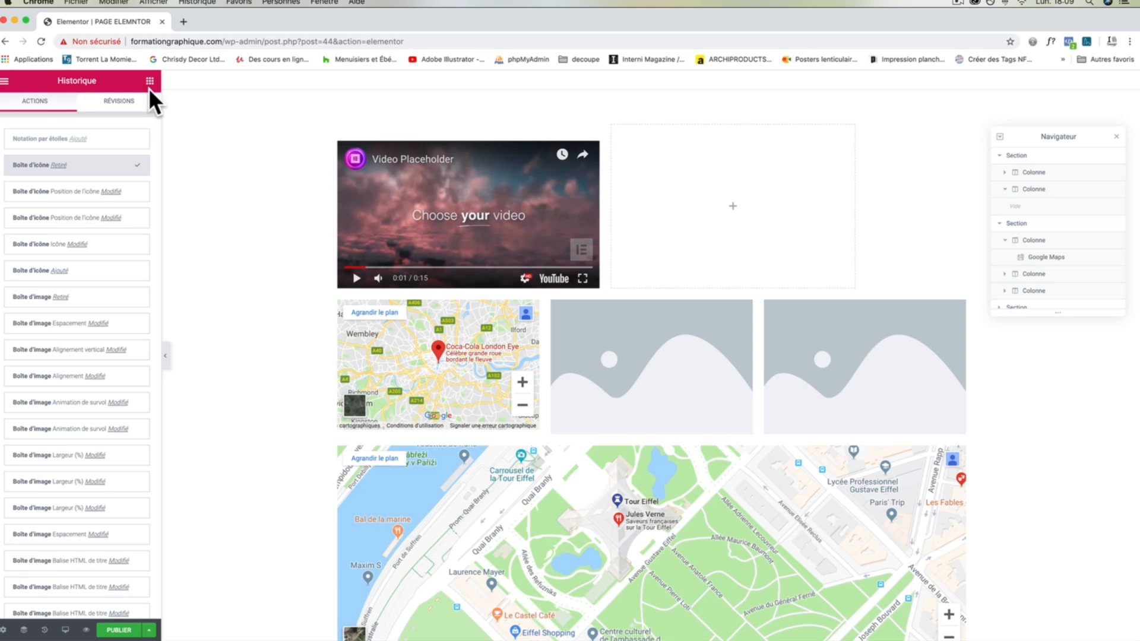
Step: Add a star rating widget to the empty column beside the video
{"action": "left_click", "coordinate": [150, 82]}
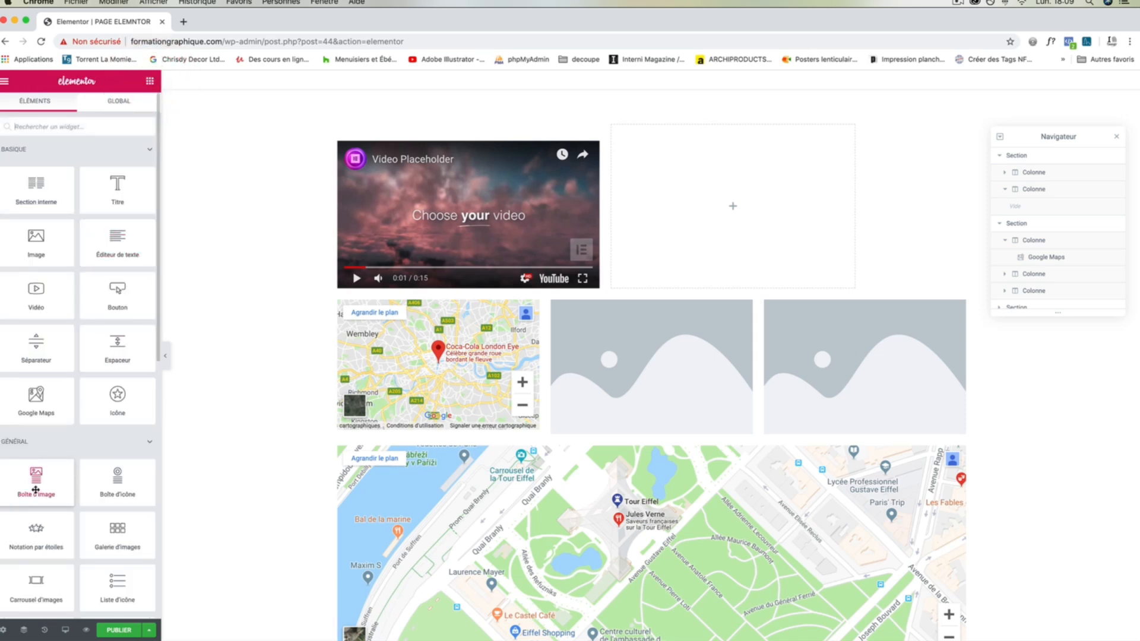
{"action": "scroll", "coordinate": [35, 463], "scroll_direction": "down", "scroll_amount": 5}
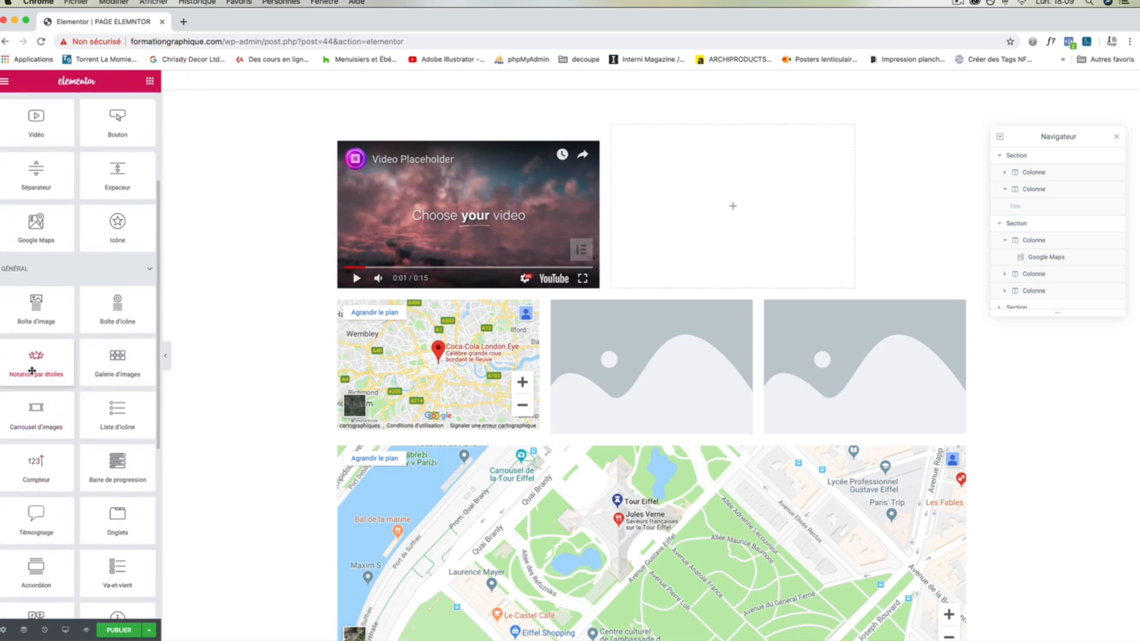
{"action": "left_click_drag", "start_coordinate": [32, 371], "coordinate": [751, 209]}
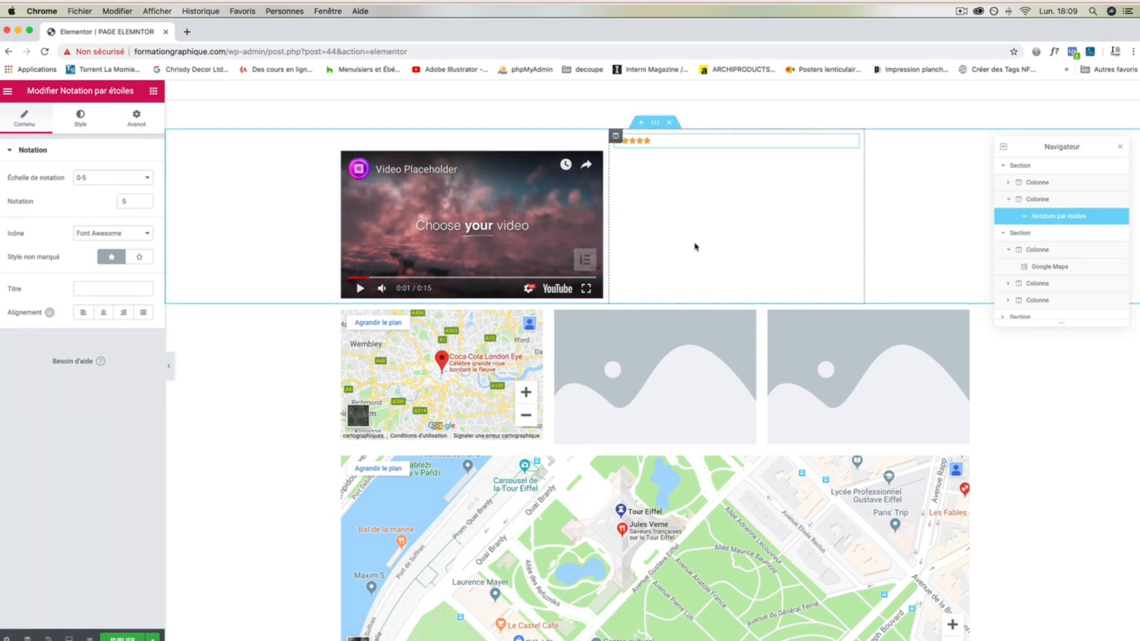
Step: Try the 0-10 rating scale on the star rating widget and restore the 0-5 scale
{"action": "left_click", "coordinate": [118, 178]}
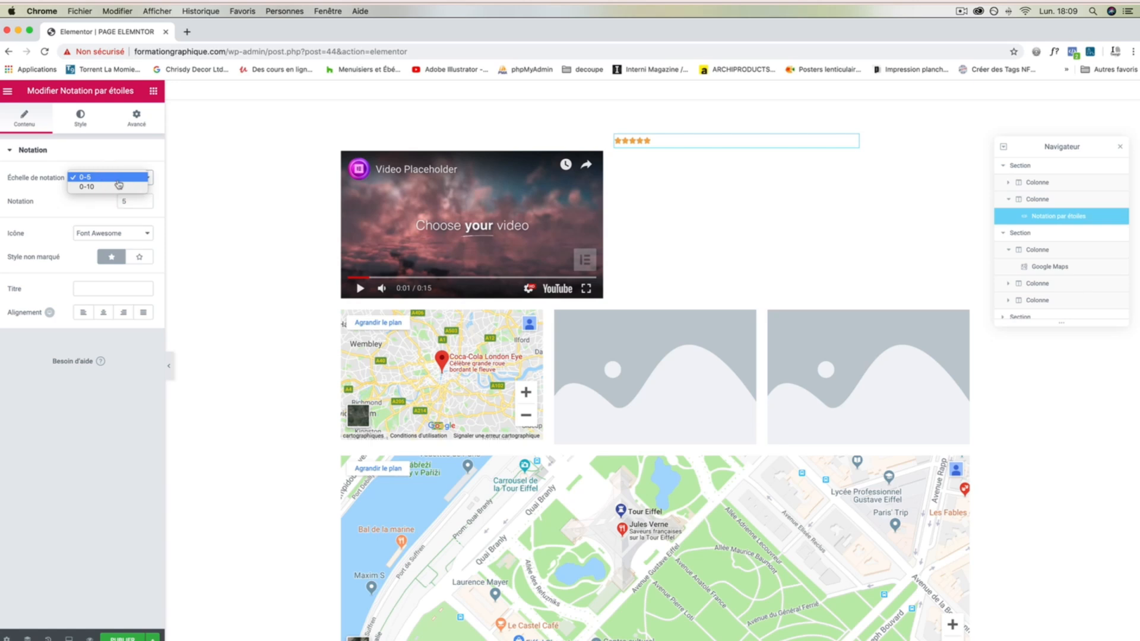
{"action": "left_click", "coordinate": [113, 186]}
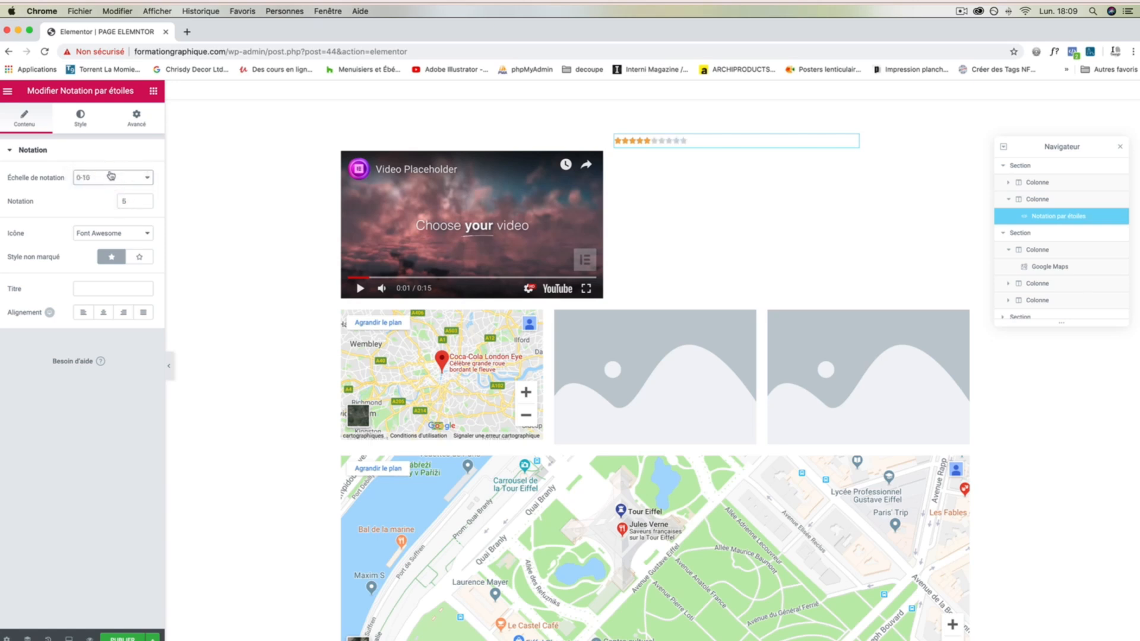
{"action": "left_click", "coordinate": [110, 175]}
{"action": "left_click", "coordinate": [109, 167]}
Step: Set the star widget's rating to 3.5
{"action": "left_click", "coordinate": [112, 203]}
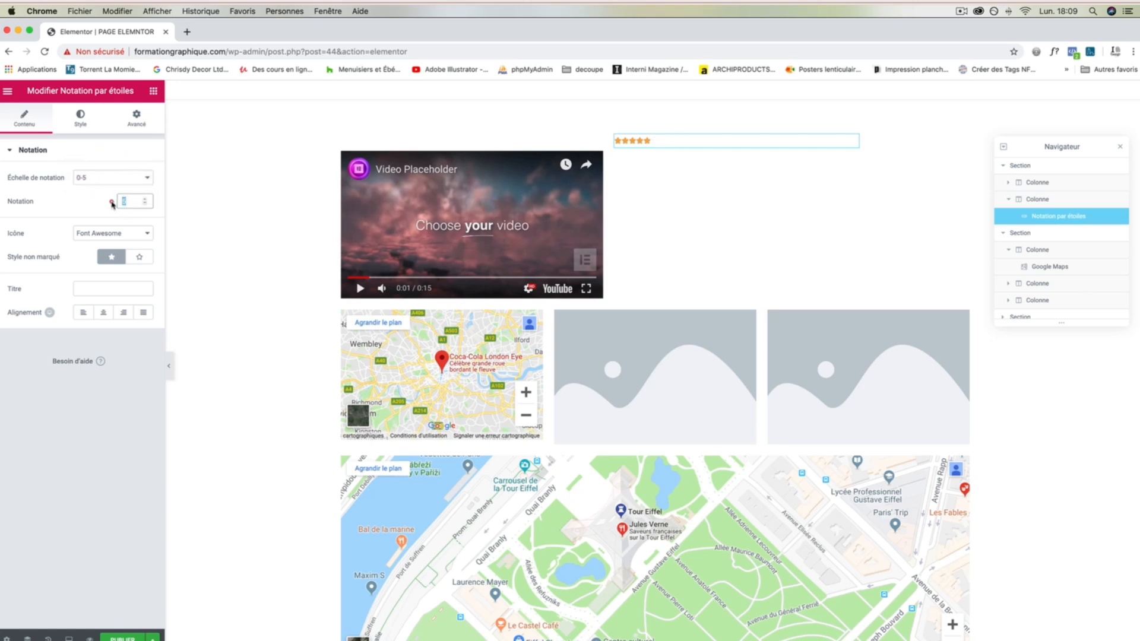
{"action": "type", "text": "4,9"}
{"action": "left_click", "coordinate": [145, 204]}
{"action": "left_click", "coordinate": [145, 205]}
{"action": "left_click", "coordinate": [146, 199]}
Step: Try the Unicode icon set for the stars and switch back to Font Awesome
{"action": "left_click", "coordinate": [109, 233]}
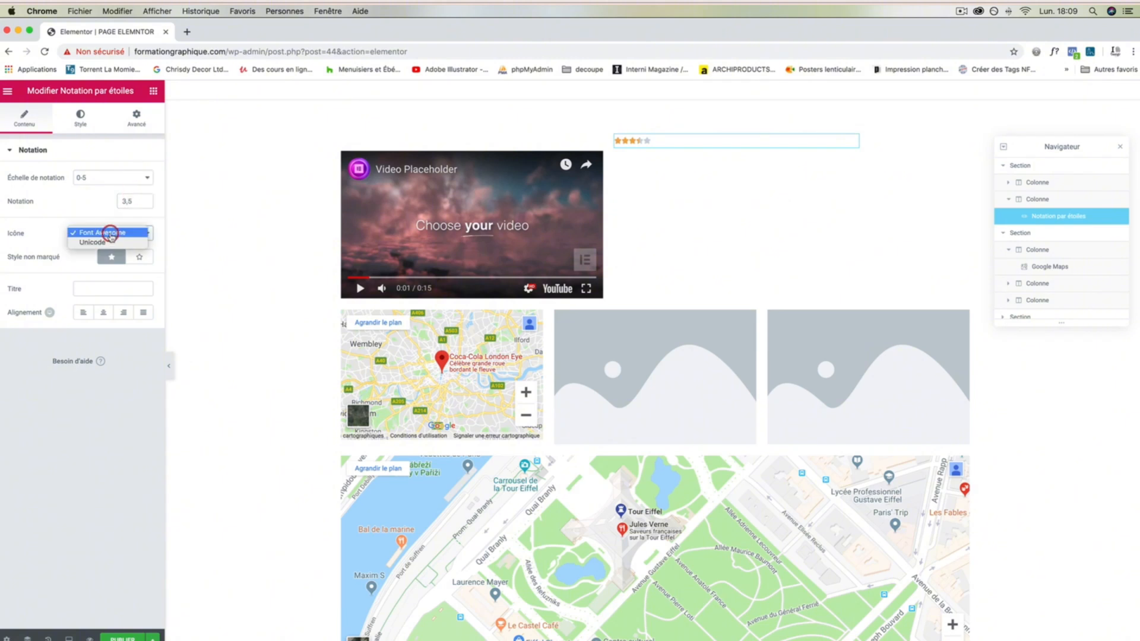
{"action": "left_click", "coordinate": [101, 243]}
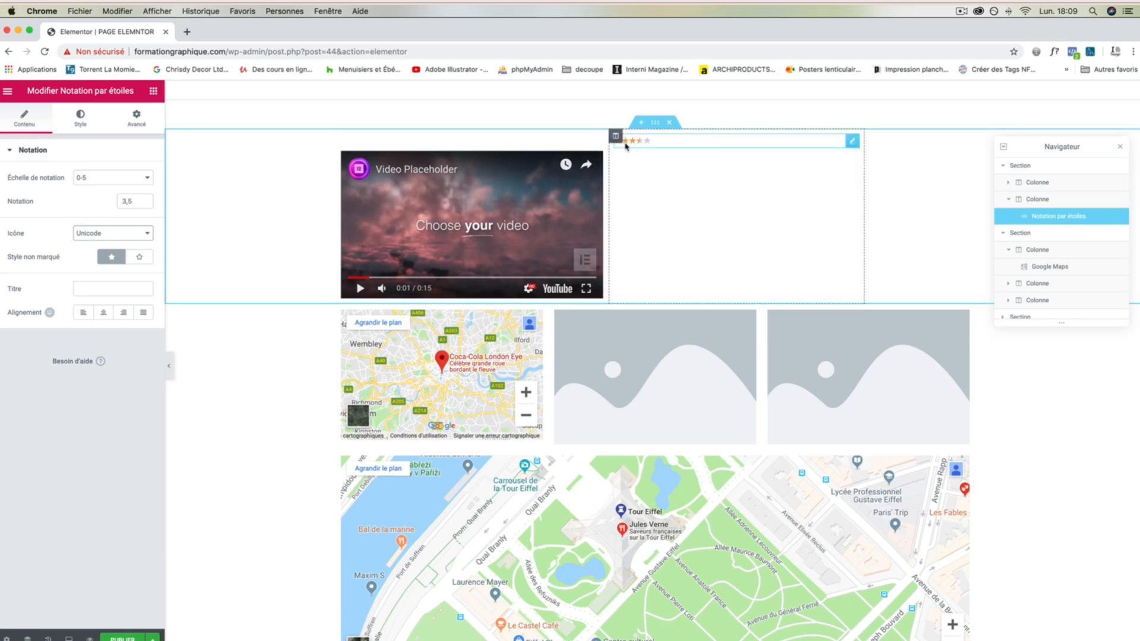
{"action": "left_click", "coordinate": [120, 235]}
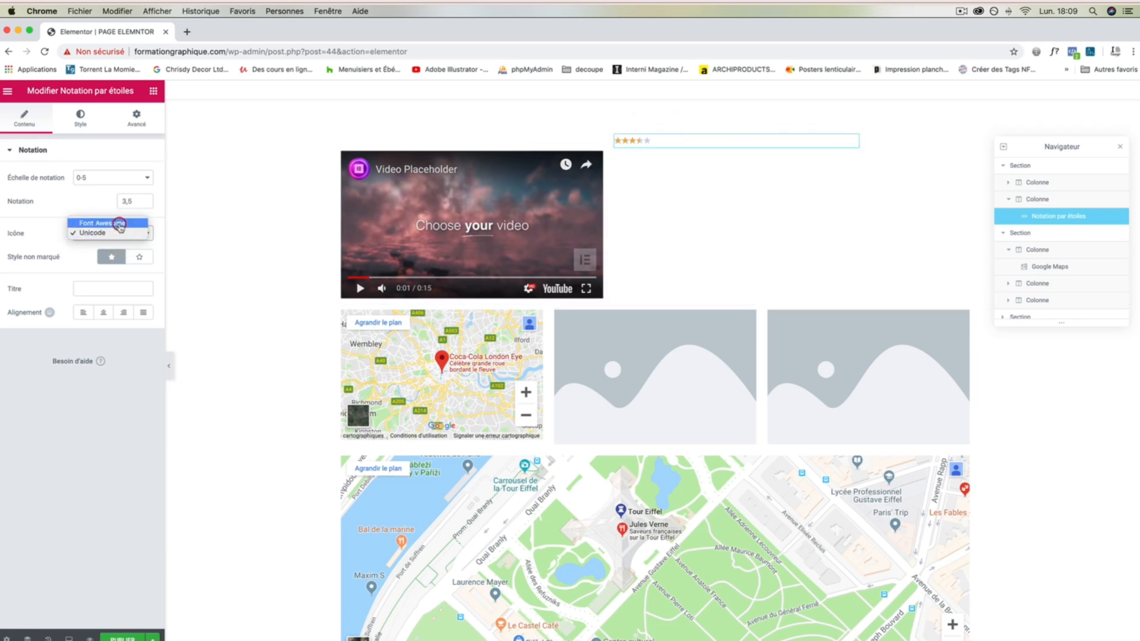
{"action": "left_click", "coordinate": [120, 224]}
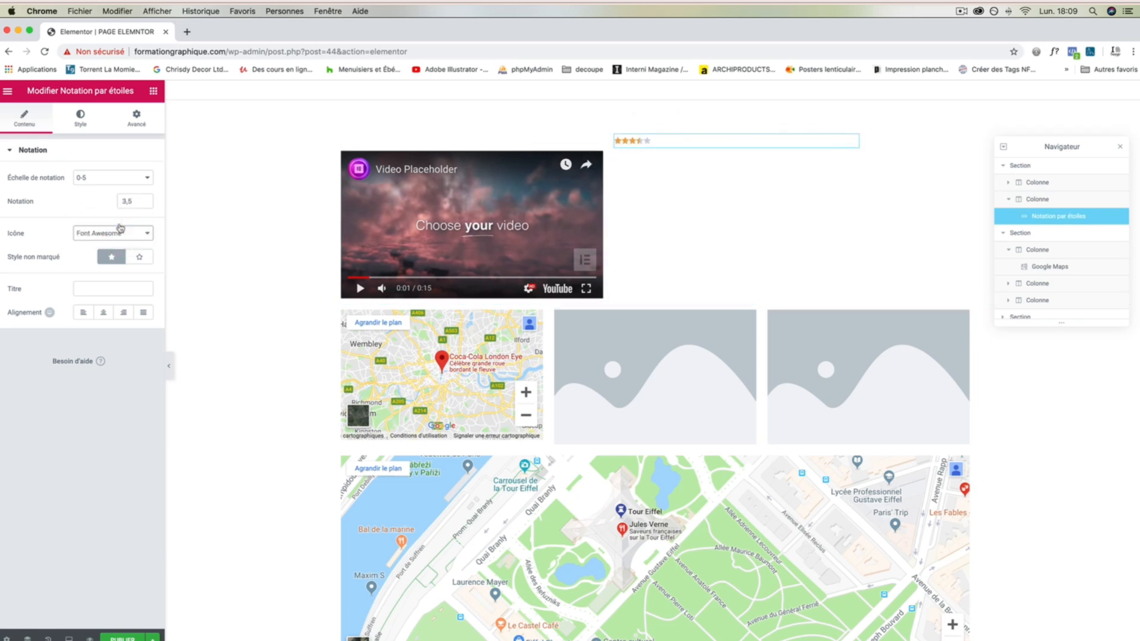
Step: Compare the solid and outlined unmarked star styles and keep the outlined one
{"action": "left_click", "coordinate": [142, 259]}
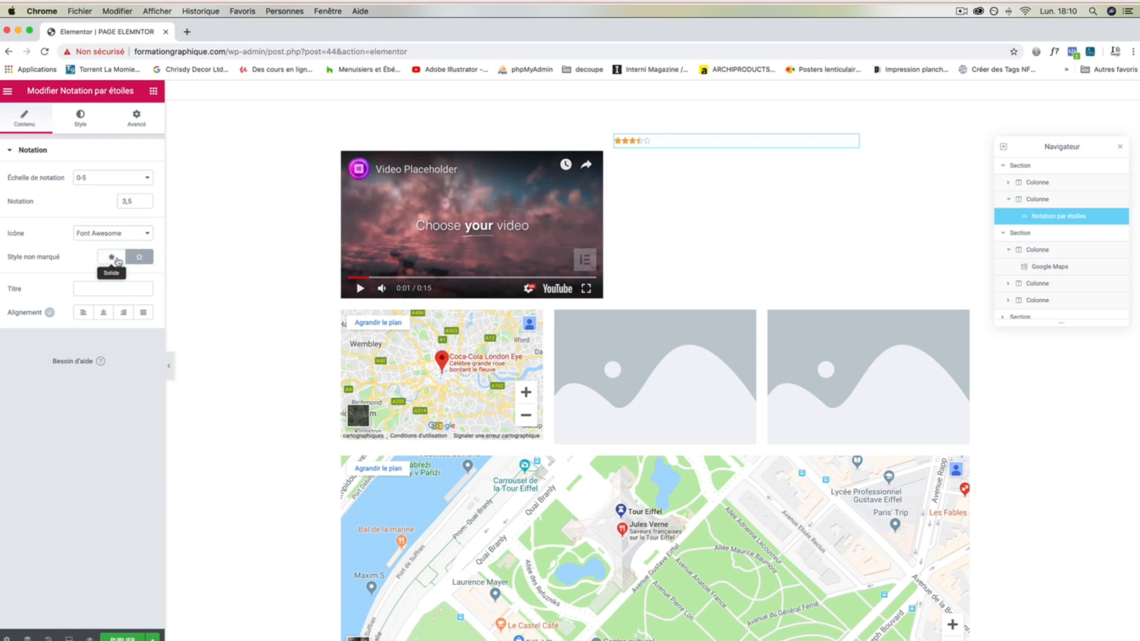
{"action": "left_click", "coordinate": [111, 256]}
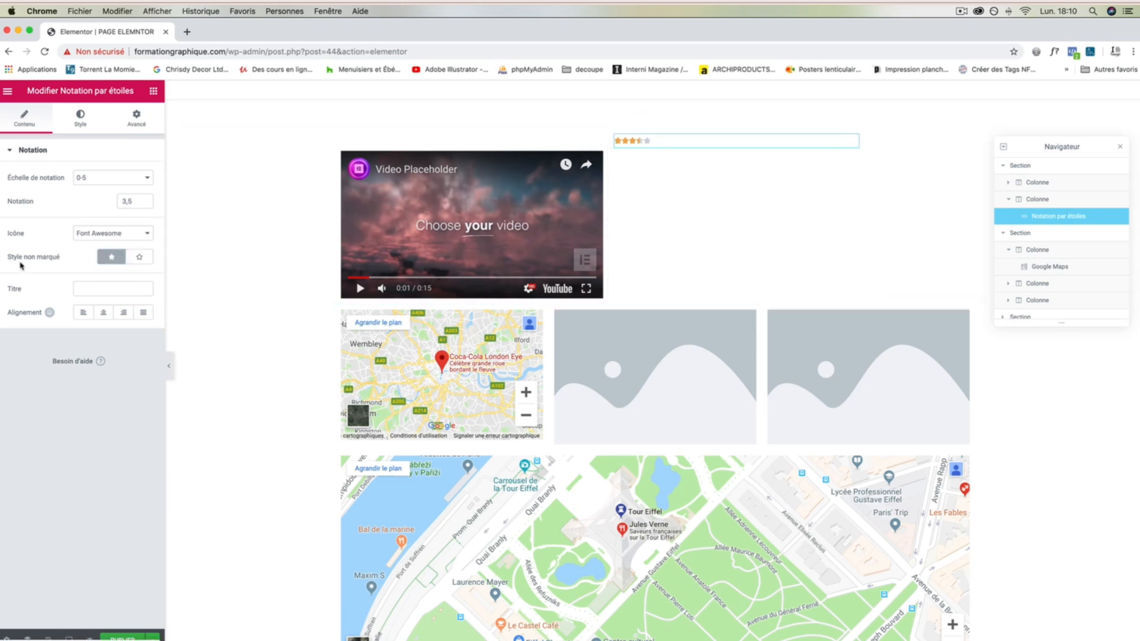
{"action": "left_click", "coordinate": [137, 257]}
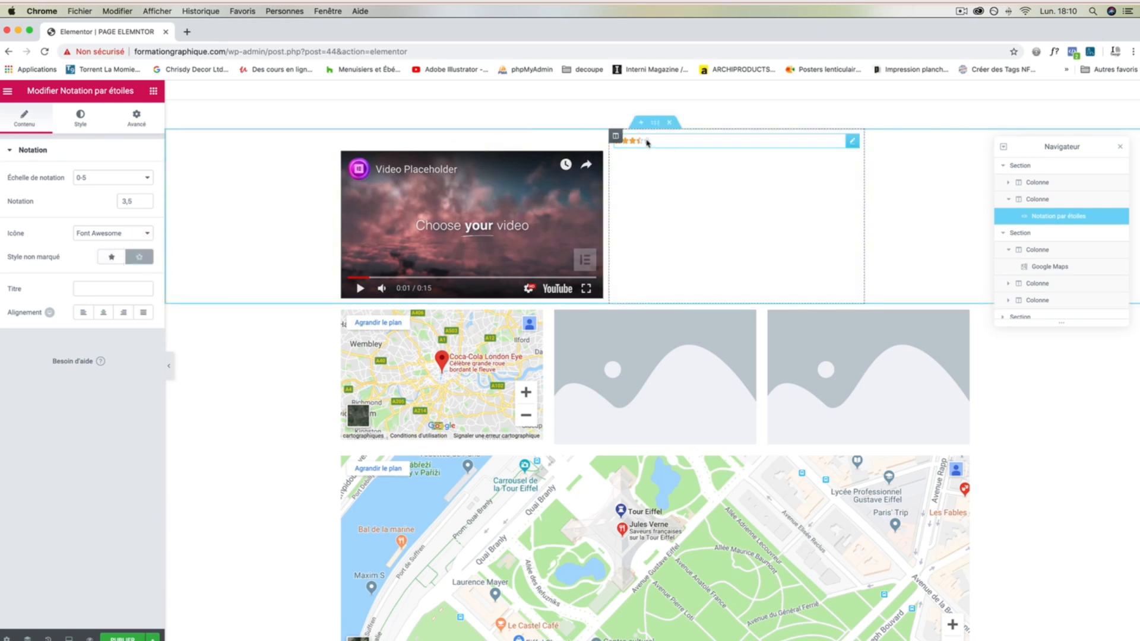
Step: Give the star rating the title "Formations PSD"
{"action": "left_click", "coordinate": [89, 291]}
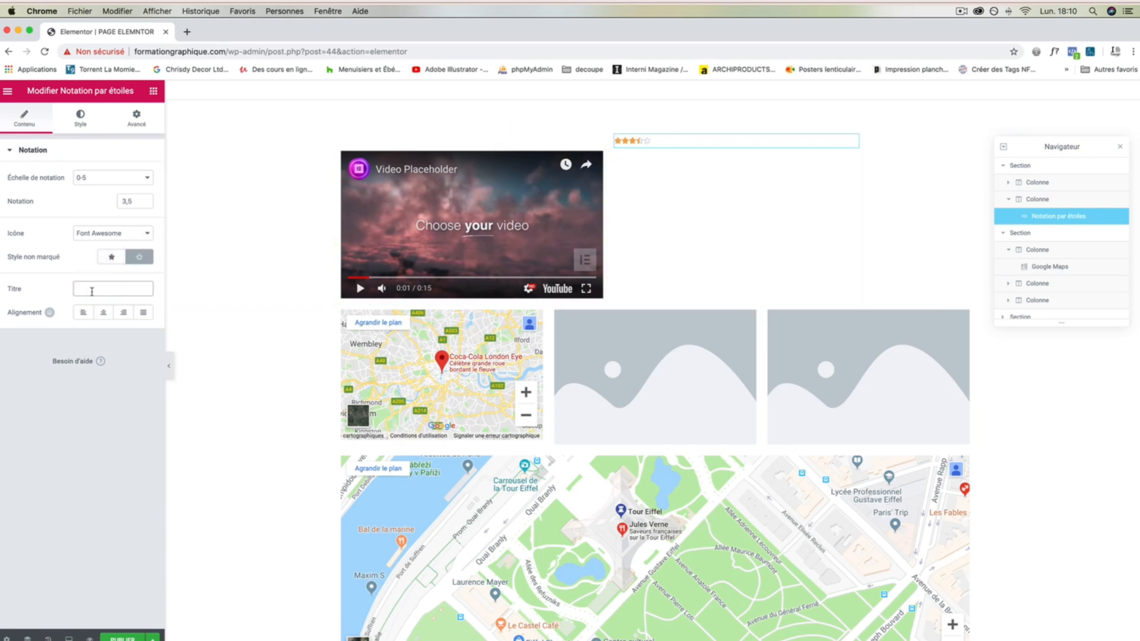
{"action": "type", "text": "Notation"}
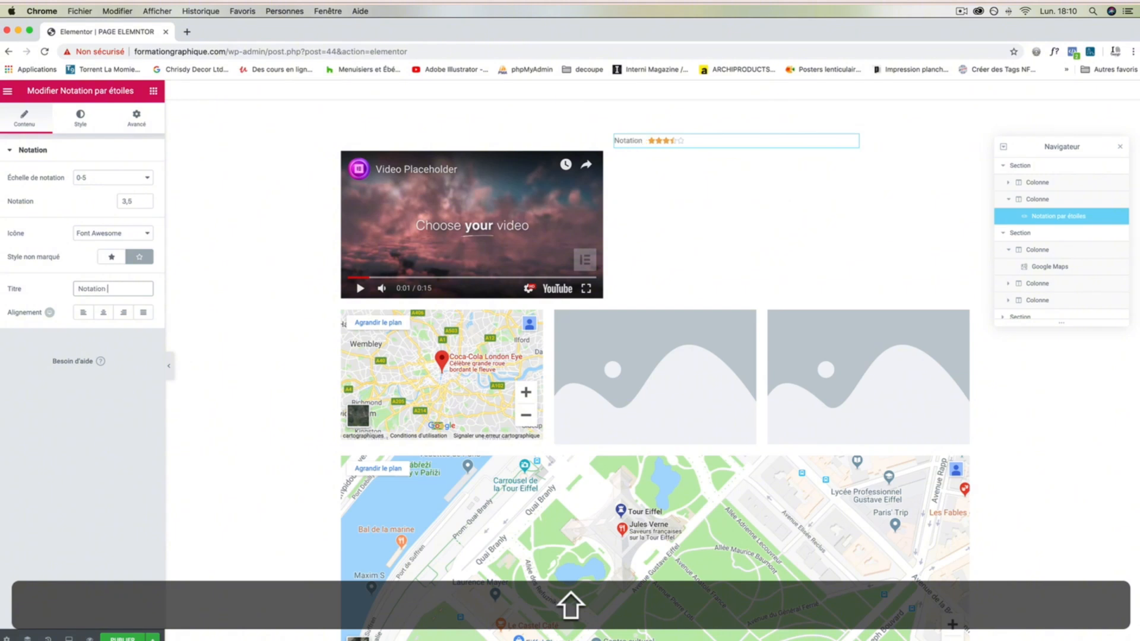
{"action": "type", "text": " Formations"}
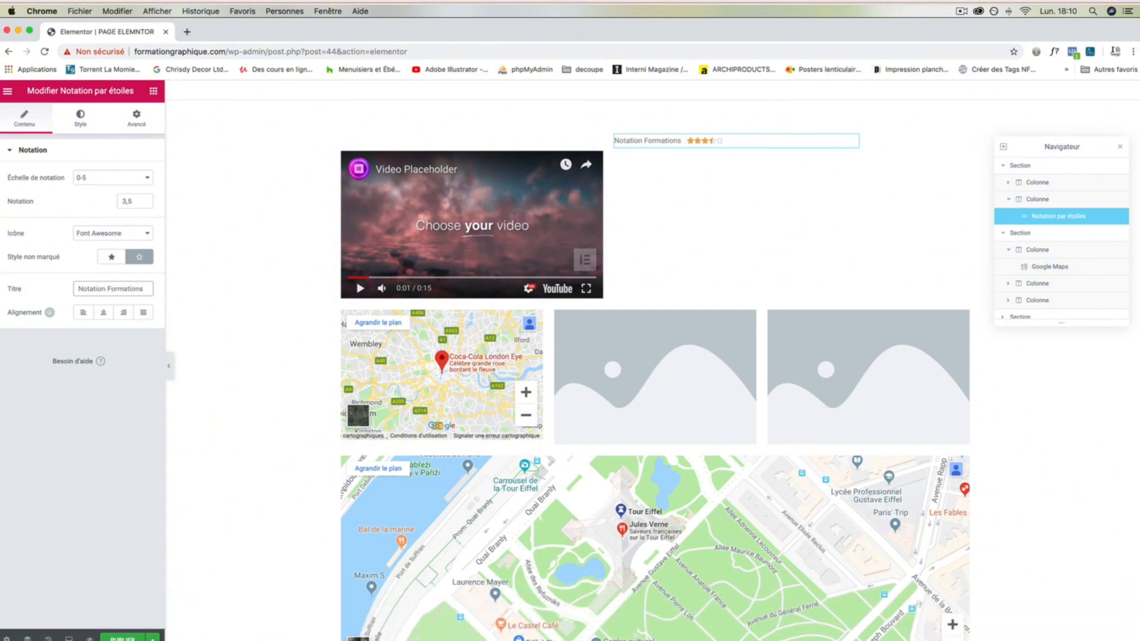
{"action": "key", "text": "Return"}
{"action": "left_click_drag", "start_coordinate": [105, 288], "coordinate": [72, 288]}
{"action": "key", "text": "BackSpace"}
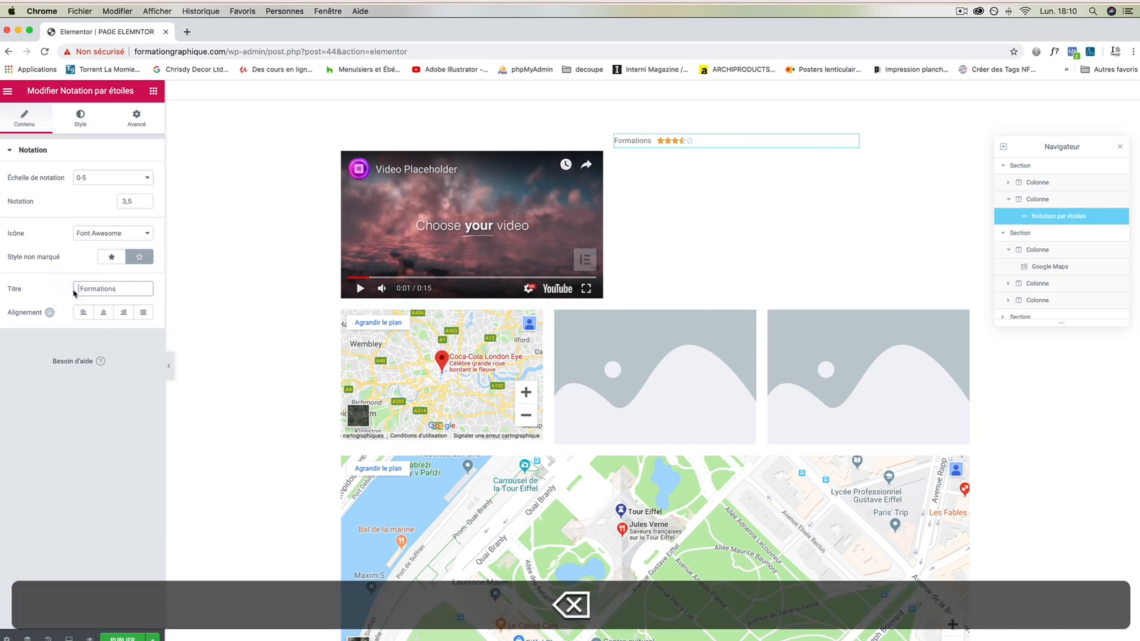
{"action": "left_click", "coordinate": [125, 290]}
{"action": "type", "text": "PSD"}
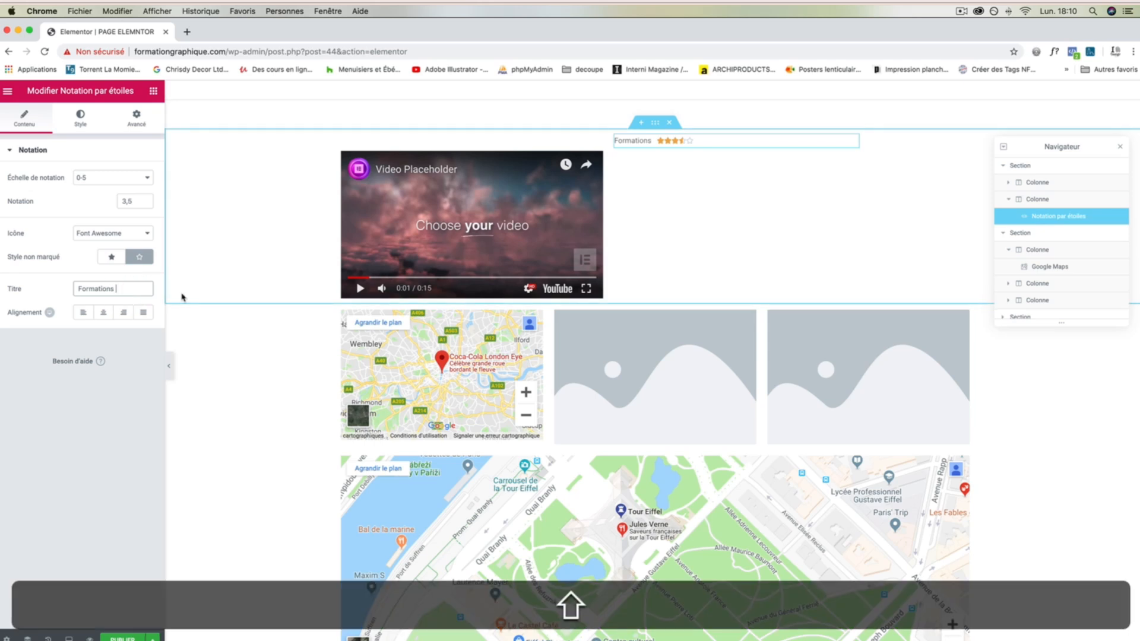
Step: Try the left and centred alignments for the star rating and set it to justified
{"action": "left_click", "coordinate": [90, 312]}
{"action": "left_click", "coordinate": [104, 312]}
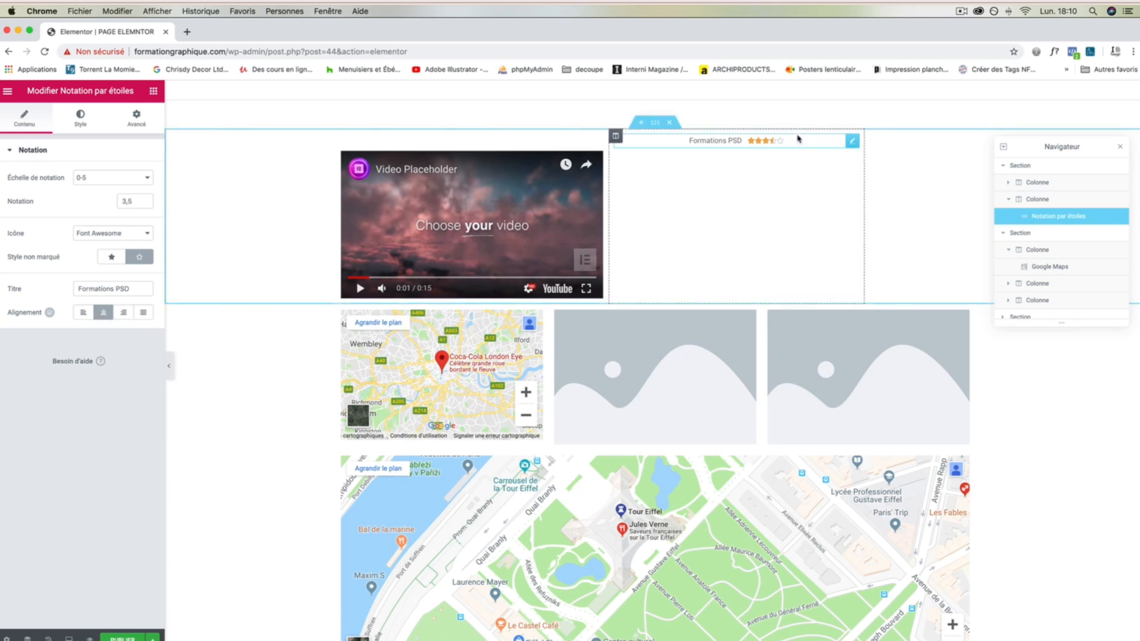
{"action": "left_click", "coordinate": [84, 312]}
{"action": "left_click", "coordinate": [103, 313]}
{"action": "left_click", "coordinate": [143, 312]}
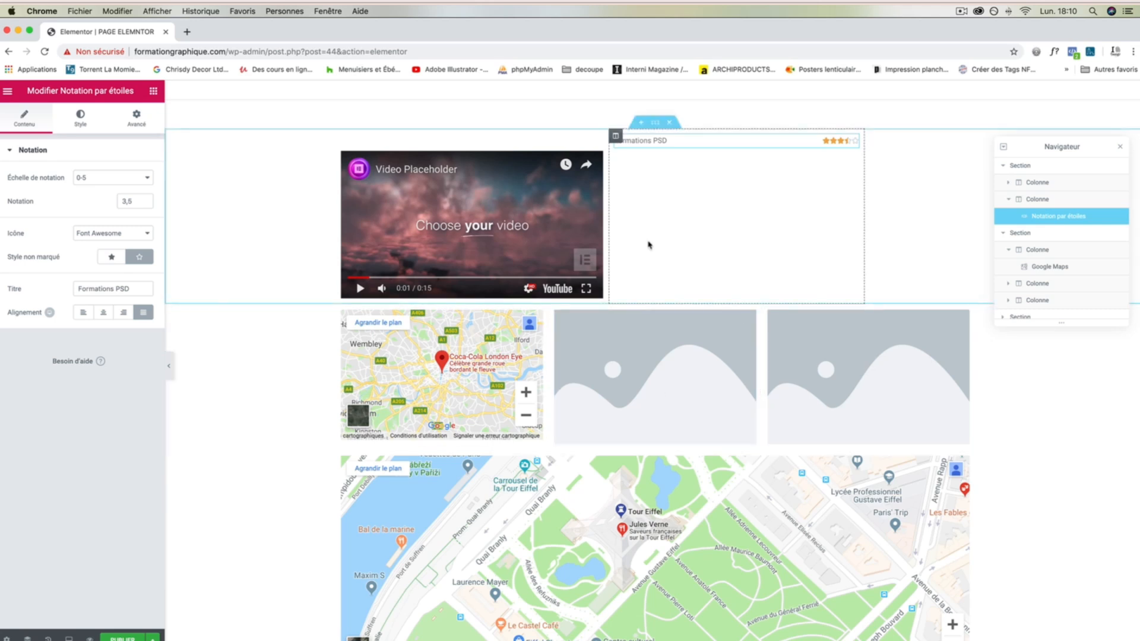
Step: Extend the star rating's title to "Formations PSD I Débutant à Avancé"
{"action": "left_click", "coordinate": [138, 288]}
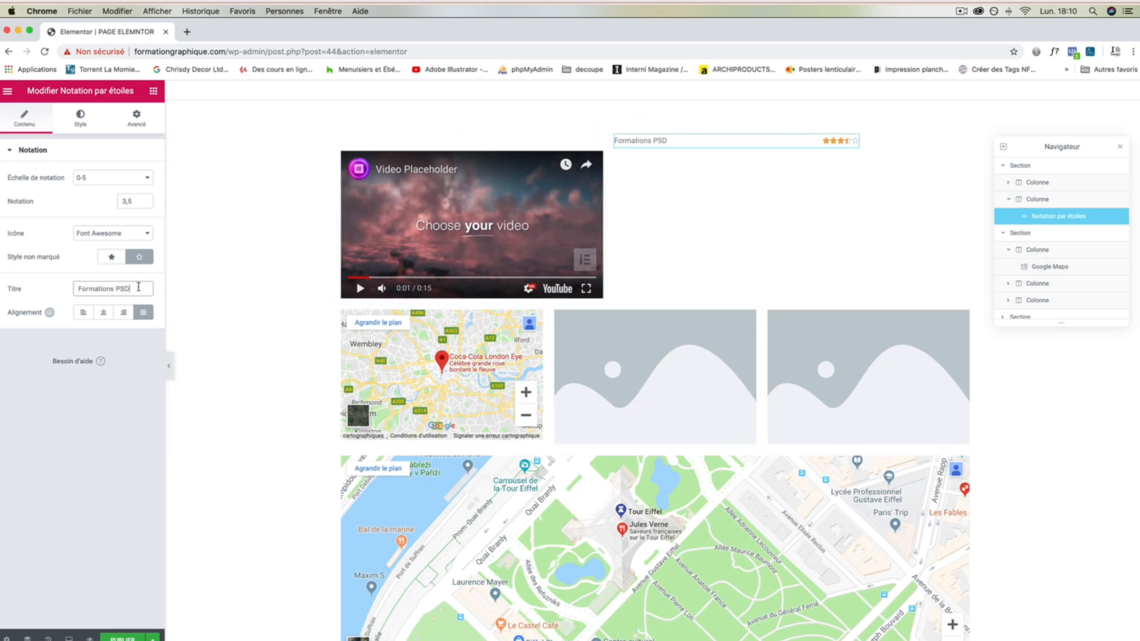
{"action": "type", "text": "I"}
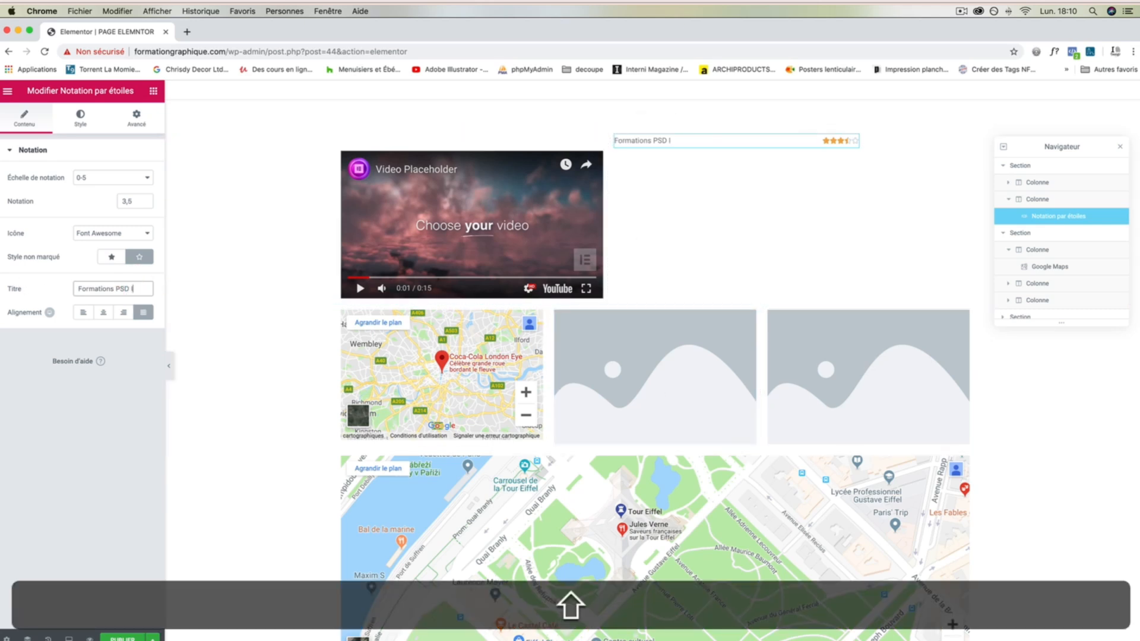
{"action": "type", "text": " Débutant à Avancé"}
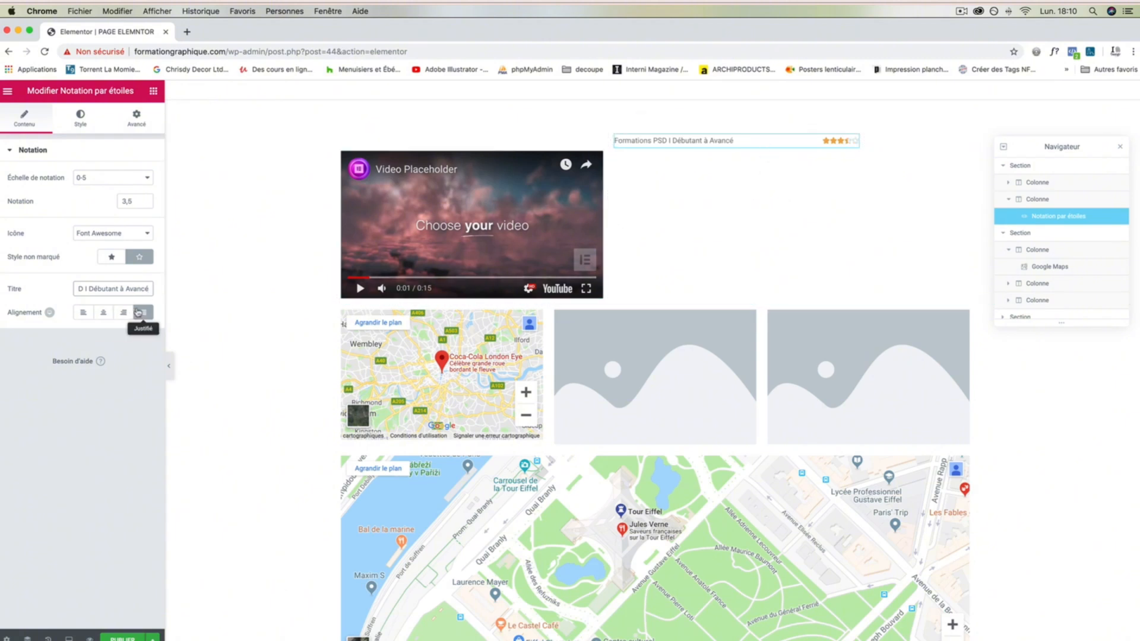
Step: Set the star size to 17 and the spacing between stars to 0
{"action": "left_click", "coordinate": [79, 121]}
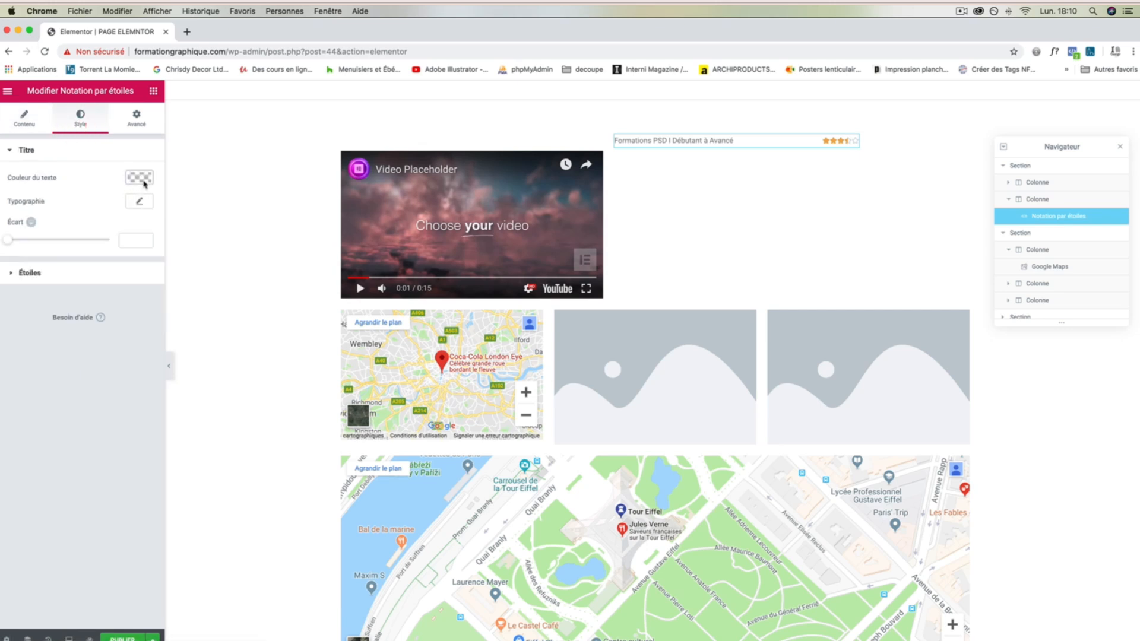
{"action": "left_click", "coordinate": [13, 273]}
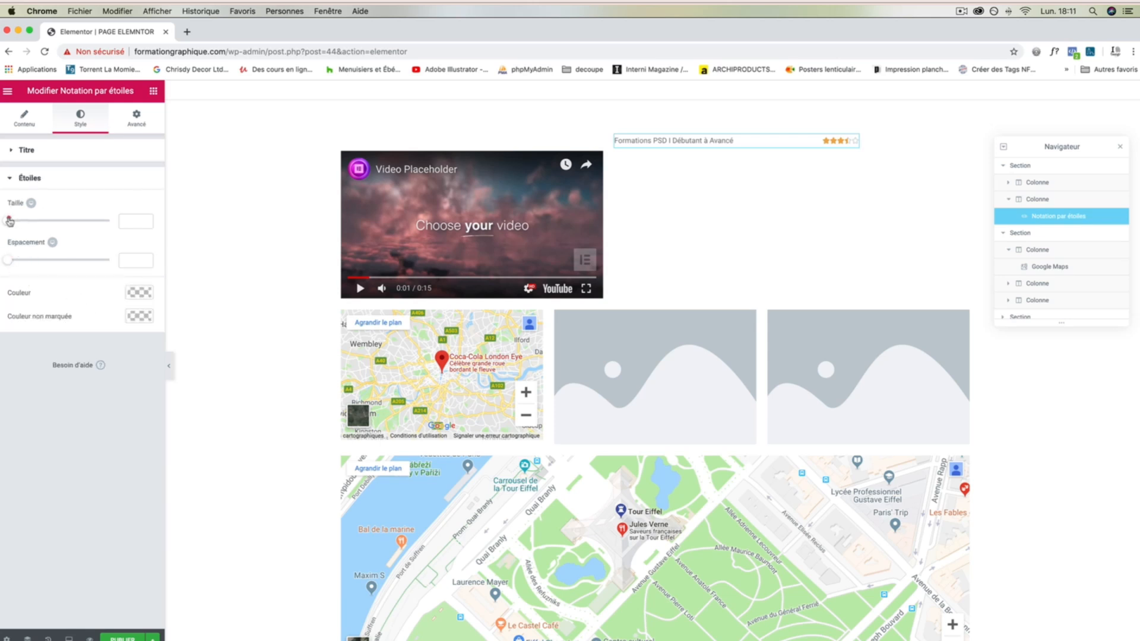
{"action": "left_click_drag", "start_coordinate": [9, 220], "coordinate": [24, 222]}
{"action": "mouse_move", "coordinate": [9, 260]}
{"action": "left_mouse_down"}
{"action": "mouse_move", "coordinate": [65, 263]}
{"action": "mouse_move", "coordinate": [1, 267]}
{"action": "left_mouse_up"}
Step: Colour the marked stars purple (#834293) and return to the widget's content settings
{"action": "left_click", "coordinate": [135, 294]}
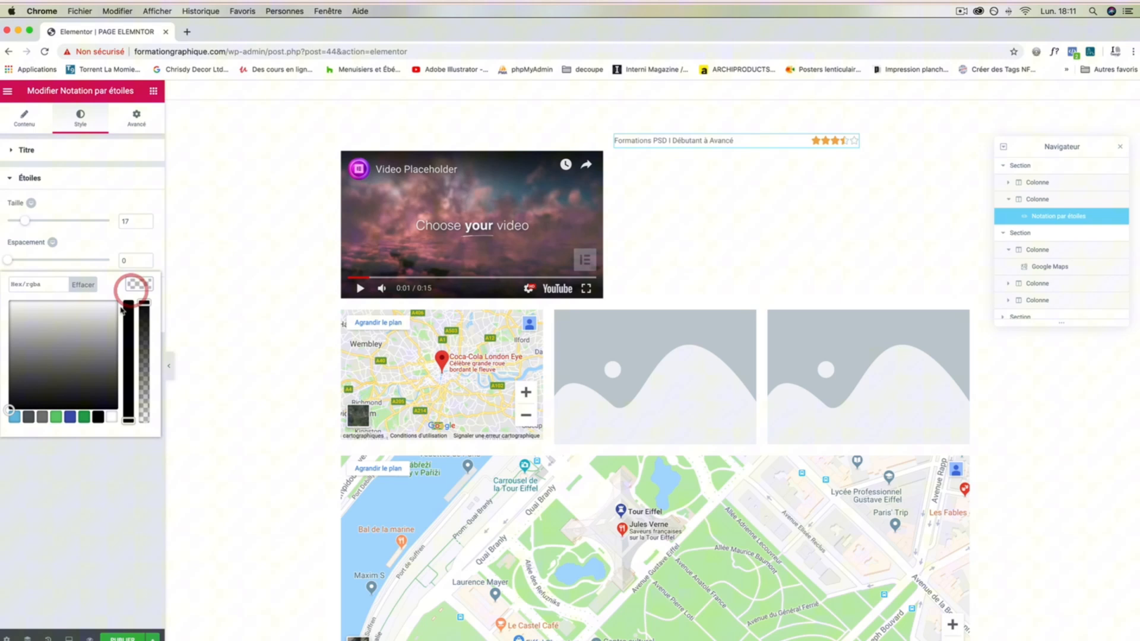
{"action": "left_click", "coordinate": [57, 418]}
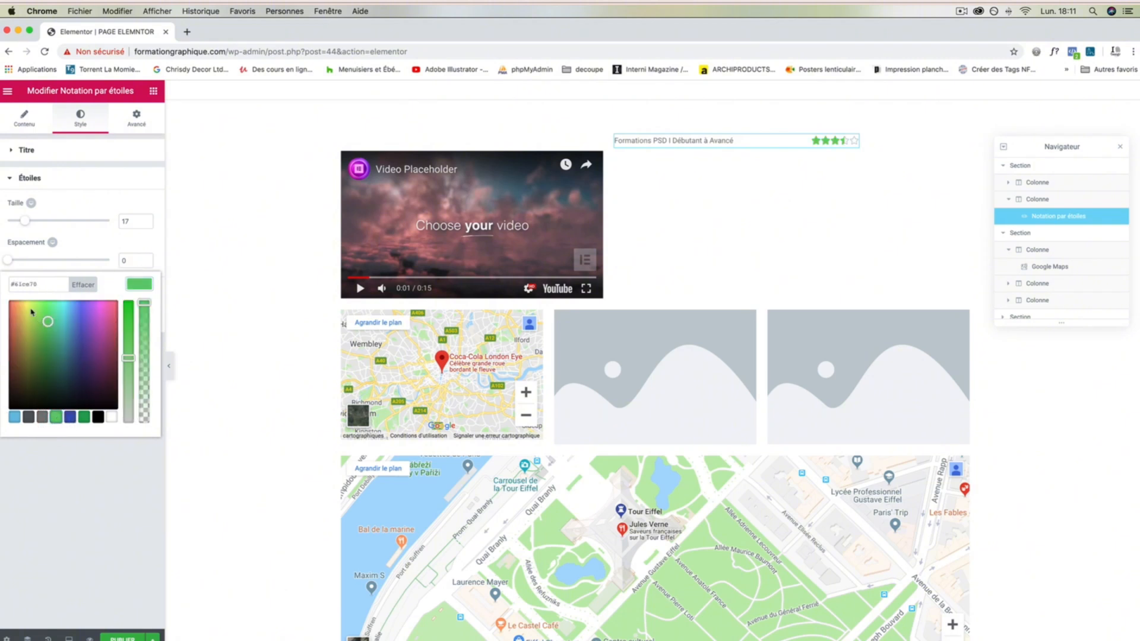
{"action": "left_click_drag", "start_coordinate": [36, 318], "coordinate": [96, 346]}
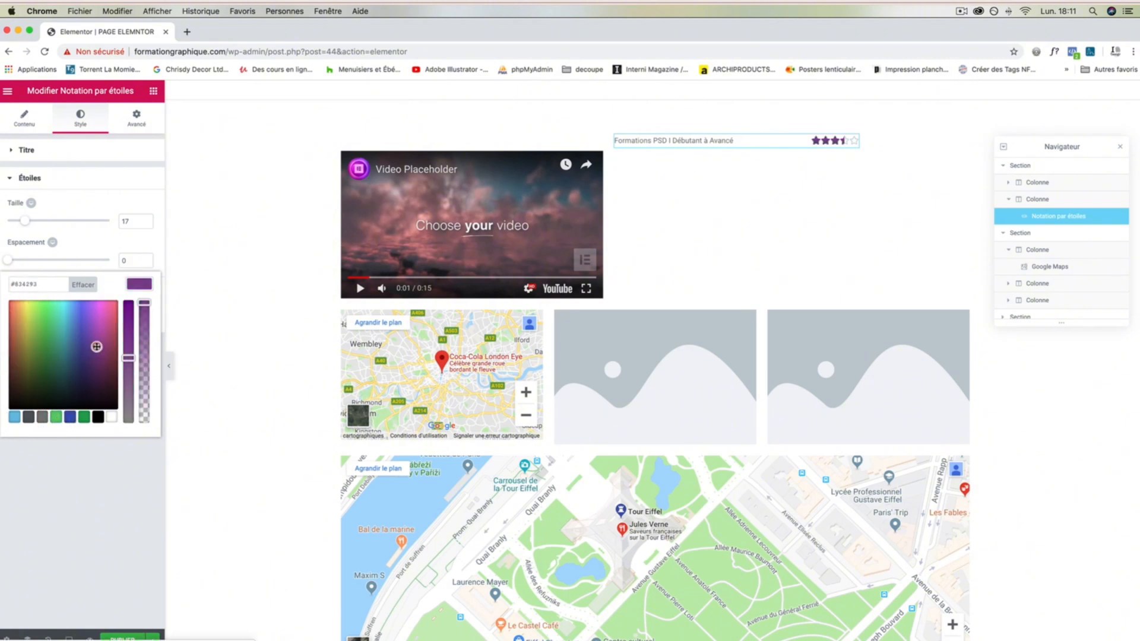
{"action": "left_click", "coordinate": [125, 179]}
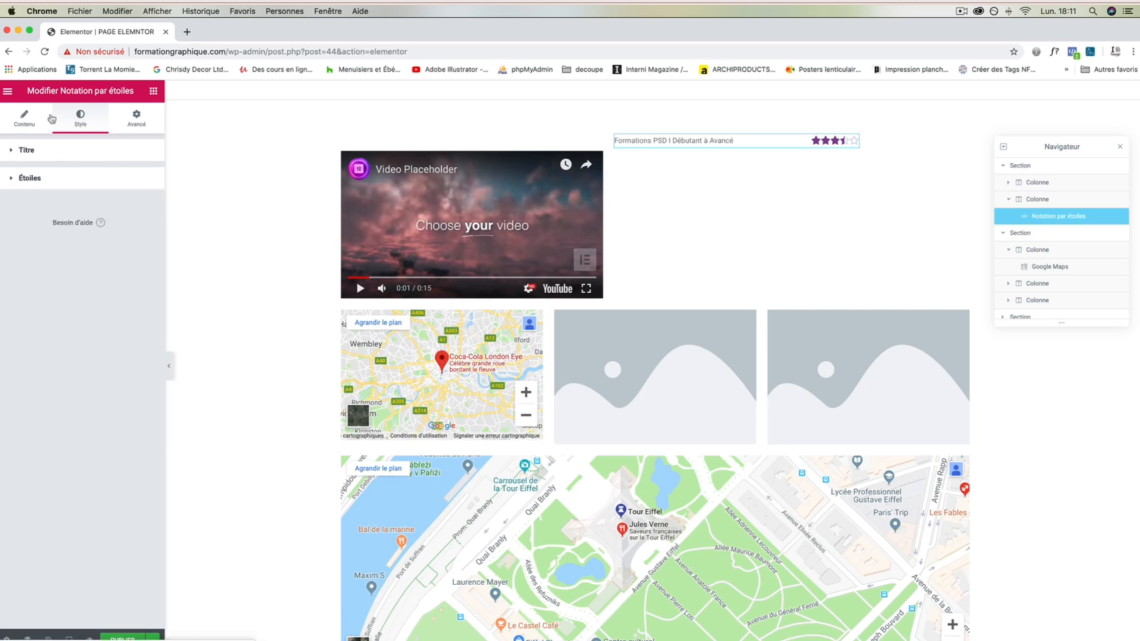
{"action": "left_click", "coordinate": [25, 116]}
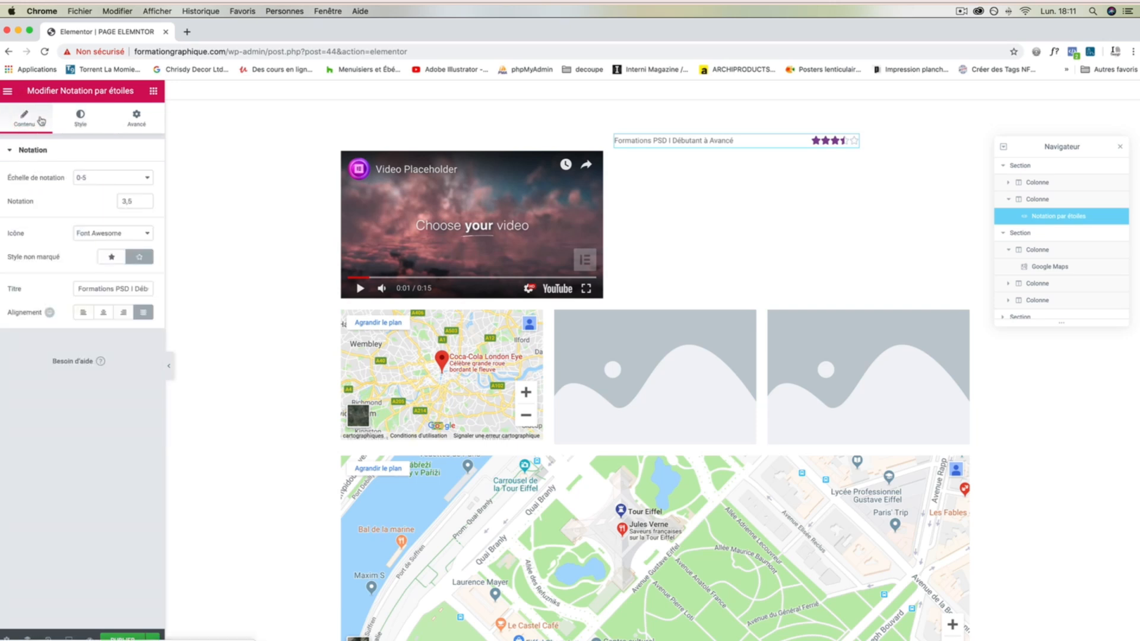
Step: Add a second star rating widget below the first one in the same column
{"action": "left_click", "coordinate": [153, 91]}
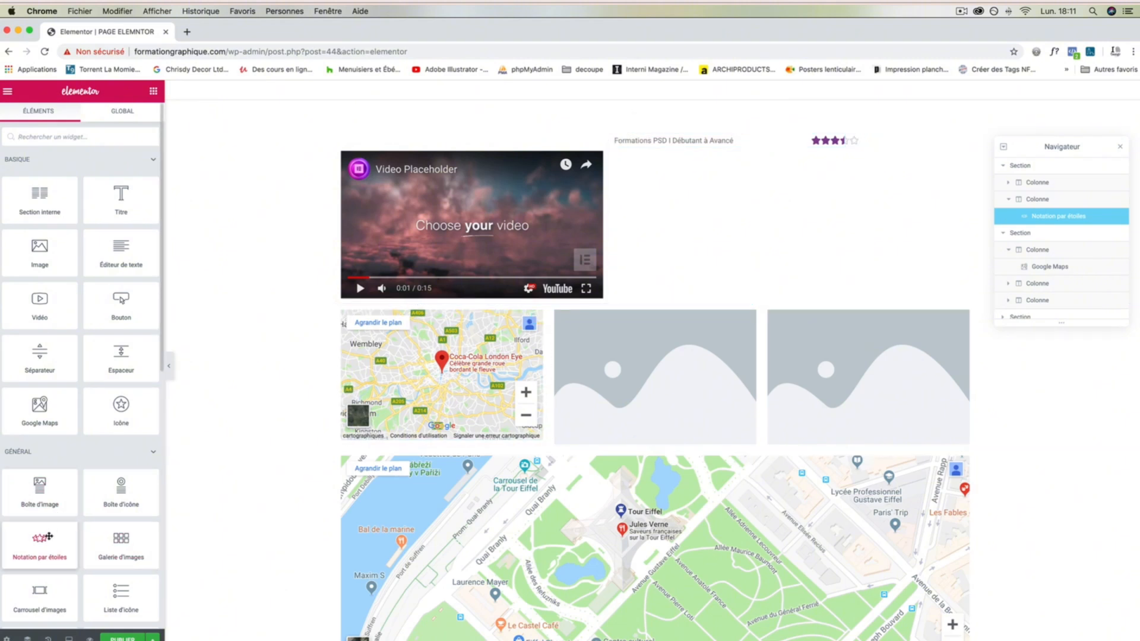
{"action": "left_click_drag", "start_coordinate": [49, 536], "coordinate": [699, 142]}
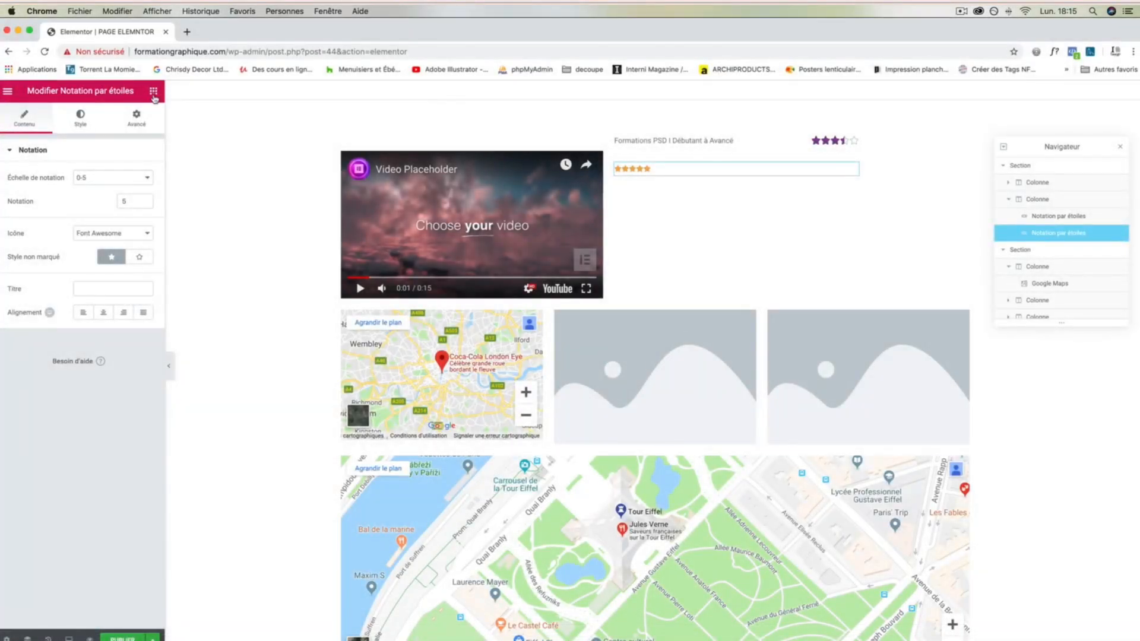
Step: Delete both star rating widgets from the column beside the video
{"action": "left_click", "coordinate": [153, 90]}
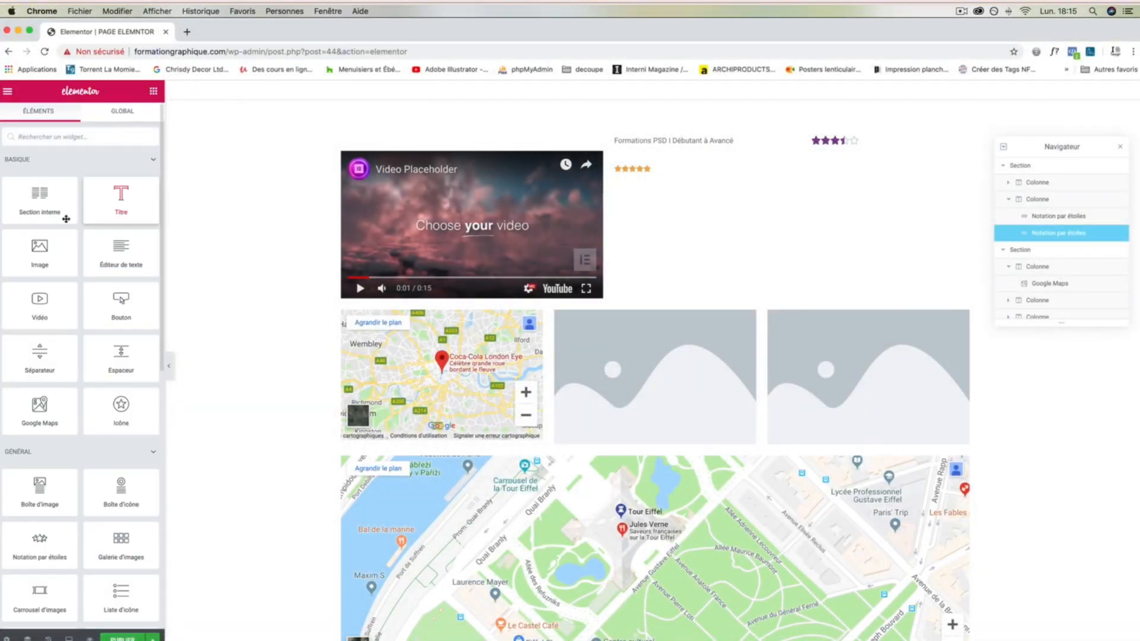
{"action": "scroll", "coordinate": [66, 218], "scroll_direction": "down", "scroll_amount": 5}
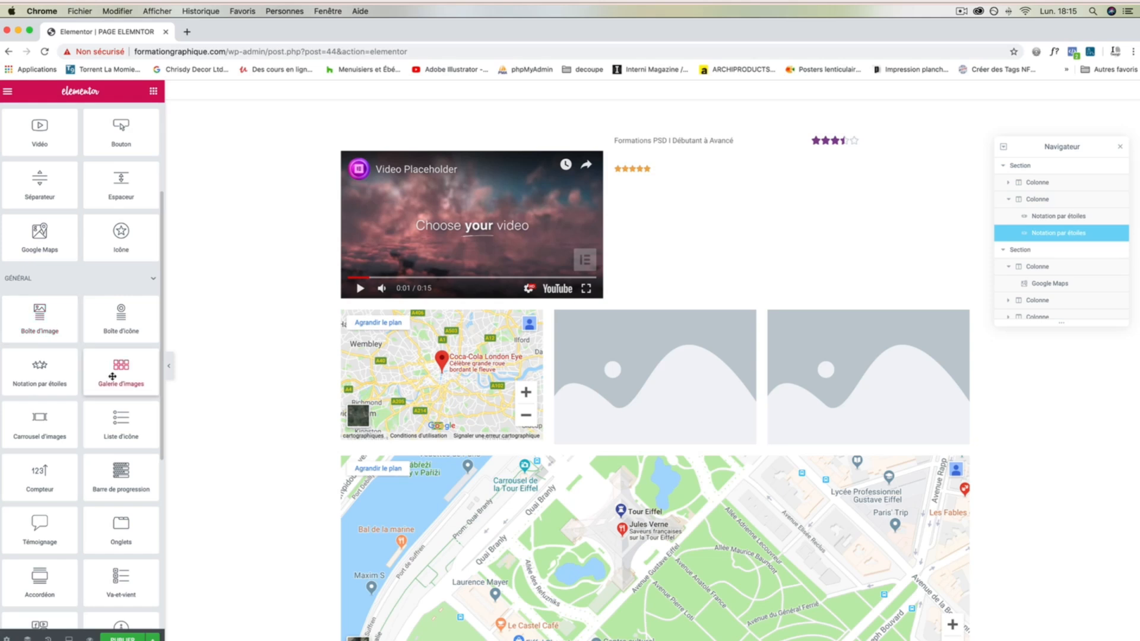
{"action": "right_click", "coordinate": [661, 168]}
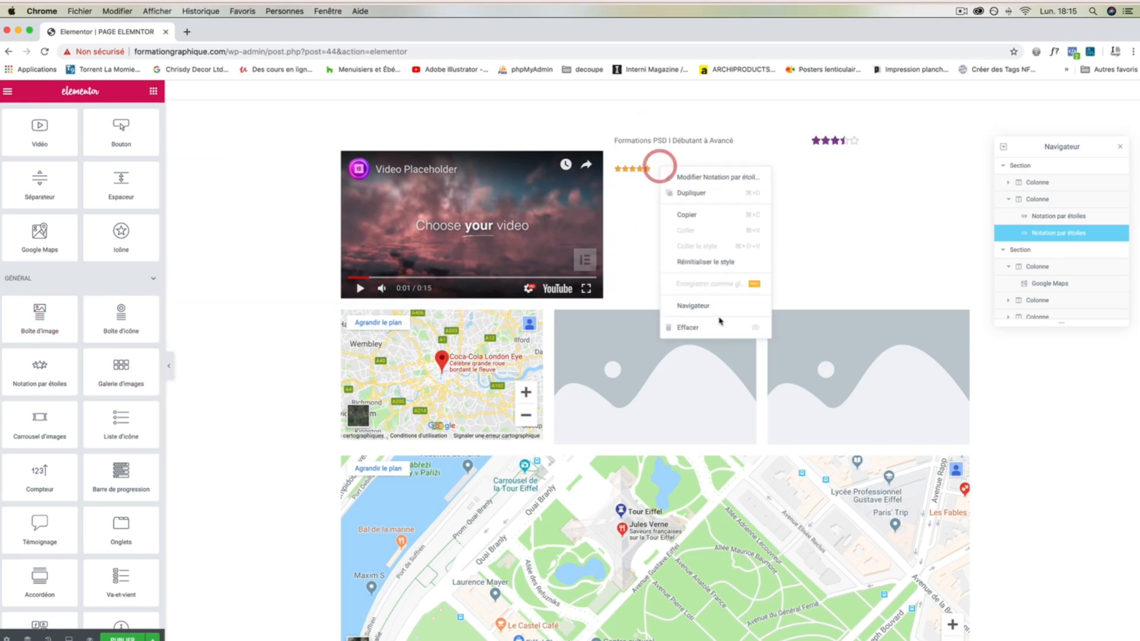
{"action": "left_click", "coordinate": [716, 328]}
{"action": "right_click", "coordinate": [725, 140]}
{"action": "left_click", "coordinate": [746, 301]}
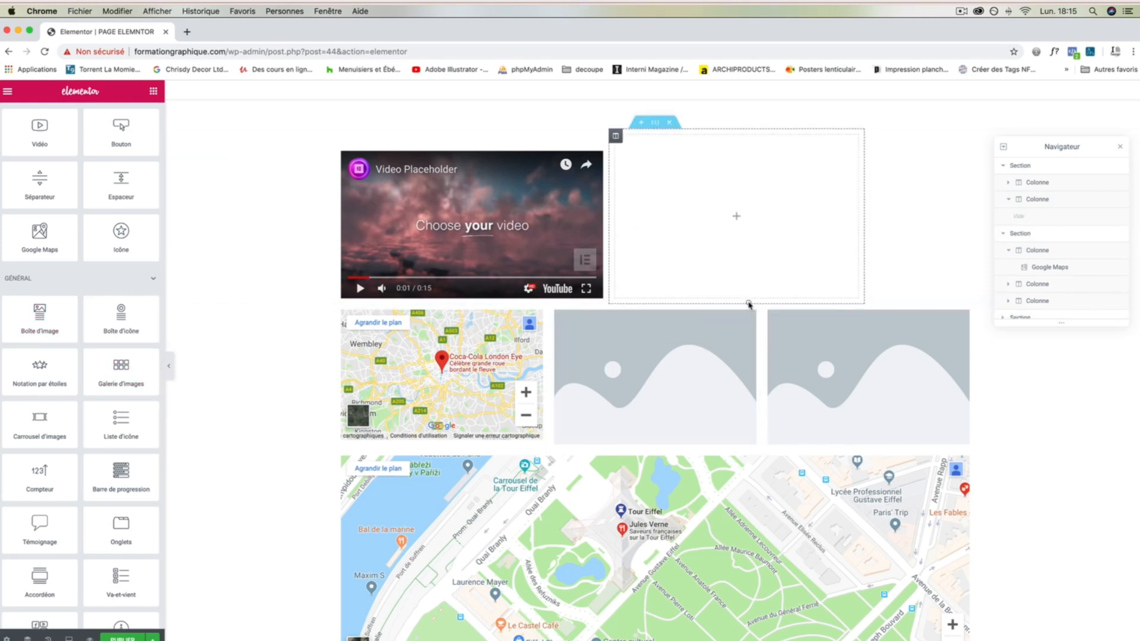
Step: Add an image gallery widget to the empty column beside the video, keeping the Thumbnail - 150 x 150 image size
{"action": "left_click_drag", "start_coordinate": [127, 377], "coordinate": [760, 244]}
{"action": "scroll", "coordinate": [761, 245], "scroll_direction": "down", "scroll_amount": 10}
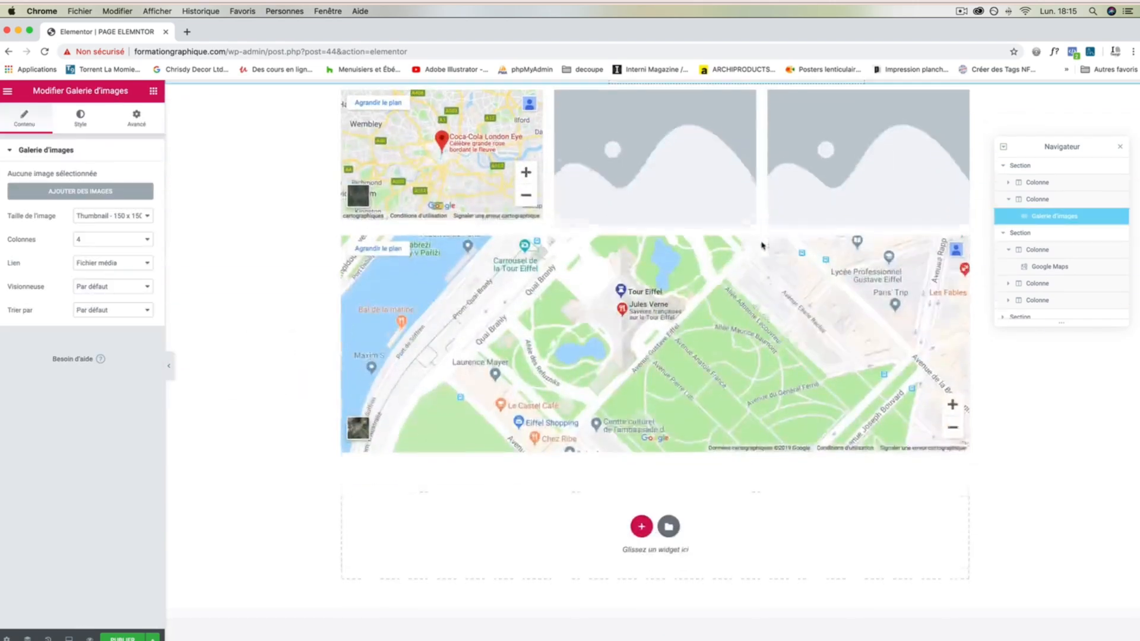
{"action": "scroll", "coordinate": [762, 246], "scroll_direction": "up", "scroll_amount": 12}
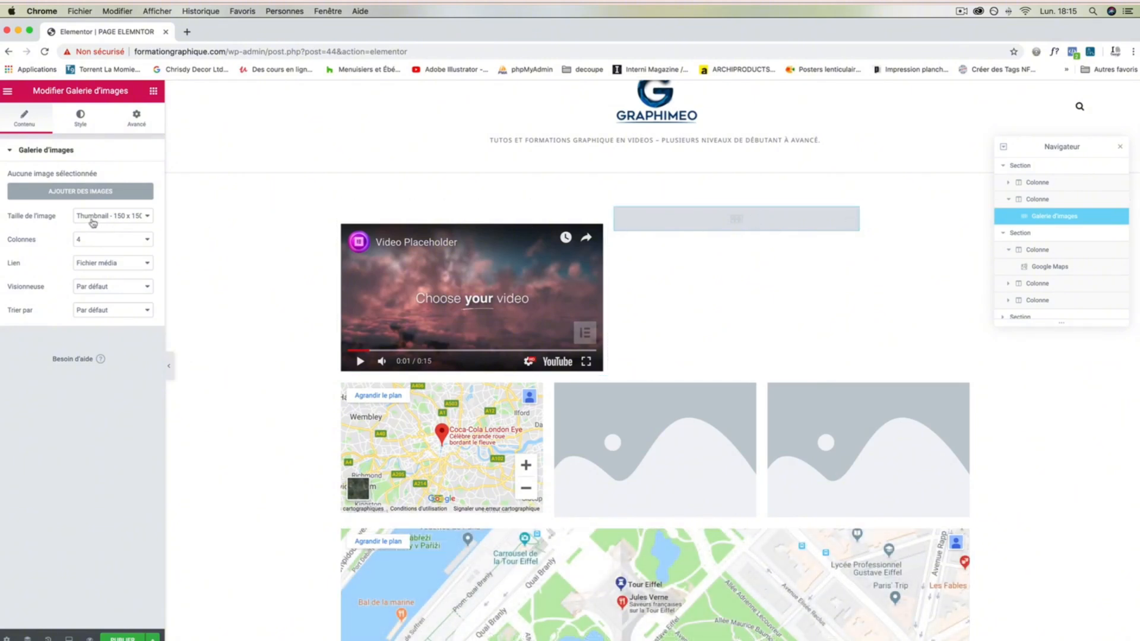
{"action": "left_click", "coordinate": [92, 219]}
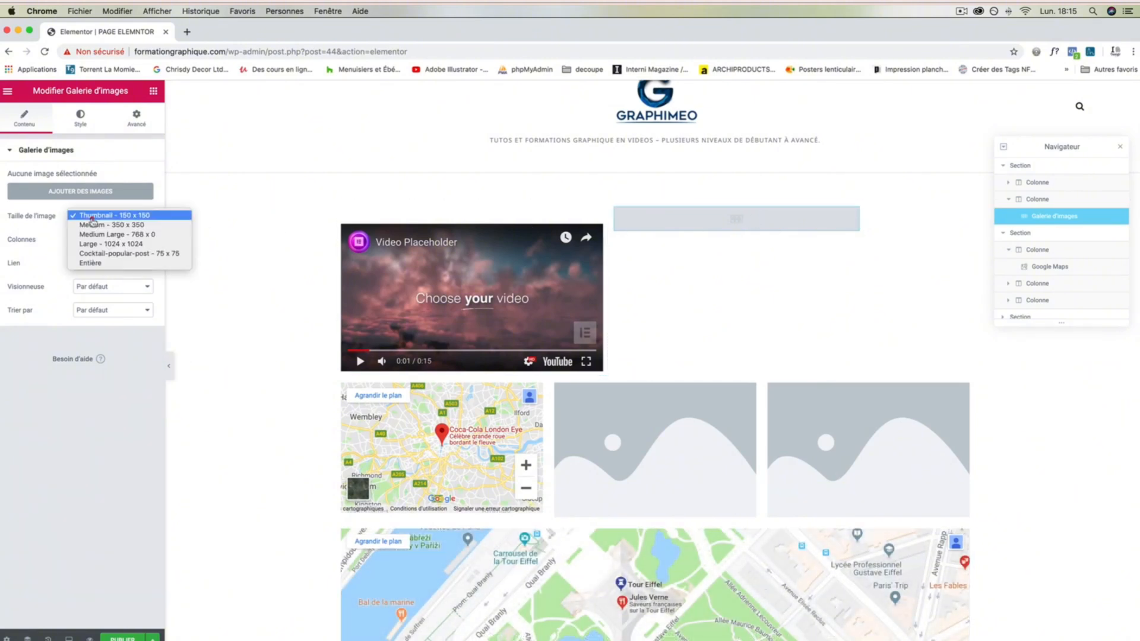
{"action": "left_click", "coordinate": [94, 216]}
Step: Start adding images to the gallery by uploading files, and browse to the FORMATION EN LIGNE folder
{"action": "left_click", "coordinate": [85, 192]}
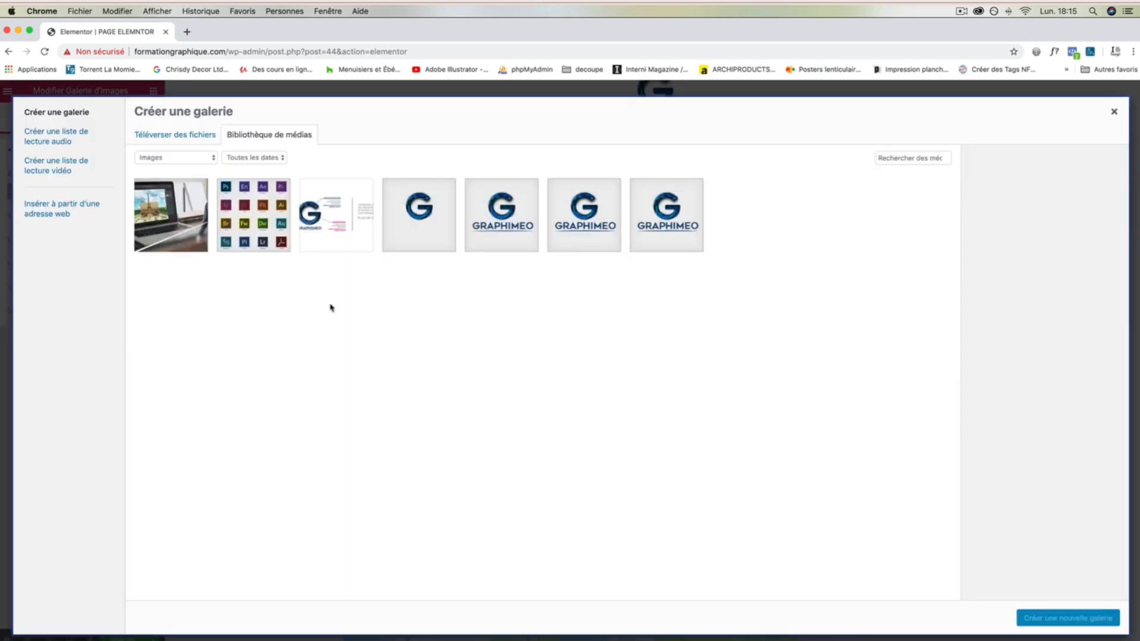
{"action": "left_click", "coordinate": [184, 302]}
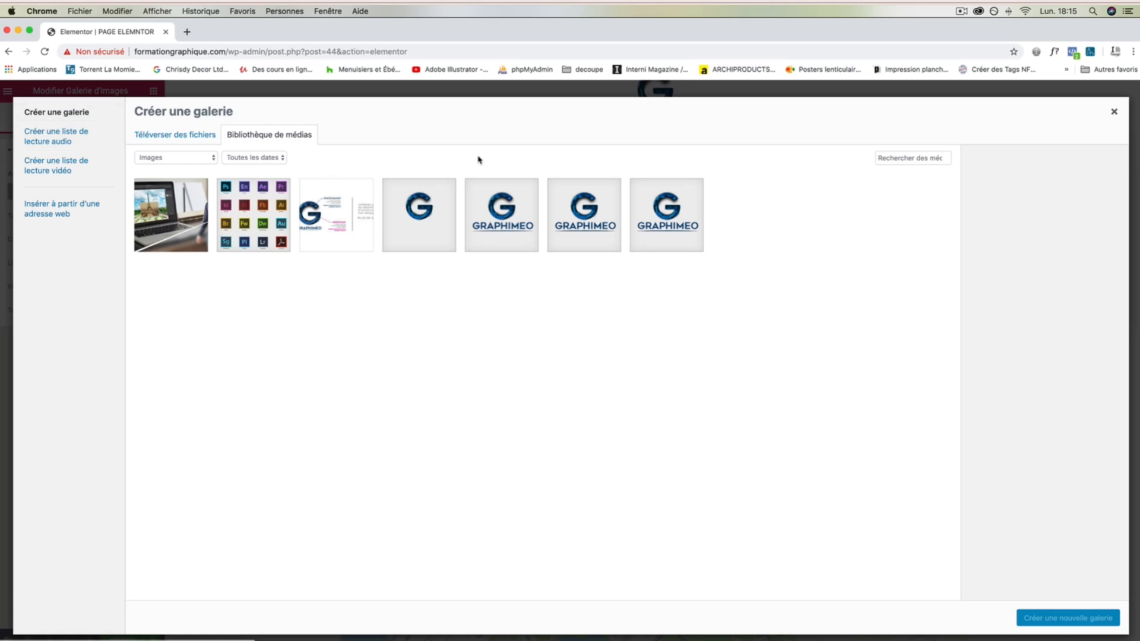
{"action": "left_click", "coordinate": [168, 133]}
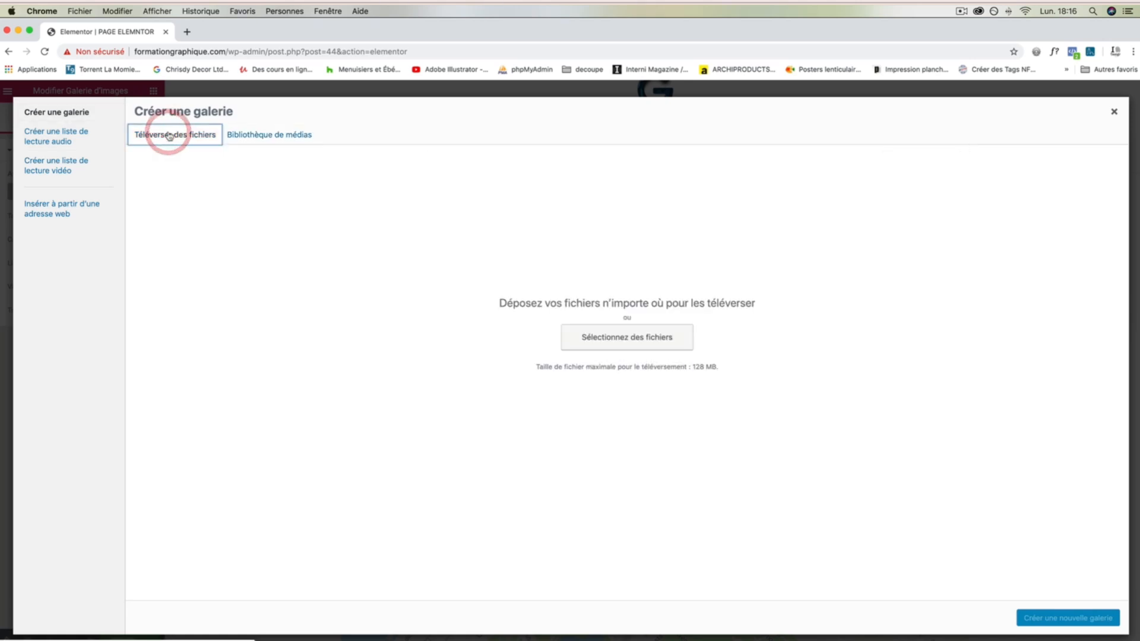
{"action": "left_click", "coordinate": [651, 333]}
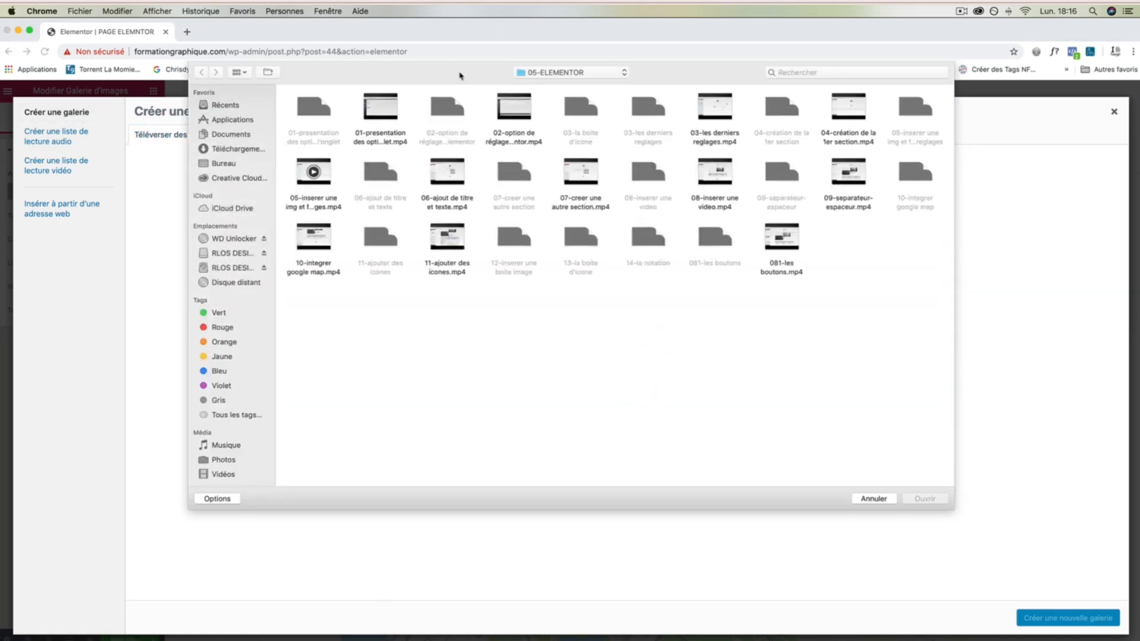
{"action": "left_click", "coordinate": [574, 76]}
{"action": "left_click", "coordinate": [573, 100]}
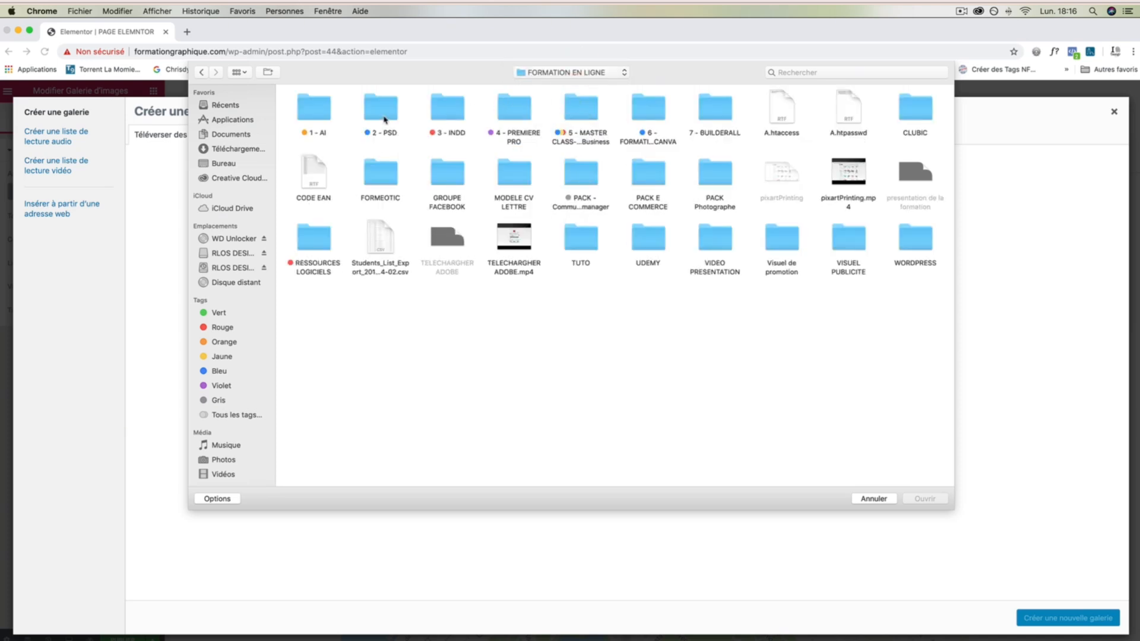
{"action": "double_click", "coordinate": [385, 113]}
{"action": "left_click", "coordinate": [654, 176]}
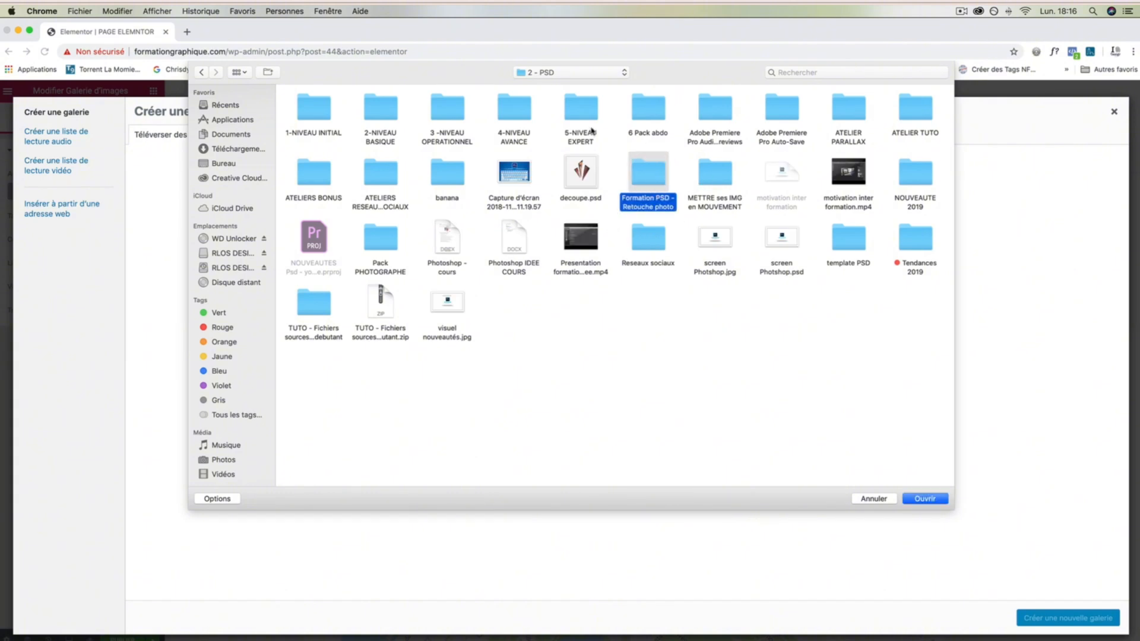
{"action": "left_click", "coordinate": [552, 75]}
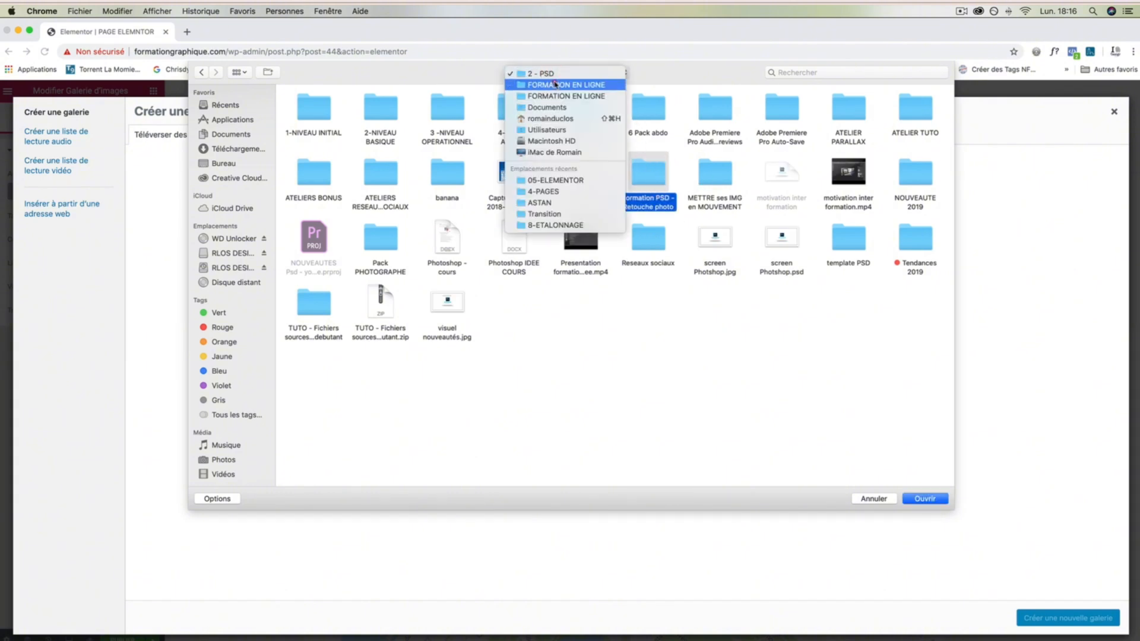
{"action": "left_click", "coordinate": [555, 83]}
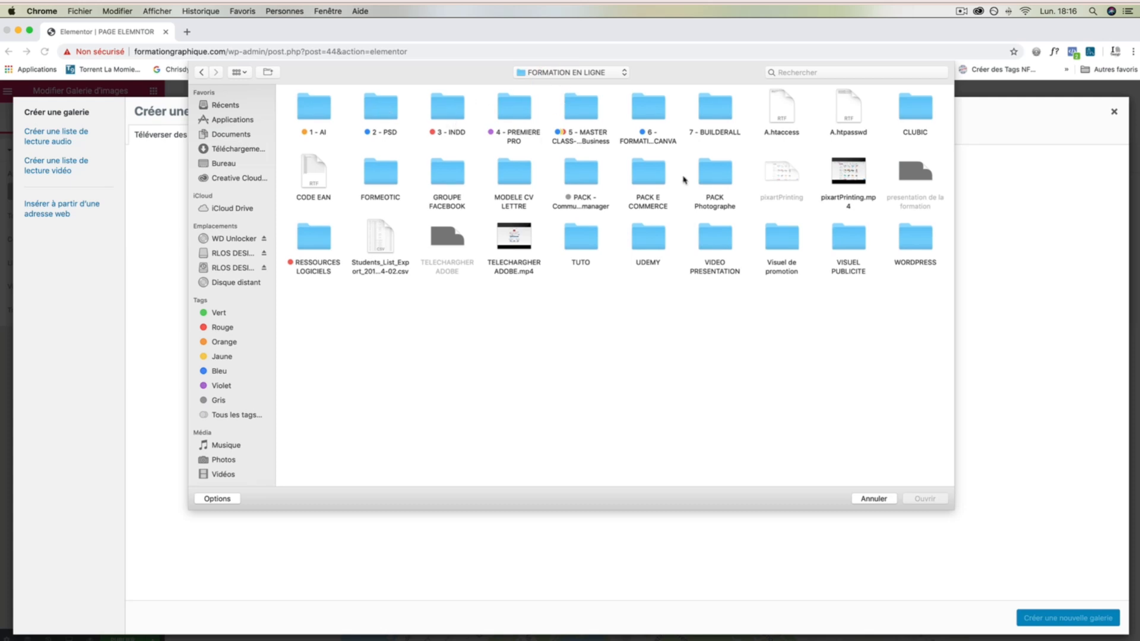
Step: Upload the six watch images 01.png to 06.jpg from the ATELIER 7 - Traitement par lot folder in PACK E COMMERCE
{"action": "double_click", "coordinate": [653, 173]}
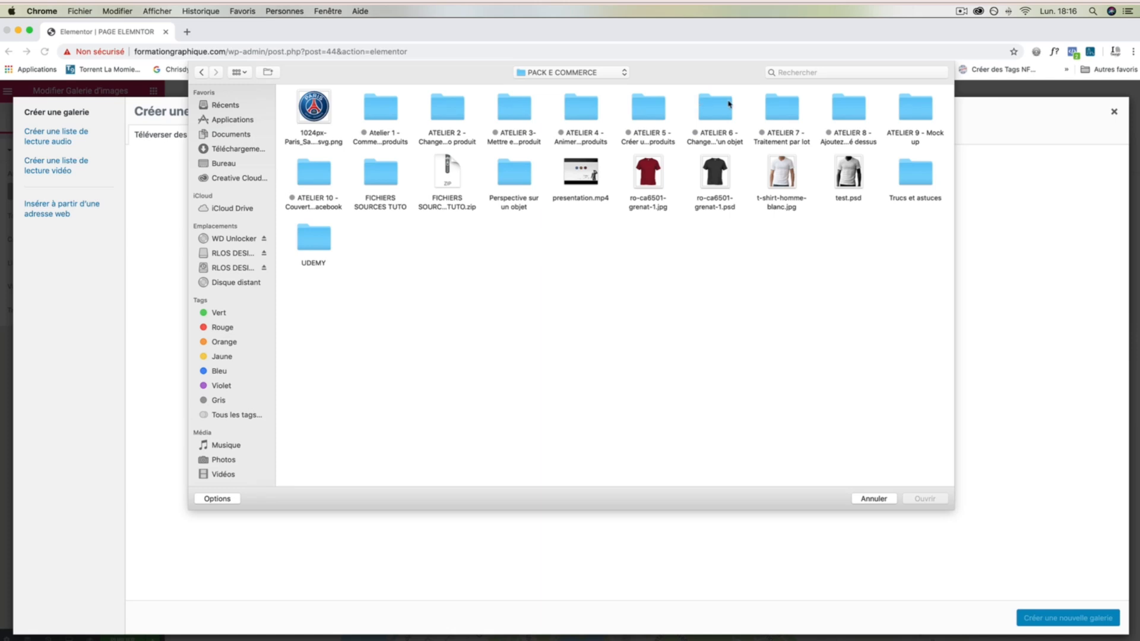
{"action": "double_click", "coordinate": [779, 107]}
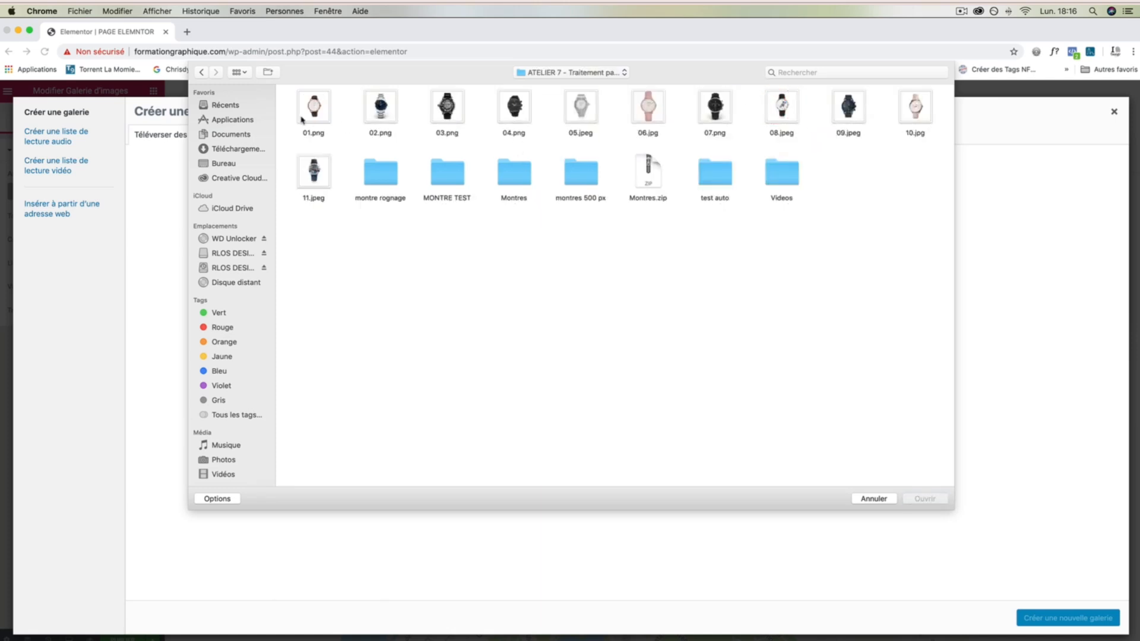
{"action": "left_click_drag", "start_coordinate": [290, 107], "coordinate": [659, 108]}
{"action": "left_click", "coordinate": [924, 498]}
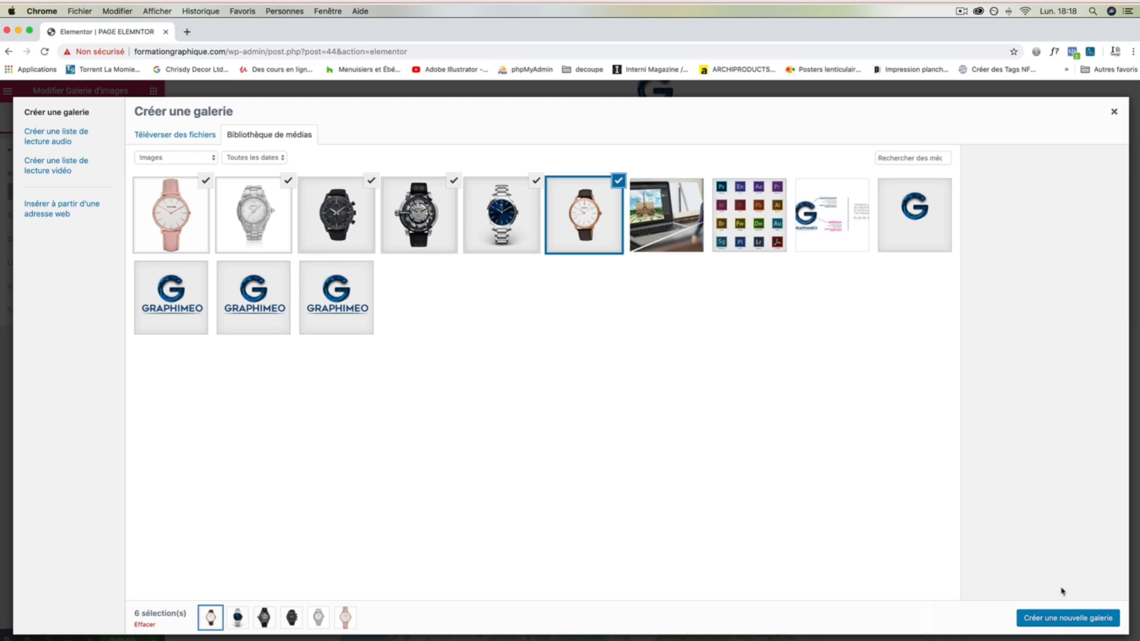
Step: Create a new gallery from the six uploaded watch images and move the blue watch to third place
{"action": "left_click", "coordinate": [1066, 618]}
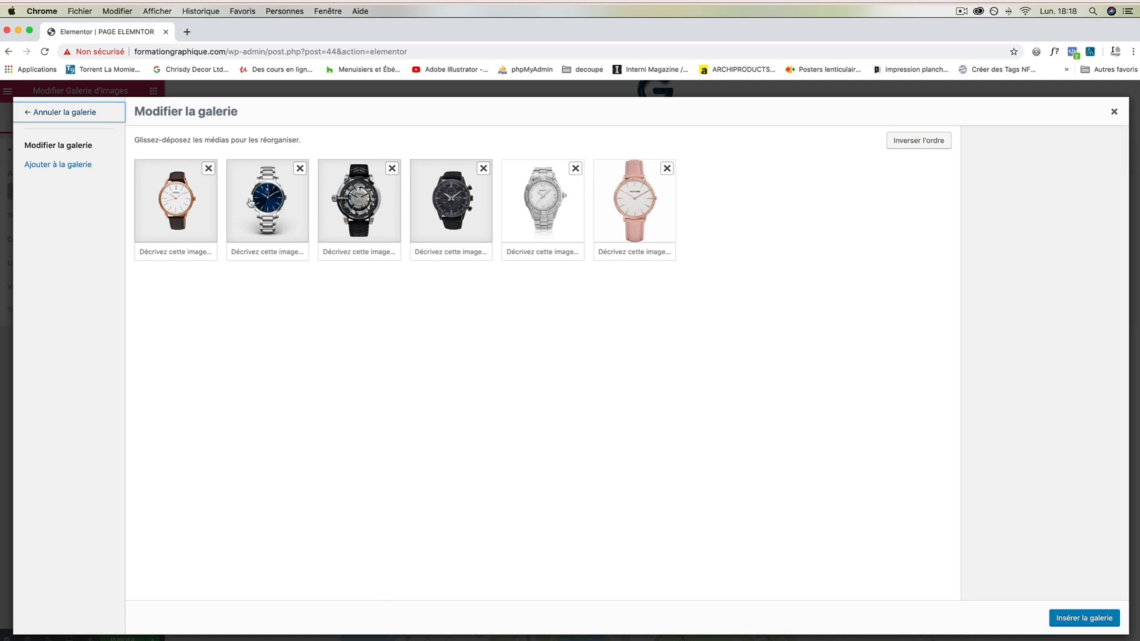
{"action": "left_click_drag", "start_coordinate": [249, 201], "coordinate": [332, 198]}
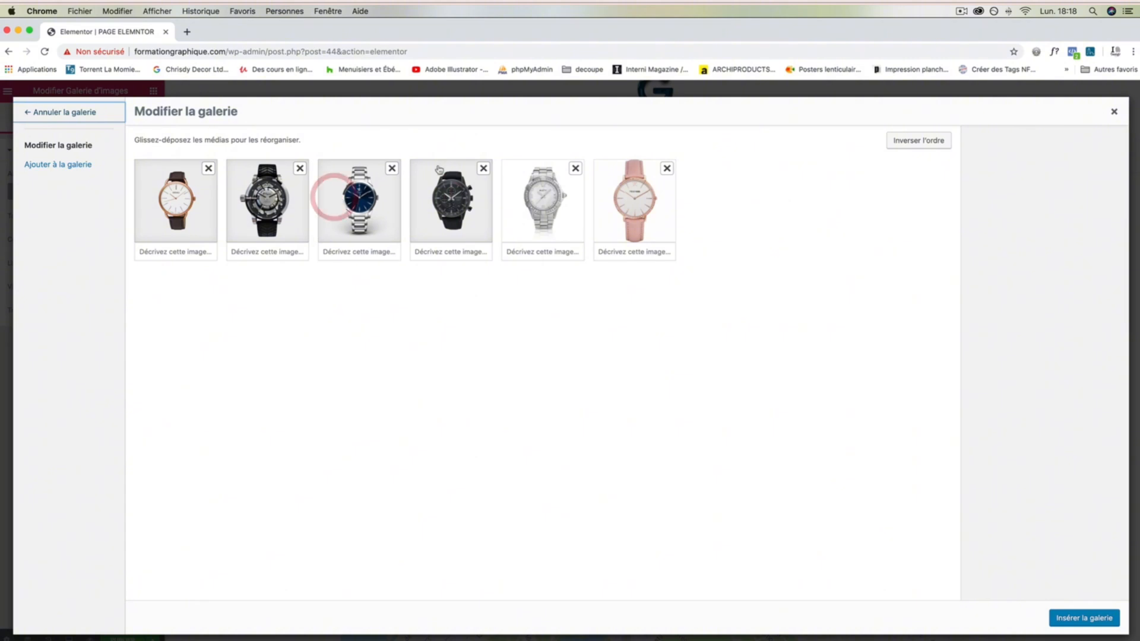
Step: Caption the first gallery image "Montre 1" and the second one "Montre 2"
{"action": "left_click", "coordinate": [205, 250]}
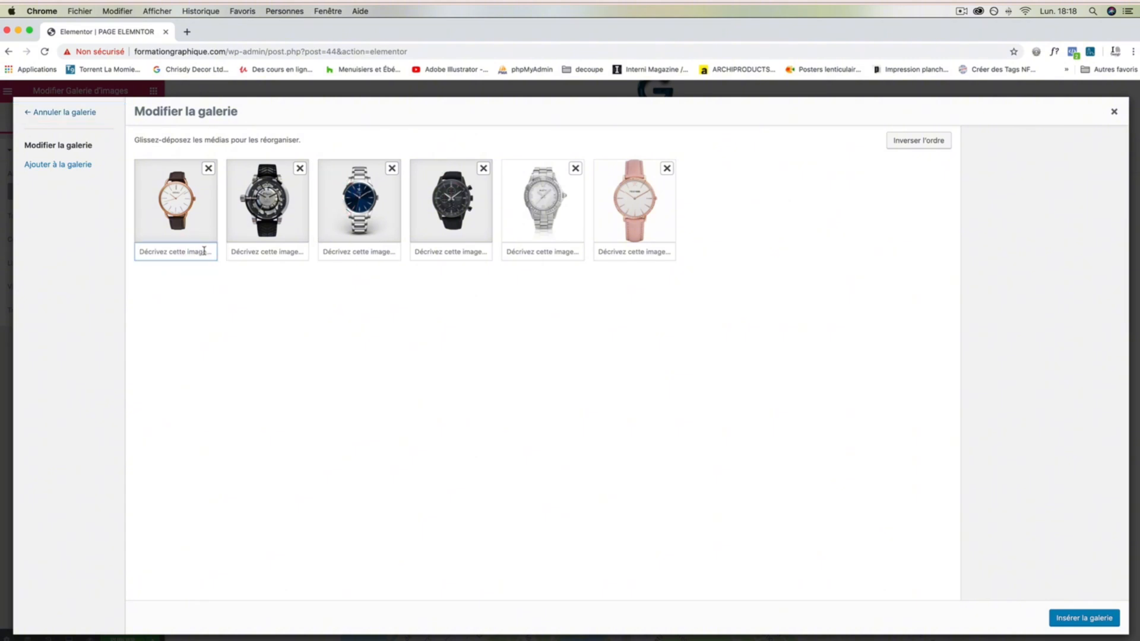
{"action": "type", "text": "Montre 1"}
{"action": "left_click_drag", "start_coordinate": [196, 254], "coordinate": [109, 249]}
{"action": "key", "text": "super+c"}
{"action": "left_click", "coordinate": [250, 254]}
{"action": "key", "text": "super+v"}
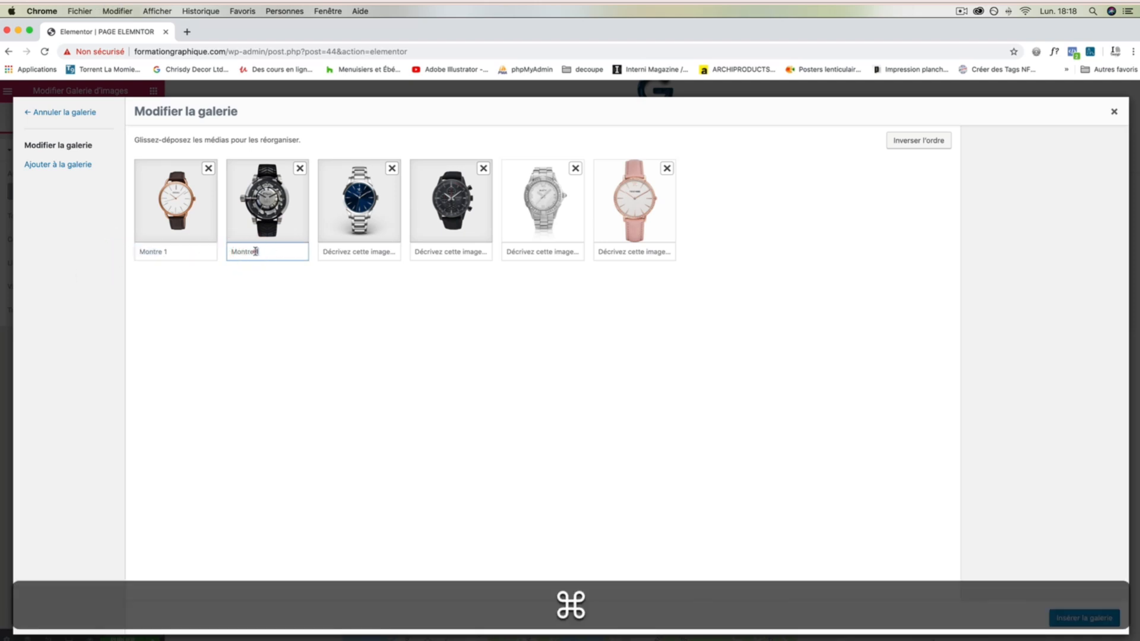
{"action": "left_click", "coordinate": [256, 252]}
{"action": "key", "text": "BackSpace"}
{"action": "type", "text": "2"}
Step: Caption the third gallery image "Montre 3" and the fourth one "Montre 4"
{"action": "left_click", "coordinate": [353, 253]}
{"action": "key", "text": "super+v"}
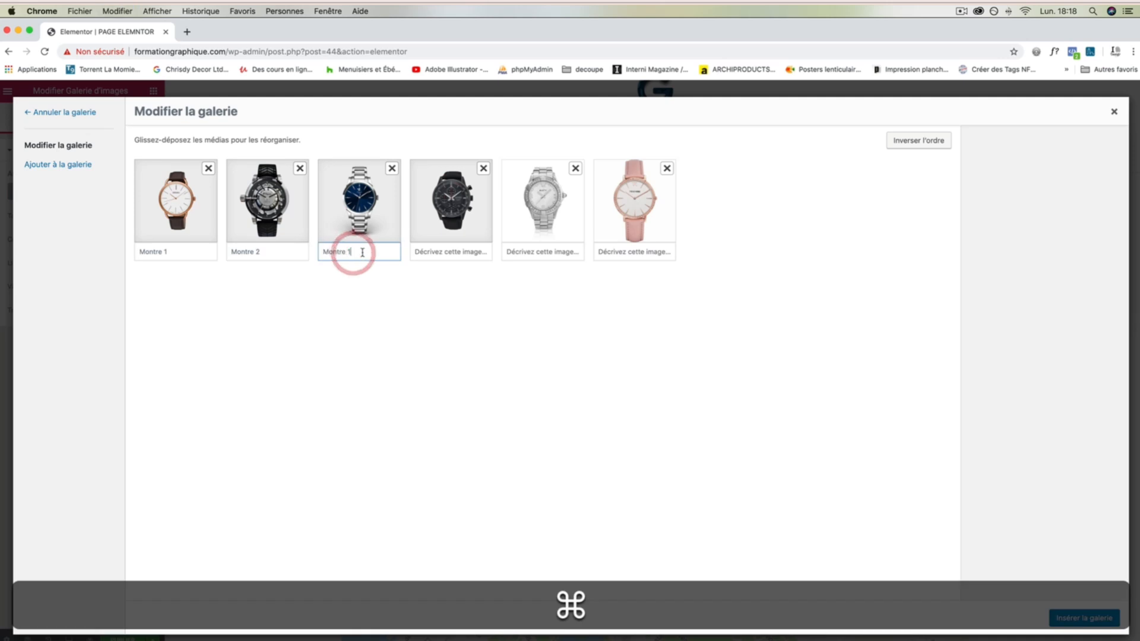
{"action": "key", "text": "BackSpace"}
{"action": "left_click", "coordinate": [349, 252]}
{"action": "type", "text": "3"}
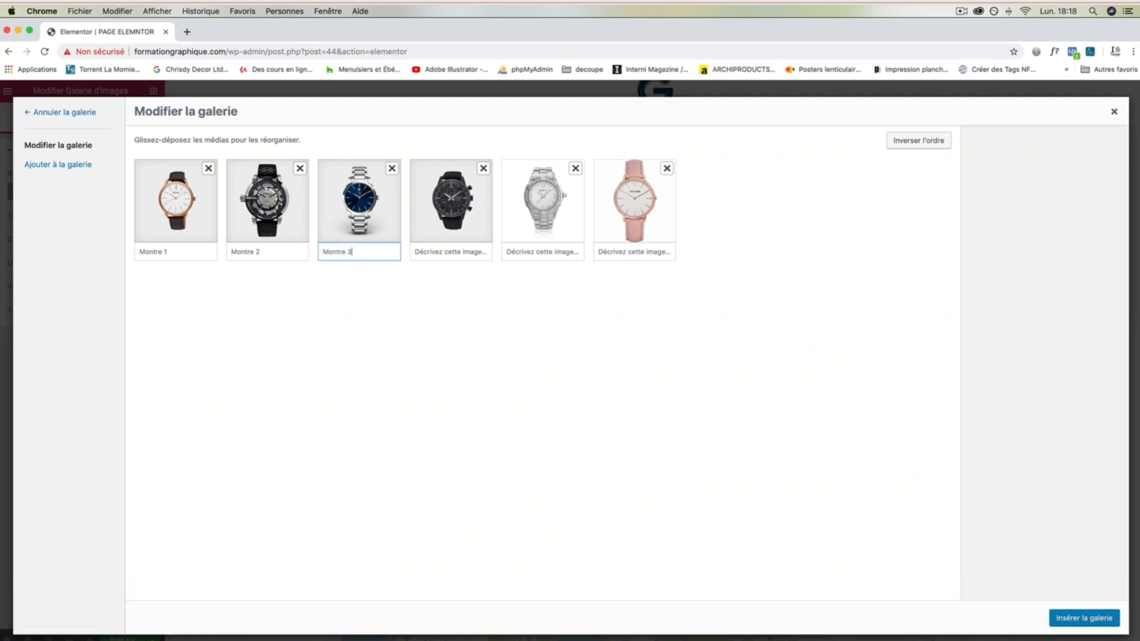
{"action": "left_click", "coordinate": [424, 255]}
{"action": "key", "text": "super+v"}
{"action": "key", "text": "BackSpace"}
{"action": "type", "text": "4"}
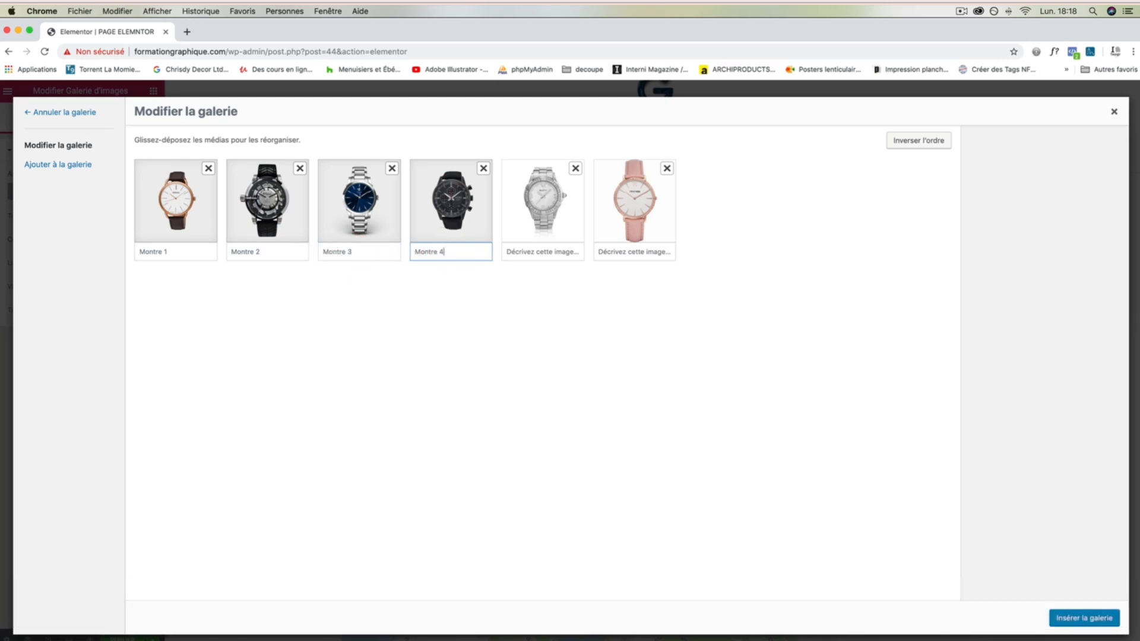
Step: Caption the last two gallery images "Montre 5" and "Montre 6", and insert the gallery into the page
{"action": "left_click", "coordinate": [542, 253]}
{"action": "key", "text": "super+v"}
{"action": "double_click", "coordinate": [535, 251]}
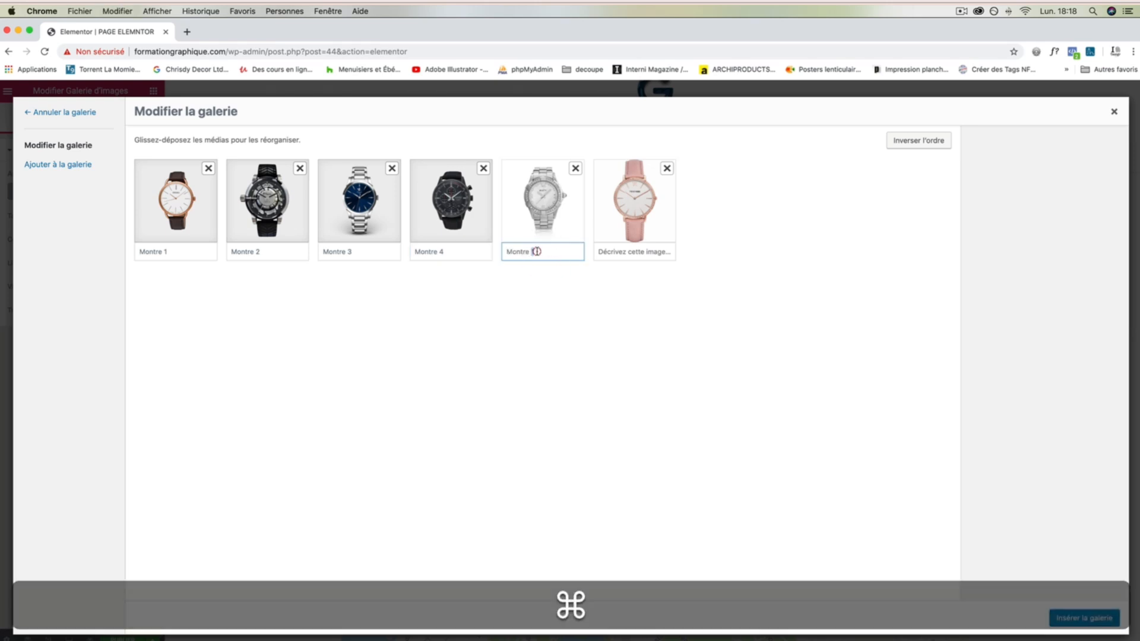
{"action": "left_click", "coordinate": [626, 250]}
{"action": "key", "text": "super+v"}
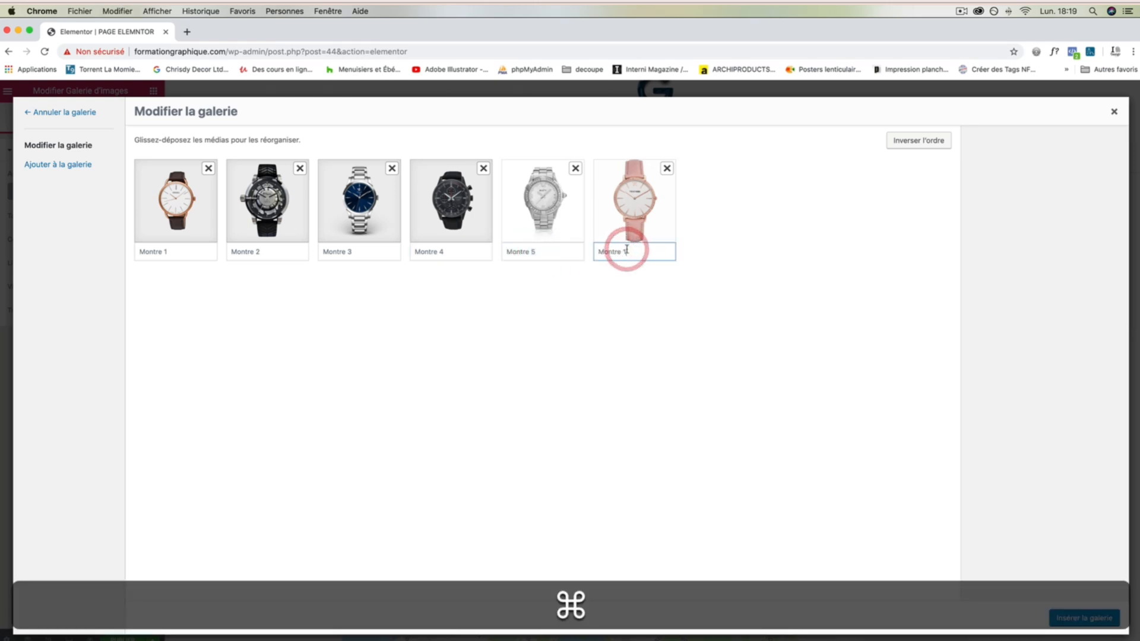
{"action": "double_click", "coordinate": [624, 252]}
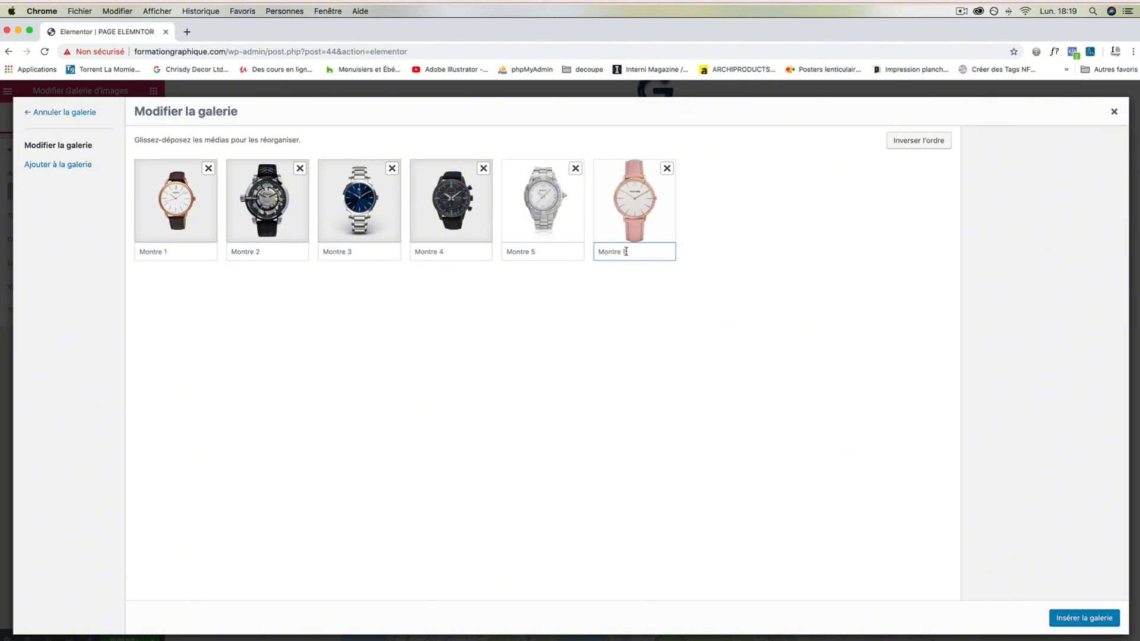
{"action": "key", "text": "BackSpace"}
{"action": "left_click", "coordinate": [1069, 617]}
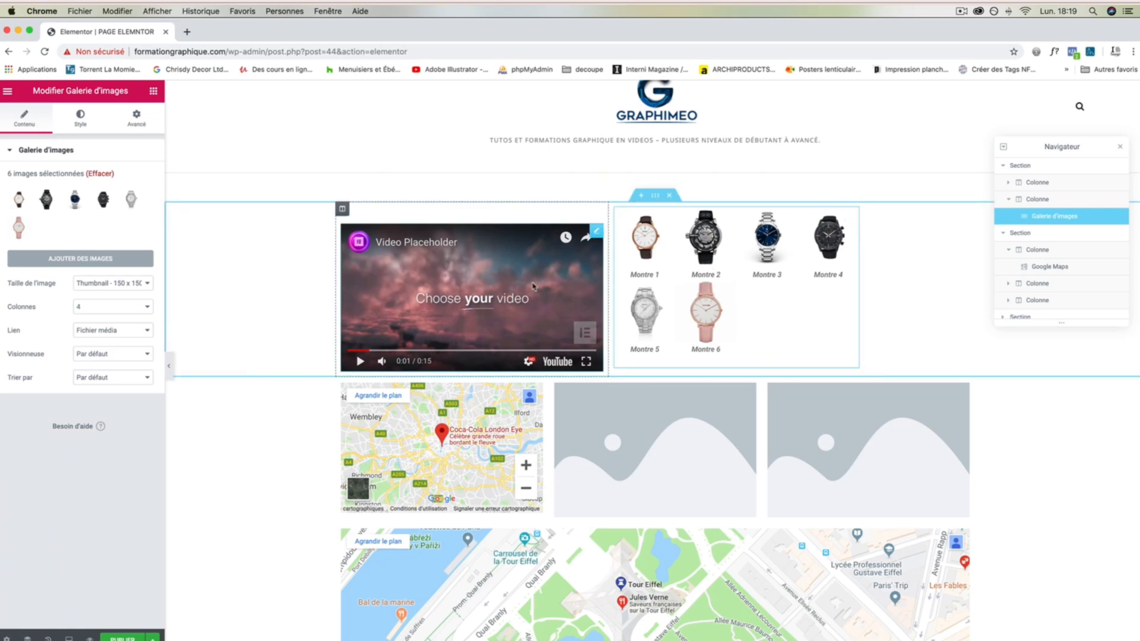
Step: Set the gallery's image size to Medium Large - 768 x 0 and its number of columns to 3
{"action": "left_click", "coordinate": [110, 283]}
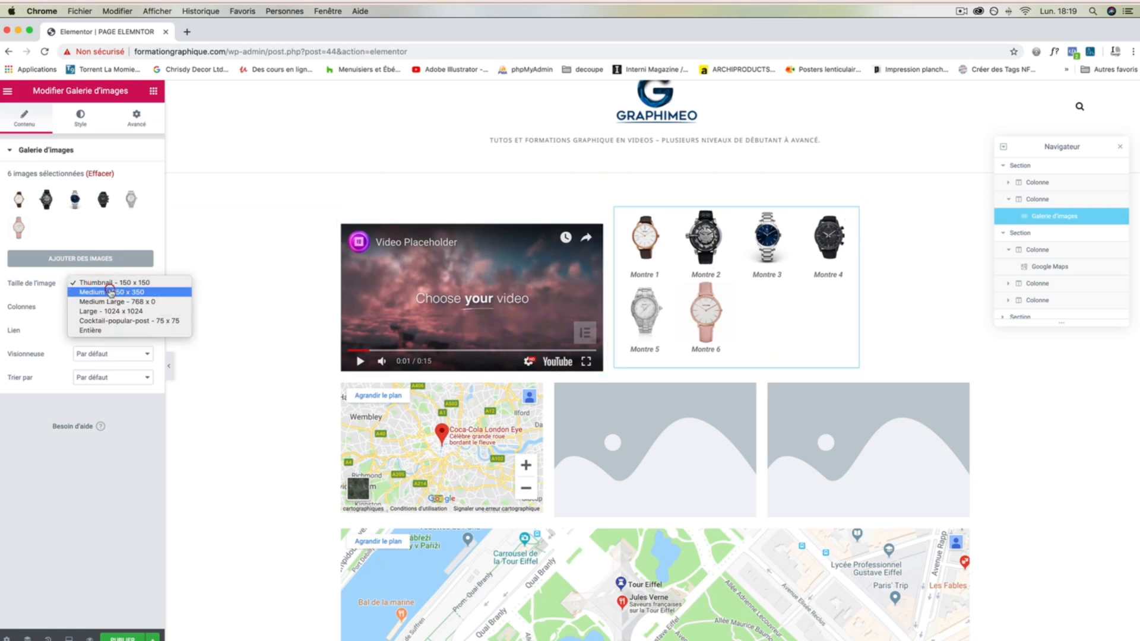
{"action": "left_click", "coordinate": [111, 293]}
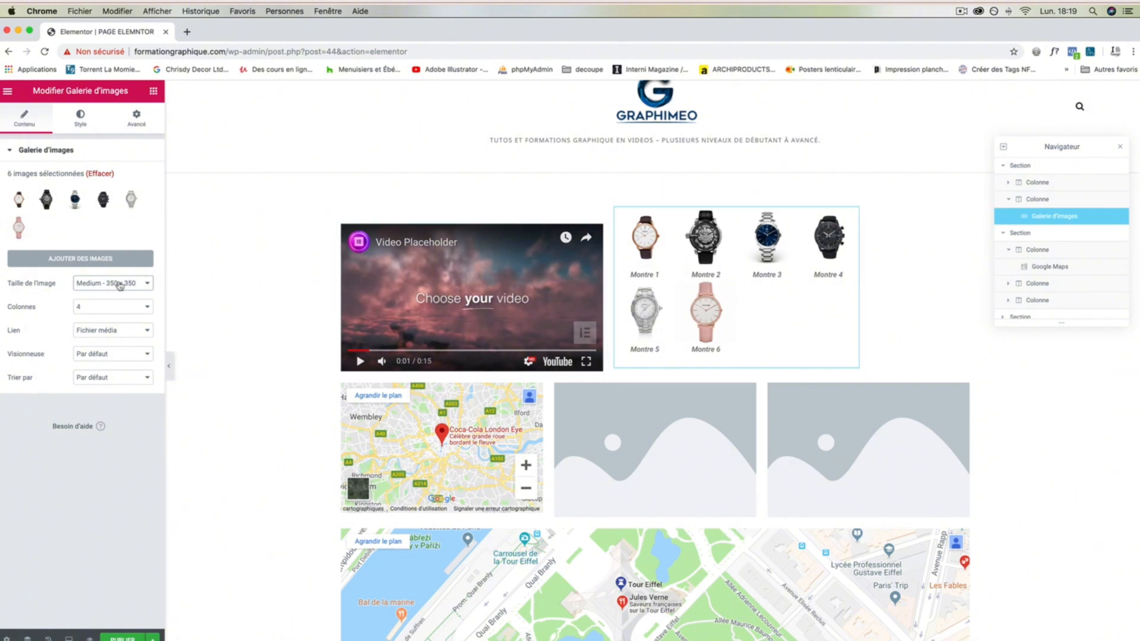
{"action": "left_click", "coordinate": [120, 284]}
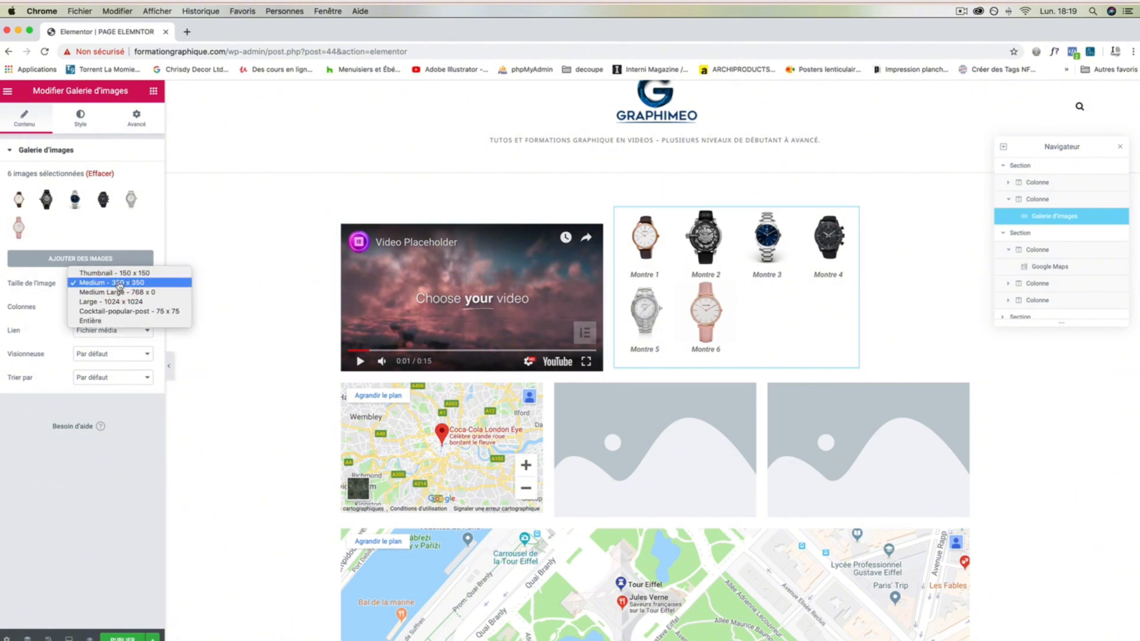
{"action": "left_click", "coordinate": [119, 292]}
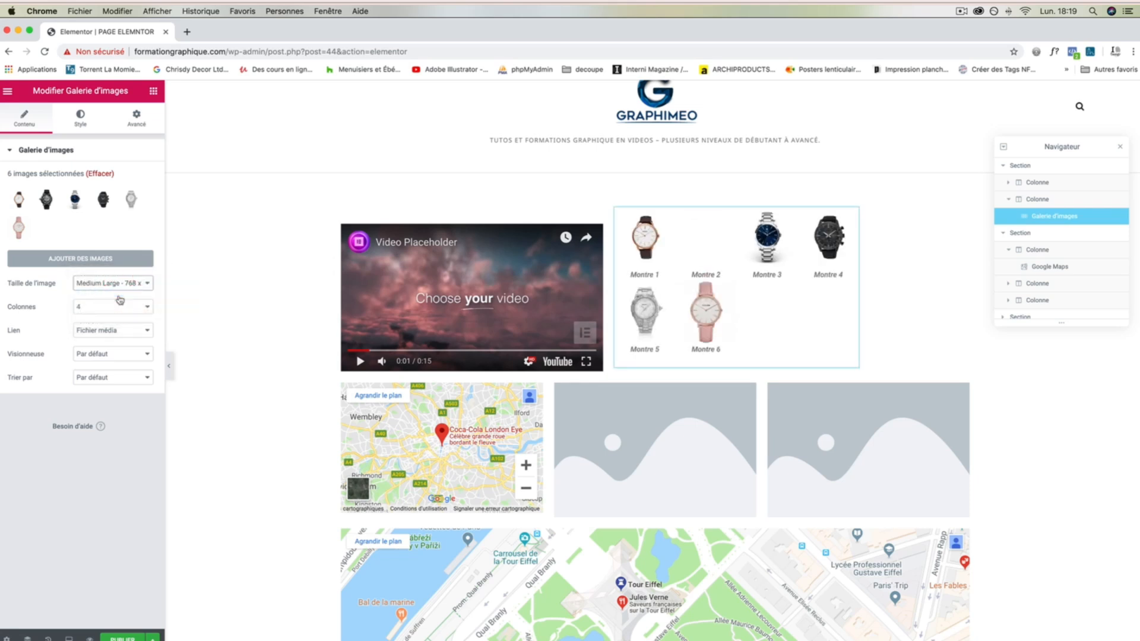
{"action": "left_click", "coordinate": [110, 308]}
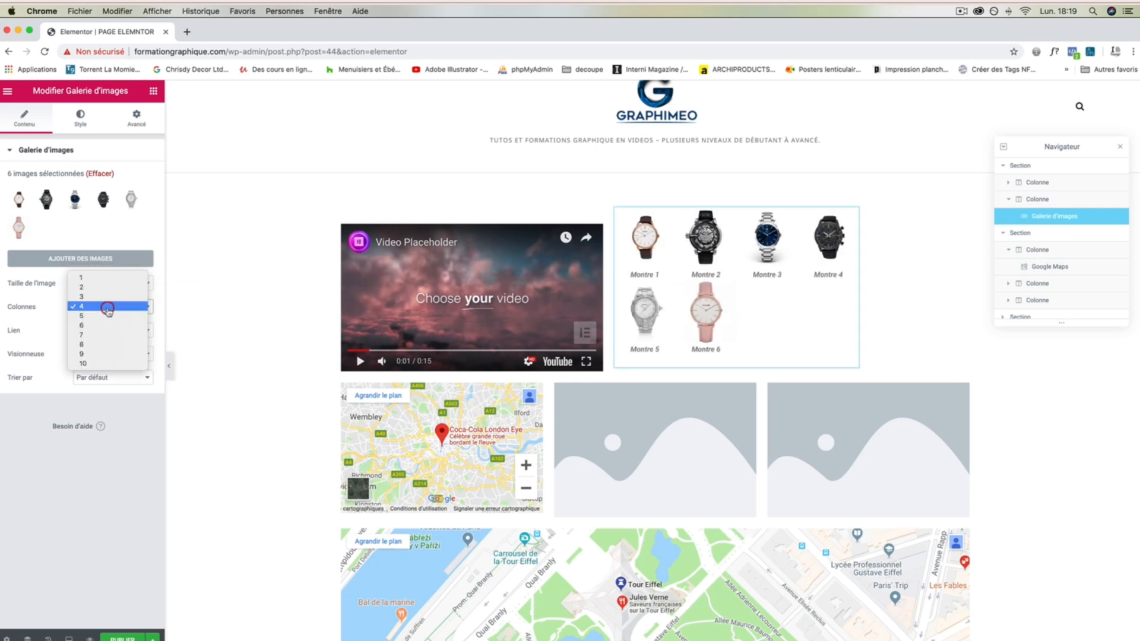
{"action": "left_click", "coordinate": [108, 298]}
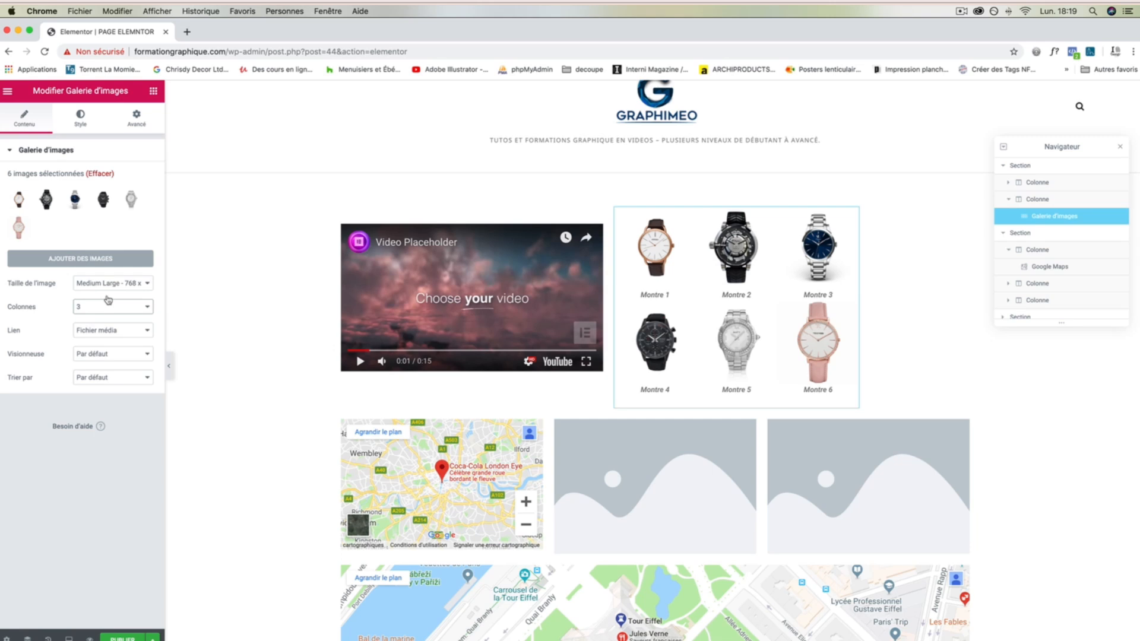
Step: Try the watch gallery with 2 columns and the Thumbnail - 150 x 150 image size
{"action": "left_click", "coordinate": [98, 306]}
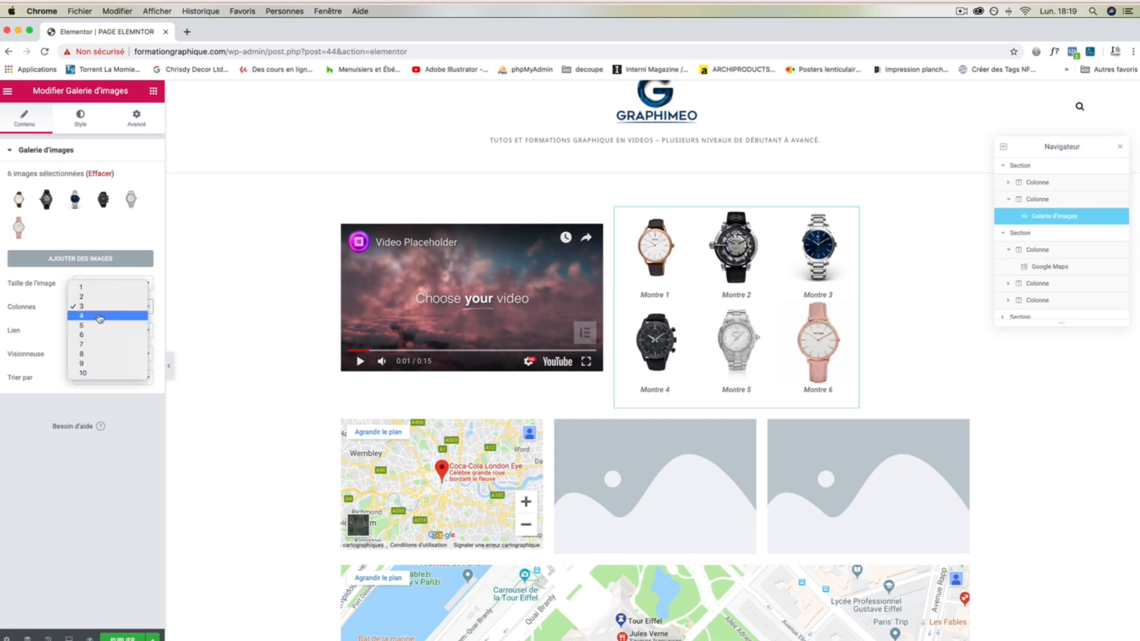
{"action": "left_click", "coordinate": [101, 297]}
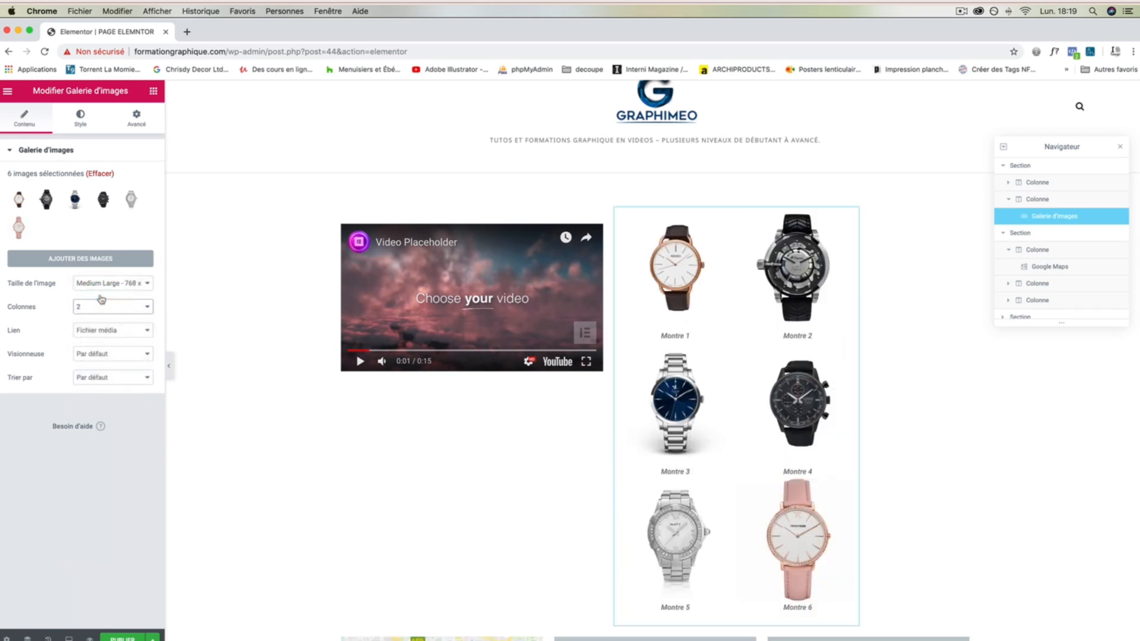
{"action": "left_click", "coordinate": [120, 283]}
{"action": "left_click", "coordinate": [113, 264]}
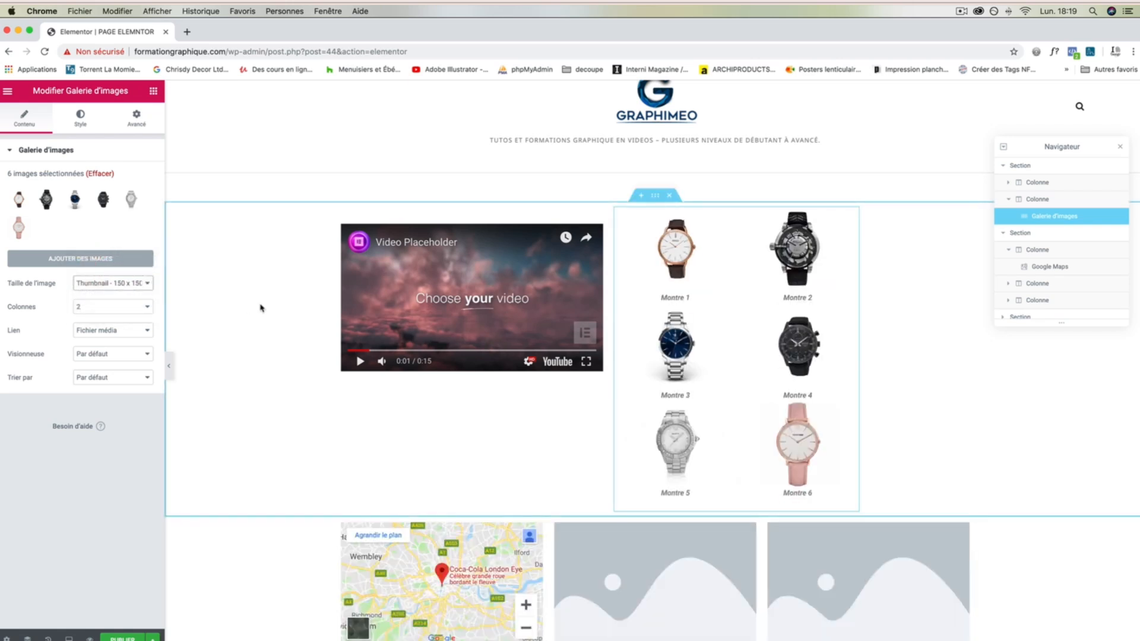
Step: Set the gallery's image size to Medium - 350 x 350, preview a single column, and set the columns to 3
{"action": "left_click", "coordinate": [145, 283]}
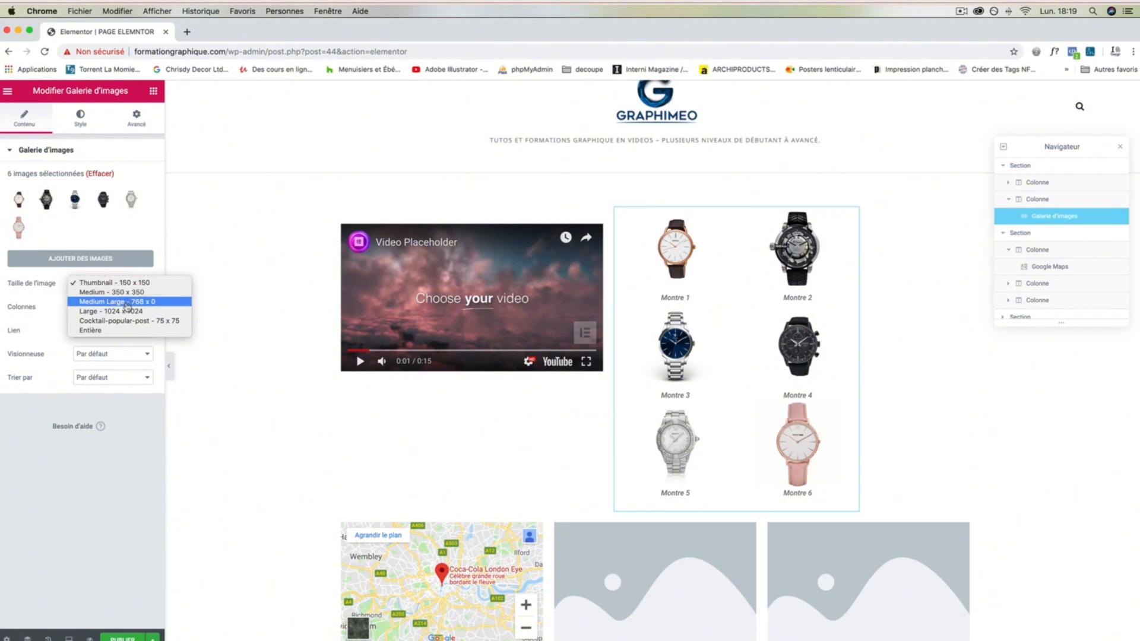
{"action": "left_click", "coordinate": [126, 293]}
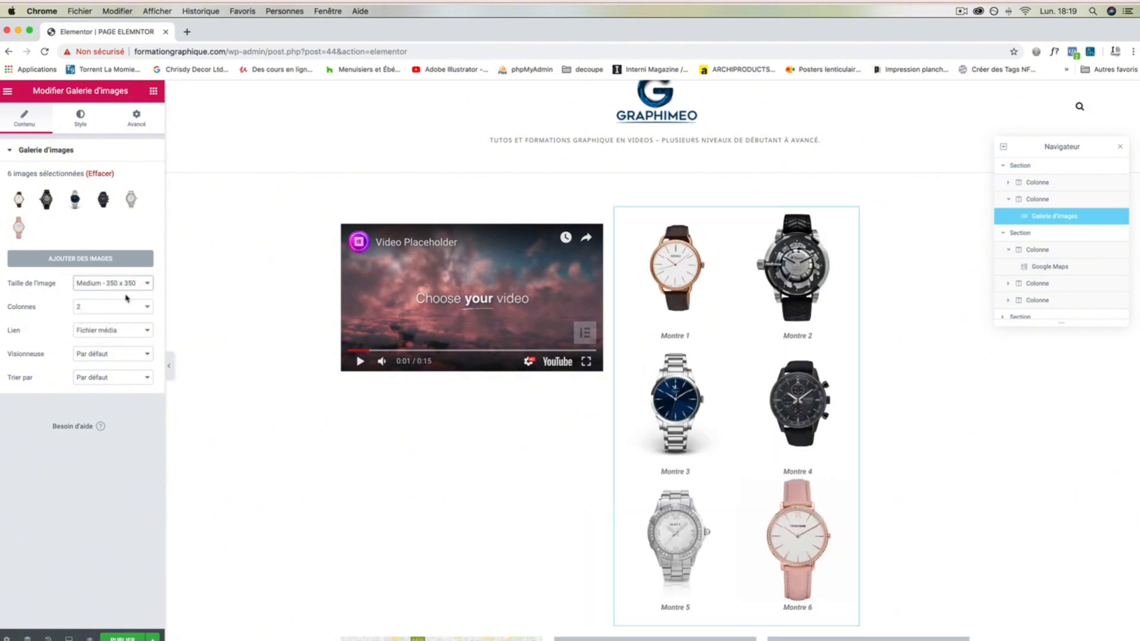
{"action": "left_click_drag", "start_coordinate": [106, 309], "coordinate": [107, 298]}
{"action": "scroll", "coordinate": [710, 361], "scroll_direction": "down", "scroll_amount": 7}
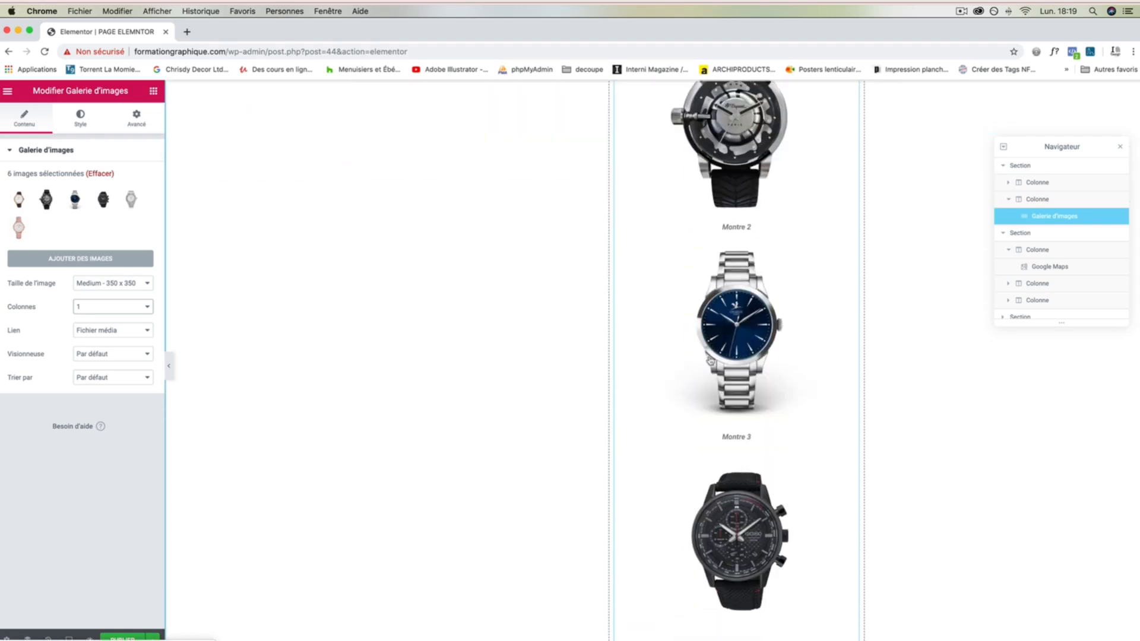
{"action": "scroll", "coordinate": [709, 361], "scroll_direction": "up", "scroll_amount": 7}
{"action": "left_click", "coordinate": [94, 307]}
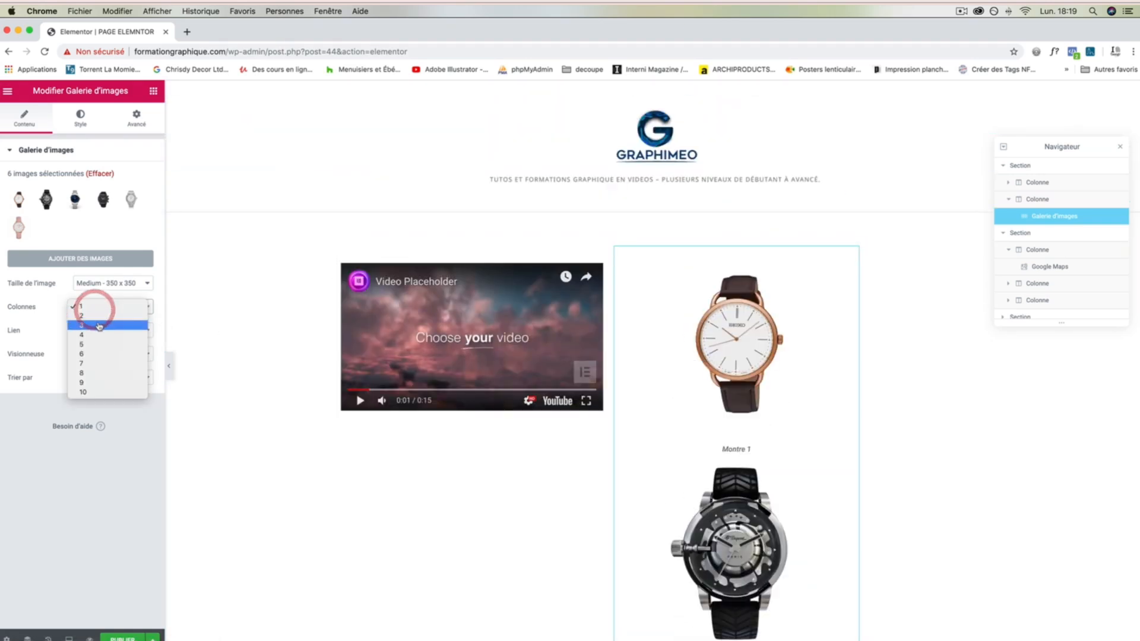
{"action": "left_click", "coordinate": [99, 325]}
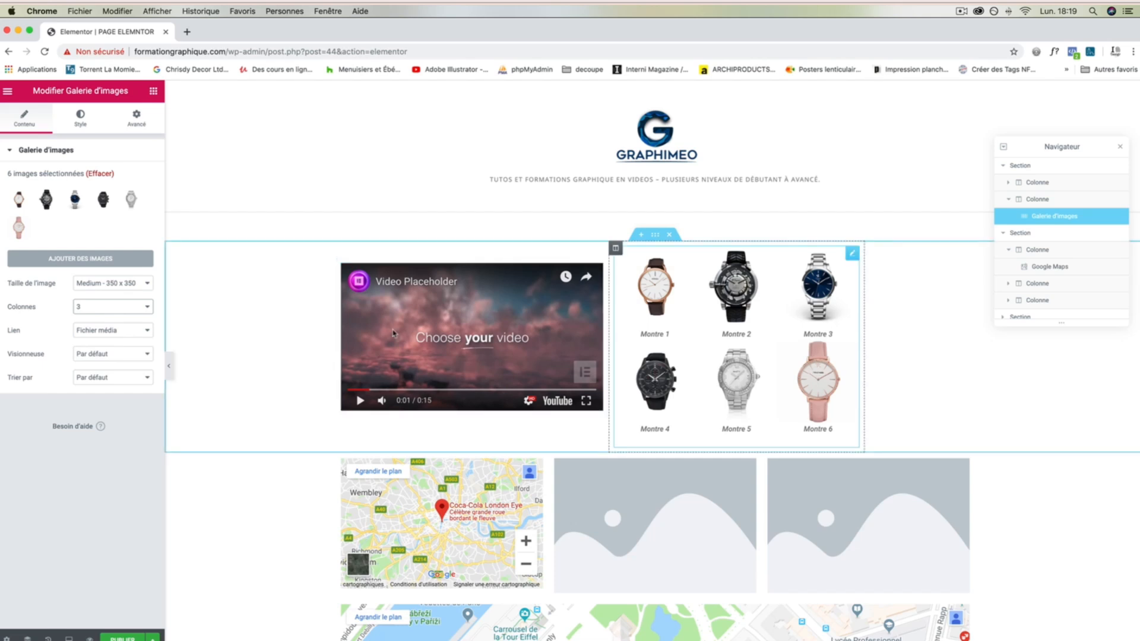
Step: Set the gallery's link to Aucun, and try the Aléatoire sort order before restoring Par défaut
{"action": "left_click", "coordinate": [112, 331]}
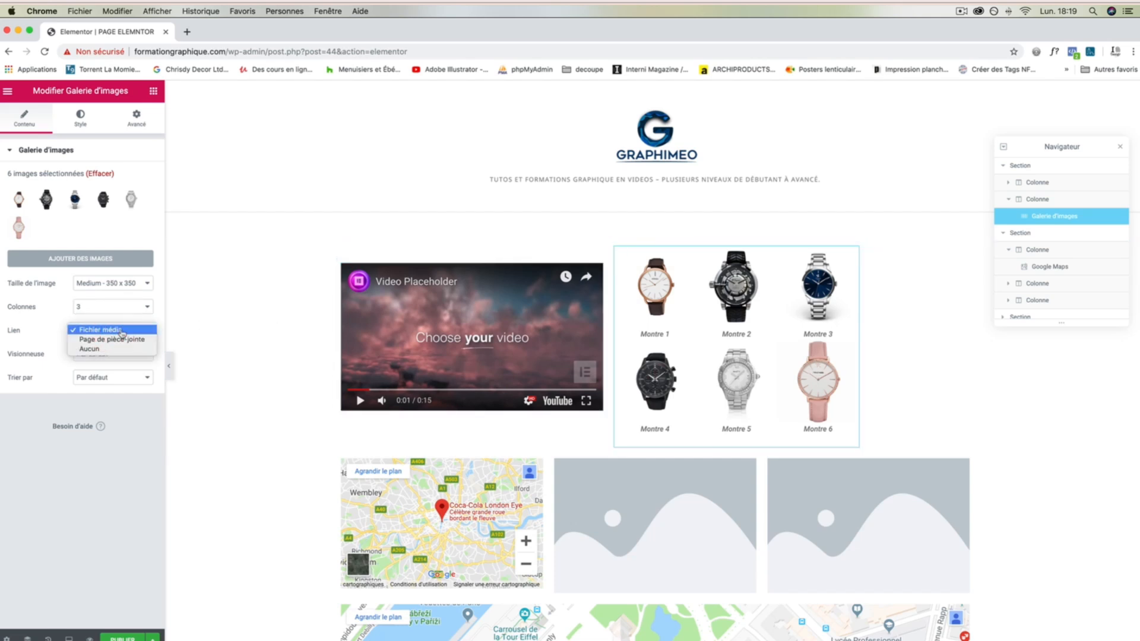
{"action": "left_click", "coordinate": [95, 350]}
{"action": "left_click", "coordinate": [114, 359]}
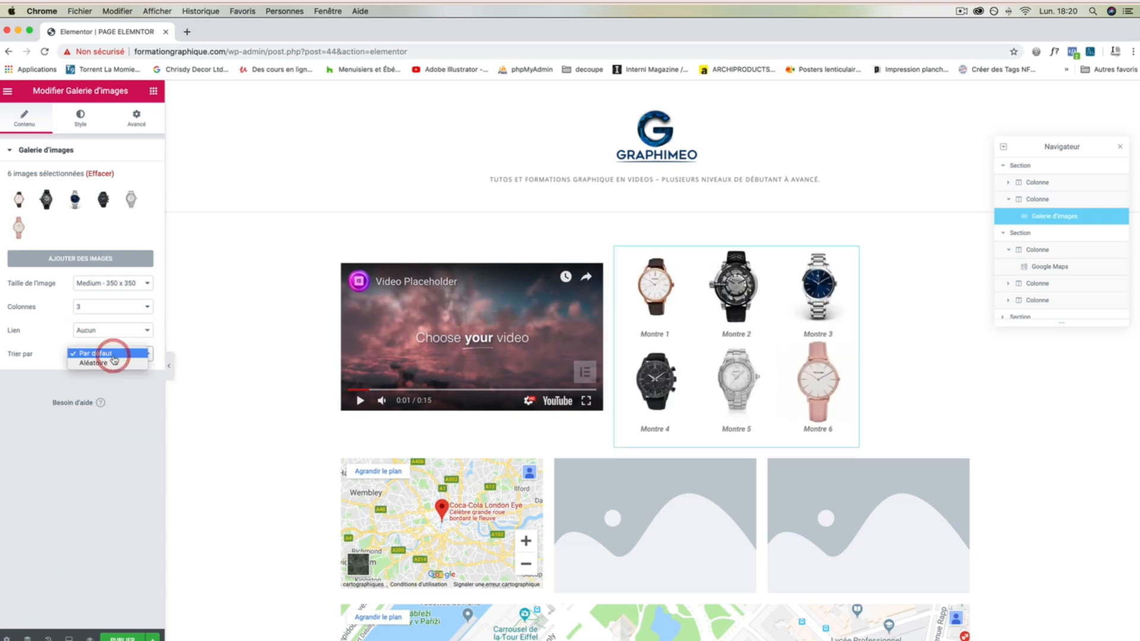
{"action": "left_click", "coordinate": [113, 365]}
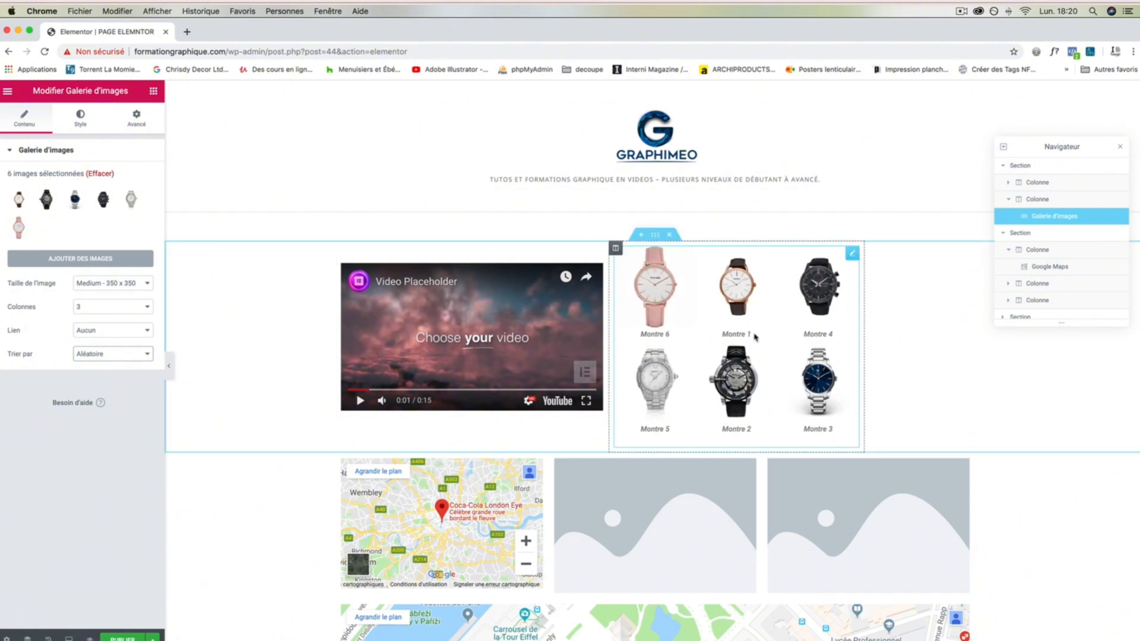
{"action": "left_click", "coordinate": [108, 355]}
{"action": "left_click", "coordinate": [109, 345]}
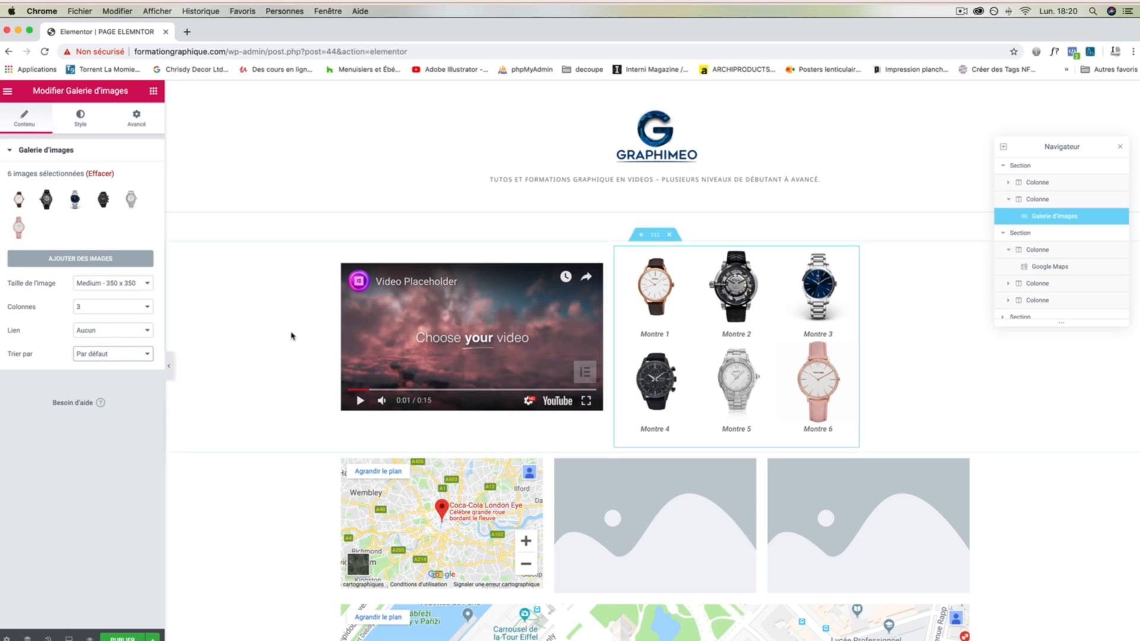
Step: Set the gallery's image spacing to Personnalisé with a value of 14
{"action": "left_click", "coordinate": [79, 116]}
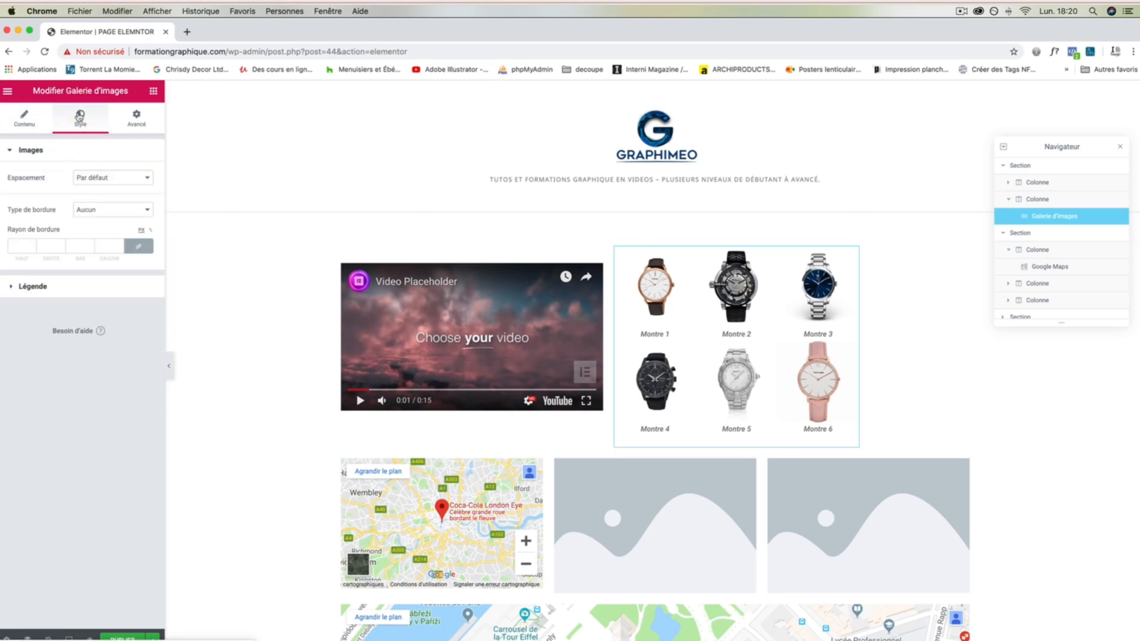
{"action": "left_click", "coordinate": [104, 177]}
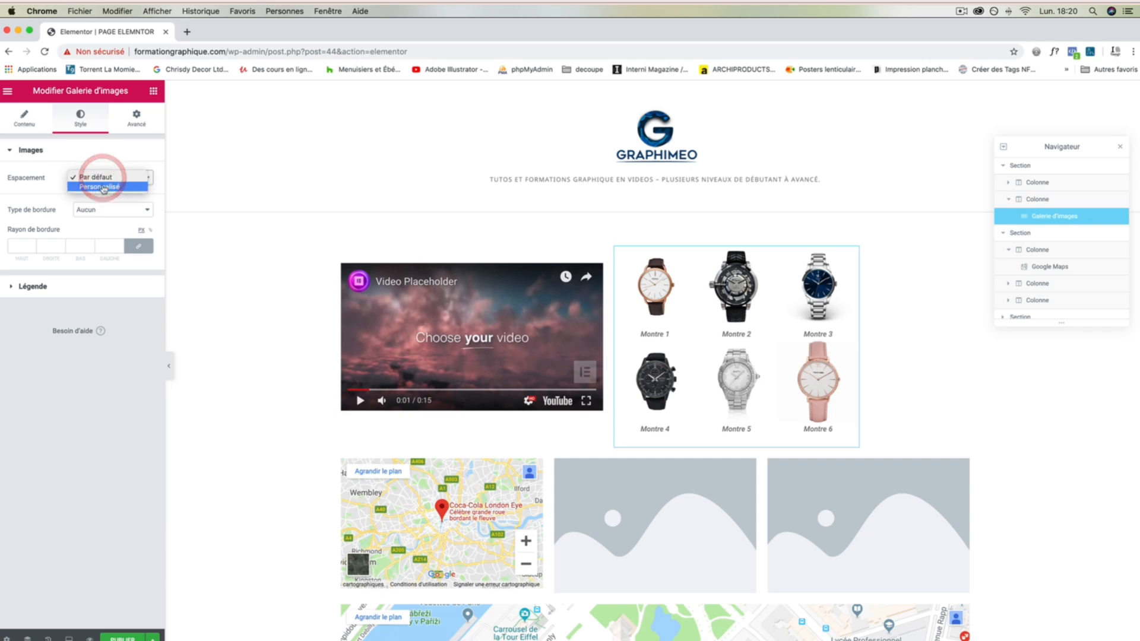
{"action": "left_click", "coordinate": [103, 187]}
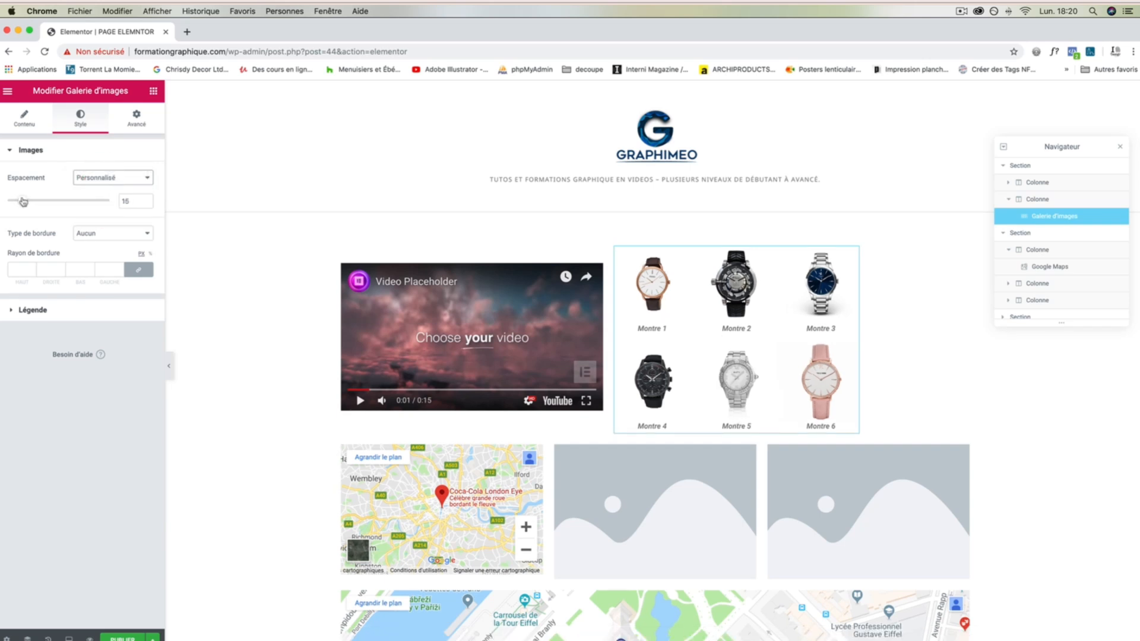
{"action": "mouse_move", "coordinate": [23, 201]}
{"action": "left_mouse_down"}
{"action": "mouse_move", "coordinate": [57, 200]}
{"action": "mouse_move", "coordinate": [2, 205]}
{"action": "mouse_move", "coordinate": [57, 201]}
{"action": "mouse_move", "coordinate": [16, 200]}
{"action": "left_mouse_up"}
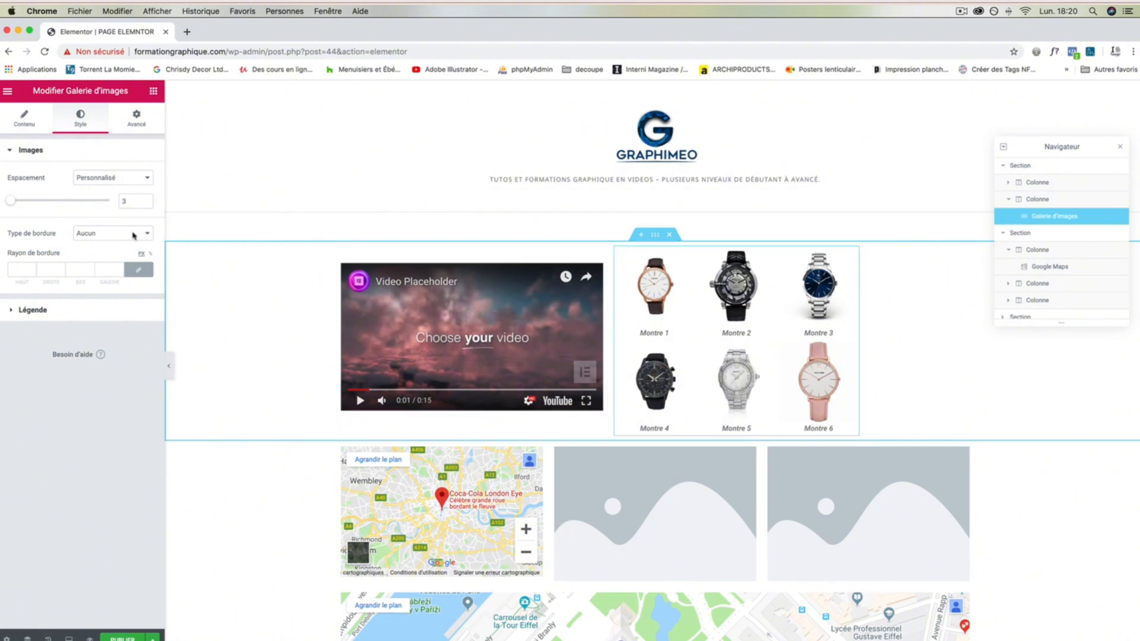
{"action": "mouse_move", "coordinate": [11, 200]}
{"action": "left_mouse_down"}
{"action": "mouse_move", "coordinate": [199, 204]}
{"action": "mouse_move", "coordinate": [21, 201]}
{"action": "left_mouse_up"}
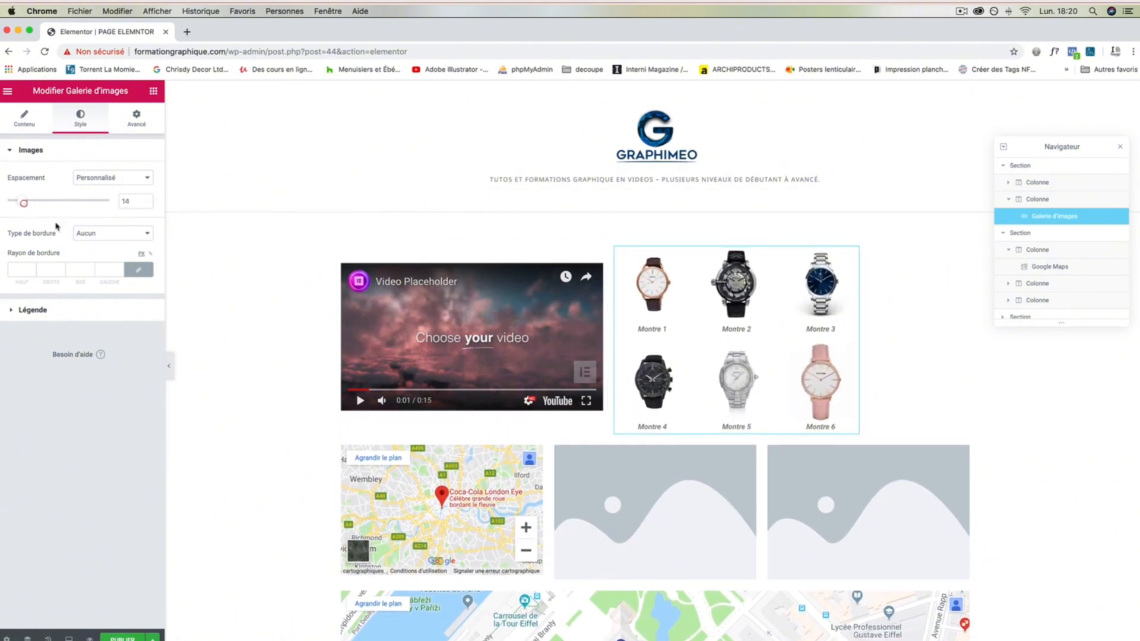
{"action": "left_click", "coordinate": [94, 233]}
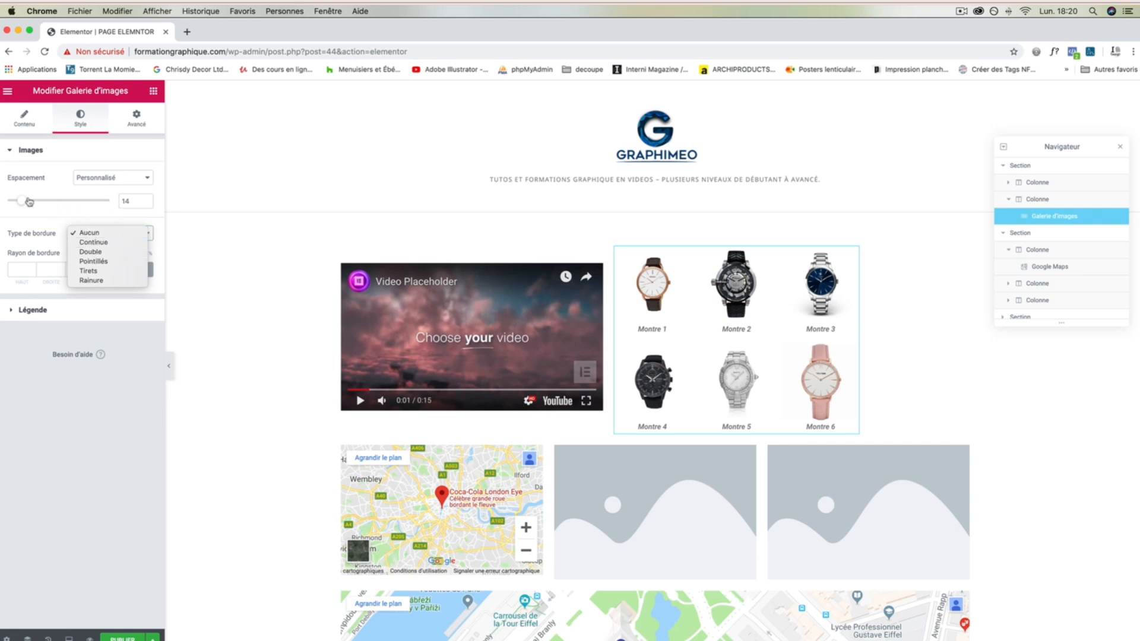
{"action": "left_click", "coordinate": [24, 202]}
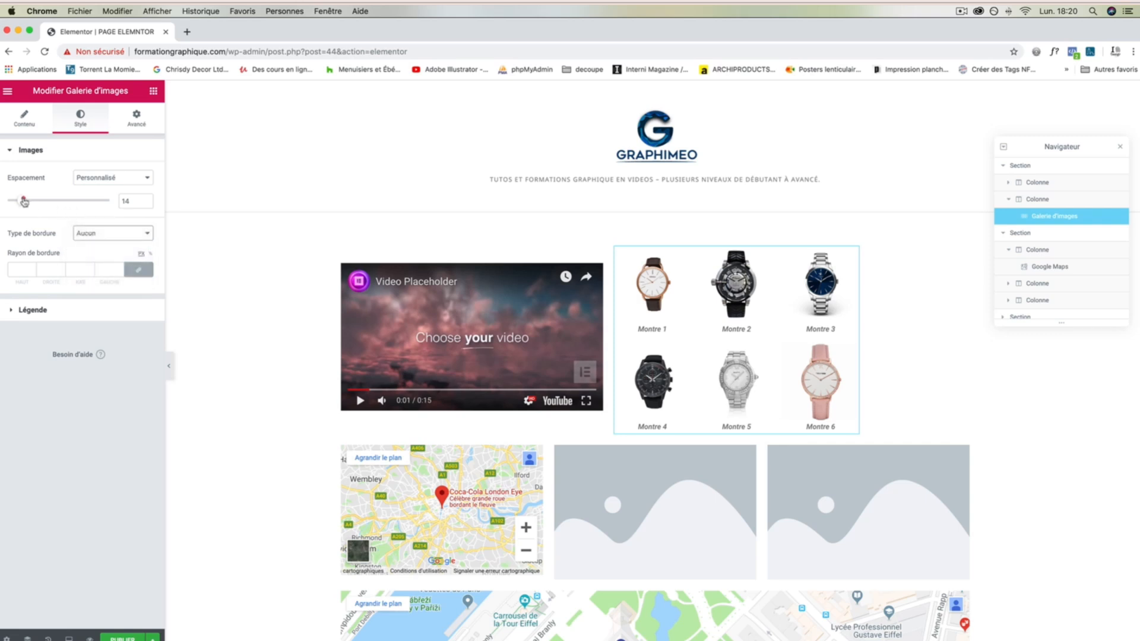
{"action": "left_click", "coordinate": [655, 328]}
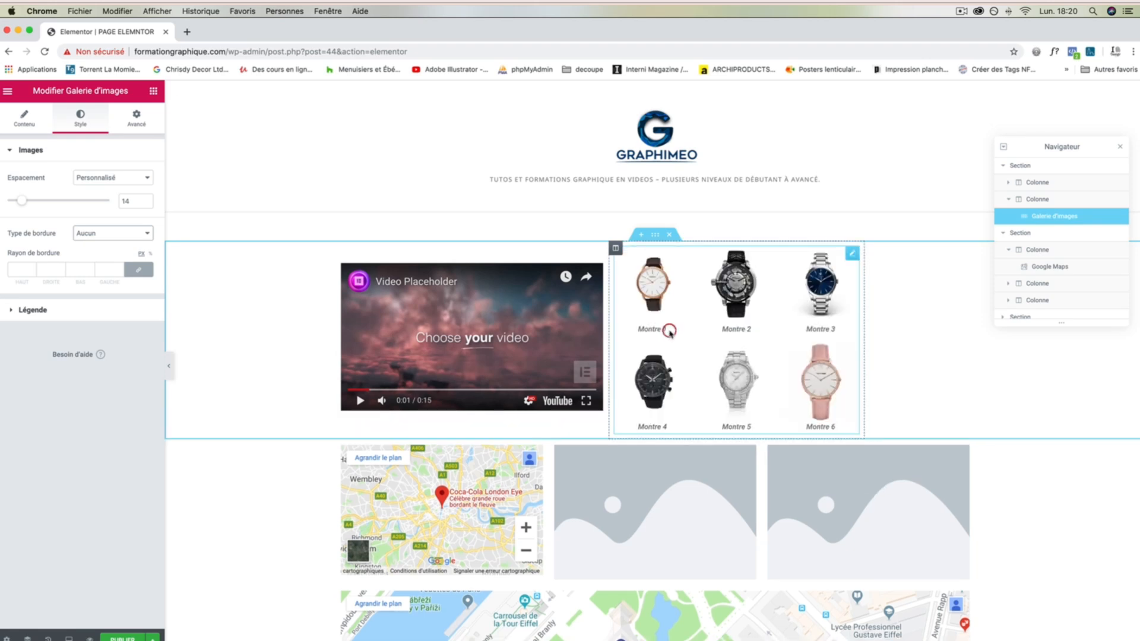
Step: Try hiding the gallery captions with Masquer, and restore their display to Afficher
{"action": "left_click", "coordinate": [13, 308]}
{"action": "left_click", "coordinate": [120, 204]}
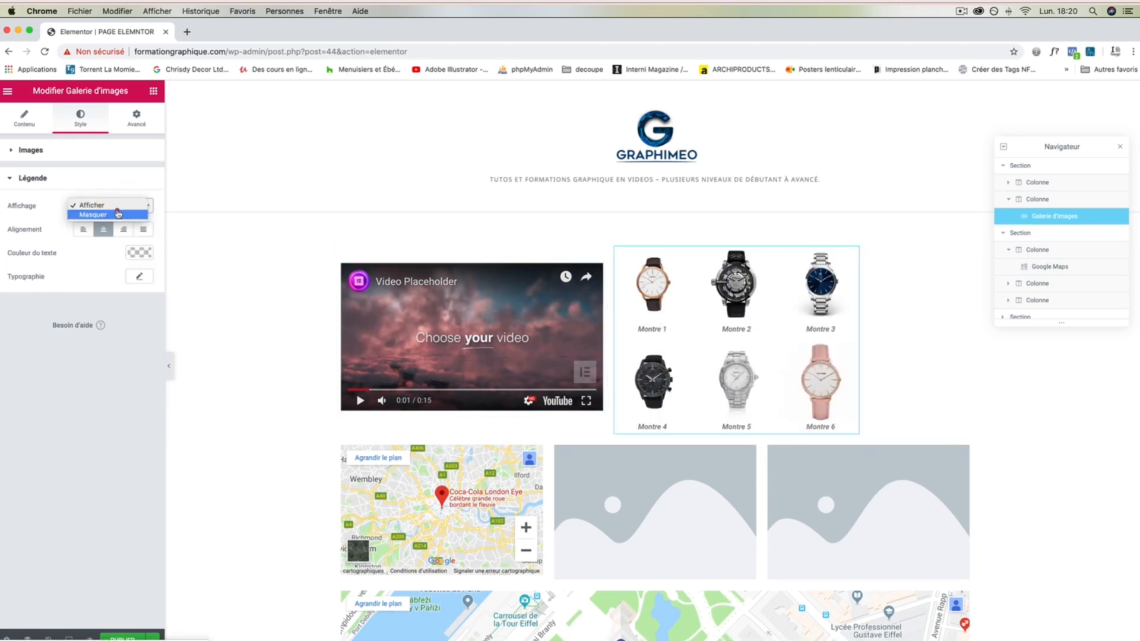
{"action": "left_click", "coordinate": [118, 214]}
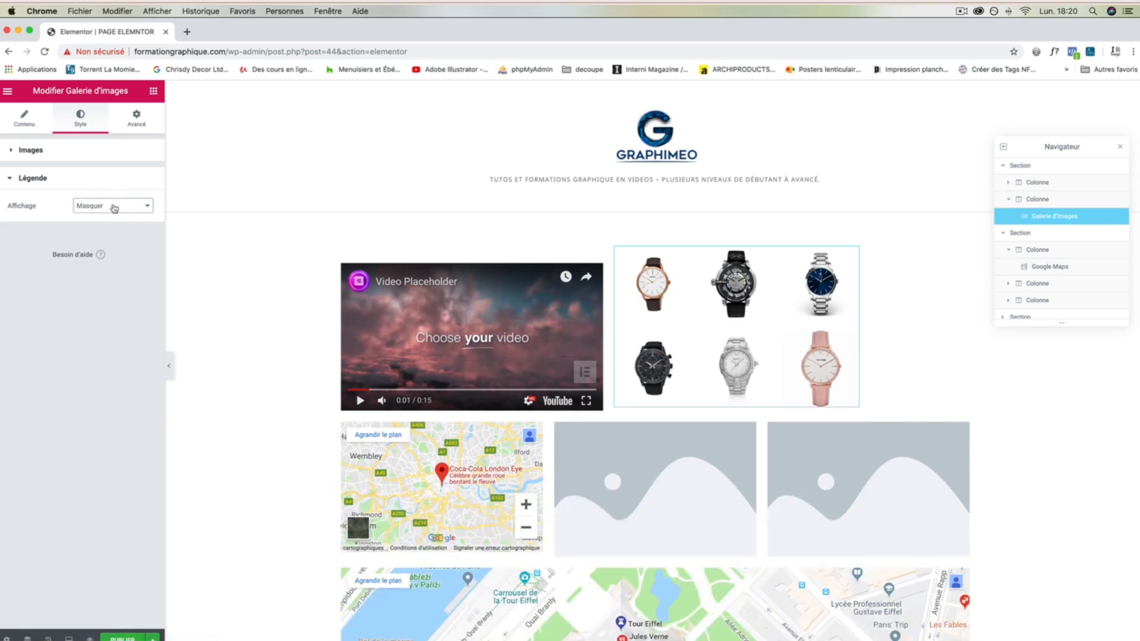
{"action": "left_click", "coordinate": [110, 202]}
{"action": "left_click", "coordinate": [112, 194]}
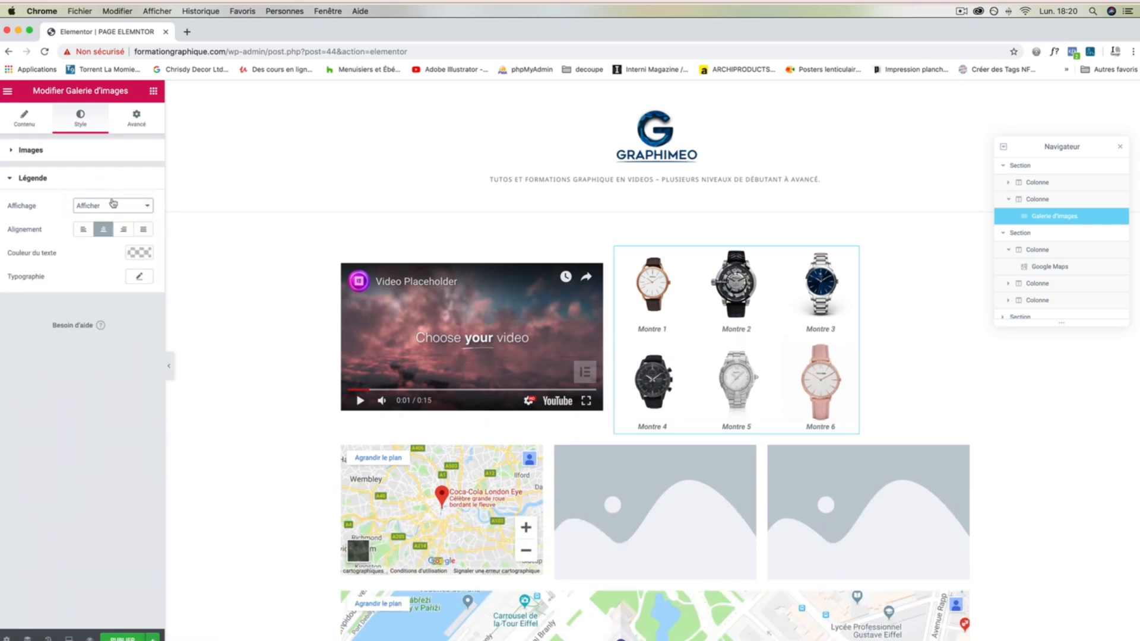
Step: Try left alignment for the gallery captions, and return them to centre alignment
{"action": "left_click", "coordinate": [84, 231]}
{"action": "left_click", "coordinate": [104, 230]}
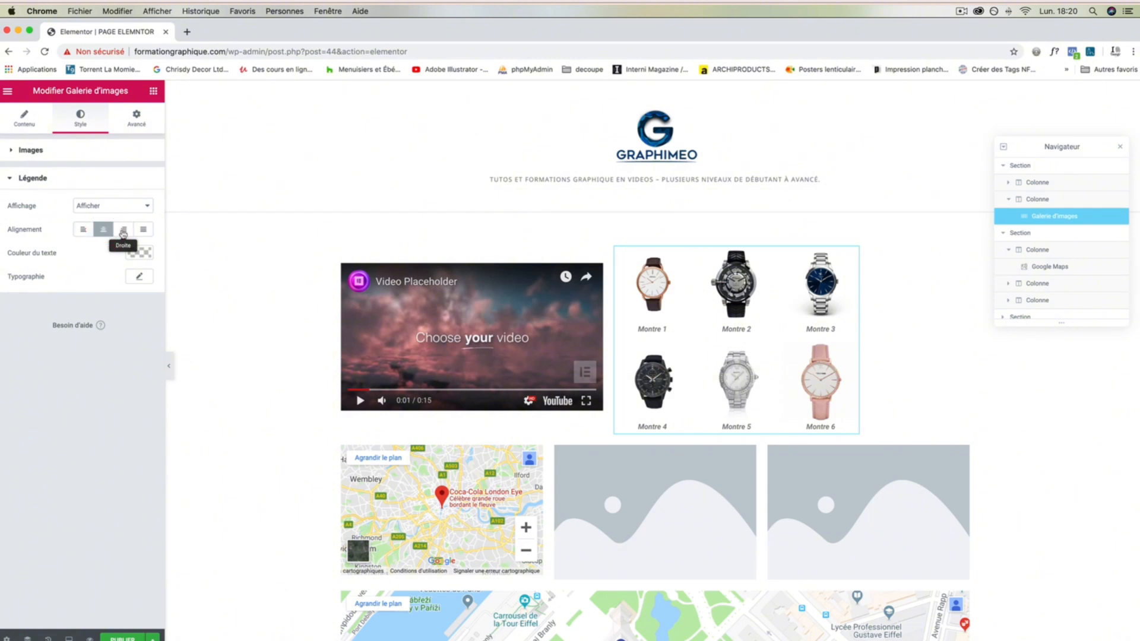
{"action": "left_click", "coordinate": [83, 230]}
{"action": "left_click", "coordinate": [103, 230]}
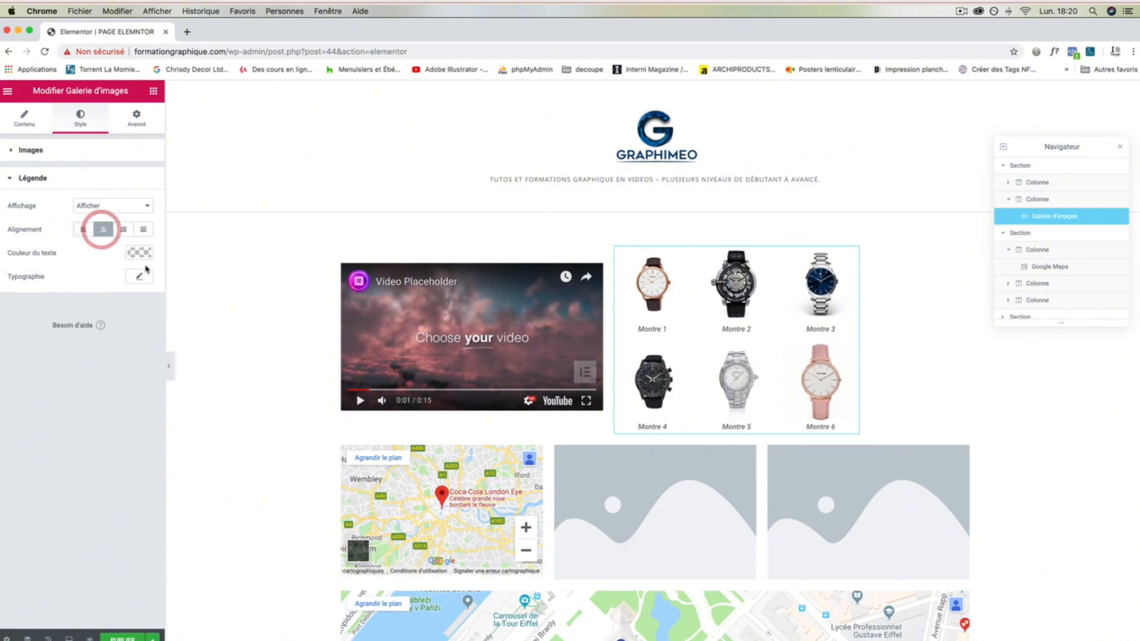
Step: Colour the gallery captions' text with the light green preset swatch
{"action": "left_click", "coordinate": [139, 252]}
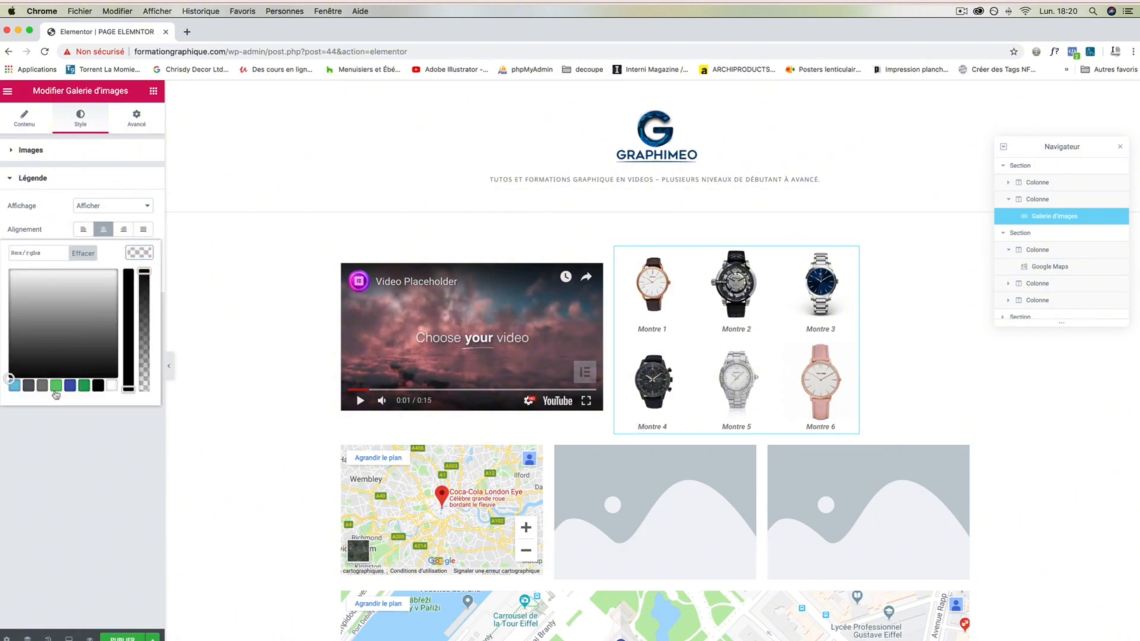
{"action": "left_click", "coordinate": [56, 386]}
{"action": "left_click", "coordinate": [69, 180]}
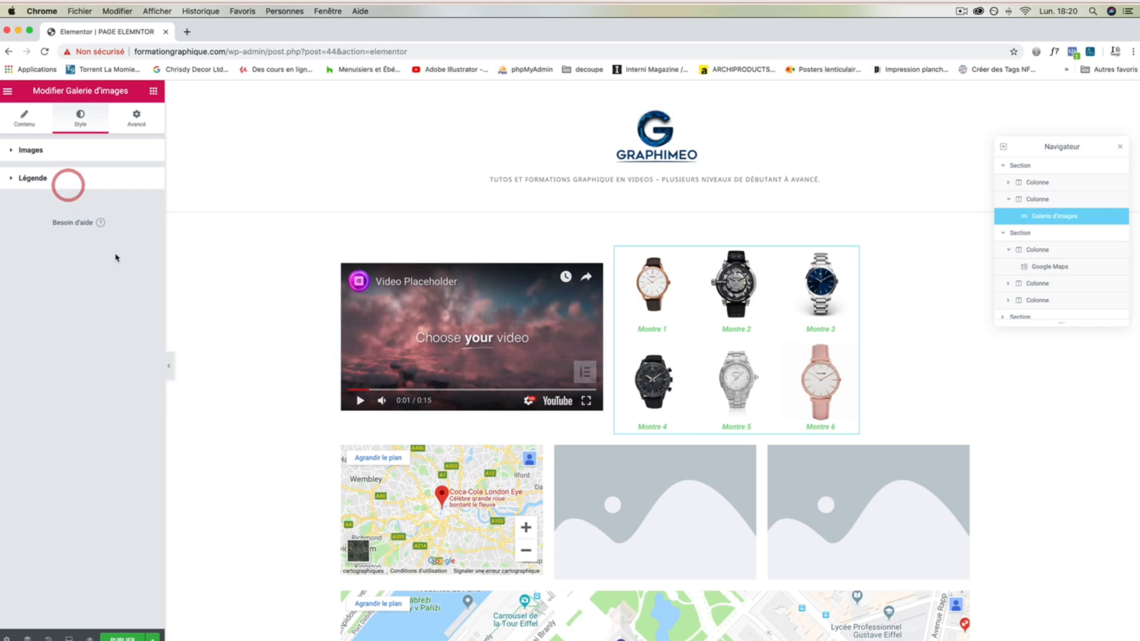
Step: Set the gallery captions' typography to the Arial family at a size of 27 px
{"action": "left_click", "coordinate": [18, 178]}
{"action": "left_click", "coordinate": [139, 279]}
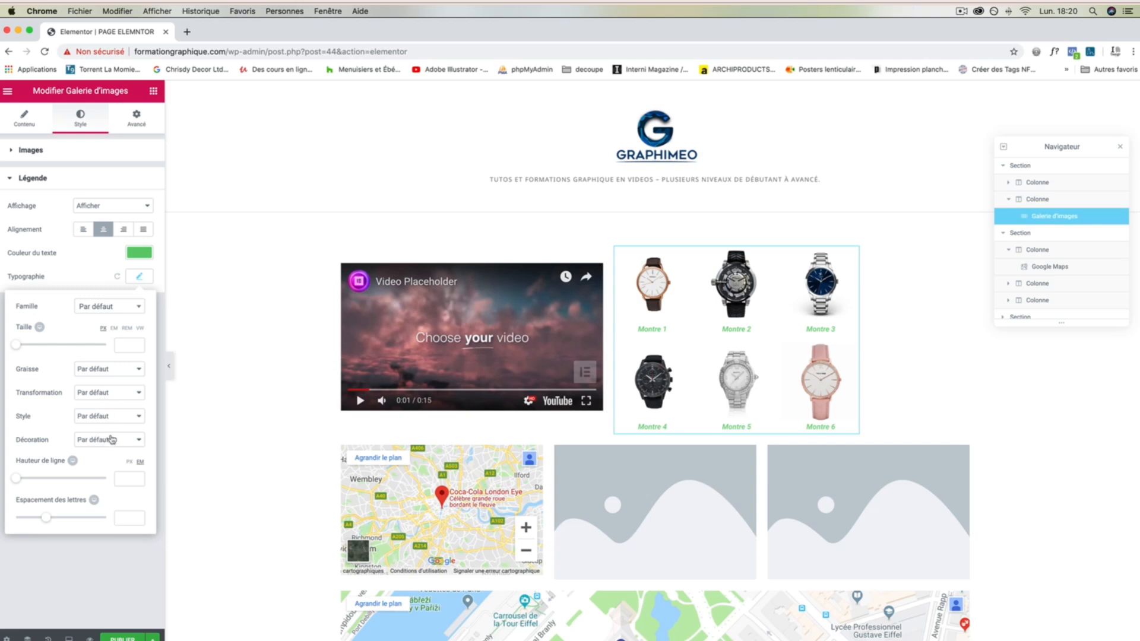
{"action": "left_click", "coordinate": [102, 307]}
{"action": "left_click", "coordinate": [95, 364]}
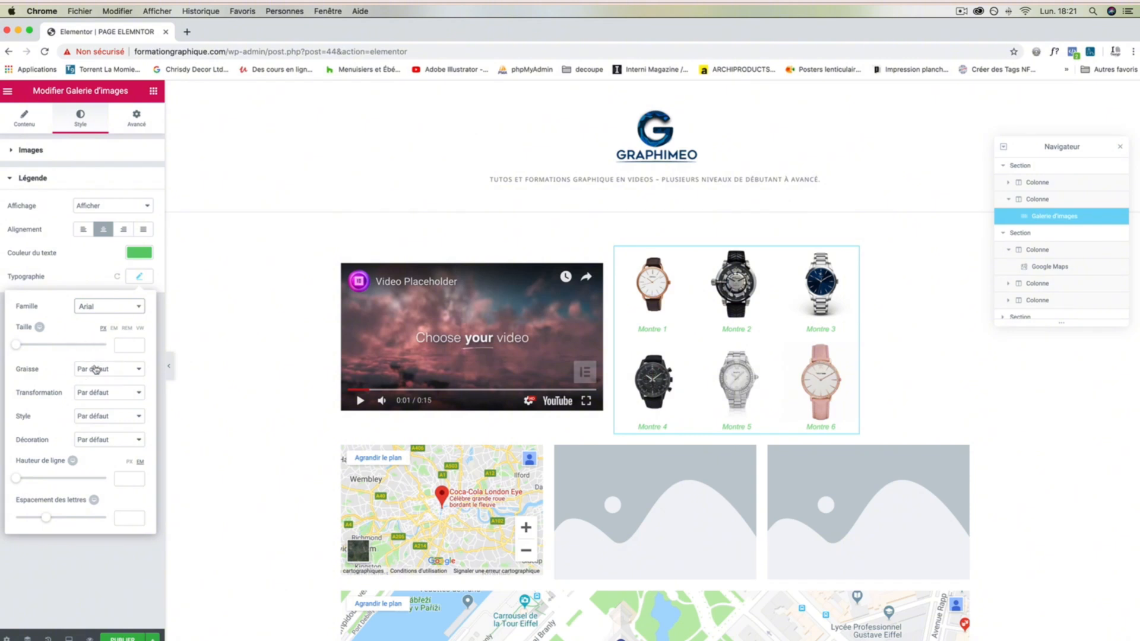
{"action": "left_click_drag", "start_coordinate": [46, 343], "coordinate": [28, 346]}
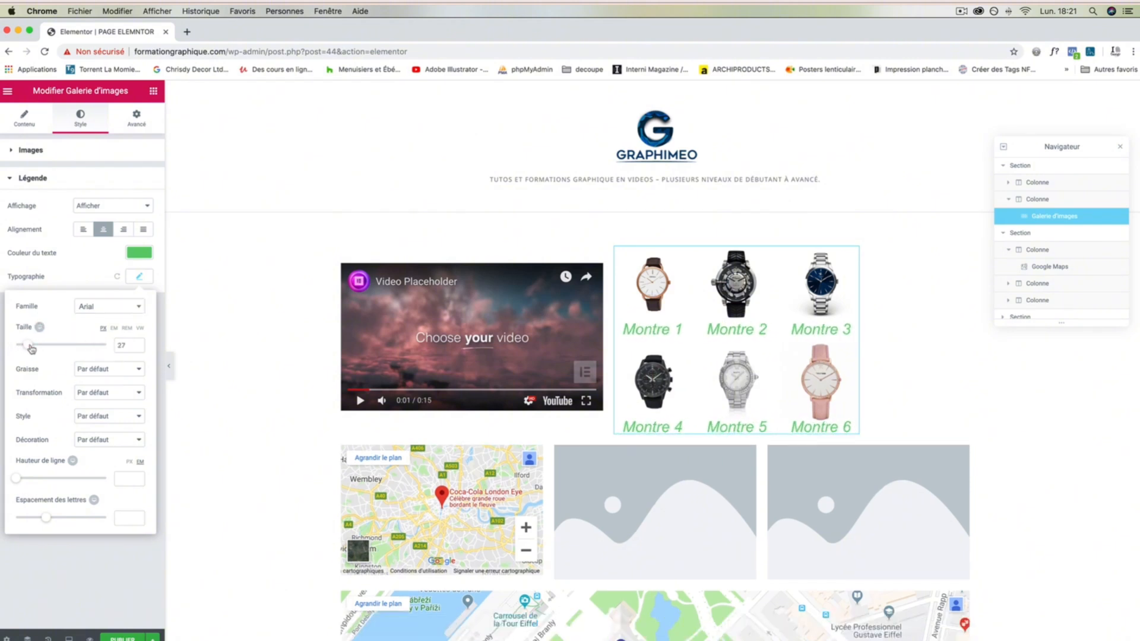
Step: Add a new Galerie d'images widget in its own section below the large Eiffel Tower map and select it
{"action": "left_click", "coordinate": [25, 117]}
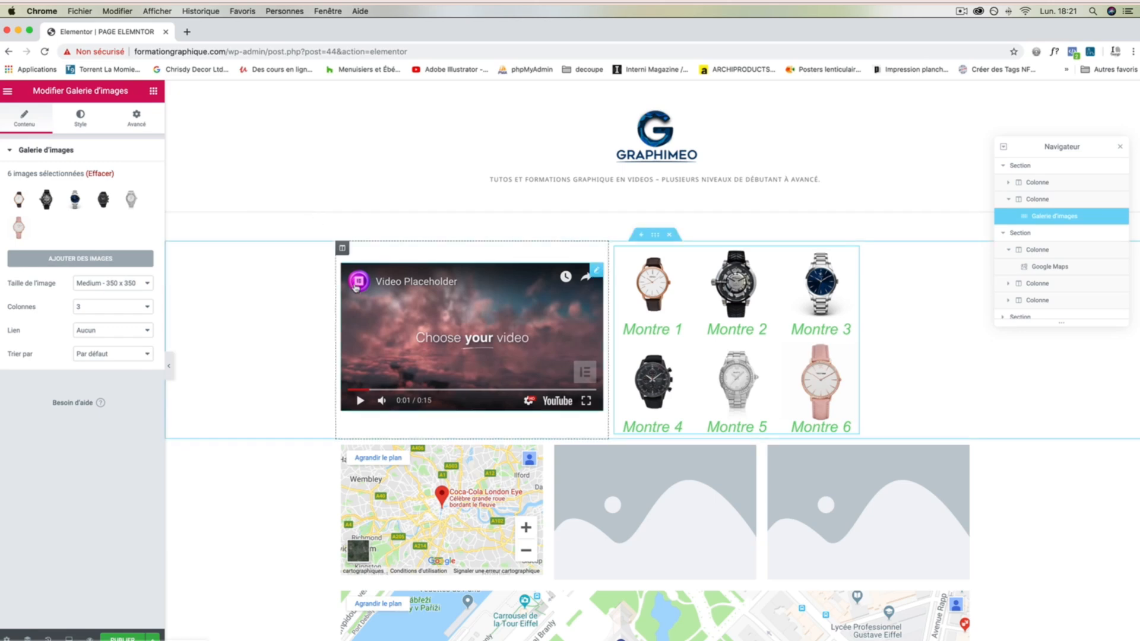
{"action": "scroll", "coordinate": [652, 276], "scroll_direction": "down", "scroll_amount": 1}
{"action": "scroll", "coordinate": [895, 275], "scroll_direction": "down", "scroll_amount": 10}
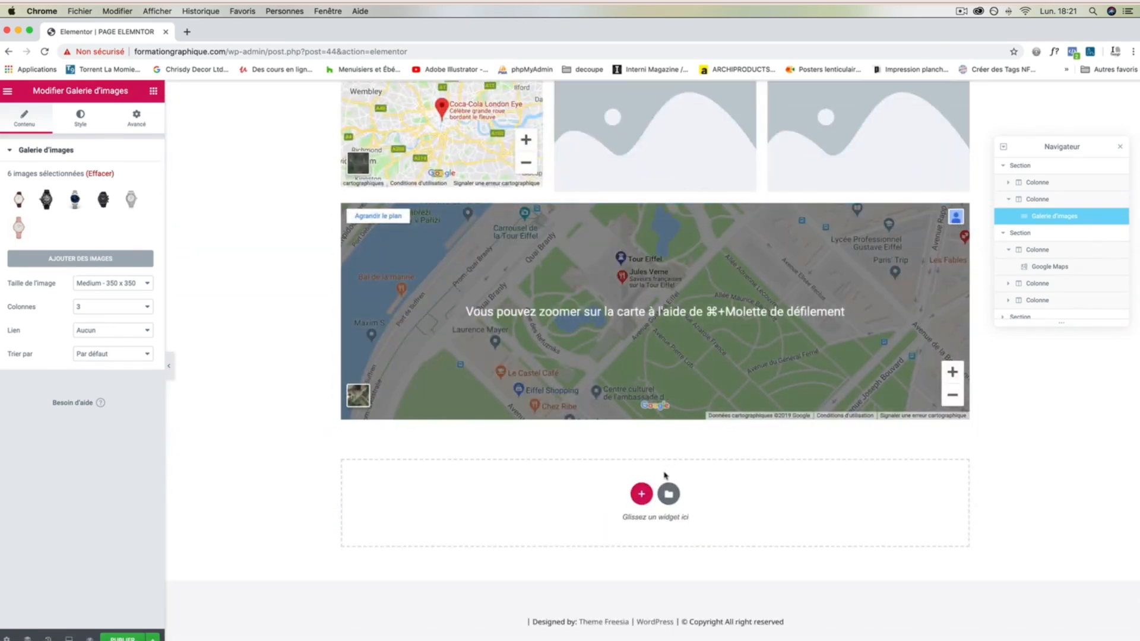
{"action": "left_click", "coordinate": [156, 94]}
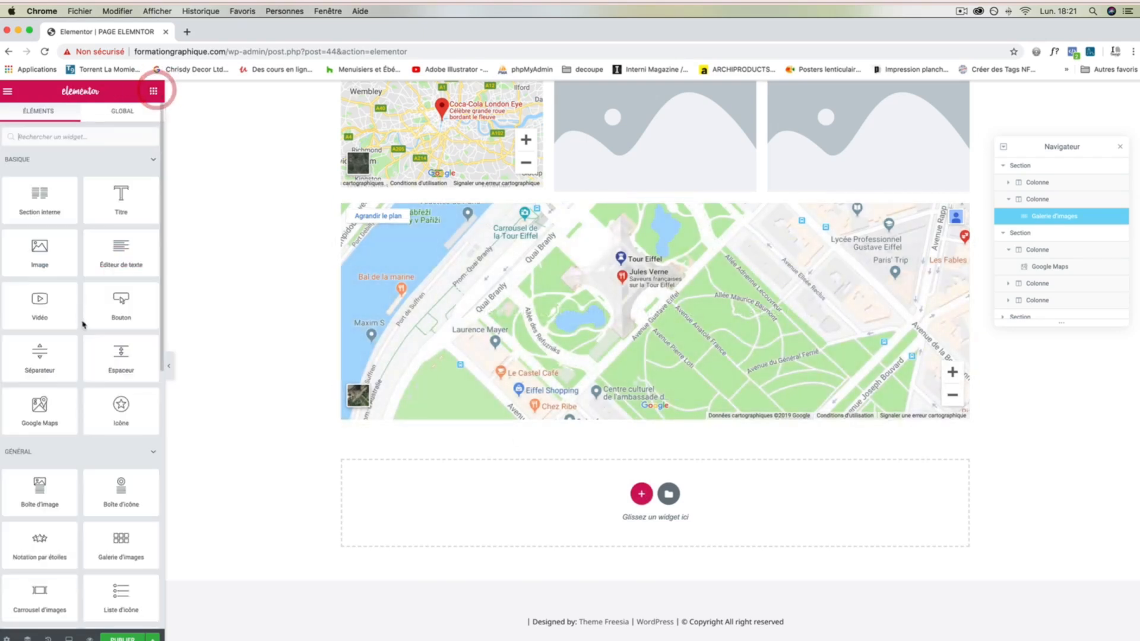
{"action": "scroll", "coordinate": [46, 510], "scroll_direction": "down", "scroll_amount": 2}
{"action": "left_click_drag", "start_coordinate": [100, 497], "coordinate": [630, 483]}
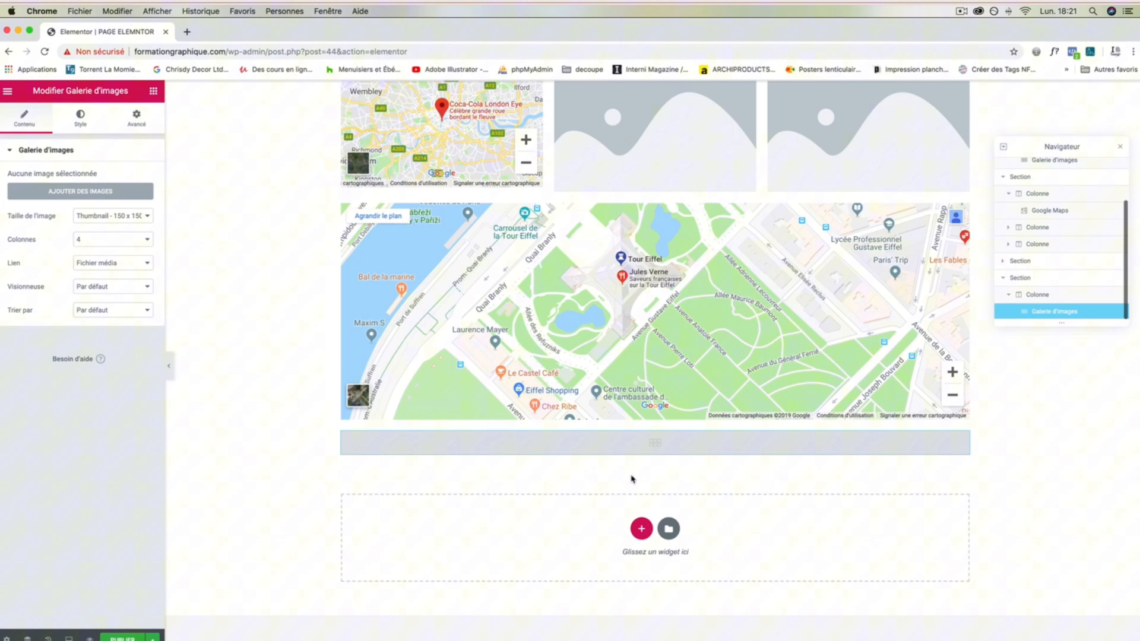
{"action": "left_click", "coordinate": [650, 441]}
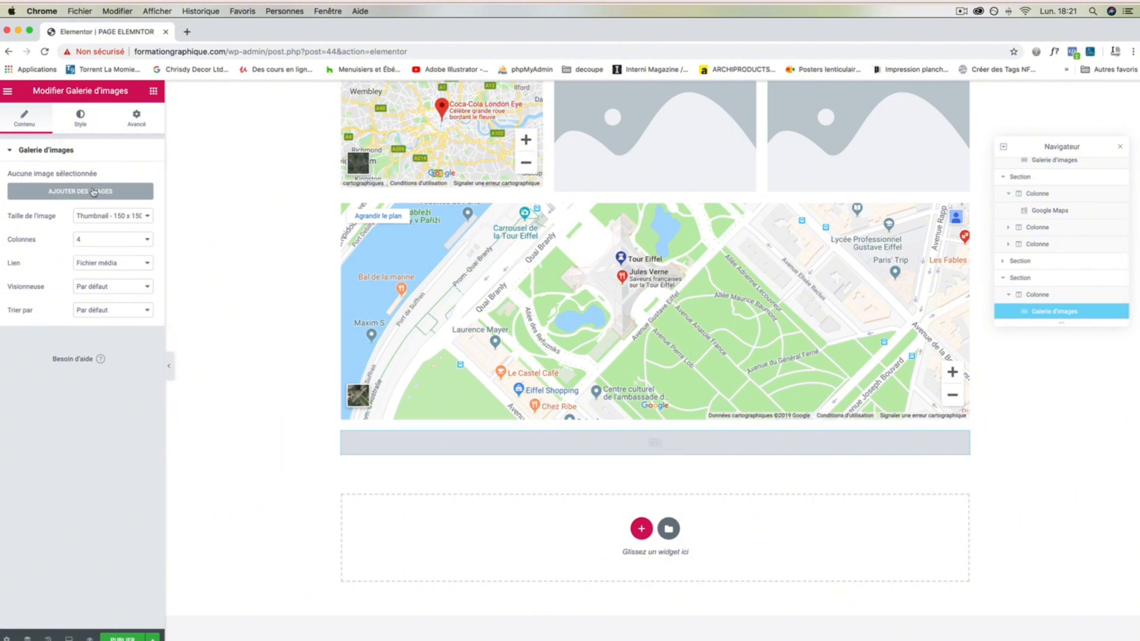
Step: Fill the new gallery with the six watch images from the media library, starting with Montre 1 and ending with Montre 6
{"action": "left_click", "coordinate": [93, 192]}
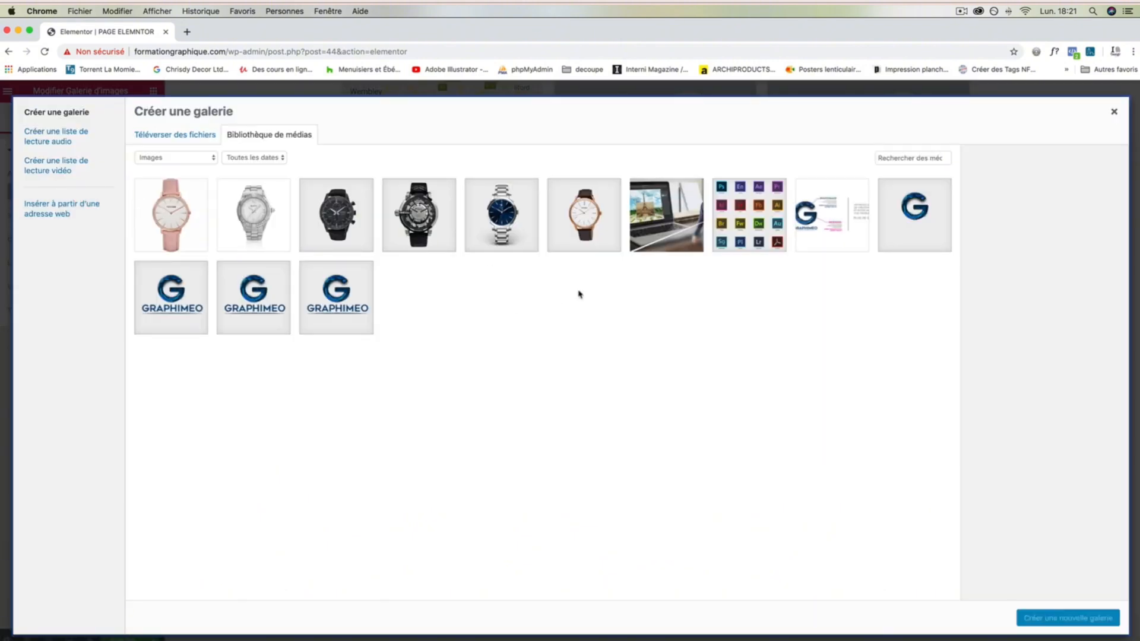
{"action": "left_click", "coordinate": [588, 203]}
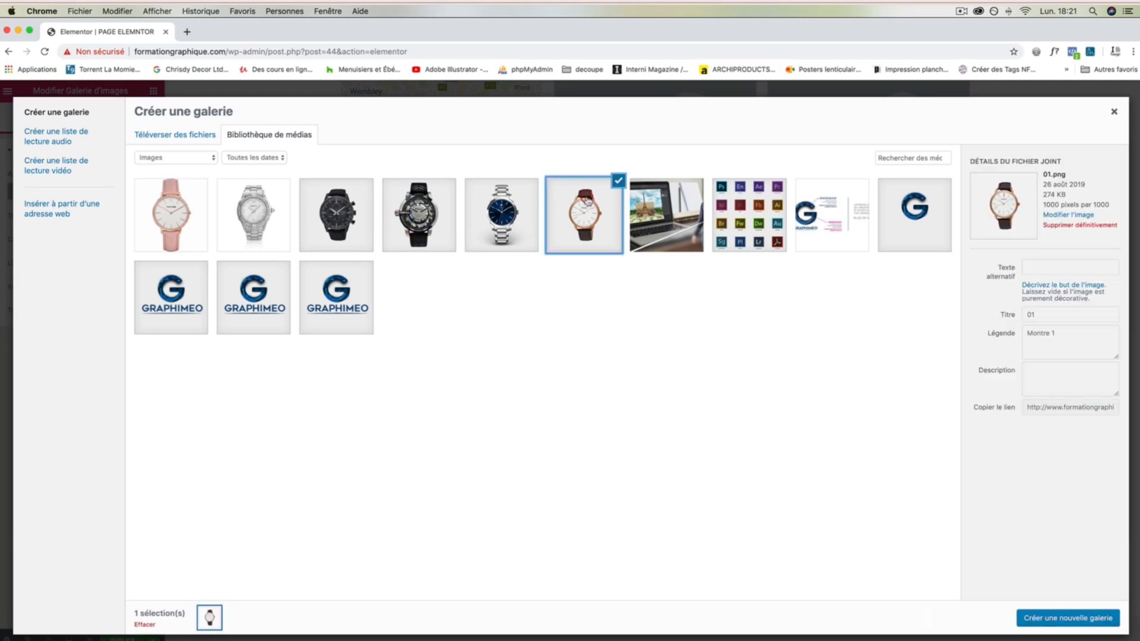
{"action": "left_click", "coordinate": [514, 221], "text": "super"}
{"action": "left_click", "coordinate": [431, 222], "text": "super"}
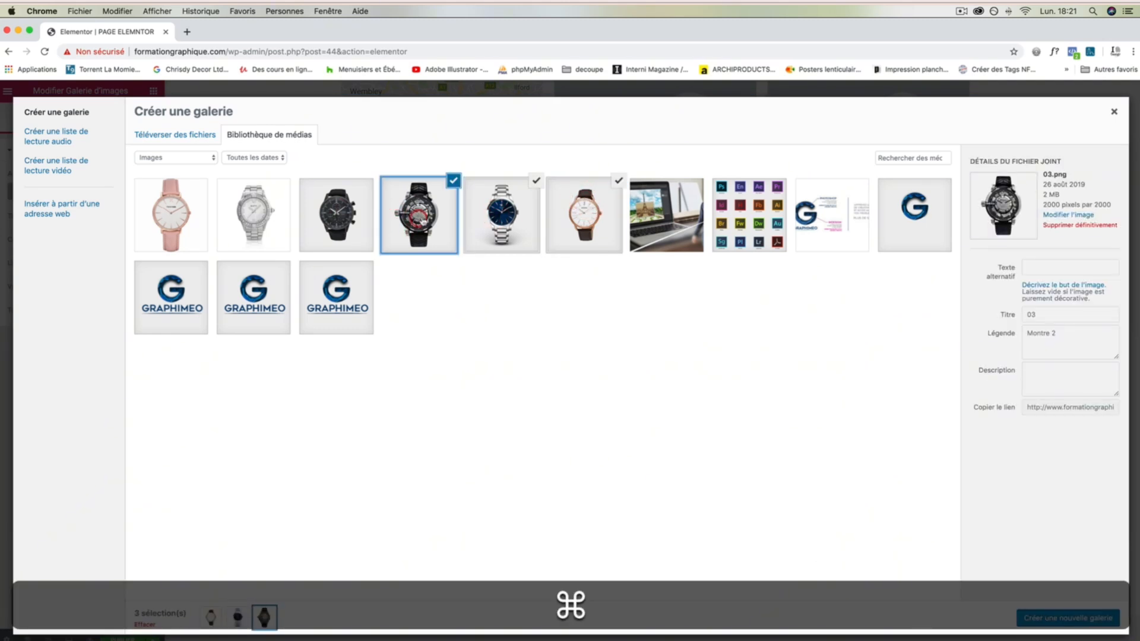
{"action": "left_click", "coordinate": [323, 214], "text": "super"}
{"action": "left_click", "coordinate": [254, 214], "text": "super"}
{"action": "left_click", "coordinate": [171, 213], "text": "super"}
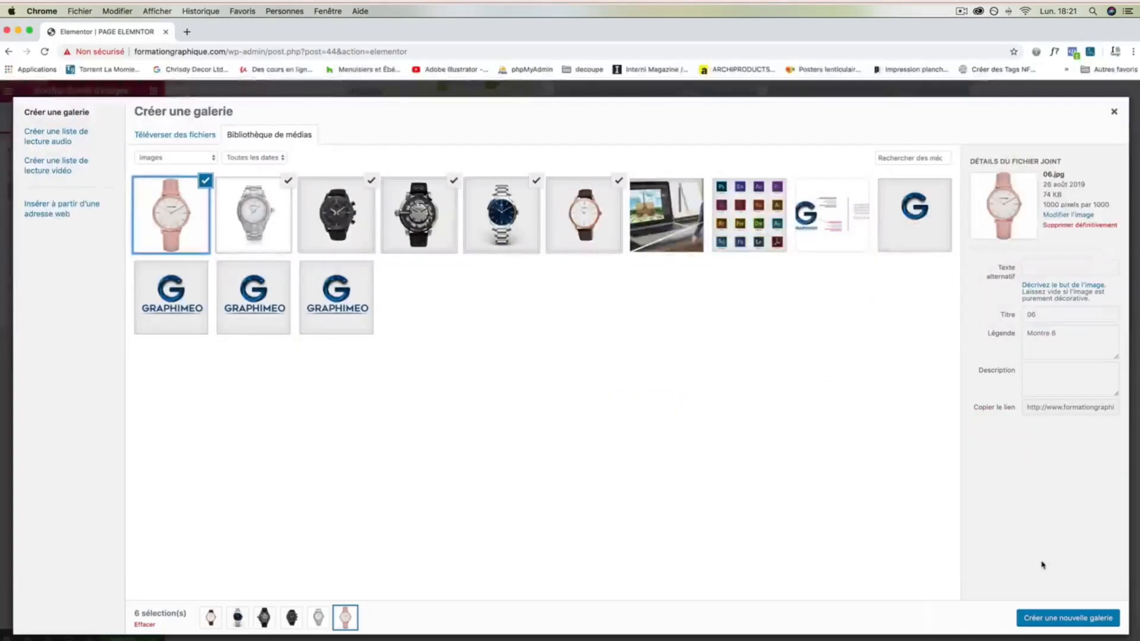
{"action": "left_click", "coordinate": [1066, 618]}
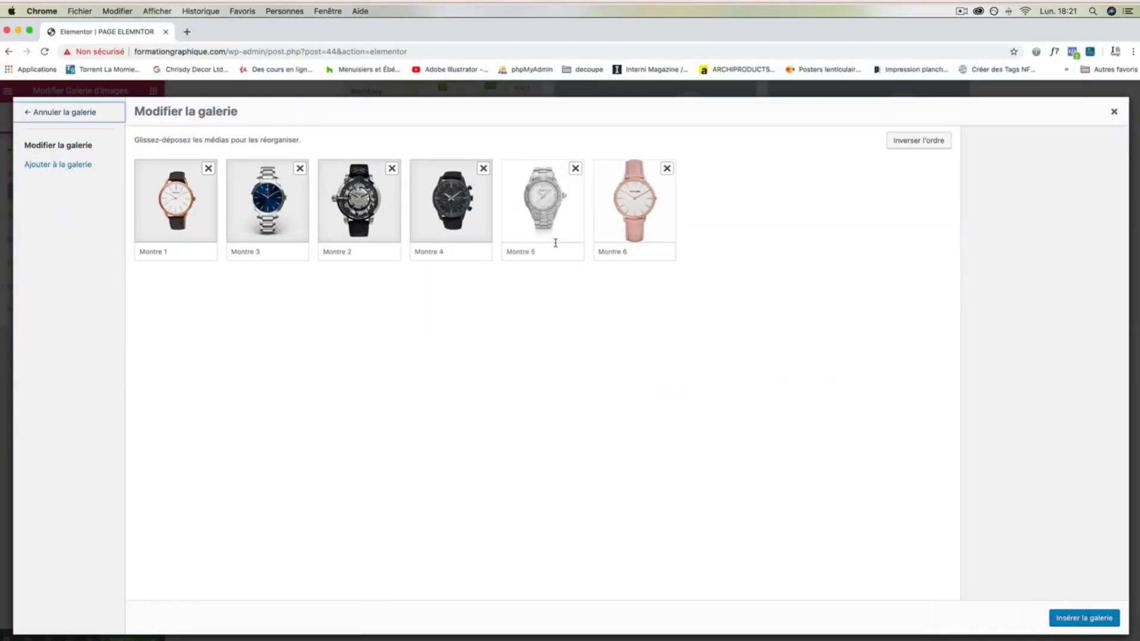
{"action": "left_click", "coordinate": [1072, 618]}
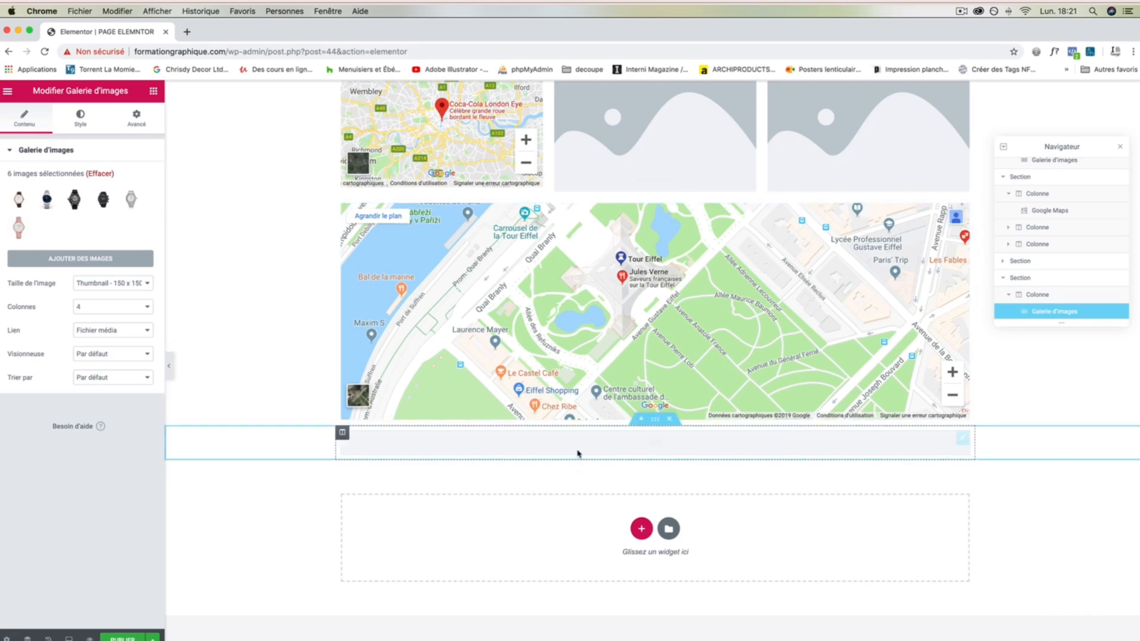
Step: Set the new gallery to 6 columns and move its section above the large Eiffel Tower map
{"action": "left_click", "coordinate": [108, 306]}
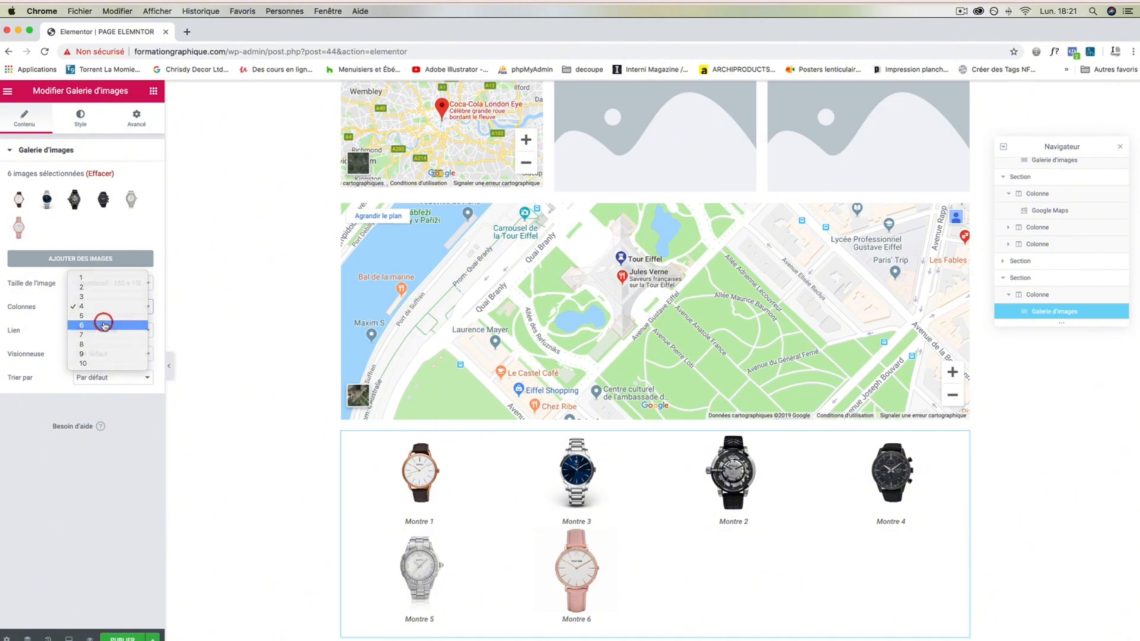
{"action": "left_click", "coordinate": [104, 325]}
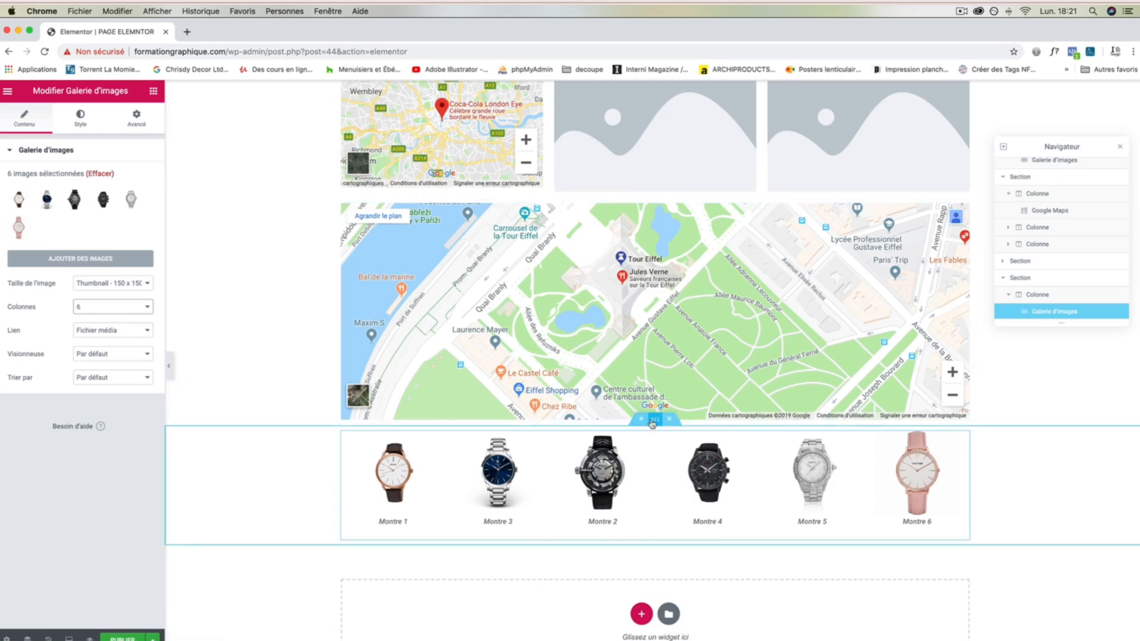
{"action": "left_click_drag", "start_coordinate": [653, 421], "coordinate": [646, 204]}
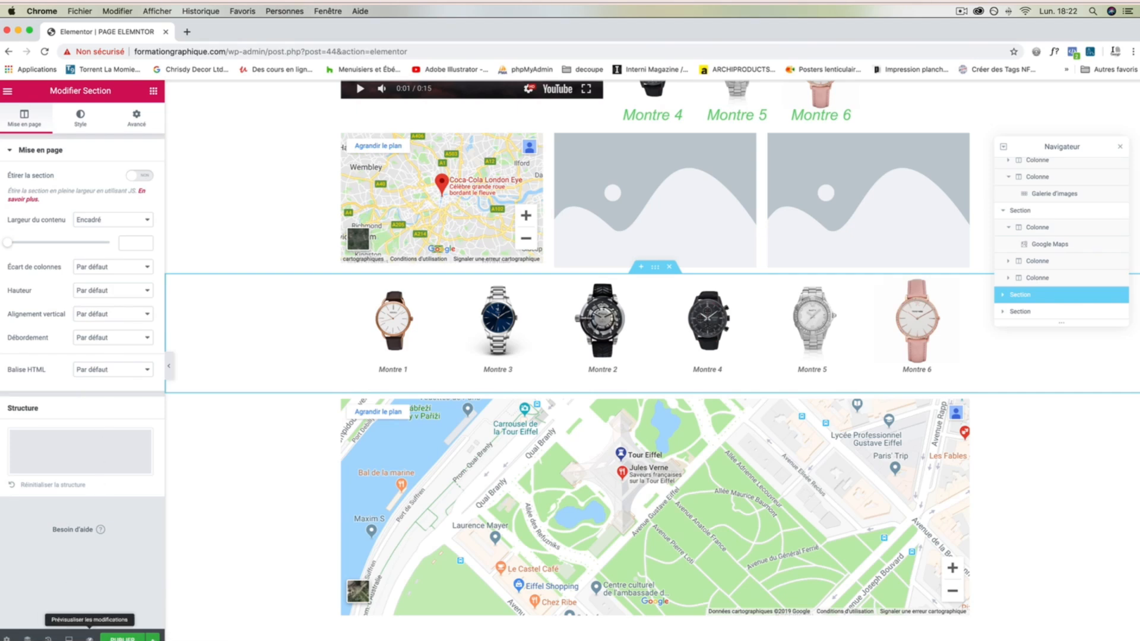
Step: Preview the page, open the Montre 3 image of the six-column gallery in the lightbox, and browse through the watches
{"action": "left_click", "coordinate": [90, 638]}
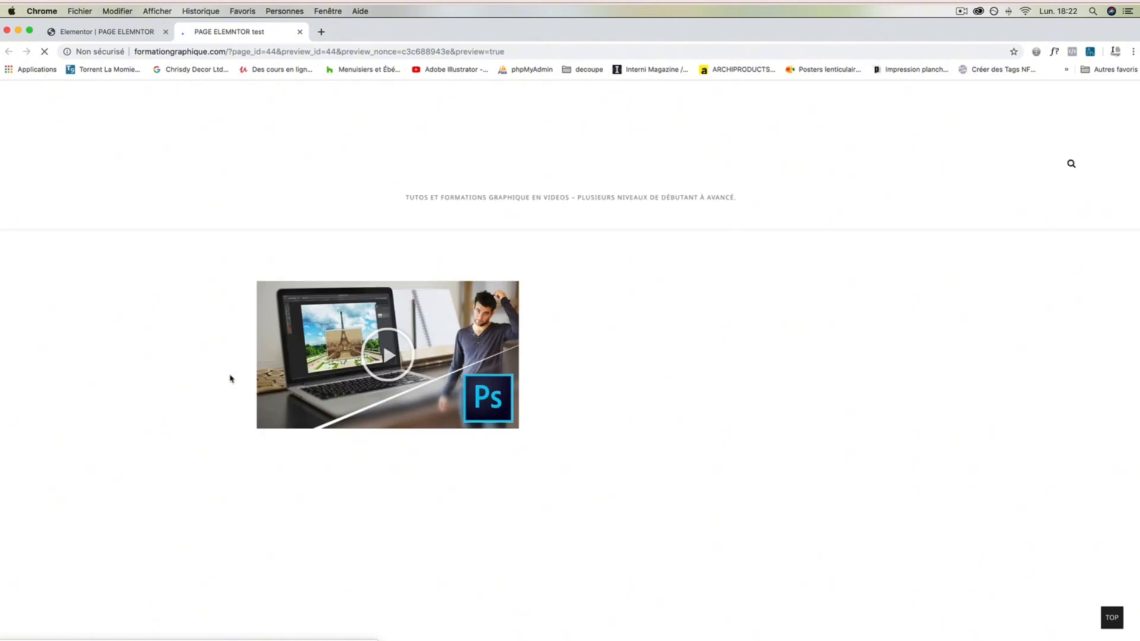
{"action": "scroll", "coordinate": [232, 344], "scroll_direction": "down", "scroll_amount": 5}
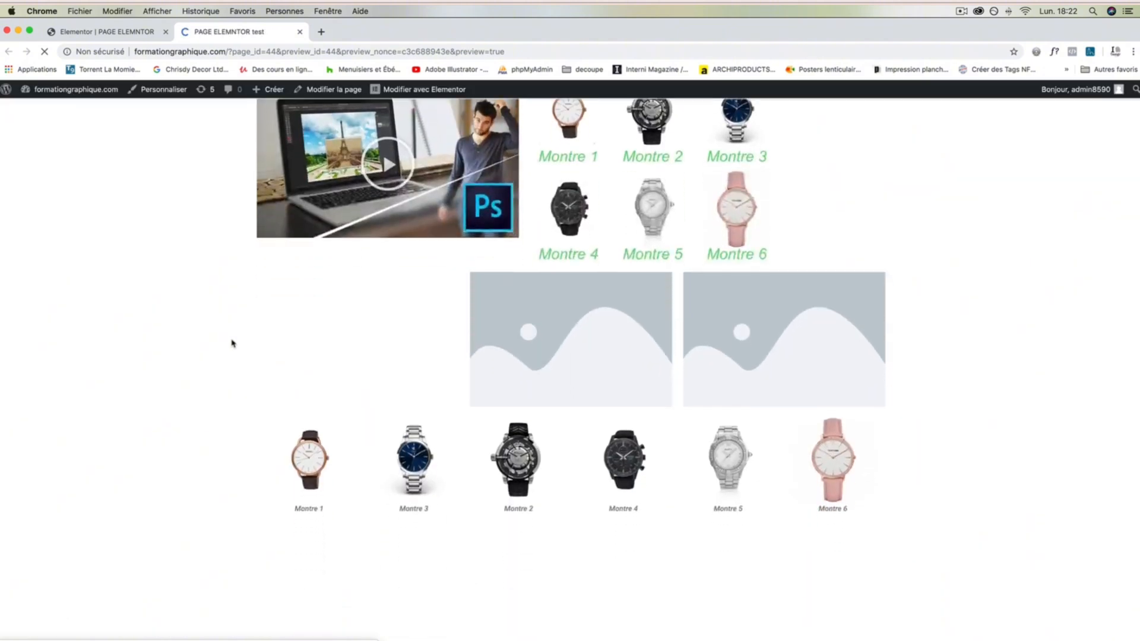
{"action": "left_click", "coordinate": [412, 428]}
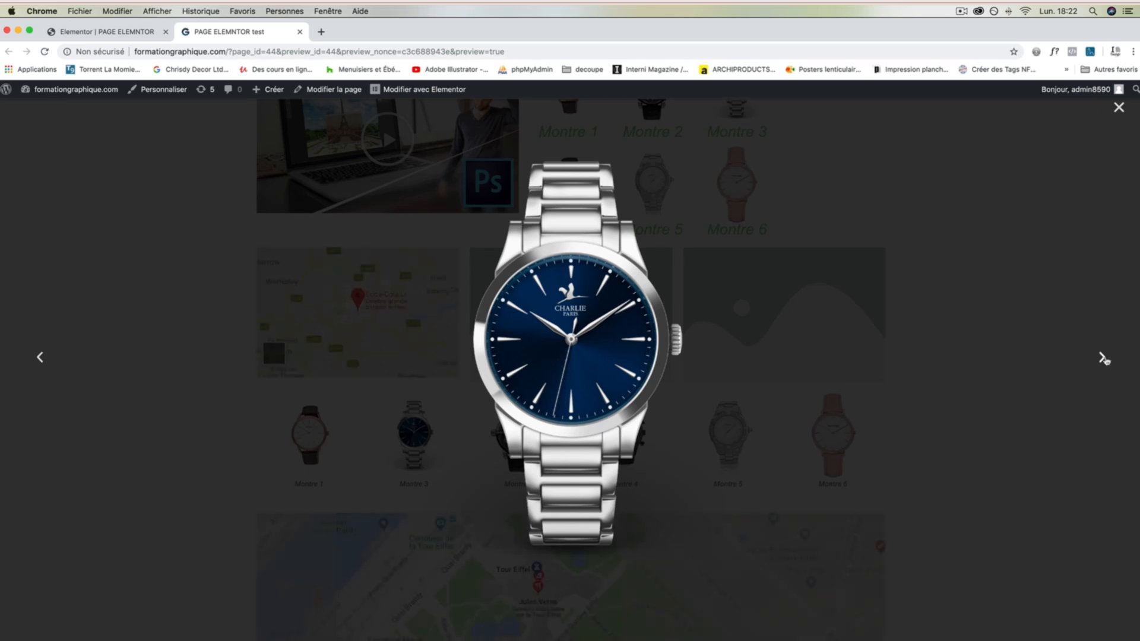
{"action": "left_click", "coordinate": [1103, 358]}
{"action": "left_click", "coordinate": [1102, 358]}
{"action": "left_click", "coordinate": [1103, 358]}
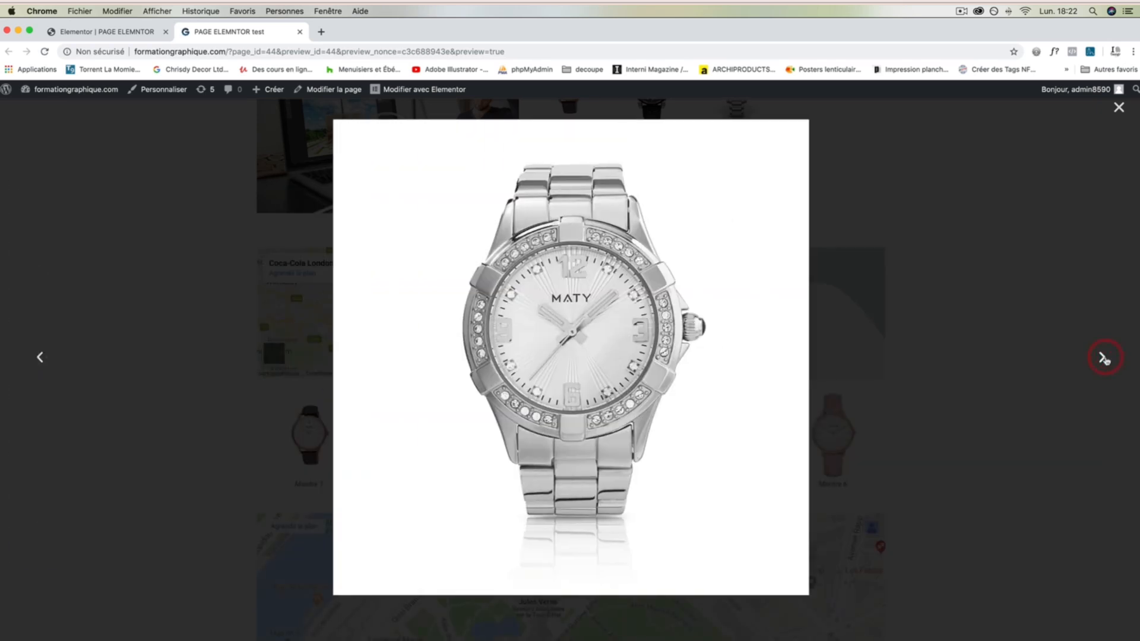
{"action": "left_click", "coordinate": [1103, 358]}
{"action": "left_click", "coordinate": [1102, 358]}
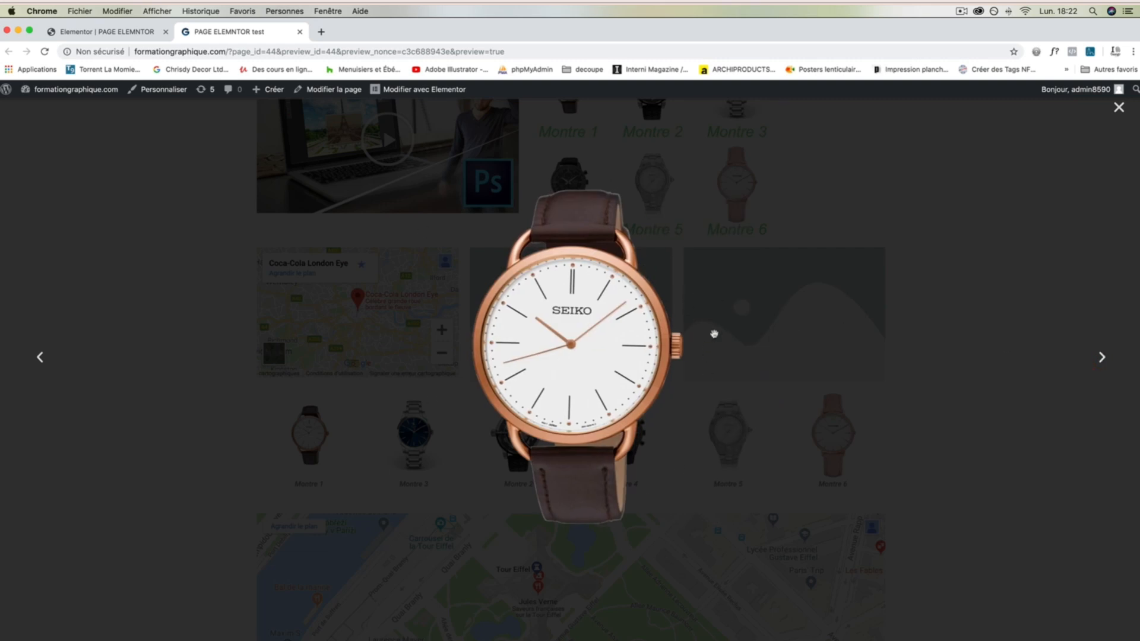
{"action": "left_click", "coordinate": [1102, 358]}
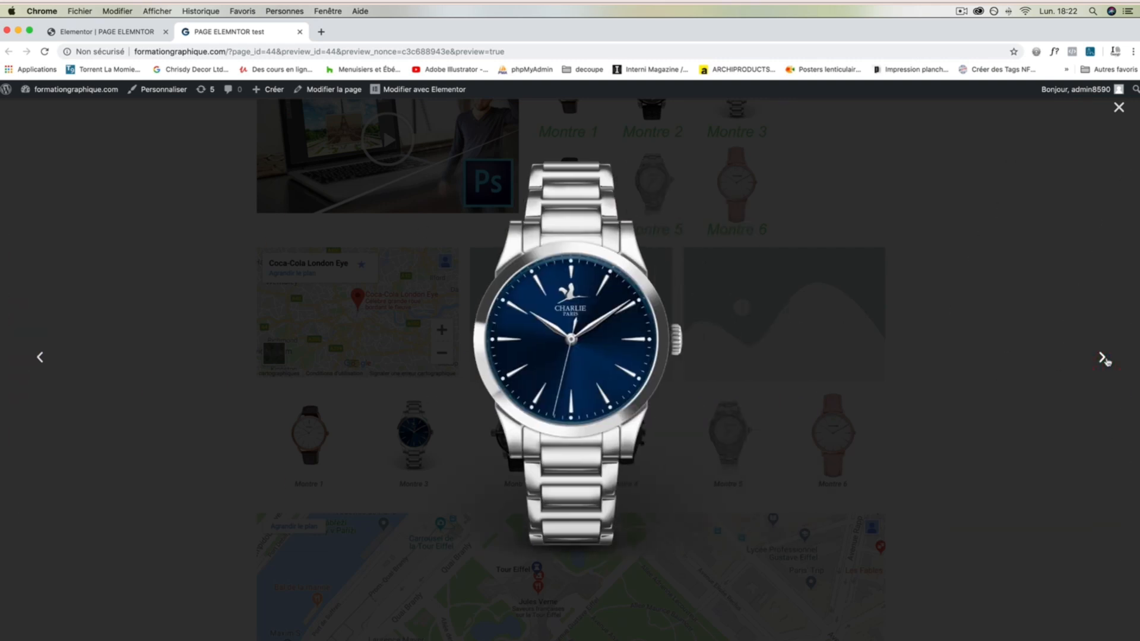
{"action": "left_click", "coordinate": [1102, 358]}
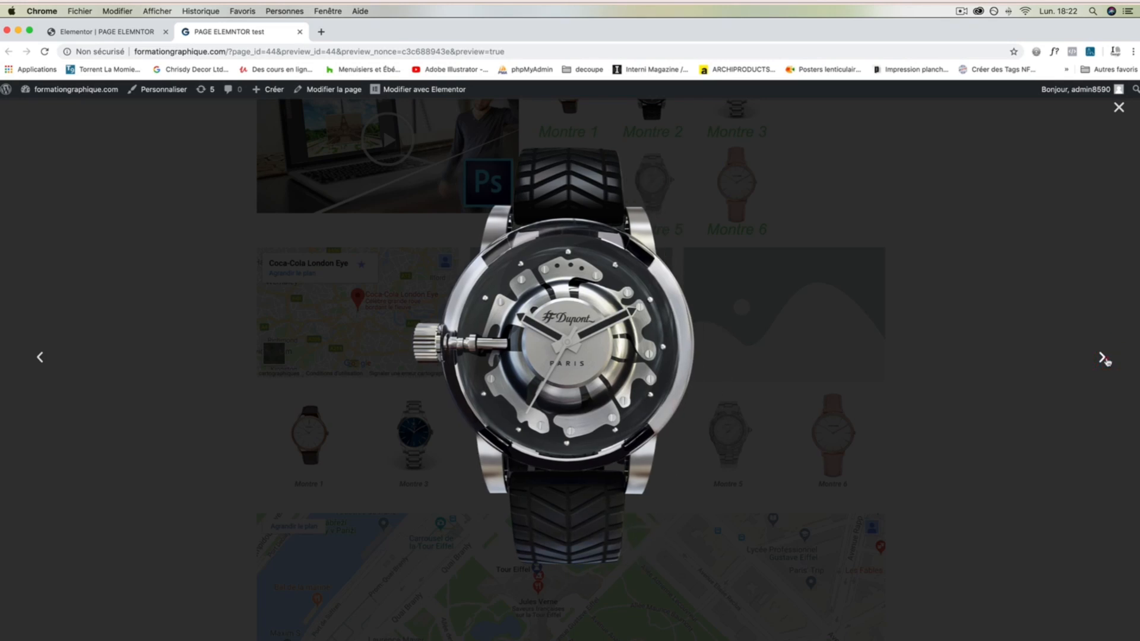
{"action": "left_click", "coordinate": [1103, 358]}
{"action": "left_click", "coordinate": [1102, 358]}
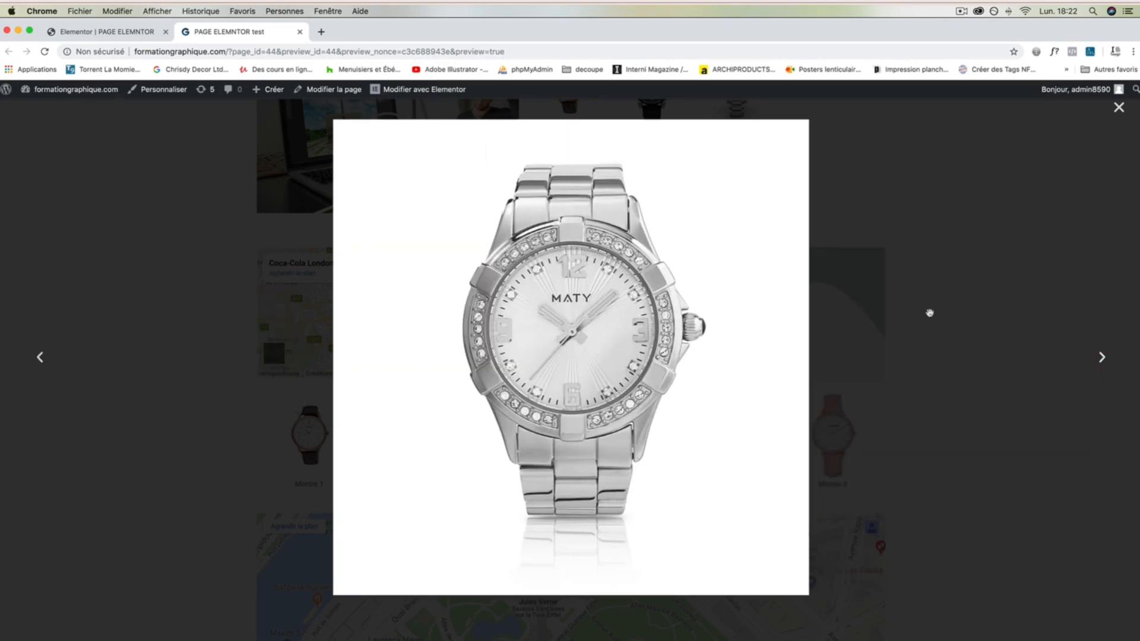
{"action": "left_click", "coordinate": [1118, 107]}
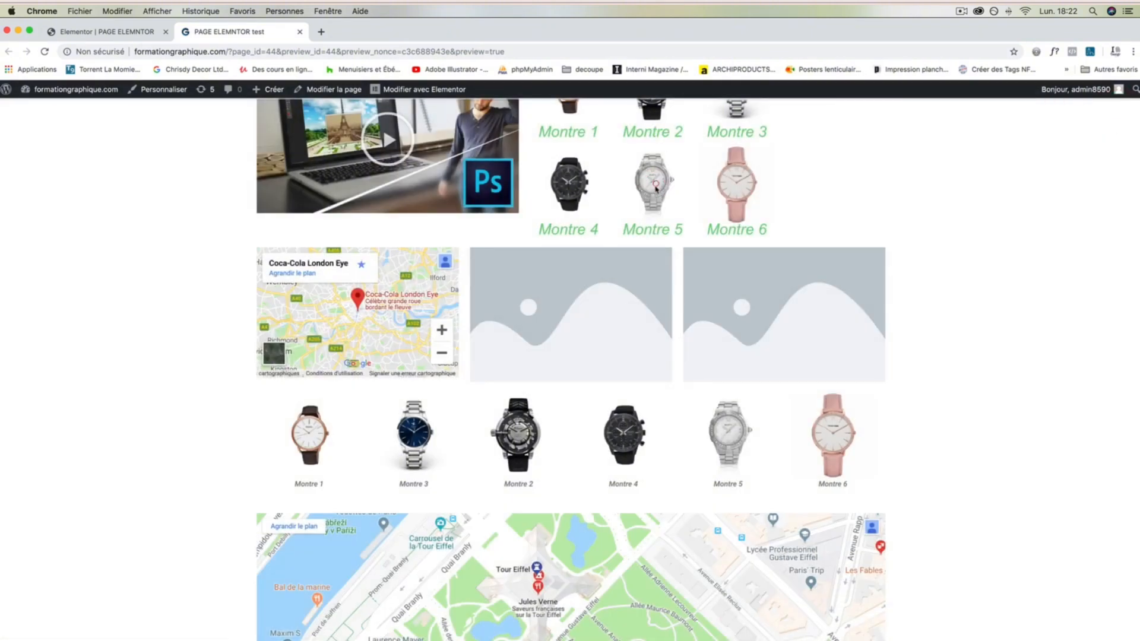
Step: View the Montre 4 image and the one after it in the six-column gallery's lightbox, and close the page preview
{"action": "scroll", "coordinate": [653, 205], "scroll_direction": "up", "scroll_amount": 3}
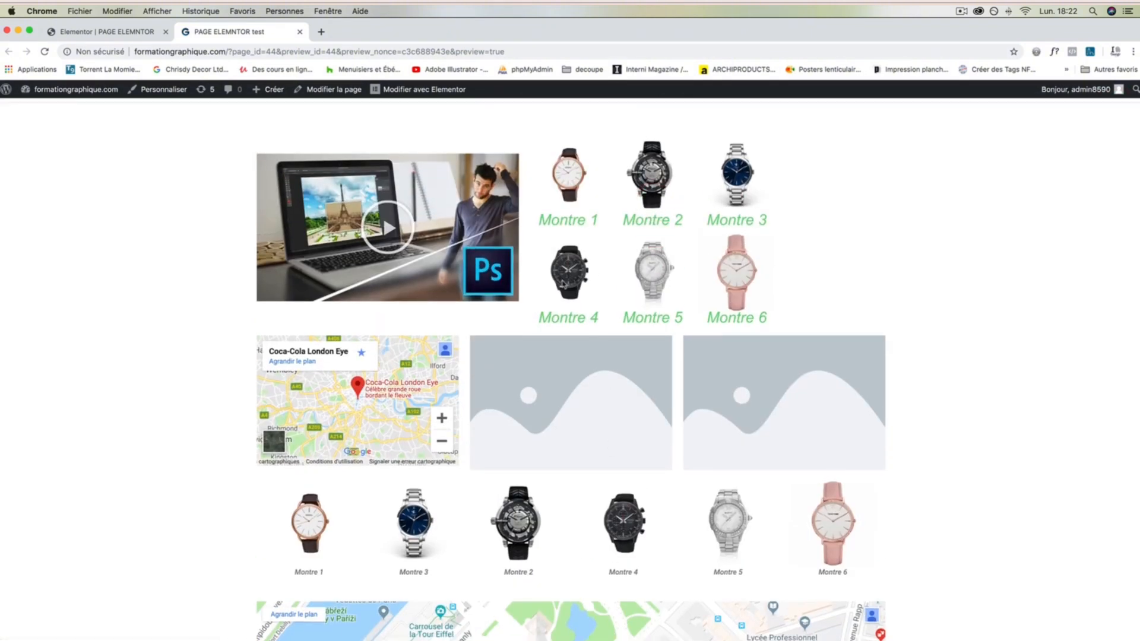
{"action": "left_click", "coordinate": [628, 520]}
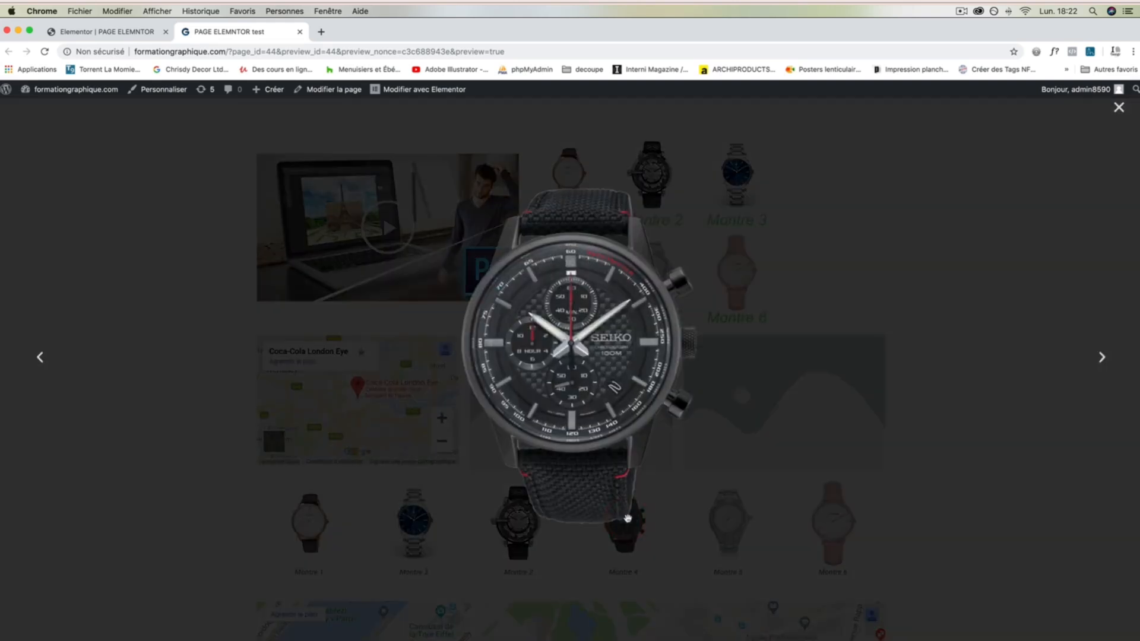
{"action": "left_click", "coordinate": [1100, 358]}
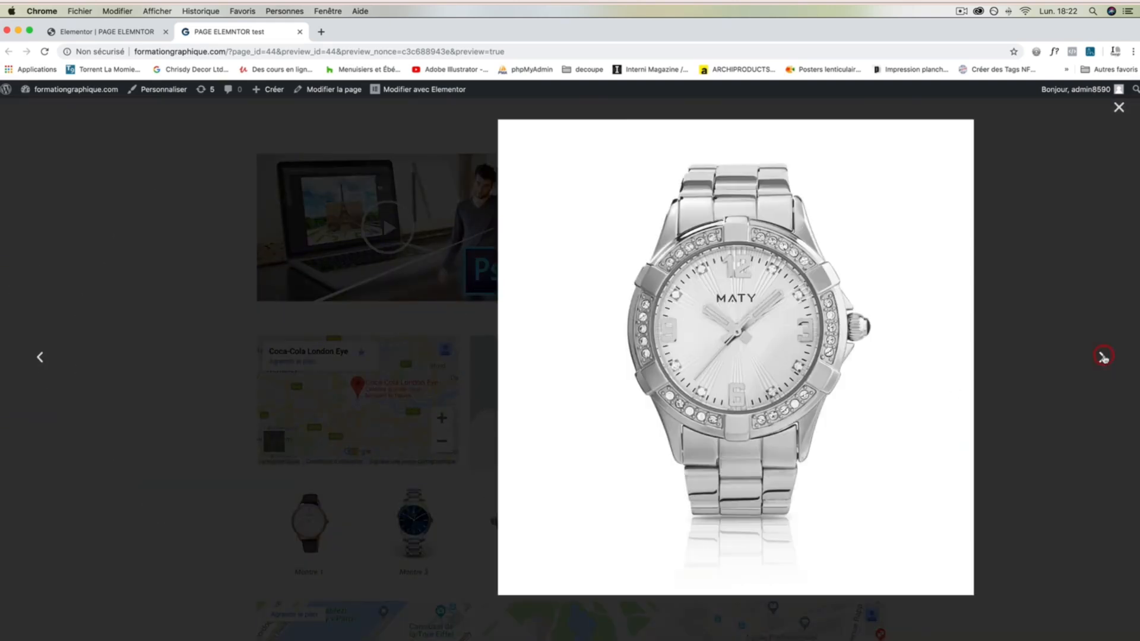
{"action": "left_click", "coordinate": [1118, 108]}
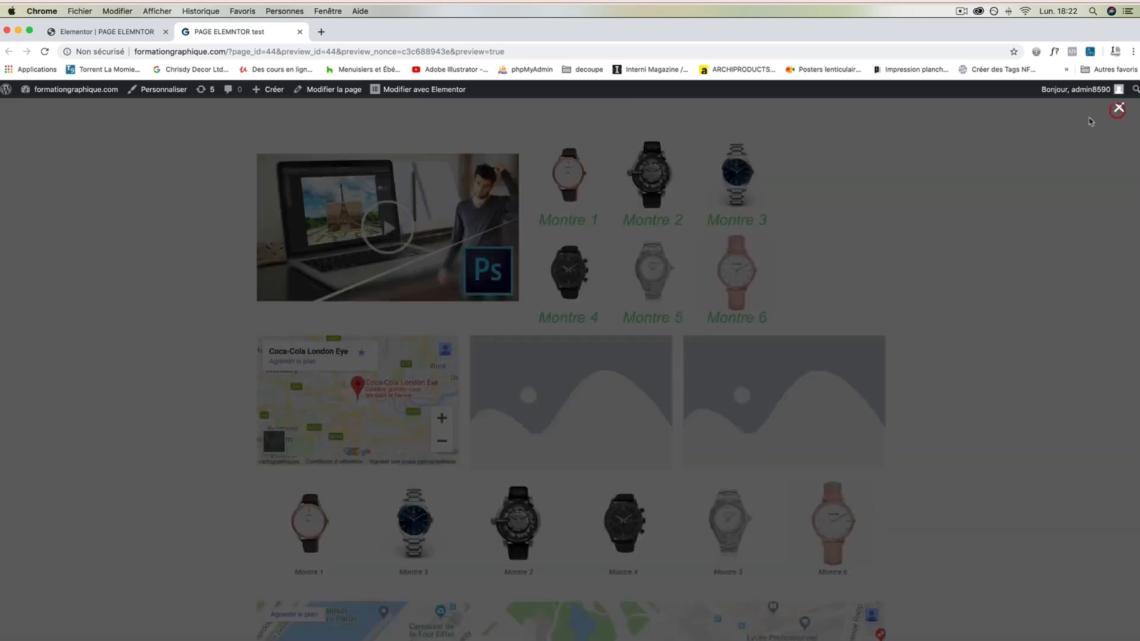
{"action": "left_click", "coordinate": [301, 32]}
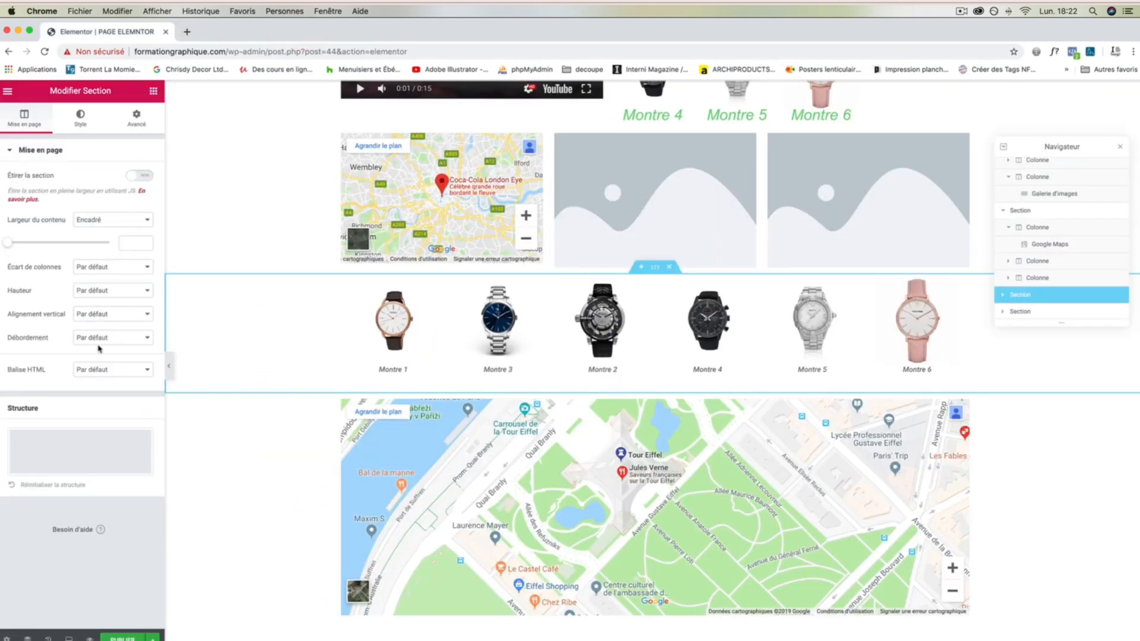
Step: Delete the large Eiffel Tower map, the six-column watch gallery and the placeholder image in the third column beside the London map
{"action": "left_click", "coordinate": [150, 91]}
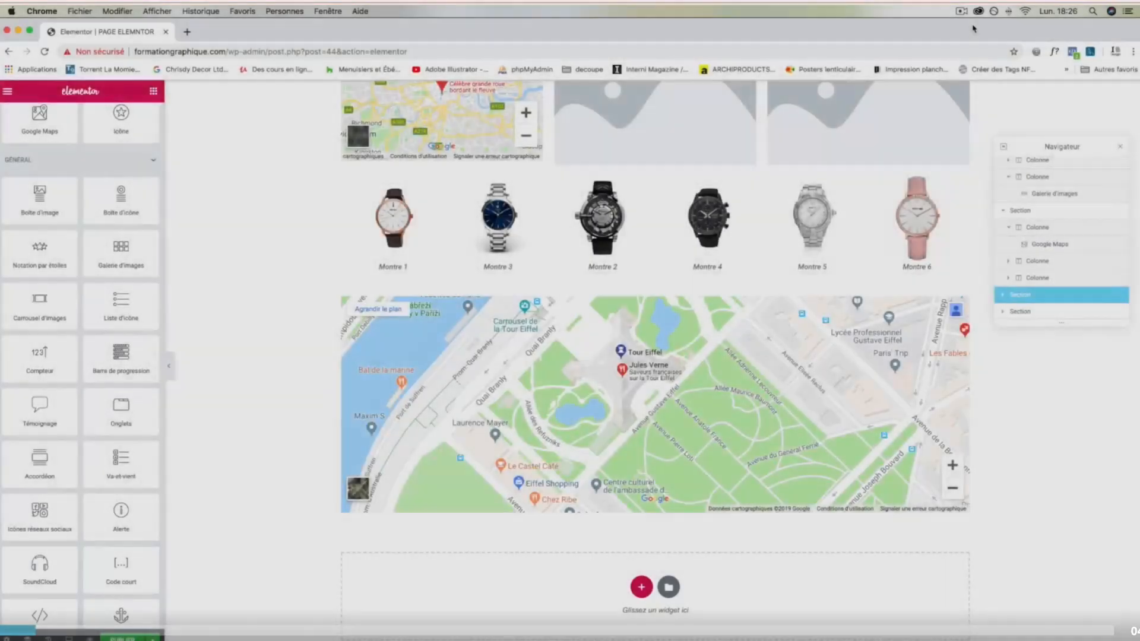
{"action": "scroll", "coordinate": [835, 485], "scroll_direction": "down", "scroll_amount": 2}
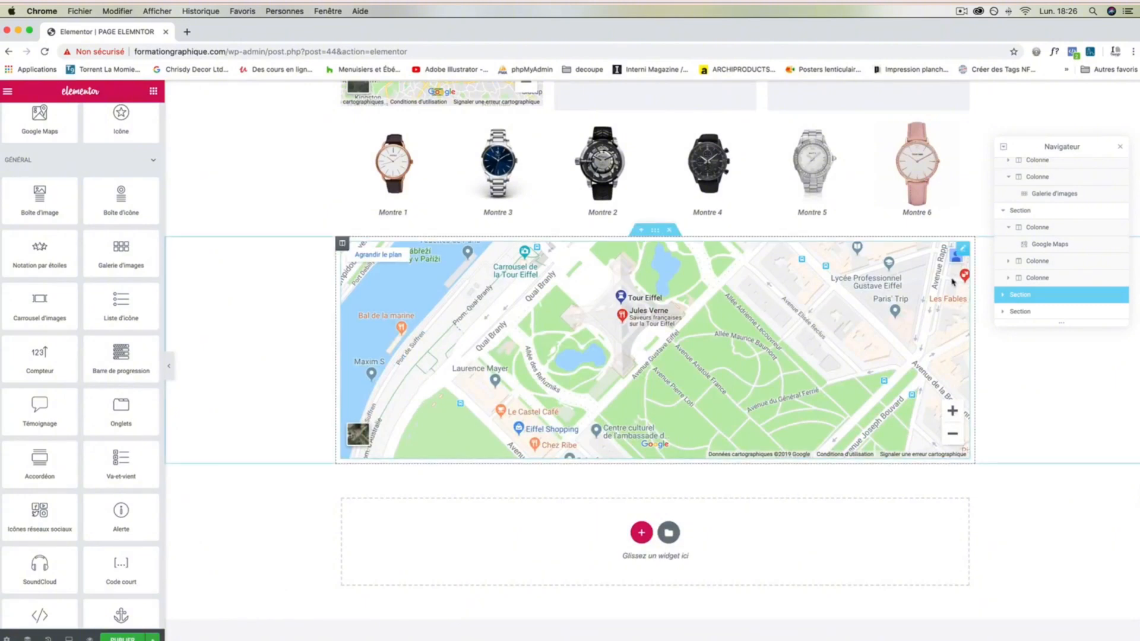
{"action": "right_click", "coordinate": [883, 273]}
{"action": "left_click", "coordinate": [916, 437]}
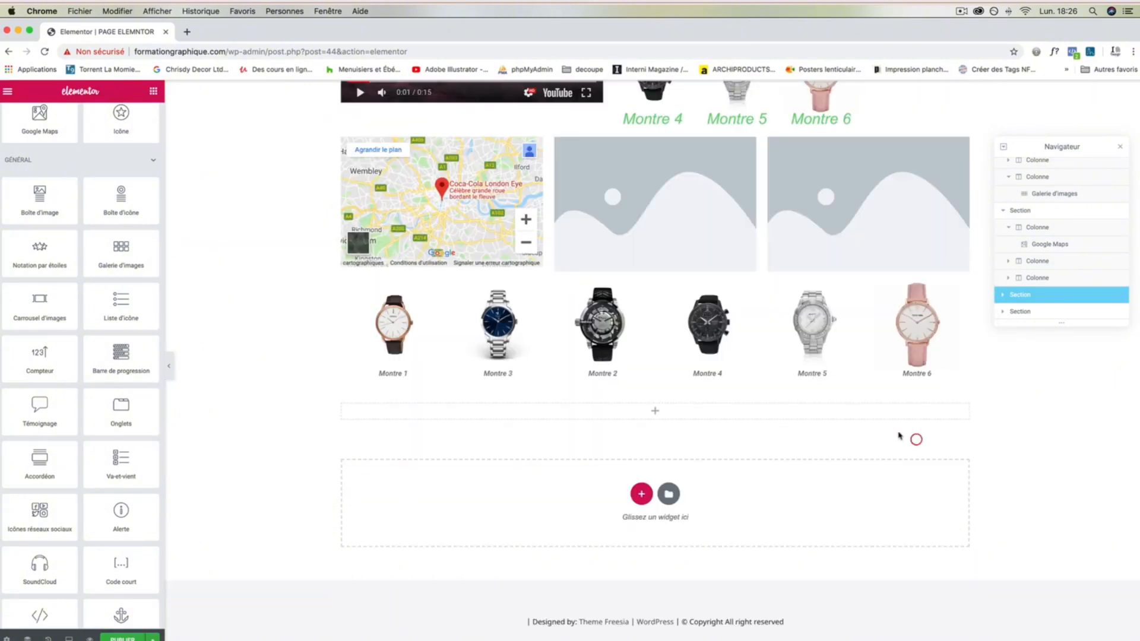
{"action": "right_click", "coordinate": [839, 346]}
{"action": "left_click", "coordinate": [871, 506]}
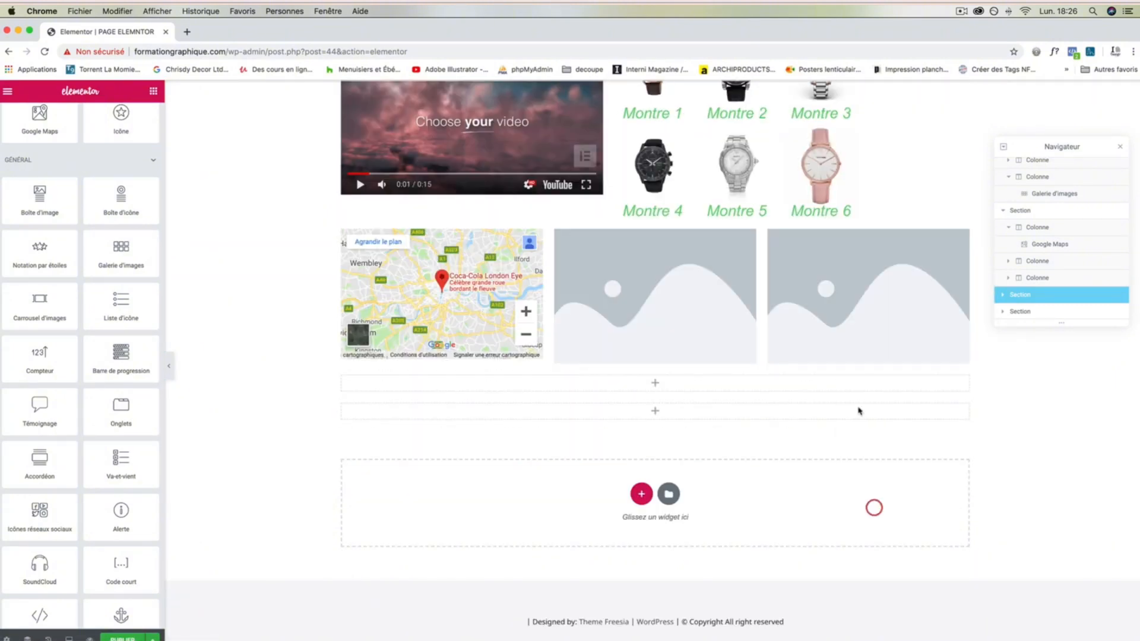
{"action": "right_click", "coordinate": [825, 253]}
{"action": "left_click", "coordinate": [876, 413]}
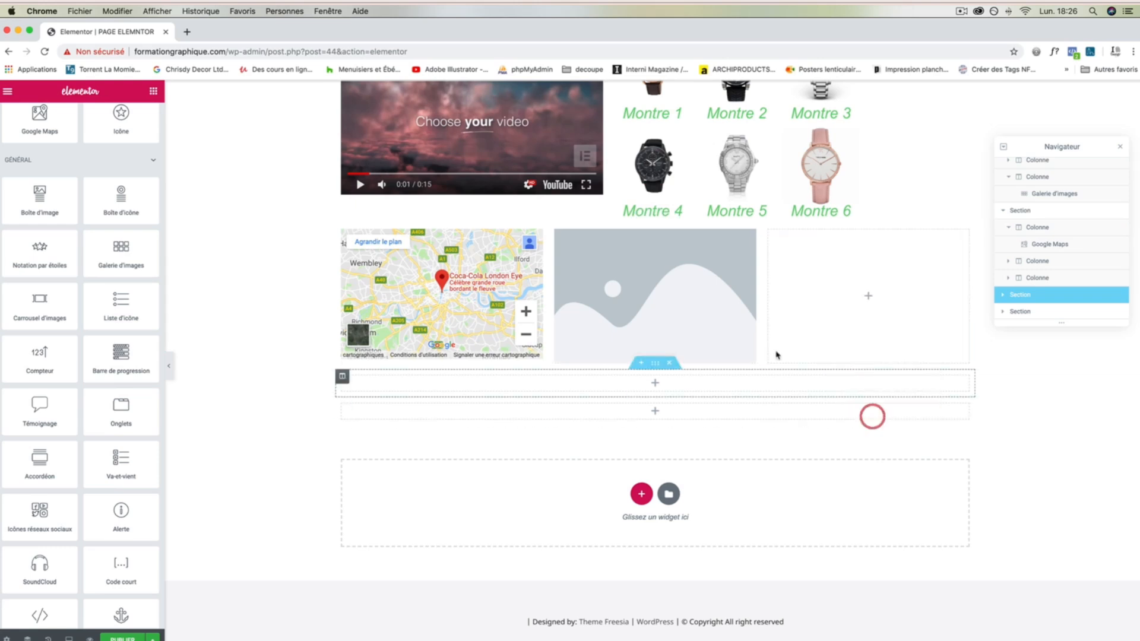
Step: Delete the London map section, one of the two empty sections and the video and gallery section, keeping a single empty section
{"action": "right_click", "coordinate": [715, 285]}
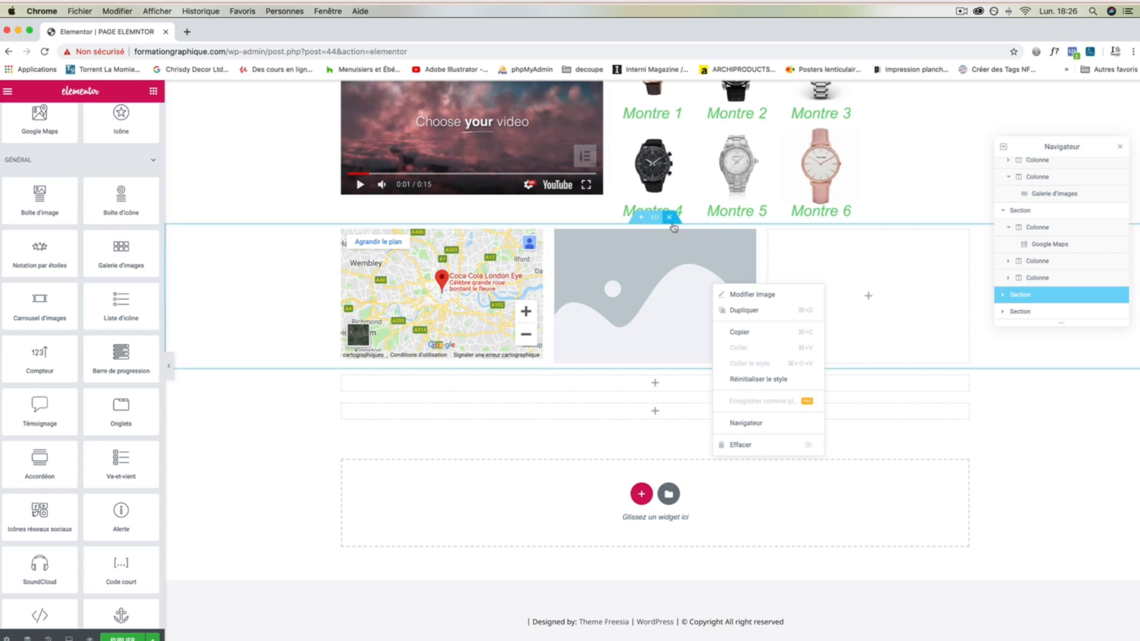
{"action": "left_click", "coordinate": [671, 221]}
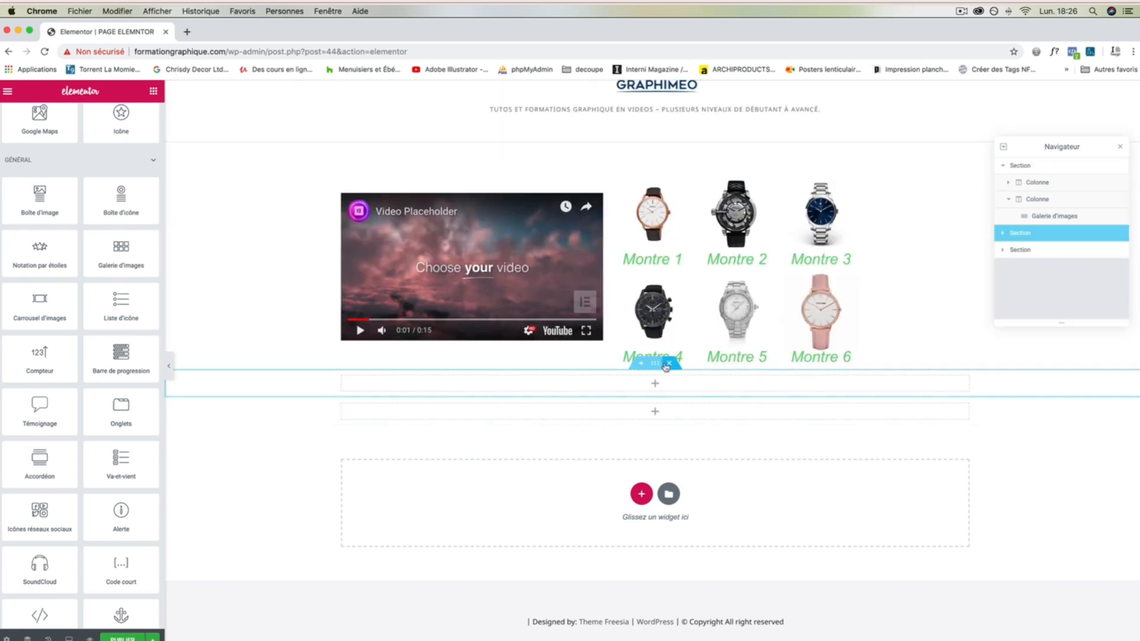
{"action": "left_click", "coordinate": [671, 365]}
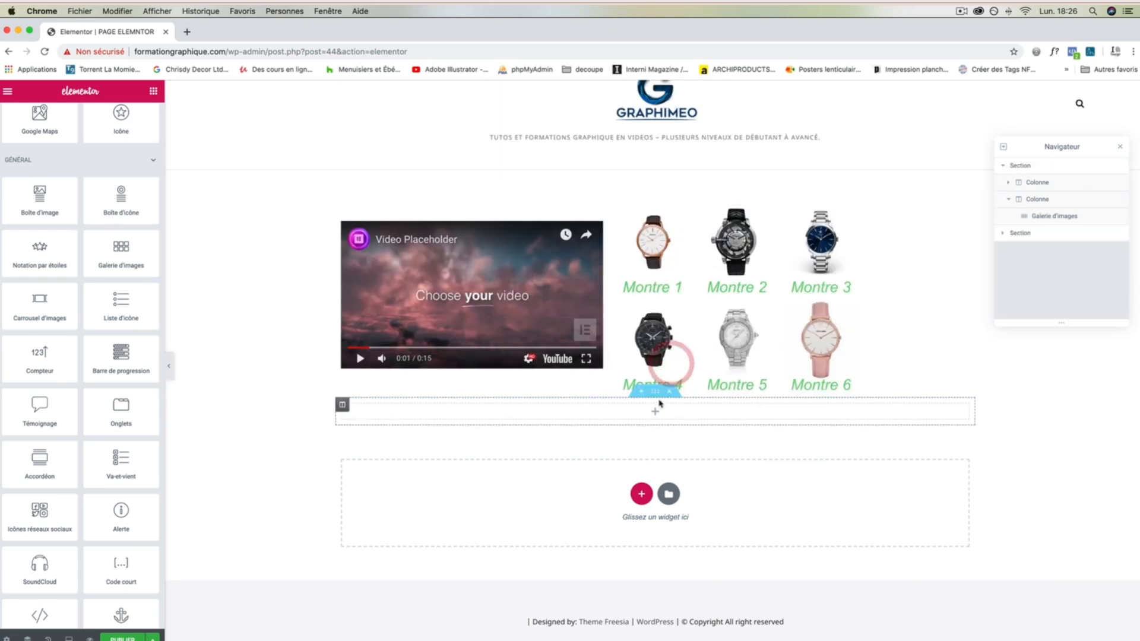
{"action": "left_click", "coordinate": [669, 192]}
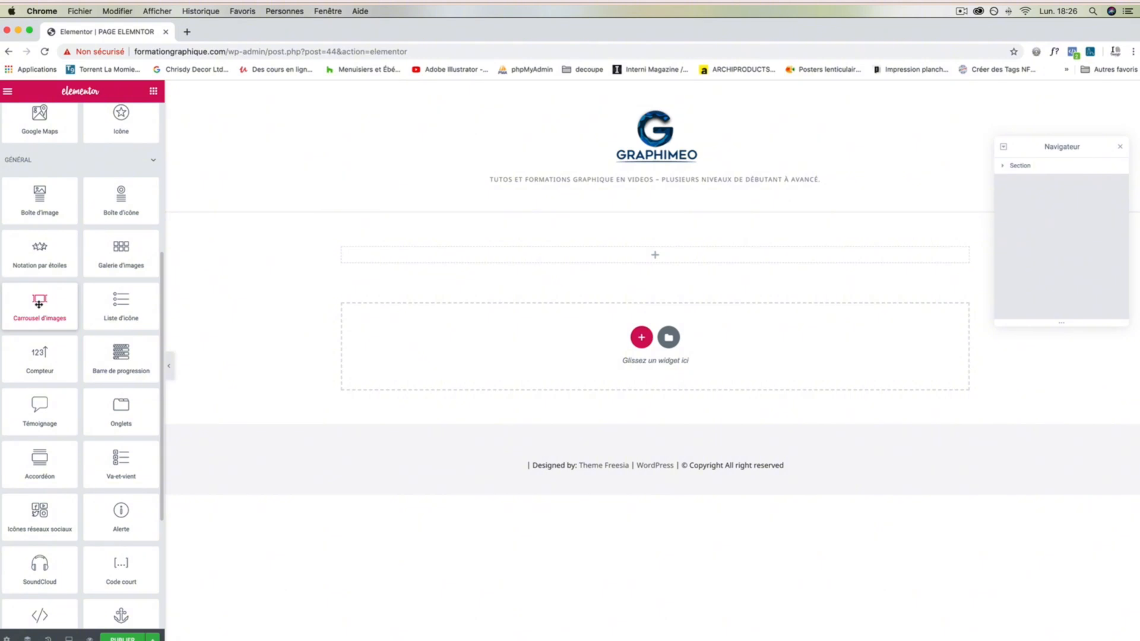
Step: Add an image carousel to the empty section, using the Montre 1, Montre 3 and Montre 2 watch images
{"action": "left_click_drag", "start_coordinate": [44, 304], "coordinate": [633, 255]}
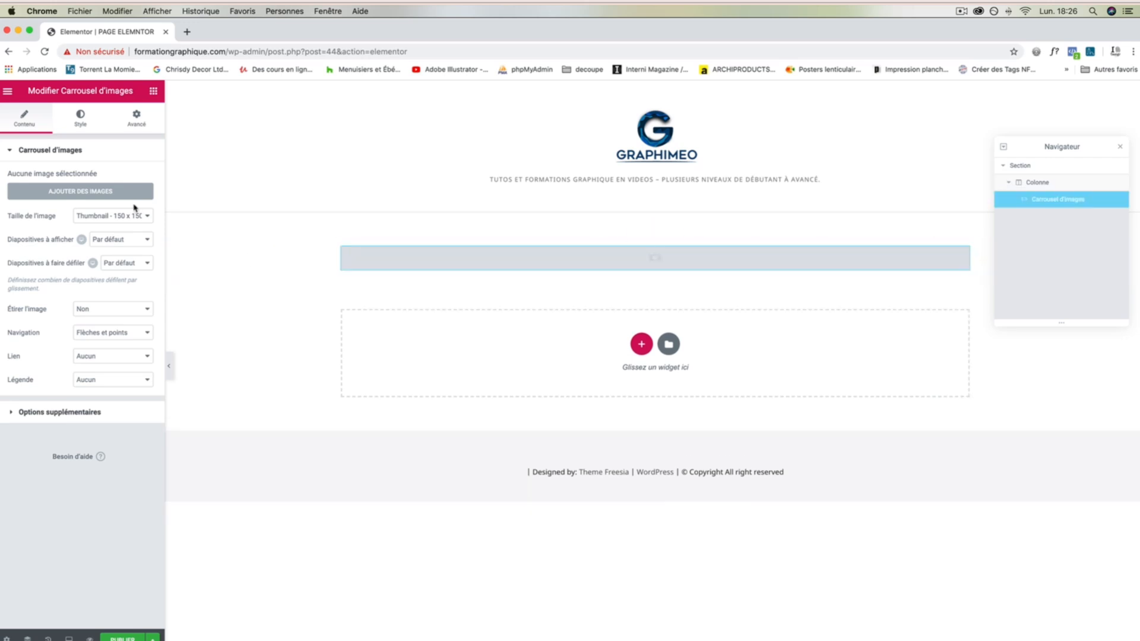
{"action": "left_click", "coordinate": [94, 192]}
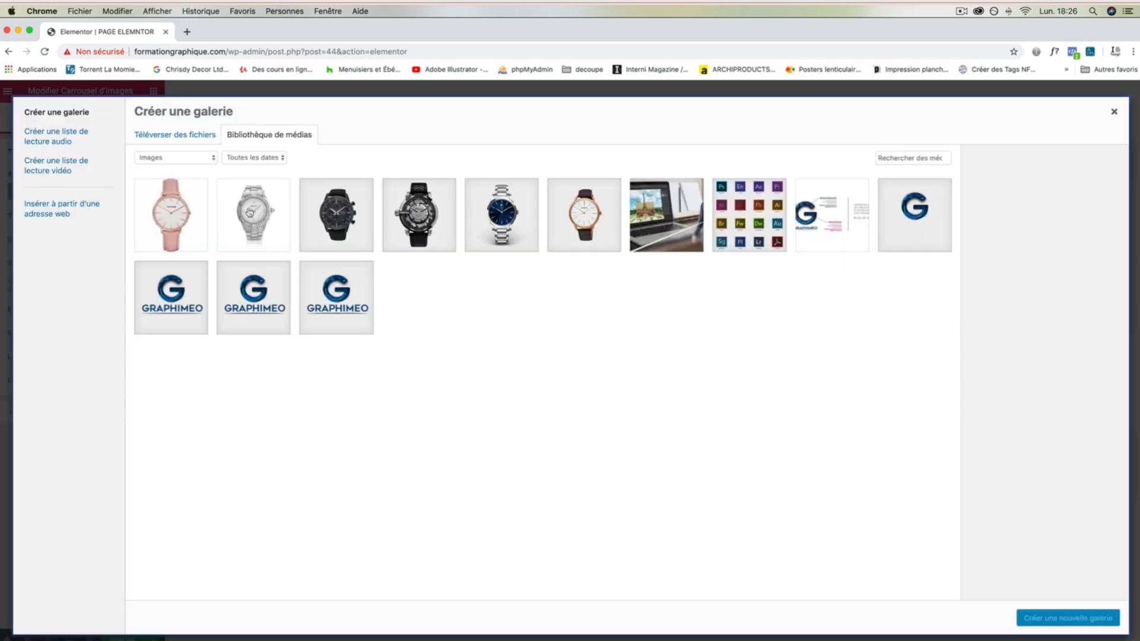
{"action": "left_click", "coordinate": [588, 257]}
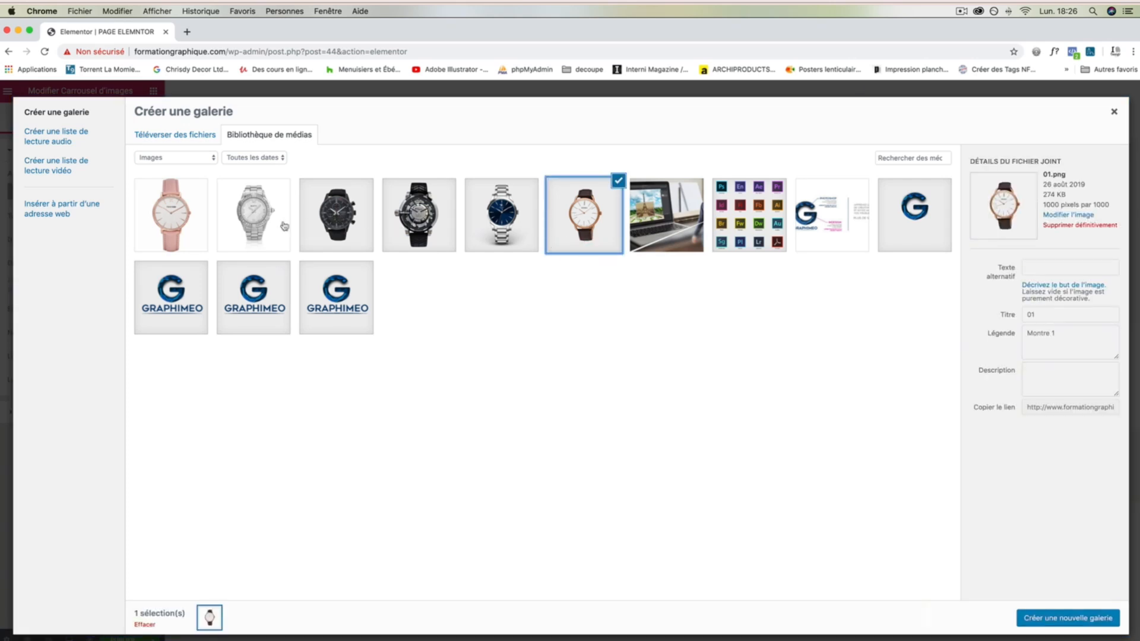
{"action": "left_click", "coordinate": [504, 229], "text": "super"}
{"action": "left_click", "coordinate": [427, 225], "text": "super"}
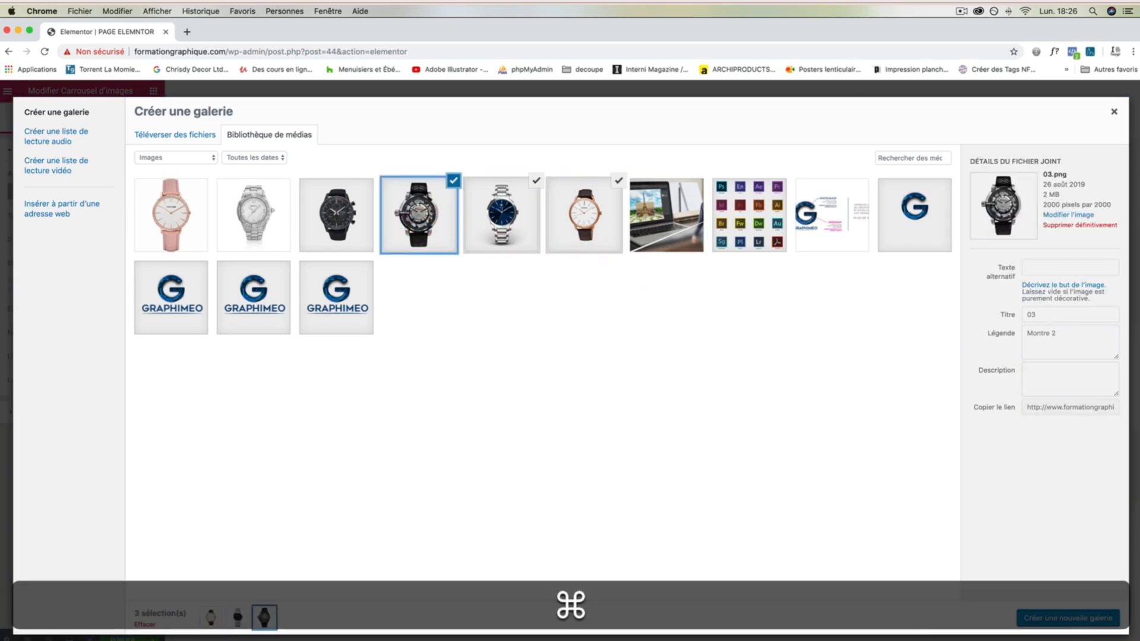
{"action": "left_click", "coordinate": [1081, 618]}
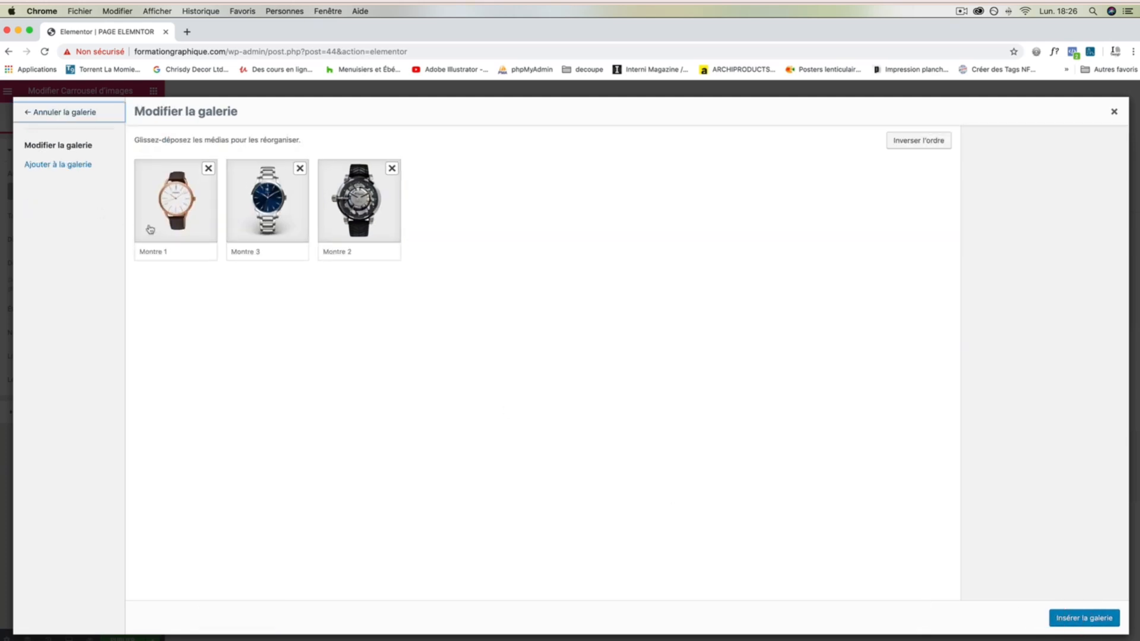
{"action": "left_click", "coordinate": [1095, 618]}
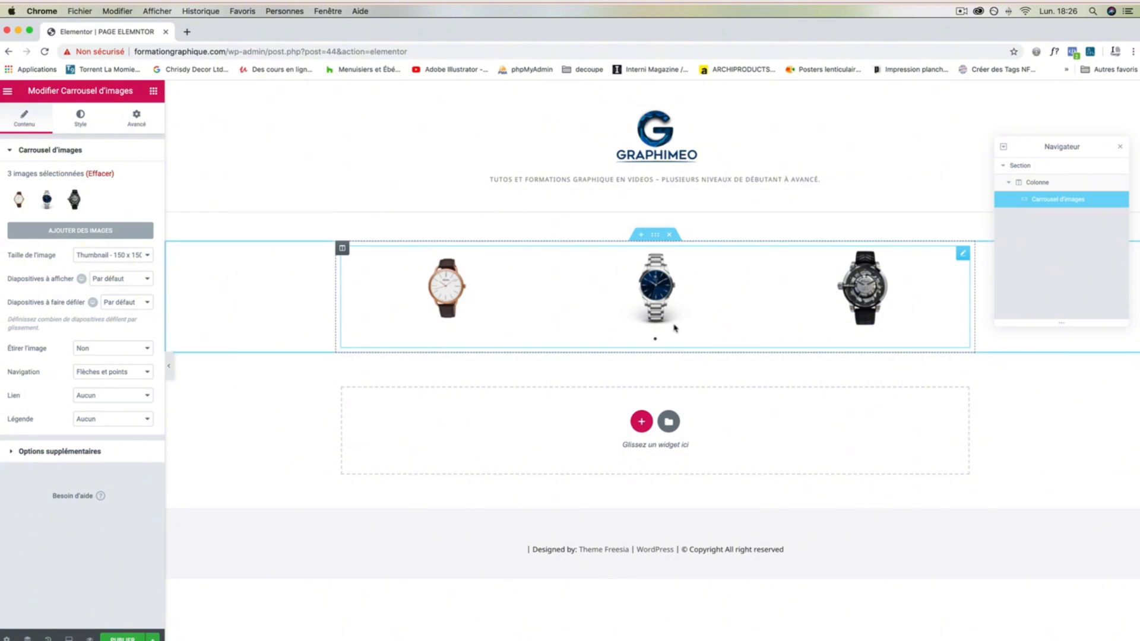
Step: Add the Montre 4, Montre 5 and Montre 6 watch images to the carousel
{"action": "left_click", "coordinate": [71, 231]}
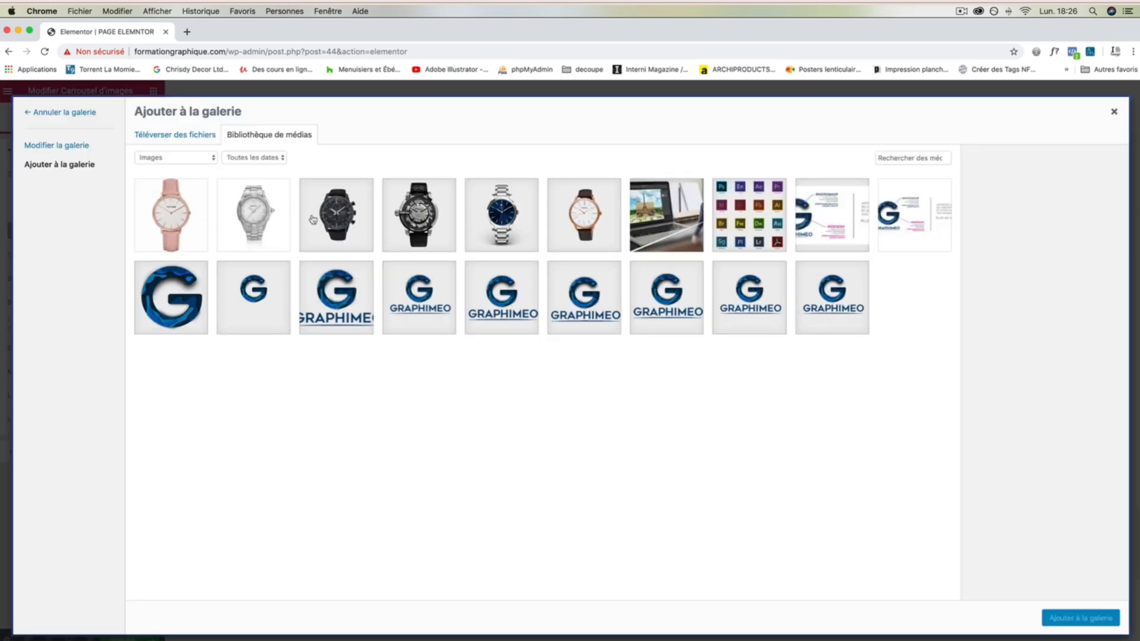
{"action": "left_click", "coordinate": [313, 221]}
{"action": "left_click", "coordinate": [263, 223], "text": "super"}
{"action": "left_click", "coordinate": [178, 220], "text": "super"}
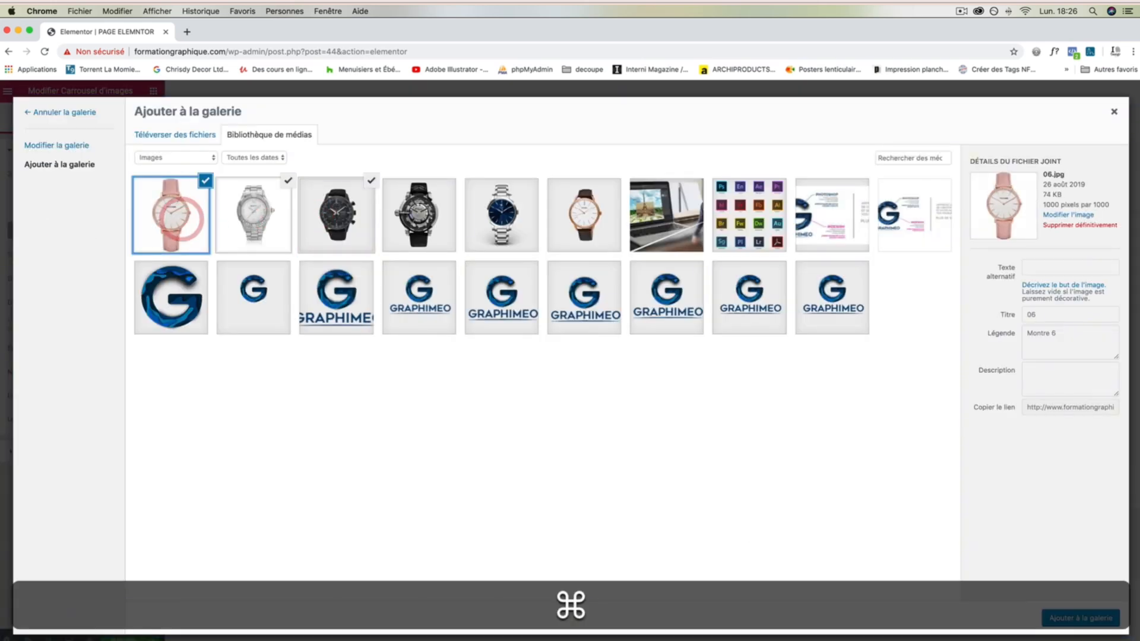
{"action": "left_click", "coordinate": [1058, 620]}
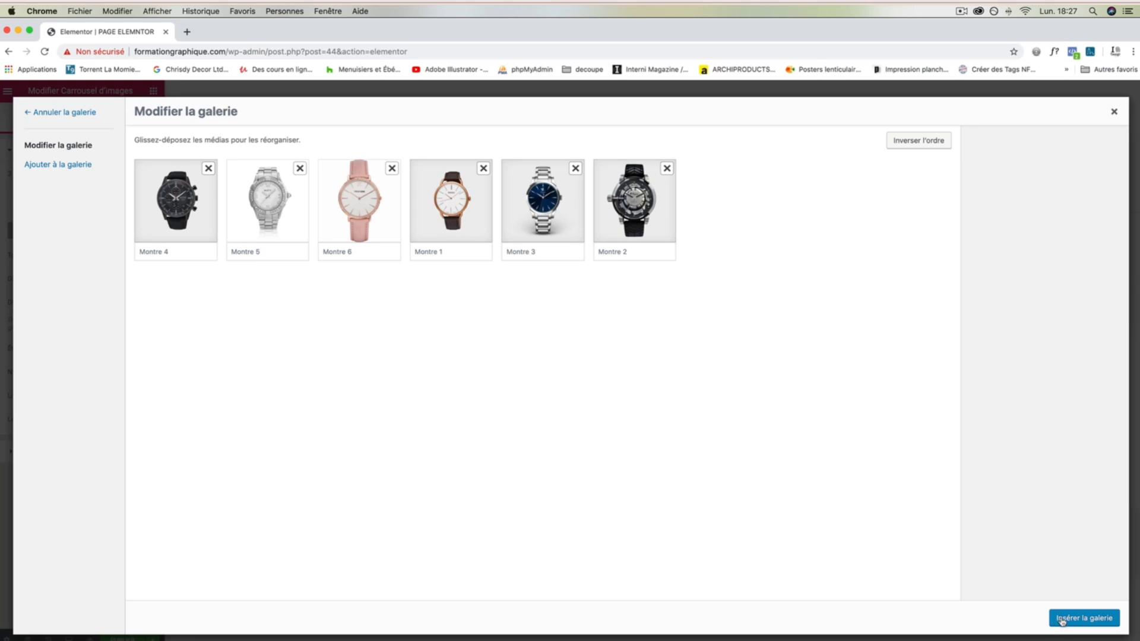
{"action": "left_click", "coordinate": [1062, 620]}
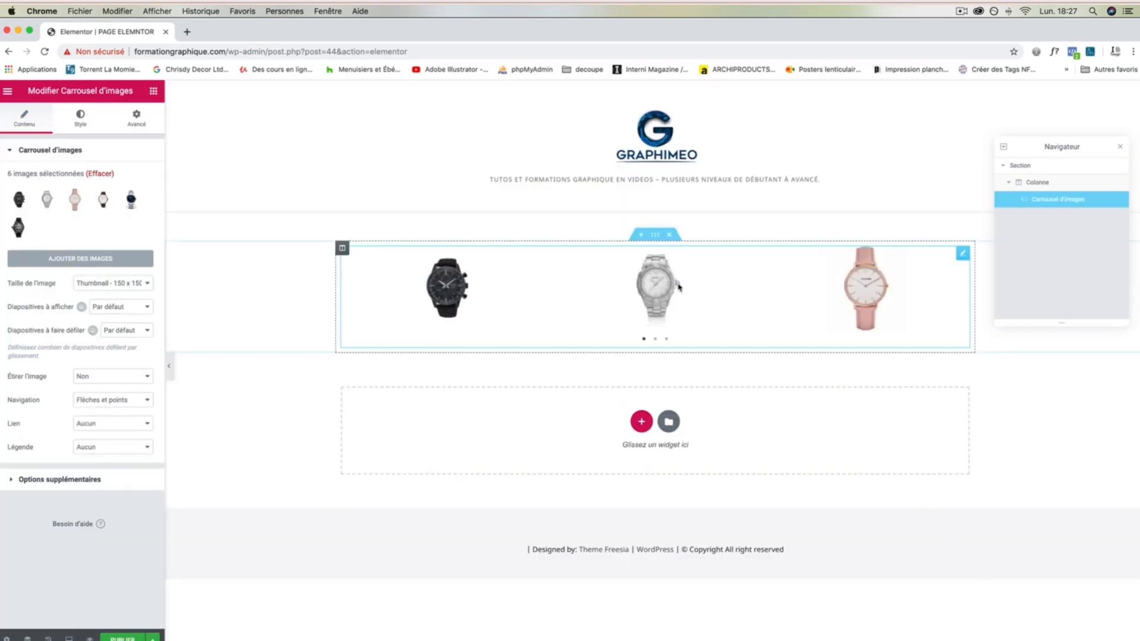
Step: Browse back and forth through the carousel's slides using its navigation dots
{"action": "left_click", "coordinate": [666, 340]}
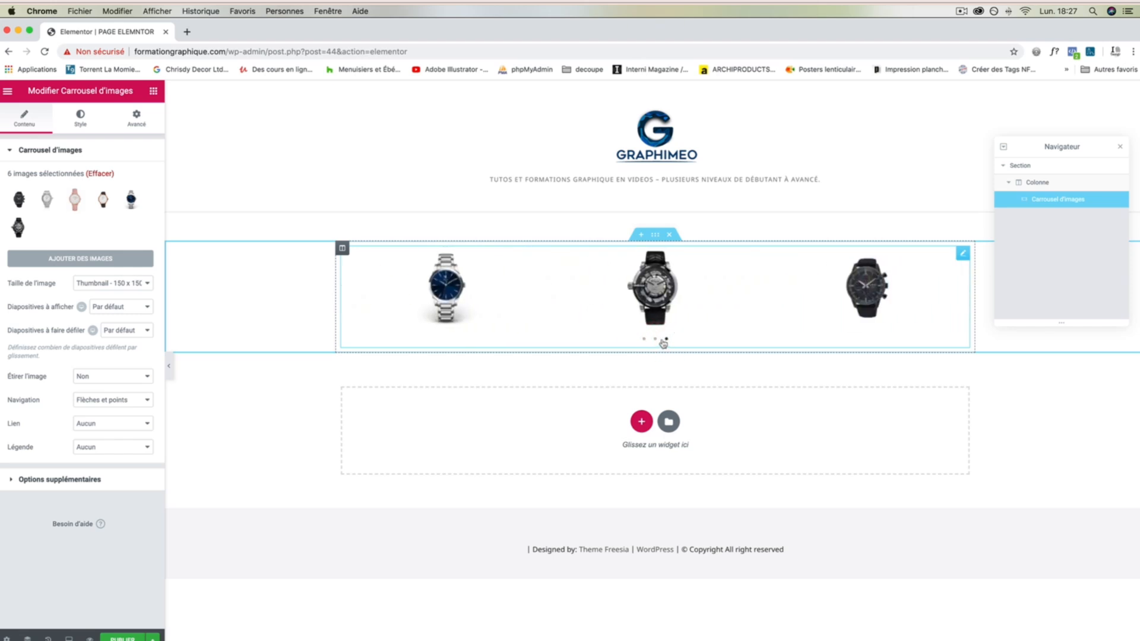
{"action": "left_click", "coordinate": [655, 340]}
{"action": "left_click", "coordinate": [644, 339]}
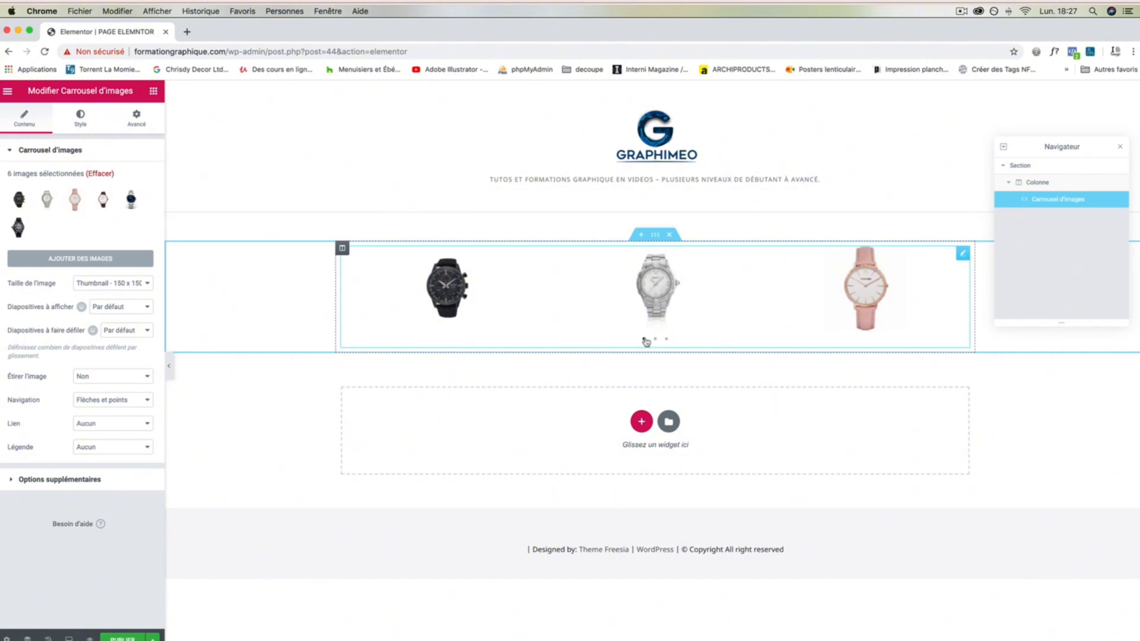
{"action": "left_click", "coordinate": [656, 340]}
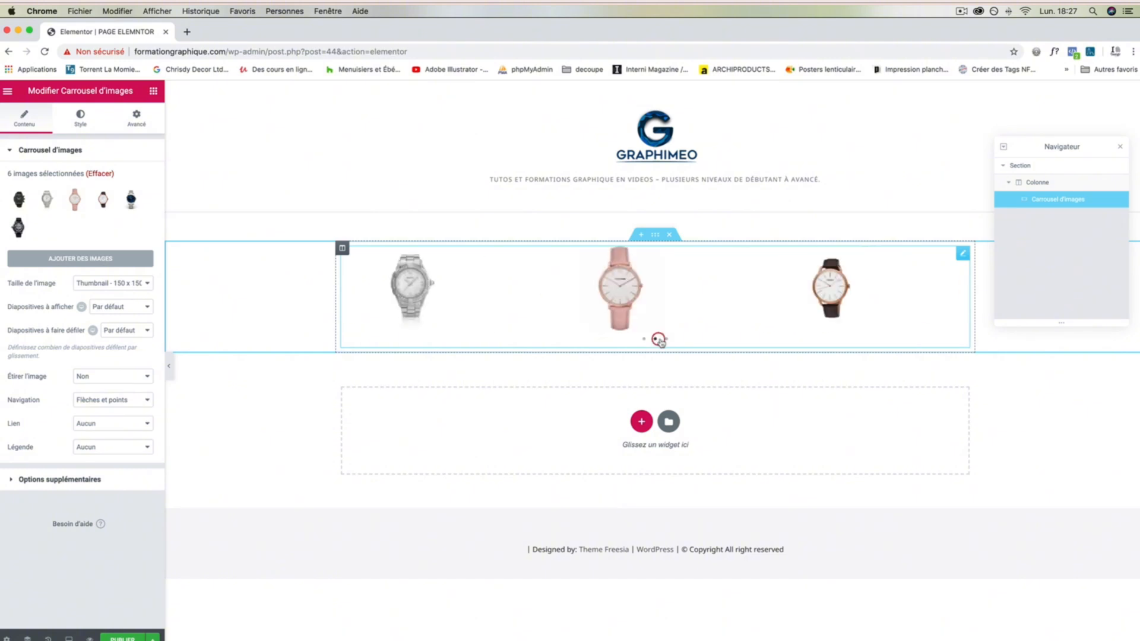
{"action": "left_click", "coordinate": [665, 340]}
{"action": "left_click", "coordinate": [655, 340]}
{"action": "left_click", "coordinate": [644, 339]}
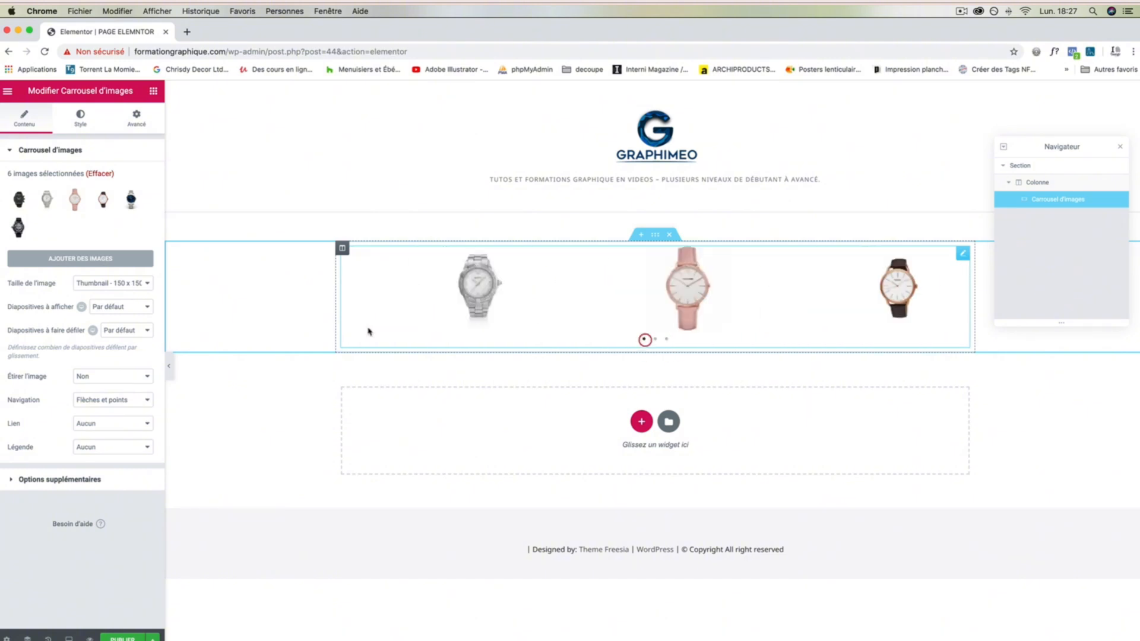
Step: Set the carousel's image size to Medium - 350 x 350 and view its second and third slide positions
{"action": "left_click", "coordinate": [119, 282]}
{"action": "left_click", "coordinate": [125, 292]}
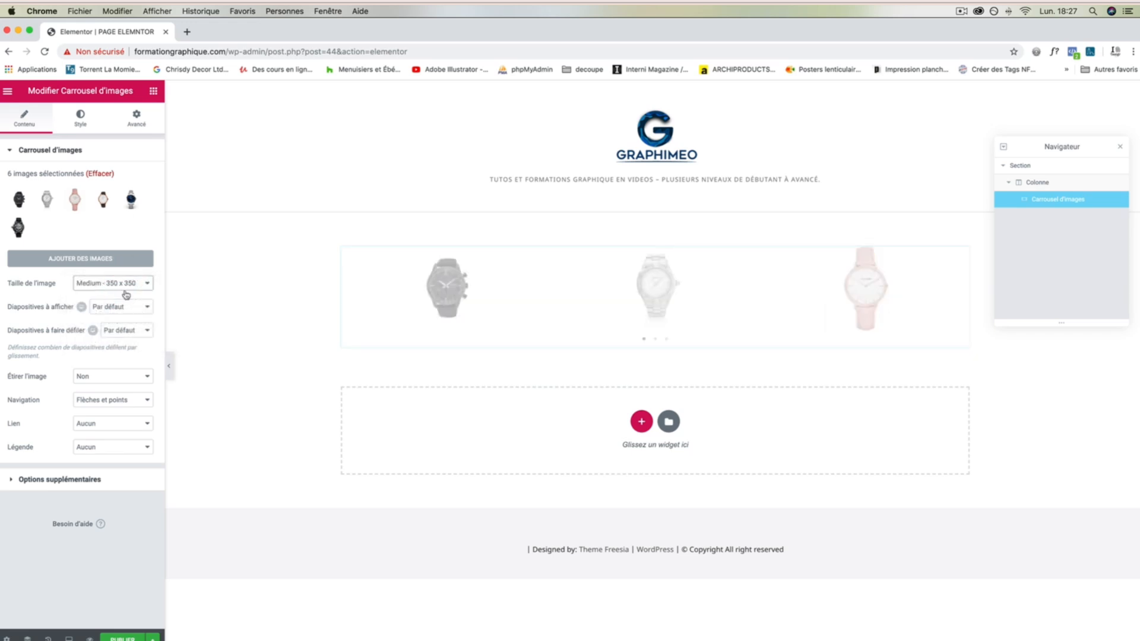
{"action": "left_click", "coordinate": [655, 451]}
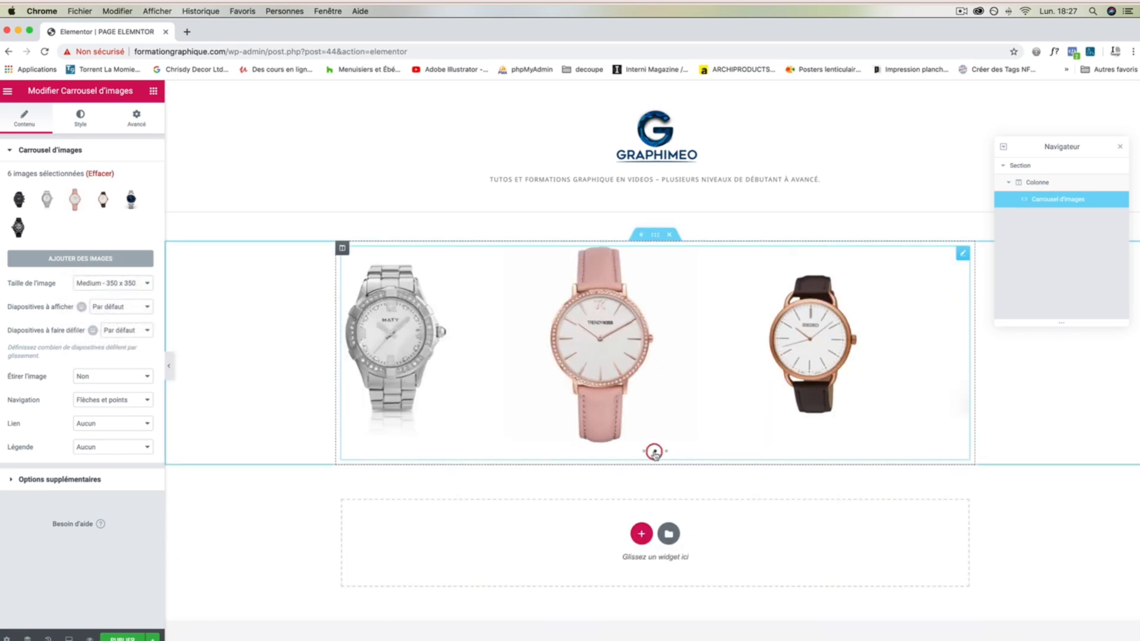
{"action": "left_click", "coordinate": [667, 452]}
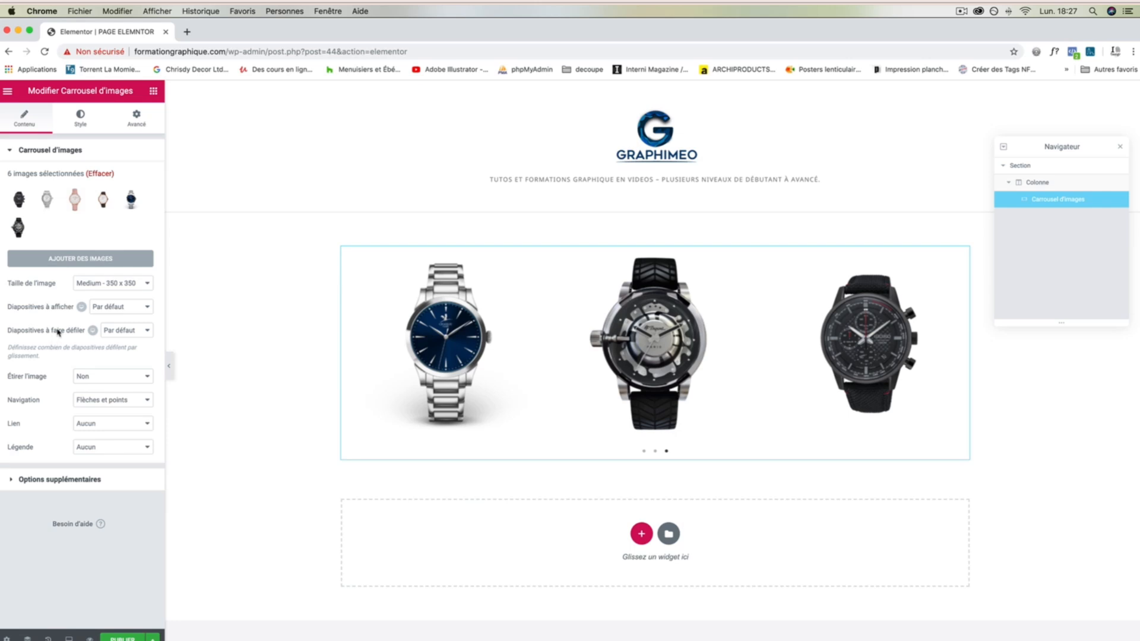
Step: Set the carousel to show 1 slide at a time and browse from the second to the fifth watch
{"action": "left_click", "coordinate": [112, 308]}
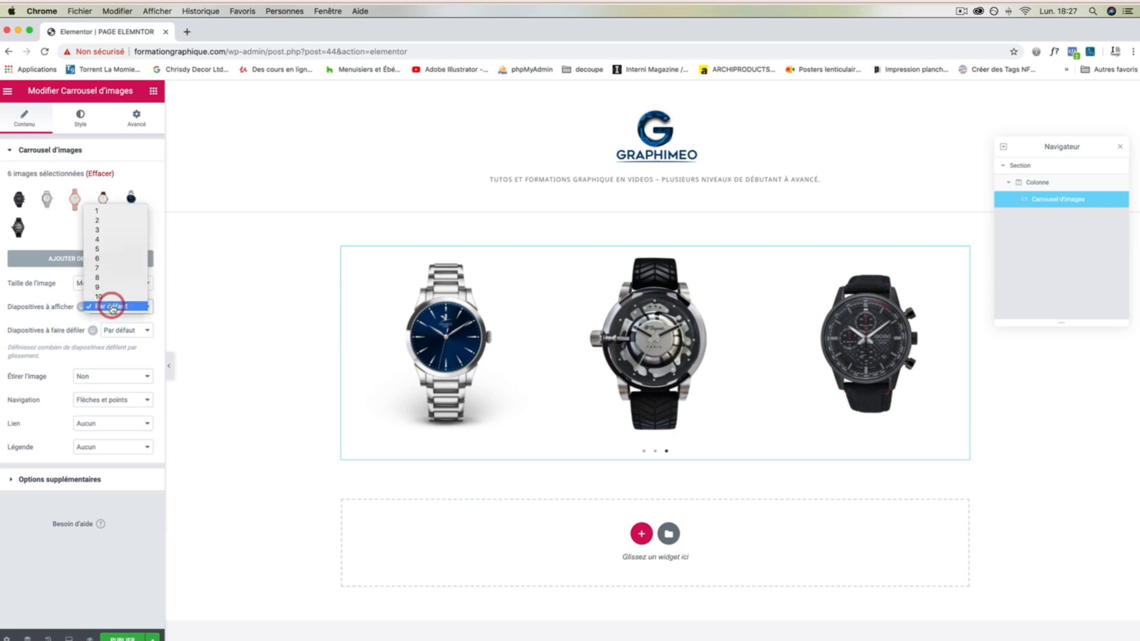
{"action": "left_click", "coordinate": [106, 210]}
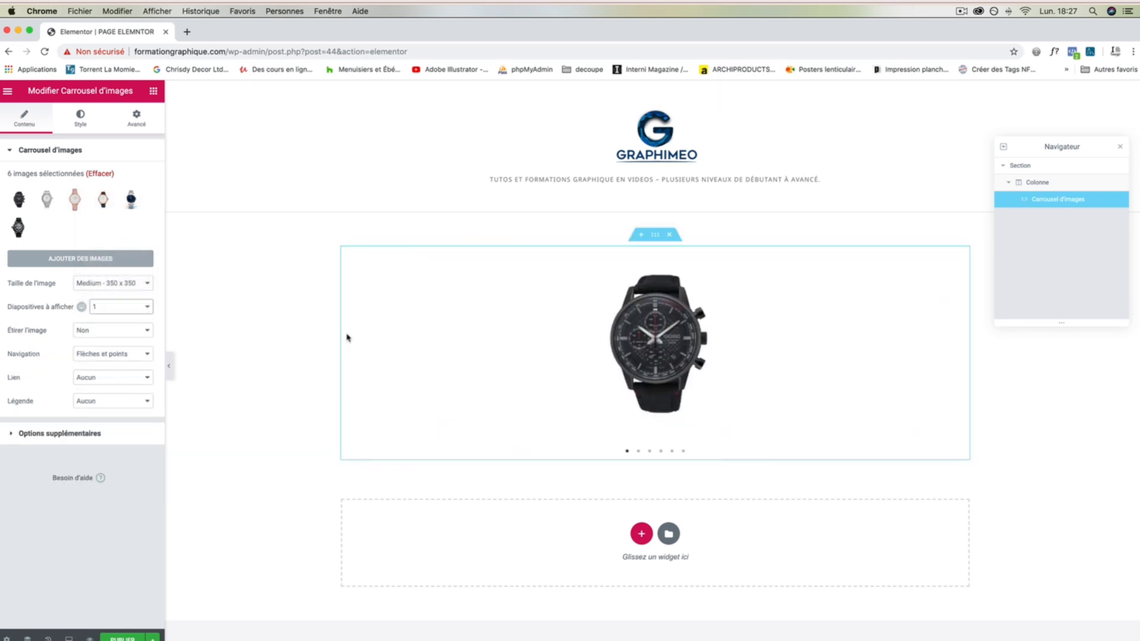
{"action": "left_click", "coordinate": [638, 451]}
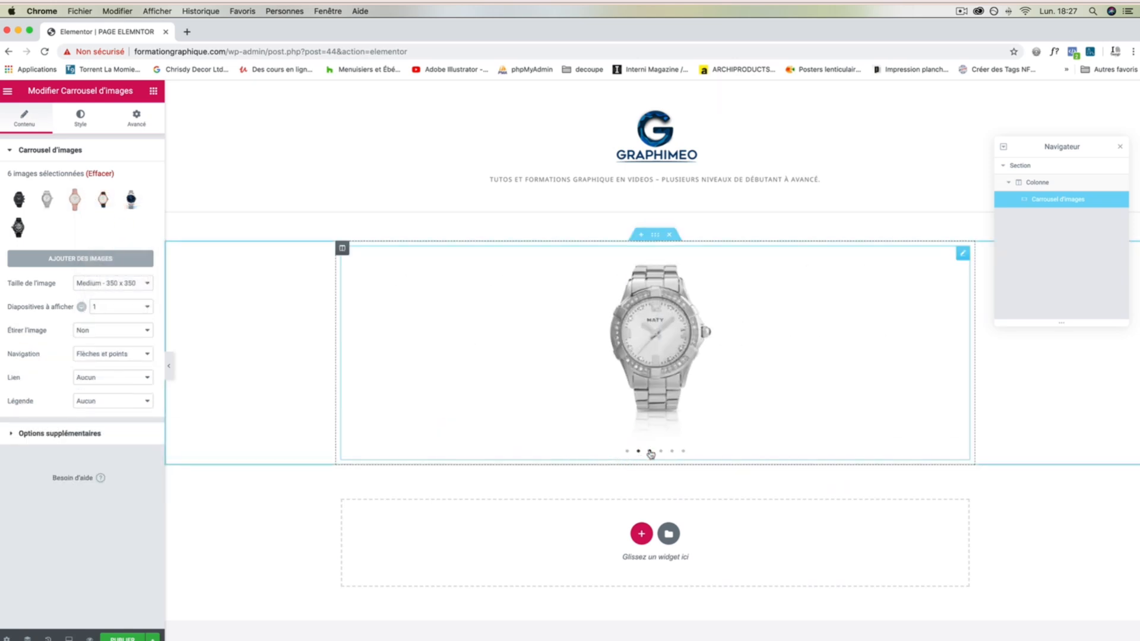
{"action": "left_click", "coordinate": [650, 451]}
{"action": "left_click", "coordinate": [660, 452]}
{"action": "left_click", "coordinate": [670, 452]}
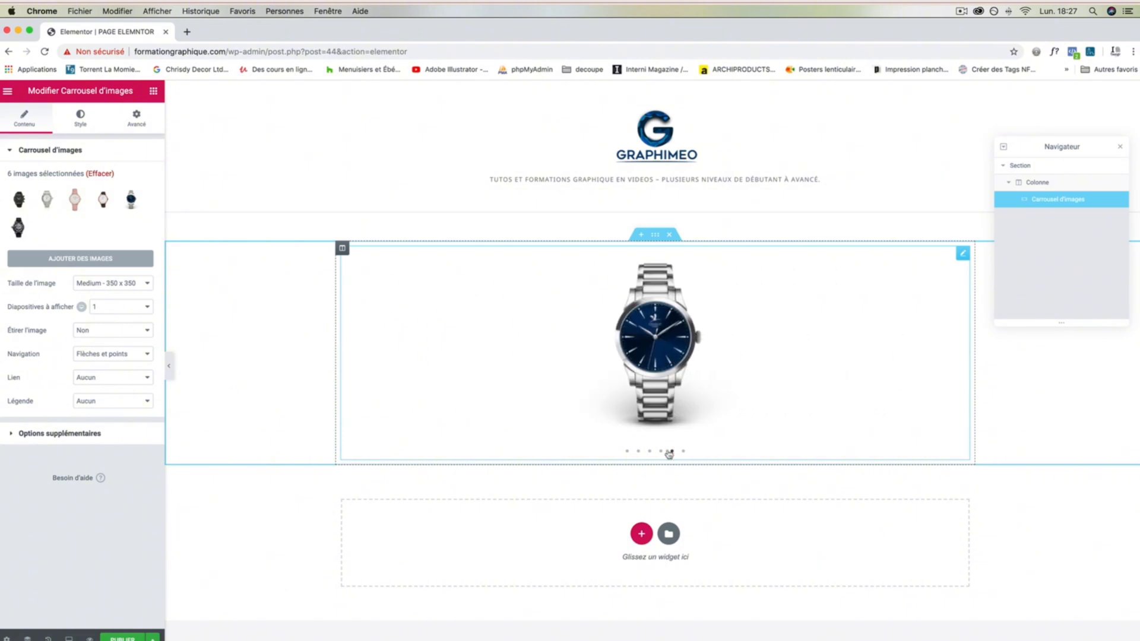
Step: Try showing 2 and 3 slides at once in the carousel
{"action": "left_click", "coordinate": [102, 308]}
{"action": "left_click", "coordinate": [102, 316]}
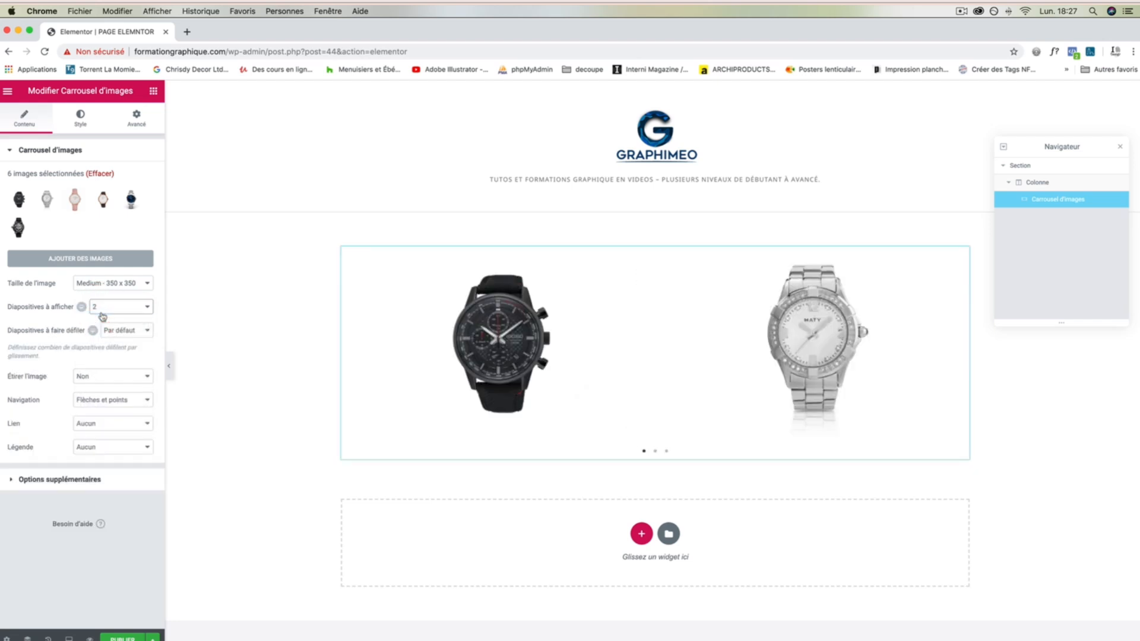
{"action": "left_click", "coordinate": [104, 312]}
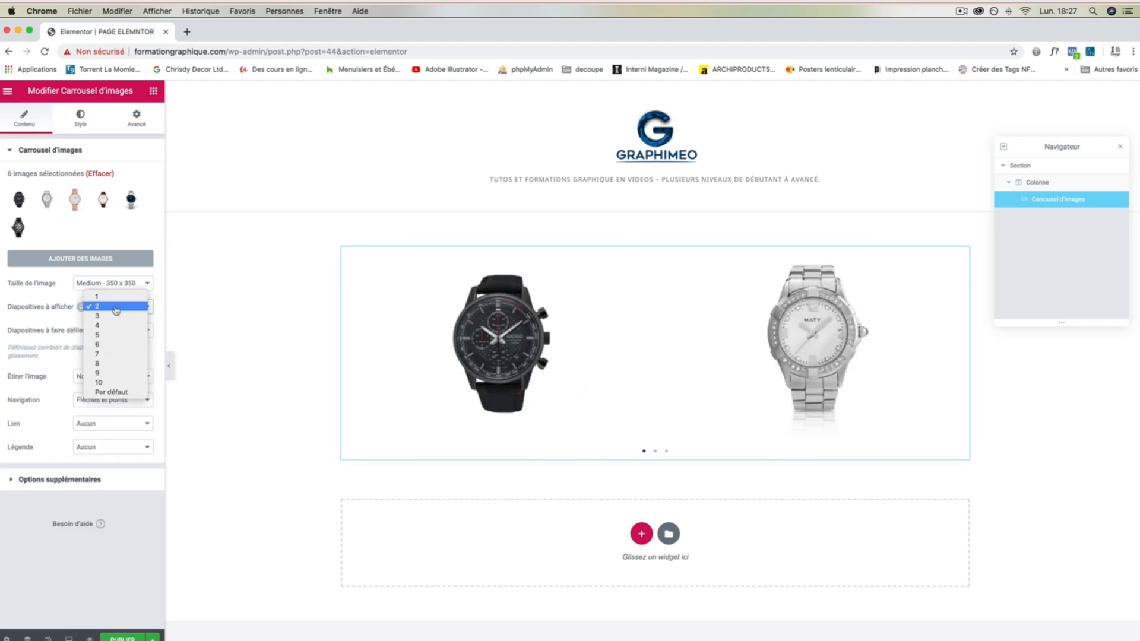
{"action": "left_click", "coordinate": [116, 316]}
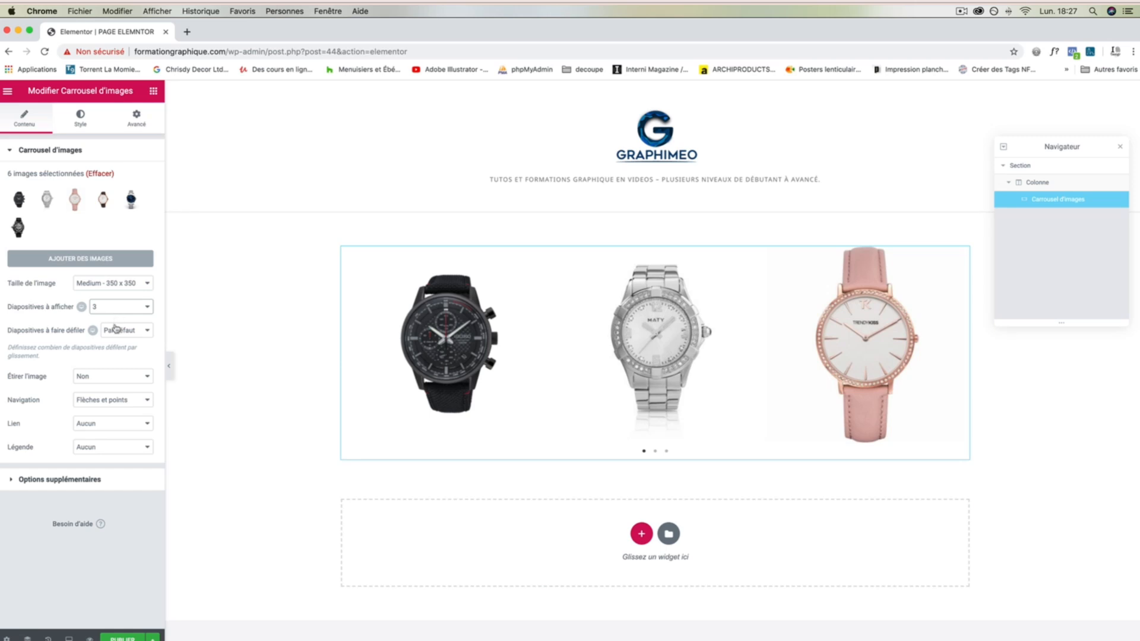
Step: Try scrolling 3 carousel slides at a time, and restore the scroll amount to Par défaut
{"action": "left_click", "coordinate": [115, 329]}
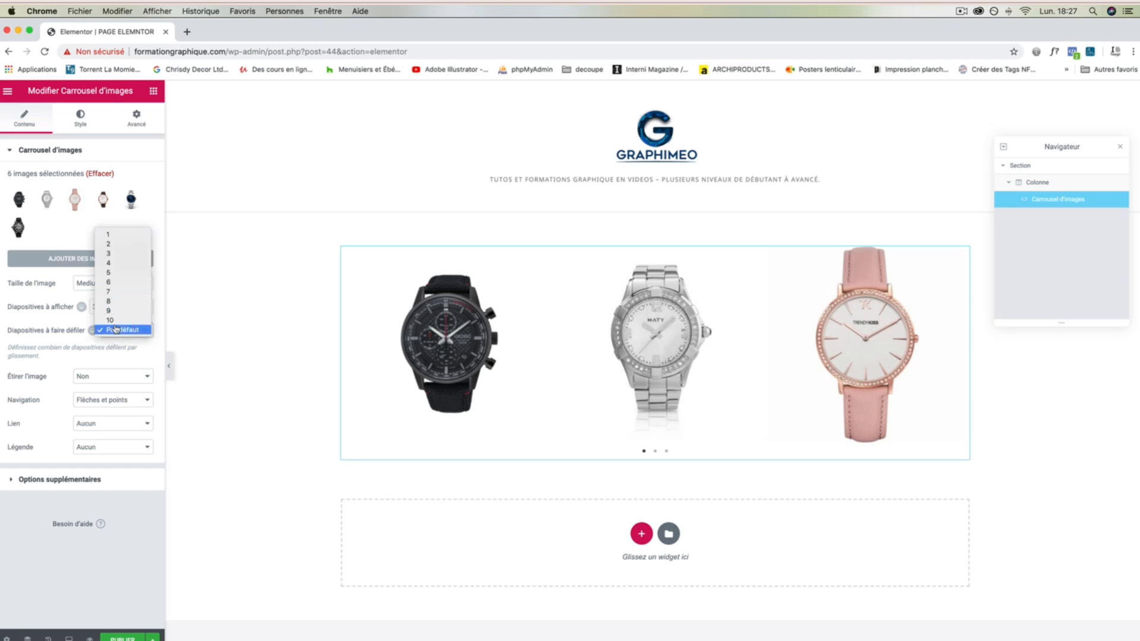
{"action": "left_click", "coordinate": [115, 253]}
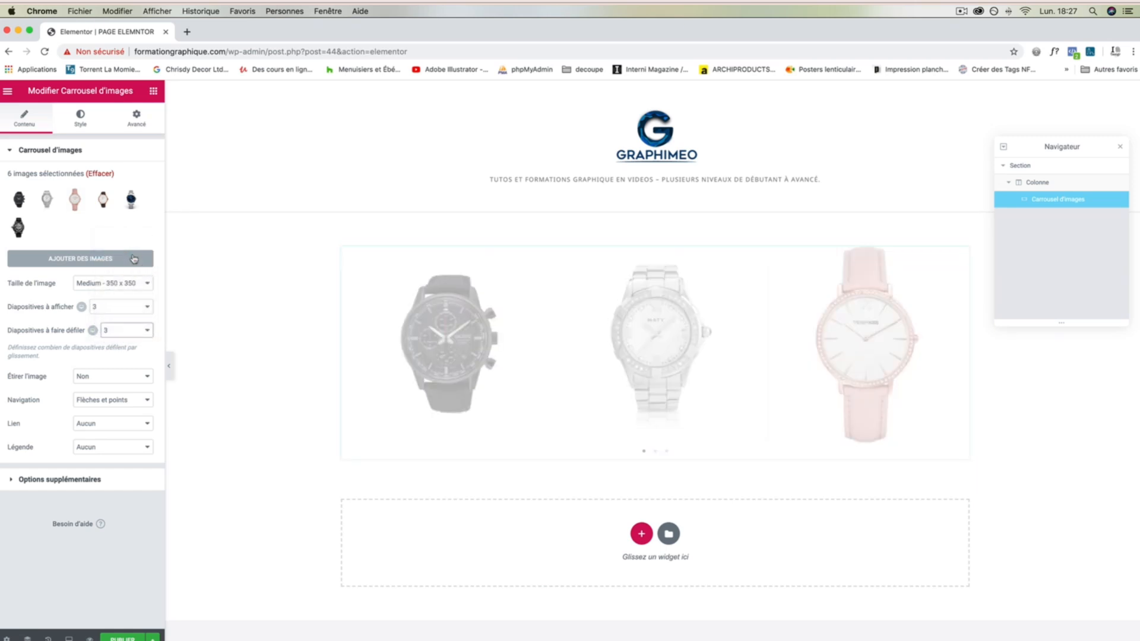
{"action": "left_click", "coordinate": [122, 328]}
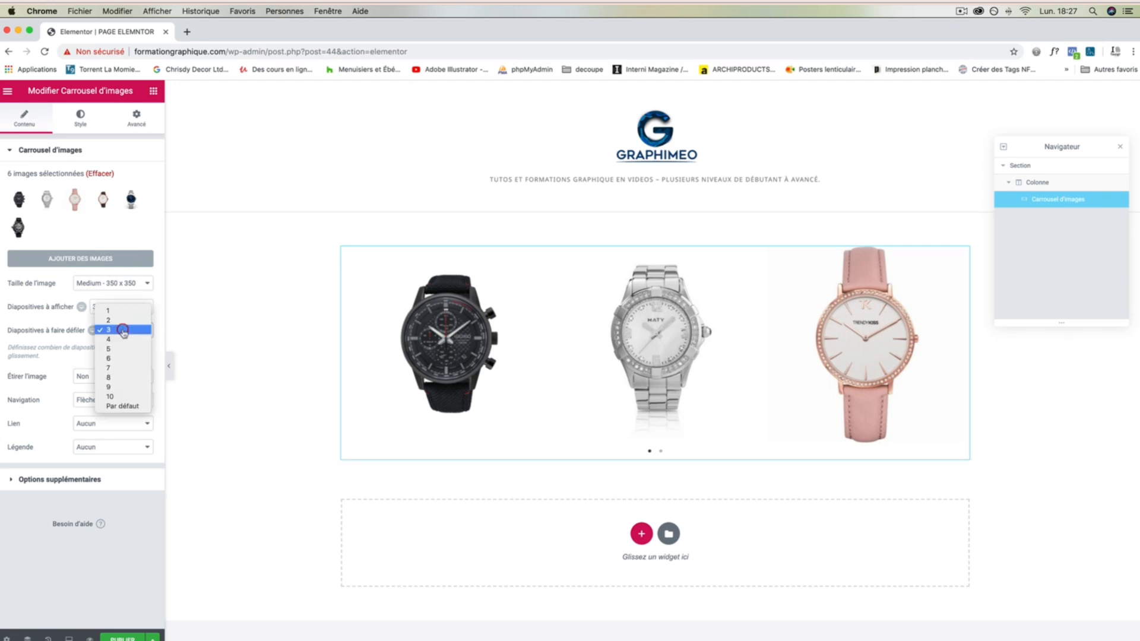
{"action": "left_click", "coordinate": [119, 406]}
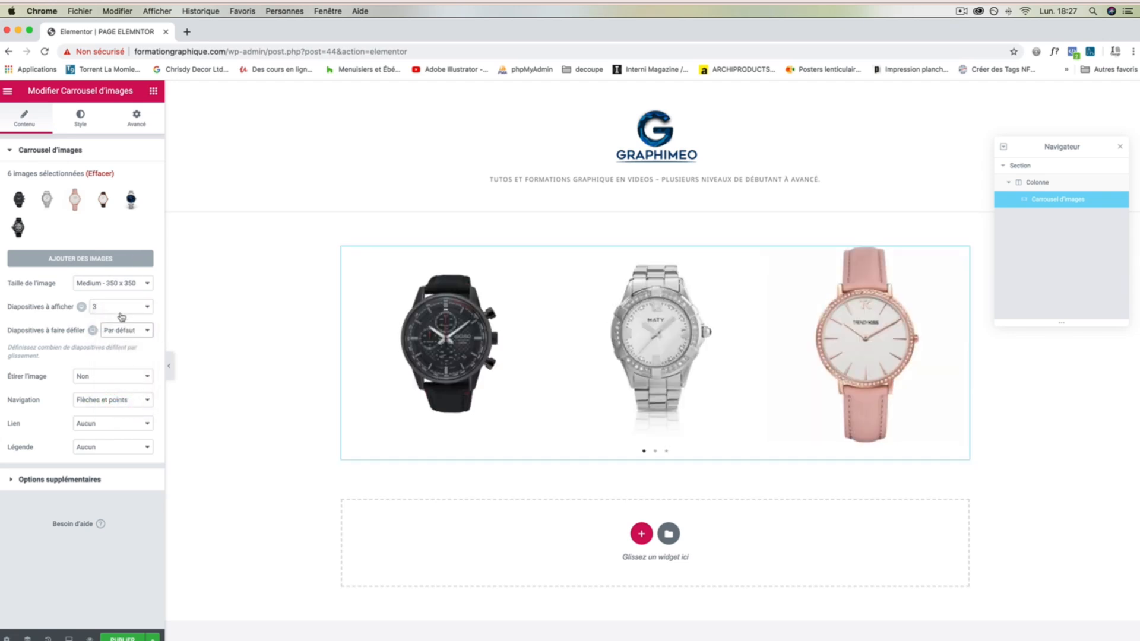
Step: Set the number of carousel slides to show to 1 and view the fourth watch
{"action": "left_click", "coordinate": [119, 306]}
{"action": "left_click", "coordinate": [116, 284]}
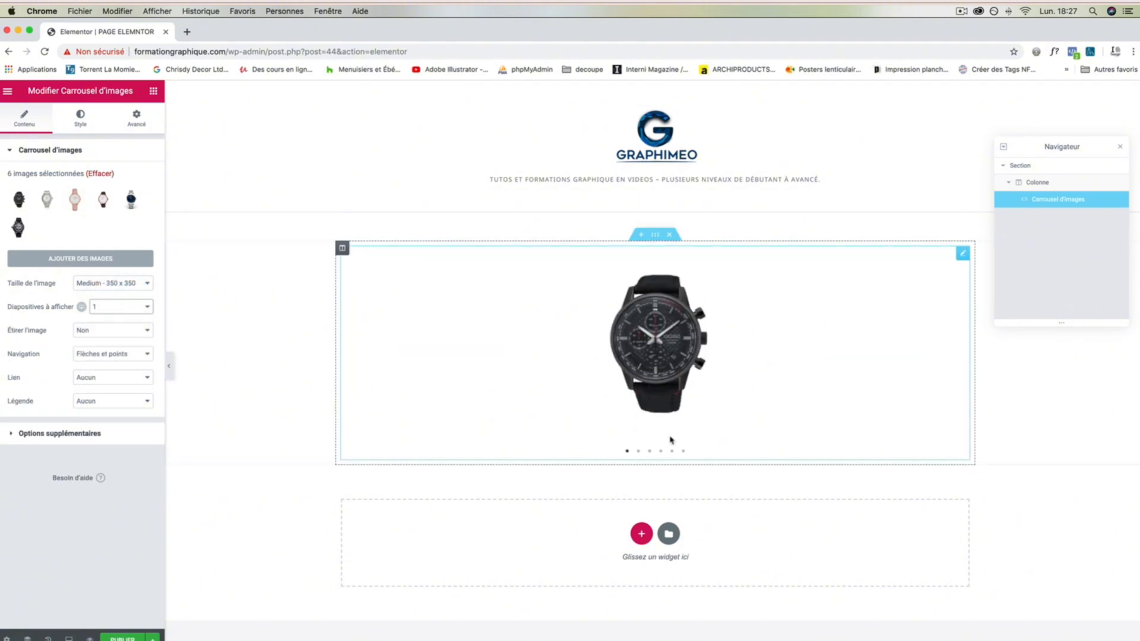
{"action": "left_click", "coordinate": [660, 452]}
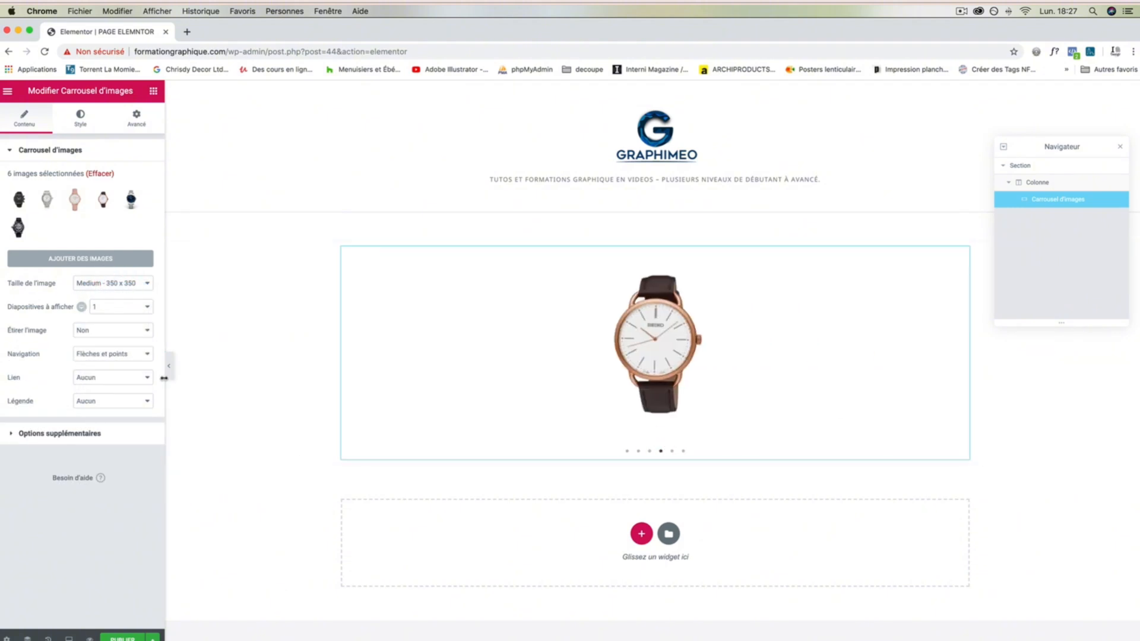
Step: Try stretching the carousel images, look over the enlarged watch, and set the stretch option back to Non
{"action": "left_click", "coordinate": [99, 333]}
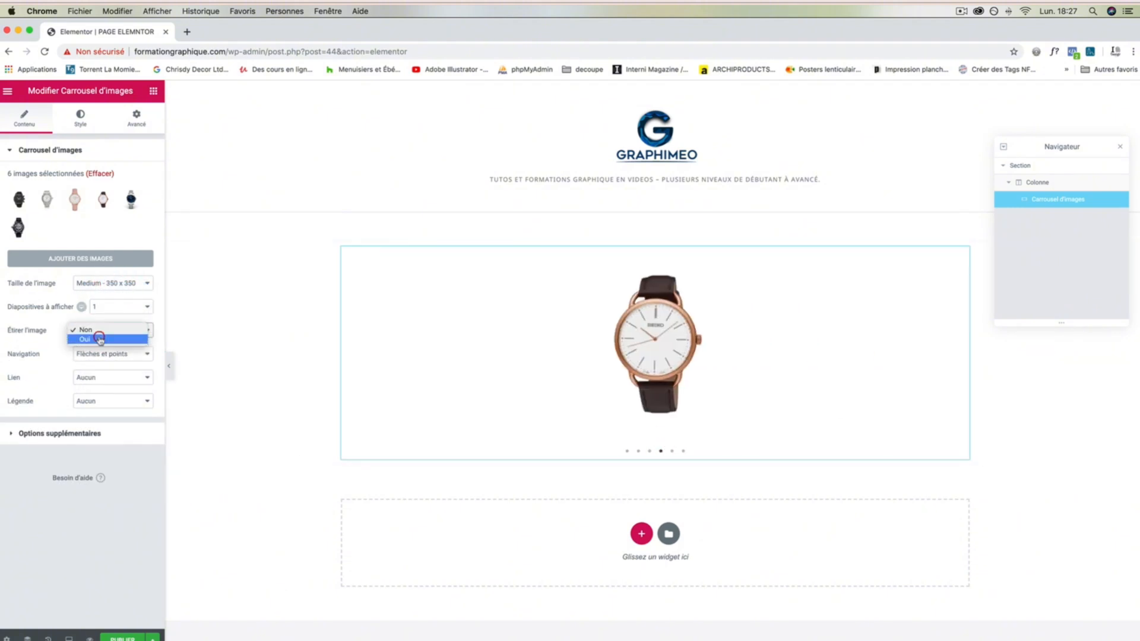
{"action": "left_click", "coordinate": [99, 339]}
{"action": "scroll", "coordinate": [440, 390], "scroll_direction": "down", "scroll_amount": 3}
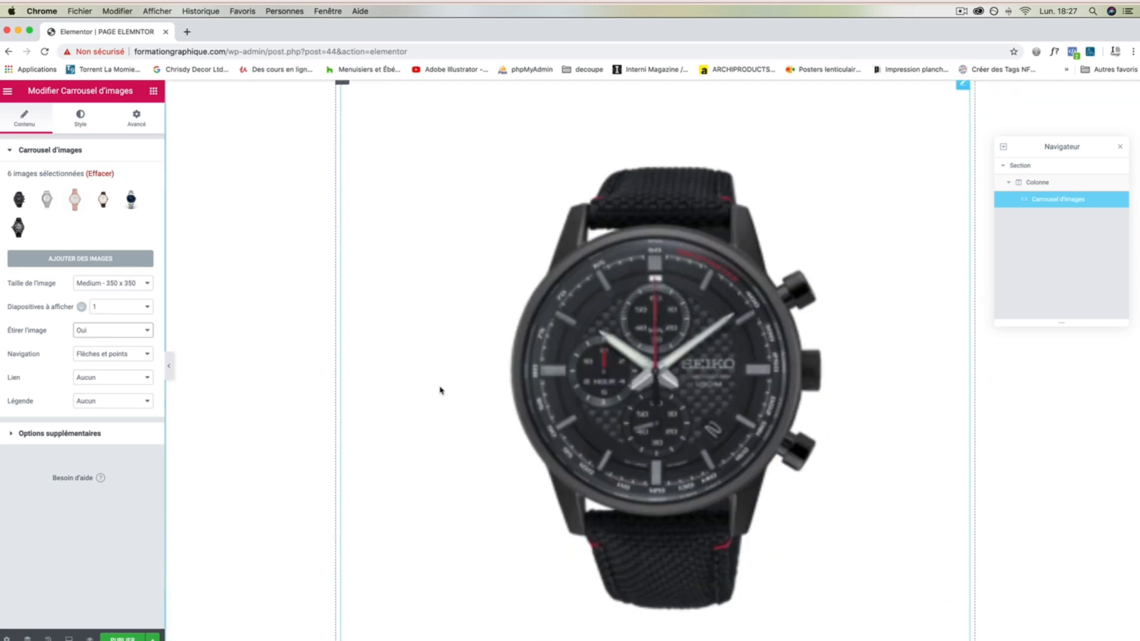
{"action": "scroll", "coordinate": [440, 390], "scroll_direction": "up", "scroll_amount": 3}
{"action": "left_click", "coordinate": [101, 330]}
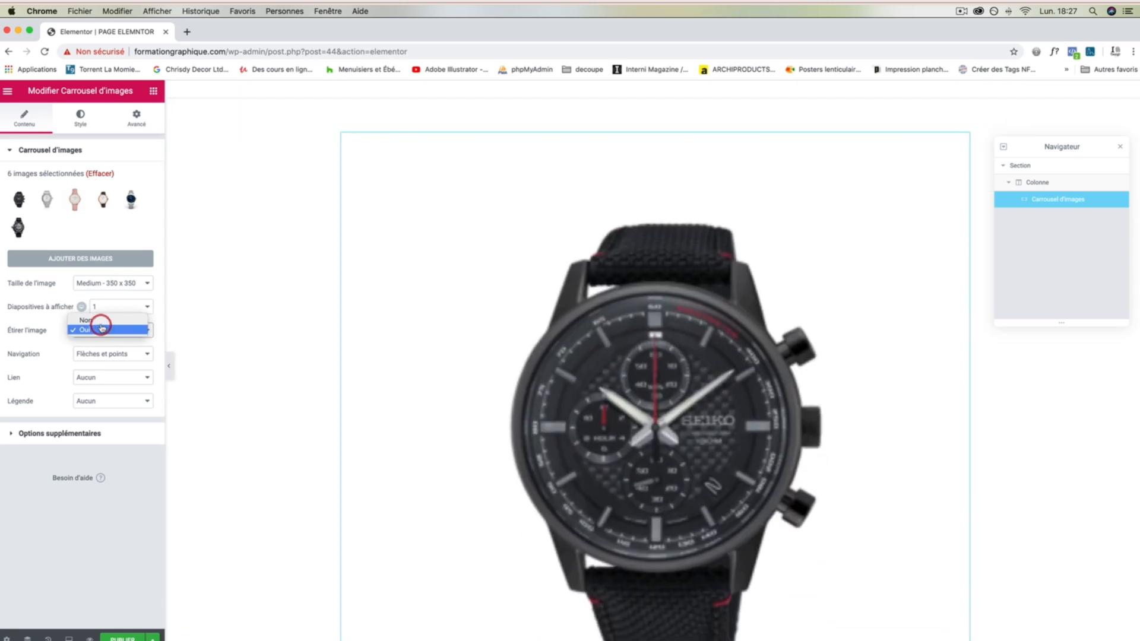
{"action": "left_click", "coordinate": [95, 320]}
Step: Set the carousel's navigation to Flèches
{"action": "left_click", "coordinate": [107, 354]}
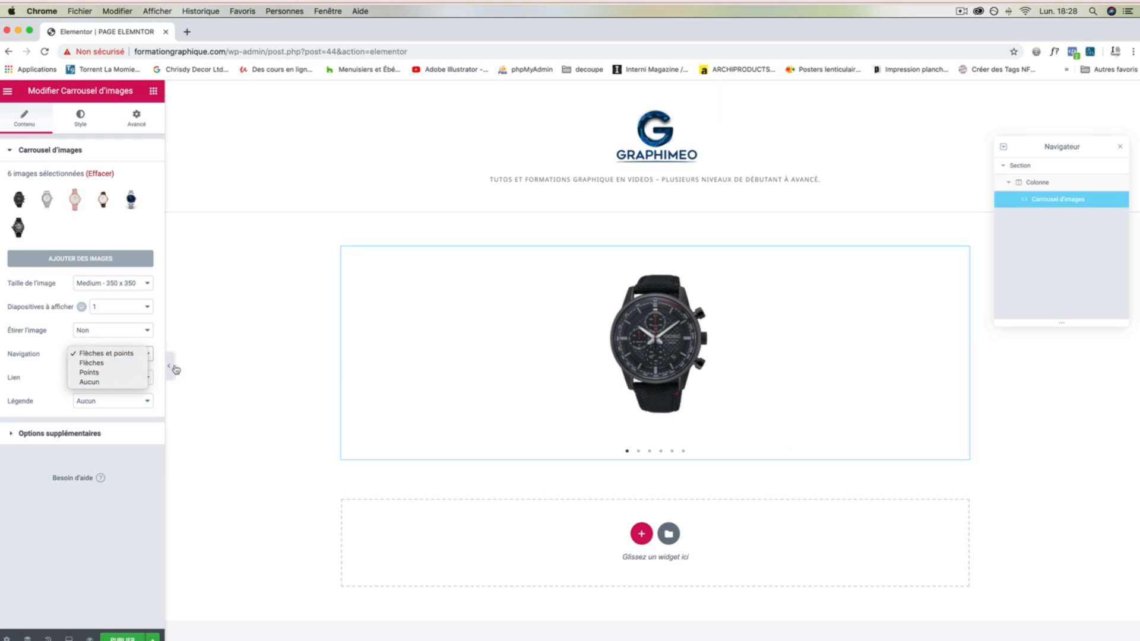
{"action": "left_click", "coordinate": [115, 363]}
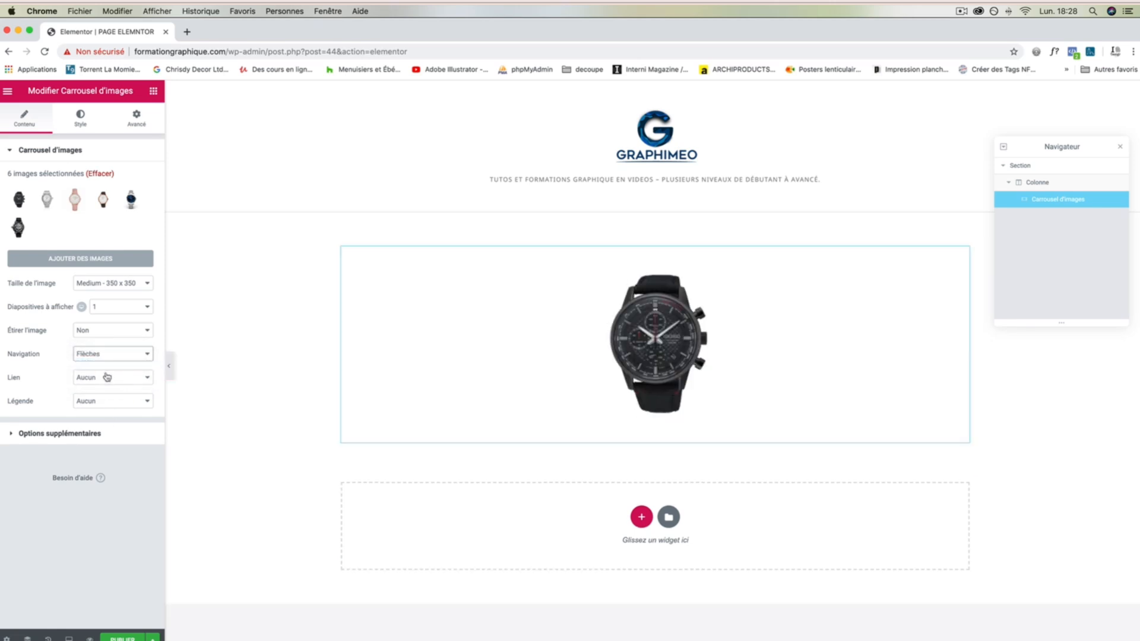
Step: Try Points and Aucun as the carousel's navigation, and set it to Flèches et points
{"action": "left_click", "coordinate": [107, 356]}
{"action": "left_click", "coordinate": [108, 364]}
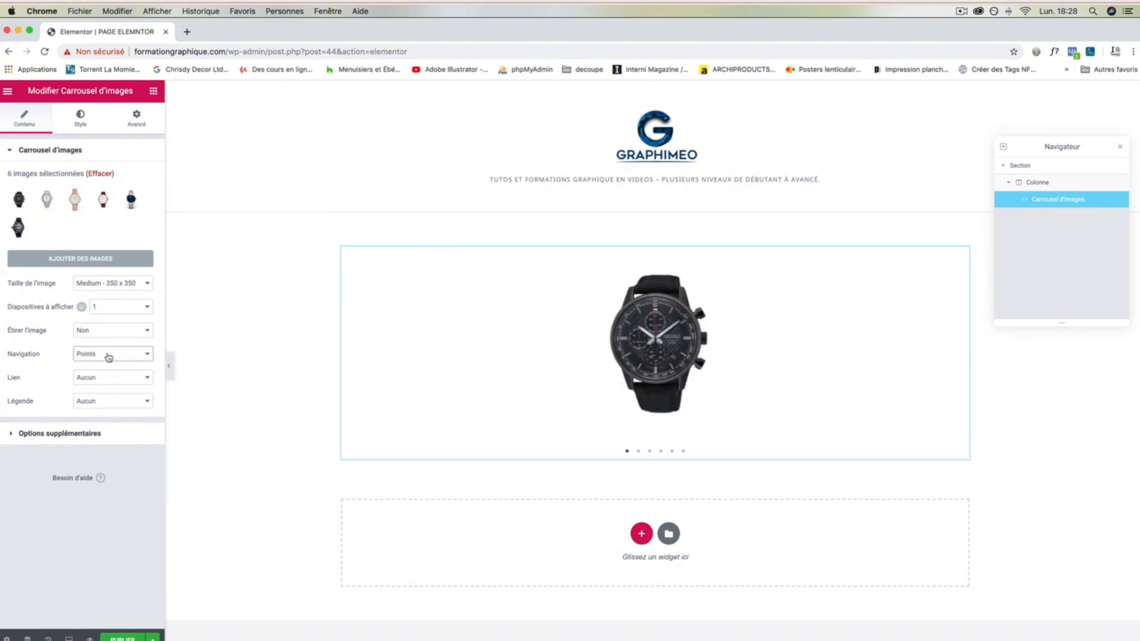
{"action": "left_click", "coordinate": [107, 358]}
{"action": "left_click", "coordinate": [108, 364]}
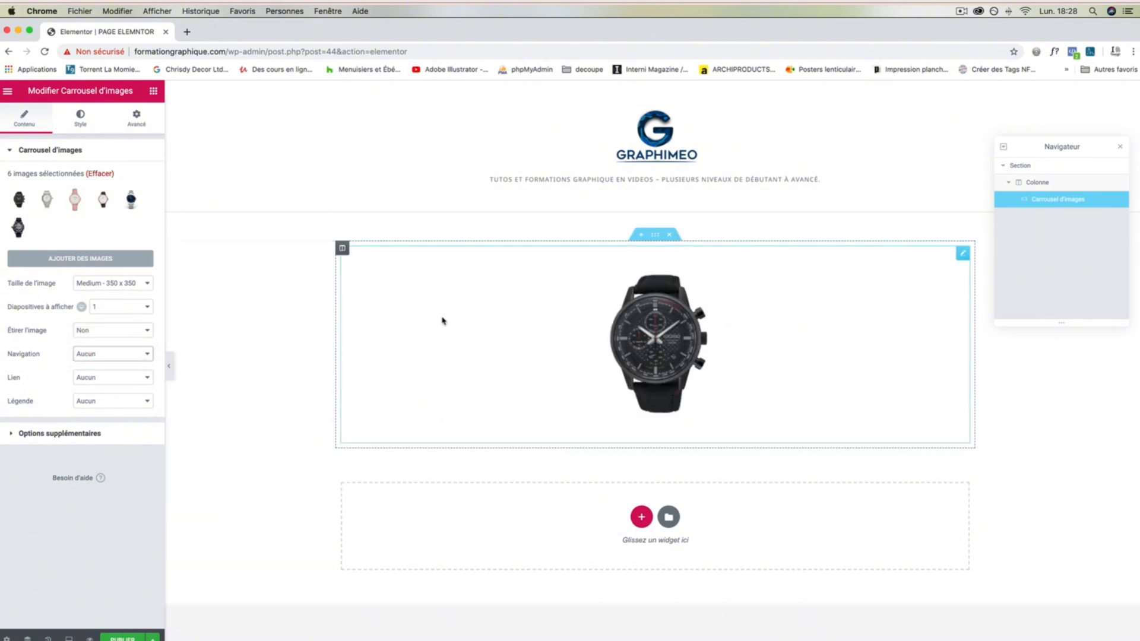
{"action": "left_click", "coordinate": [82, 357]}
{"action": "left_click", "coordinate": [88, 324]}
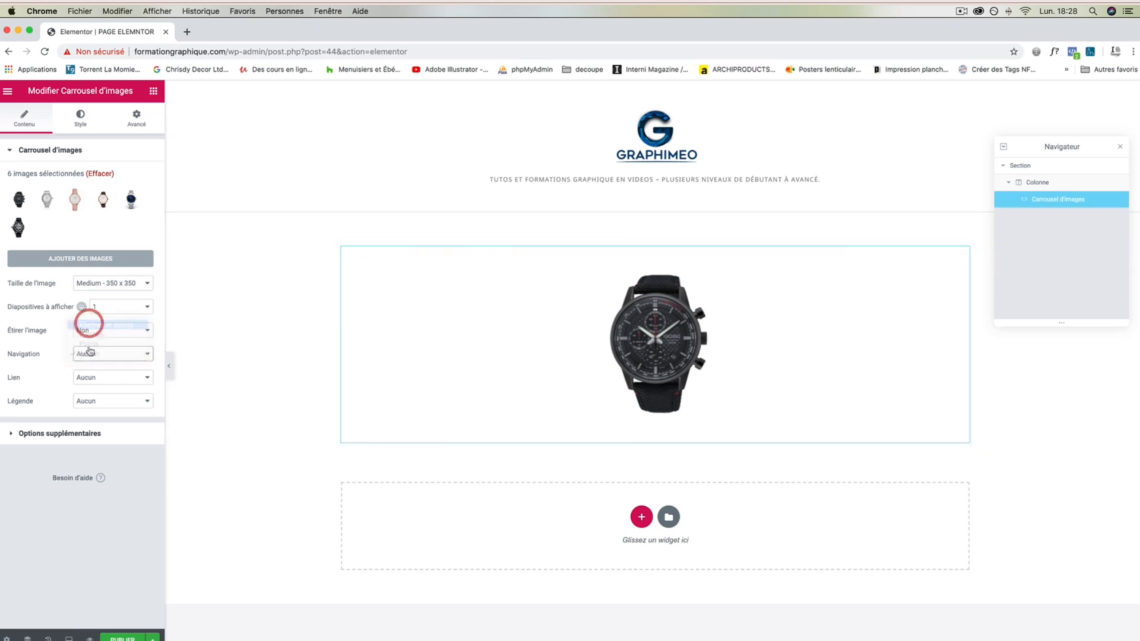
Step: Look over the link options, try Titre and Légende as the carousel caption, and set the caption to Description
{"action": "left_click", "coordinate": [89, 377]}
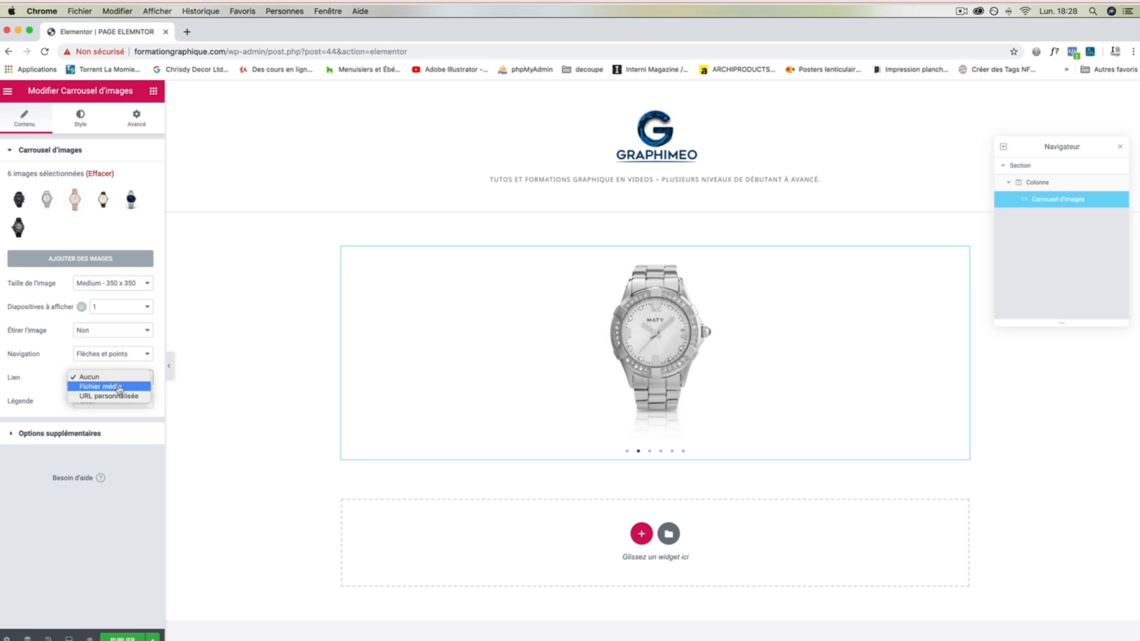
{"action": "left_click", "coordinate": [34, 388]}
{"action": "left_click", "coordinate": [101, 402]}
{"action": "left_click", "coordinate": [102, 410]}
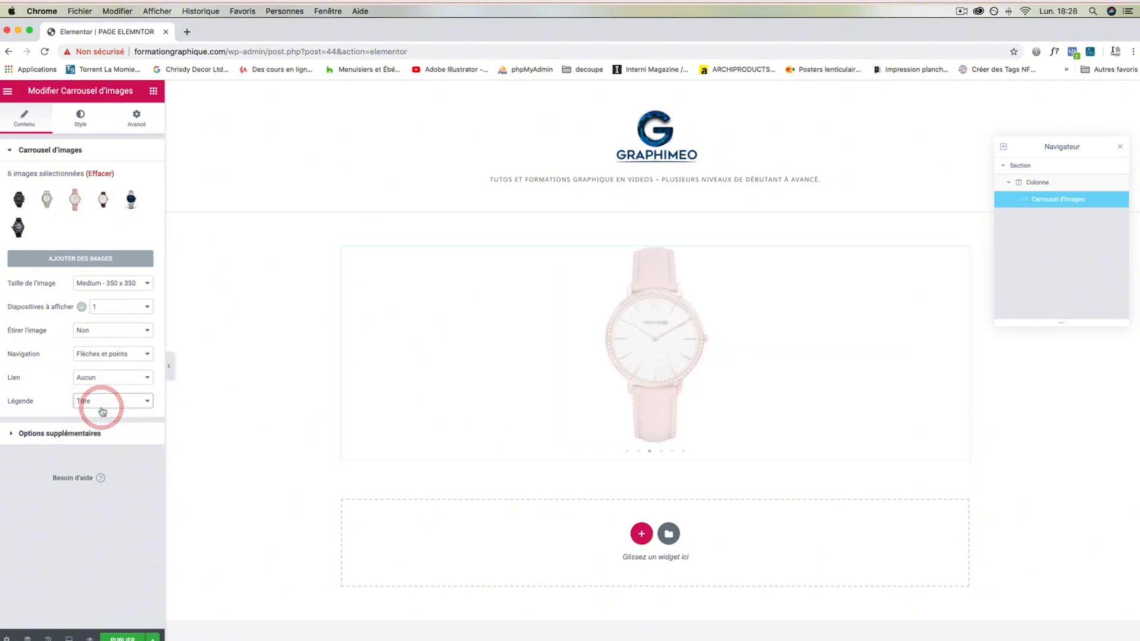
{"action": "left_click", "coordinate": [124, 405]}
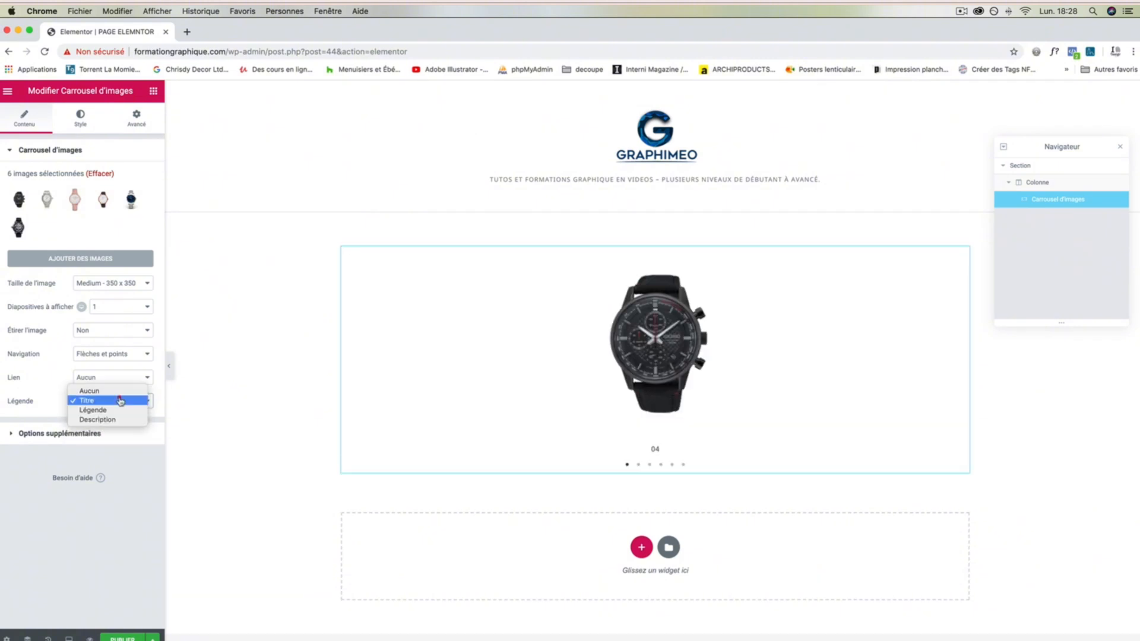
{"action": "left_click", "coordinate": [120, 409]}
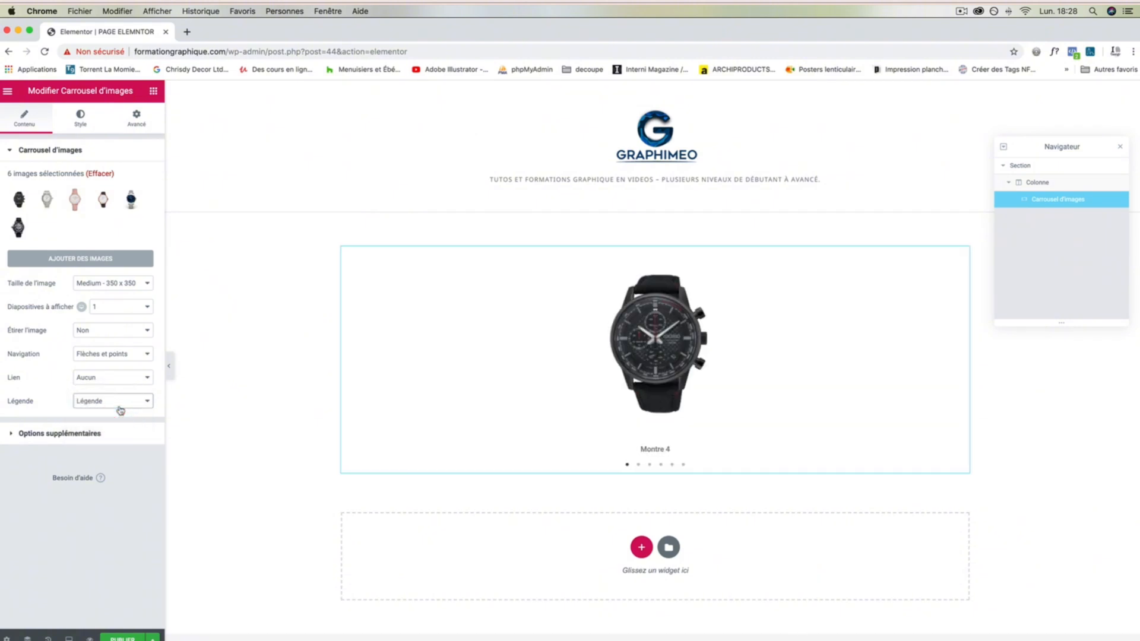
{"action": "left_click", "coordinate": [114, 404]}
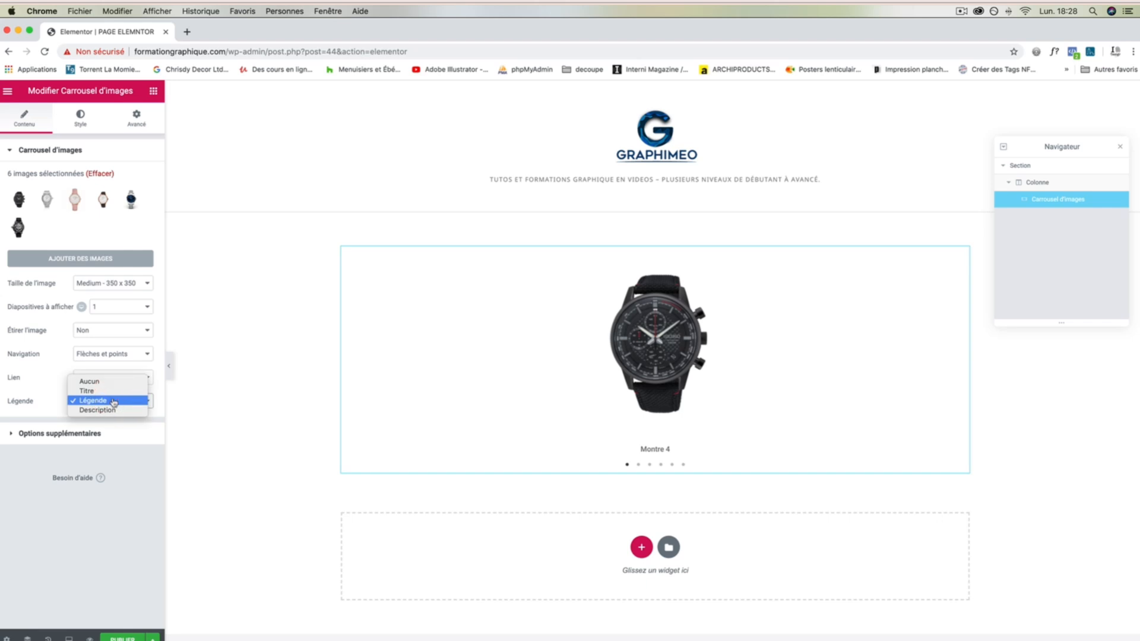
{"action": "left_click", "coordinate": [113, 409]}
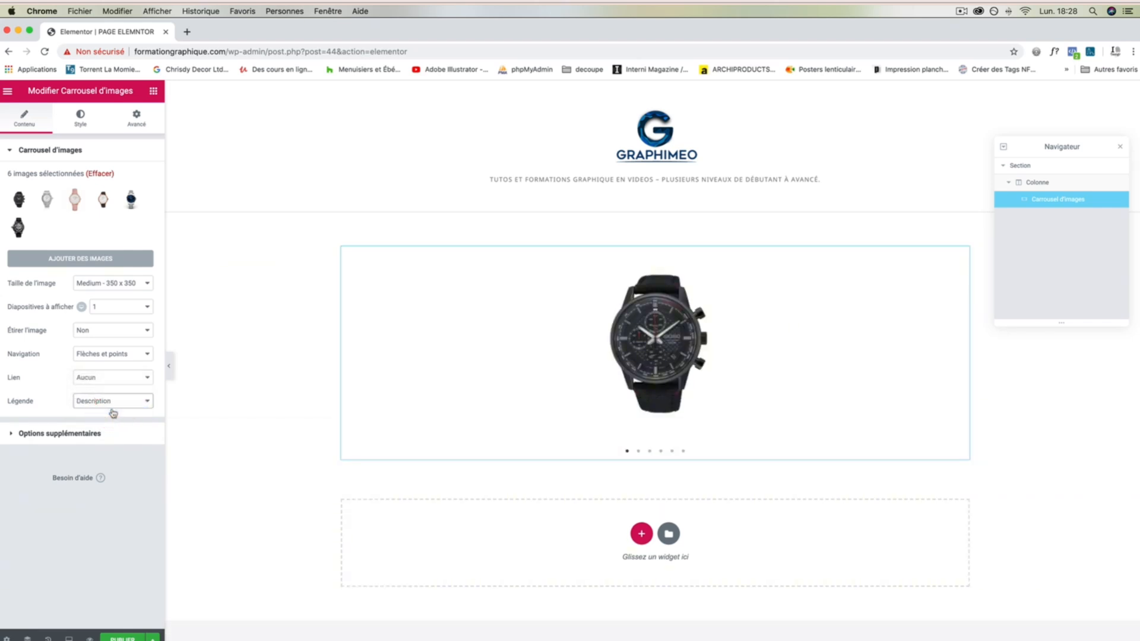
Step: Review the pause-on-hover and autoplay choices in the carousel's additional options, keeping Oui selected for both
{"action": "left_click", "coordinate": [10, 436]}
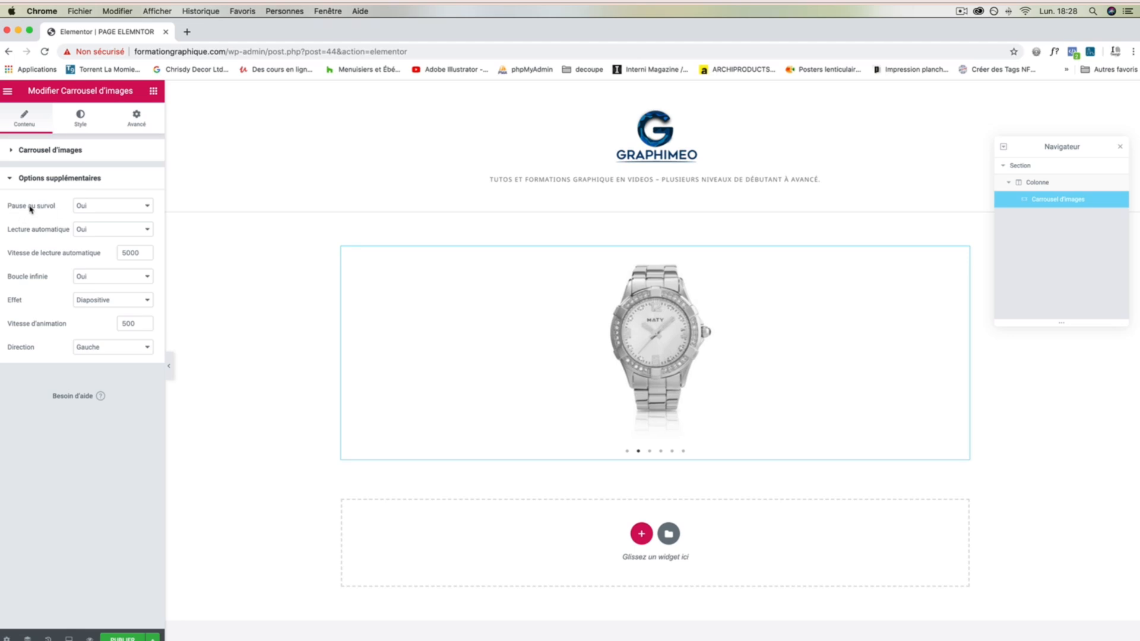
{"action": "left_click", "coordinate": [91, 206]}
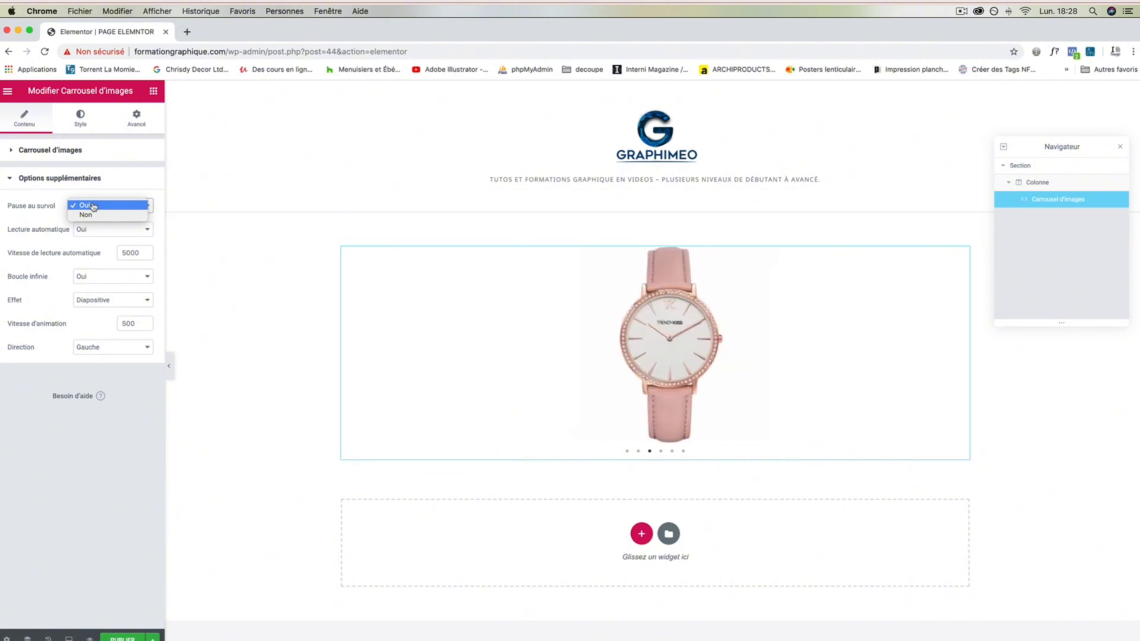
{"action": "left_click", "coordinate": [92, 206]}
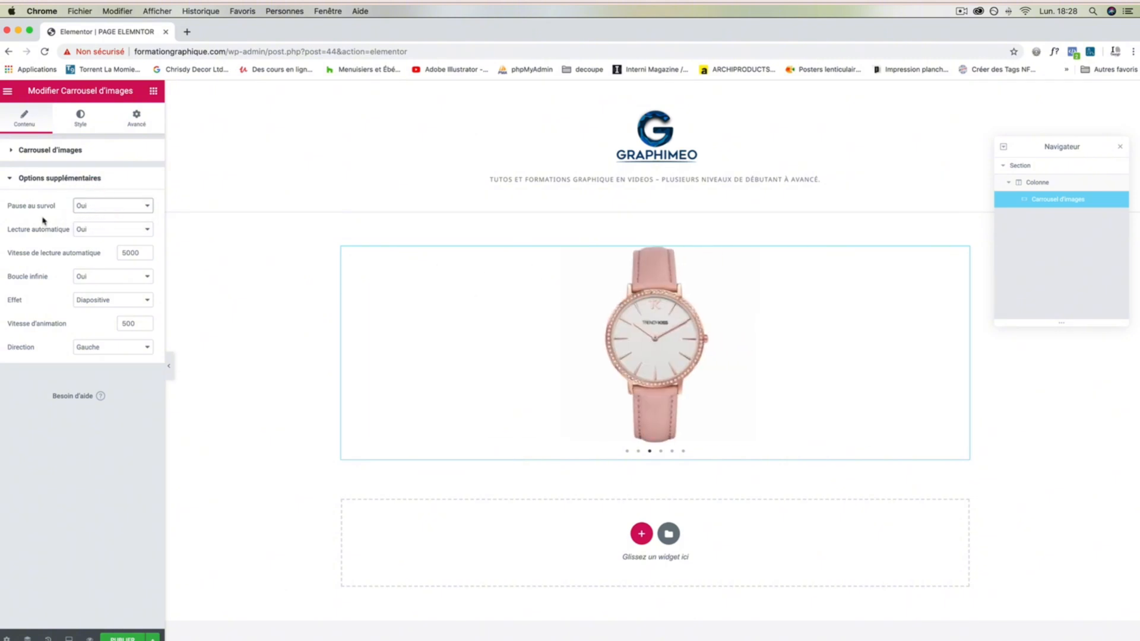
{"action": "left_click", "coordinate": [98, 225]}
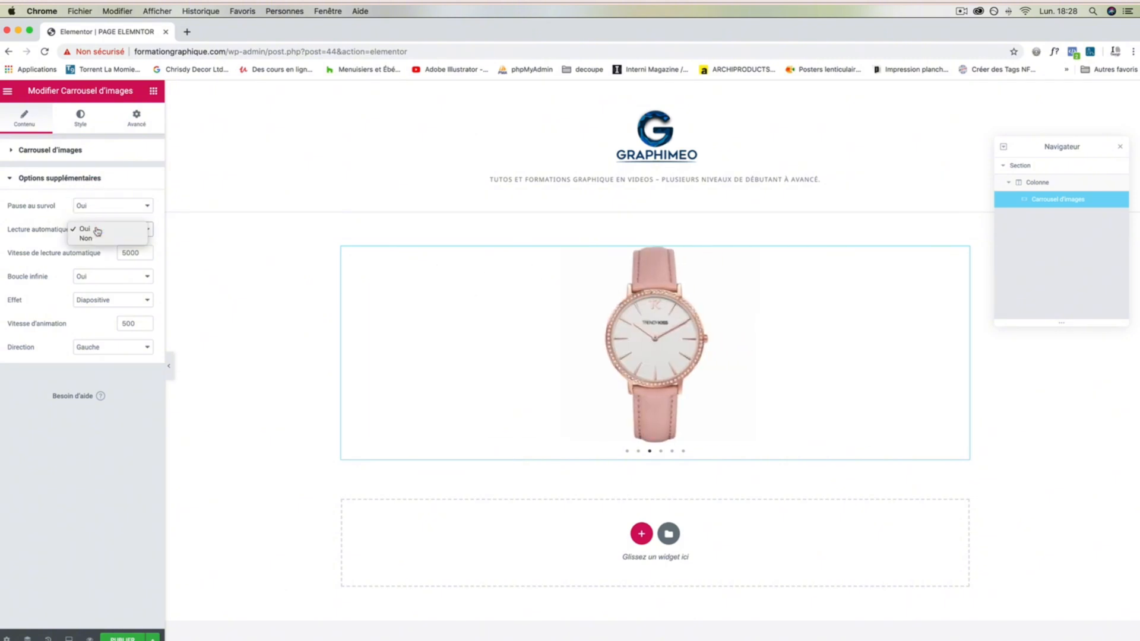
{"action": "left_click", "coordinate": [98, 230]}
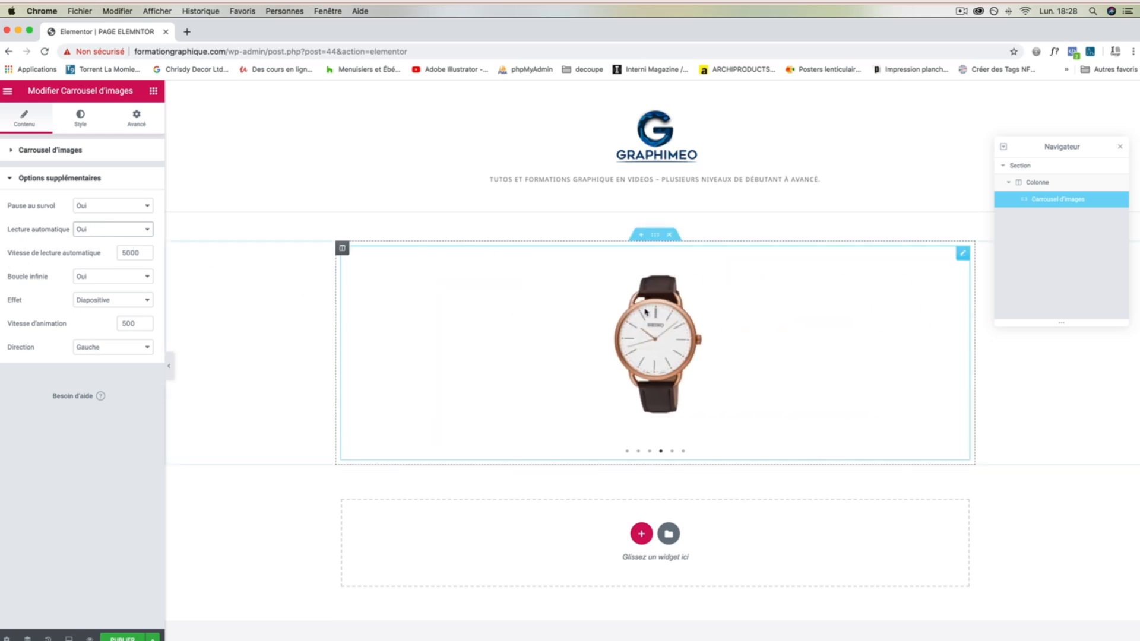
Step: Set the carousel's autoplay speed to 1009
{"action": "left_click", "coordinate": [144, 251]}
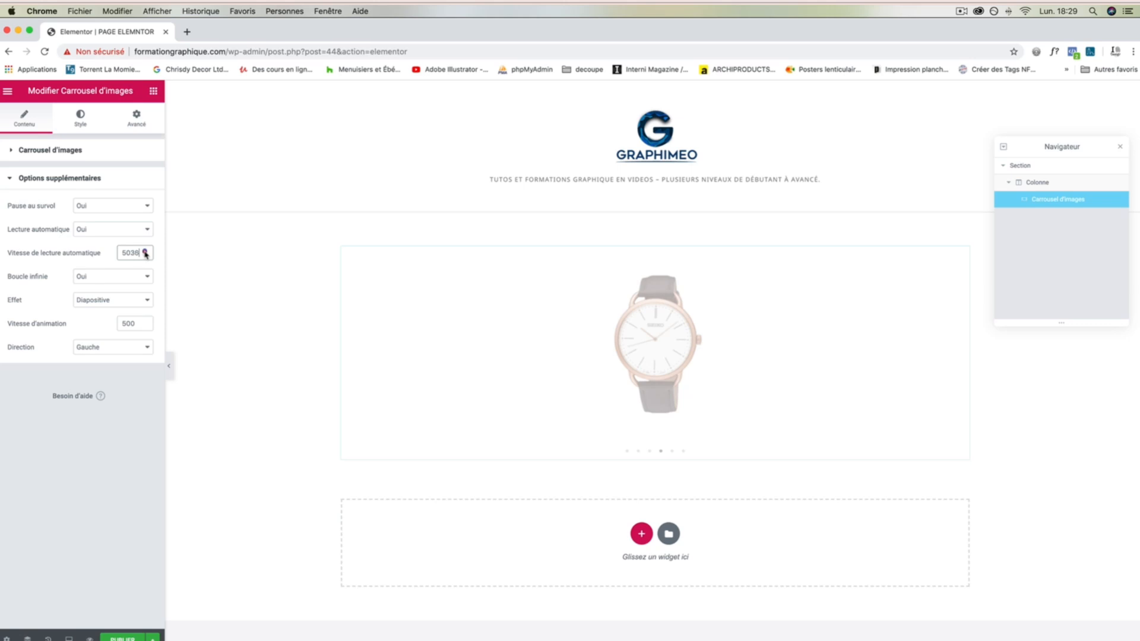
{"action": "left_click_drag", "start_coordinate": [141, 253], "coordinate": [111, 255]}
{"action": "type", "text": "1000"}
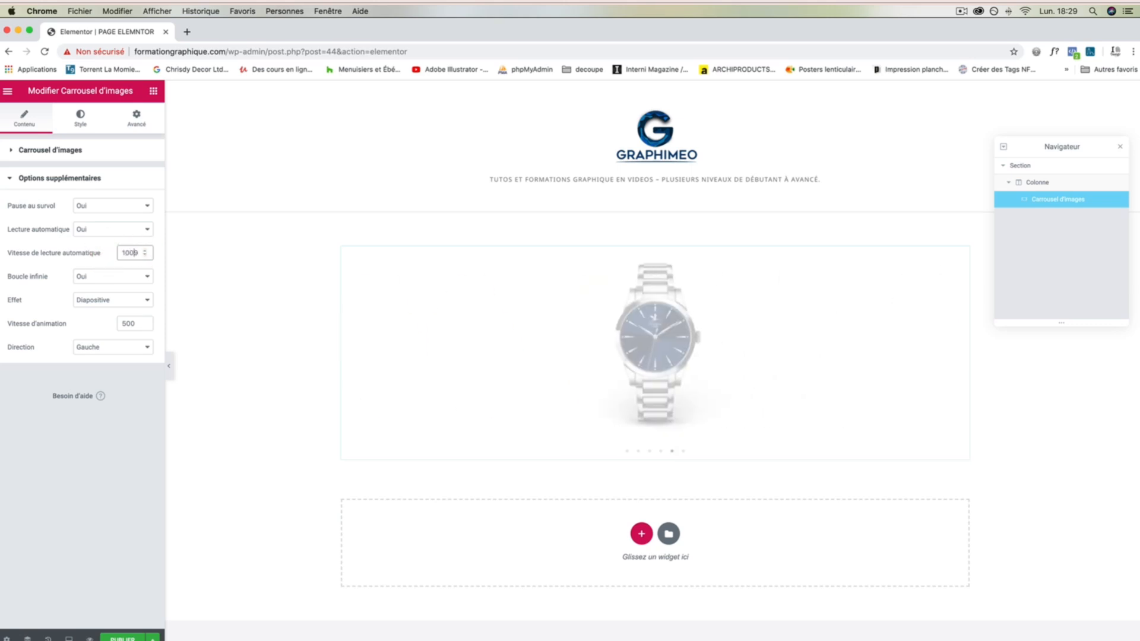
{"action": "key", "text": "Return"}
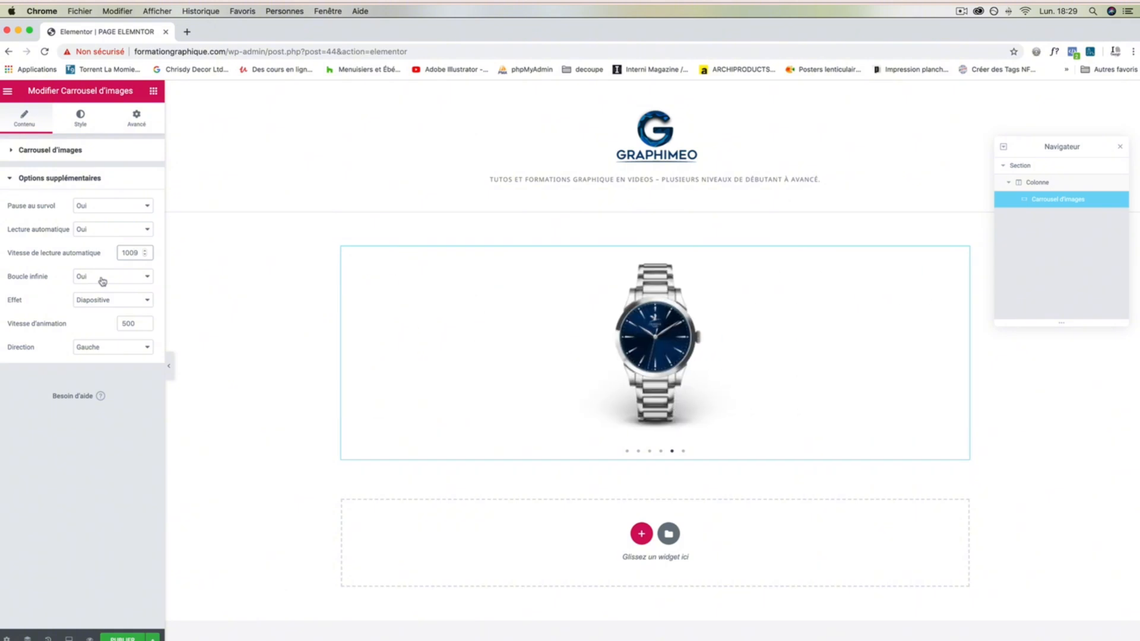
Step: Switch the carousel's transition effect to Fondu and raise the autoplay speed to 10090
{"action": "left_click", "coordinate": [102, 301]}
{"action": "left_click", "coordinate": [103, 310]}
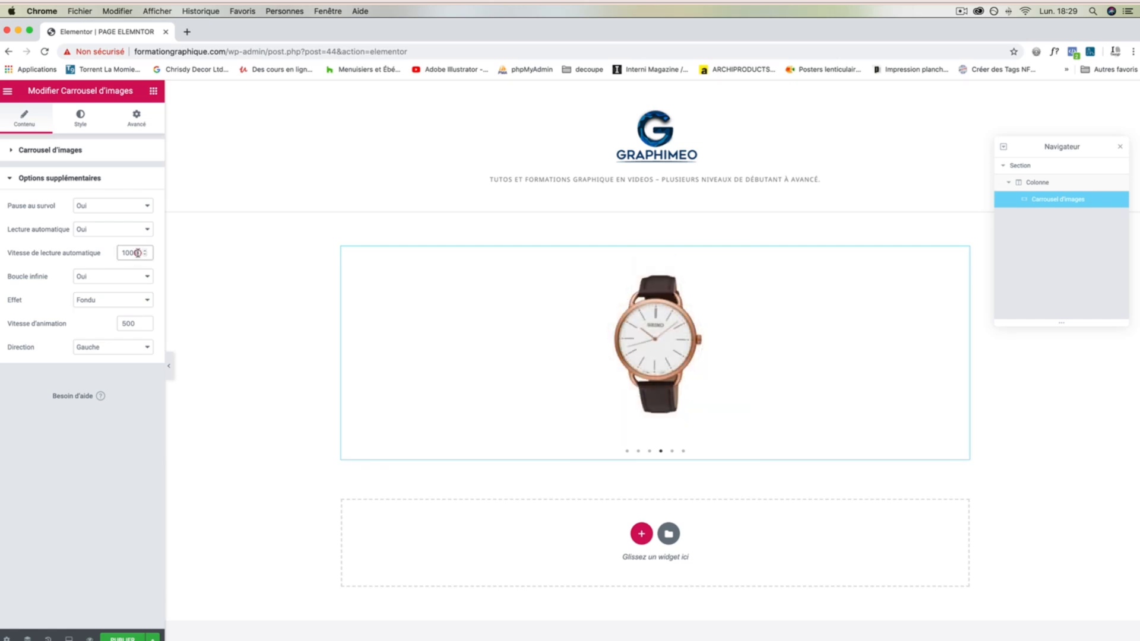
{"action": "type", "text": "0"}
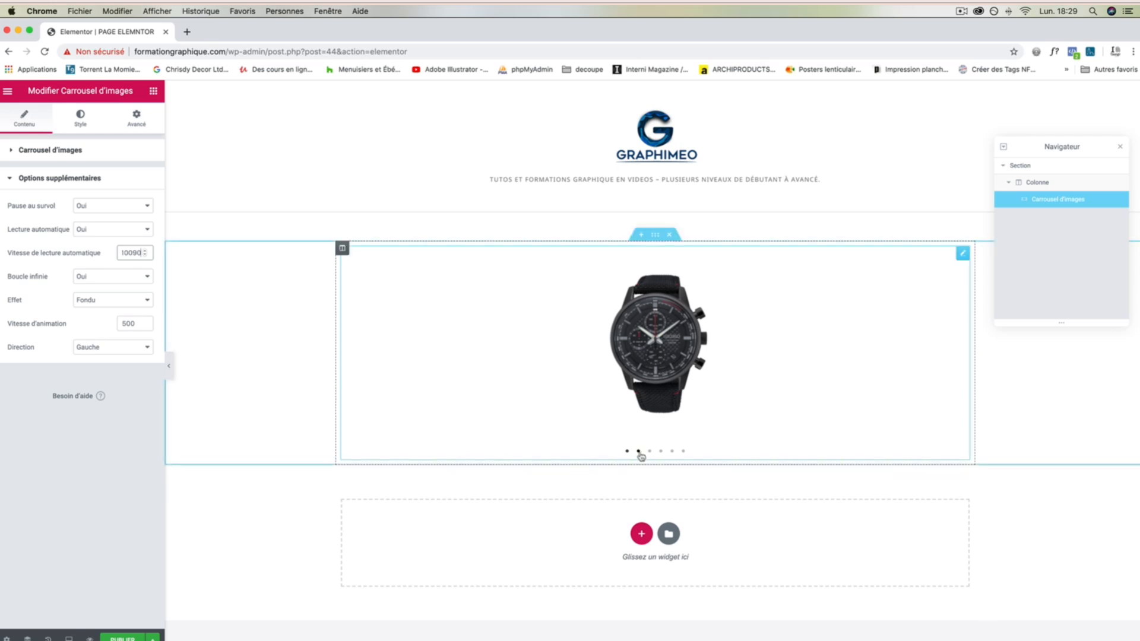
Step: Preview the fade transition by showing the fifth, fourth and third carousel slides in turn
{"action": "left_click", "coordinate": [670, 453]}
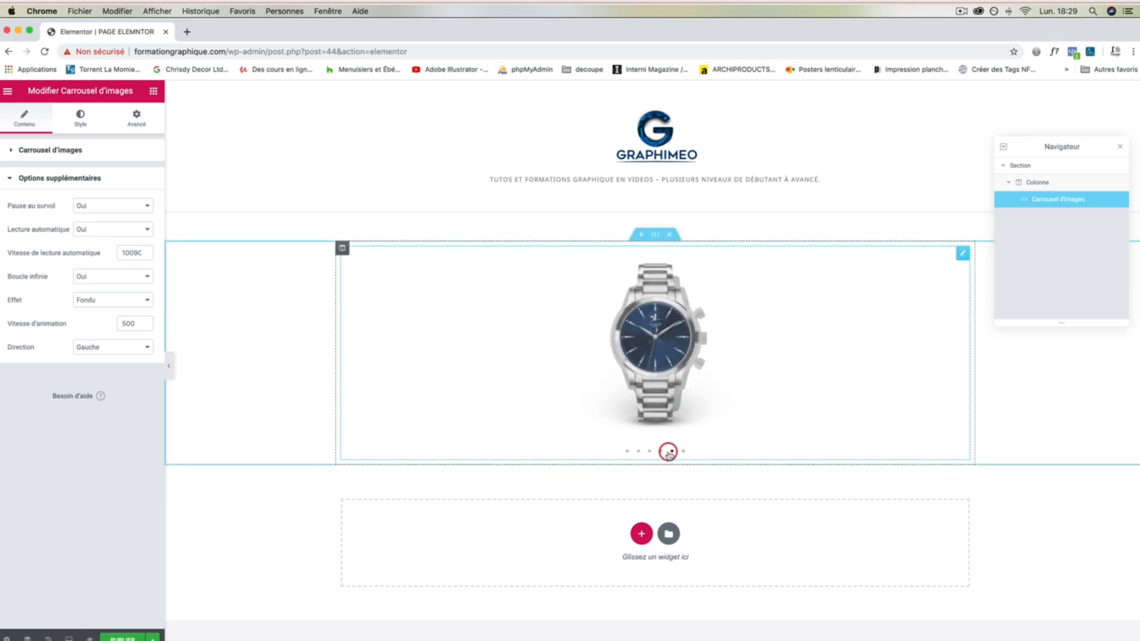
{"action": "left_click", "coordinate": [662, 451]}
{"action": "left_click", "coordinate": [650, 451]}
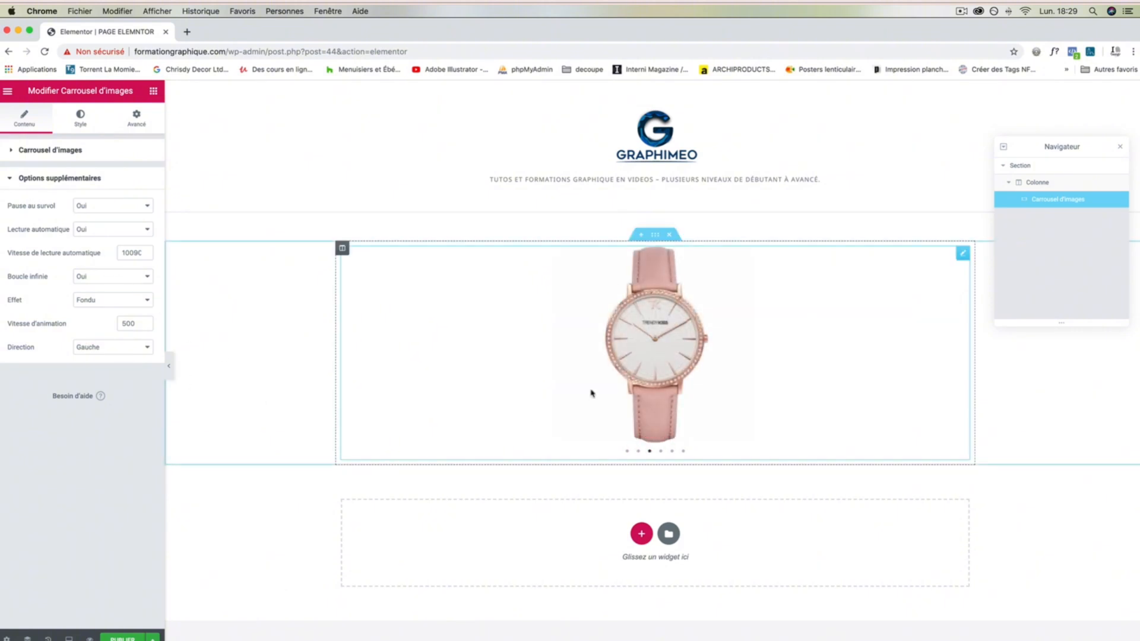
Step: Try an autoplay speed of 5 for the carousel
{"action": "left_click_drag", "start_coordinate": [124, 251], "coordinate": [161, 250]}
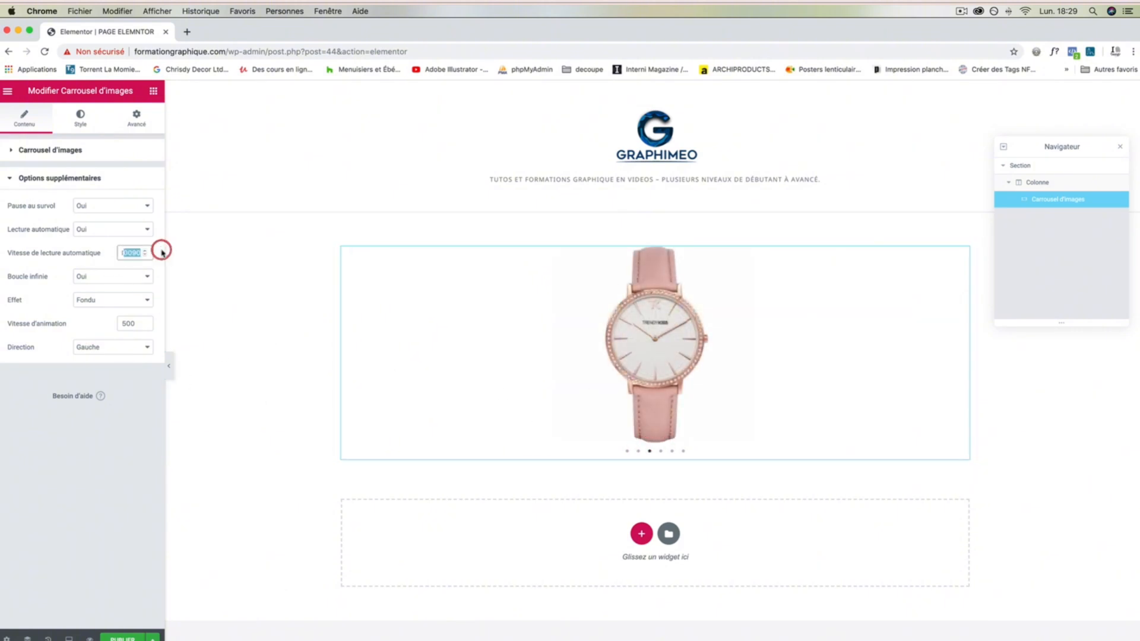
{"action": "key", "text": "BackSpace"}
{"action": "type", "text": "5"}
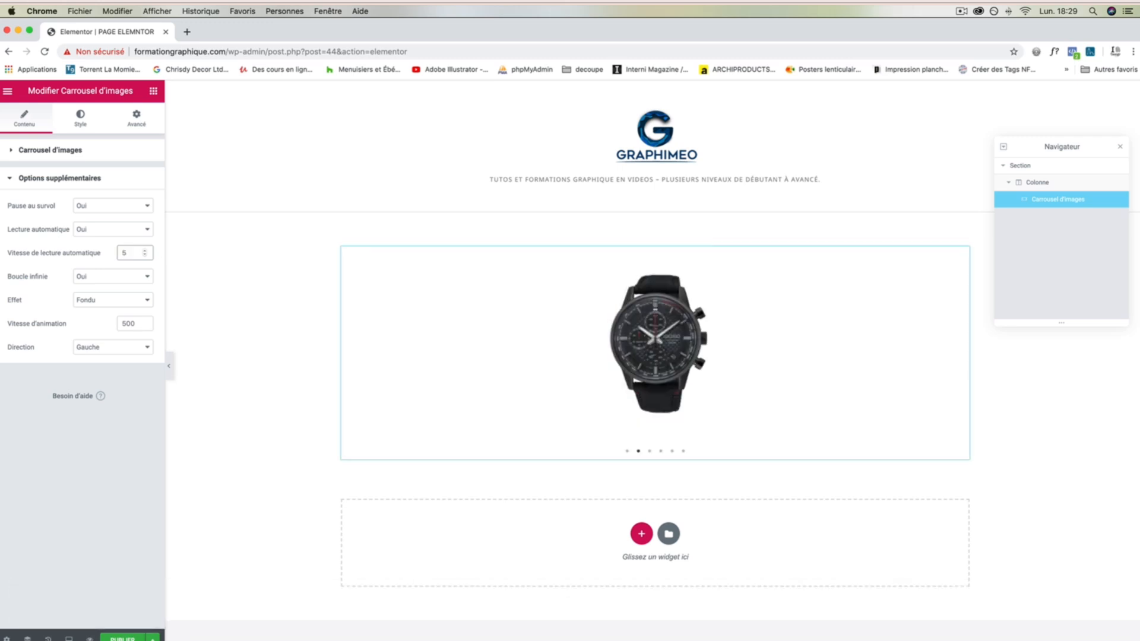
Step: Look over the choices available for the carousel's infinite loop and direction
{"action": "left_click", "coordinate": [118, 276]}
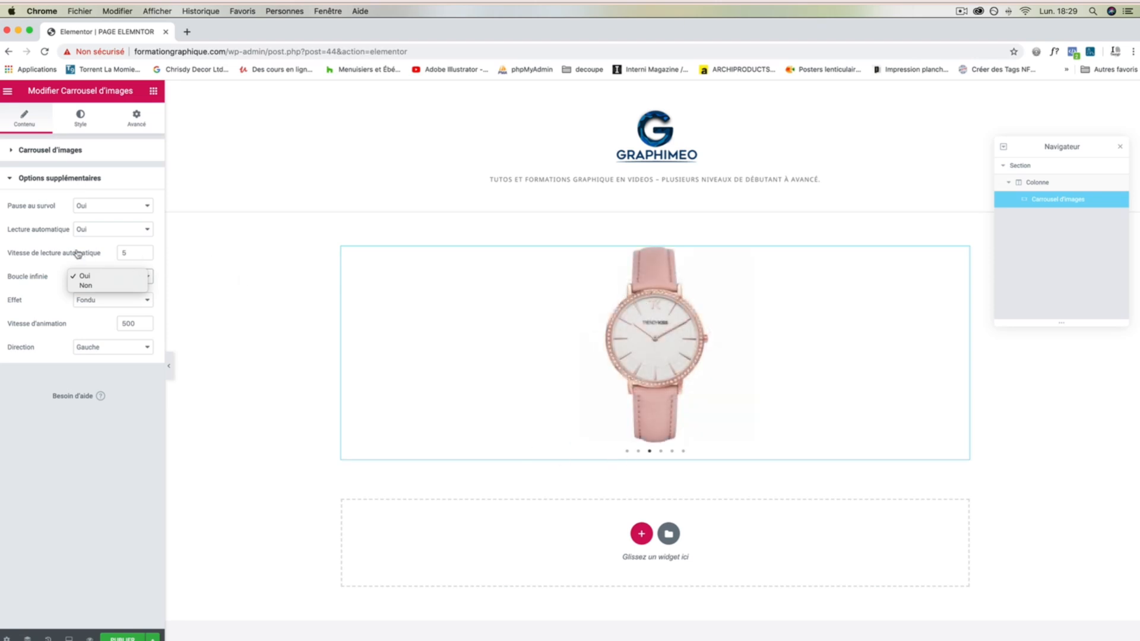
{"action": "left_click", "coordinate": [58, 260]}
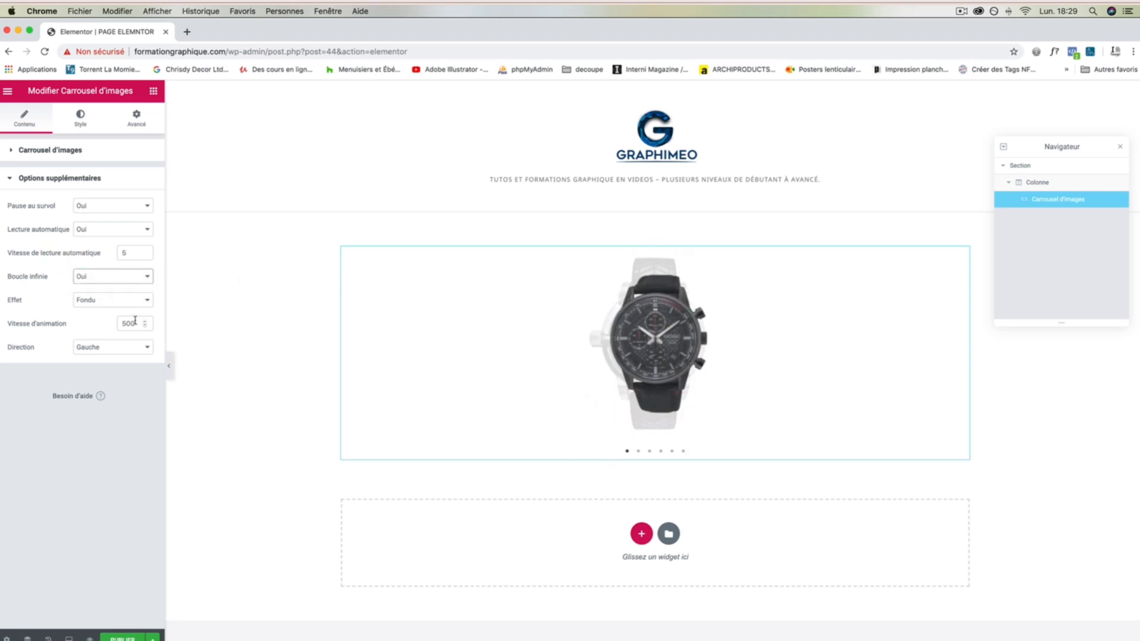
{"action": "left_click", "coordinate": [111, 348]}
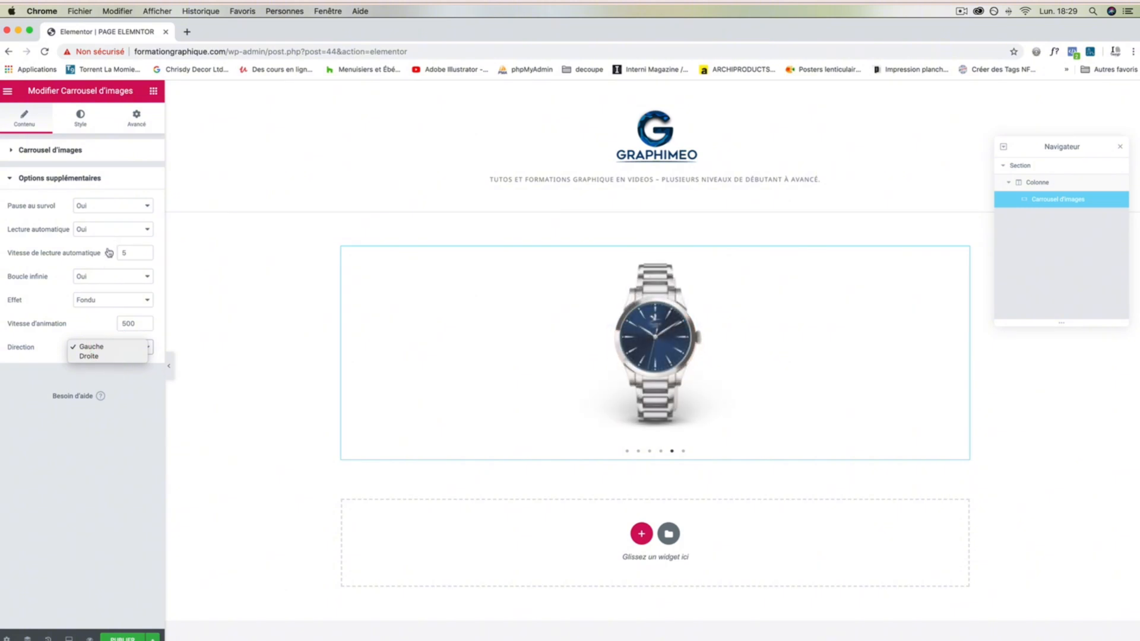
{"action": "left_click", "coordinate": [105, 302]}
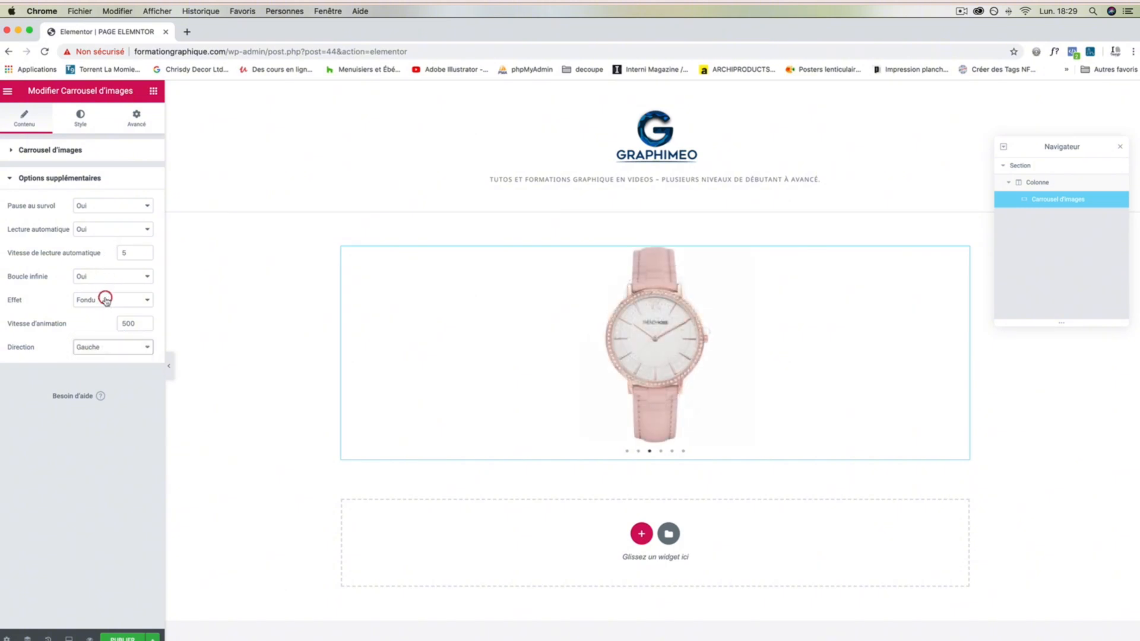
Step: Set the carousel's transition effect to Diapositive and its direction to Droite
{"action": "left_click", "coordinate": [105, 299]}
{"action": "left_click", "coordinate": [96, 290]}
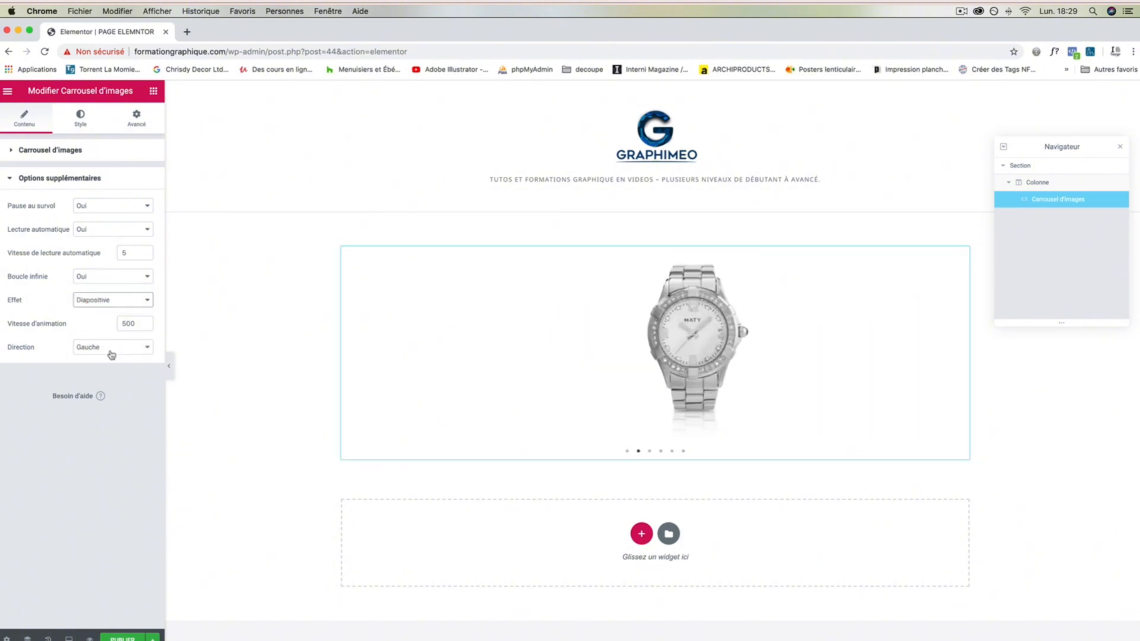
{"action": "left_click", "coordinate": [111, 354]}
{"action": "left_click", "coordinate": [112, 358]}
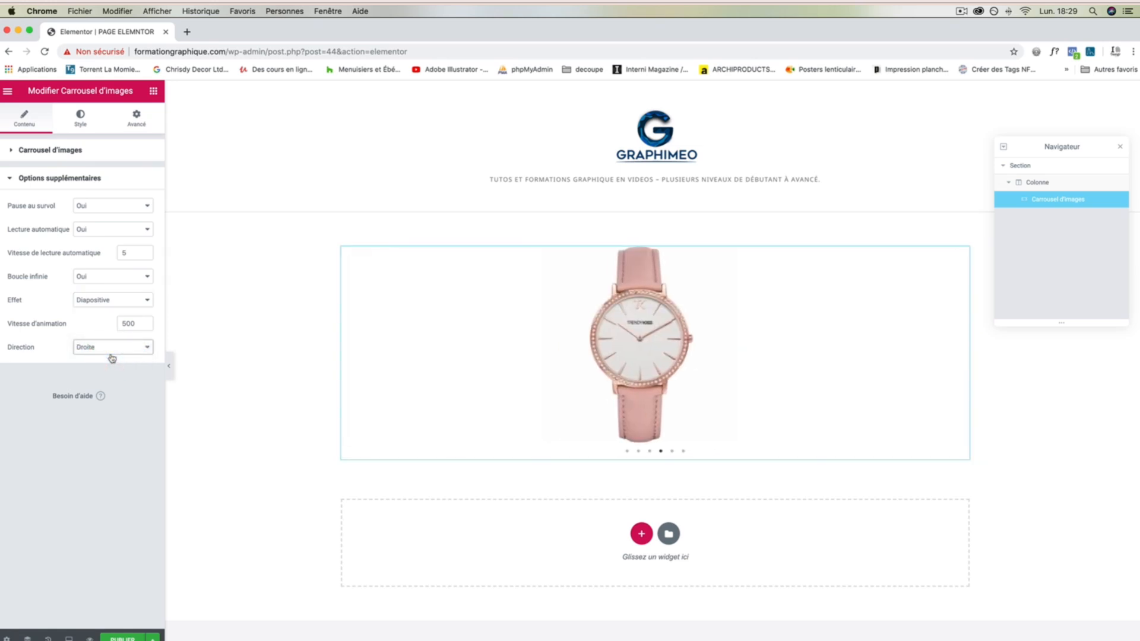
Step: Set the carousel's autoplay speed to 5000 and reopen the main Carrousel d'images settings
{"action": "left_click_drag", "start_coordinate": [130, 253], "coordinate": [113, 252]}
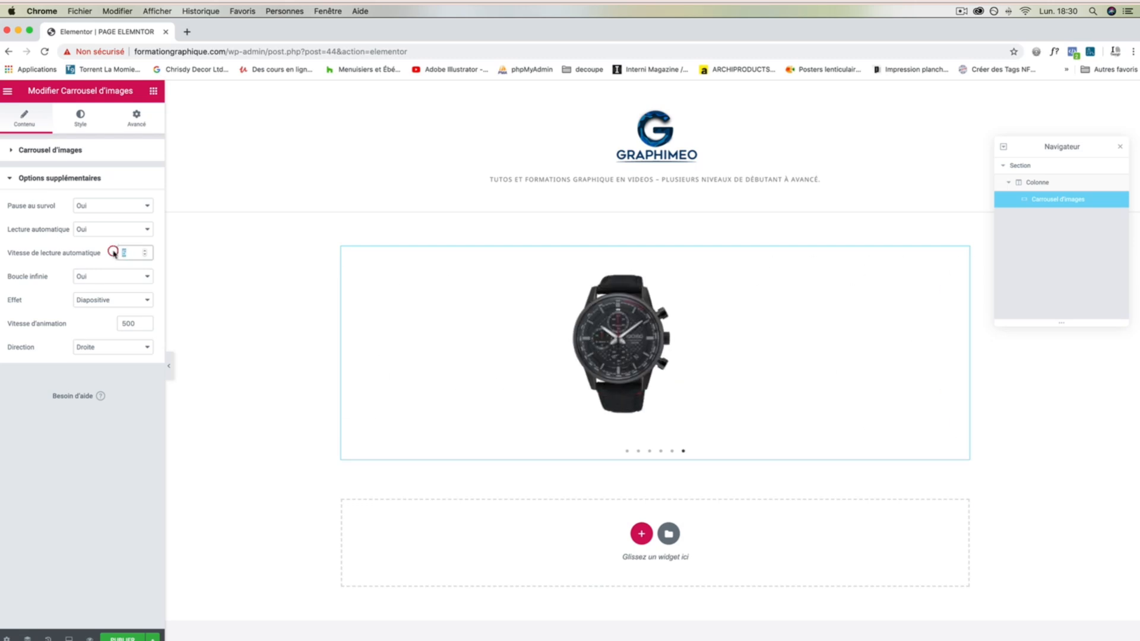
{"action": "type", "text": "5000"}
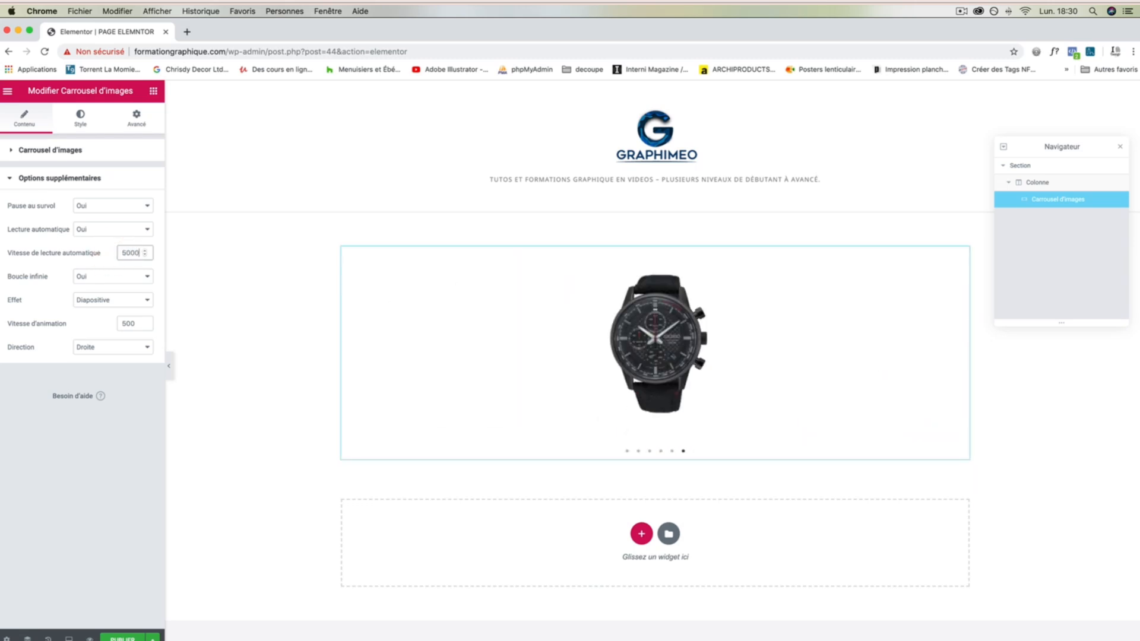
{"action": "left_click", "coordinate": [17, 179]}
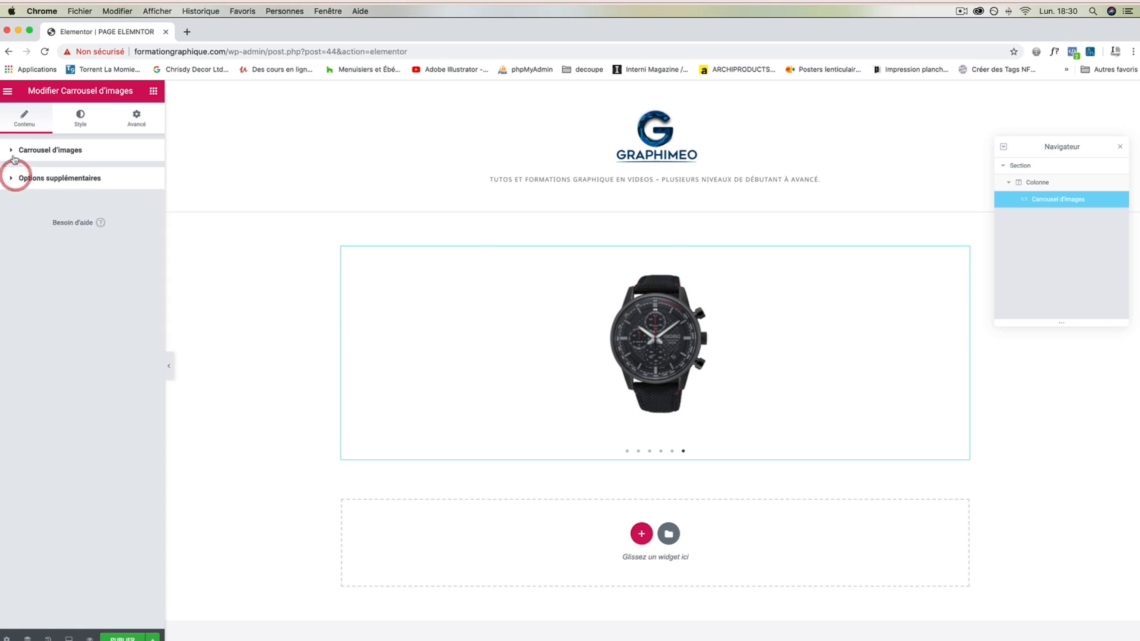
{"action": "left_click", "coordinate": [15, 150]}
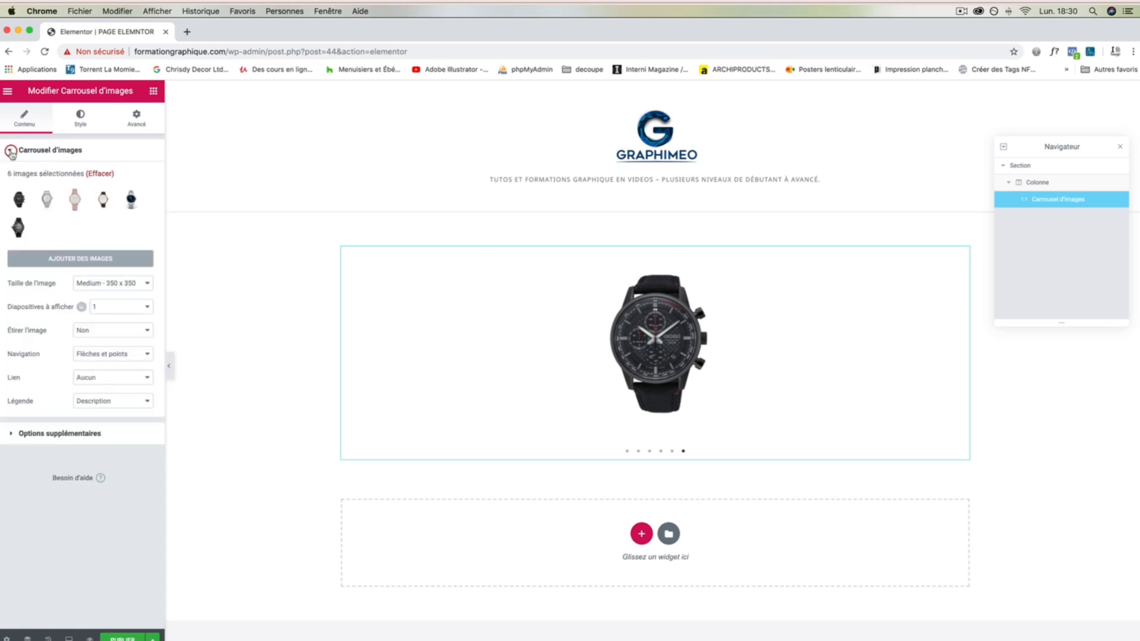
Step: Set the position of the carousel's navigation arrows to À l'extérieur in the style settings
{"action": "left_click", "coordinate": [81, 122]}
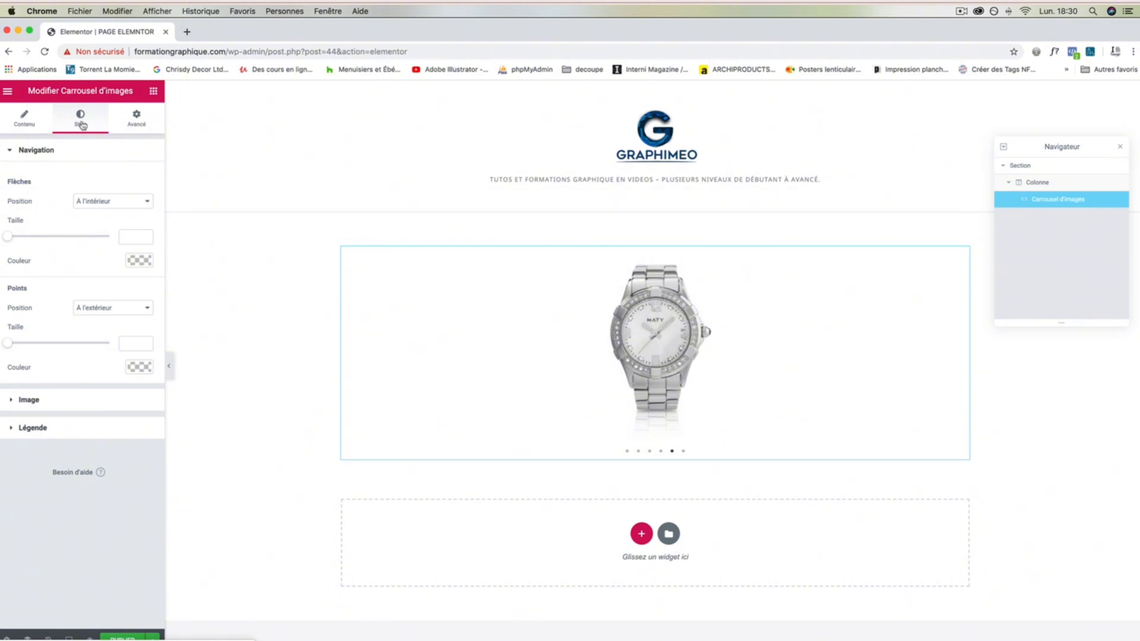
{"action": "left_click", "coordinate": [106, 201]}
{"action": "left_click", "coordinate": [108, 209]}
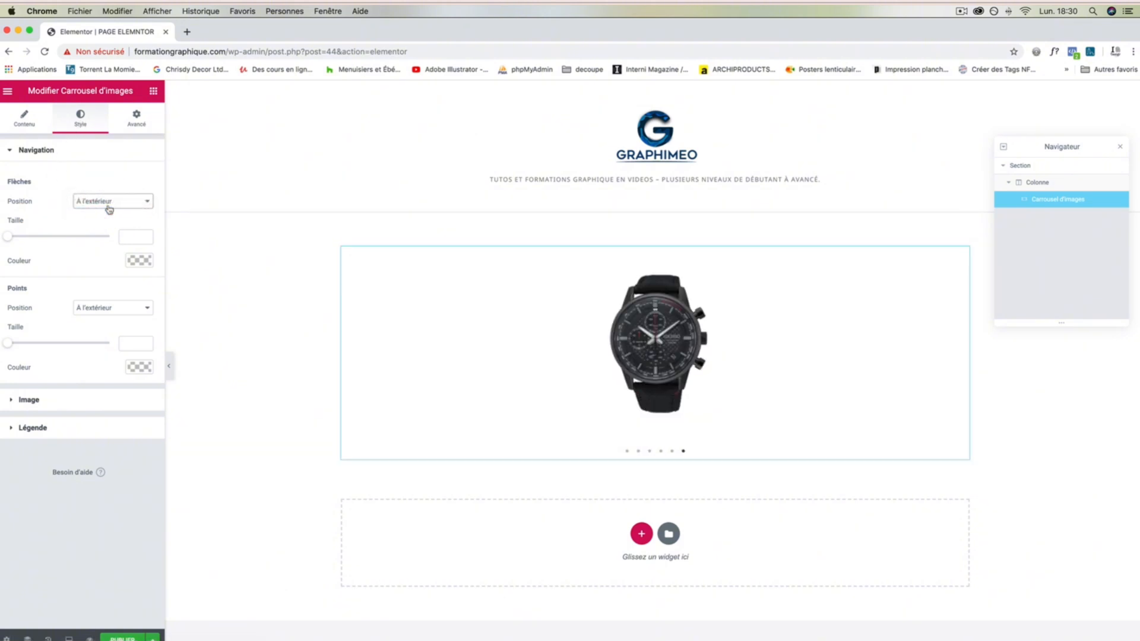
Step: Set the position of the carousel's navigation arrows to À l'intérieur and their size to 20
{"action": "left_click", "coordinate": [115, 206]}
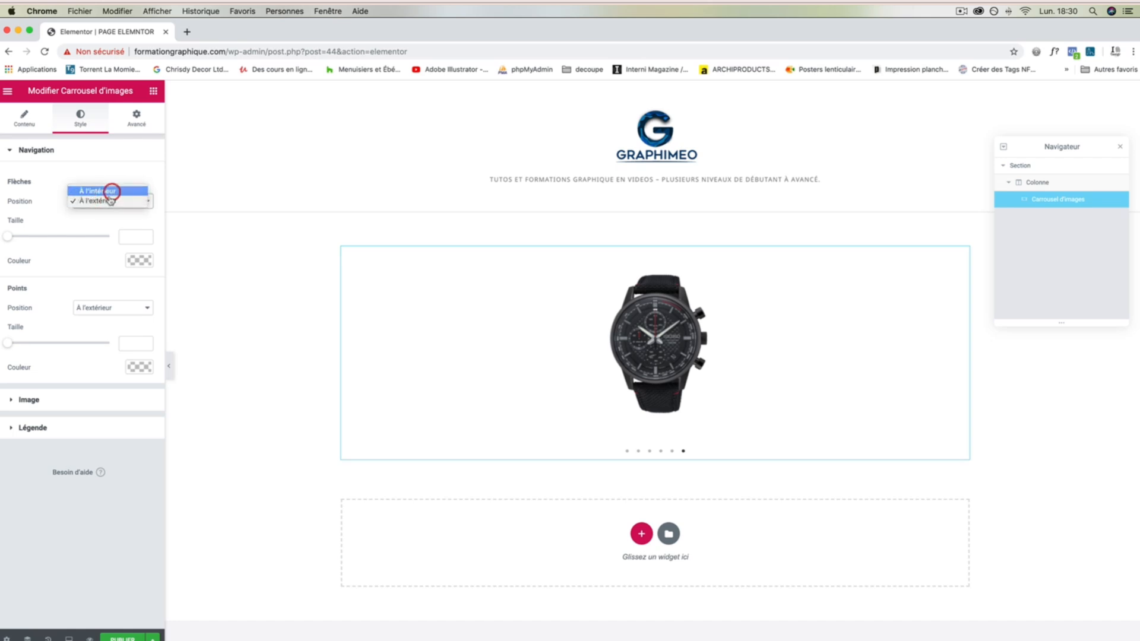
{"action": "left_click", "coordinate": [112, 188]}
{"action": "mouse_move", "coordinate": [8, 237]}
{"action": "left_mouse_down"}
{"action": "mouse_move", "coordinate": [26, 239]}
{"action": "mouse_move", "coordinate": [7, 237]}
{"action": "left_mouse_up"}
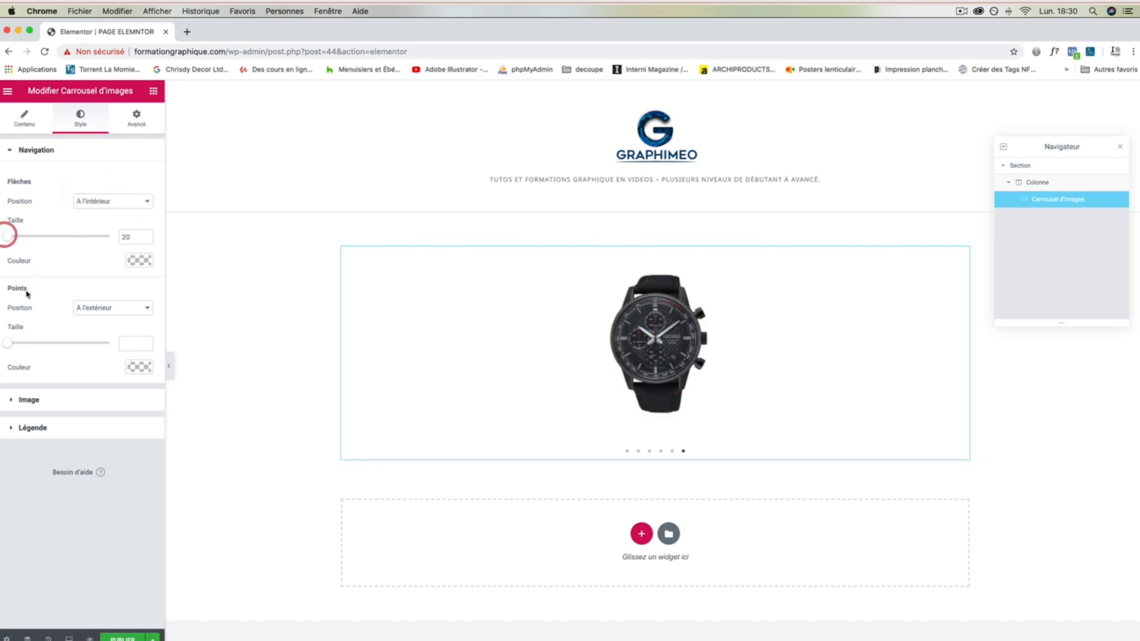
Step: Set the size of the carousel's navigation dots to 8, try À l'intérieur as their position, and return it to À l'extérieur
{"action": "left_click_drag", "start_coordinate": [19, 343], "coordinate": [72, 338]}
{"action": "left_click", "coordinate": [91, 310]}
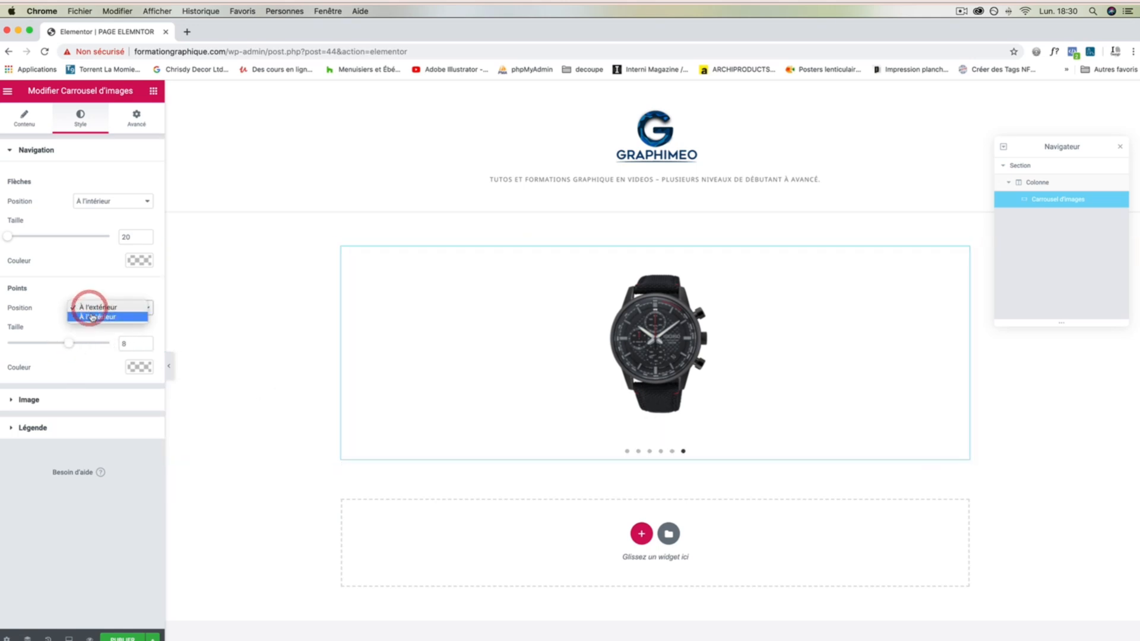
{"action": "left_click", "coordinate": [92, 317]}
{"action": "left_click", "coordinate": [92, 317]}
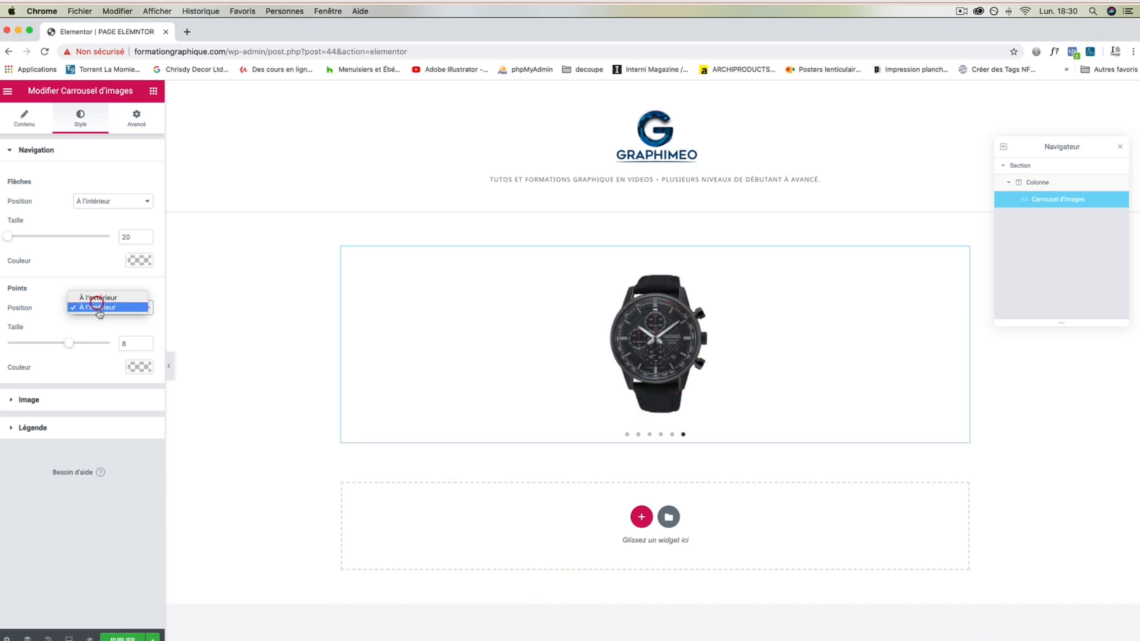
{"action": "left_click", "coordinate": [89, 297]}
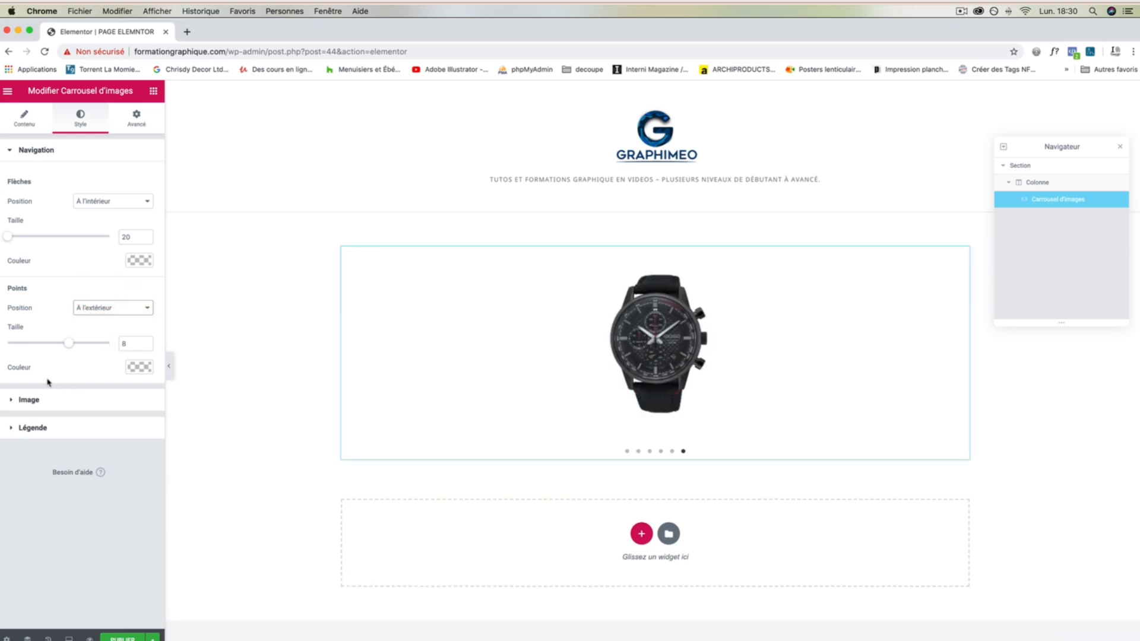
Step: Colour the carousel's navigation dots with the light green preset swatch
{"action": "left_click", "coordinate": [133, 366]}
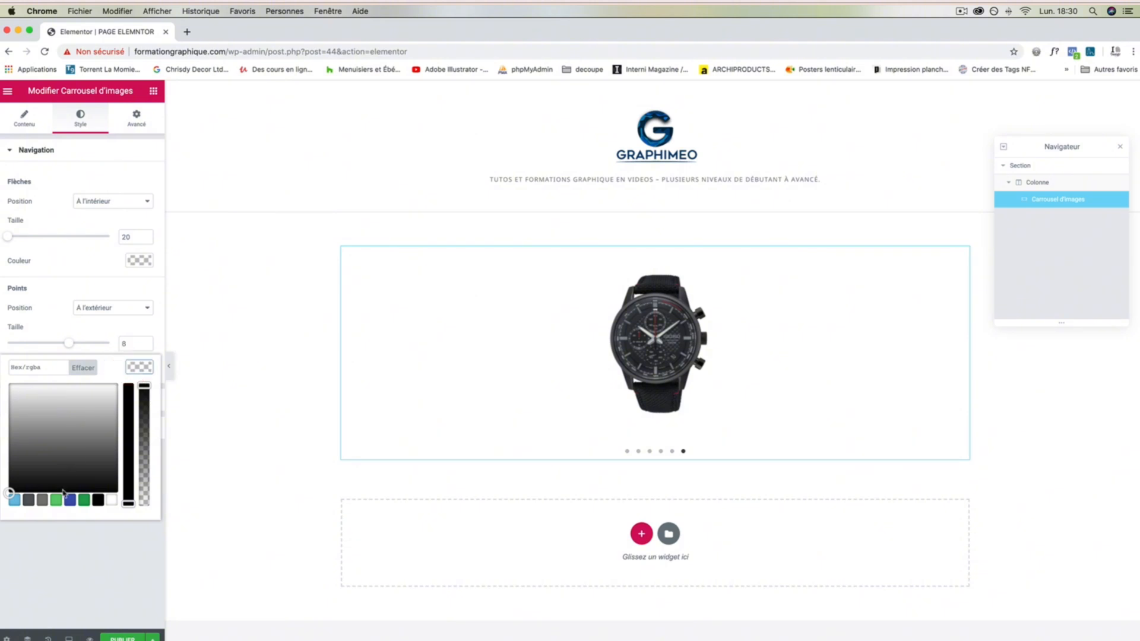
{"action": "left_click", "coordinate": [56, 500]}
{"action": "left_click", "coordinate": [77, 327]}
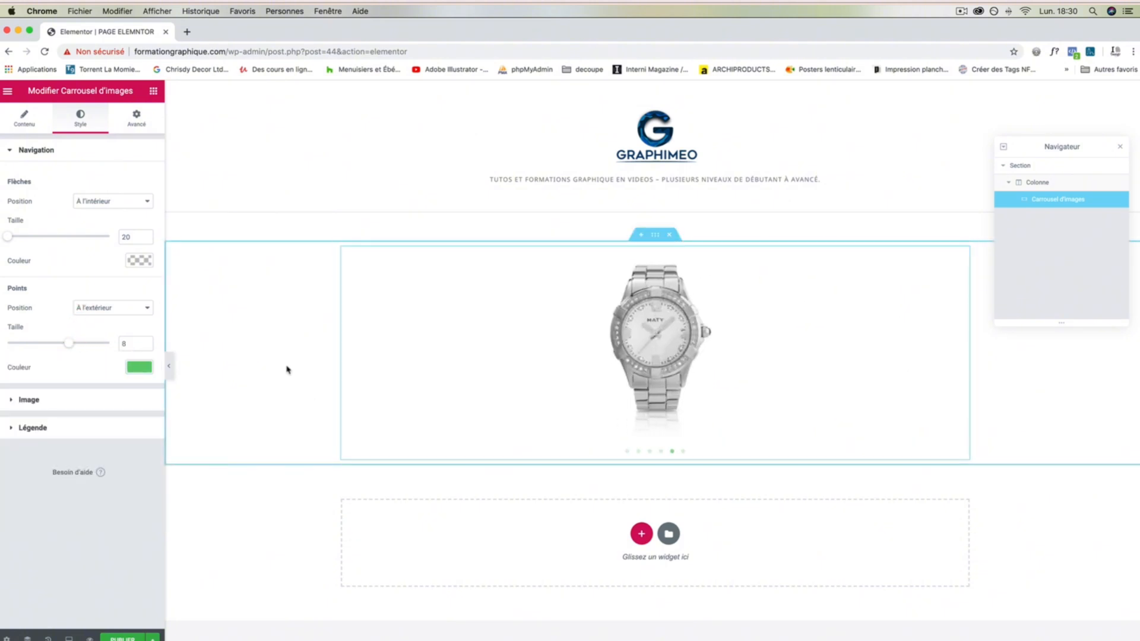
Step: Look over the carousel's image border types and its caption style settings
{"action": "left_click", "coordinate": [11, 401]}
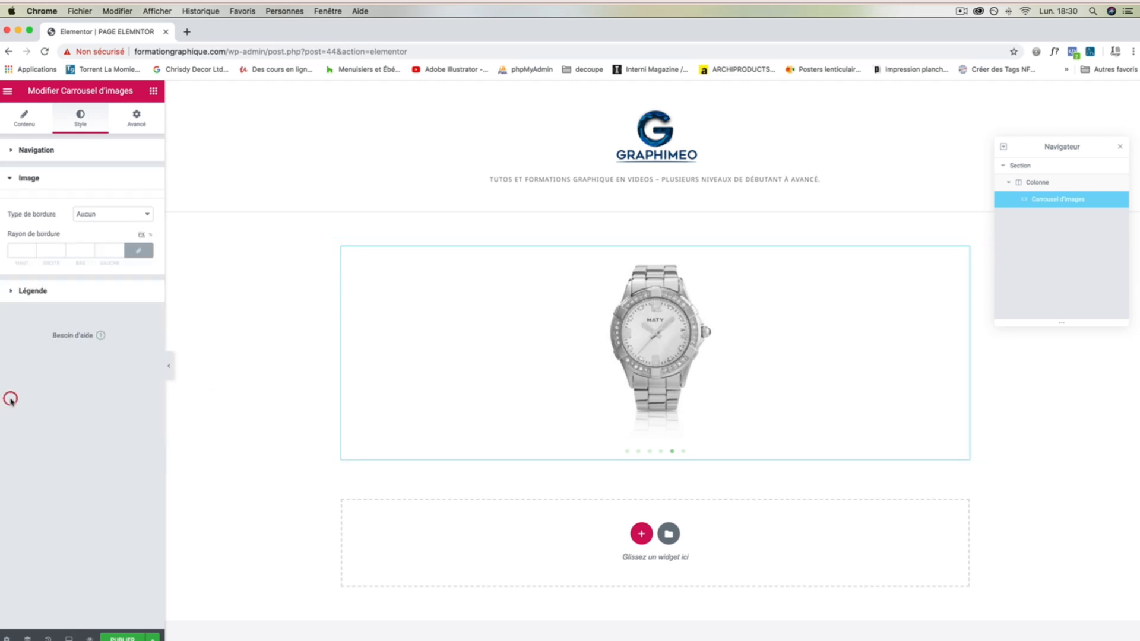
{"action": "left_click", "coordinate": [99, 219]}
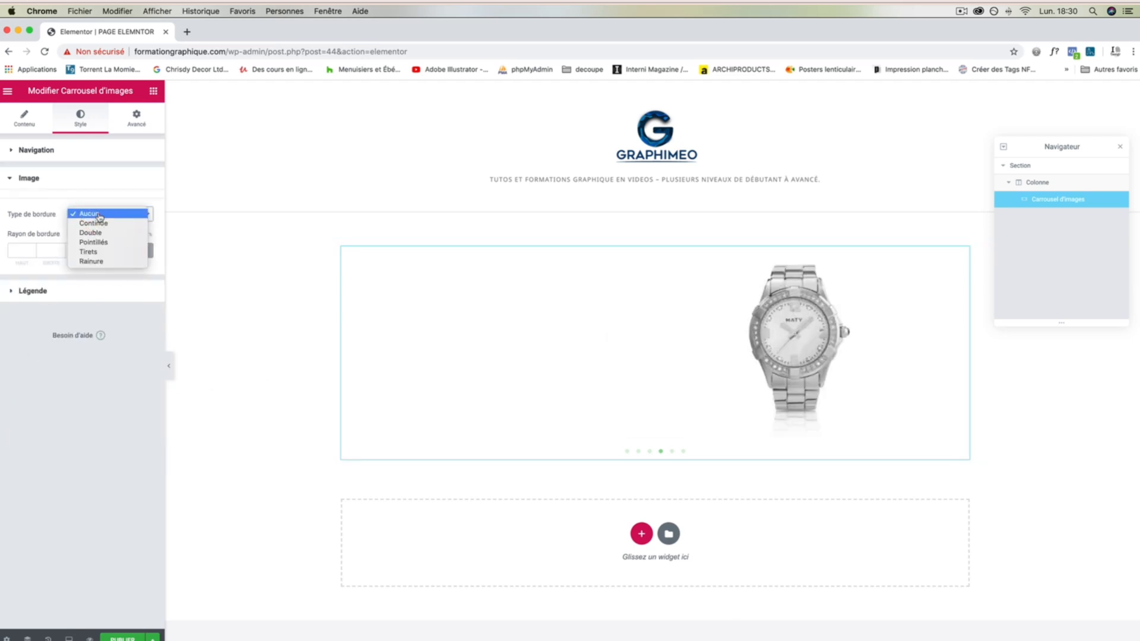
{"action": "left_click", "coordinate": [12, 290]}
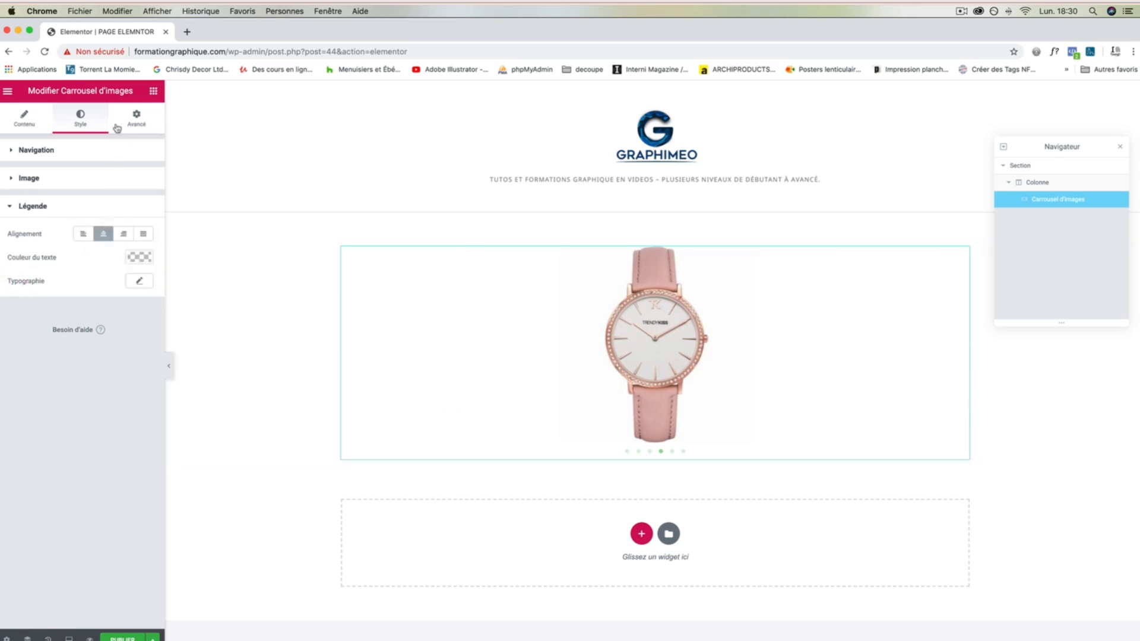
{"action": "left_click", "coordinate": [24, 117]}
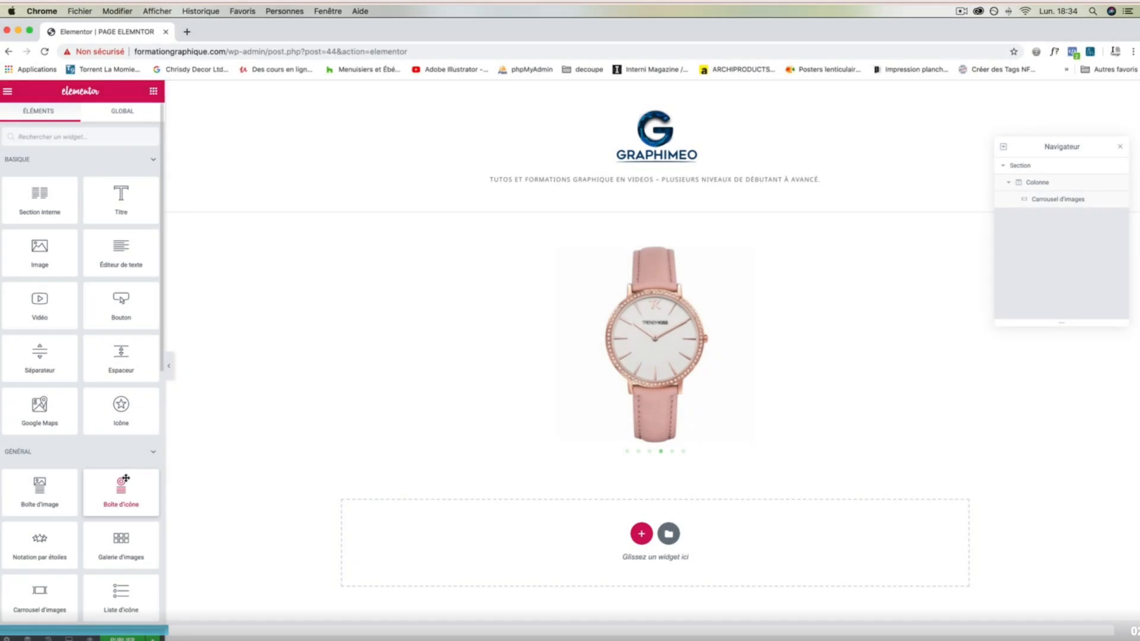
Step: Delete the image carousel and place a Liste d'icône widget in the emptied column
{"action": "scroll", "coordinate": [133, 410], "scroll_direction": "down", "scroll_amount": 1}
{"action": "scroll", "coordinate": [133, 410], "scroll_direction": "down", "scroll_amount": 3}
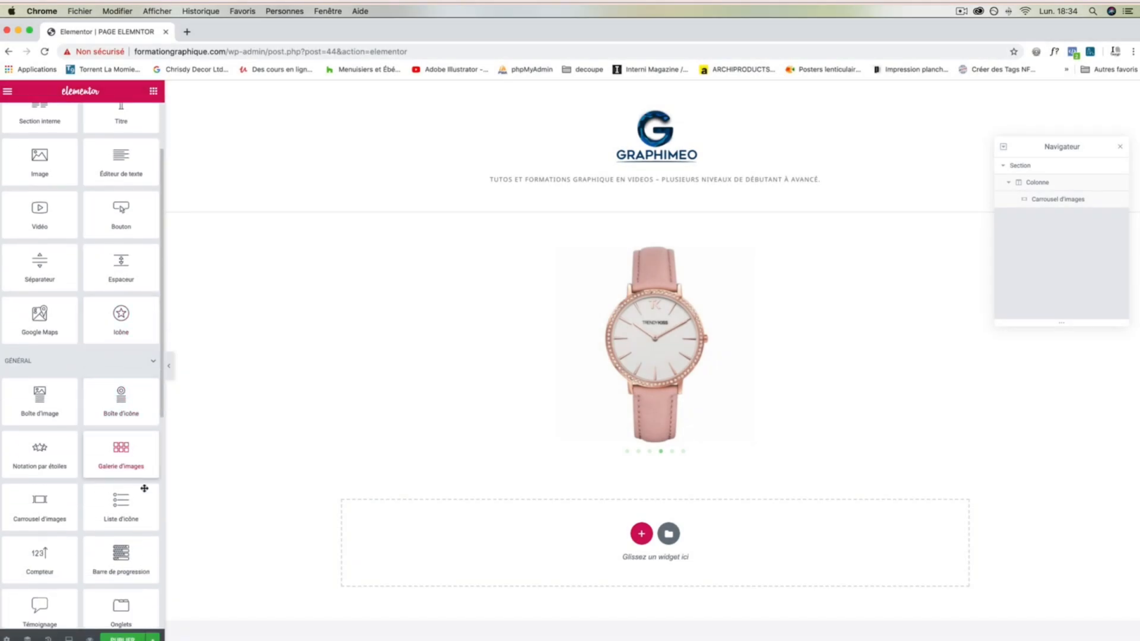
{"action": "right_click", "coordinate": [899, 276]}
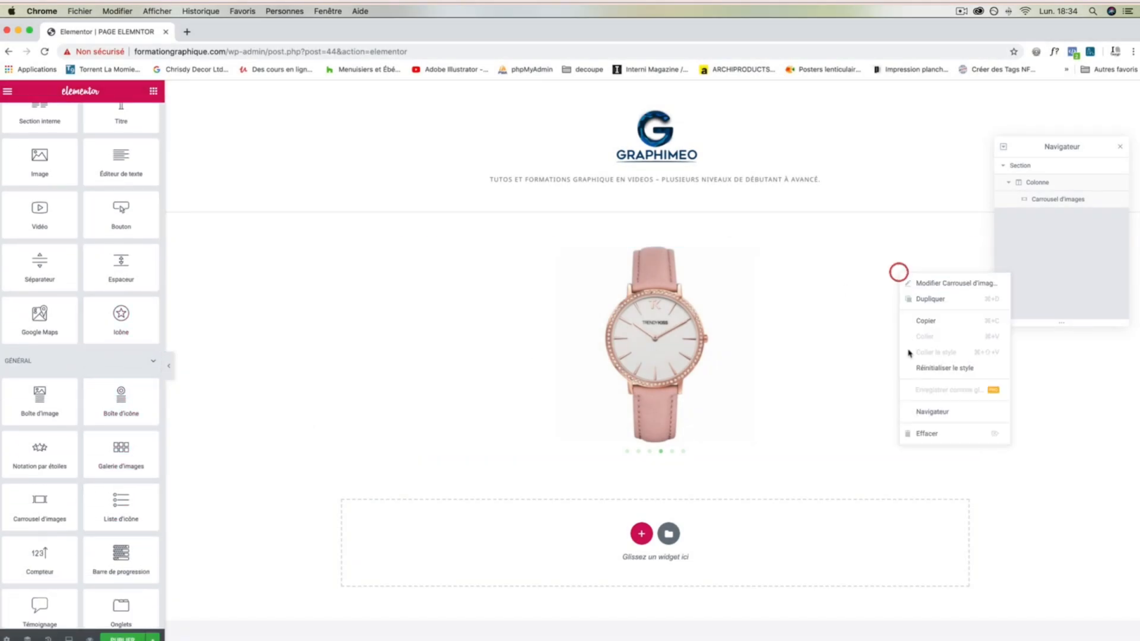
{"action": "left_click", "coordinate": [938, 434]}
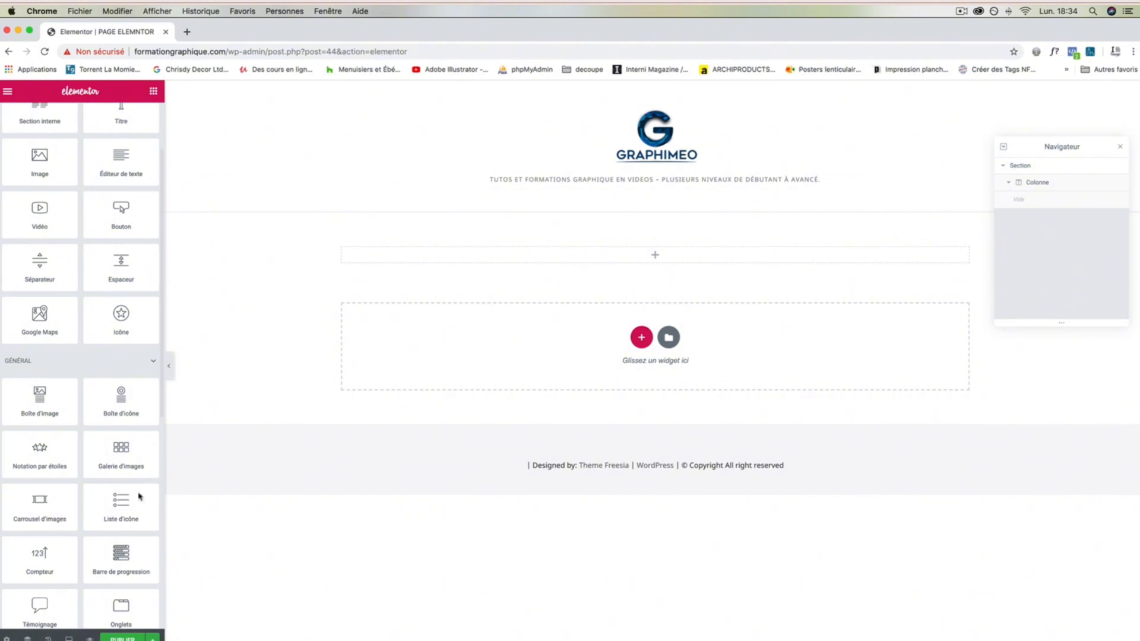
{"action": "left_click_drag", "start_coordinate": [144, 510], "coordinate": [575, 257]}
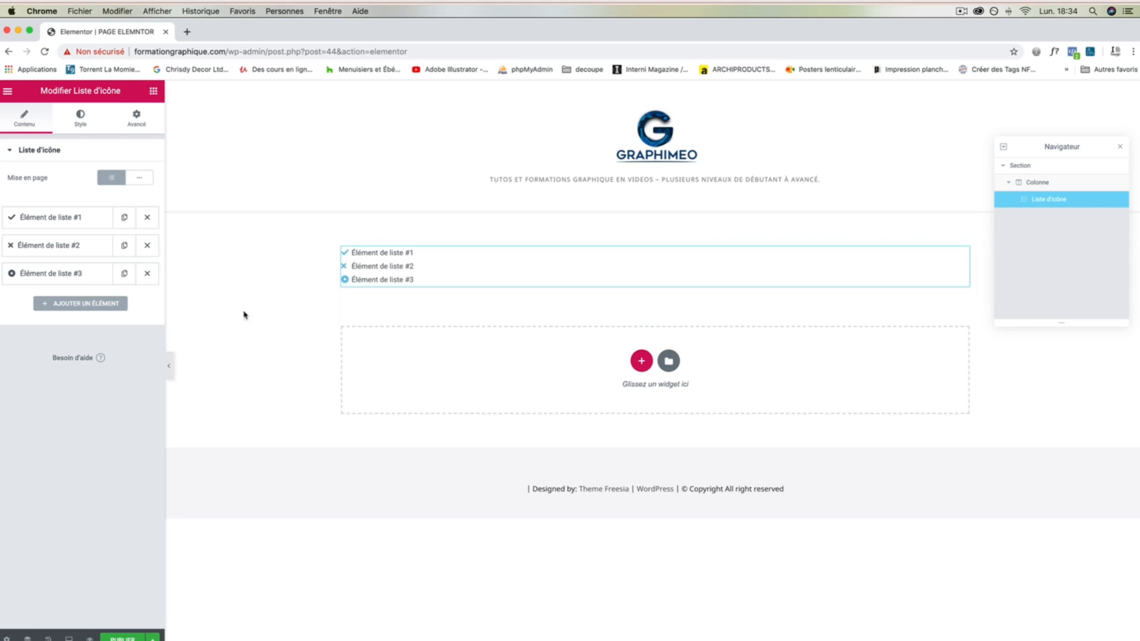
Step: Replace the first list item's check mark with the candy cane icon from the icon library
{"action": "left_click", "coordinate": [59, 217]}
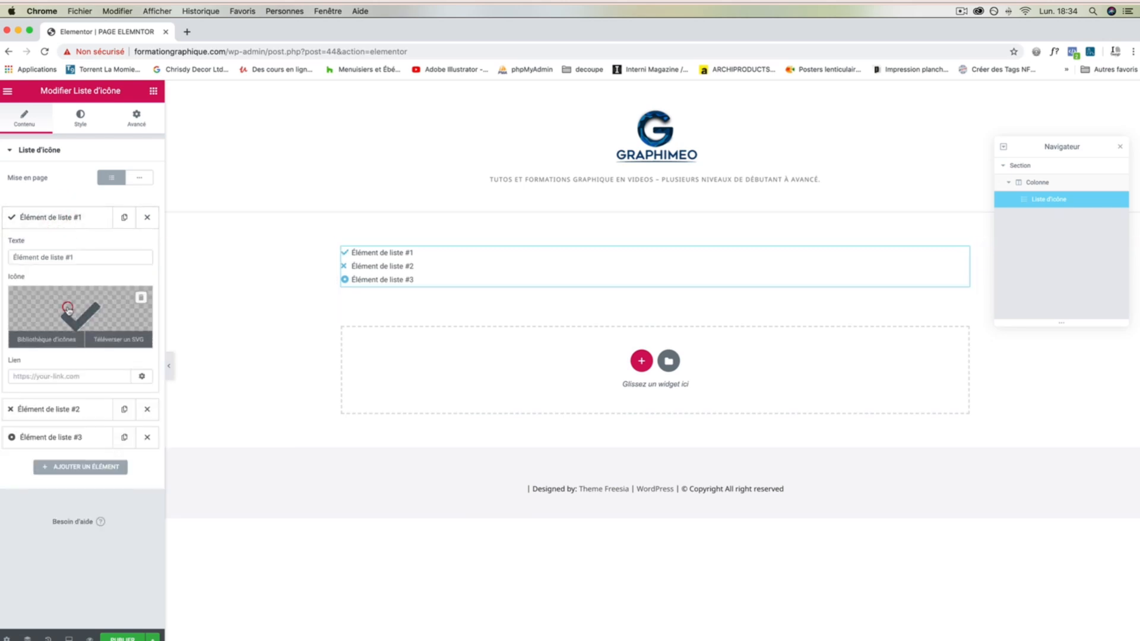
{"action": "left_click", "coordinate": [77, 333]}
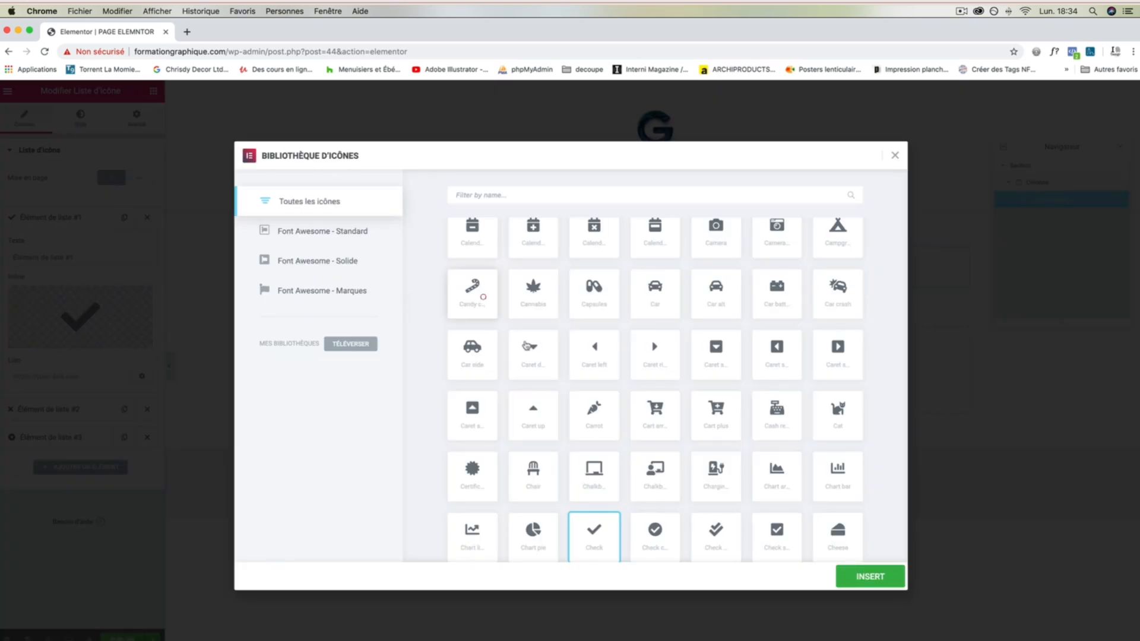
{"action": "left_click", "coordinate": [472, 291]}
{"action": "left_click", "coordinate": [872, 576]}
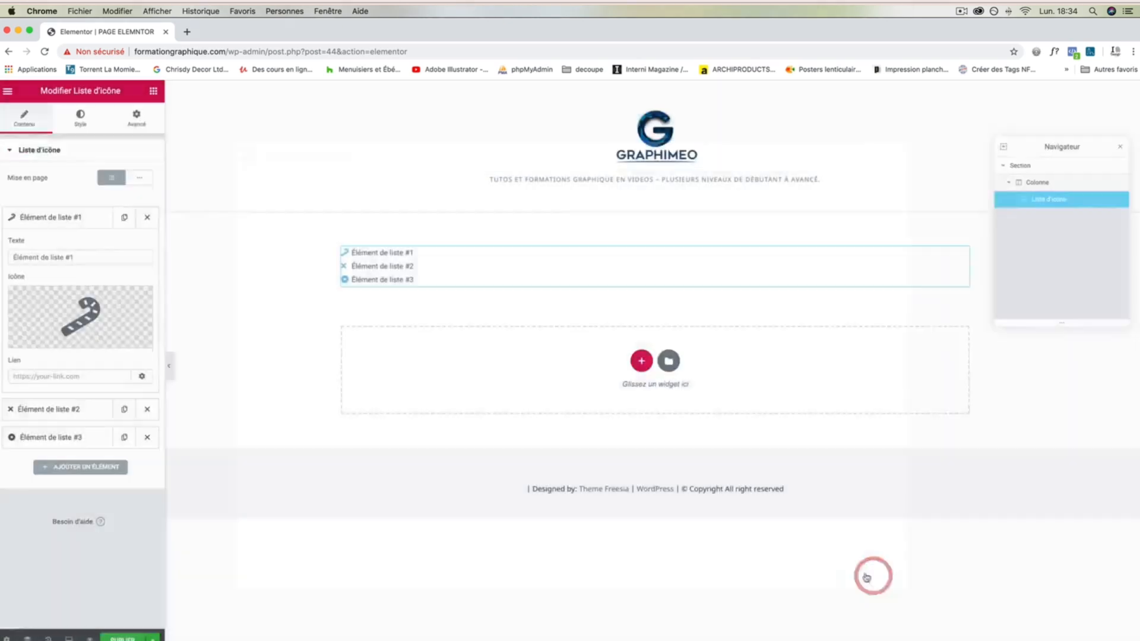
Step: Change the text of the first list item to Noel directly on the page
{"action": "left_click_drag", "start_coordinate": [360, 251], "coordinate": [418, 260]}
{"action": "key", "text": "BackSpace"}
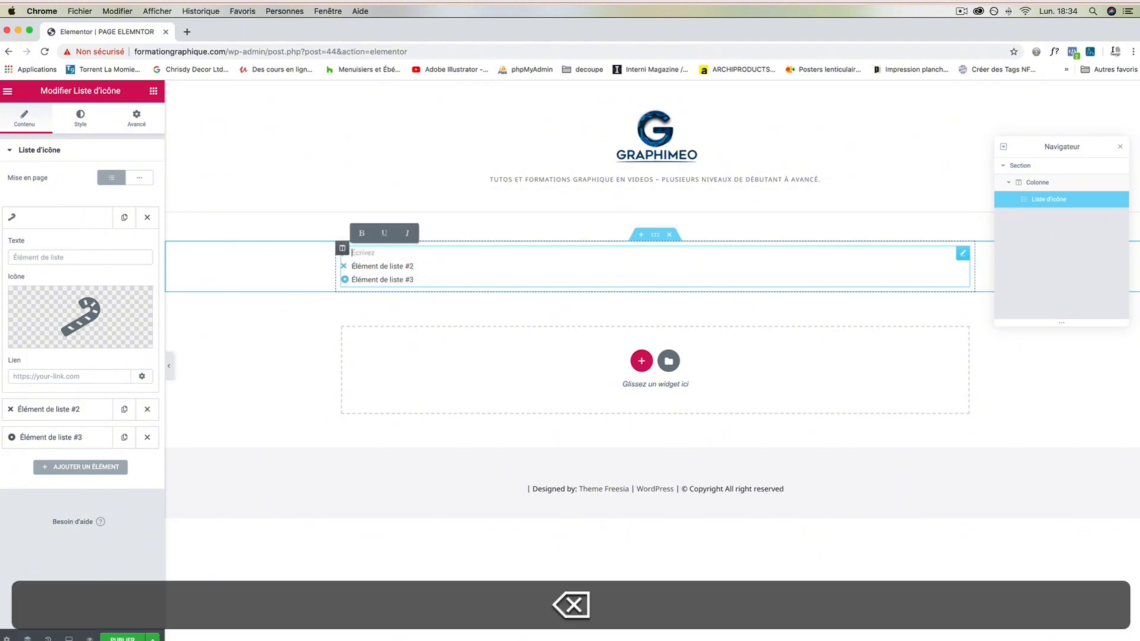
{"action": "type", "text": "Noel"}
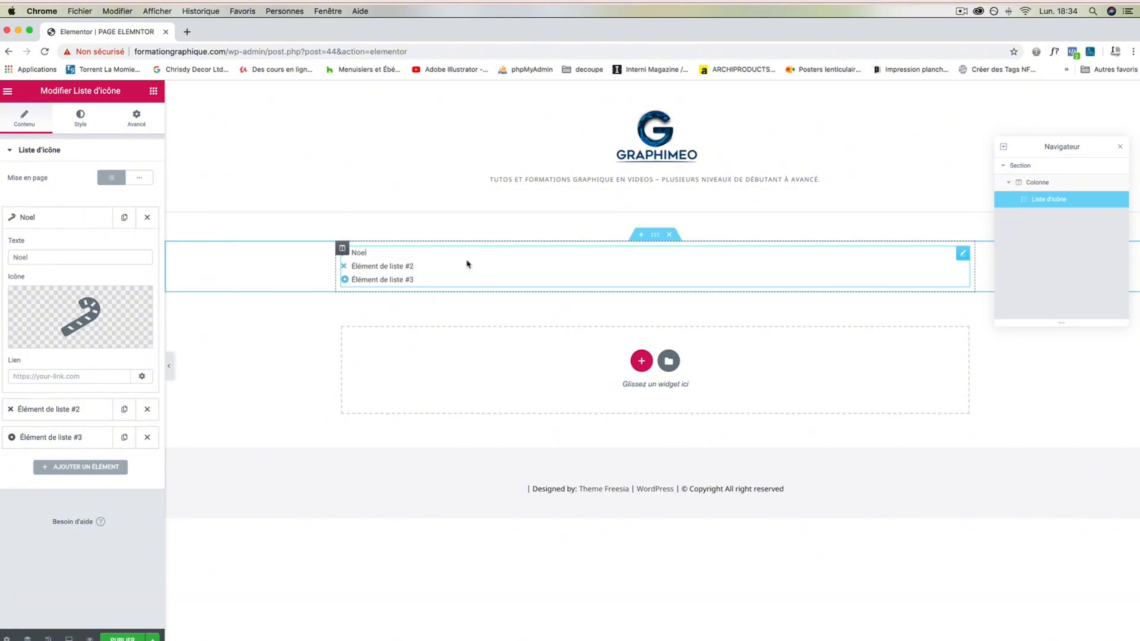
{"action": "left_click", "coordinate": [361, 266]}
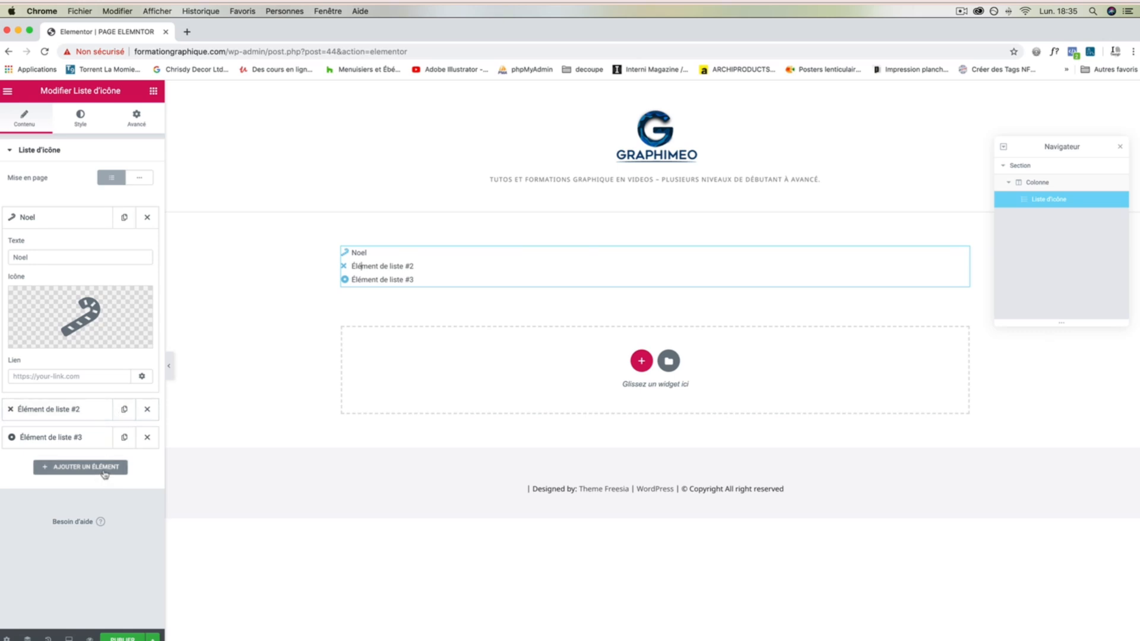
Step: Duplicate Élément de liste #2 and add a new item to the end of the icon list
{"action": "left_click", "coordinate": [125, 411]}
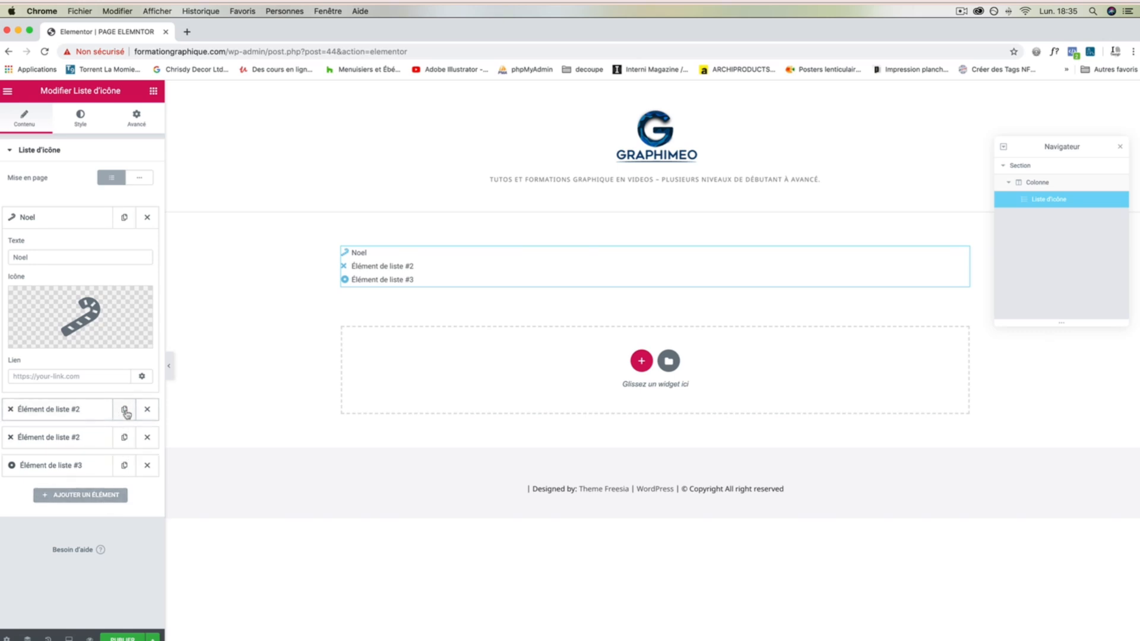
{"action": "left_click", "coordinate": [49, 496]}
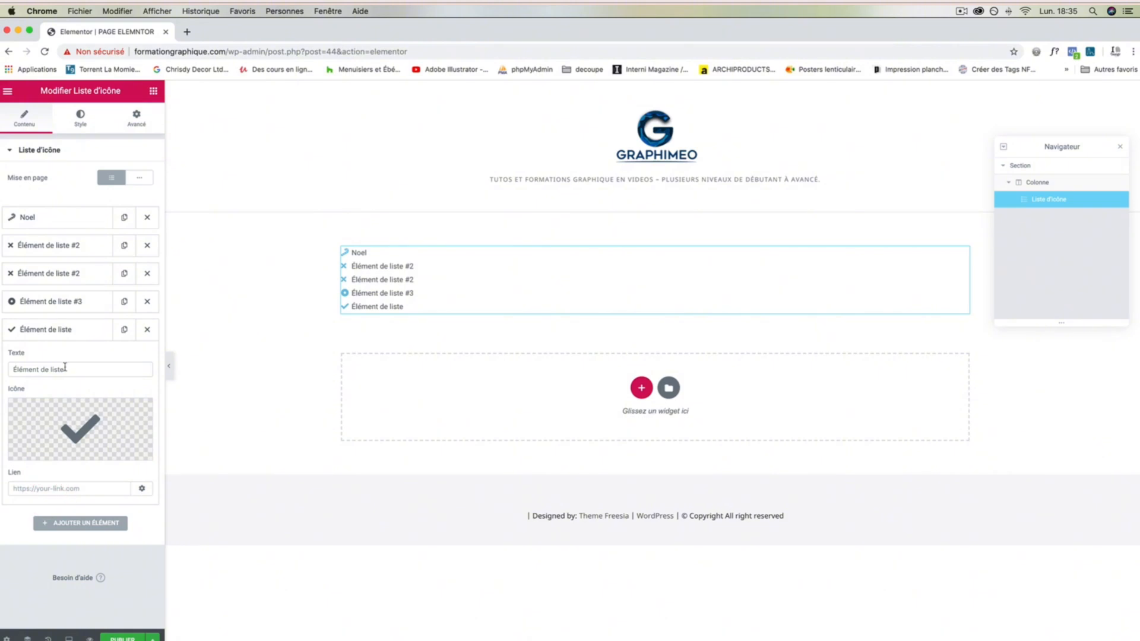
{"action": "left_click", "coordinate": [70, 369]}
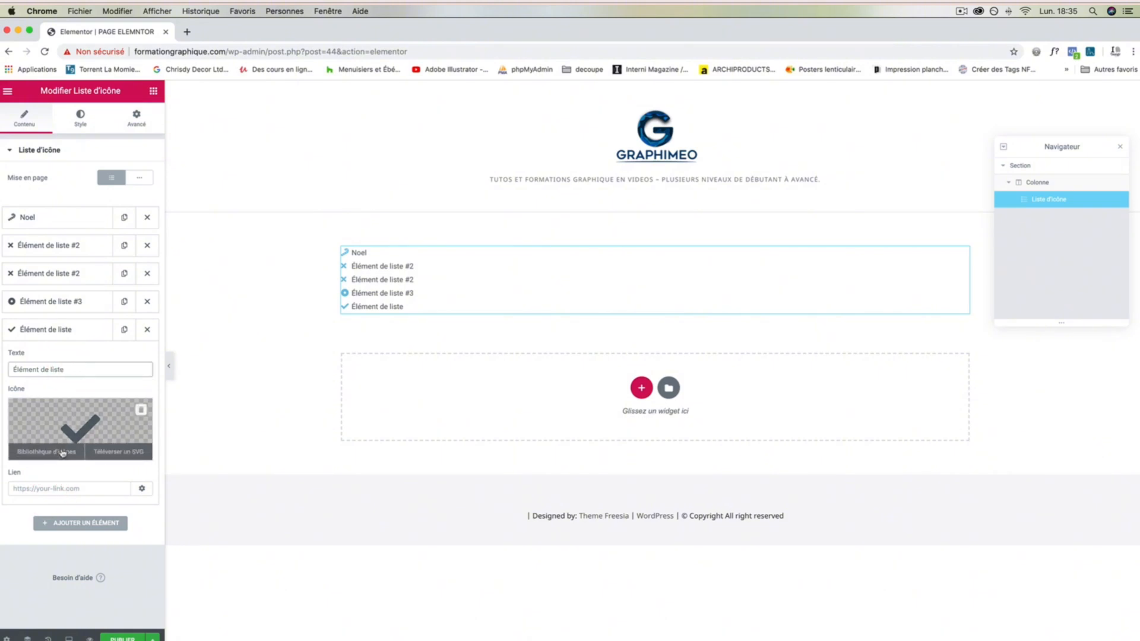
Step: Set the icon list's layout to En ligne and its alignment to Centré
{"action": "left_click", "coordinate": [139, 178]}
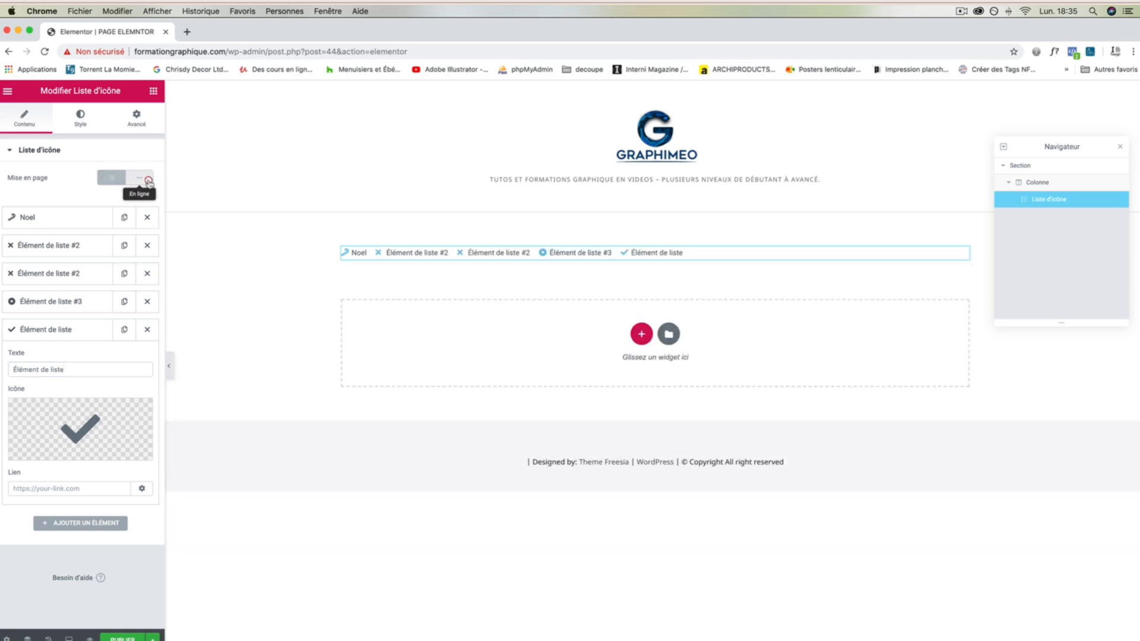
{"action": "left_click", "coordinate": [76, 116]}
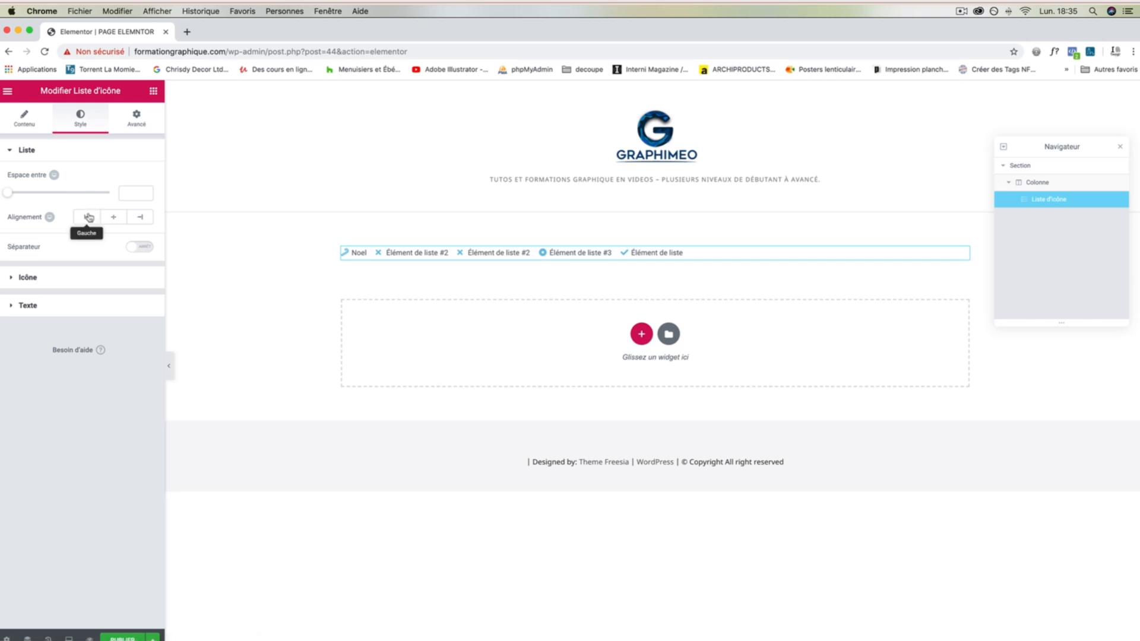
{"action": "left_click", "coordinate": [113, 217]}
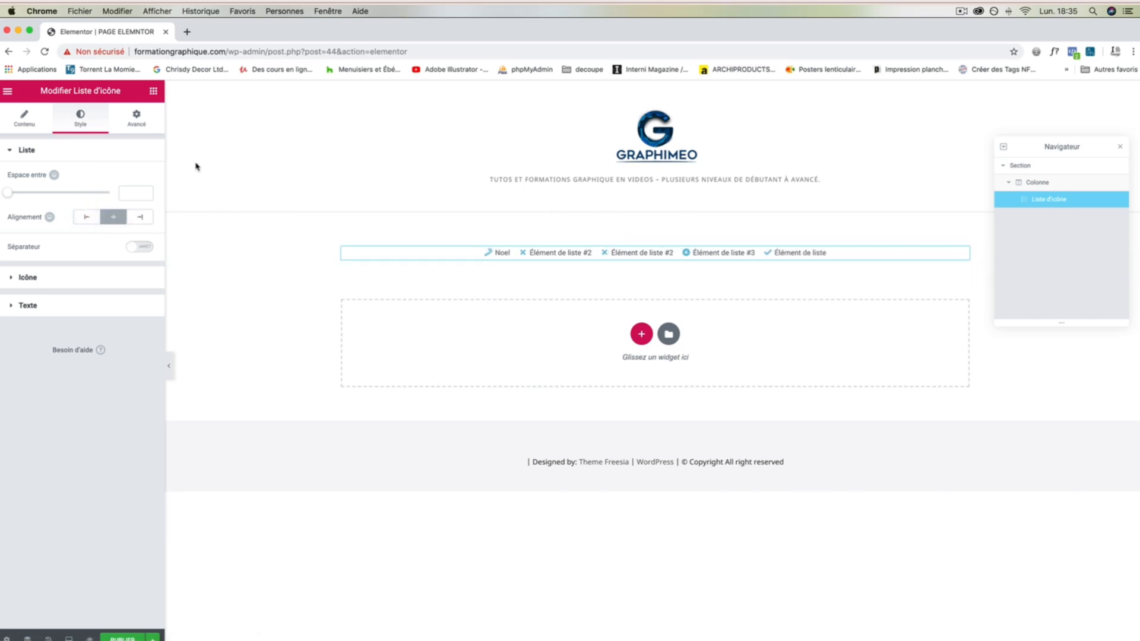
{"action": "left_click", "coordinate": [29, 126]}
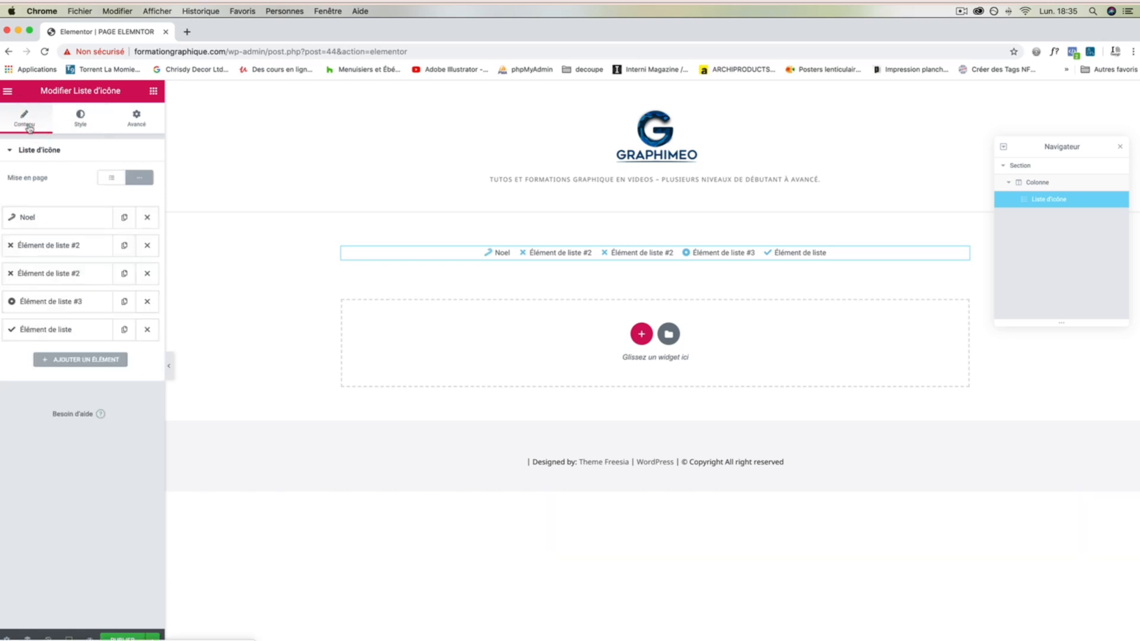
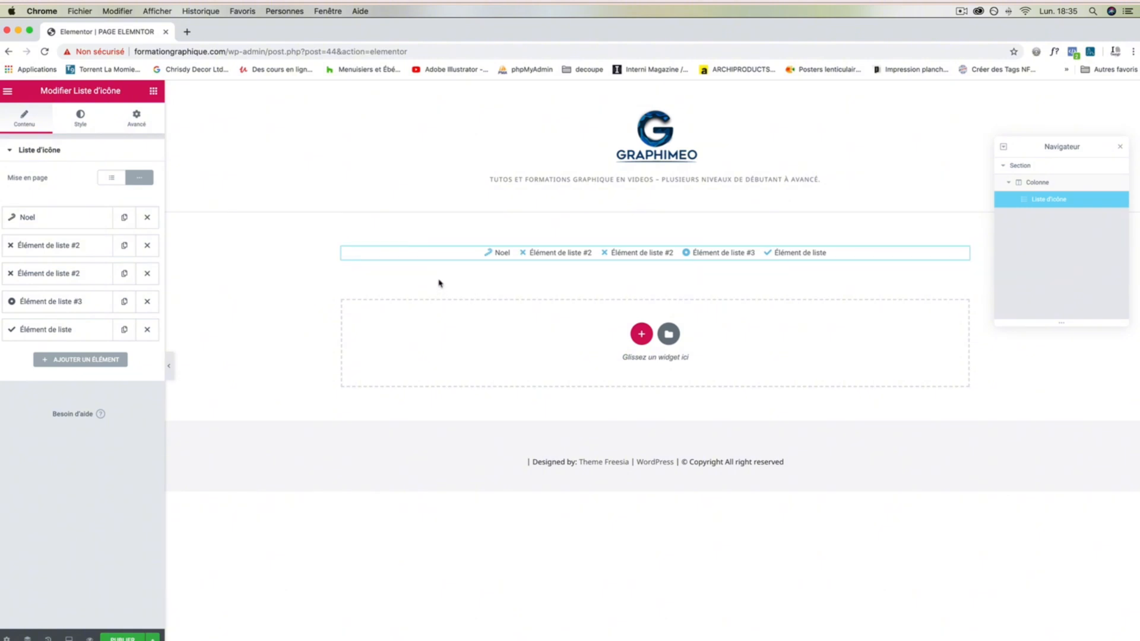
Step: Return the icon list to the vertical layout, try its alignment choices, and set the alignment to Gauche
{"action": "left_click", "coordinate": [111, 177]}
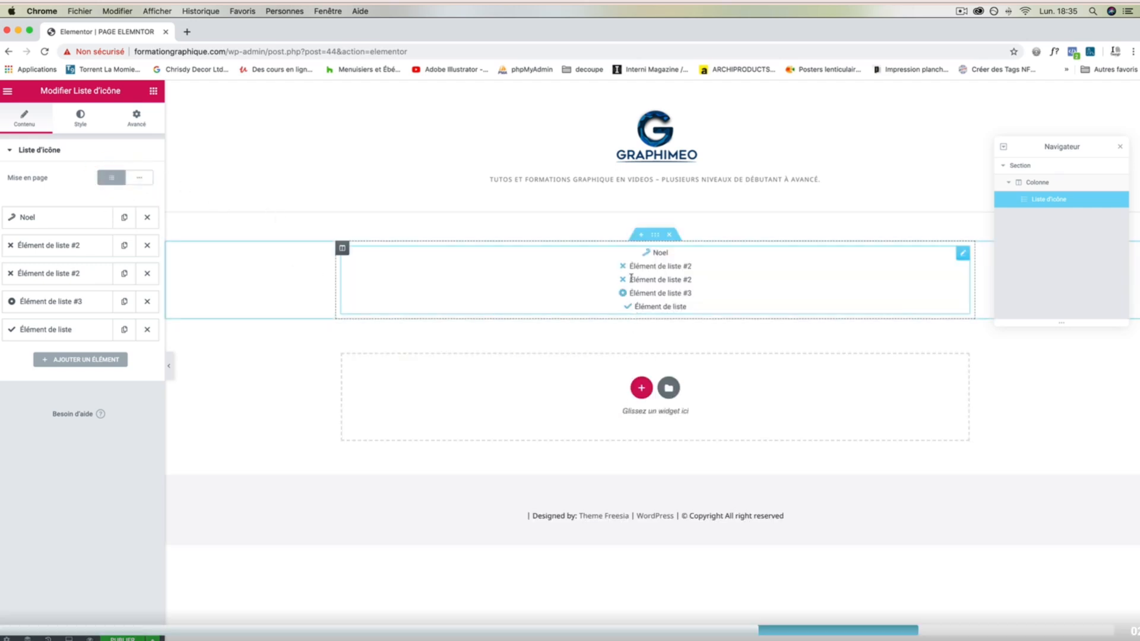
{"action": "left_click", "coordinate": [80, 116]}
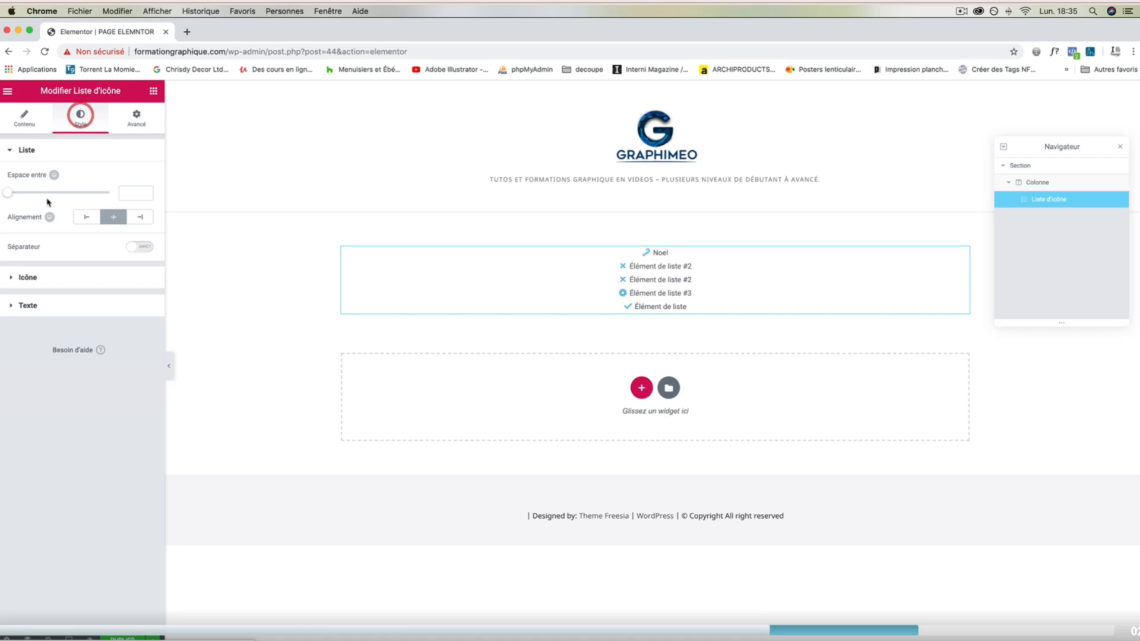
{"action": "left_click", "coordinate": [88, 216]}
{"action": "left_click", "coordinate": [132, 217]}
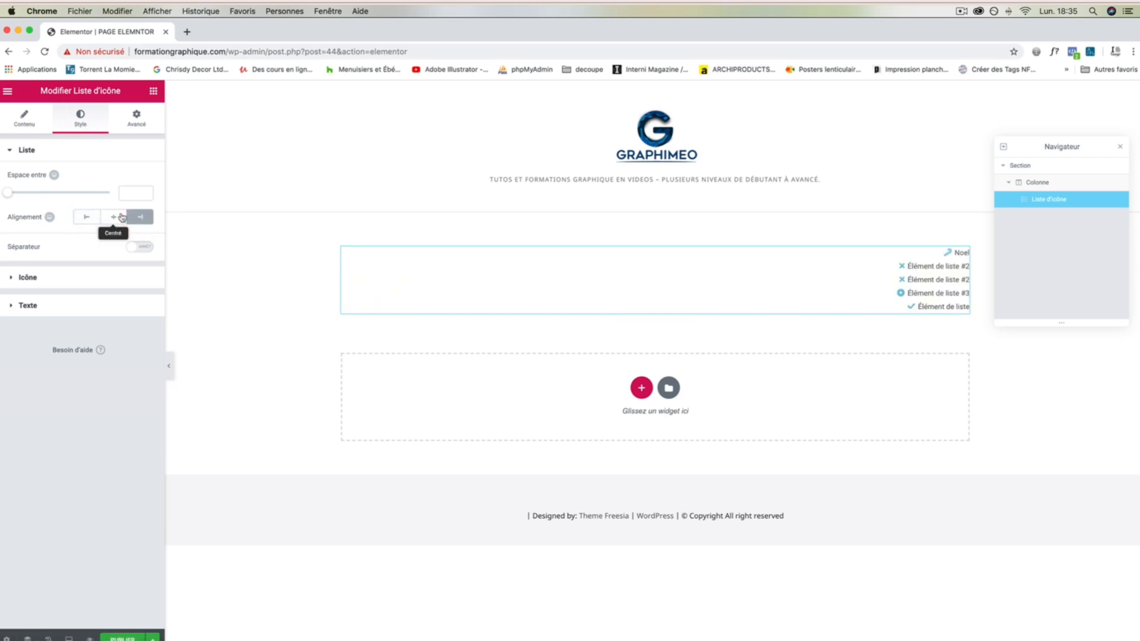
{"action": "left_click", "coordinate": [114, 217]}
{"action": "left_click", "coordinate": [86, 217]}
Step: Try the alignment choices for the list's icons and set the icon alignment to Droite
{"action": "left_click", "coordinate": [12, 281]}
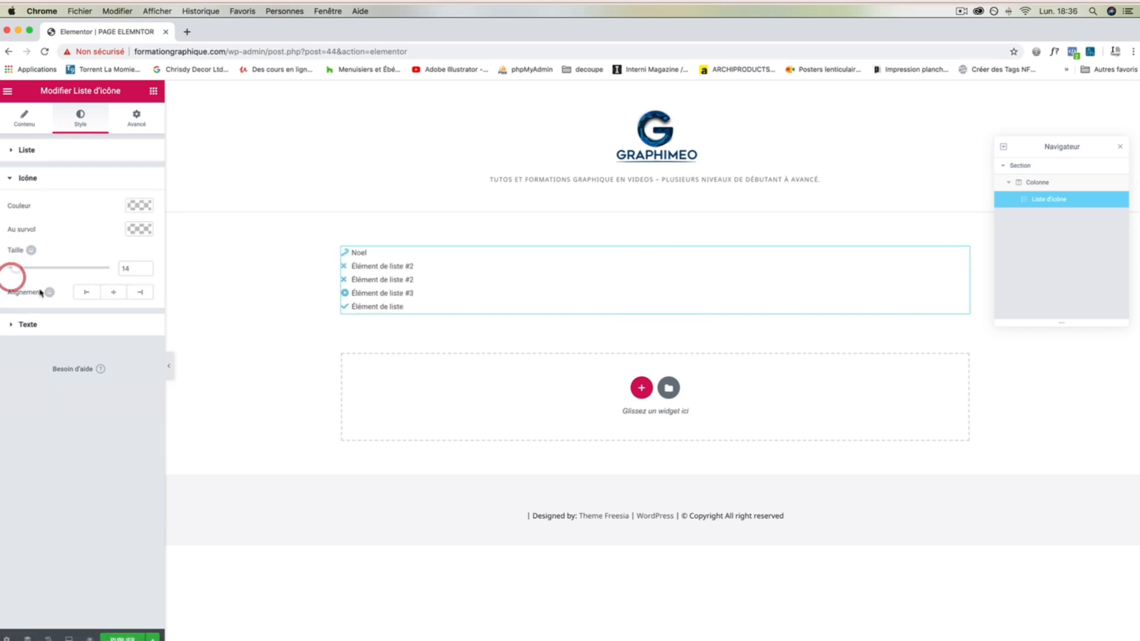
{"action": "left_click", "coordinate": [83, 292]}
{"action": "left_click", "coordinate": [104, 292]}
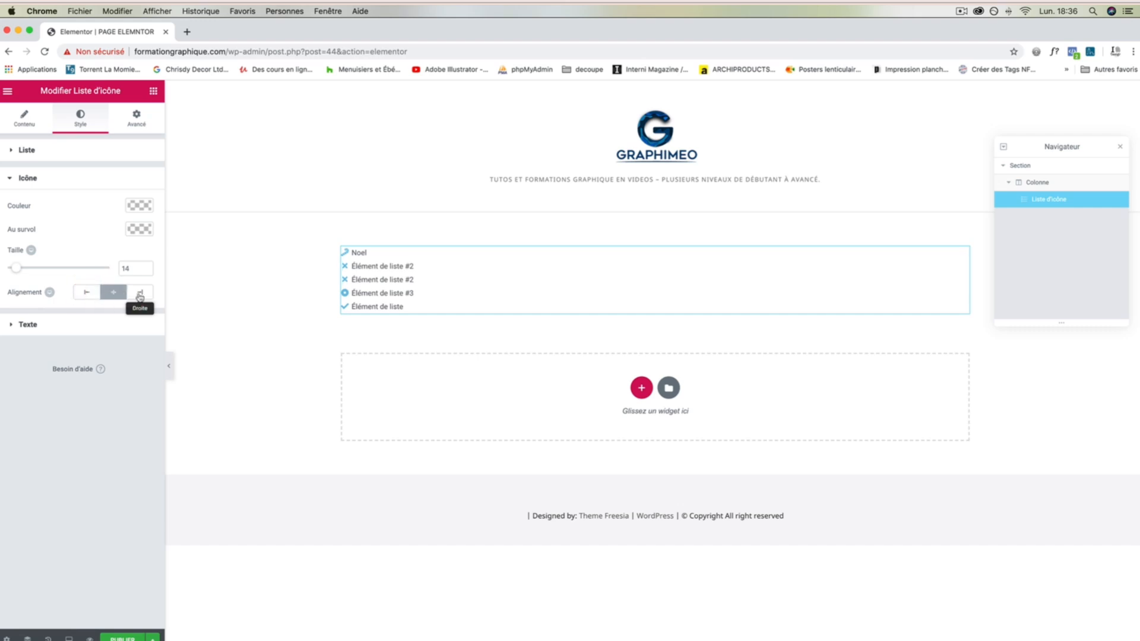
{"action": "left_click", "coordinate": [141, 292]}
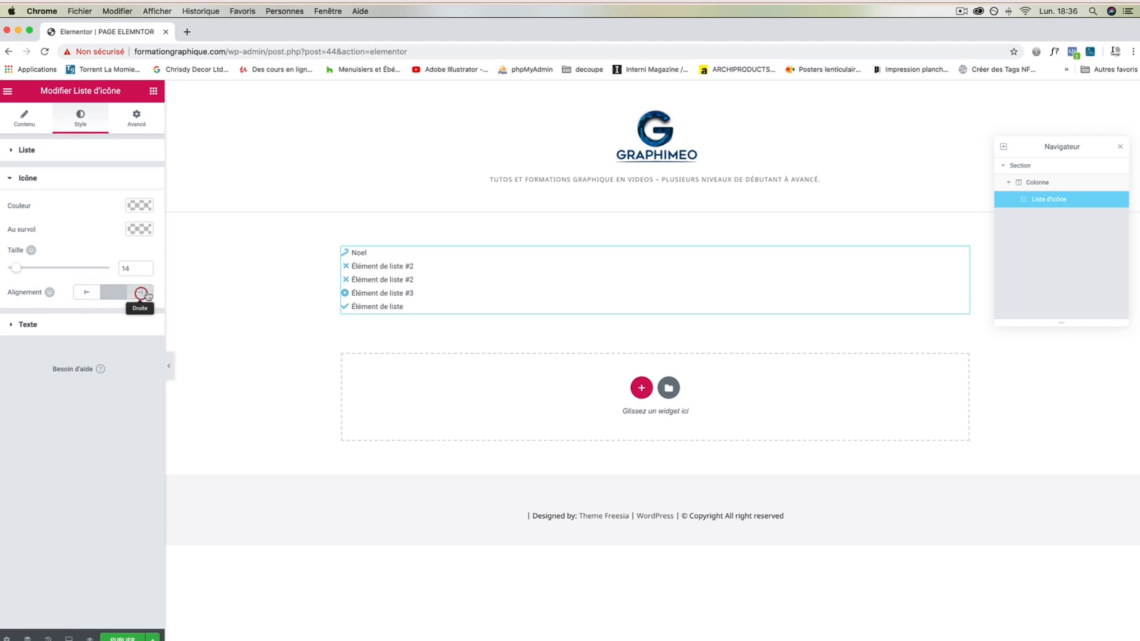
Step: Set the list icons' alignment to Gauche and enlarge their size to 41
{"action": "left_click", "coordinate": [87, 291]}
{"action": "left_click_drag", "start_coordinate": [16, 268], "coordinate": [45, 268]}
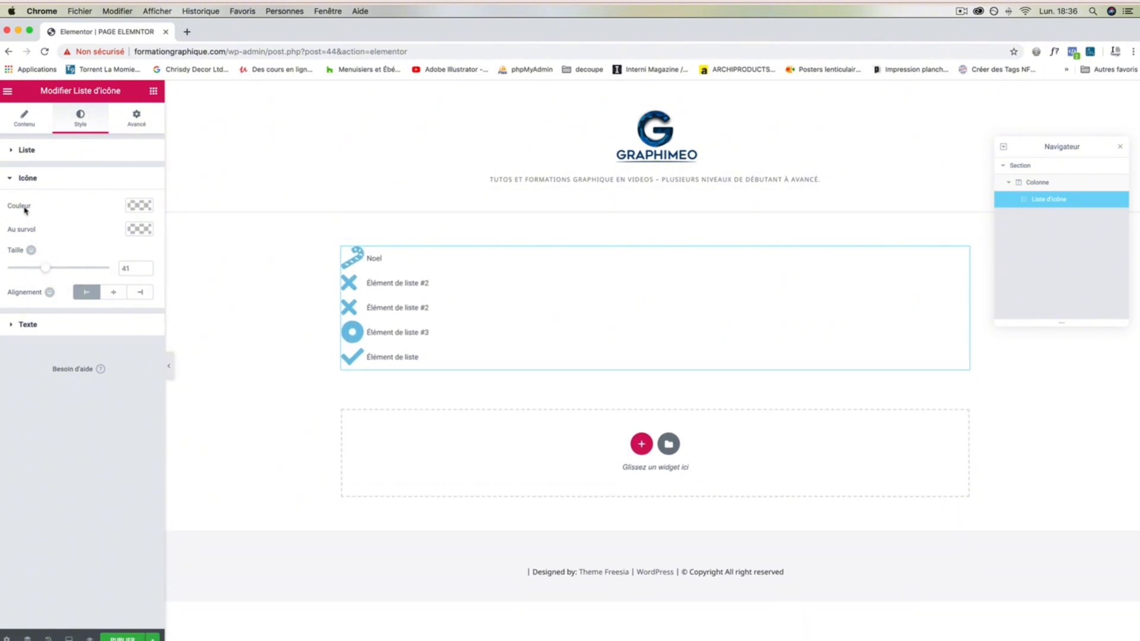
Step: Set the list icons' hover colour to the green preset #61ce70 and check it in a page preview
{"action": "left_click", "coordinate": [137, 229]}
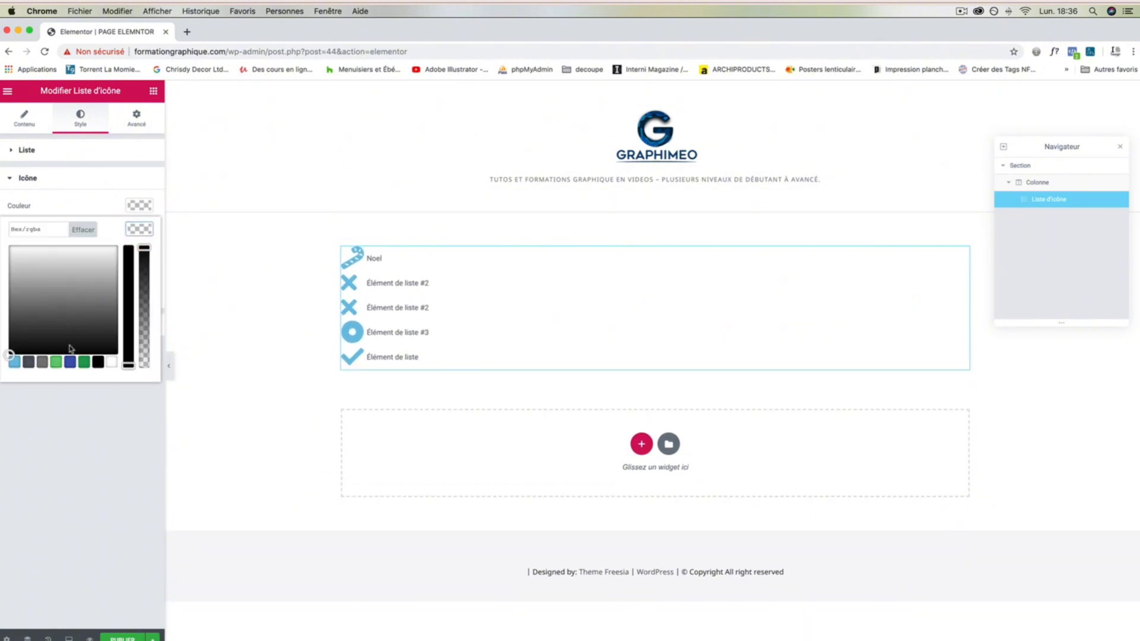
{"action": "left_click", "coordinate": [56, 362]}
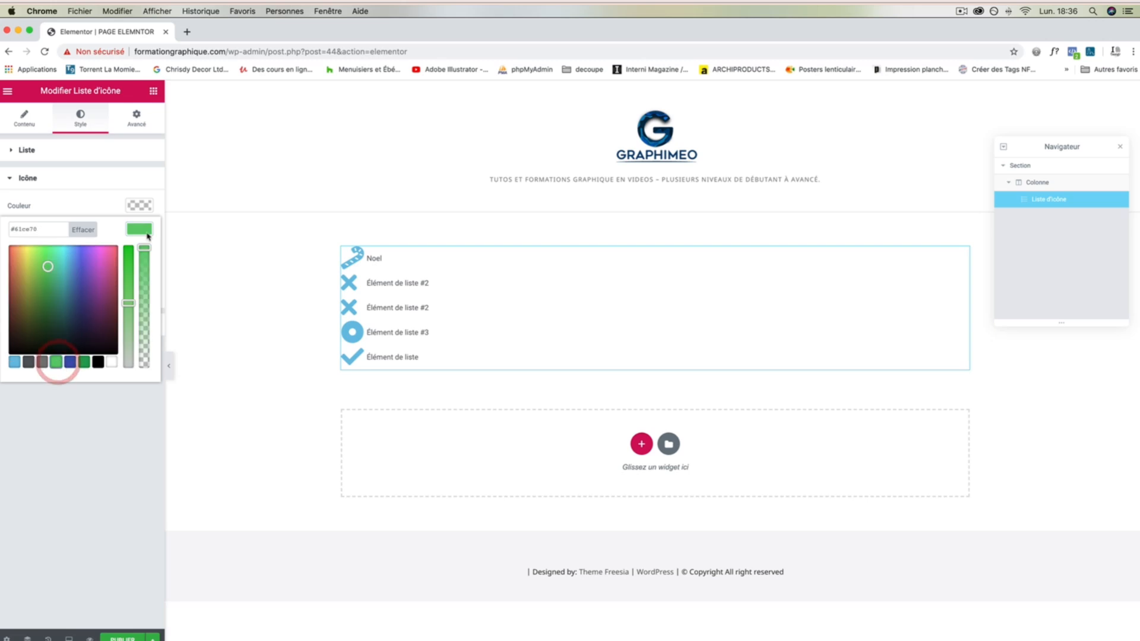
{"action": "left_click", "coordinate": [88, 638]}
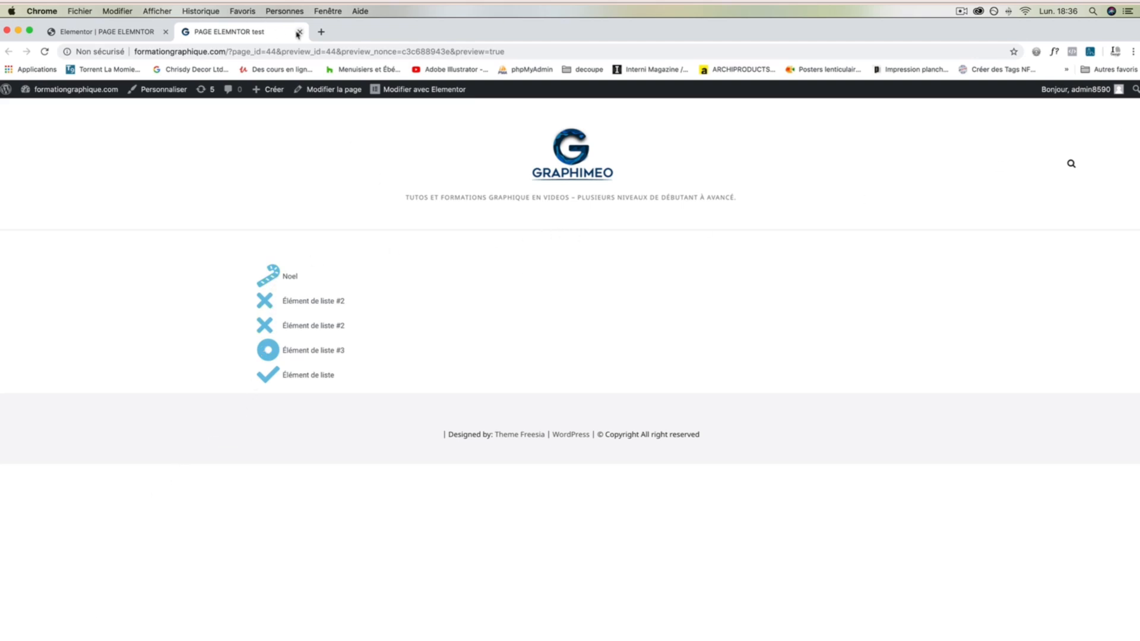
{"action": "left_click", "coordinate": [300, 32]}
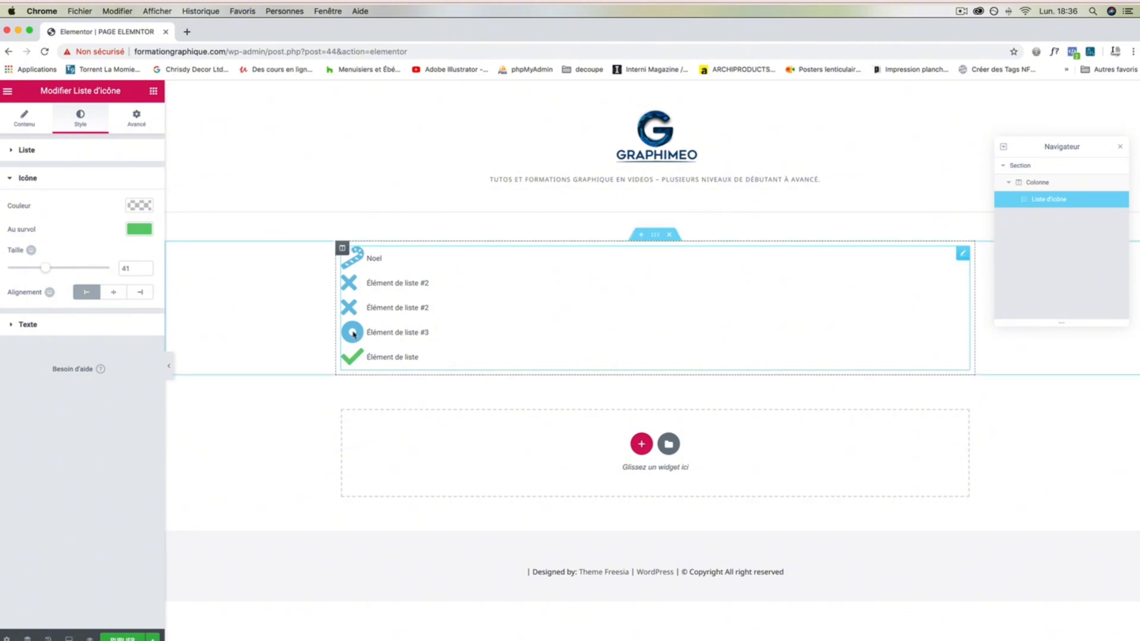
Step: Replace the icon list with a Compteur widget in the same column and preview the counter on the page
{"action": "left_click", "coordinate": [153, 92]}
{"action": "scroll", "coordinate": [100, 532], "scroll_direction": "down", "scroll_amount": 2}
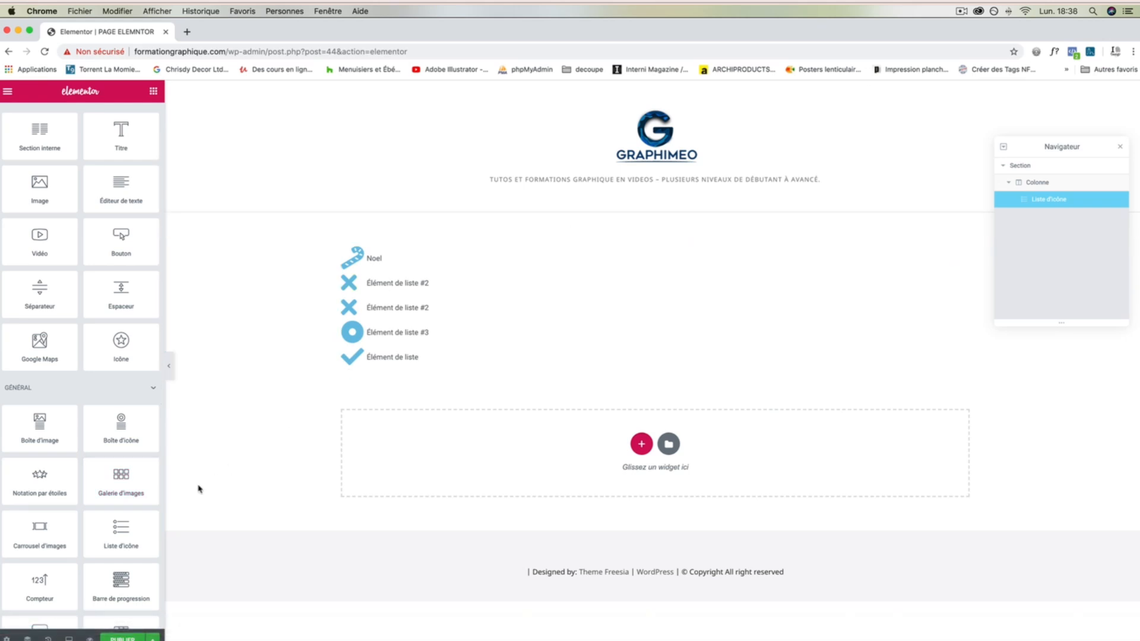
{"action": "right_click", "coordinate": [814, 289]}
{"action": "left_click", "coordinate": [851, 449]}
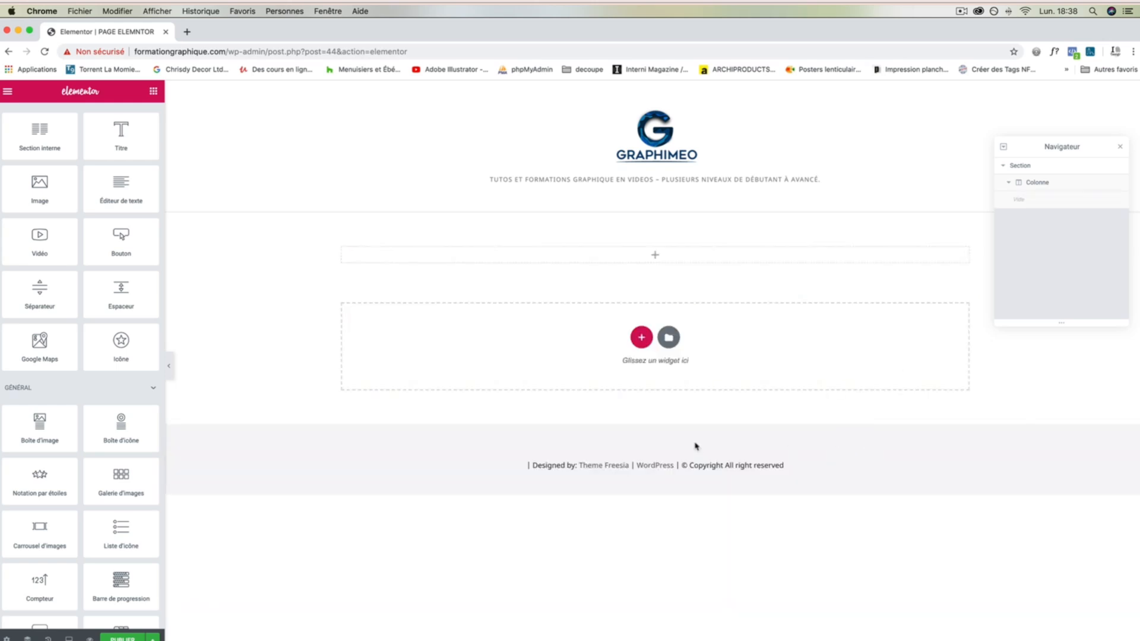
{"action": "left_click_drag", "start_coordinate": [57, 601], "coordinate": [622, 263]}
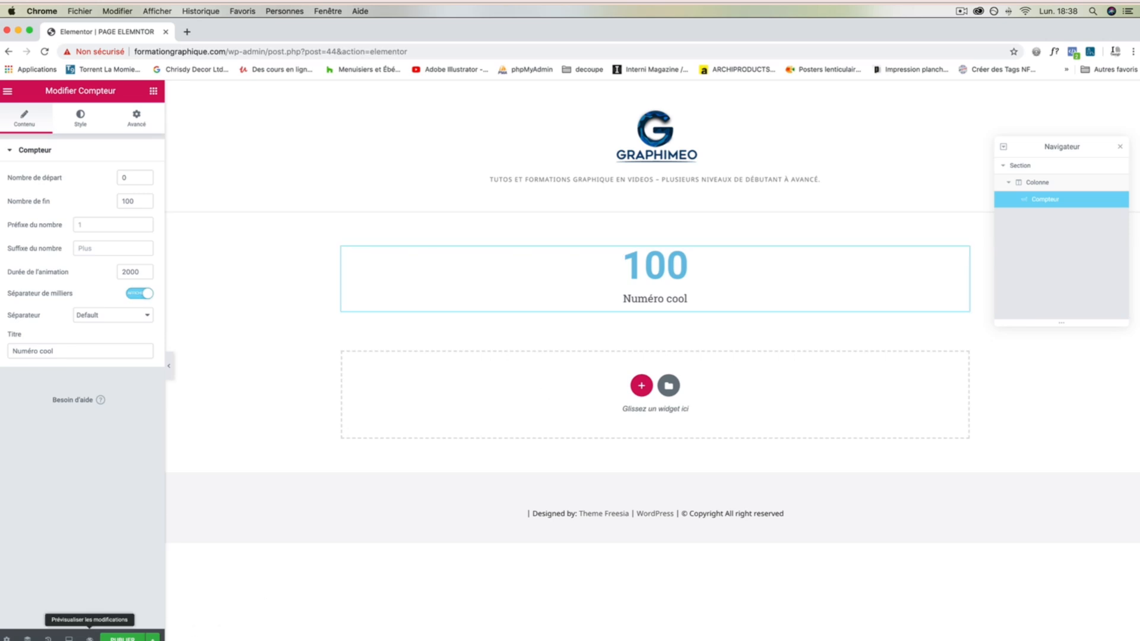
{"action": "left_click", "coordinate": [89, 638]}
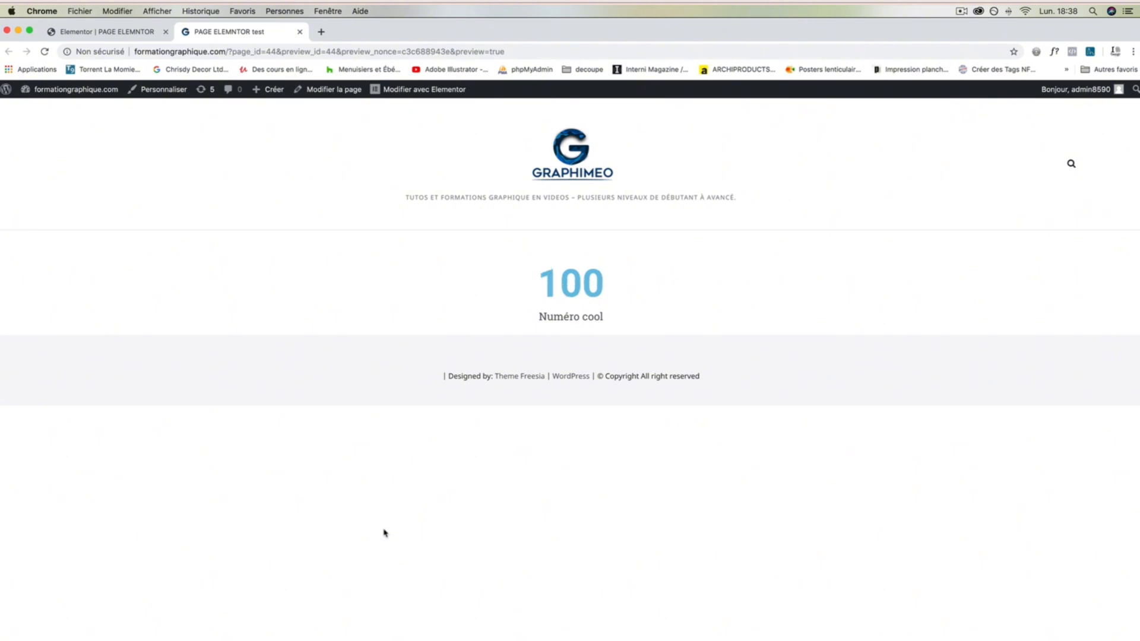
{"action": "left_click", "coordinate": [299, 32]}
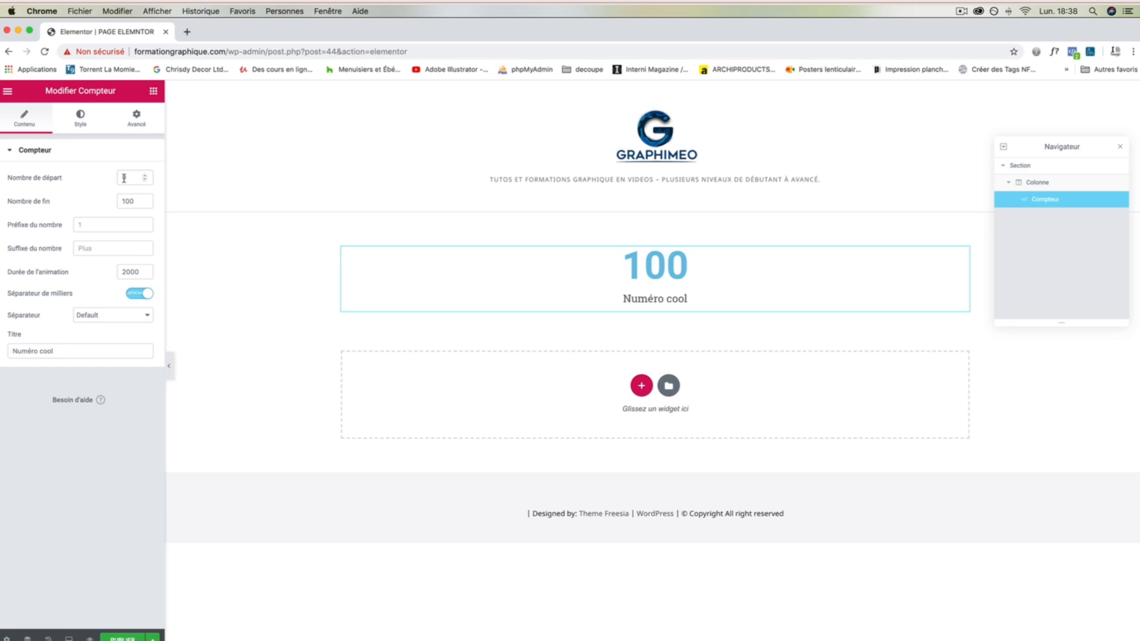
Step: Set the counter's end number to 47 and its animation duration to 3000
{"action": "left_click_drag", "start_coordinate": [137, 201], "coordinate": [114, 204]}
{"action": "type", "text": "47"}
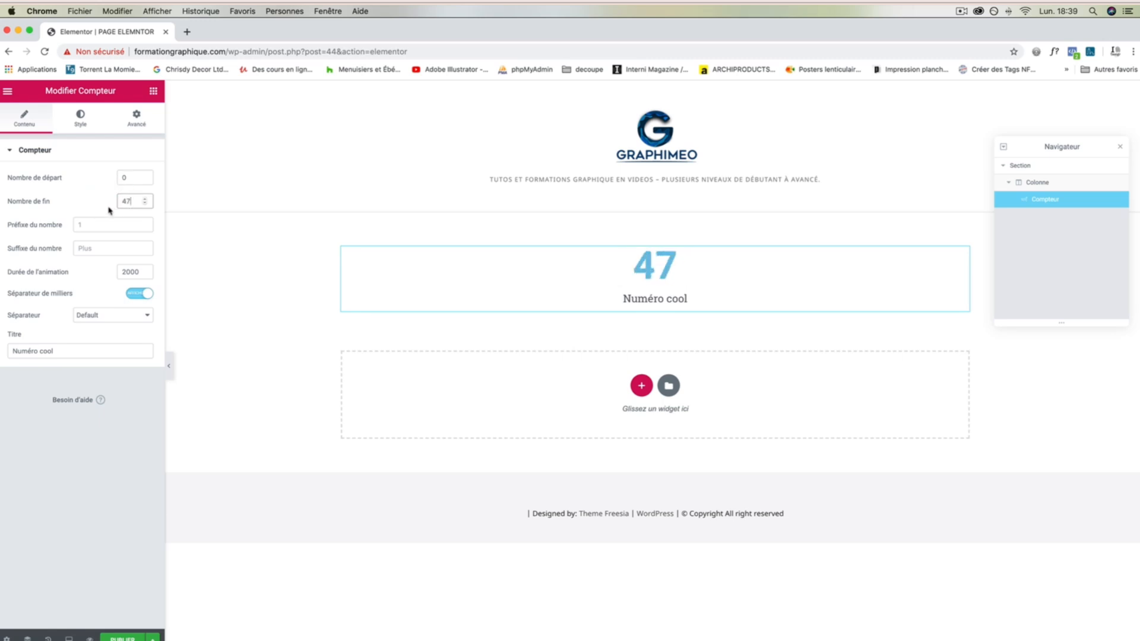
{"action": "left_click", "coordinate": [88, 226]}
{"action": "left_click", "coordinate": [87, 227]}
{"action": "double_click", "coordinate": [139, 270]}
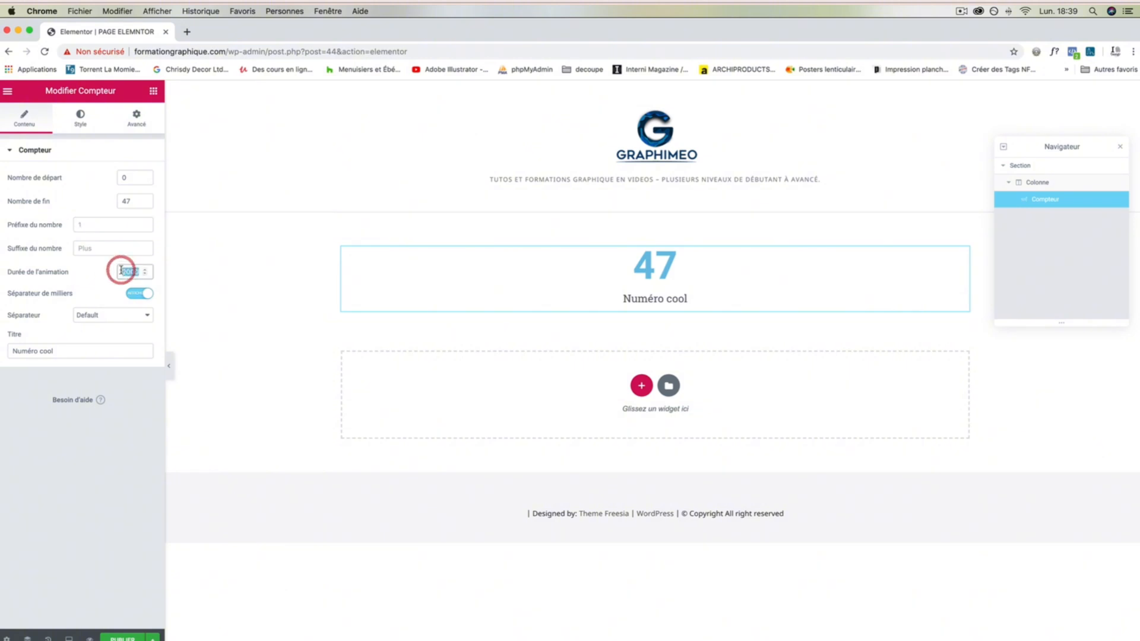
{"action": "type", "text": "3000"}
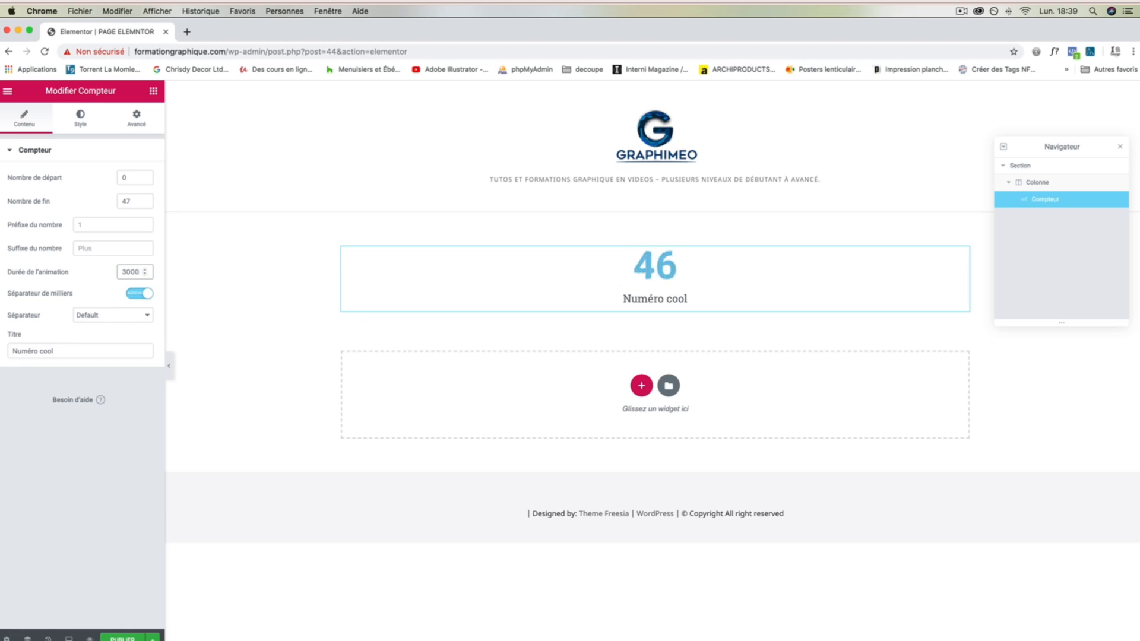
Step: Try the counter's thousands separator off and on again, and check the separator choices, keeping Default
{"action": "left_click", "coordinate": [145, 294]}
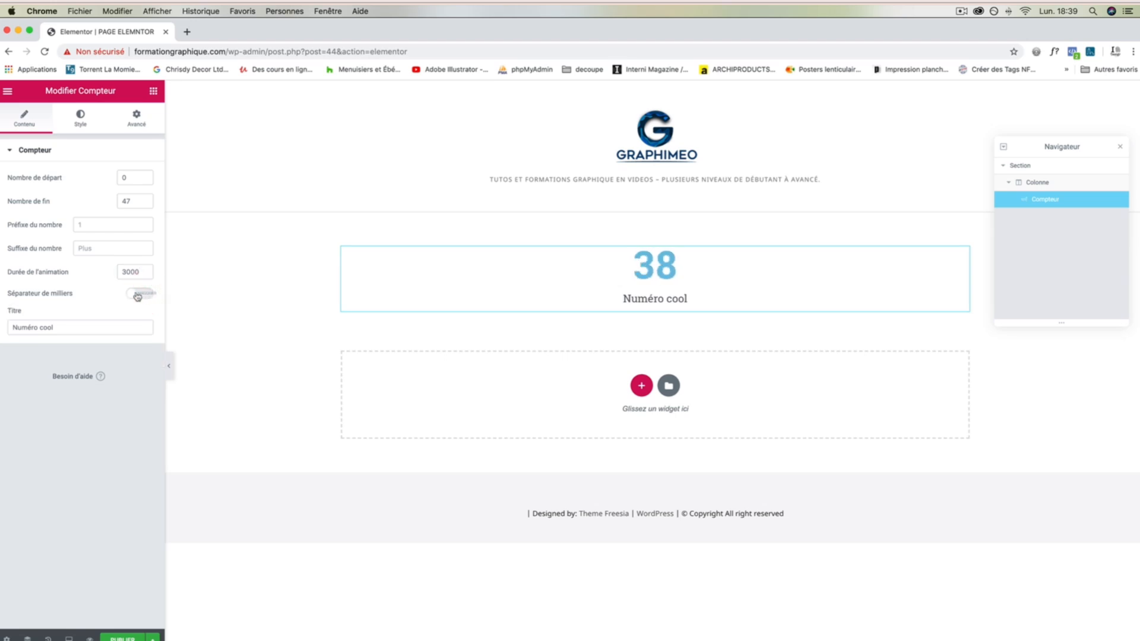
{"action": "left_click", "coordinate": [142, 295]}
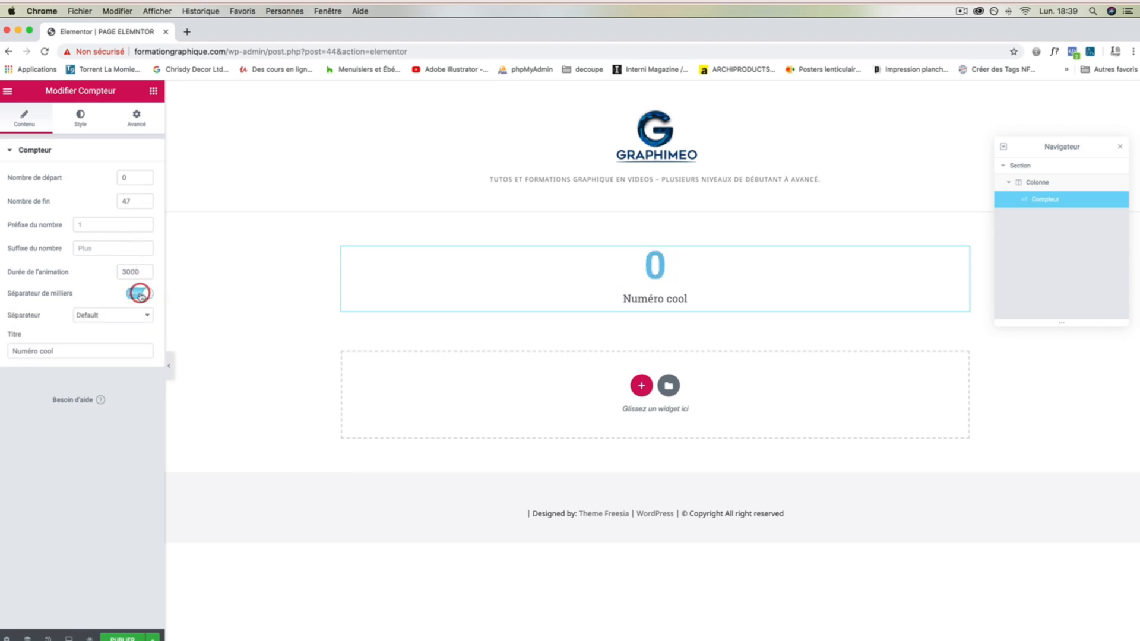
{"action": "left_click", "coordinate": [104, 316]}
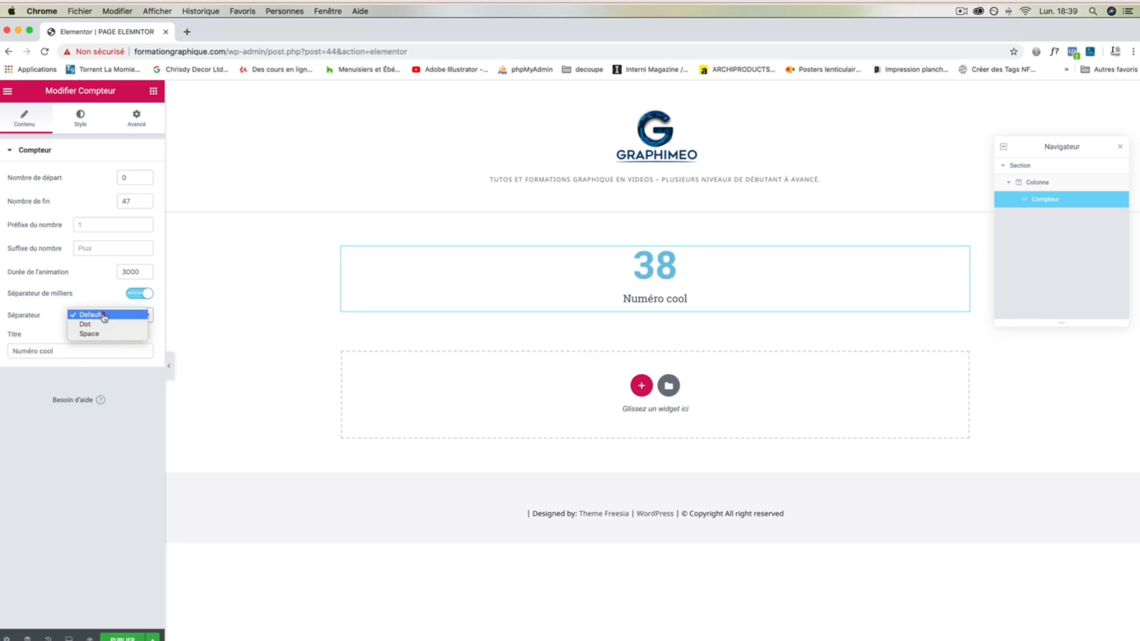
{"action": "left_click", "coordinate": [104, 315]}
Step: Change the counter's title to "Formations"
{"action": "left_click", "coordinate": [90, 353]}
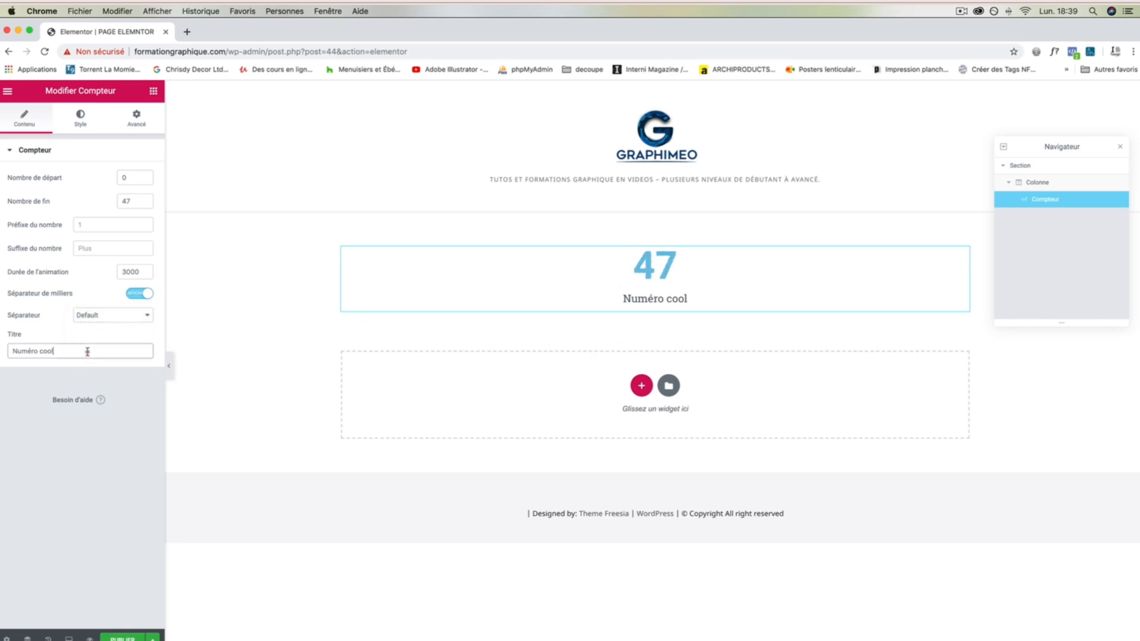
{"action": "double_click", "coordinate": [65, 351]}
{"action": "key", "text": "shift"}
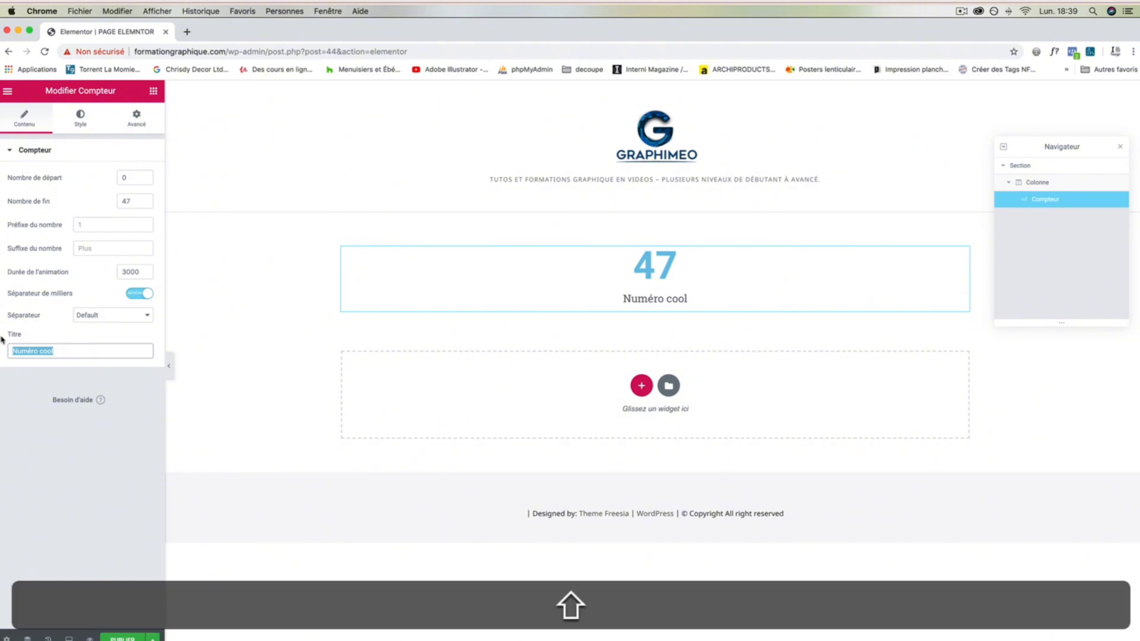
{"action": "type", "text": "Formation"}
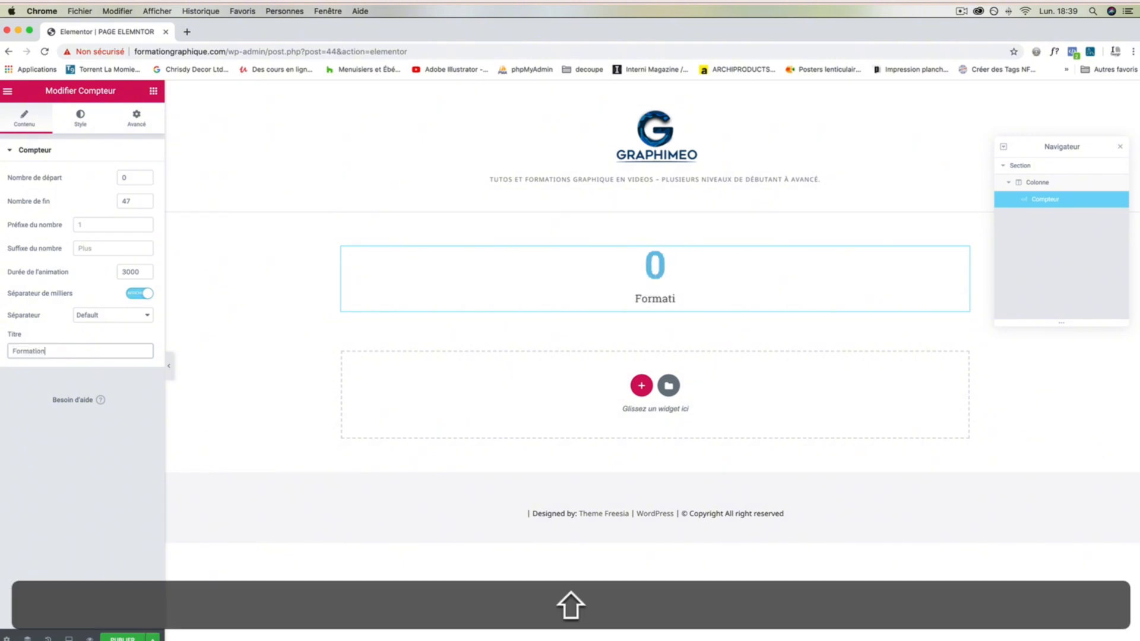
{"action": "type", "text": "s"}
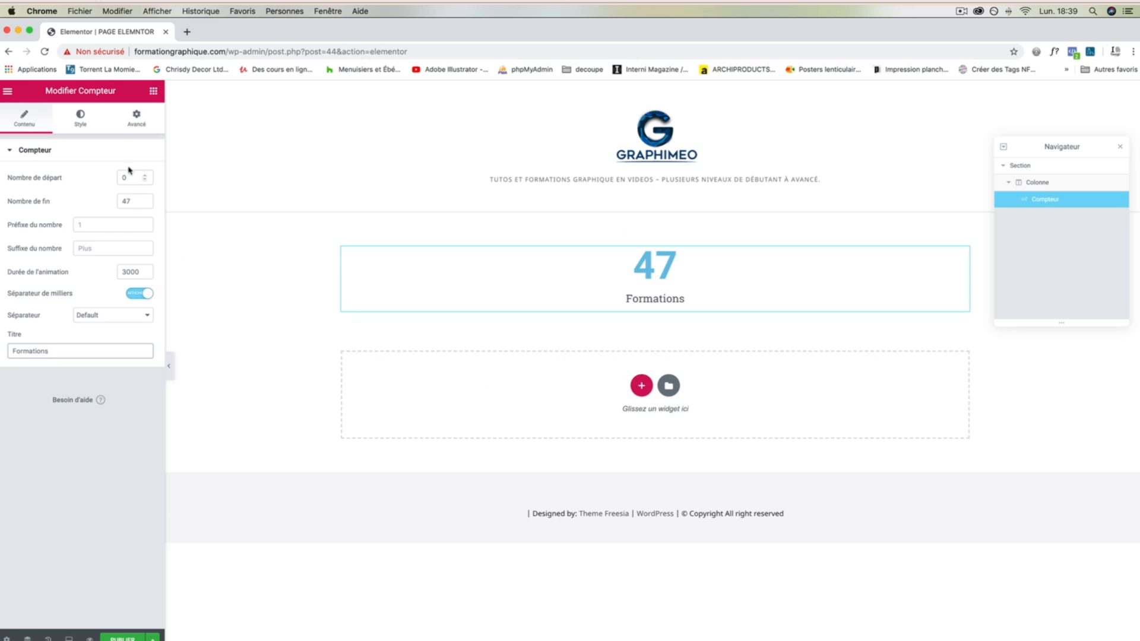
Step: Add a section with three equal columns below the counter and place a Compteur widget in its first column
{"action": "left_click", "coordinate": [640, 387]}
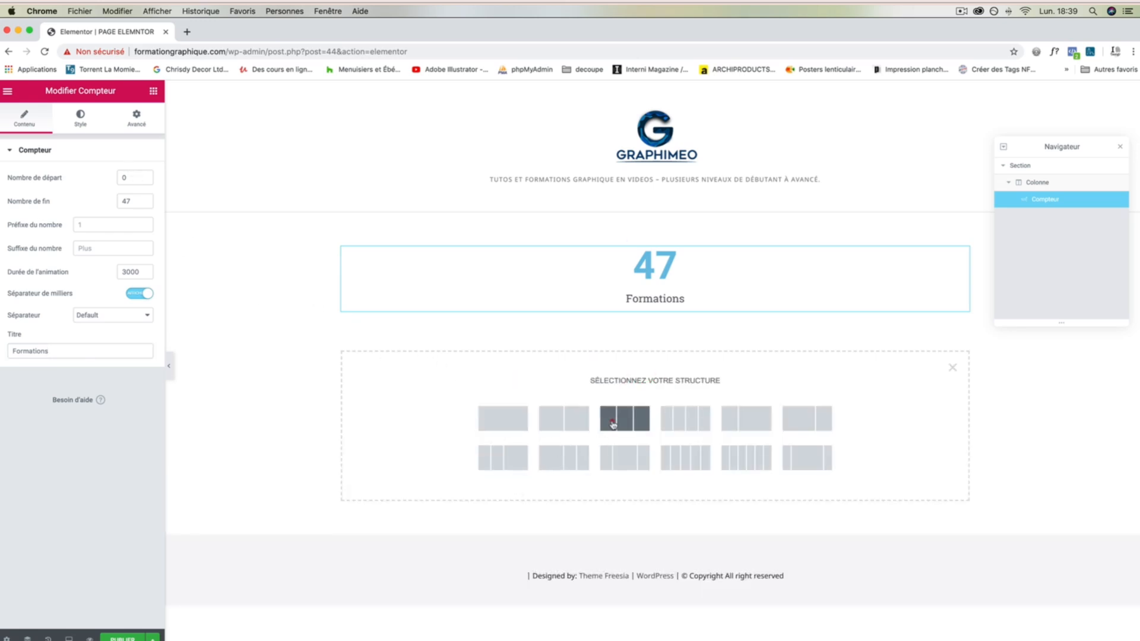
{"action": "left_click", "coordinate": [613, 423]}
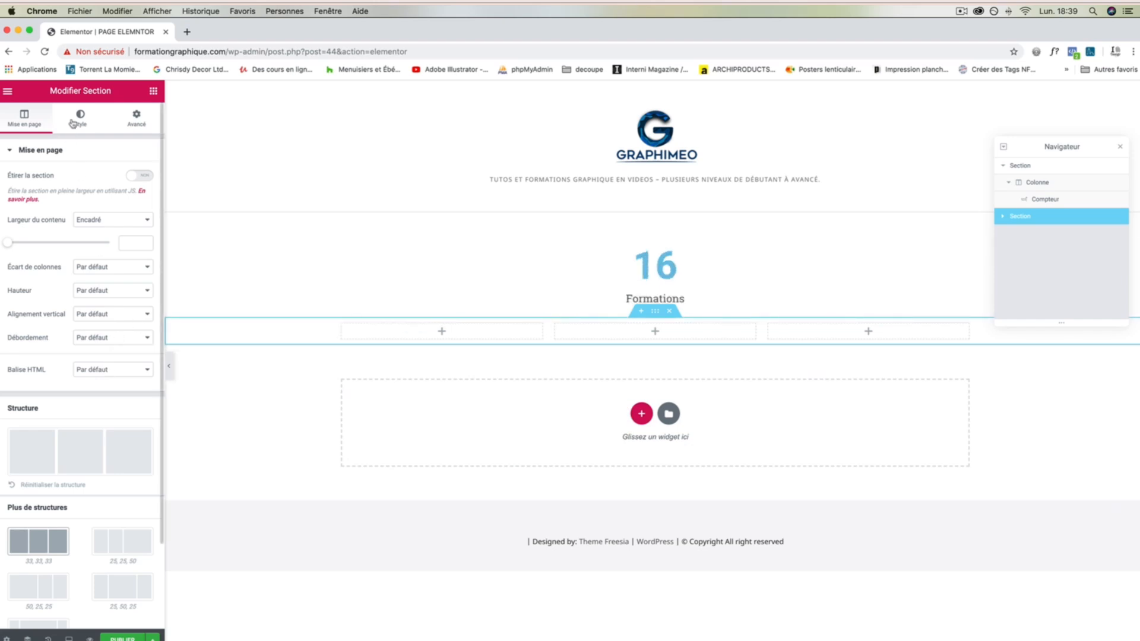
{"action": "left_click", "coordinate": [154, 92]}
{"action": "scroll", "coordinate": [67, 505], "scroll_direction": "down", "scroll_amount": 1}
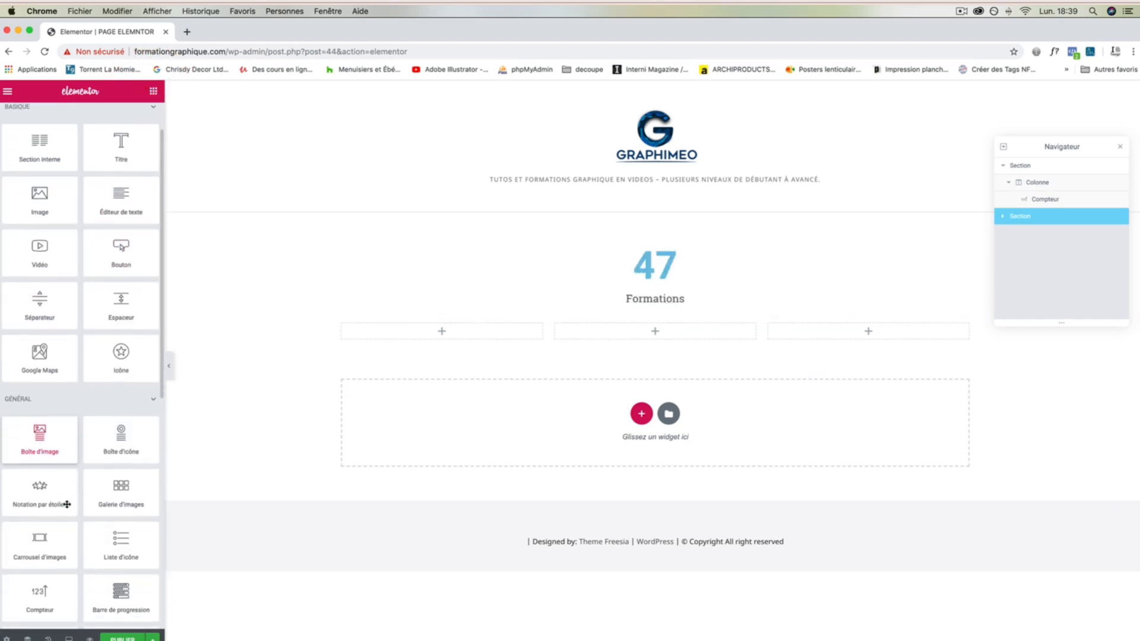
{"action": "scroll", "coordinate": [67, 504], "scroll_direction": "down", "scroll_amount": 3}
{"action": "left_click_drag", "start_coordinate": [69, 466], "coordinate": [468, 327]}
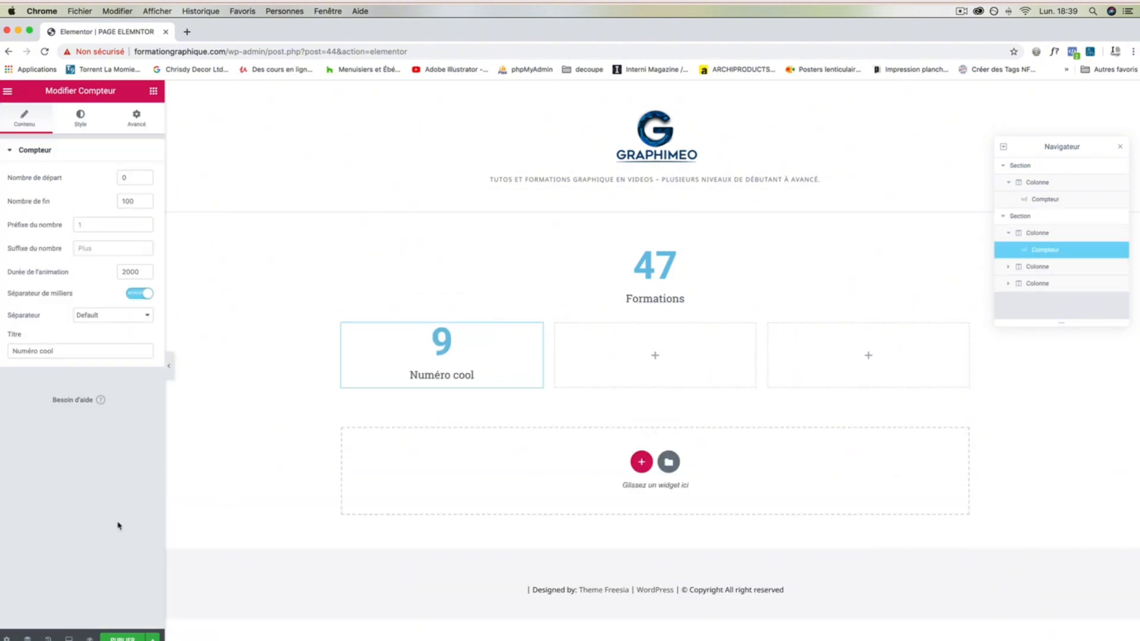
Step: Place a Compteur widget in each of the second and third columns of the new section
{"action": "left_click", "coordinate": [153, 92]}
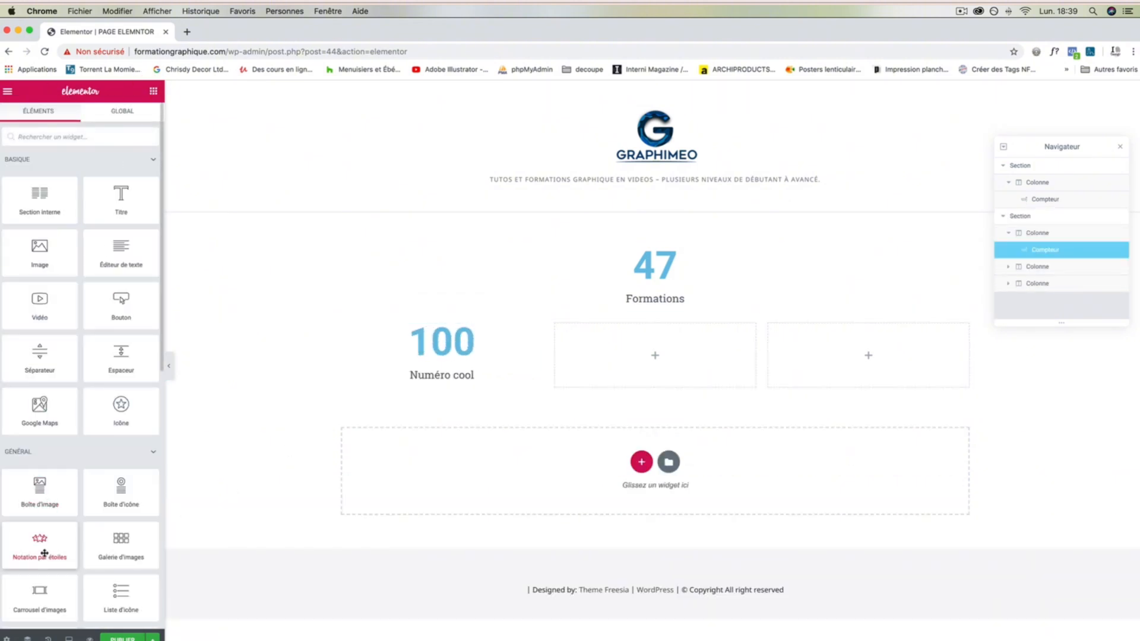
{"action": "scroll", "coordinate": [45, 535], "scroll_direction": "down", "scroll_amount": 1}
{"action": "left_click_drag", "start_coordinate": [38, 460], "coordinate": [633, 360]}
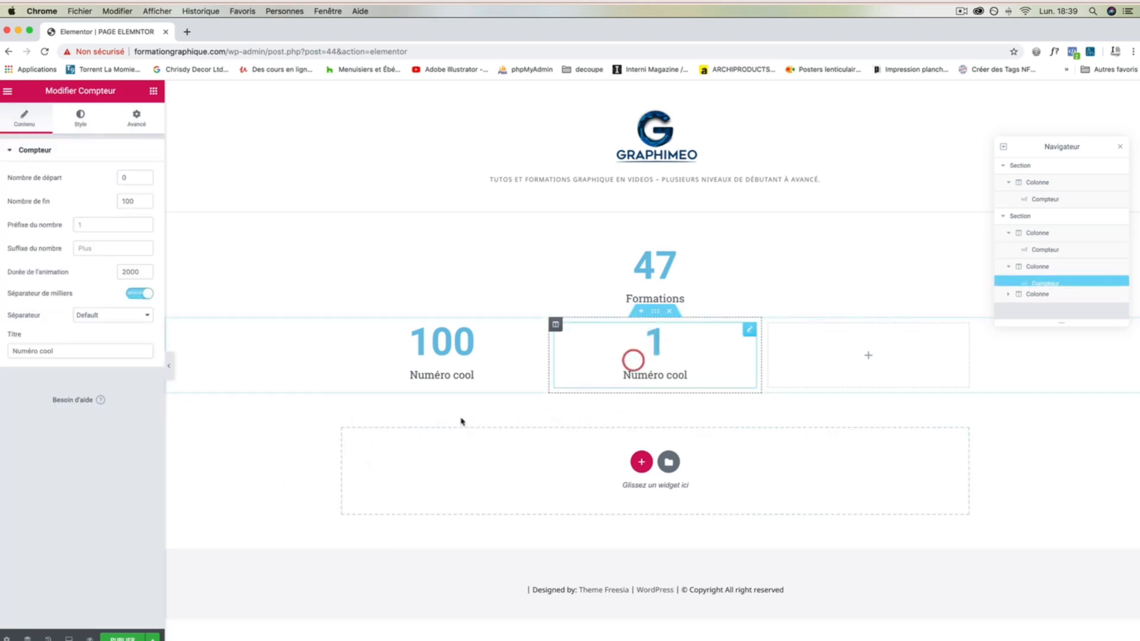
{"action": "left_click", "coordinate": [151, 92]}
{"action": "scroll", "coordinate": [27, 492], "scroll_direction": "down", "scroll_amount": 3}
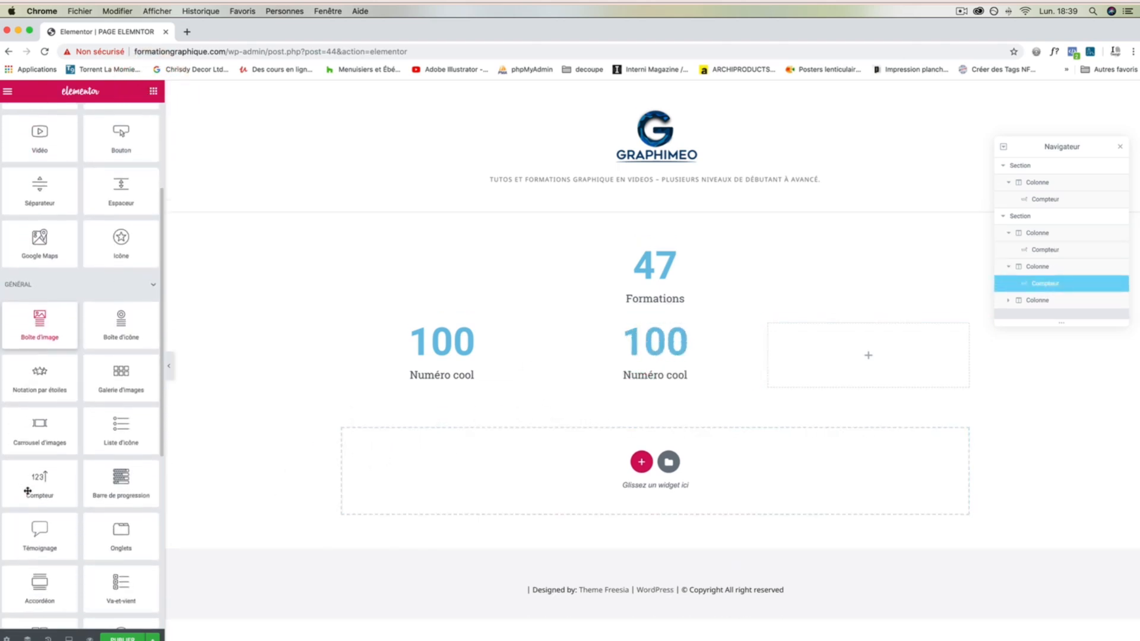
{"action": "scroll", "coordinate": [27, 492], "scroll_direction": "down", "scroll_amount": 1}
{"action": "left_click_drag", "start_coordinate": [38, 435], "coordinate": [856, 344]}
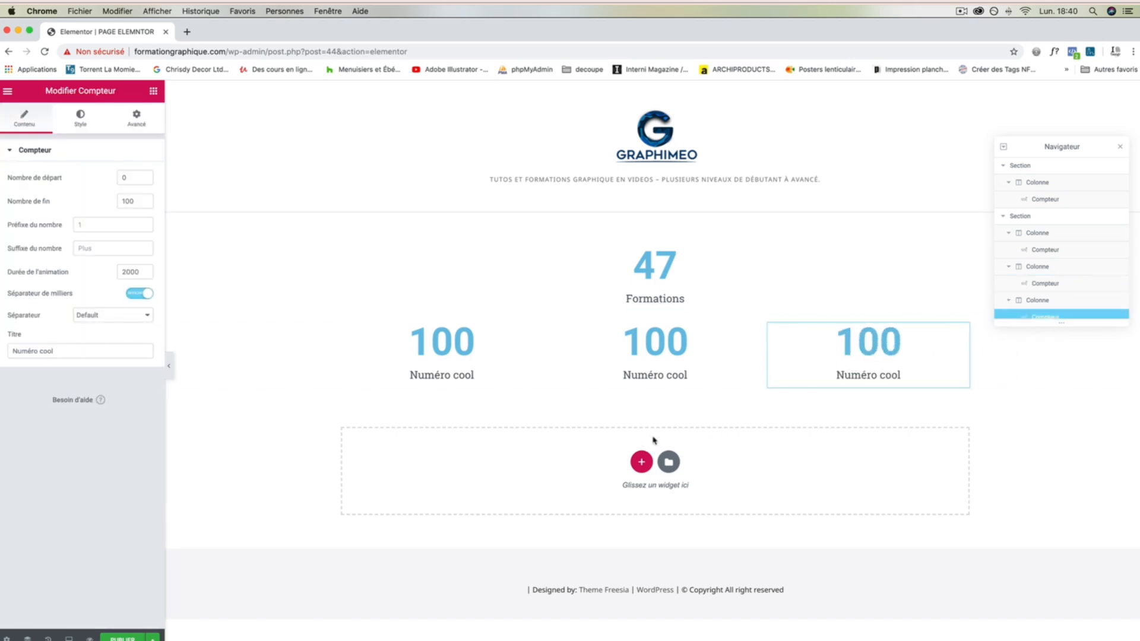
Step: Set the first column counter's end number to 17 and its title to "FORMATIONS"
{"action": "left_click", "coordinate": [439, 341]}
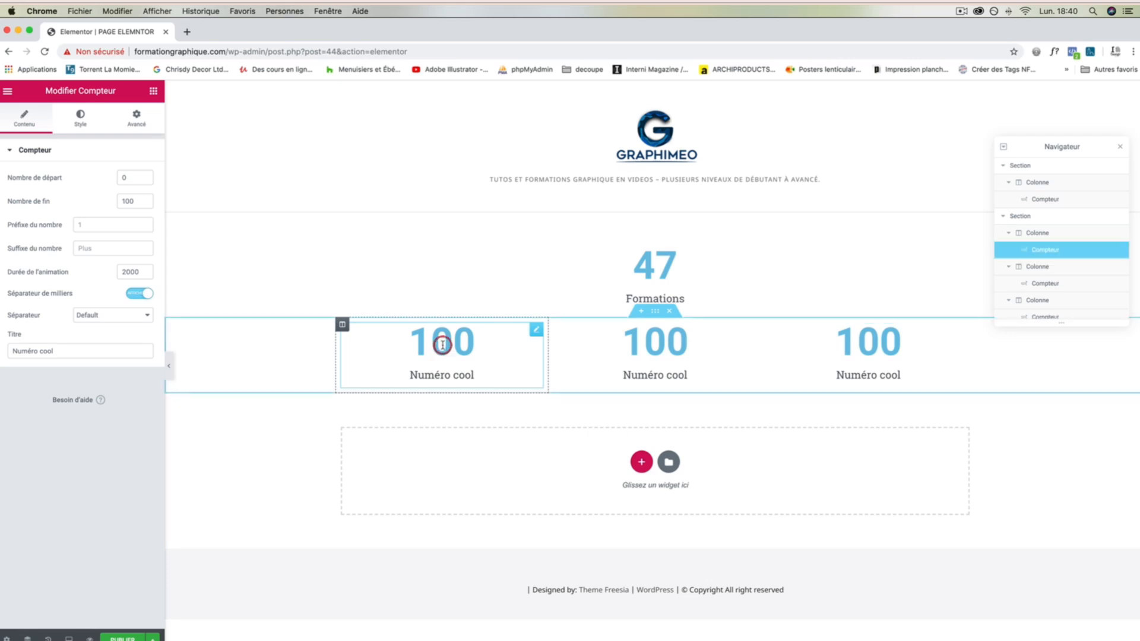
{"action": "left_click", "coordinate": [451, 375]}
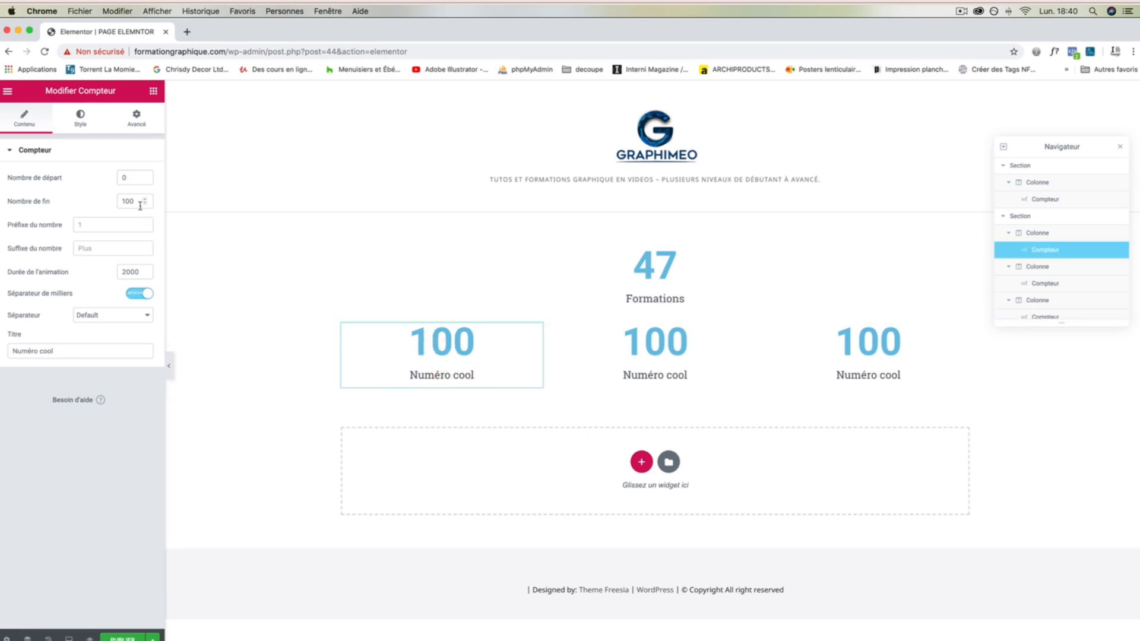
{"action": "type", "text": "17"}
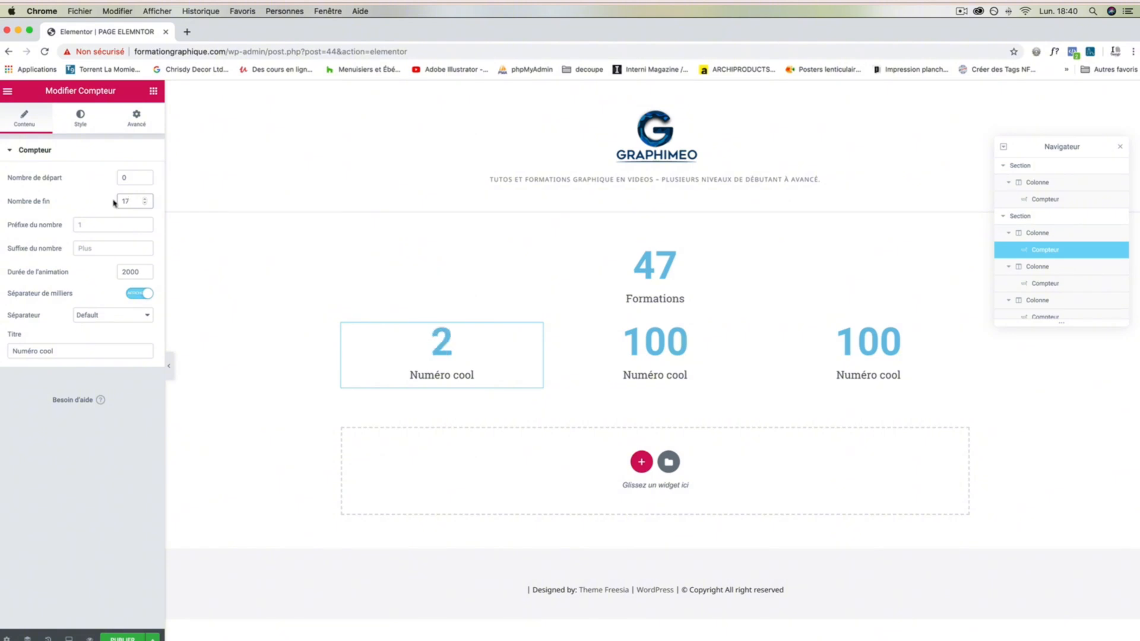
{"action": "left_click_drag", "start_coordinate": [89, 350], "coordinate": [2, 341]}
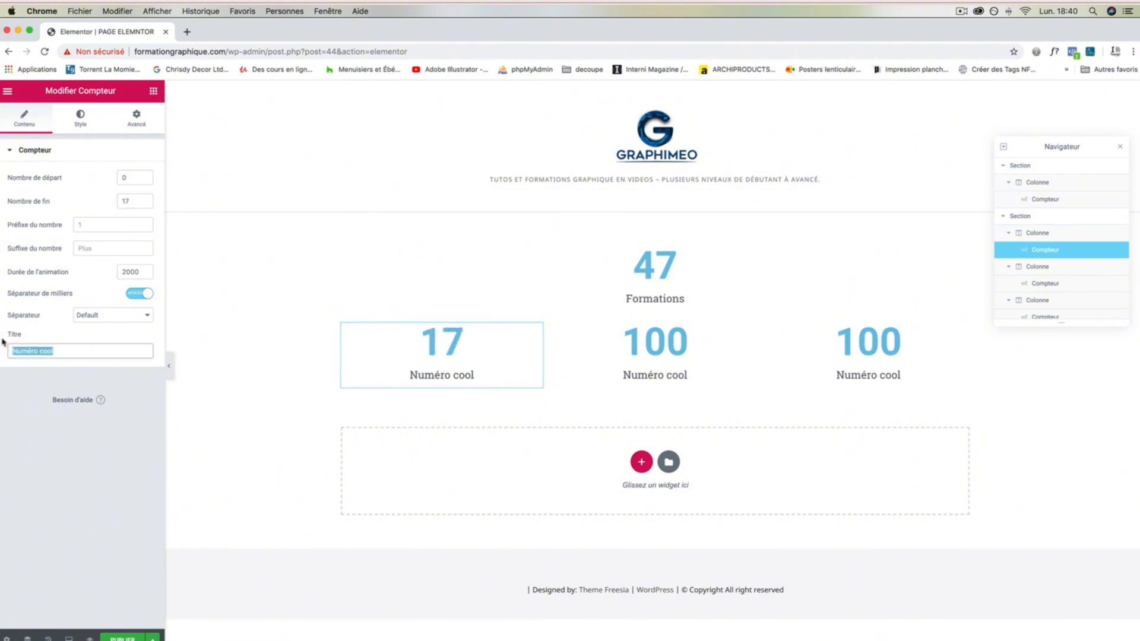
{"action": "type", "text": "FORMATIONS"}
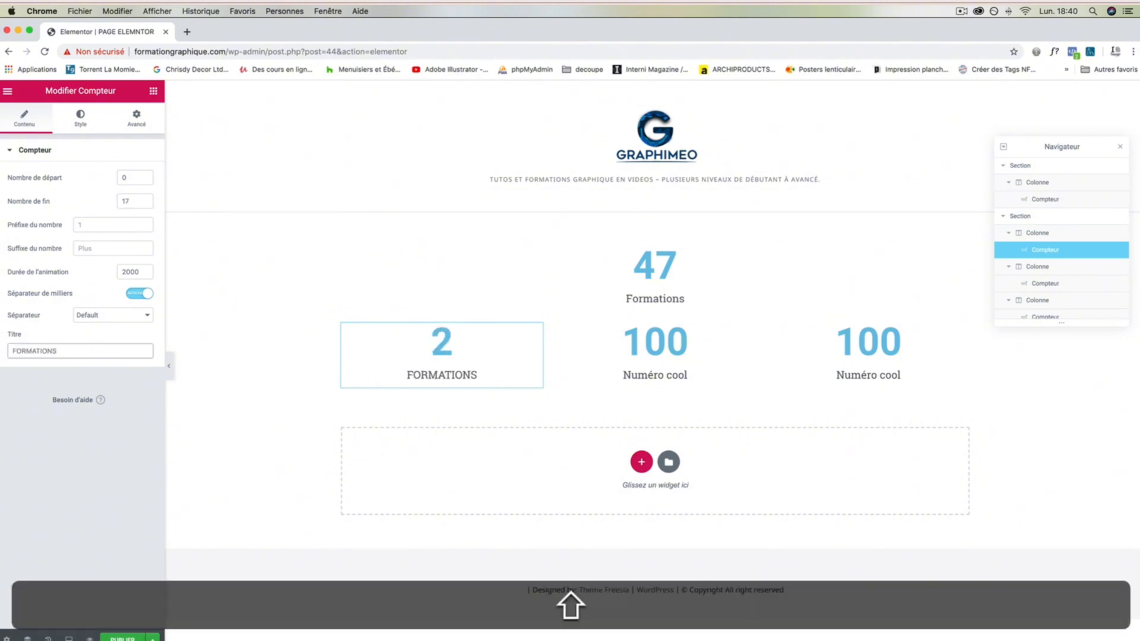
Step: Add "+" as the number prefix of the middle column's counter
{"action": "left_click", "coordinate": [664, 338]}
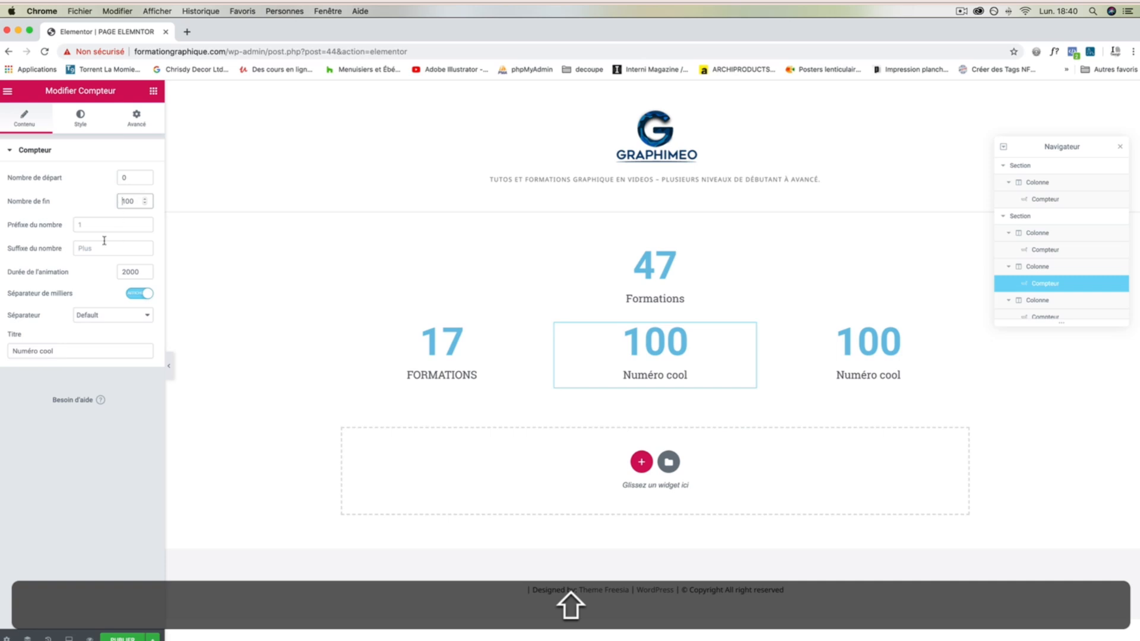
{"action": "left_click", "coordinate": [93, 224]}
{"action": "type", "text": "+"}
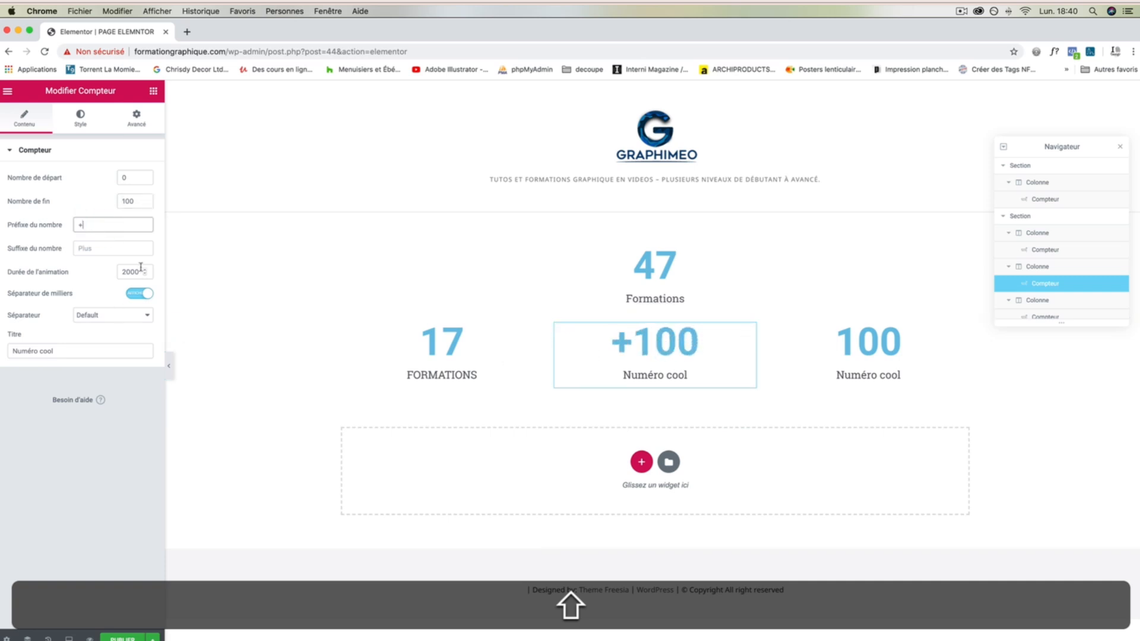
Step: Set the middle counter's end number to 100000 and its thousands separator to Space
{"action": "left_click", "coordinate": [136, 201]}
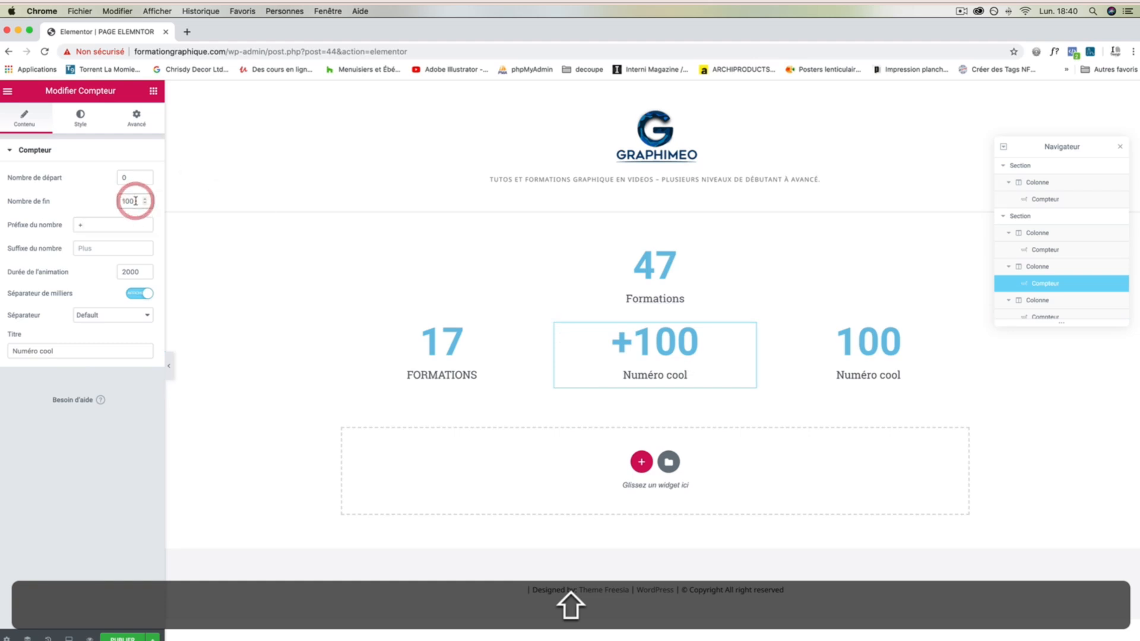
{"action": "type", "text": "000"}
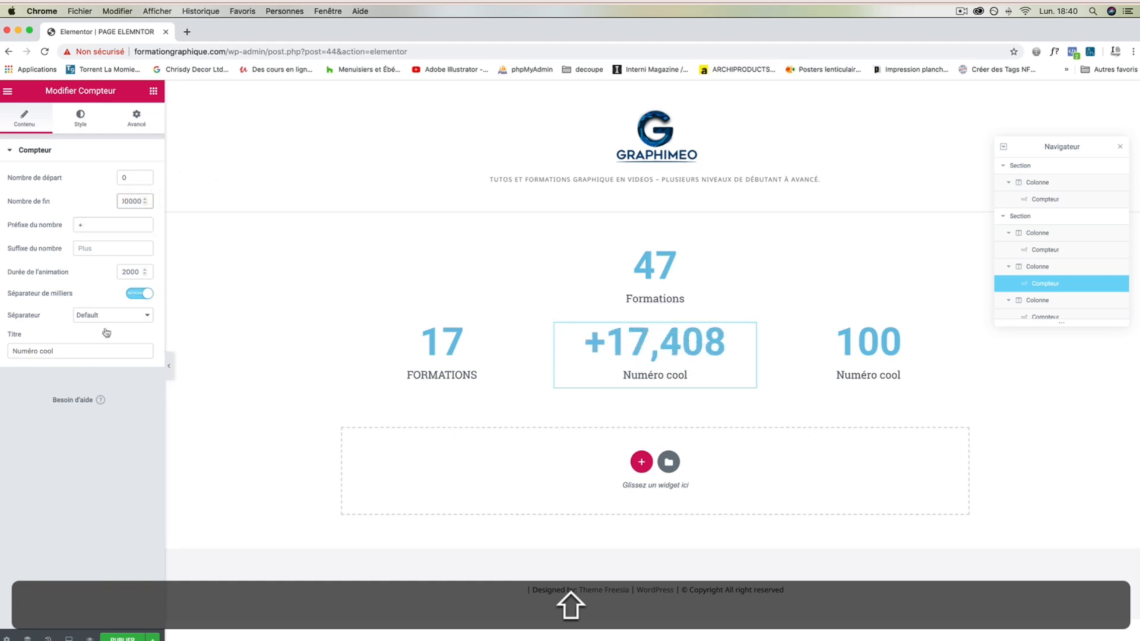
{"action": "left_click", "coordinate": [109, 321]}
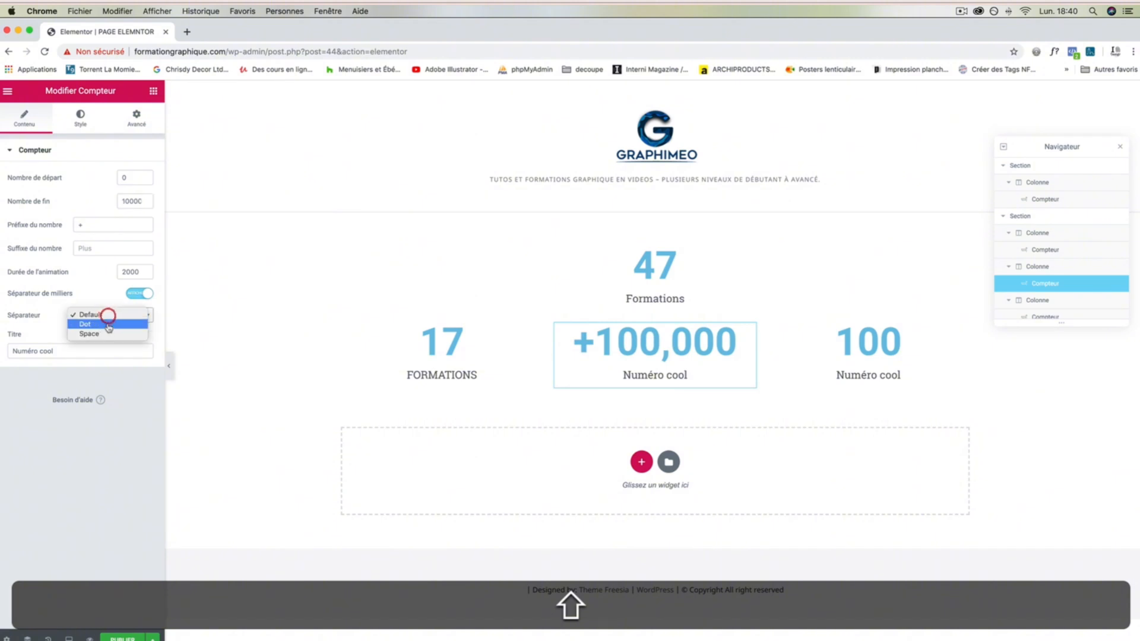
{"action": "left_click", "coordinate": [108, 328]}
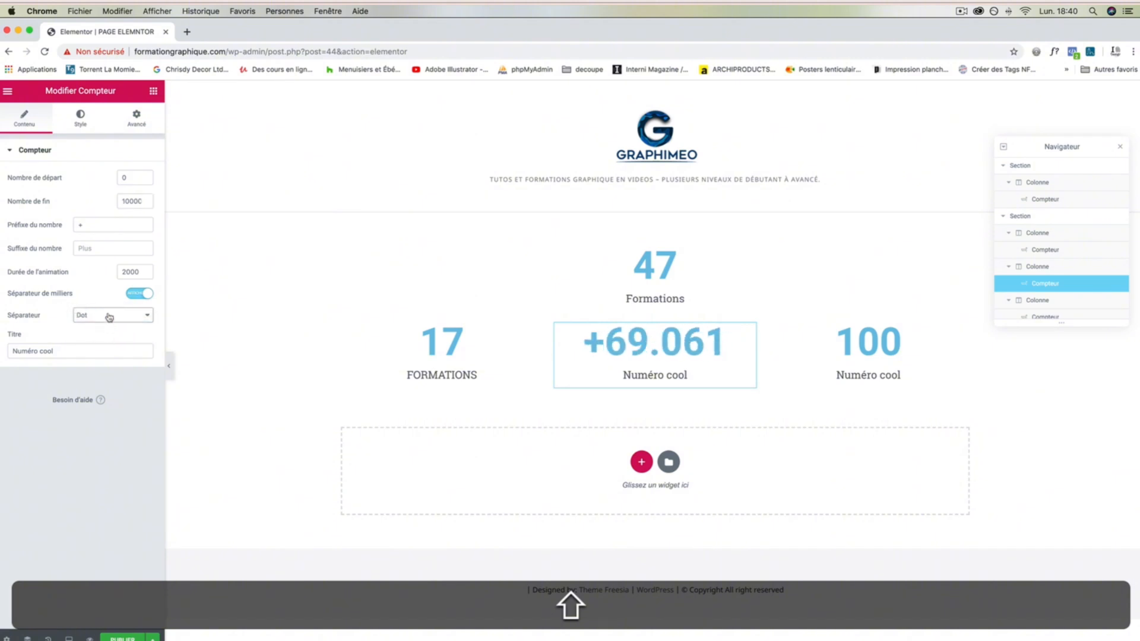
{"action": "left_click", "coordinate": [110, 317]}
{"action": "left_click", "coordinate": [111, 325]}
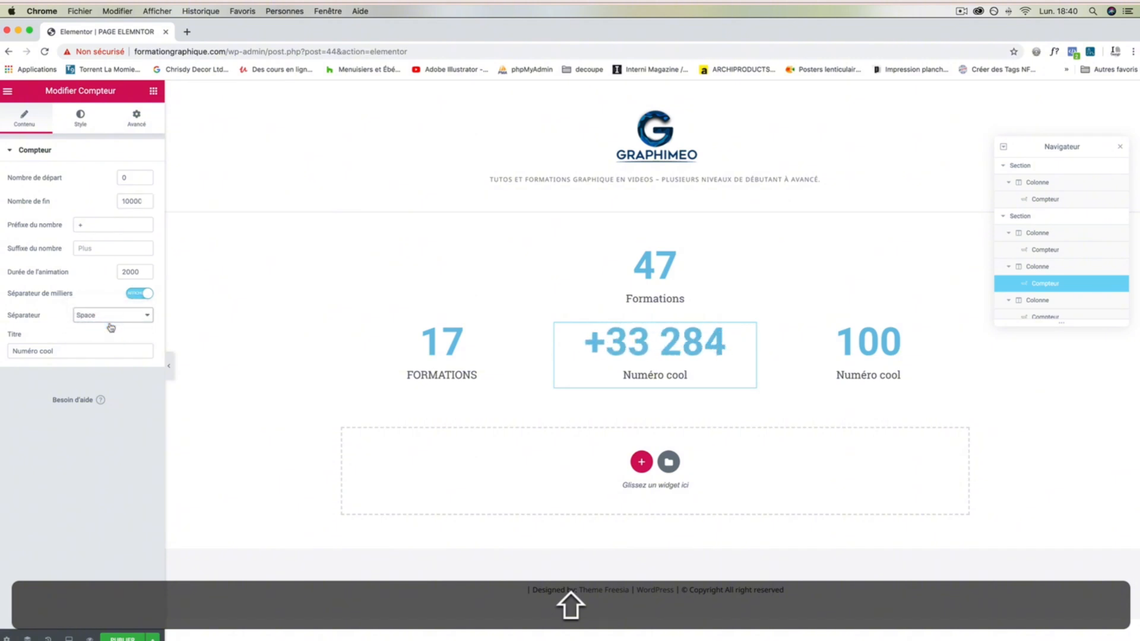
Step: Change the middle counter's title to "NB d'Eleves"
{"action": "double_click", "coordinate": [47, 351]}
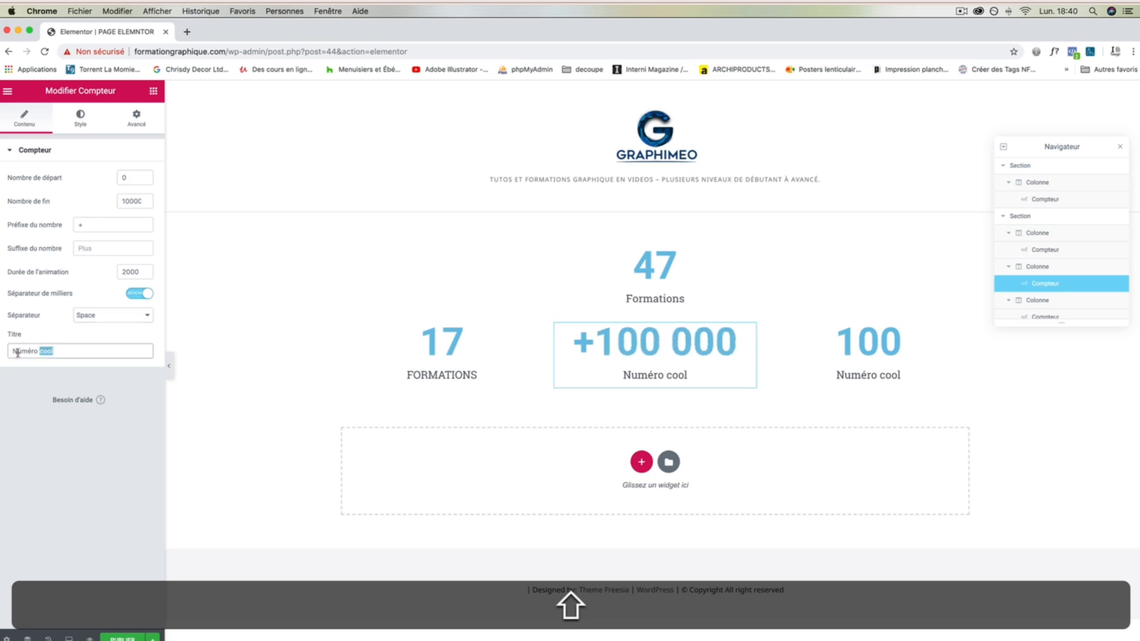
{"action": "type", "text": "NB D"}
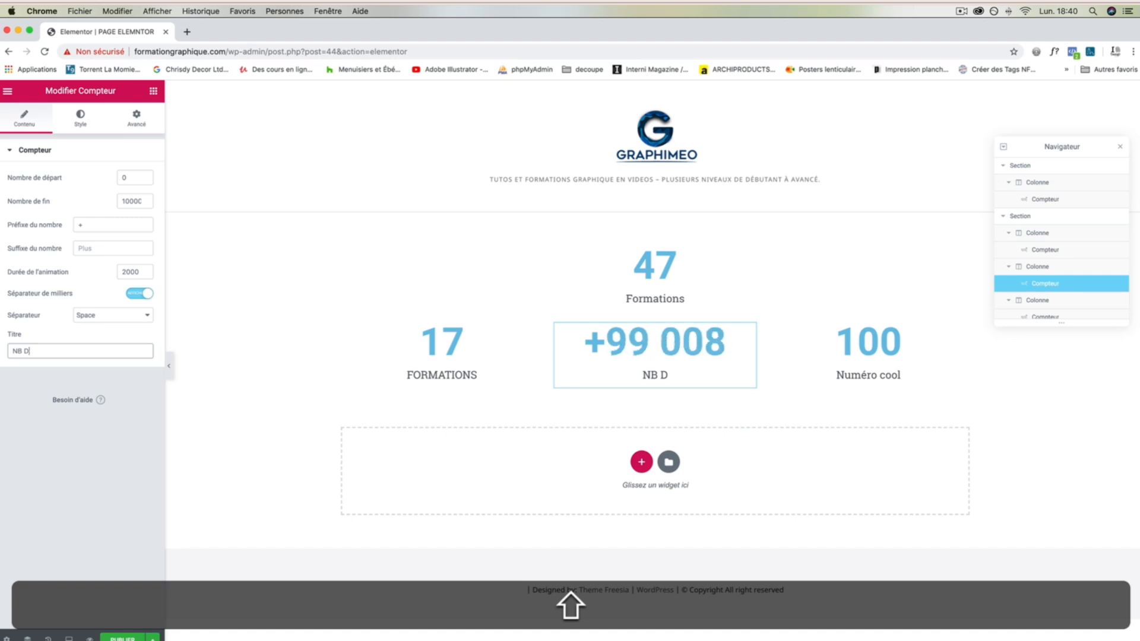
{"action": "key", "text": "BackSpace"}
{"action": "type", "text": "d"}
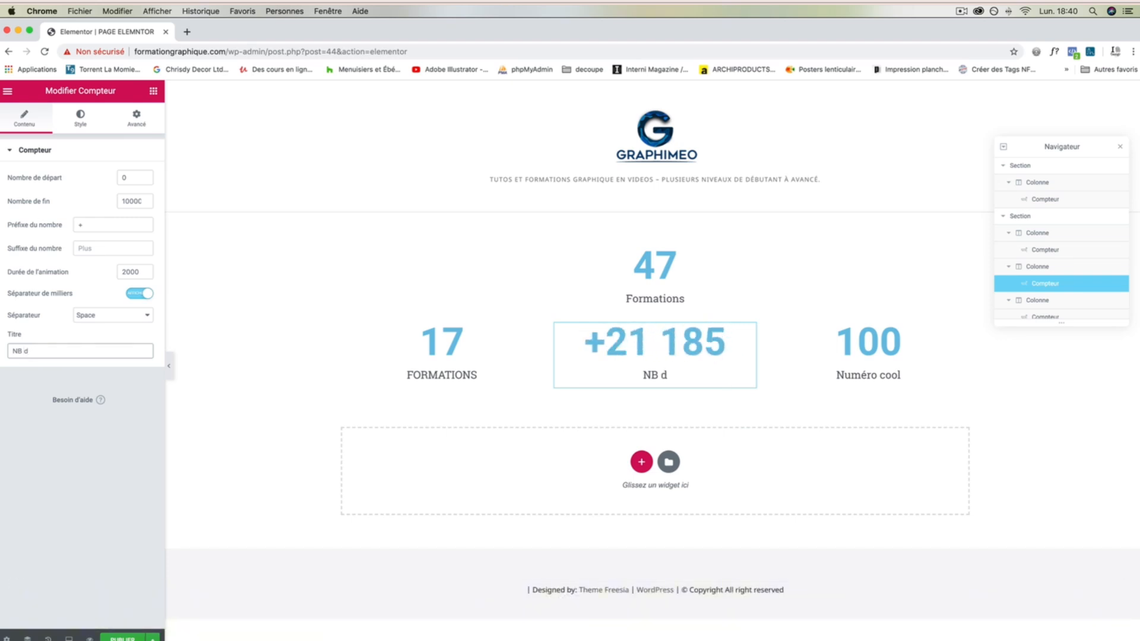
{"action": "key", "text": "shift"}
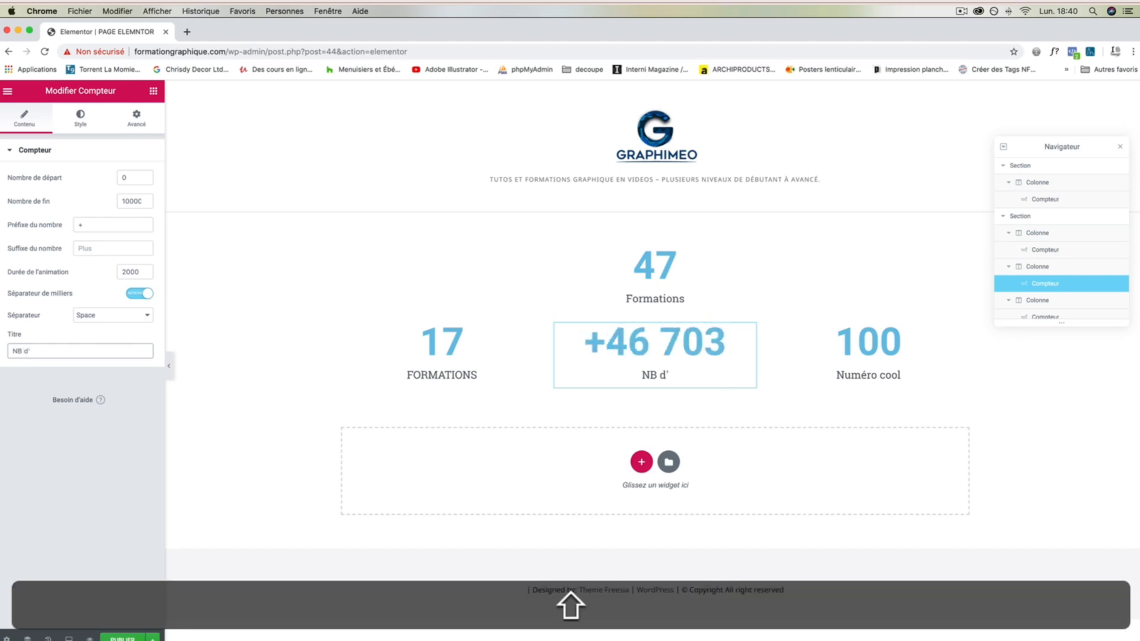
{"action": "type", "text": "'2leves"}
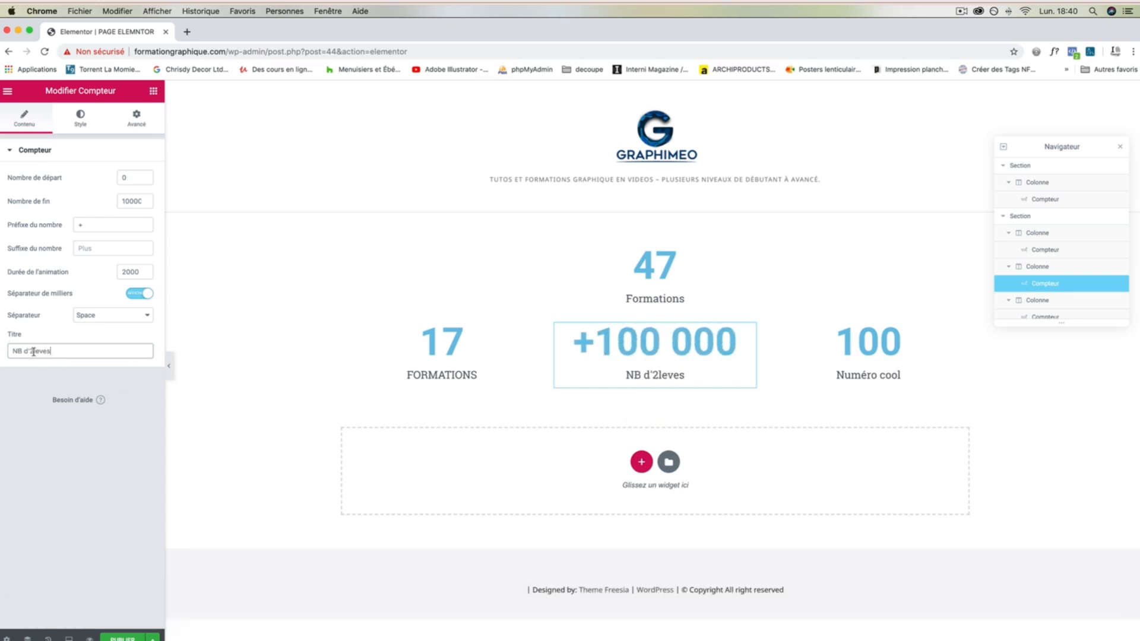
{"action": "key", "text": "BackSpace"}
{"action": "type", "text": "E"}
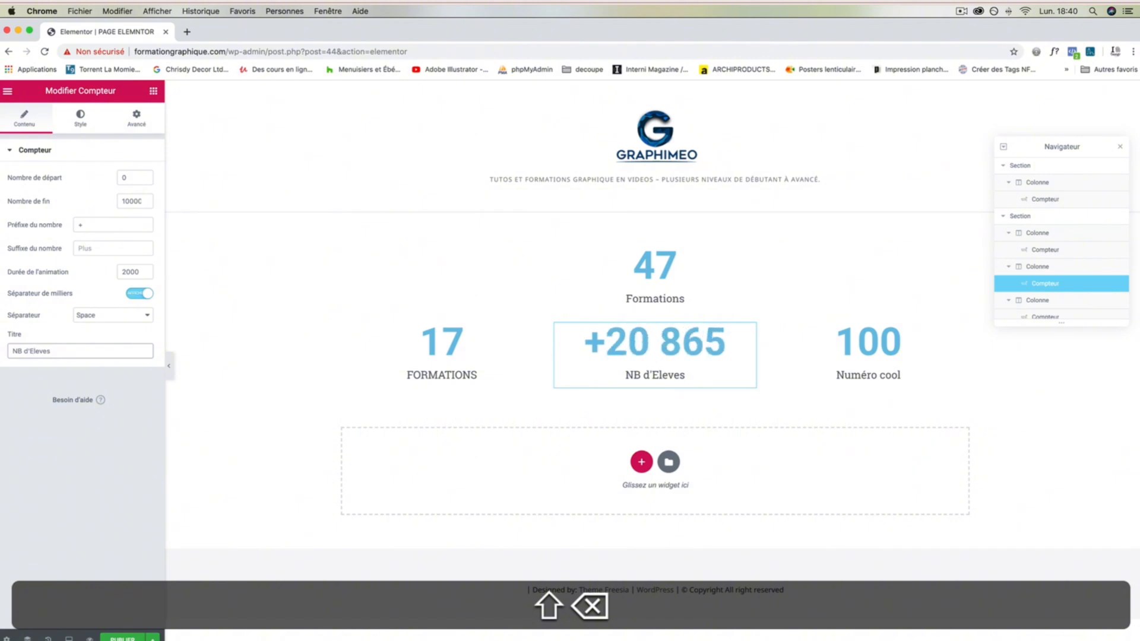
Step: Give the third column's counter the number prefix "+" and the end number 4,5
{"action": "left_click", "coordinate": [850, 369]}
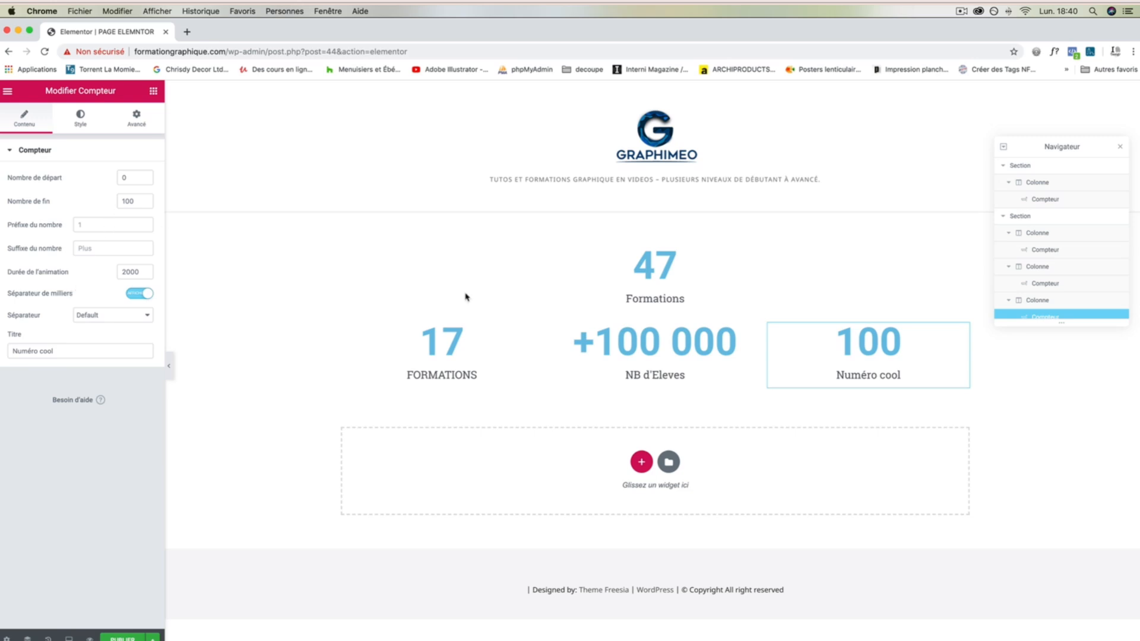
{"action": "left_click", "coordinate": [87, 227]}
{"action": "type", "text": "+"}
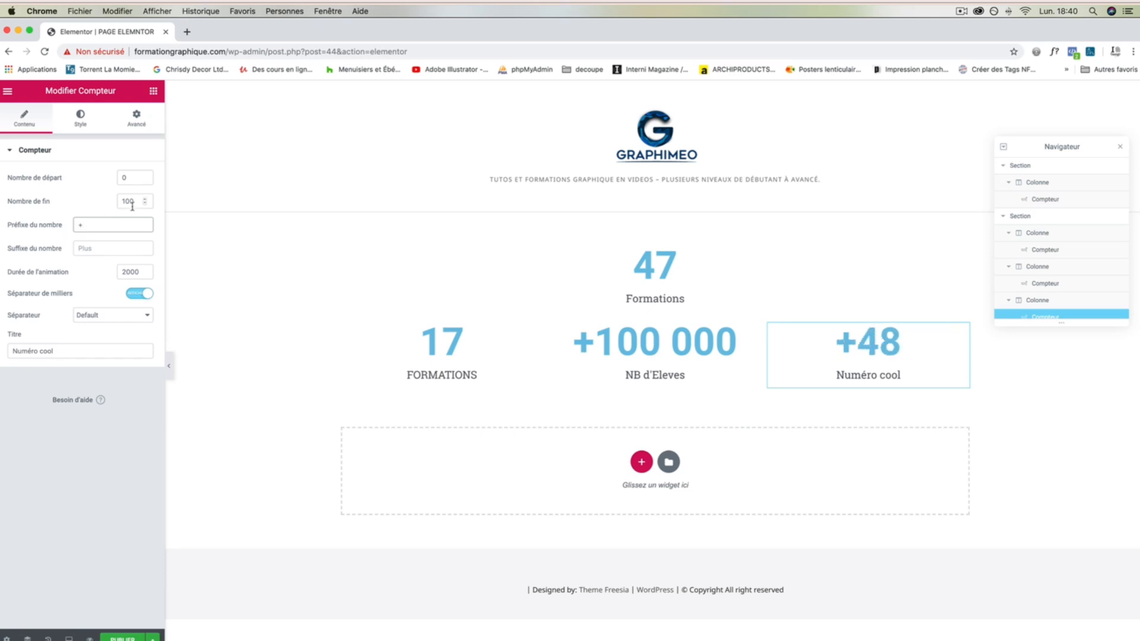
{"action": "left_click_drag", "start_coordinate": [134, 201], "coordinate": [105, 202]}
{"action": "type", "text": "4,5"}
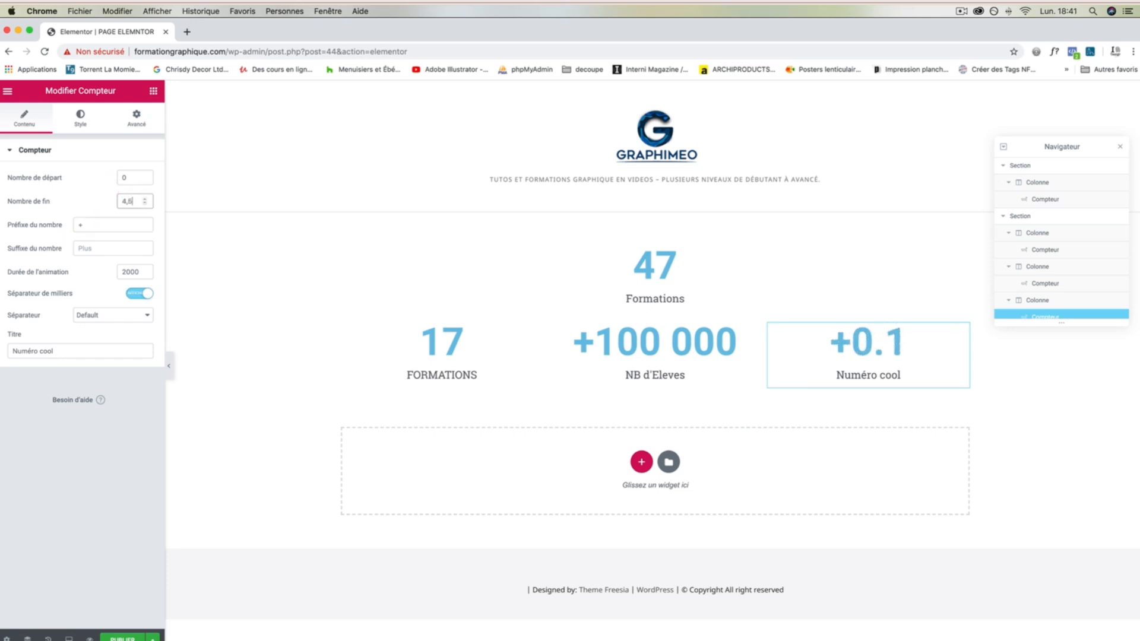
Step: Change the third column counter's title to "Moyenne note"
{"action": "left_click_drag", "start_coordinate": [68, 351], "coordinate": [1, 350]}
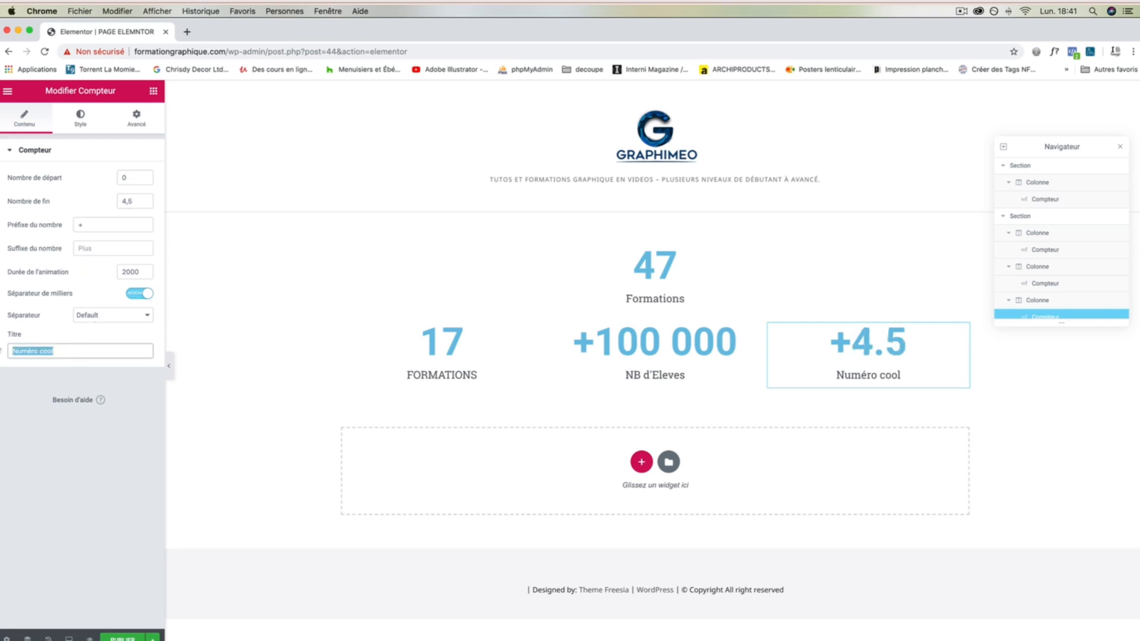
{"action": "type", "text": "Mo"}
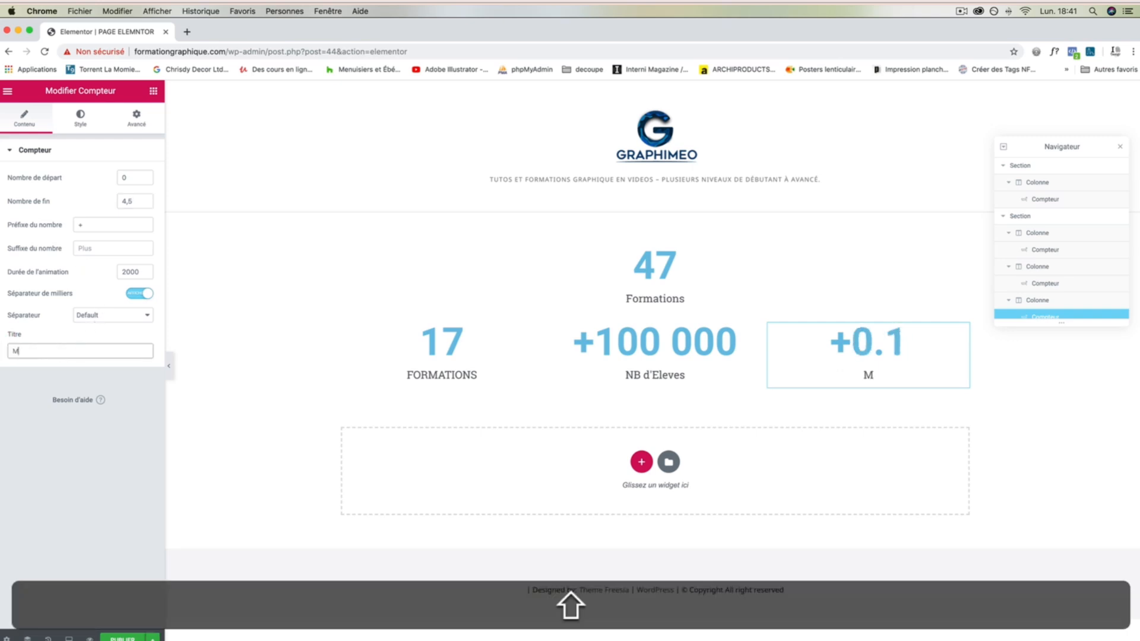
{"action": "key", "text": "BackSpace"}
{"action": "type", "text": "oyenne "}
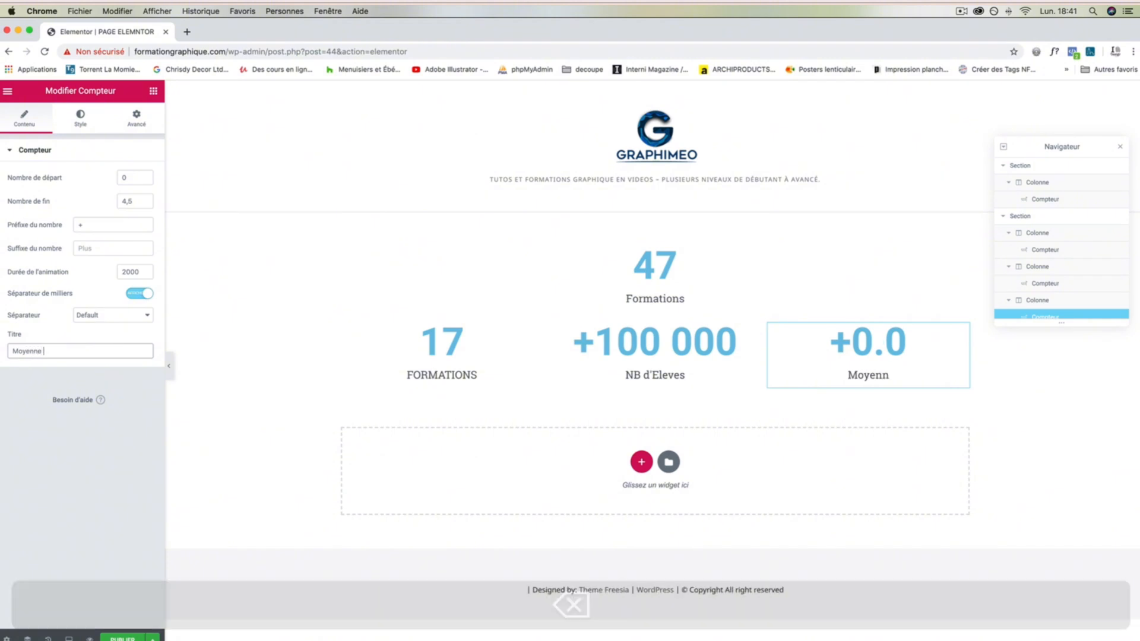
{"action": "type", "text": "note"}
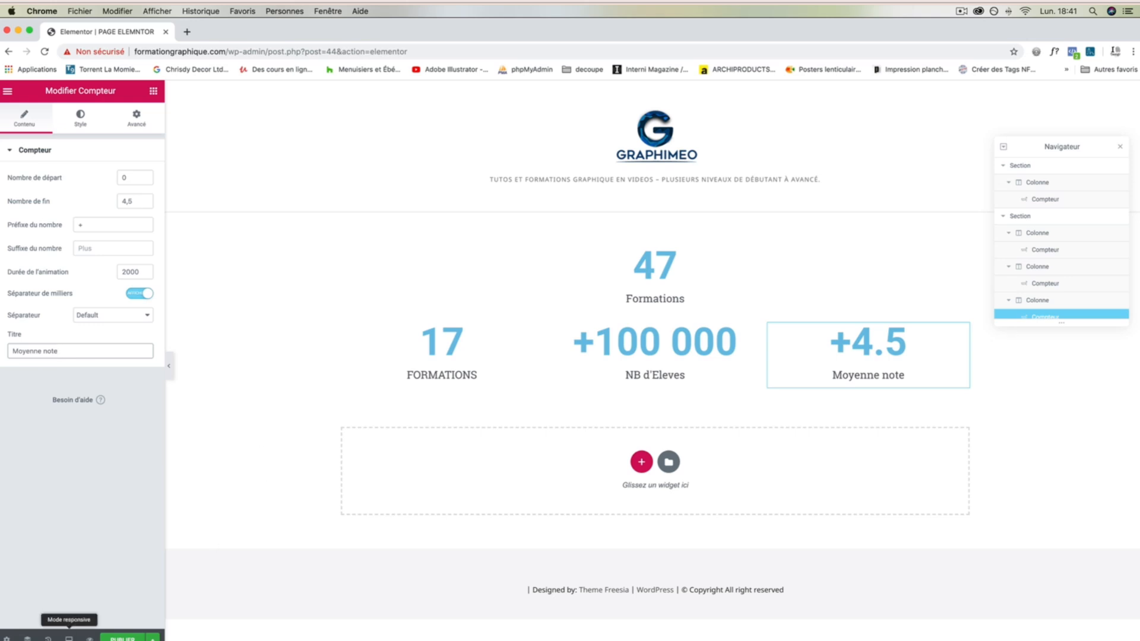
Step: Preview the page and reload it to watch the counters animate, then return to the editor
{"action": "left_click", "coordinate": [91, 638]}
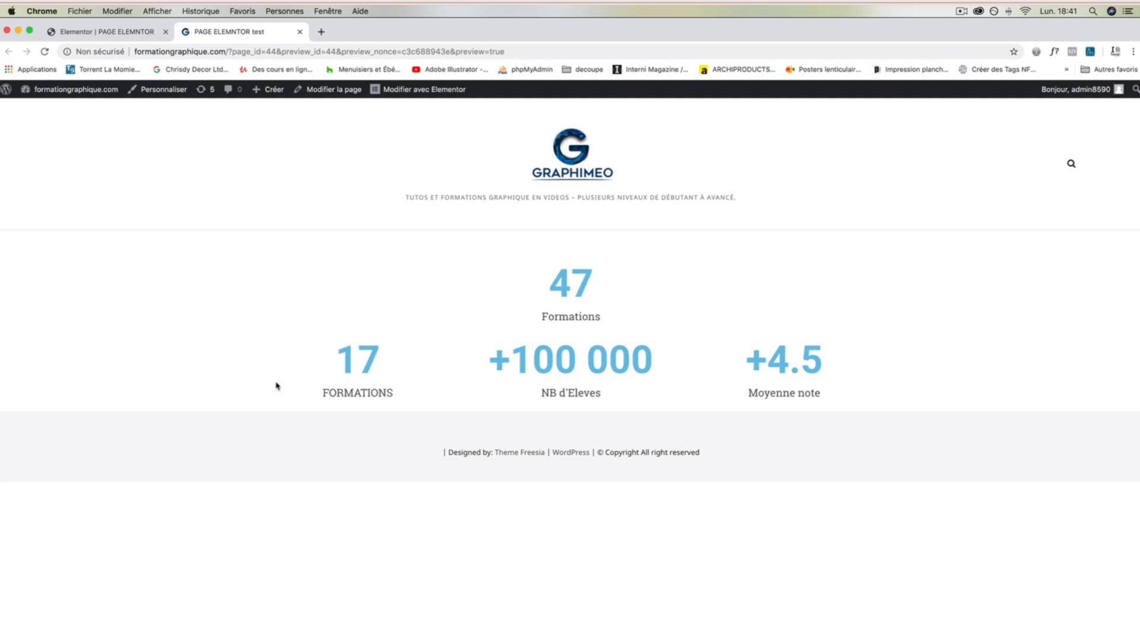
{"action": "key", "text": "super+r"}
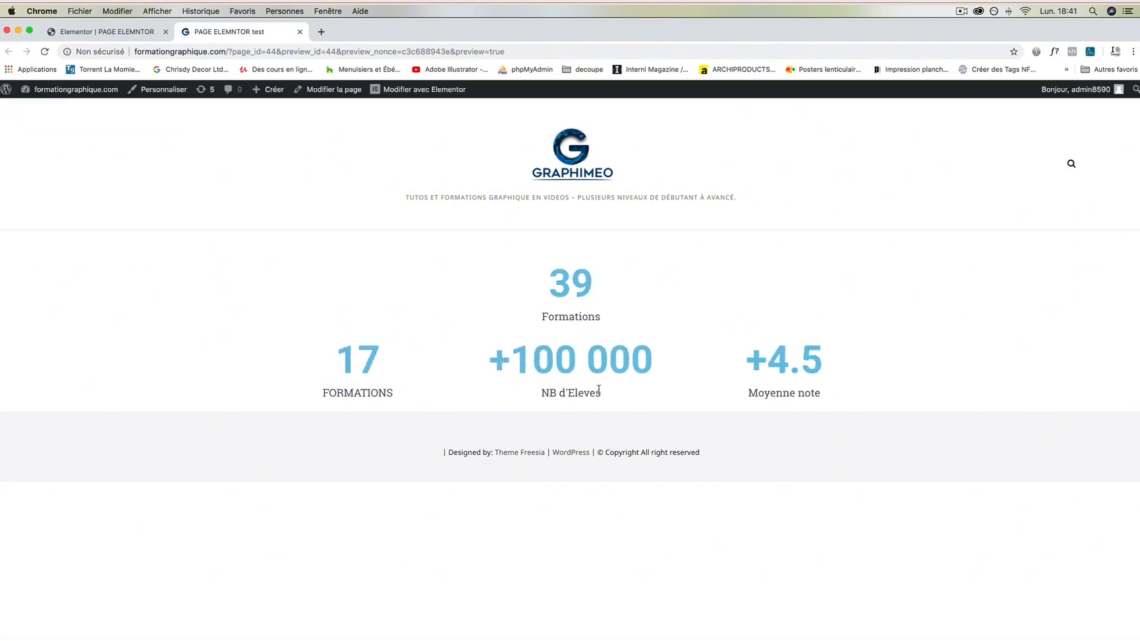
{"action": "left_click", "coordinate": [112, 32]}
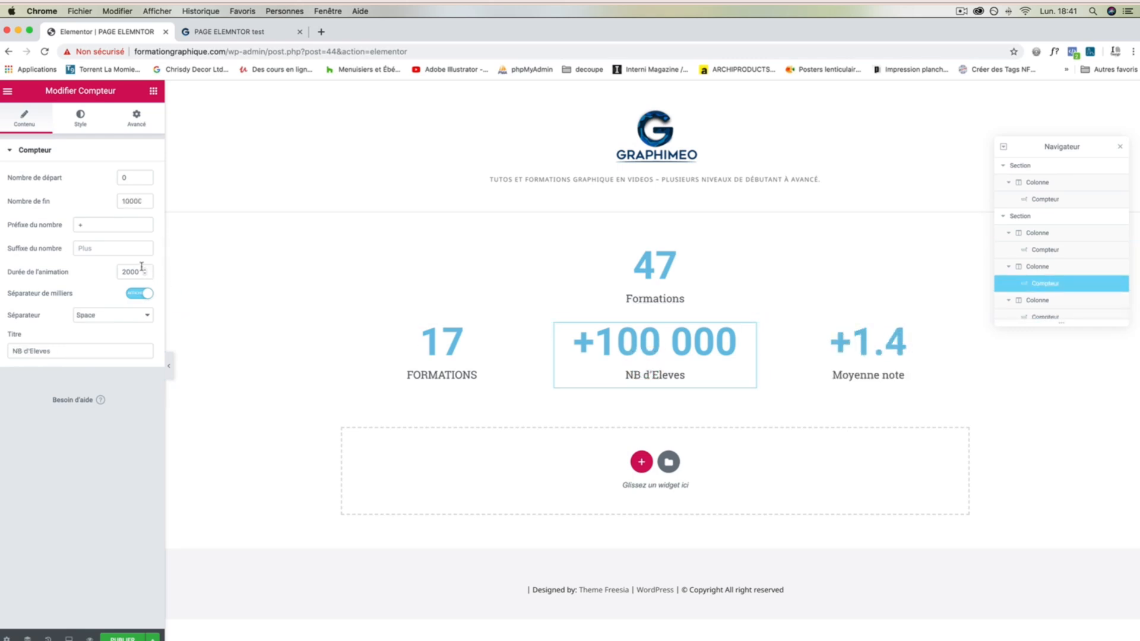
Step: Set the animation duration to 3500 for the middle counter and 1000 for the third column's counter
{"action": "left_click", "coordinate": [106, 271]}
{"action": "type", "text": "3500"}
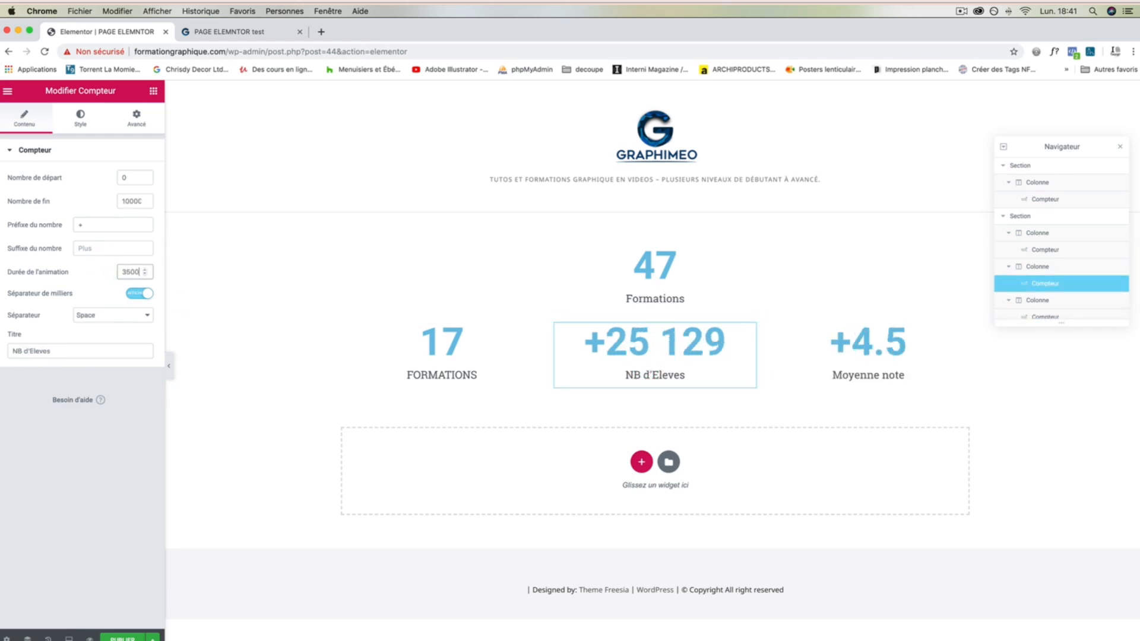
{"action": "left_click", "coordinate": [894, 351]}
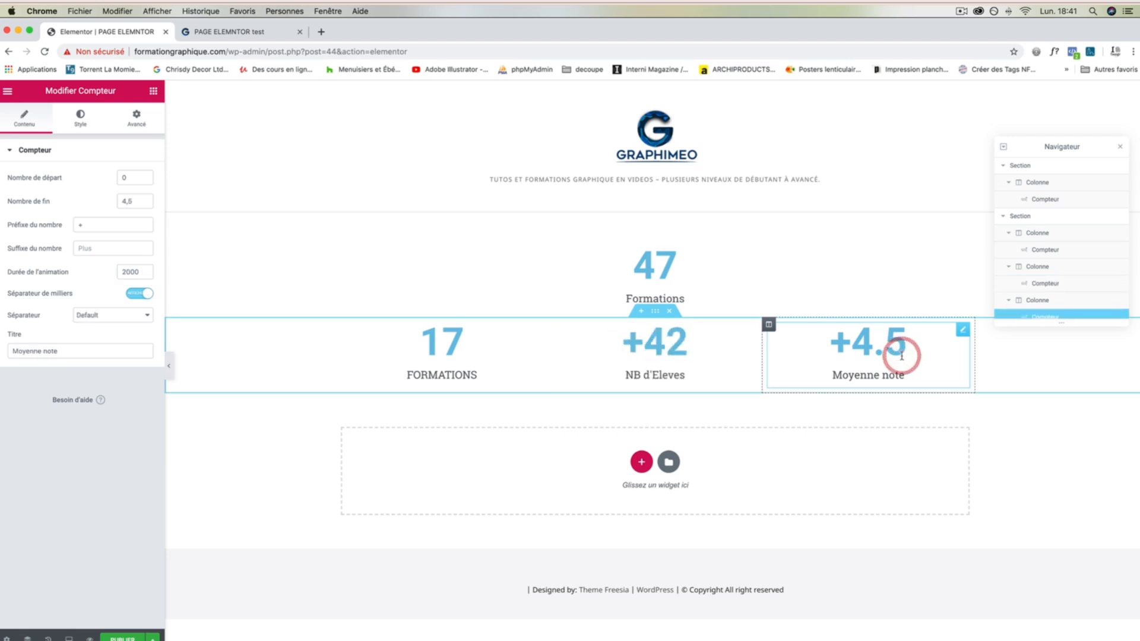
{"action": "left_click", "coordinate": [101, 270]}
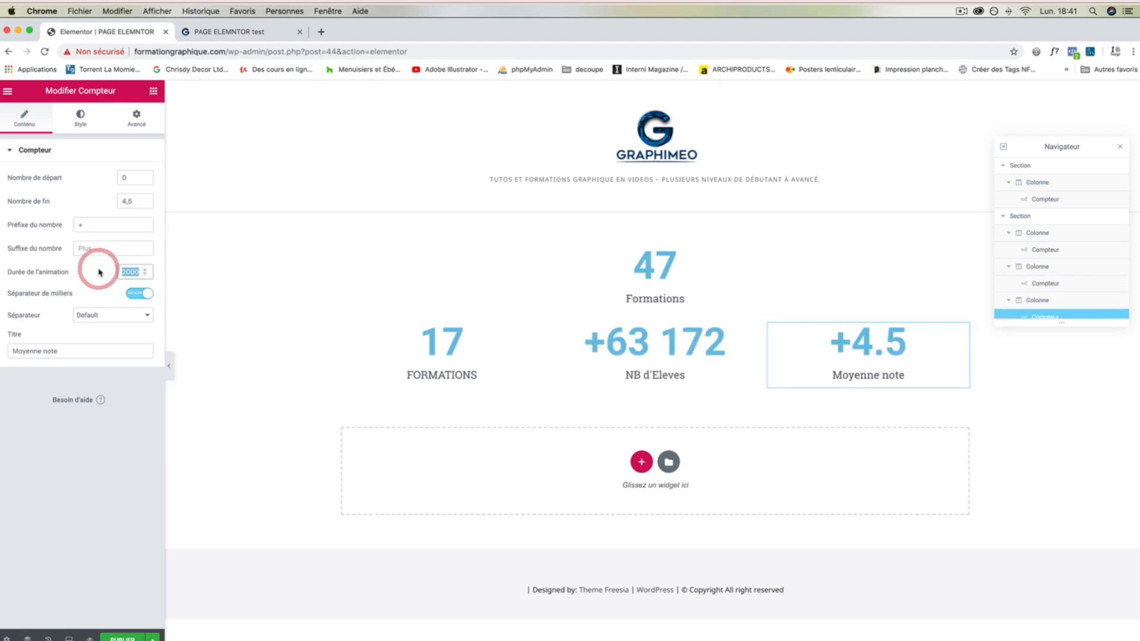
{"action": "type", "text": "1000"}
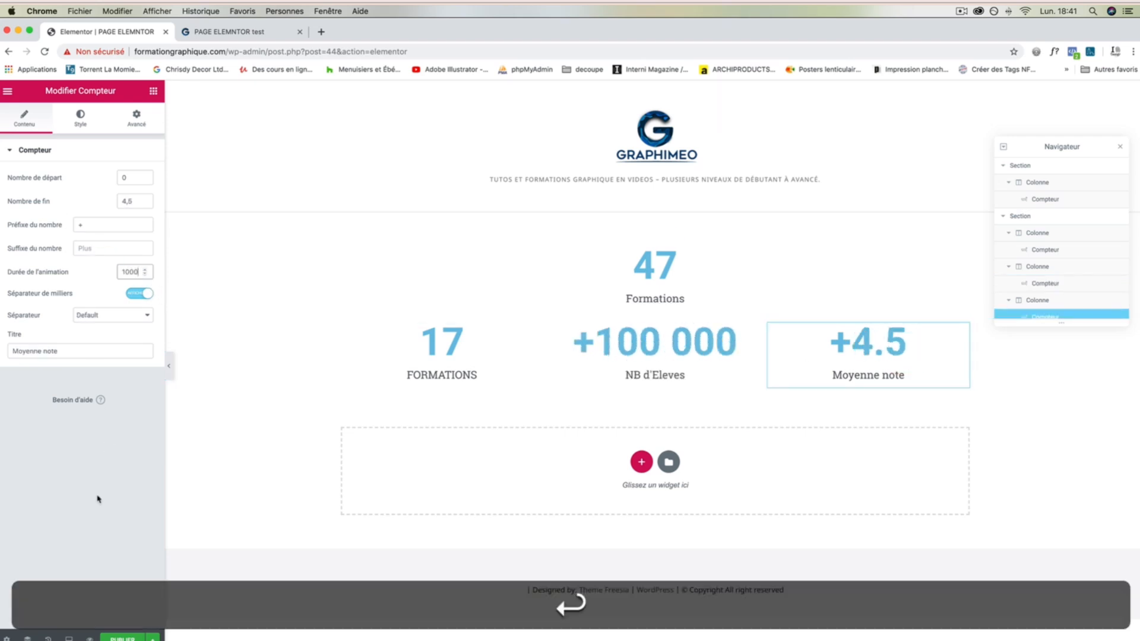
Step: Preview and reload the page again to check the counters' animation durations, and close the preview
{"action": "left_click", "coordinate": [90, 638]}
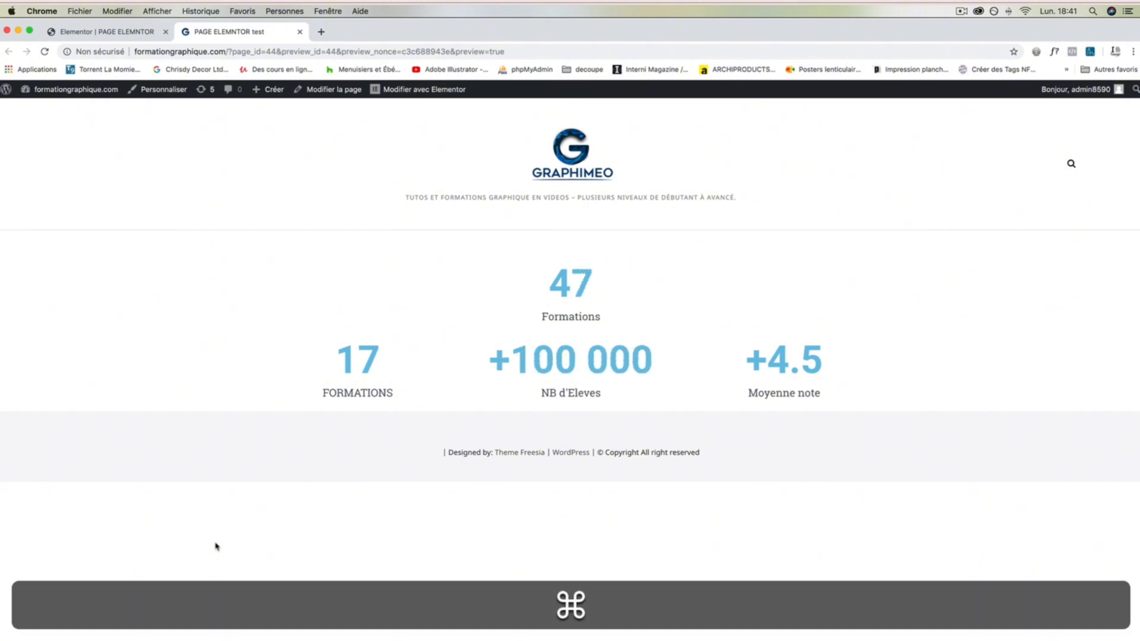
{"action": "key", "text": "super+r"}
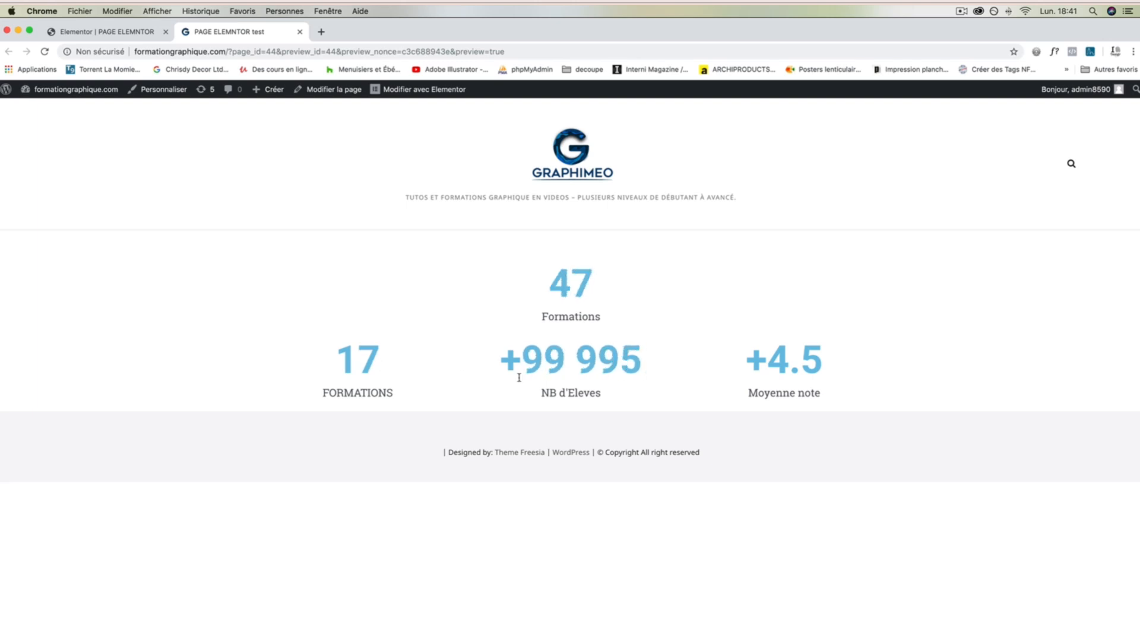
{"action": "left_click", "coordinate": [300, 31]}
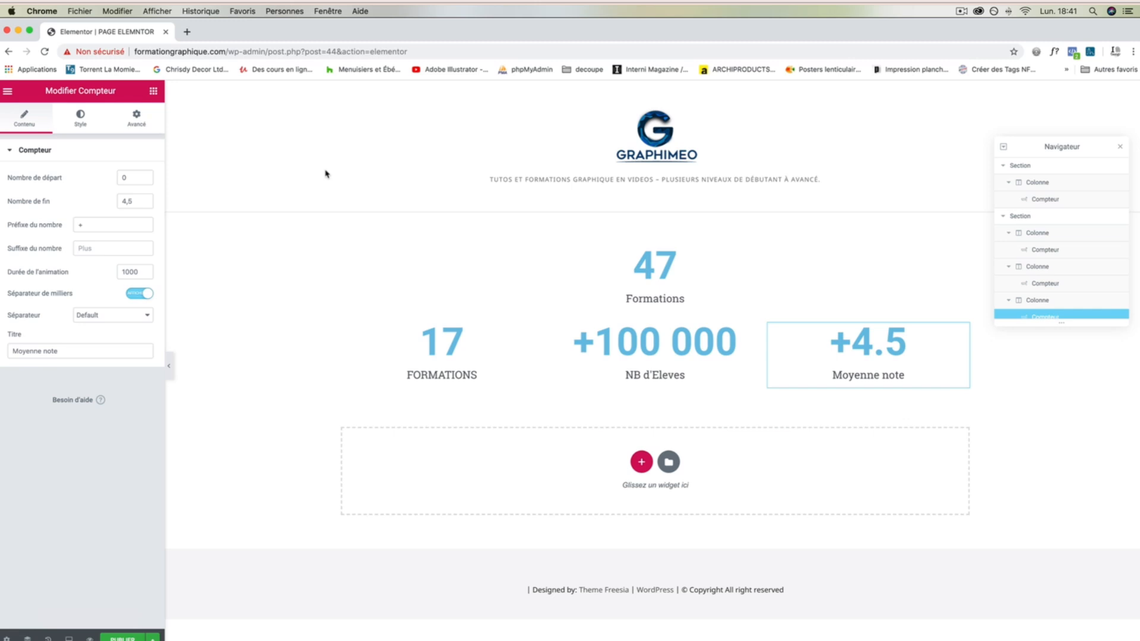
Step: Examine the number and title style options of the first column's counter
{"action": "left_click", "coordinate": [155, 92]}
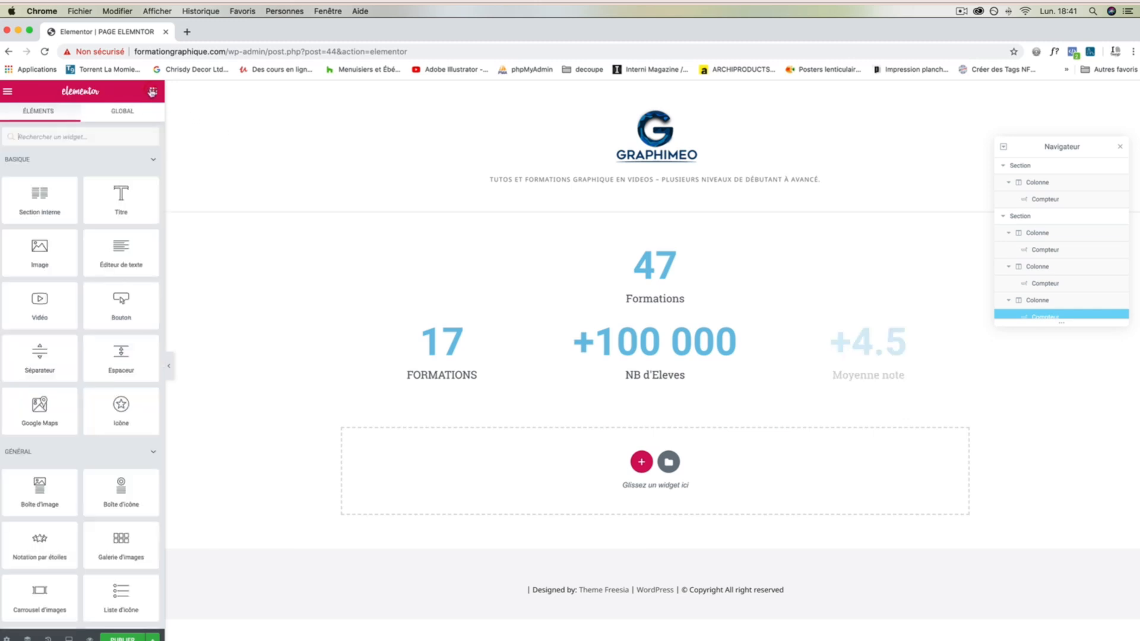
{"action": "scroll", "coordinate": [114, 546], "scroll_direction": "down", "scroll_amount": 2}
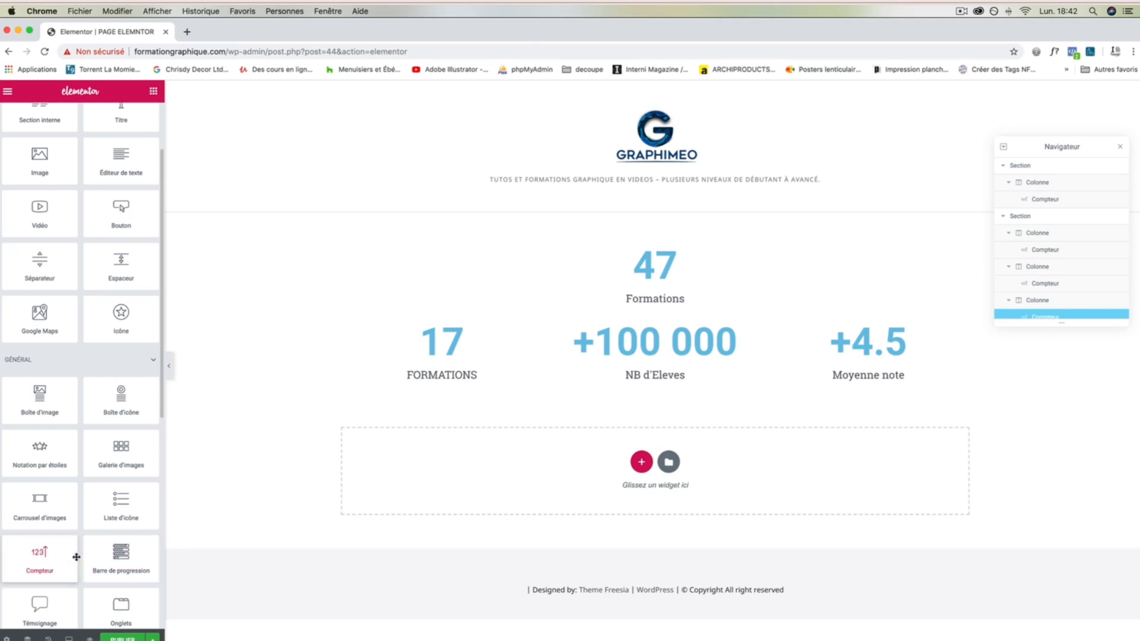
{"action": "left_click", "coordinate": [441, 356]}
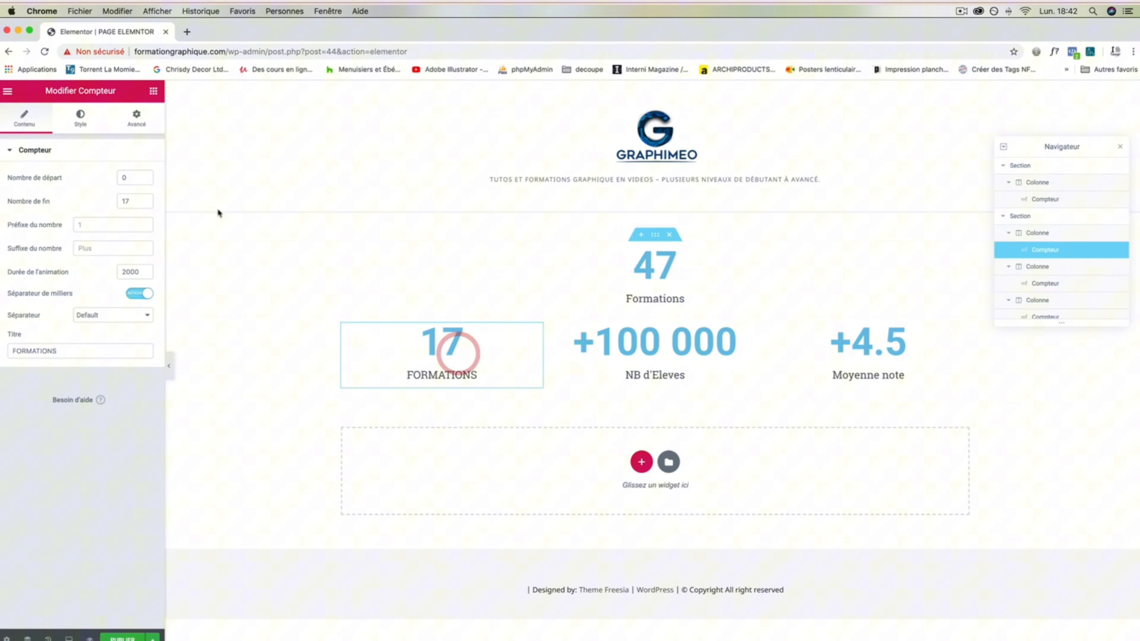
{"action": "left_click", "coordinate": [79, 115]}
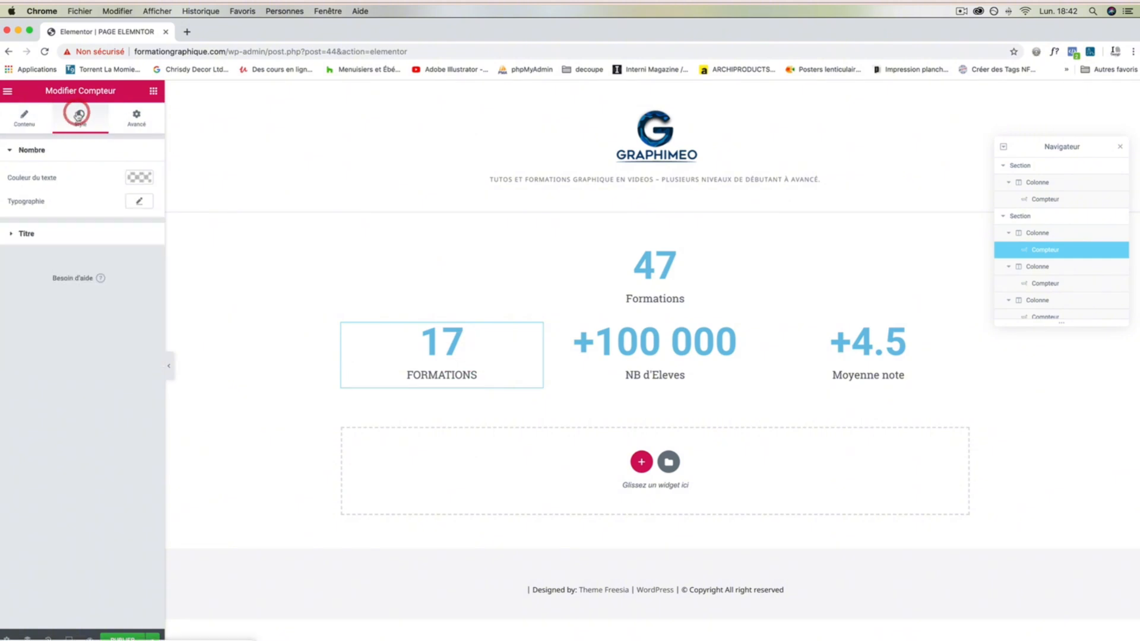
{"action": "left_click", "coordinate": [22, 234]}
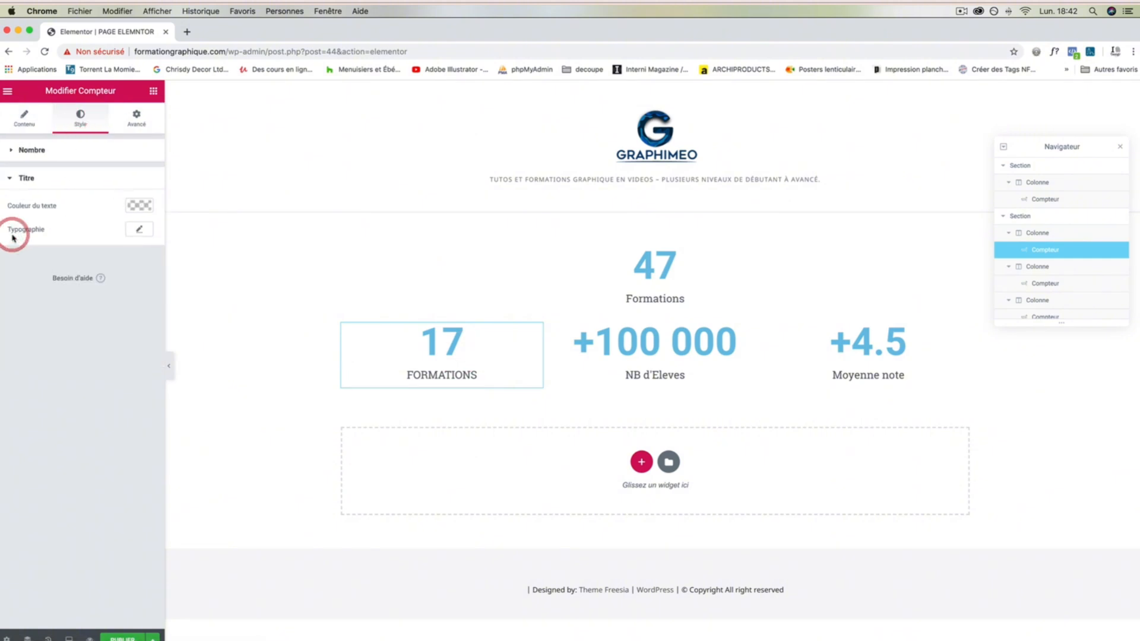
{"action": "left_click", "coordinate": [10, 151]}
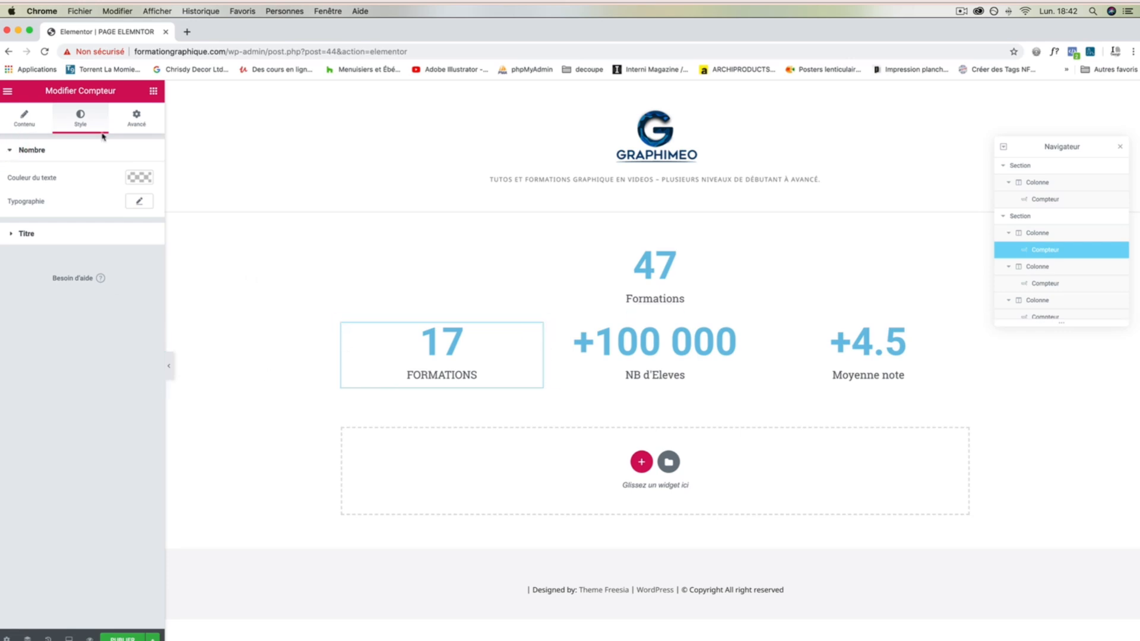
{"action": "left_click", "coordinate": [26, 125]}
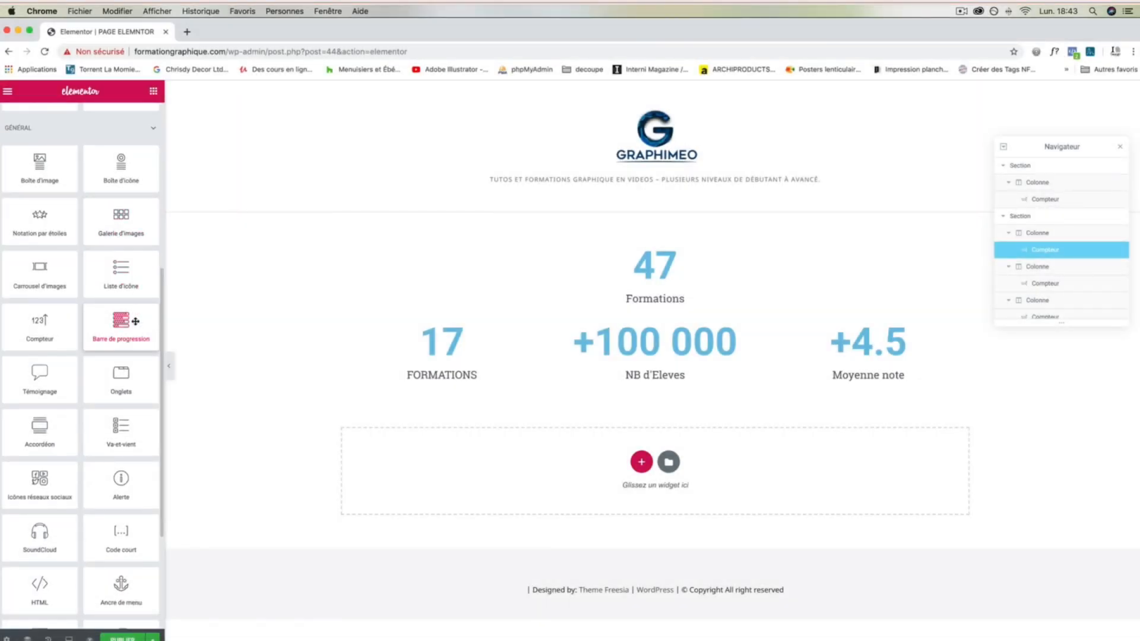
Step: Add a progress bar widget in a new section below the three-column counter row
{"action": "left_click_drag", "start_coordinate": [136, 321], "coordinate": [593, 463]}
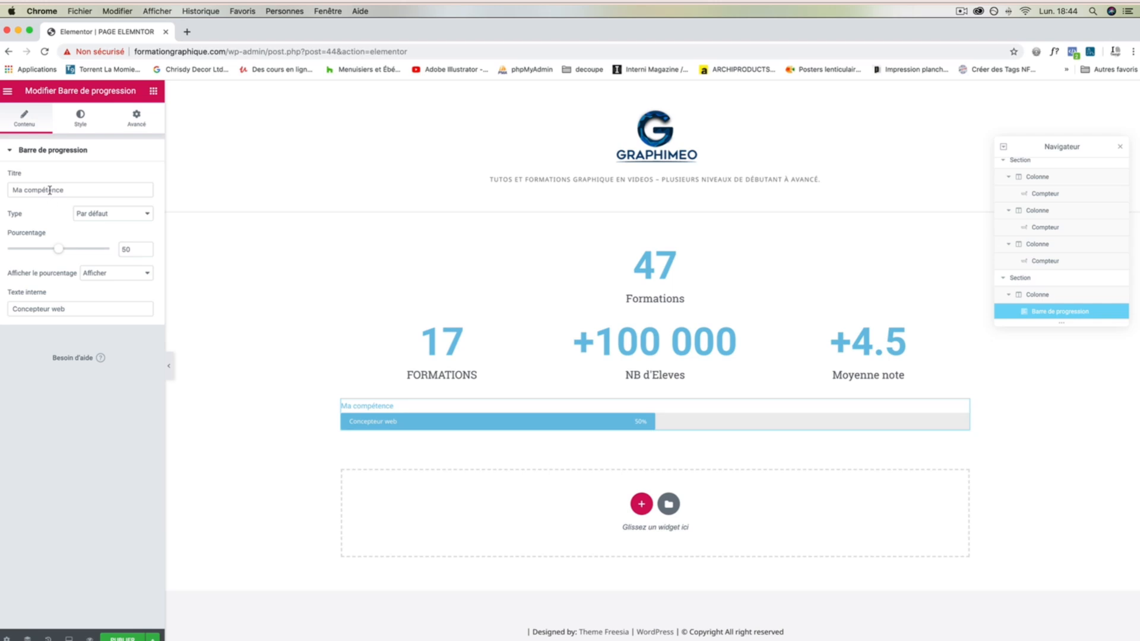
{"action": "left_click_drag", "start_coordinate": [73, 188], "coordinate": [9, 189]}
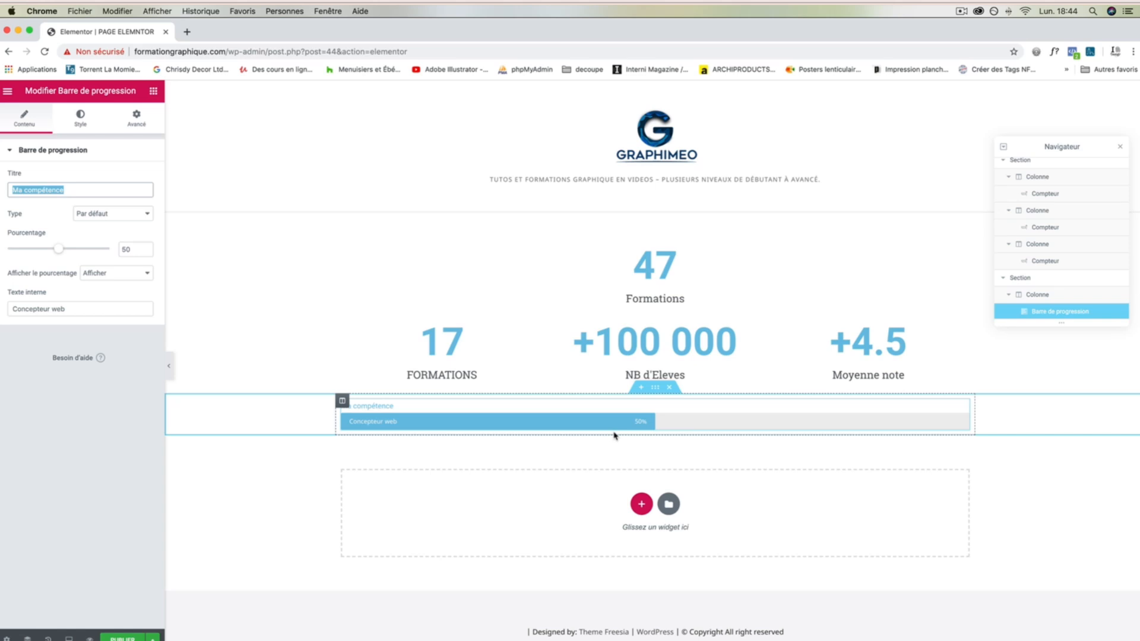
Step: Try the Info, Succès, Avertissement and Danger types on the progress bar and return it to Par défaut
{"action": "left_click", "coordinate": [92, 213]}
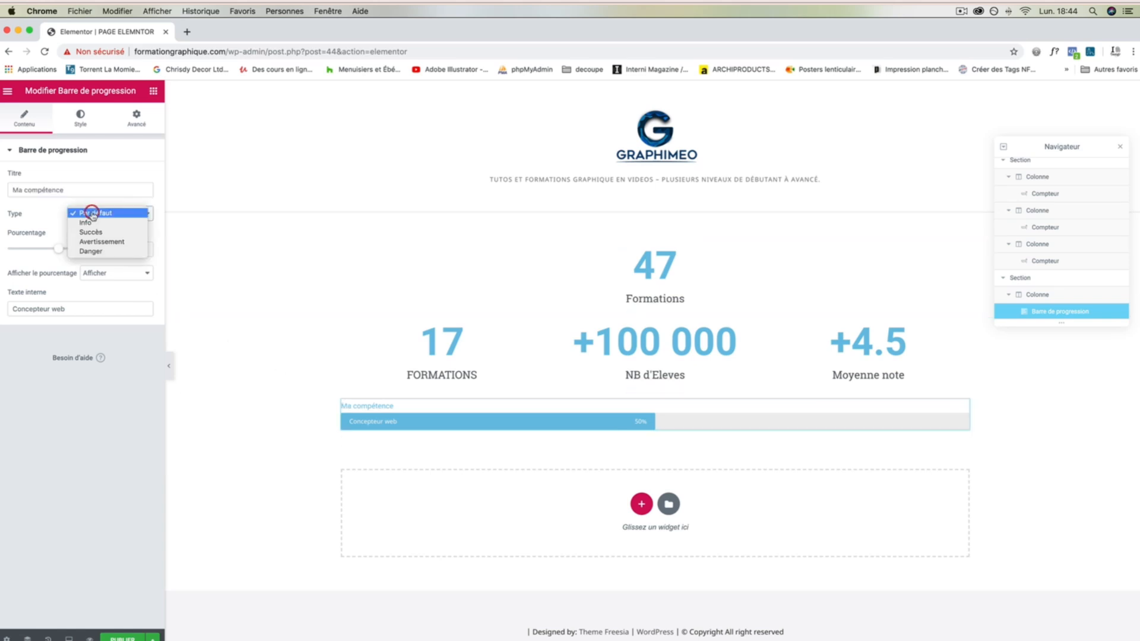
{"action": "left_click", "coordinate": [86, 222]}
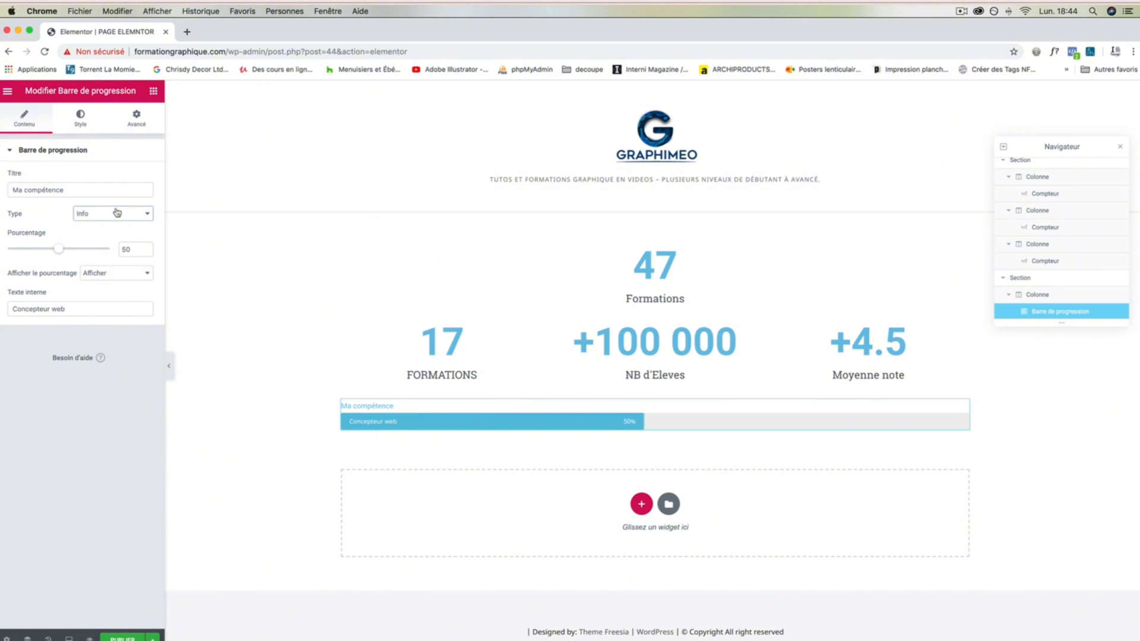
{"action": "left_click", "coordinate": [117, 212]}
{"action": "left_click", "coordinate": [115, 222]}
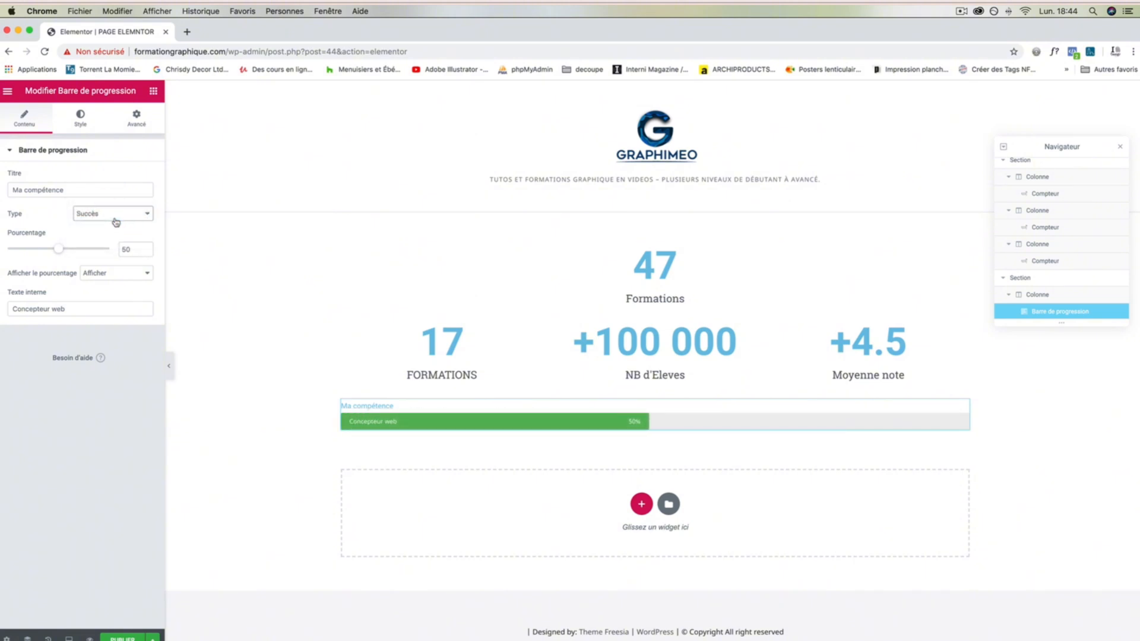
{"action": "left_click", "coordinate": [114, 215]}
{"action": "left_click", "coordinate": [113, 225]}
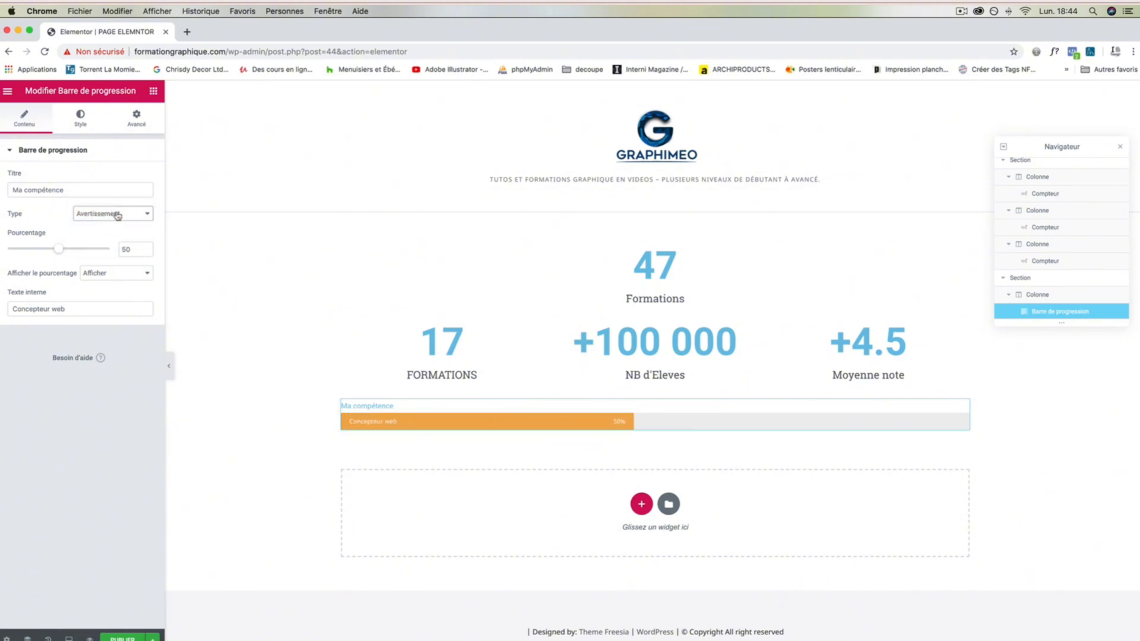
{"action": "left_click", "coordinate": [117, 215]}
{"action": "left_click", "coordinate": [115, 225]}
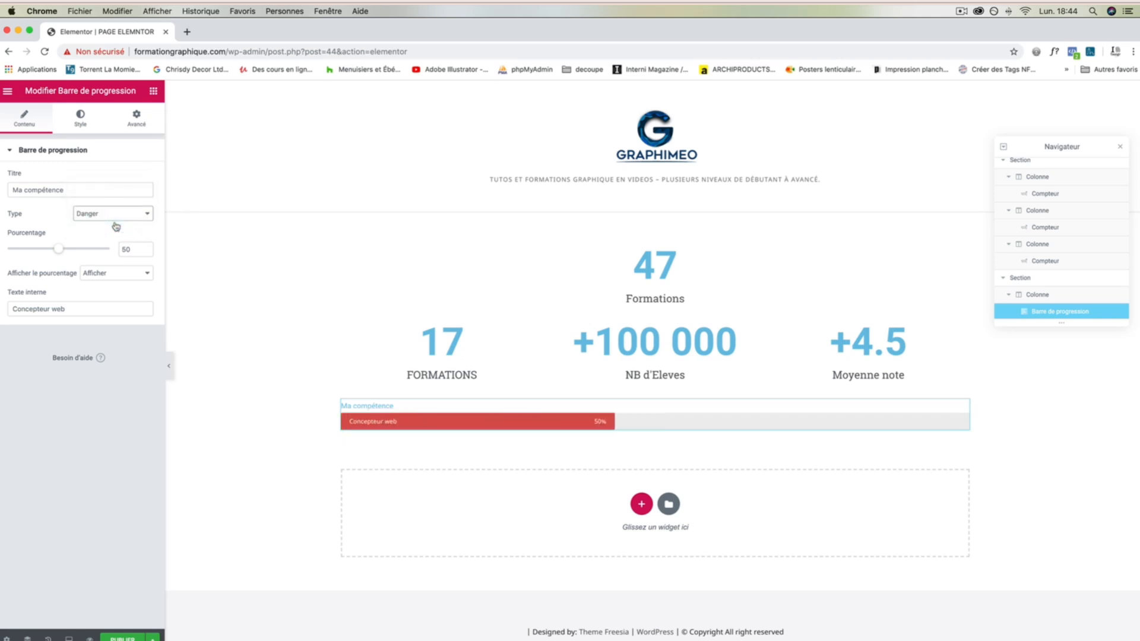
{"action": "left_click", "coordinate": [116, 215]}
{"action": "left_click", "coordinate": [110, 177]}
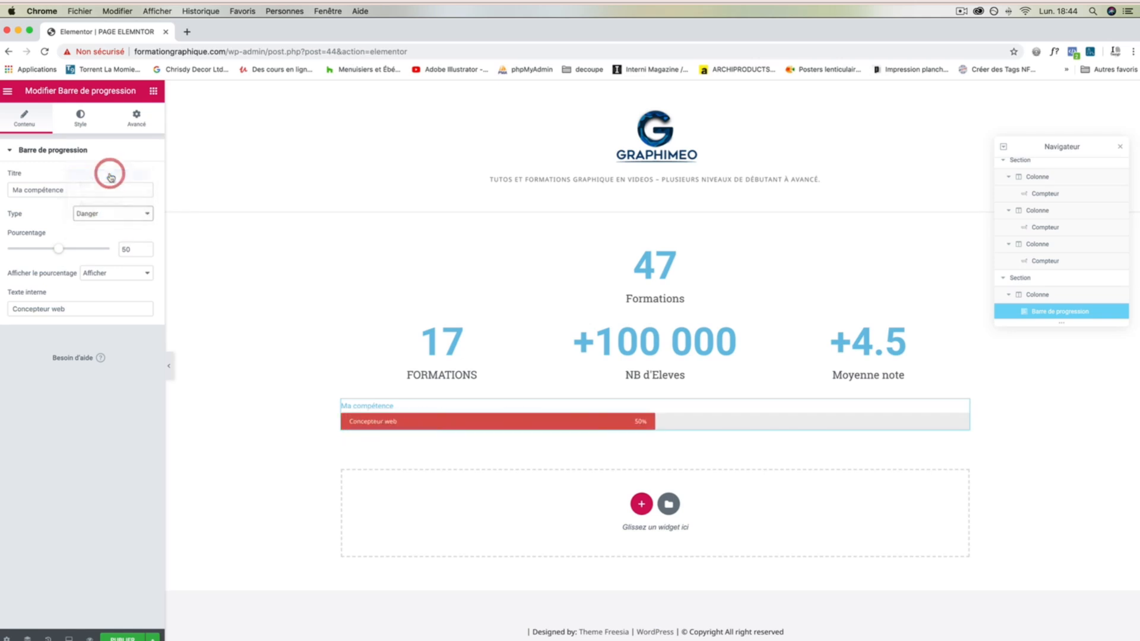
Step: Set the progress bar's percentage to 87, and try hiding its percentage display before showing it again
{"action": "left_click_drag", "start_coordinate": [58, 248], "coordinate": [96, 249]}
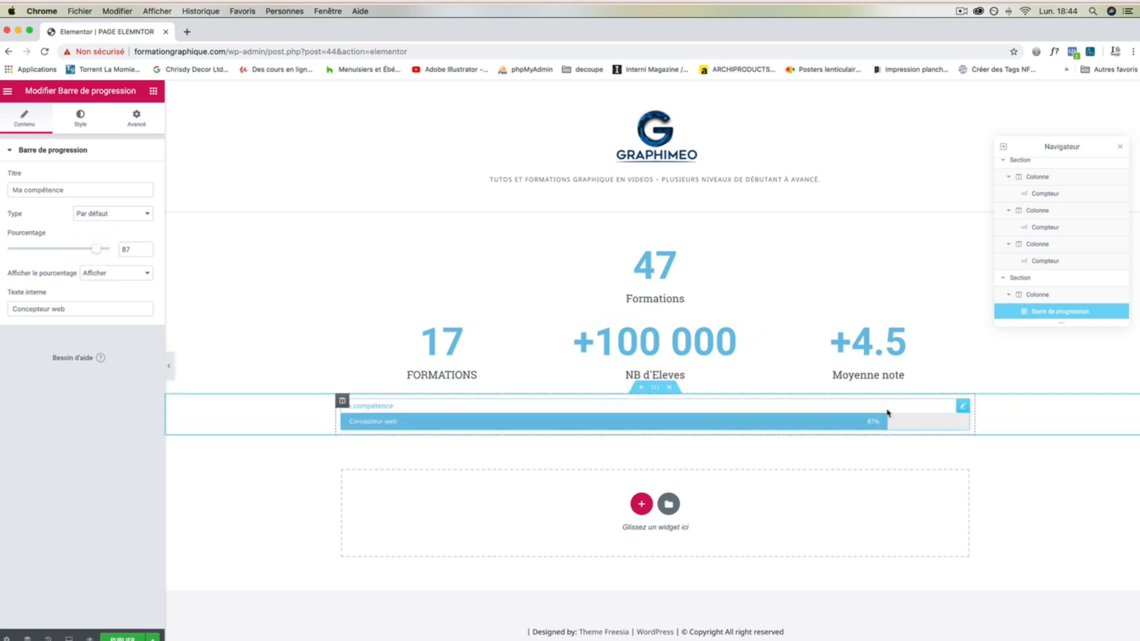
{"action": "left_click", "coordinate": [98, 274]}
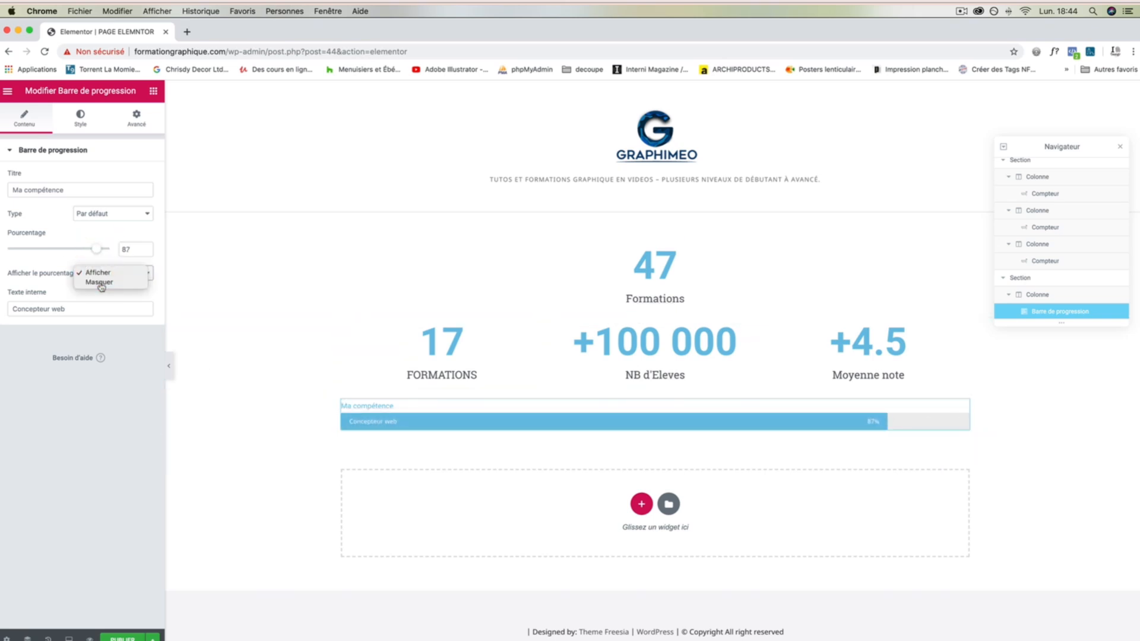
{"action": "left_click", "coordinate": [101, 285]}
{"action": "left_click", "coordinate": [104, 275]}
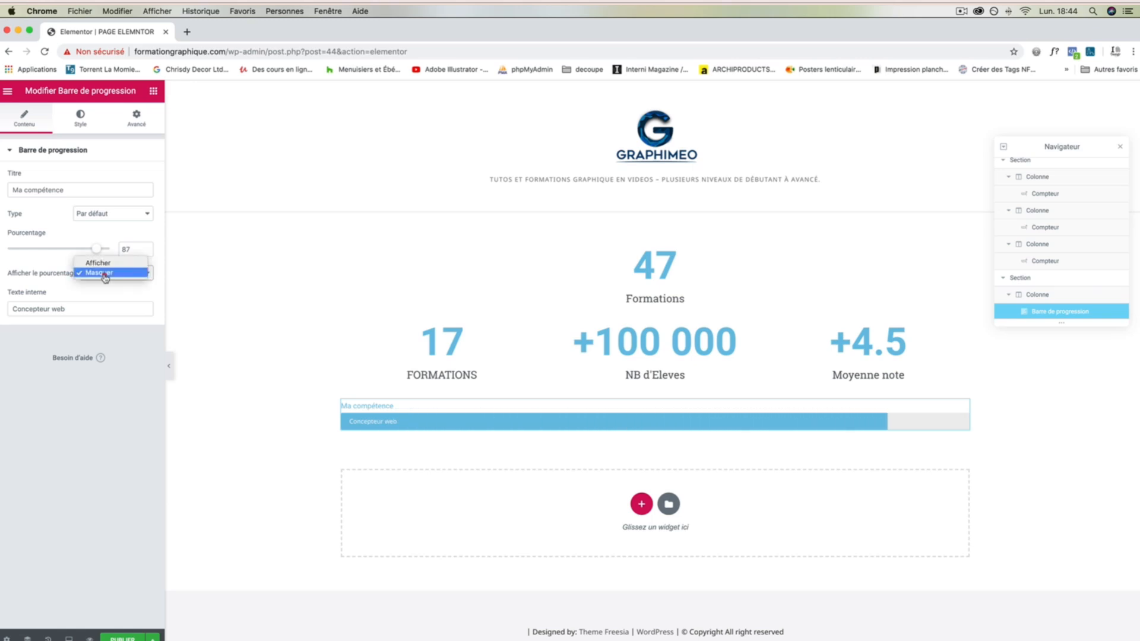
{"action": "left_click", "coordinate": [100, 263]}
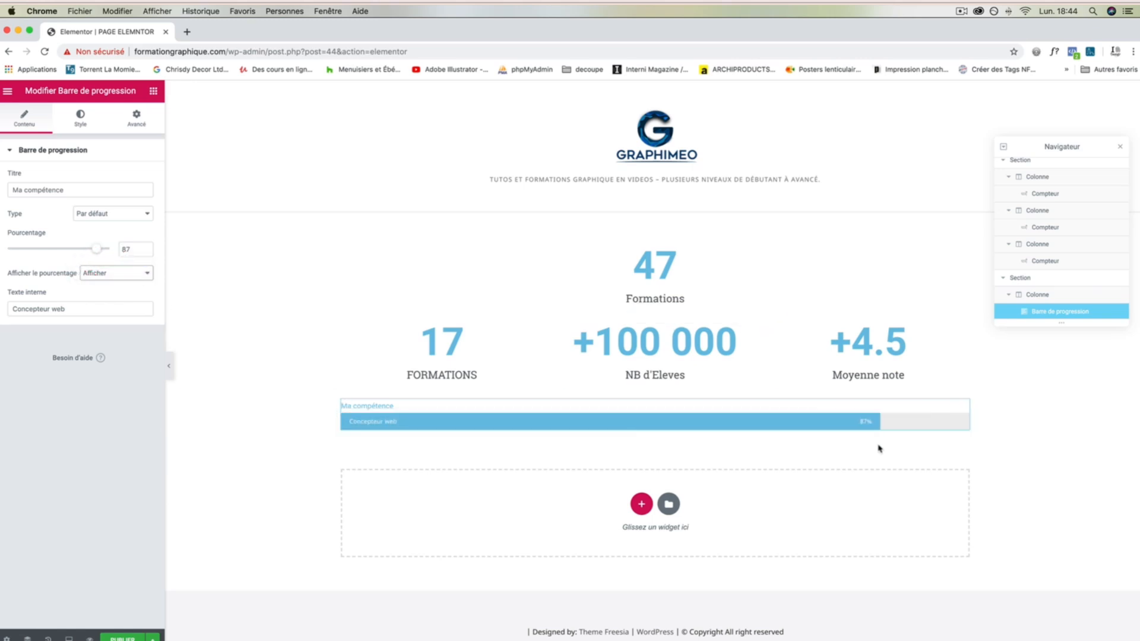
Step: Set the progress bar's inner text to Photoshop and its percentage to 95
{"action": "triple_click", "coordinate": [75, 308]}
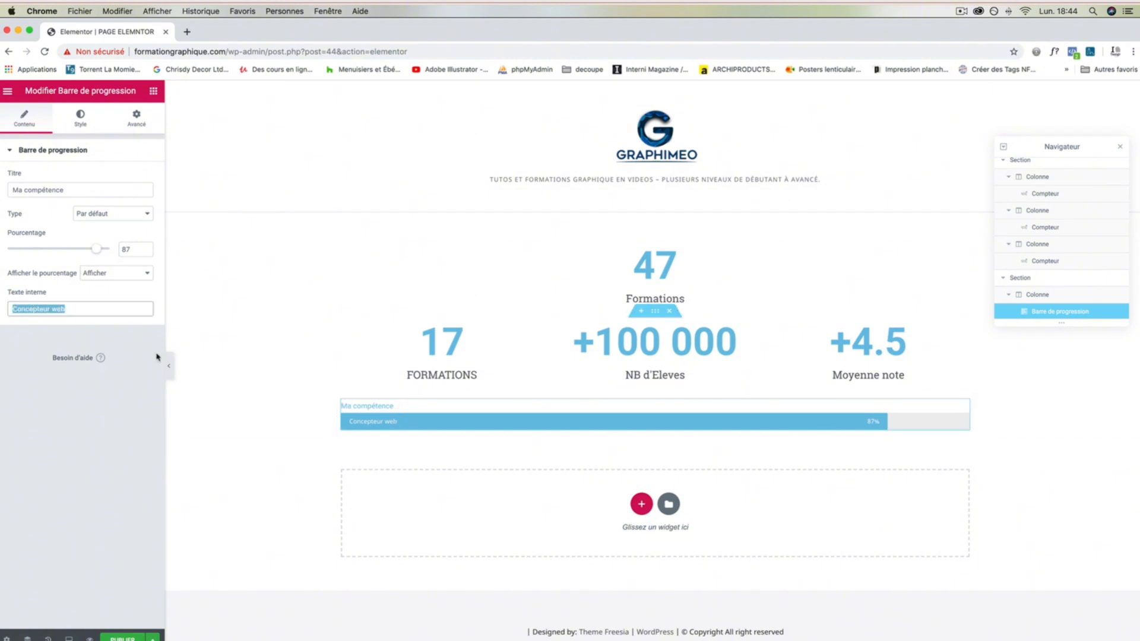
{"action": "type", "text": "Photoshop"}
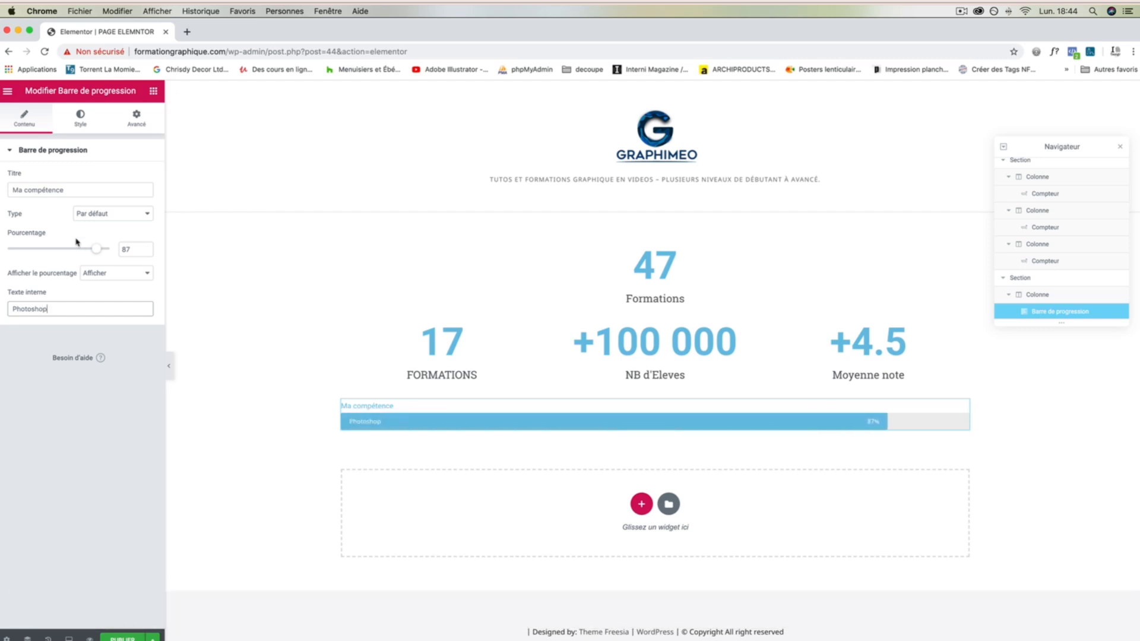
{"action": "left_click_drag", "start_coordinate": [96, 249], "coordinate": [104, 251]}
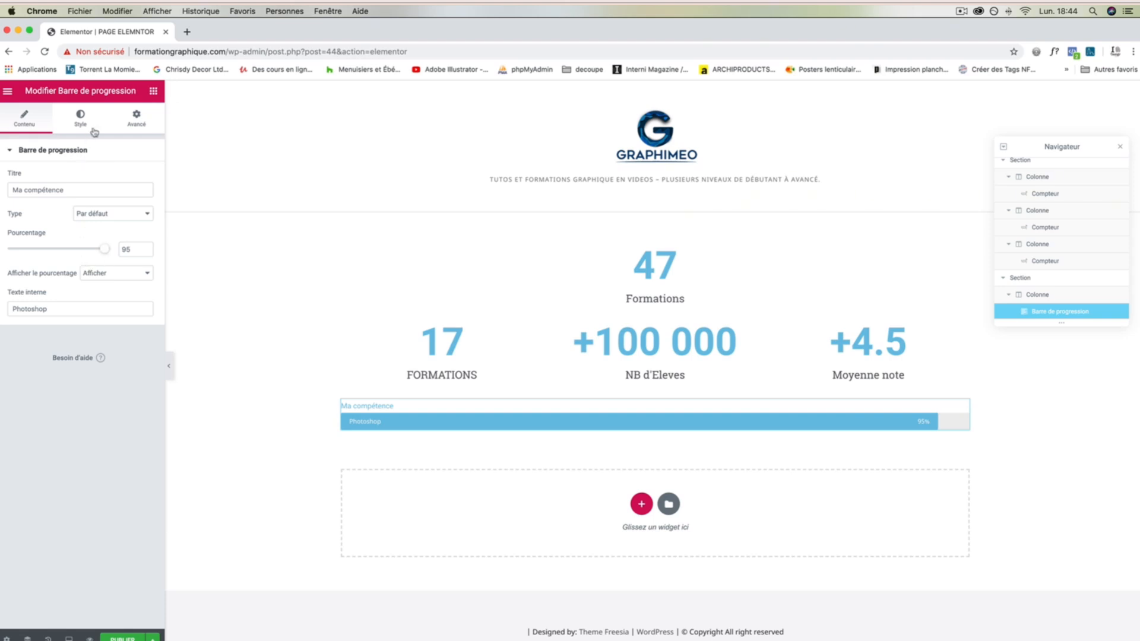
{"action": "left_click", "coordinate": [69, 120]}
{"action": "left_click", "coordinate": [24, 118]}
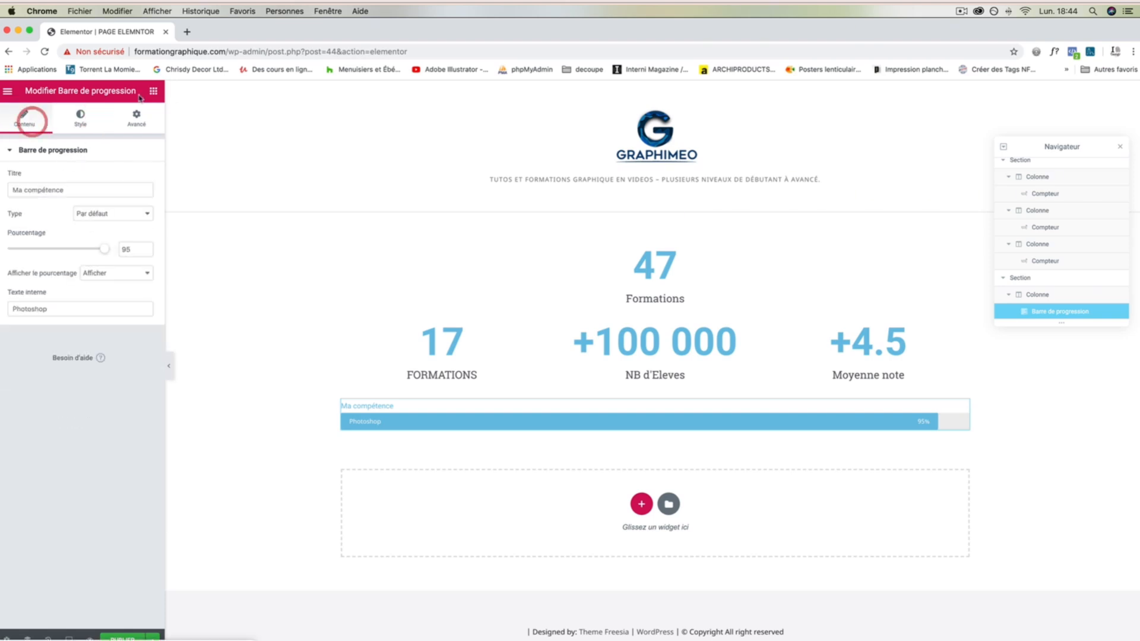
Step: Add a second progress bar widget directly below the Photoshop bar in the same column
{"action": "left_click", "coordinate": [153, 91]}
{"action": "scroll", "coordinate": [104, 309], "scroll_direction": "down", "scroll_amount": 3}
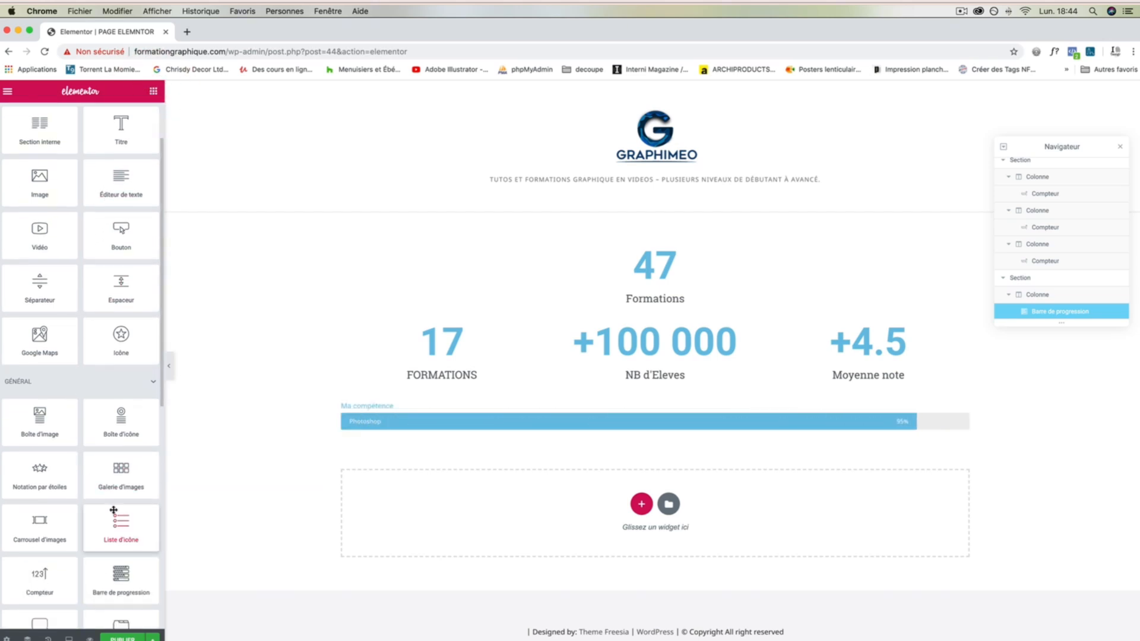
{"action": "left_click_drag", "start_coordinate": [128, 559], "coordinate": [378, 426]}
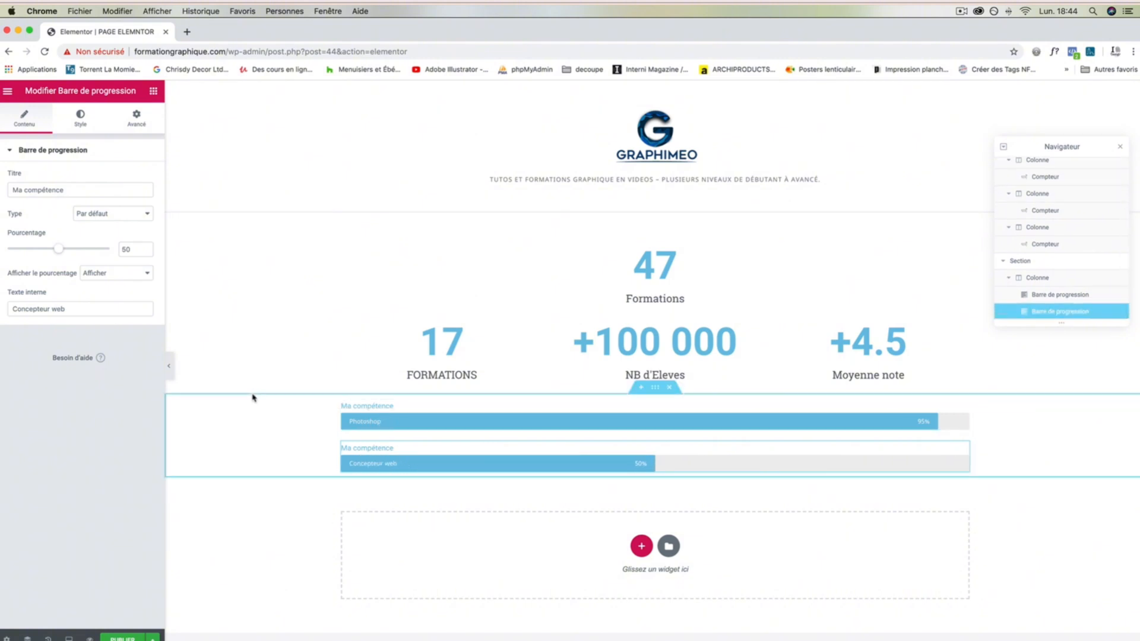
Step: Preview the page to check the two progress bars, and close the preview
{"action": "left_click", "coordinate": [89, 638]}
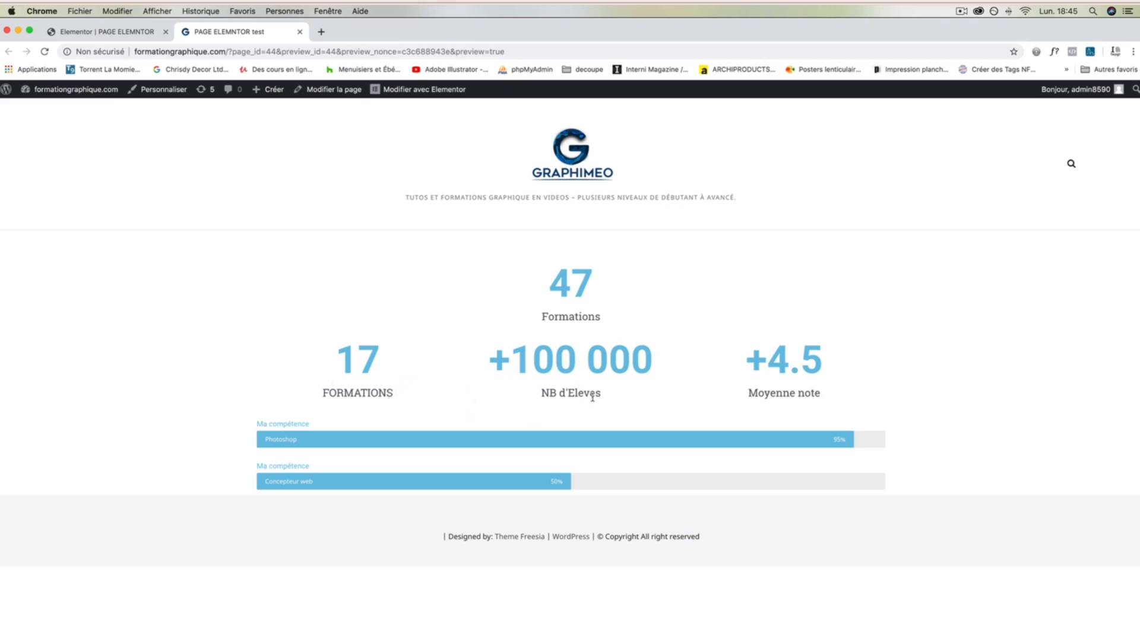
{"action": "left_click", "coordinate": [300, 32]}
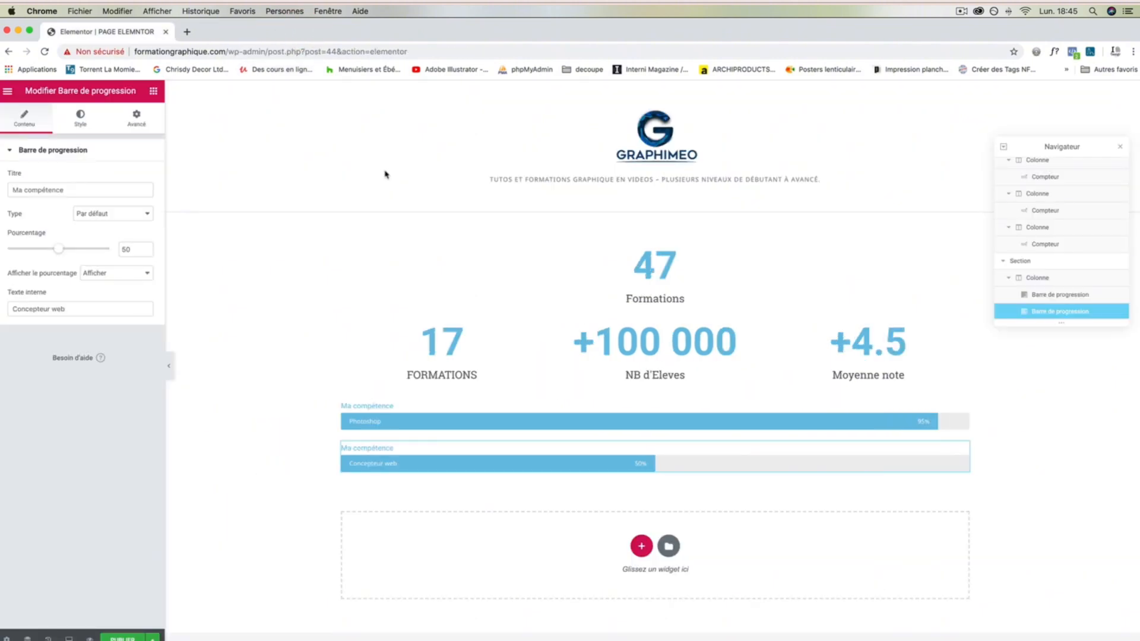
Step: Add a testimonial widget in a new section below the progress bars
{"action": "left_click", "coordinate": [9, 150]}
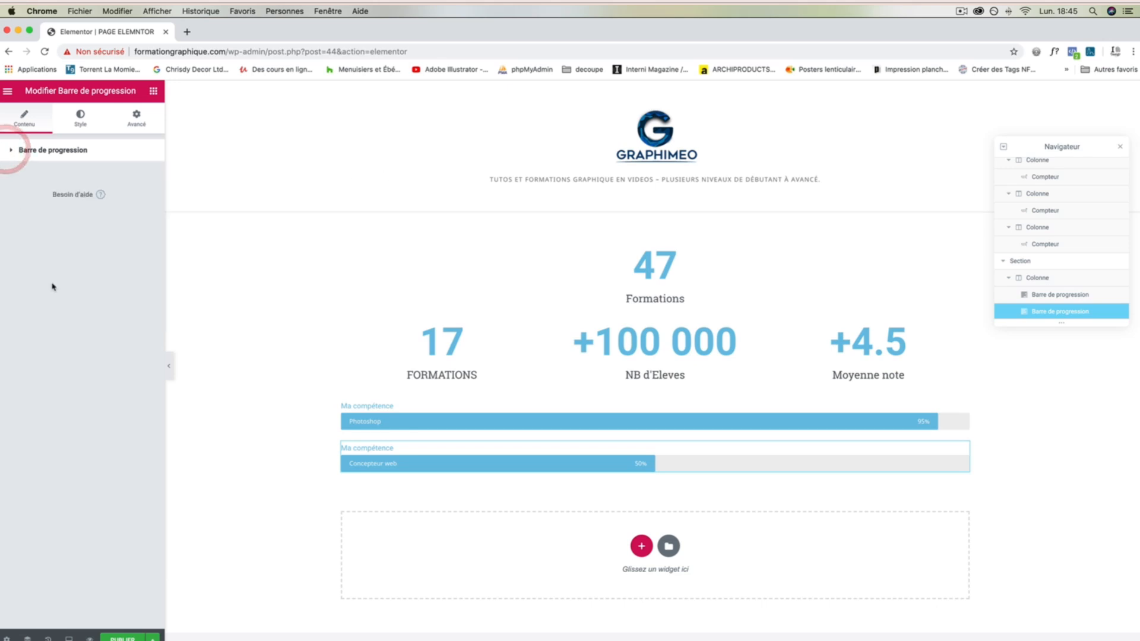
{"action": "left_click", "coordinate": [151, 92]}
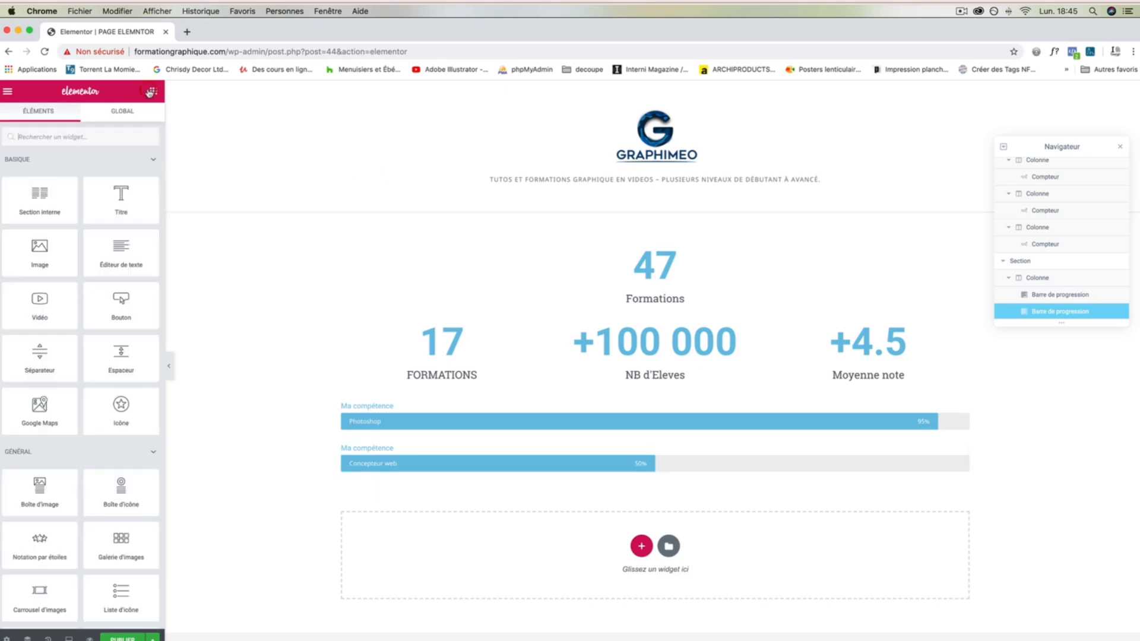
{"action": "right_click", "coordinate": [585, 440]}
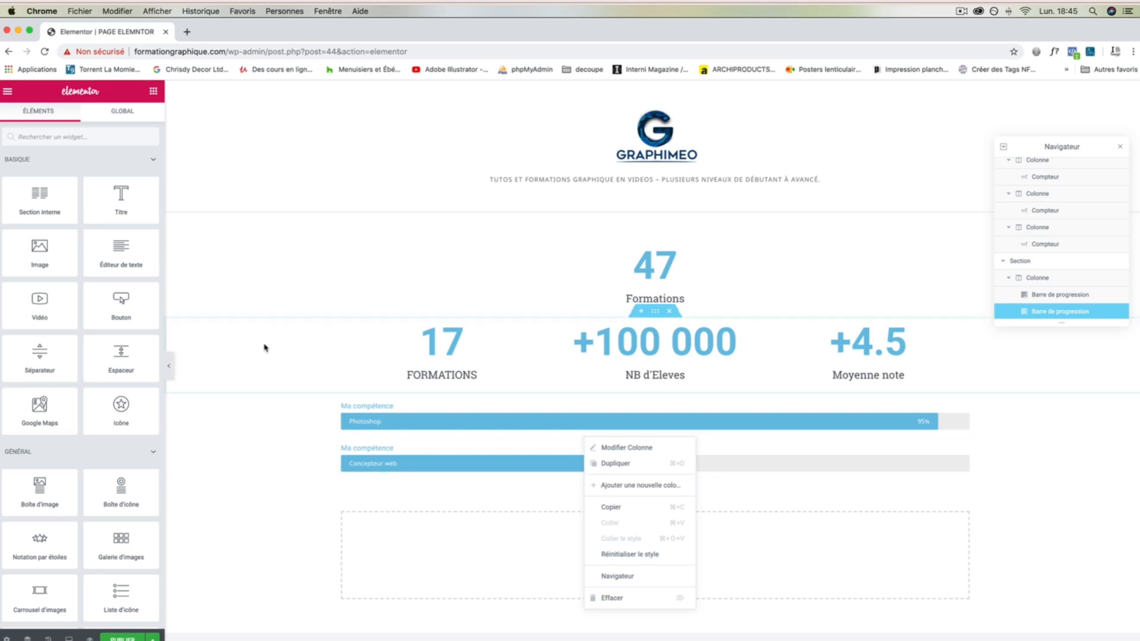
{"action": "left_click", "coordinate": [264, 345]}
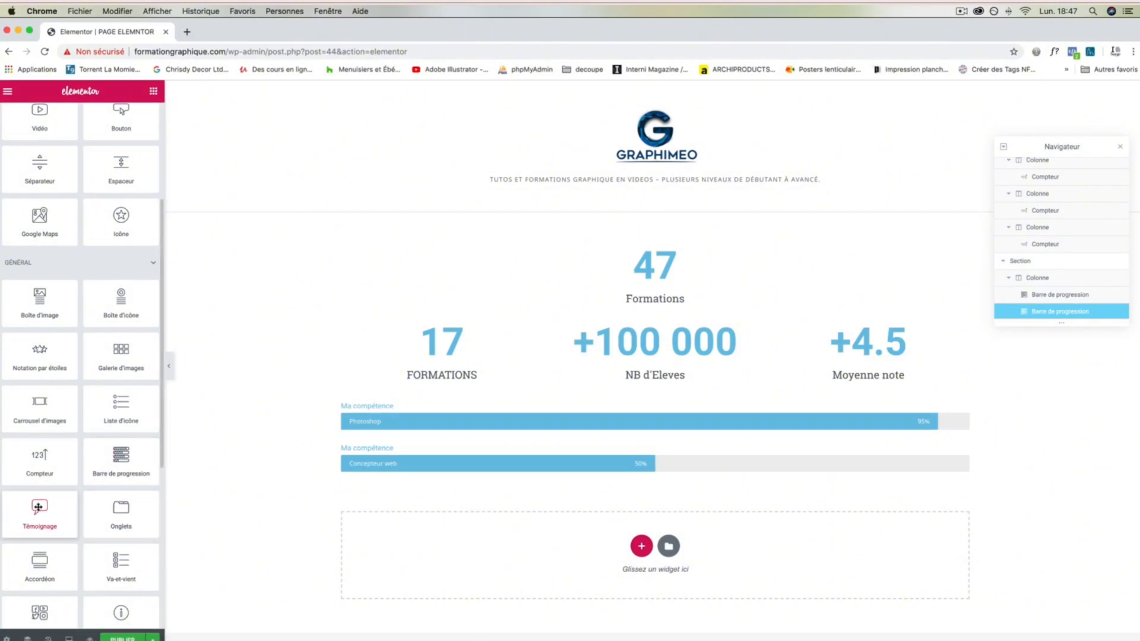
{"action": "left_click_drag", "start_coordinate": [40, 512], "coordinate": [506, 540]}
{"action": "scroll", "coordinate": [459, 537], "scroll_direction": "down", "scroll_amount": 2}
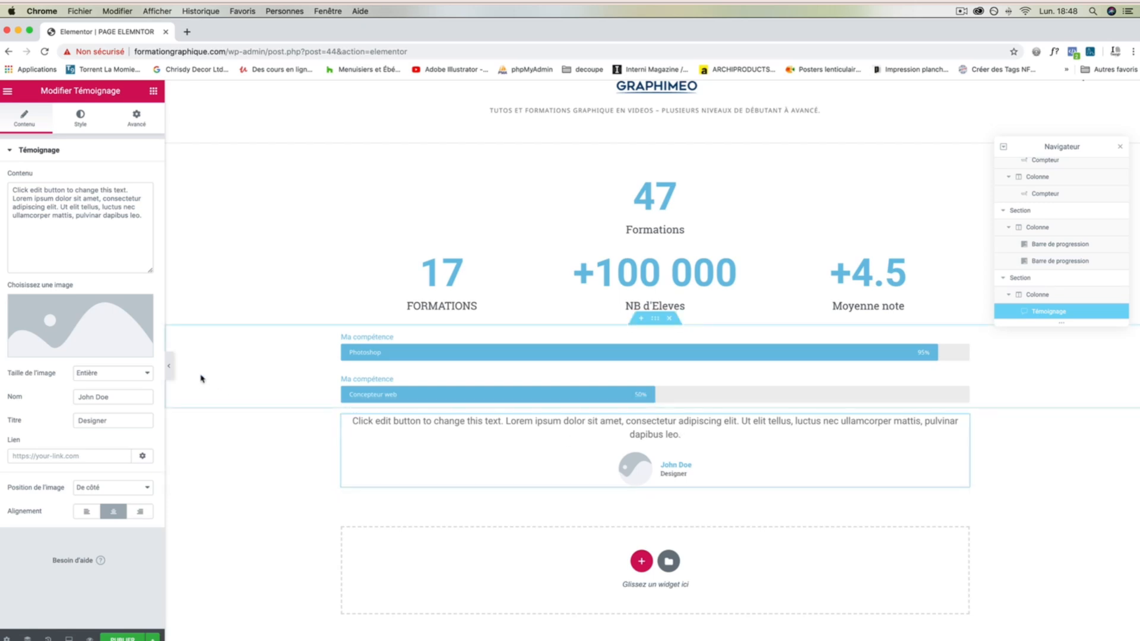
Step: Open the media library to choose an image for the testimonial
{"action": "left_click_drag", "start_coordinate": [110, 209], "coordinate": [65, 199]}
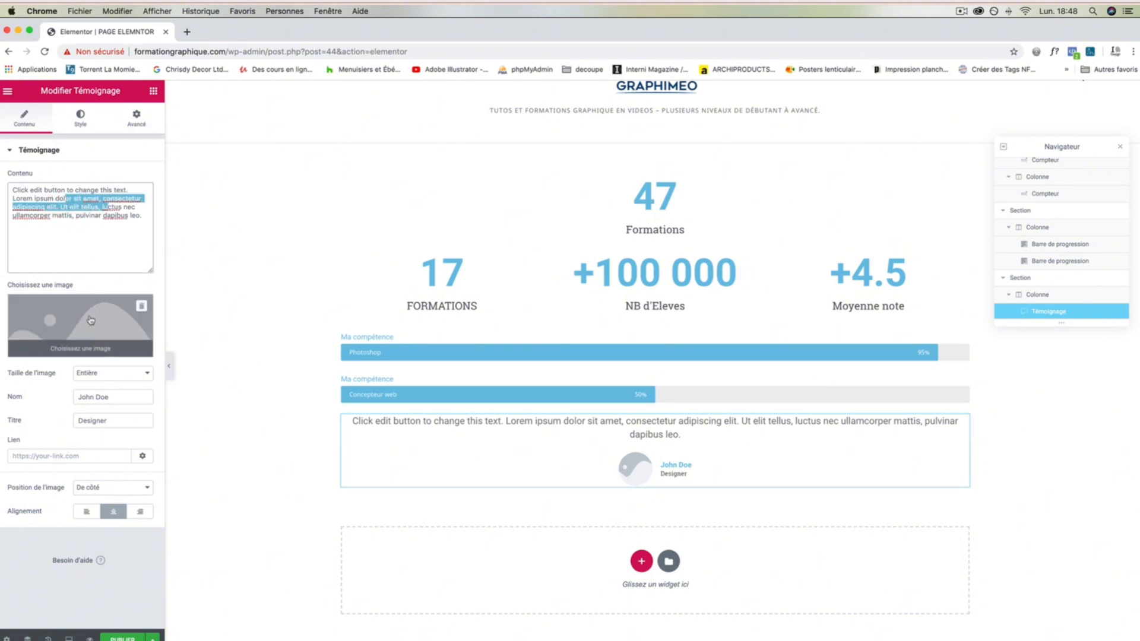
{"action": "left_click", "coordinate": [75, 351]}
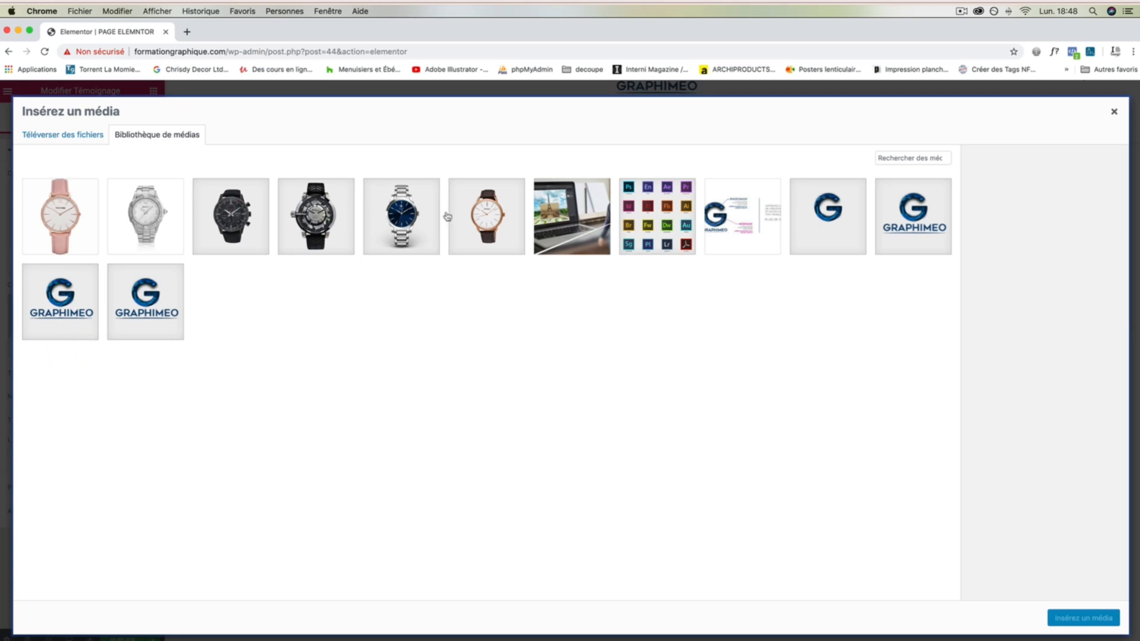
Step: Insert the silver watch image with the blue dial into the testimonial, keeping the image size at Entière
{"action": "left_click", "coordinate": [402, 217]}
{"action": "left_click", "coordinate": [1084, 618]}
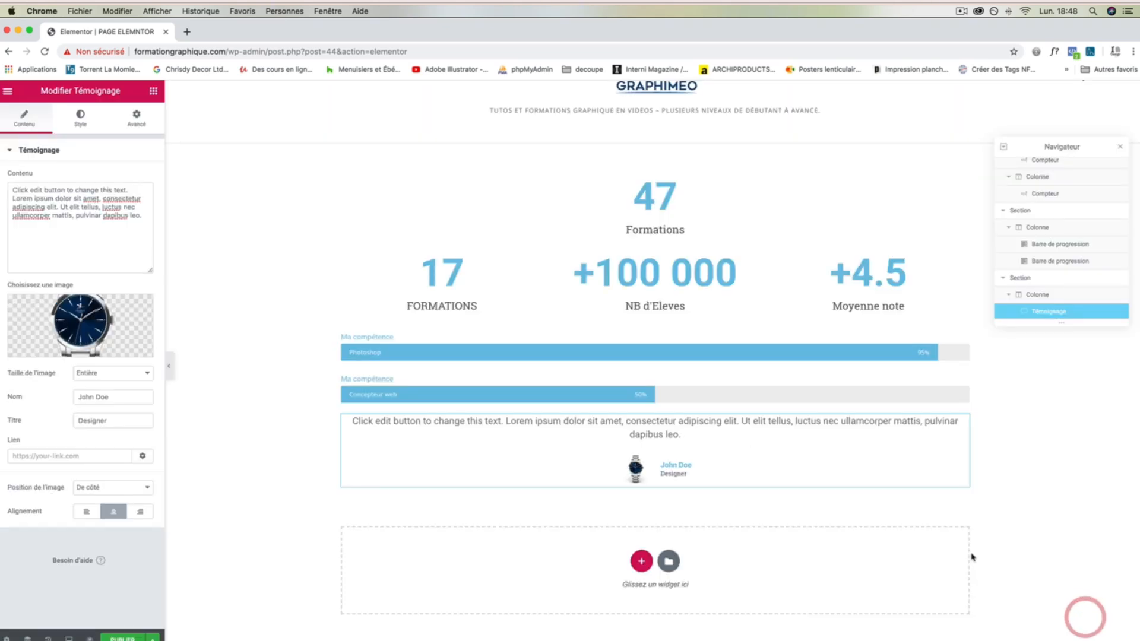
{"action": "left_click", "coordinate": [112, 373]}
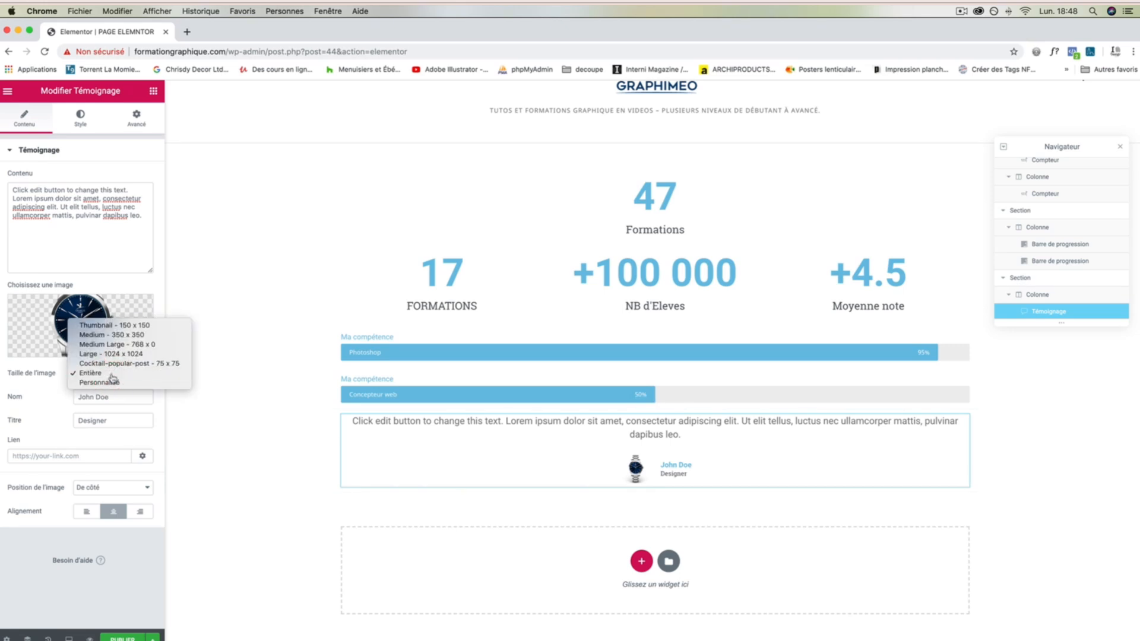
{"action": "left_click", "coordinate": [111, 376]}
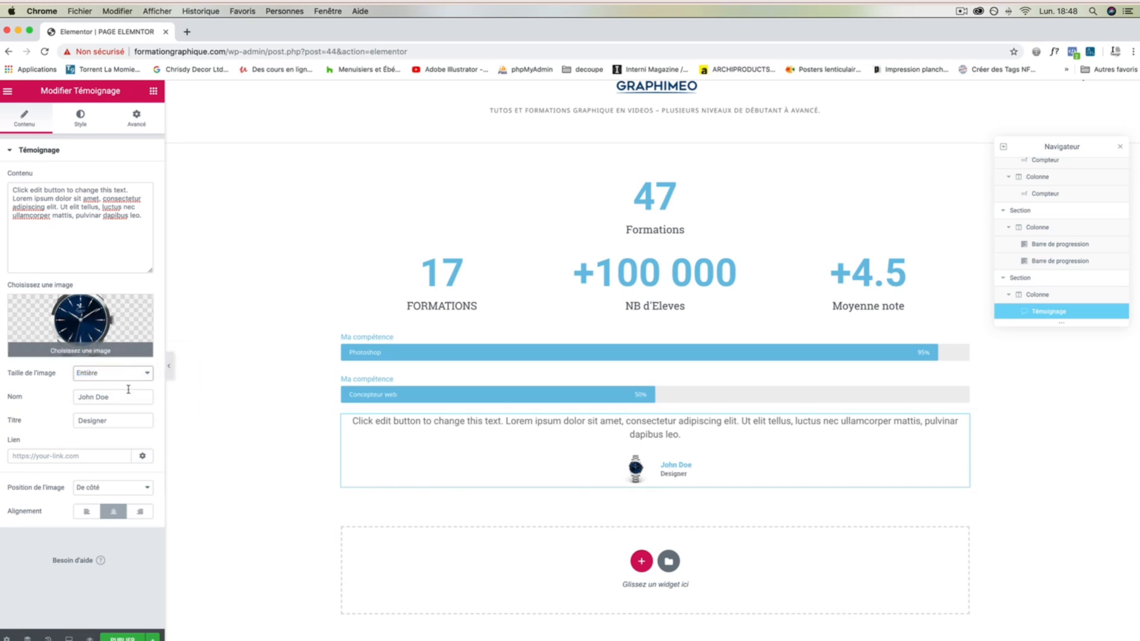
{"action": "left_click", "coordinate": [115, 374]}
{"action": "left_click", "coordinate": [116, 373]}
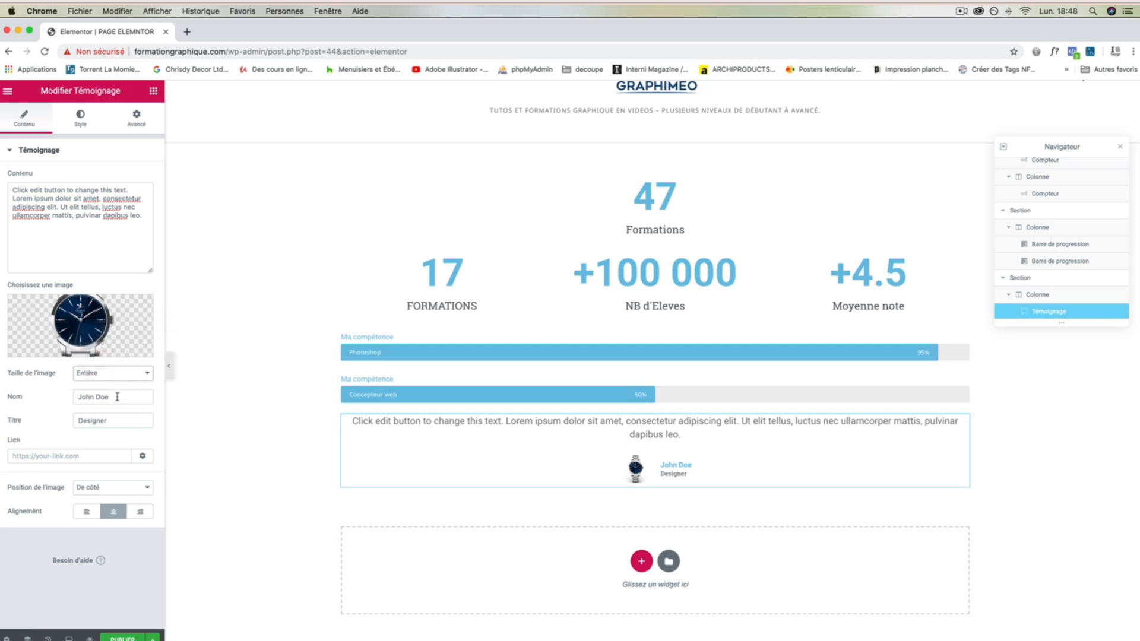
Step: Try the Haut image position and the left and right alignments on the testimonial, ending on De côté with centred alignment
{"action": "triple_click", "coordinate": [75, 398]}
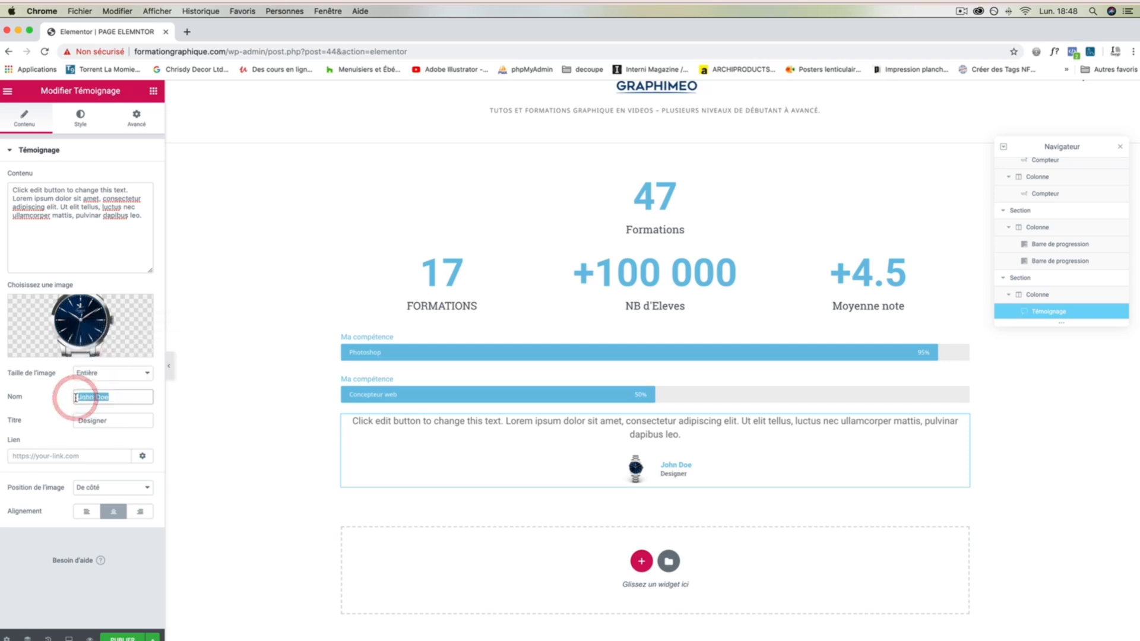
{"action": "triple_click", "coordinate": [116, 421]}
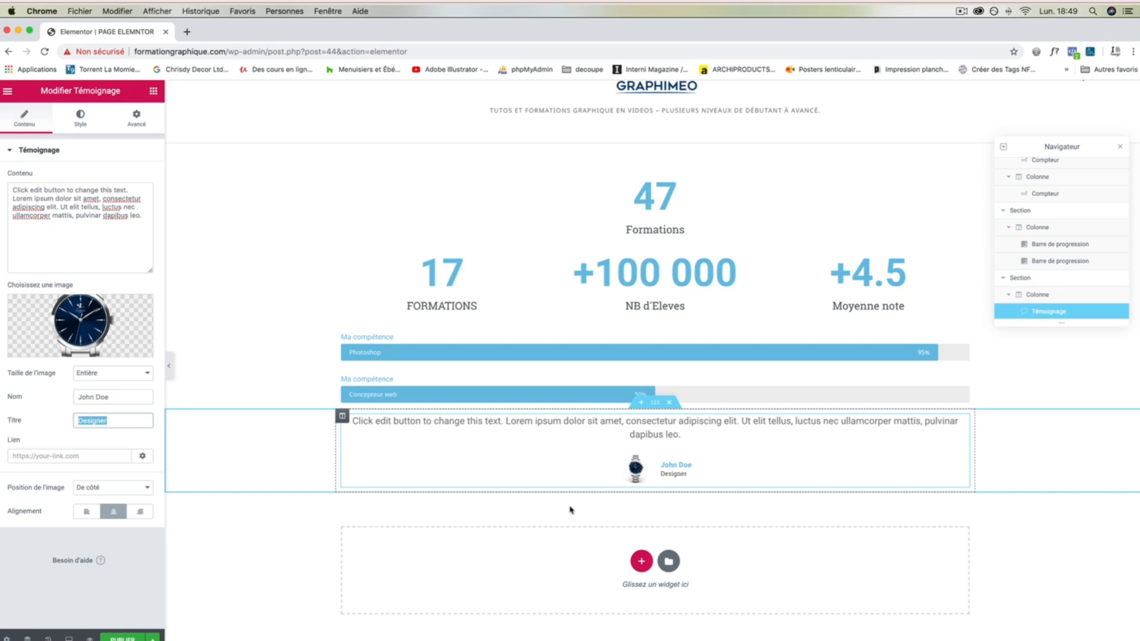
{"action": "left_click", "coordinate": [118, 488]}
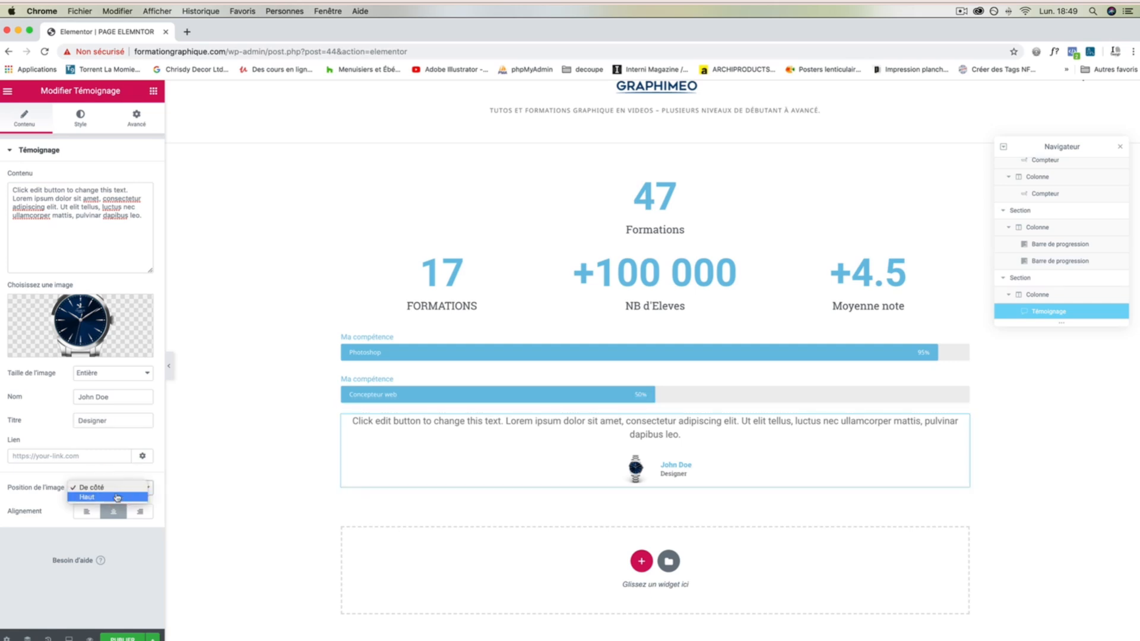
{"action": "left_click", "coordinate": [116, 497]}
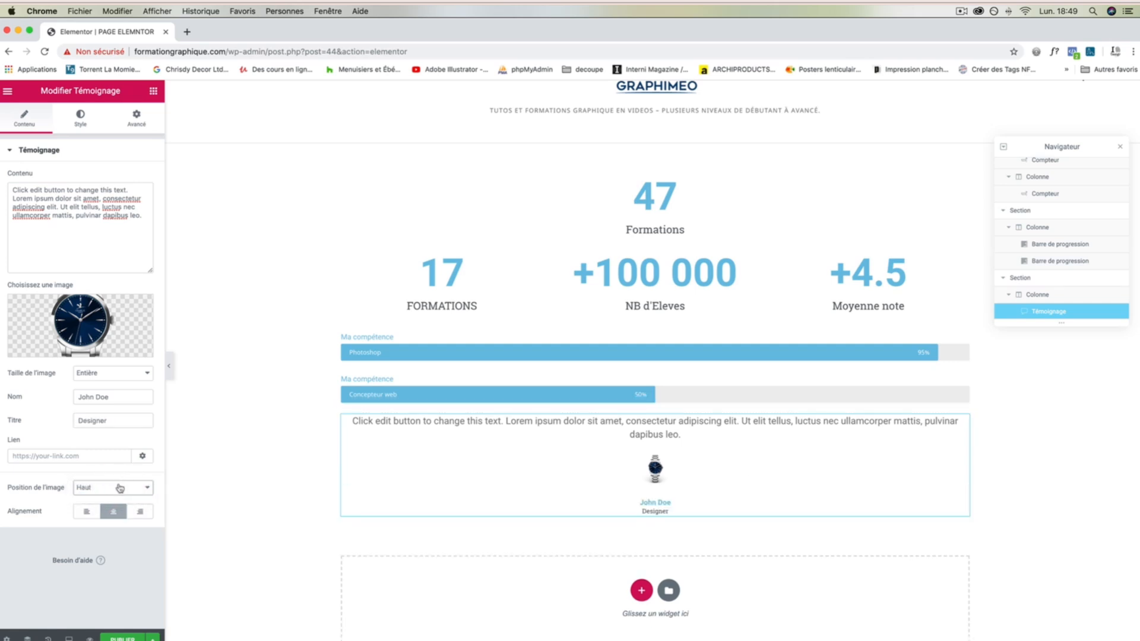
{"action": "left_click", "coordinate": [113, 486]}
{"action": "left_click", "coordinate": [95, 474]}
{"action": "left_click", "coordinate": [91, 514]}
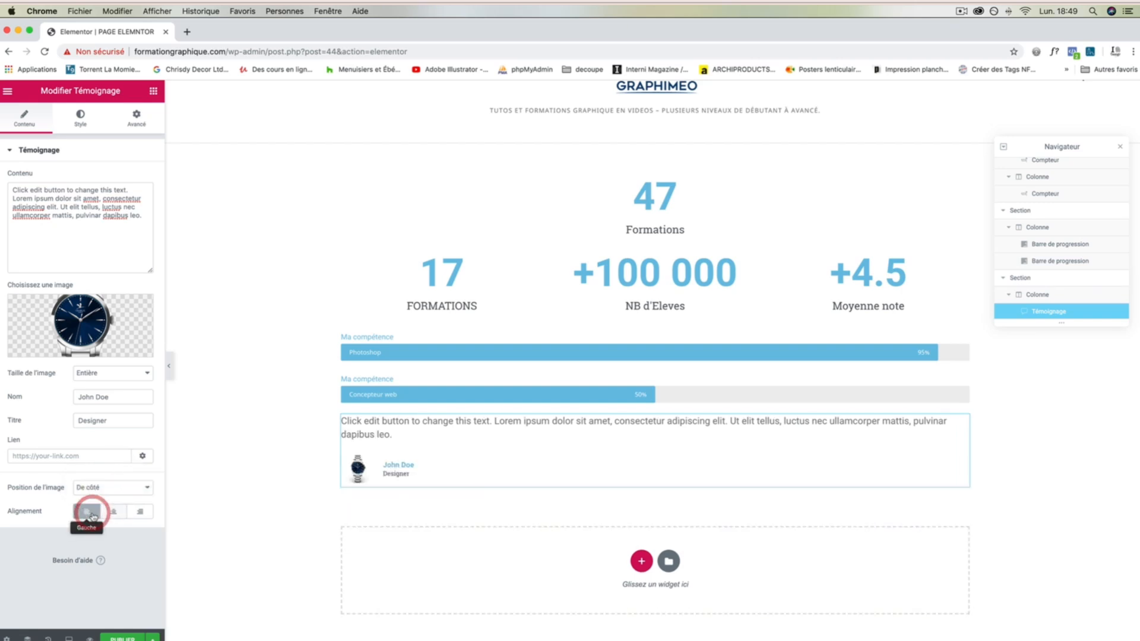
{"action": "left_click", "coordinate": [114, 512]}
{"action": "left_click", "coordinate": [136, 513]}
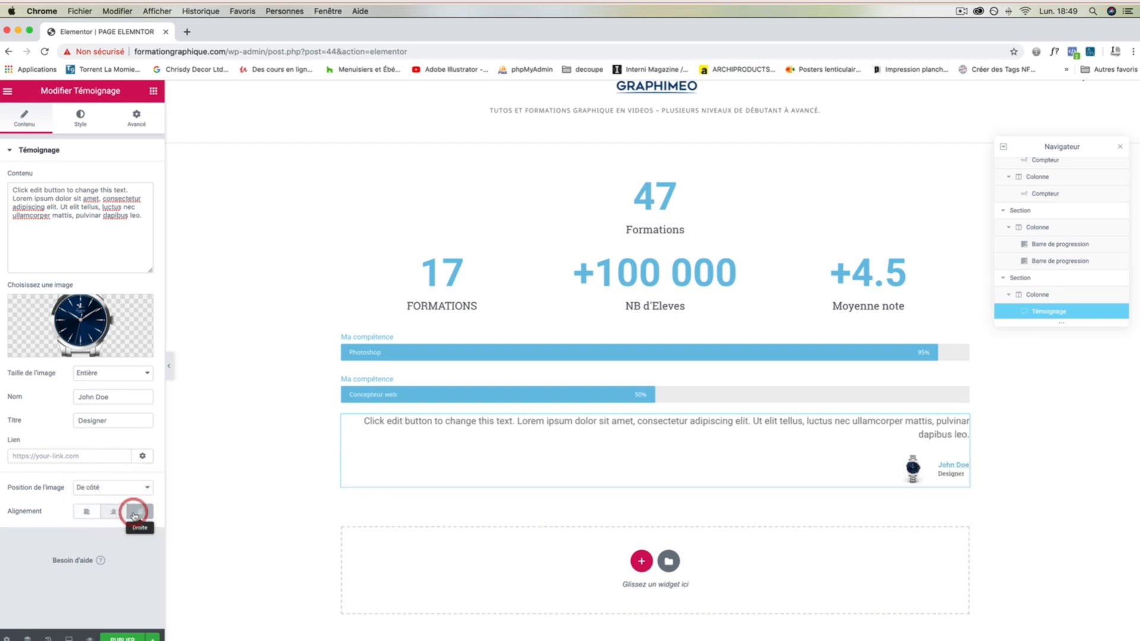
{"action": "left_click", "coordinate": [110, 513]}
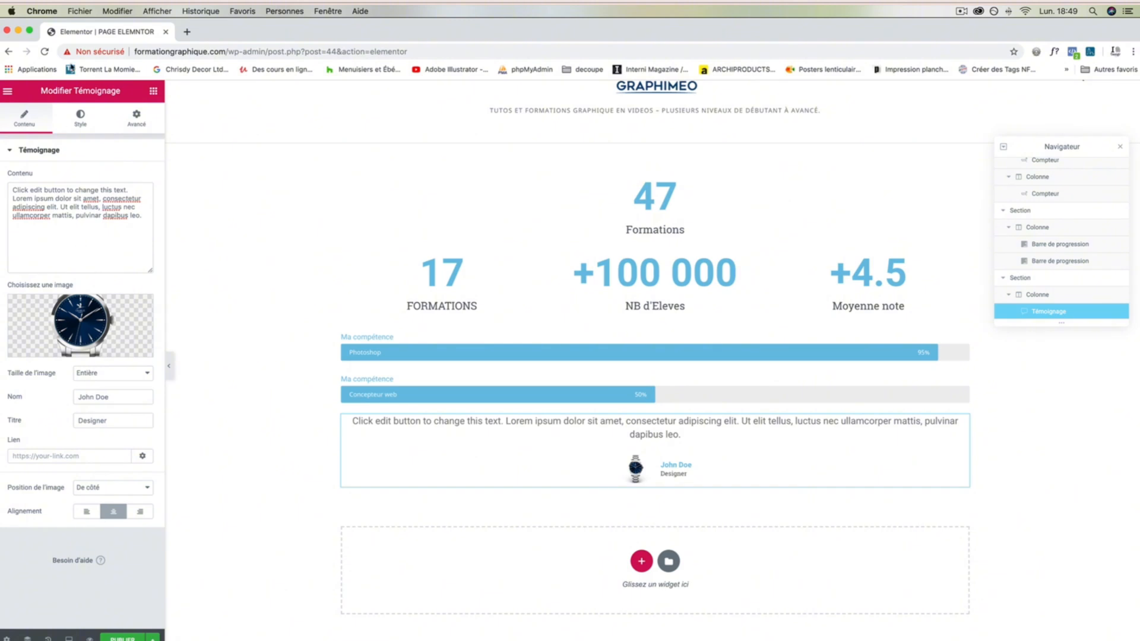
Step: Set the text colour of the testimonial's name to green and view the widget's advanced settings
{"action": "left_click", "coordinate": [78, 119]}
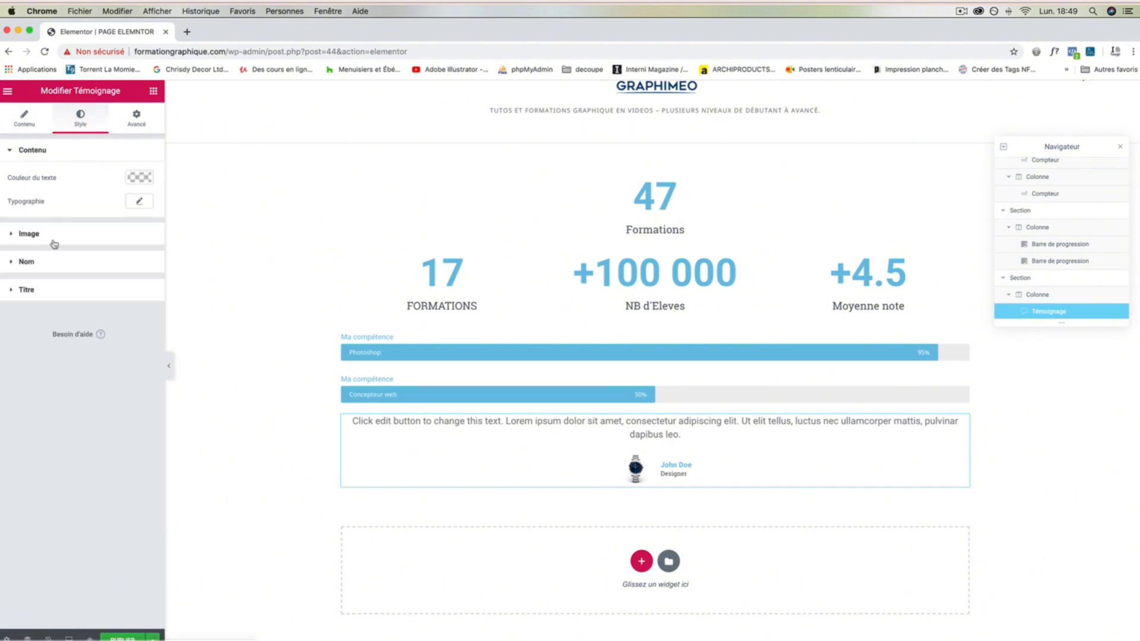
{"action": "left_click", "coordinate": [13, 234]}
{"action": "left_click", "coordinate": [15, 330]}
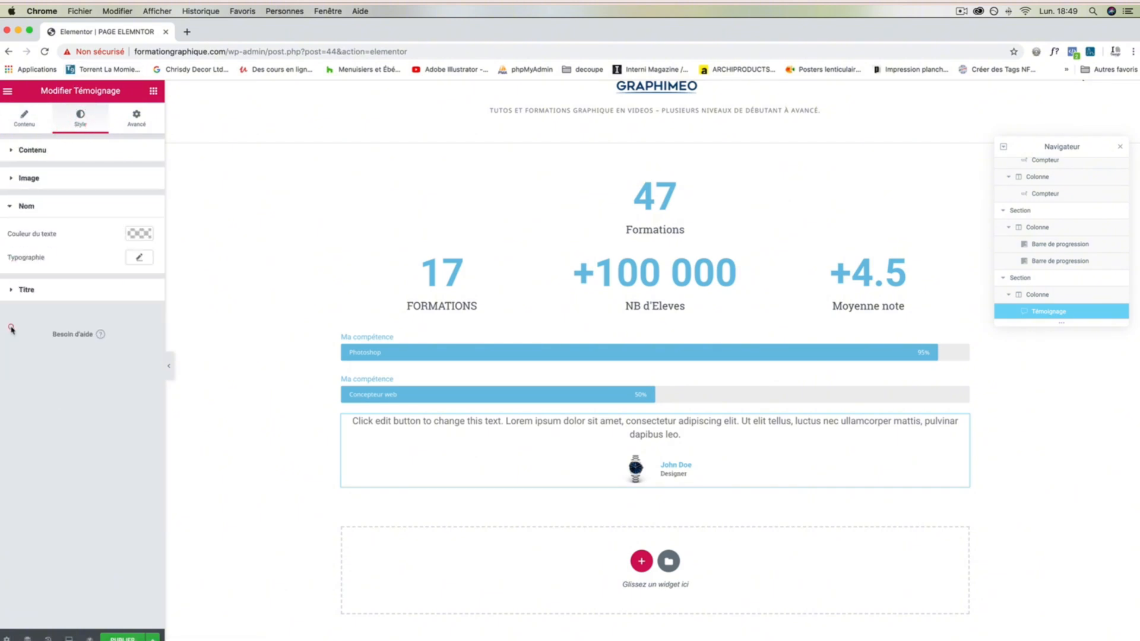
{"action": "left_click", "coordinate": [126, 234]}
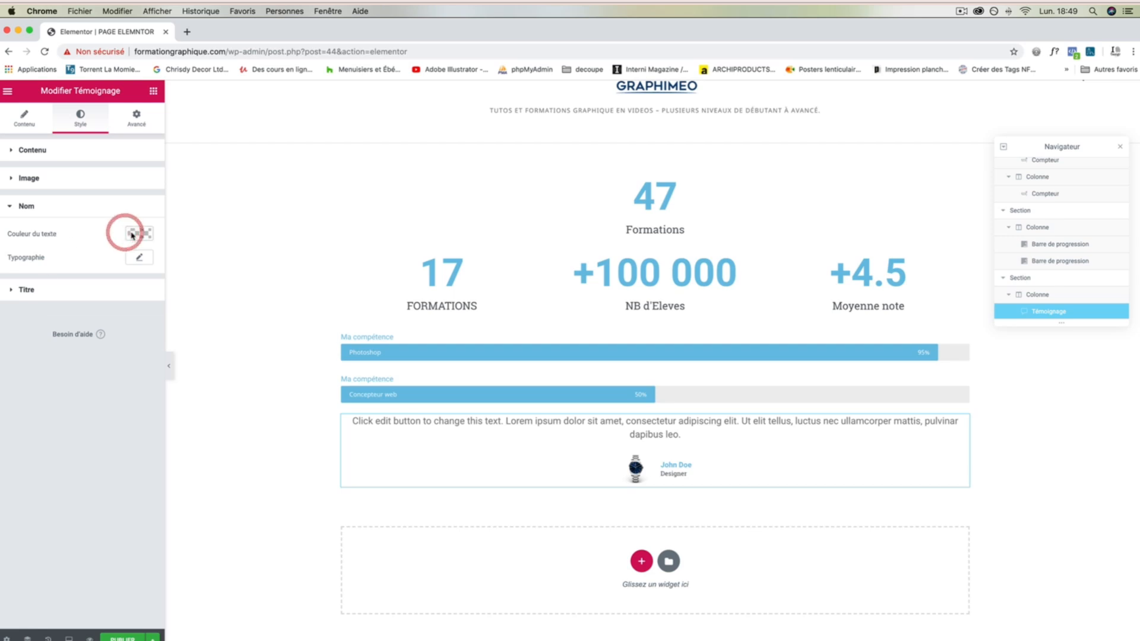
{"action": "left_click", "coordinate": [56, 366]}
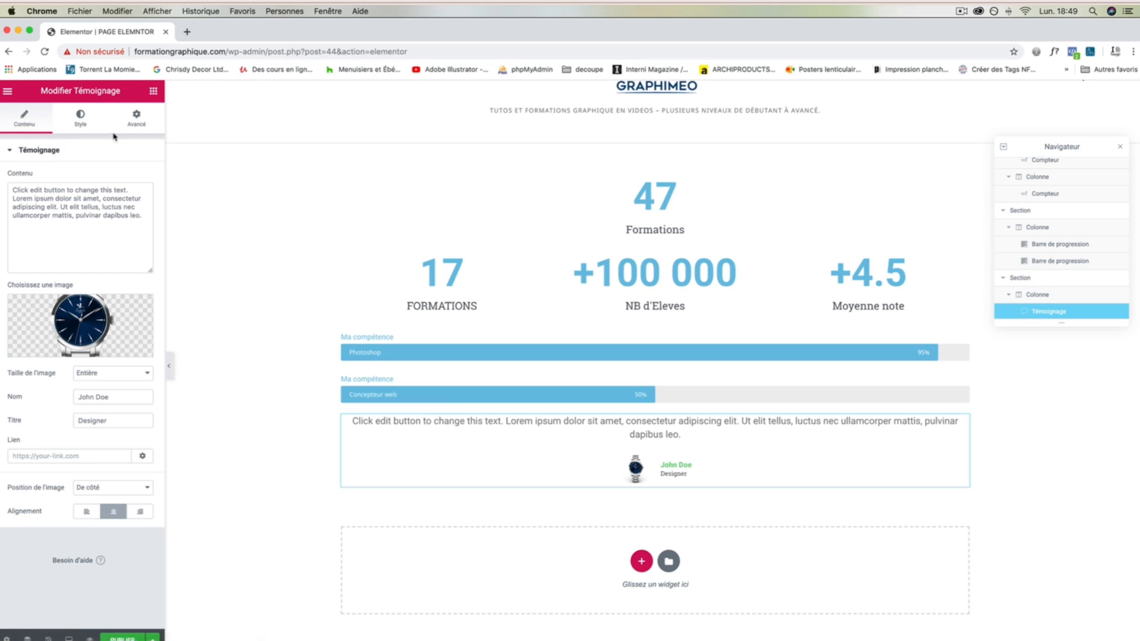
{"action": "left_click", "coordinate": [137, 118]}
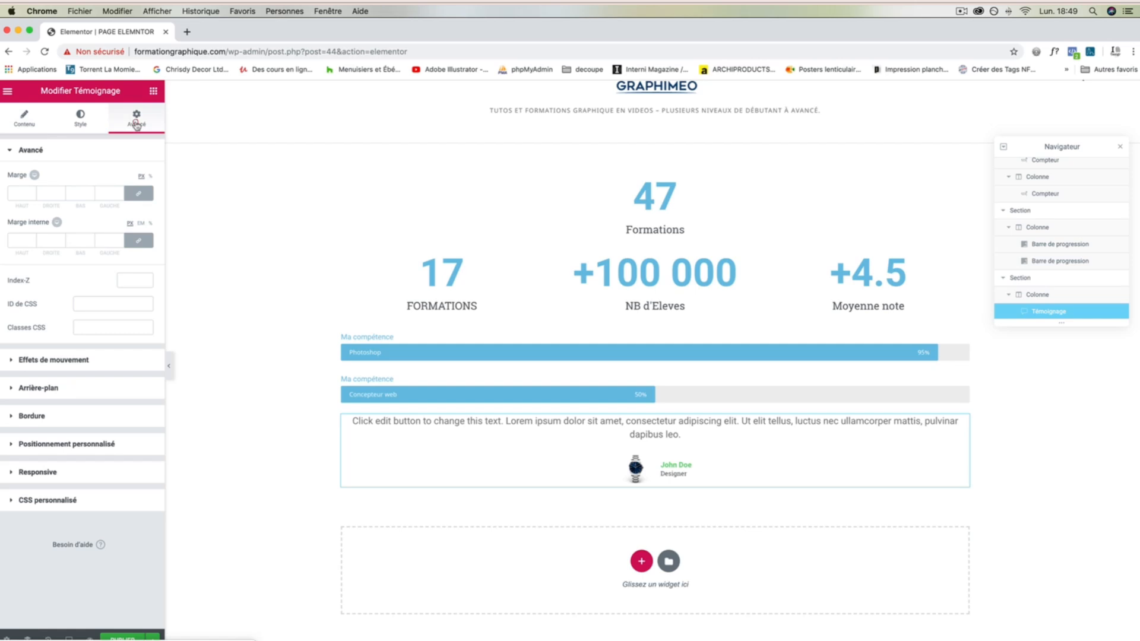
Step: Add a star rating widget directly below the testimonial and centre its alignment
{"action": "left_click", "coordinate": [153, 91]}
{"action": "scroll", "coordinate": [128, 252], "scroll_direction": "down", "scroll_amount": 5}
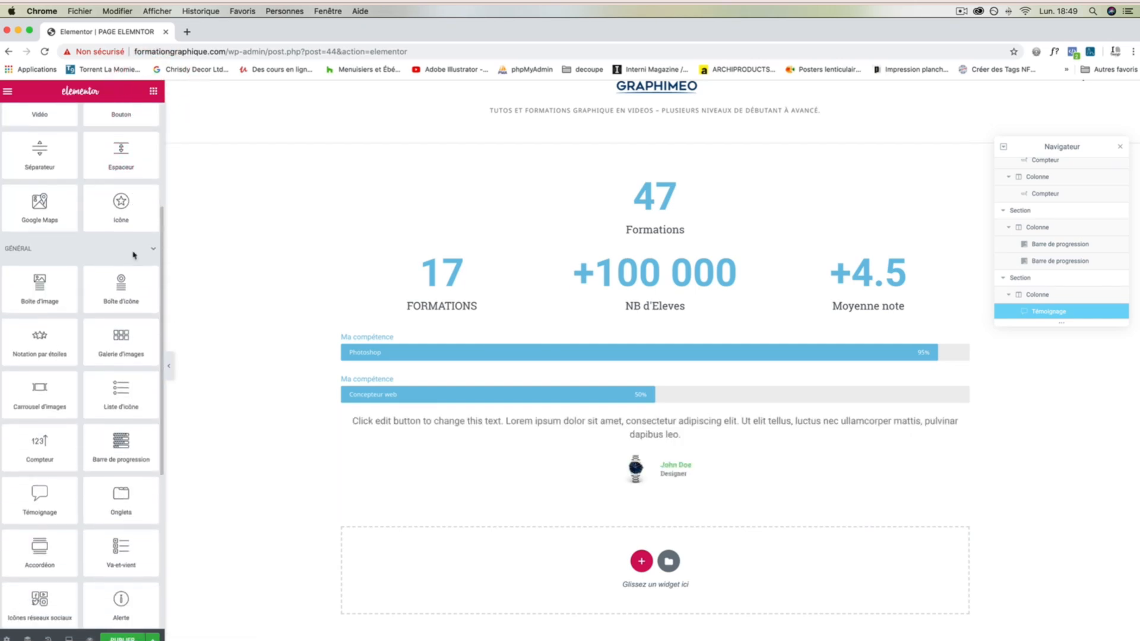
{"action": "left_click_drag", "start_coordinate": [56, 329], "coordinate": [705, 492]}
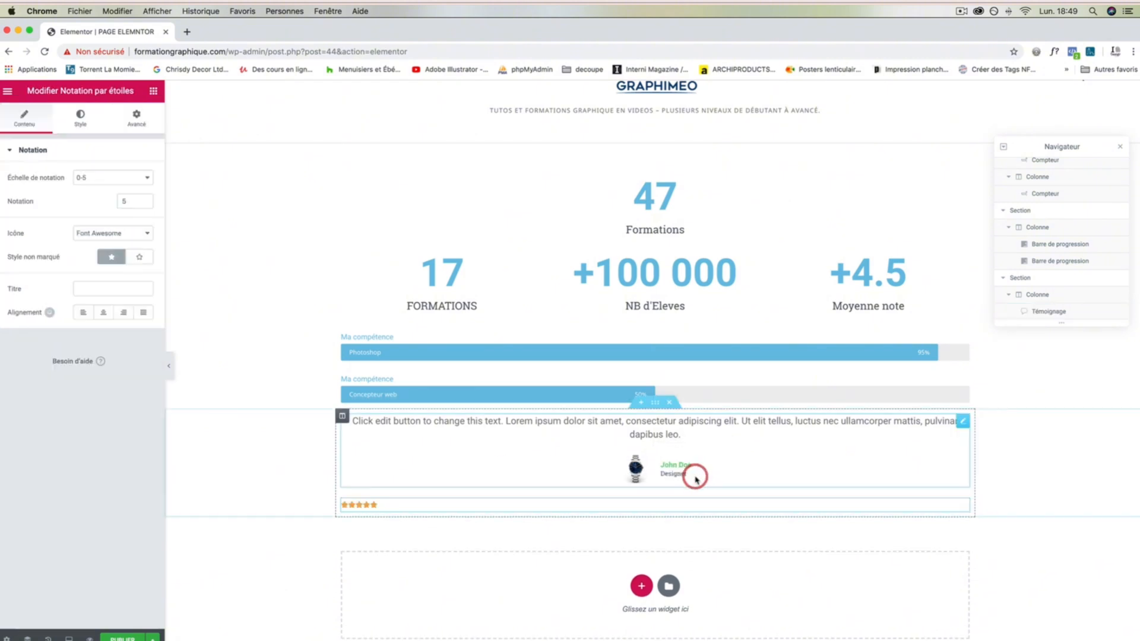
{"action": "left_click", "coordinate": [429, 506]}
{"action": "left_click", "coordinate": [103, 312]}
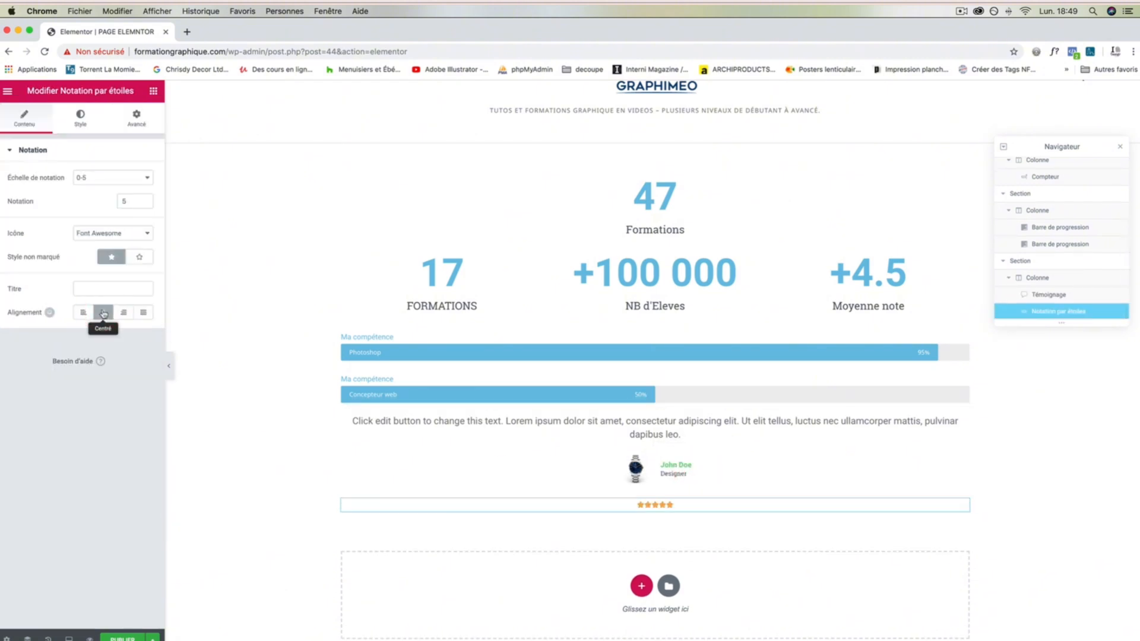
Step: Set the star rating widget's rating to 4,5
{"action": "left_click_drag", "start_coordinate": [137, 202], "coordinate": [107, 203]}
{"action": "type", "text": "4,"}
{"action": "key", "text": "Return"}
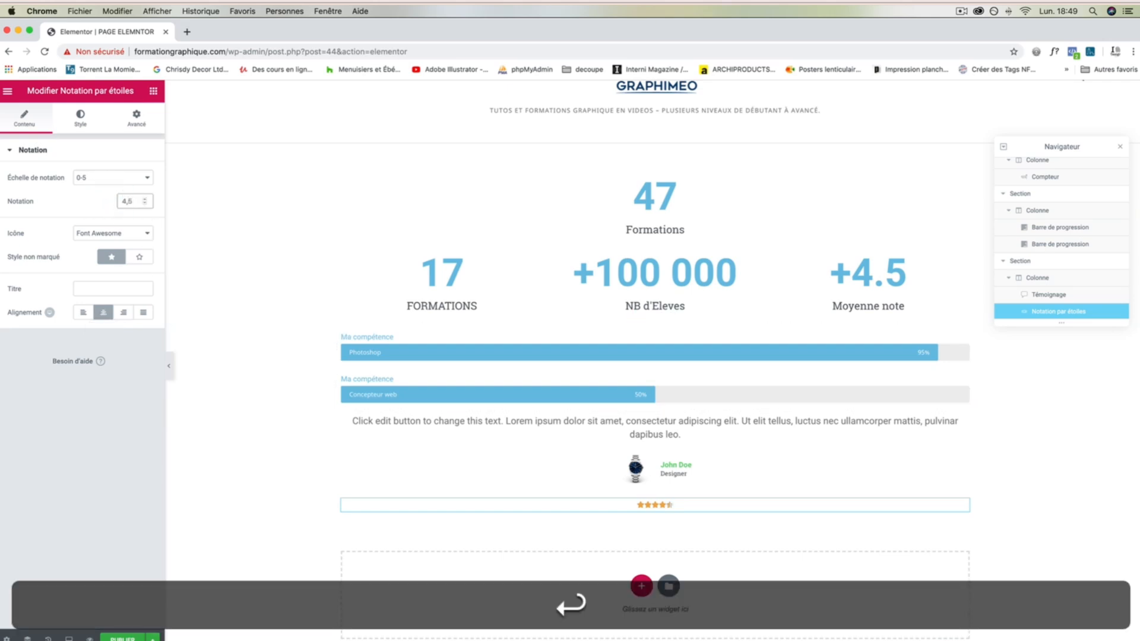
{"action": "left_click", "coordinate": [1003, 530]}
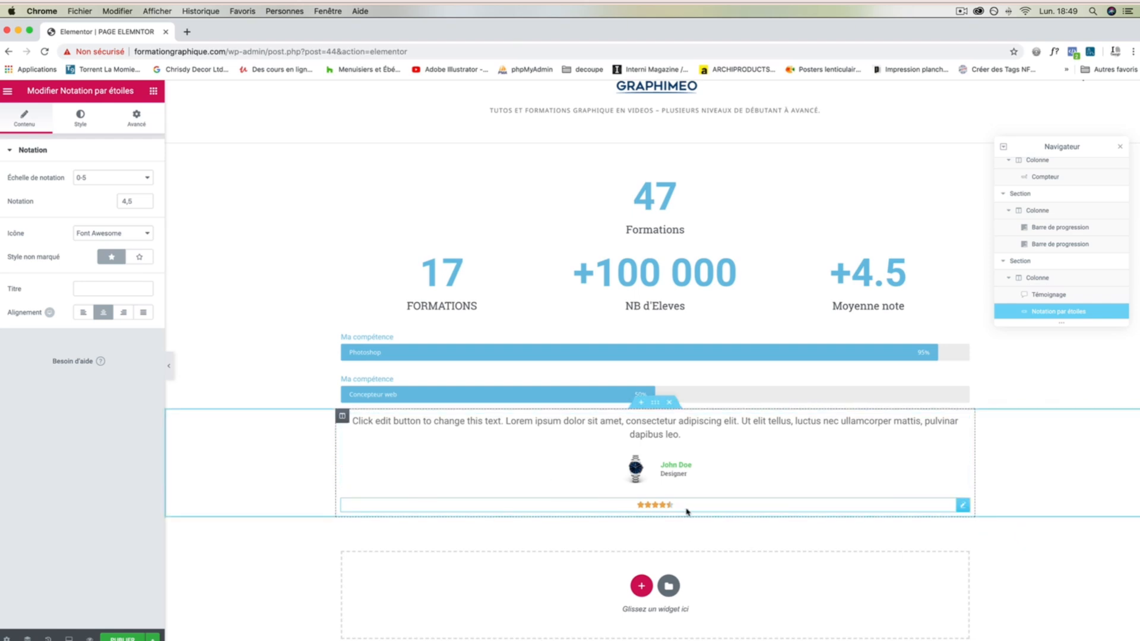
{"action": "left_click", "coordinate": [154, 91]}
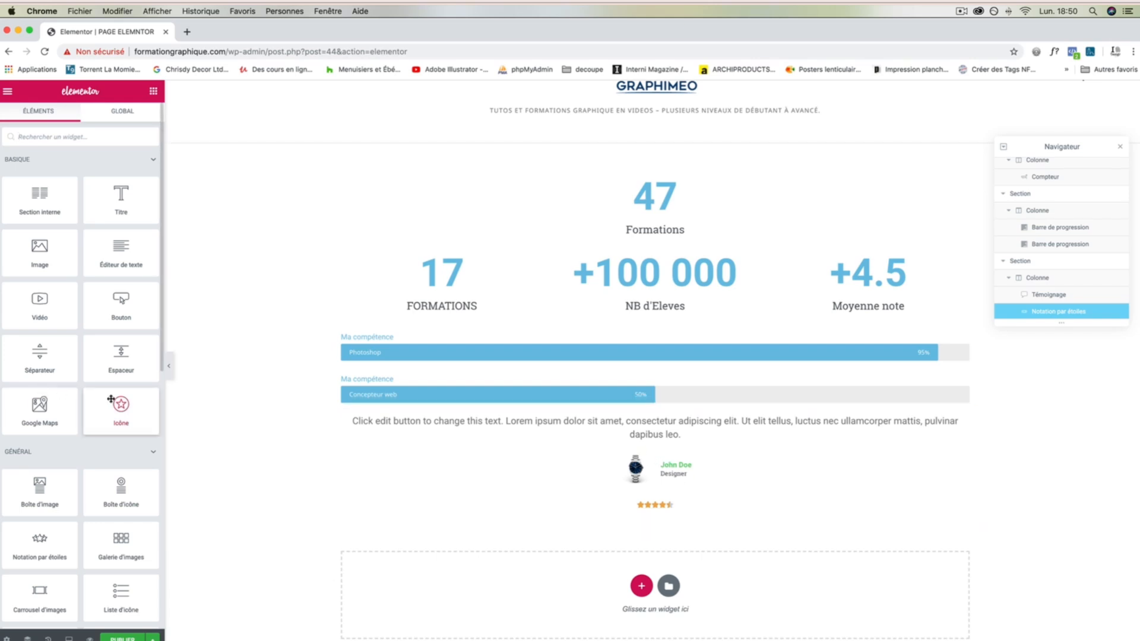
{"action": "scroll", "coordinate": [42, 365], "scroll_direction": "down", "scroll_amount": 6}
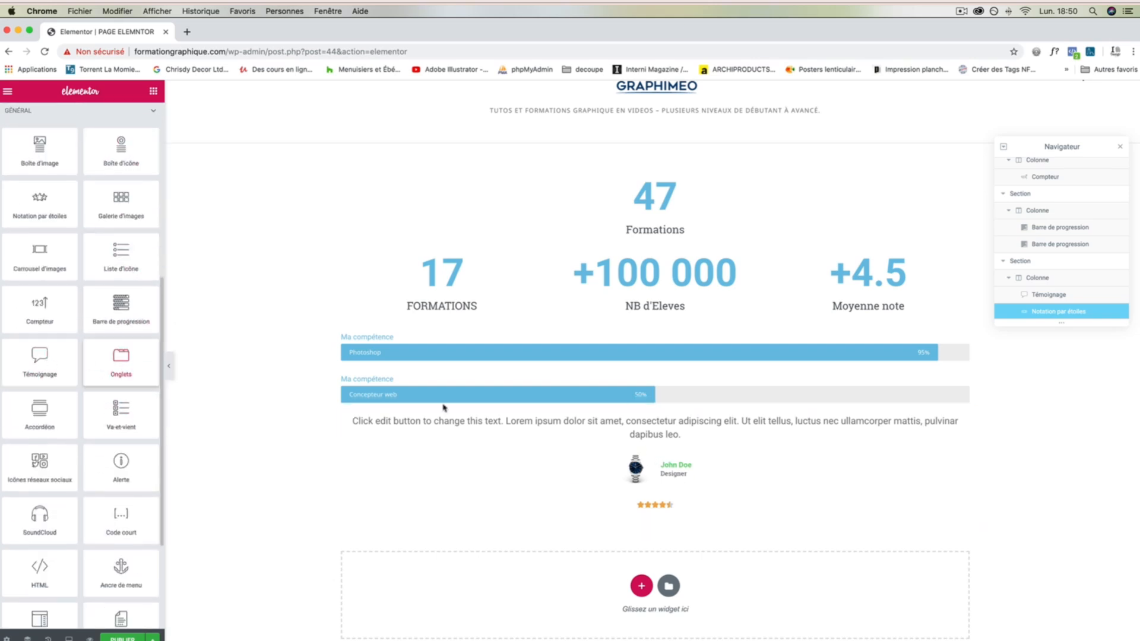
{"action": "left_click", "coordinate": [962, 422]}
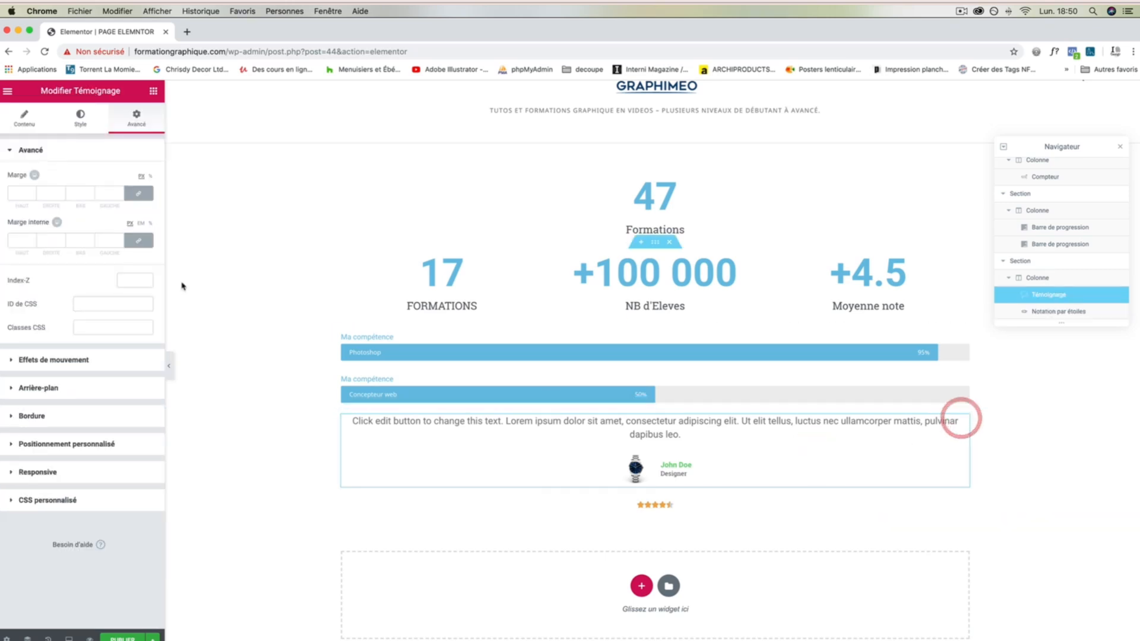
{"action": "left_click", "coordinate": [25, 117]}
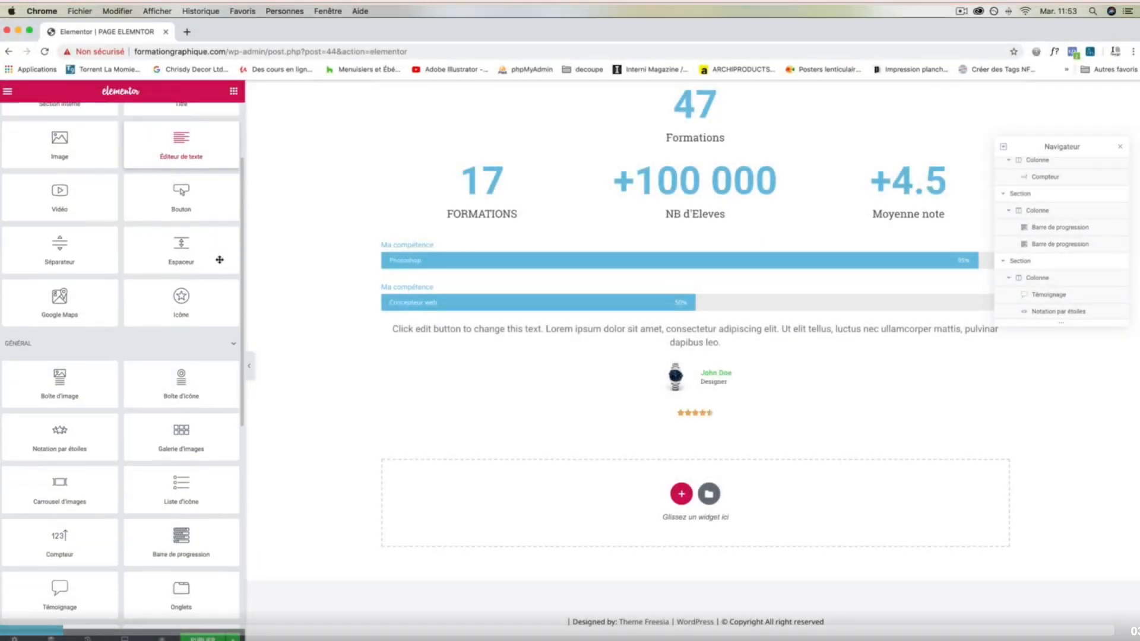
Step: Add an Onglets widget in a new section below the star rating and switch between its two tabs to check them
{"action": "scroll", "coordinate": [222, 258], "scroll_direction": "down", "scroll_amount": 3}
{"action": "scroll", "coordinate": [220, 259], "scroll_direction": "down", "scroll_amount": 3}
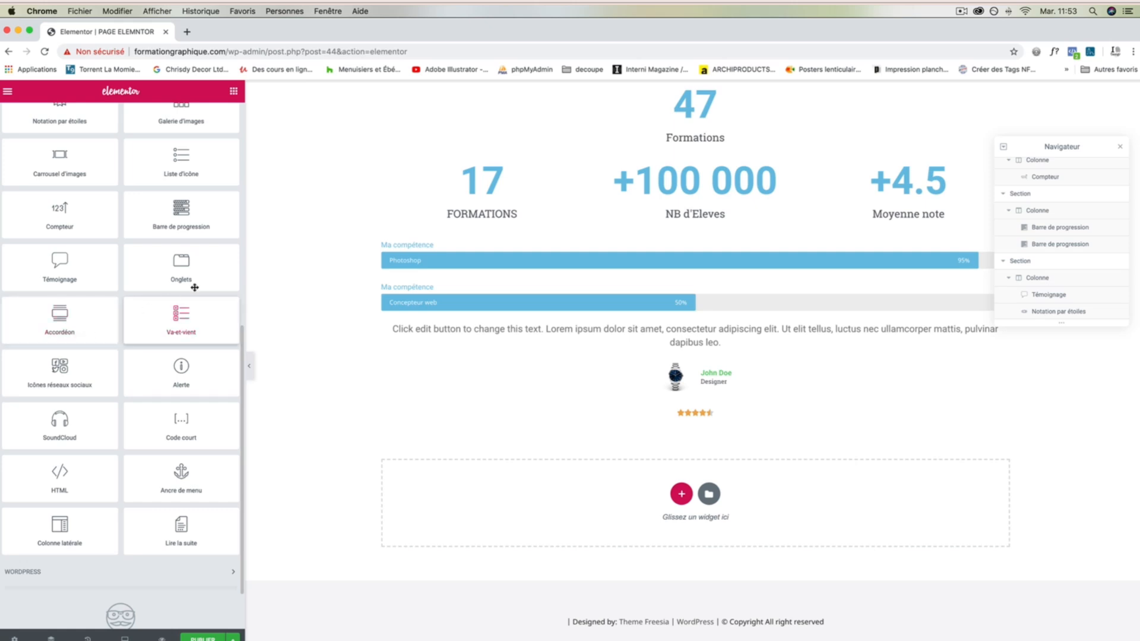
{"action": "left_click_drag", "start_coordinate": [192, 252], "coordinate": [529, 482]}
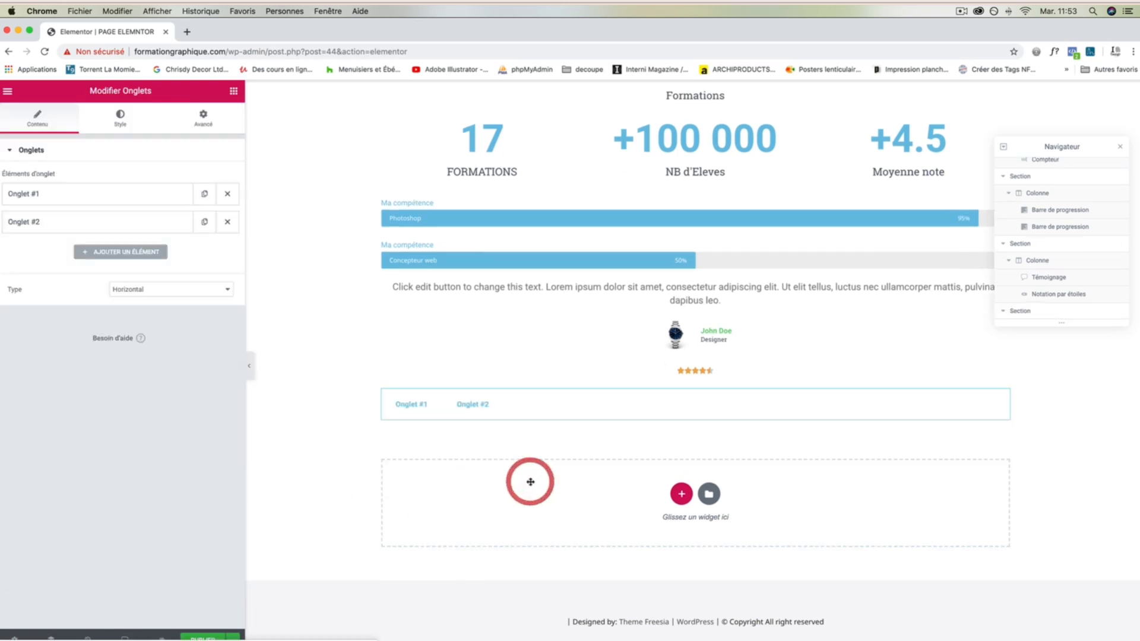
{"action": "left_click", "coordinate": [486, 385]}
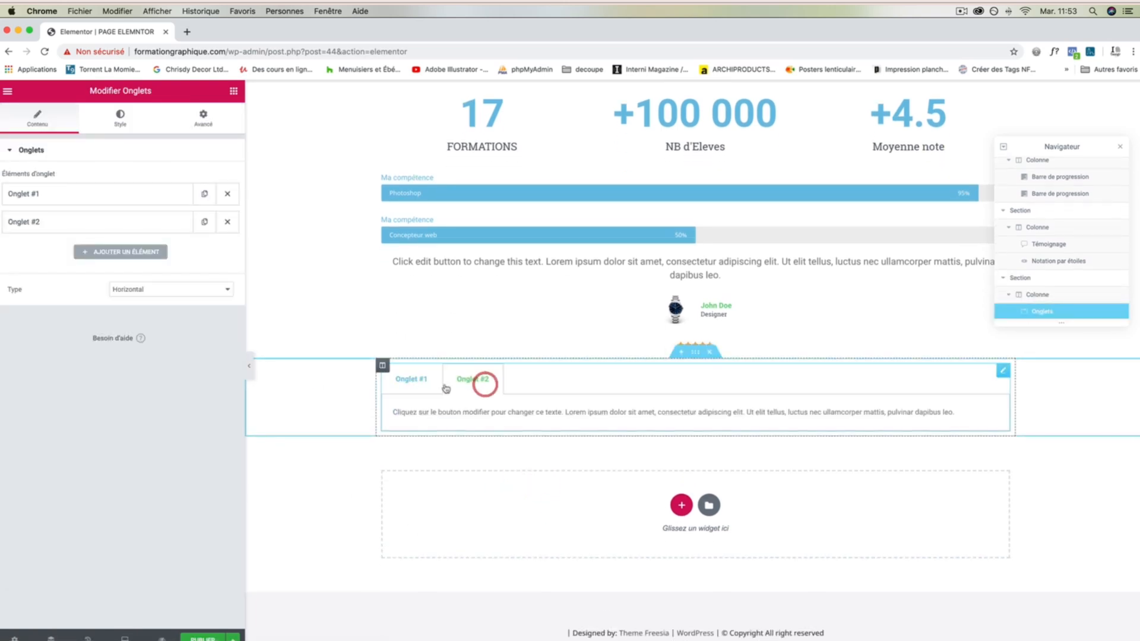
{"action": "left_click", "coordinate": [425, 382]}
{"action": "left_click", "coordinate": [473, 380]}
{"action": "left_click", "coordinate": [431, 379]}
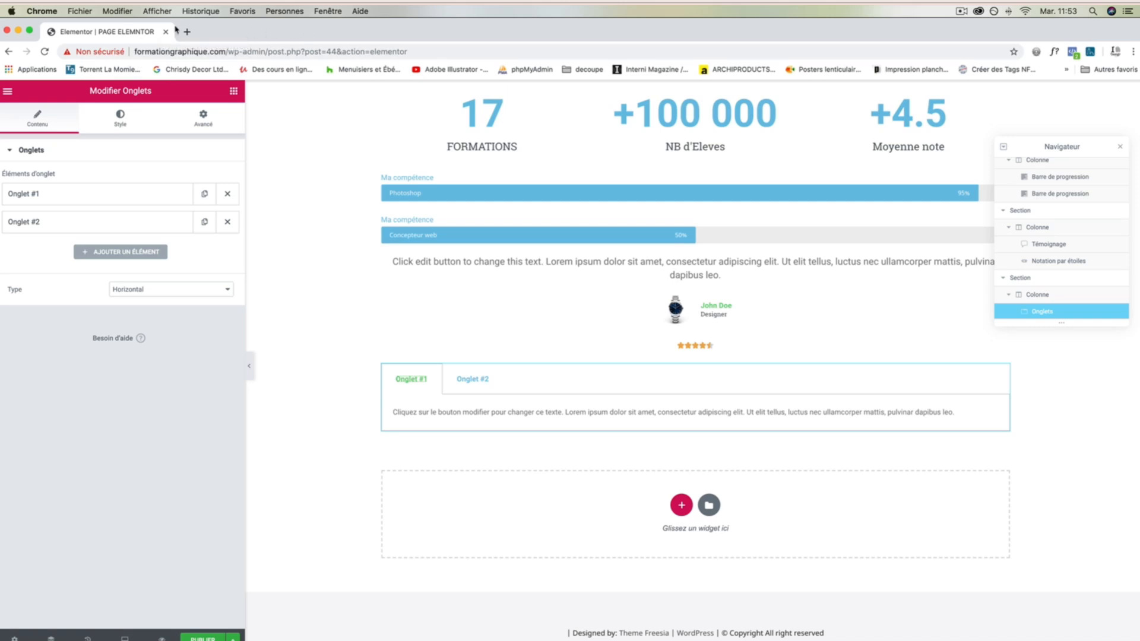
{"action": "left_click", "coordinate": [421, 378]}
Step: Add a third item to the Onglets widget and switch among the tabs to check their contents
{"action": "left_click", "coordinate": [133, 252]}
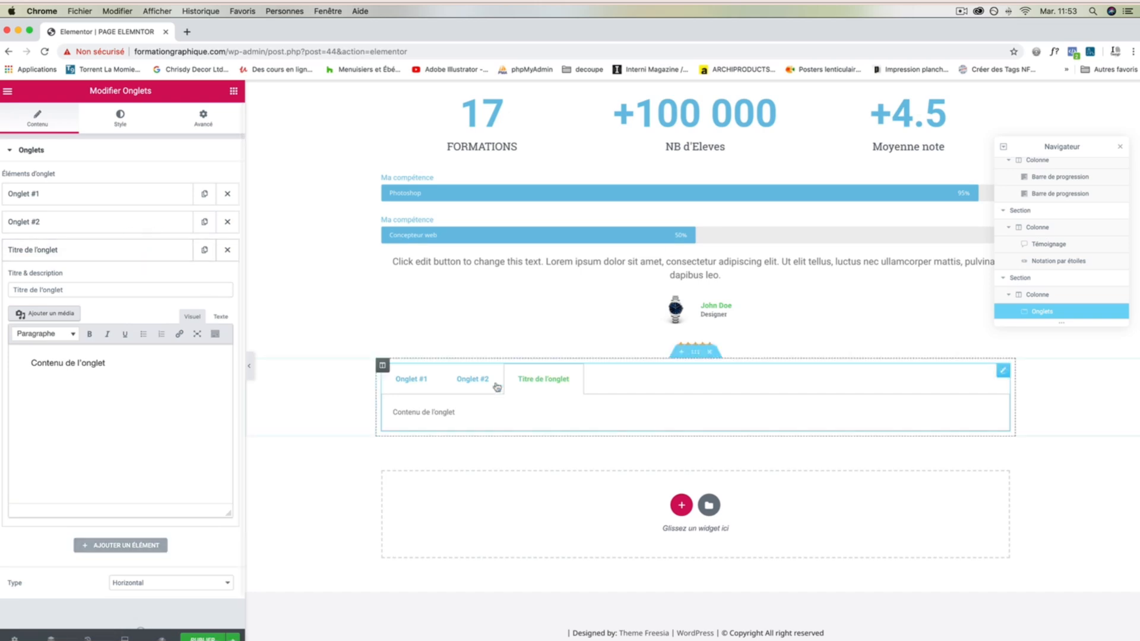
{"action": "left_click", "coordinate": [409, 379]}
{"action": "left_click", "coordinate": [468, 378]}
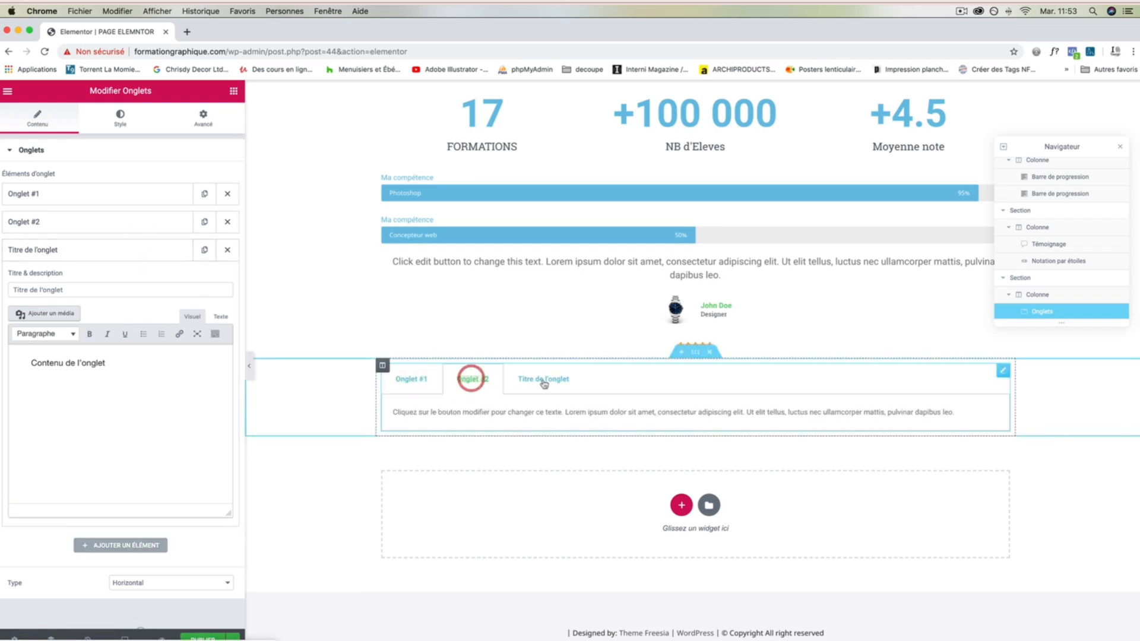
{"action": "left_click", "coordinate": [544, 381]}
{"action": "left_click", "coordinate": [473, 379]}
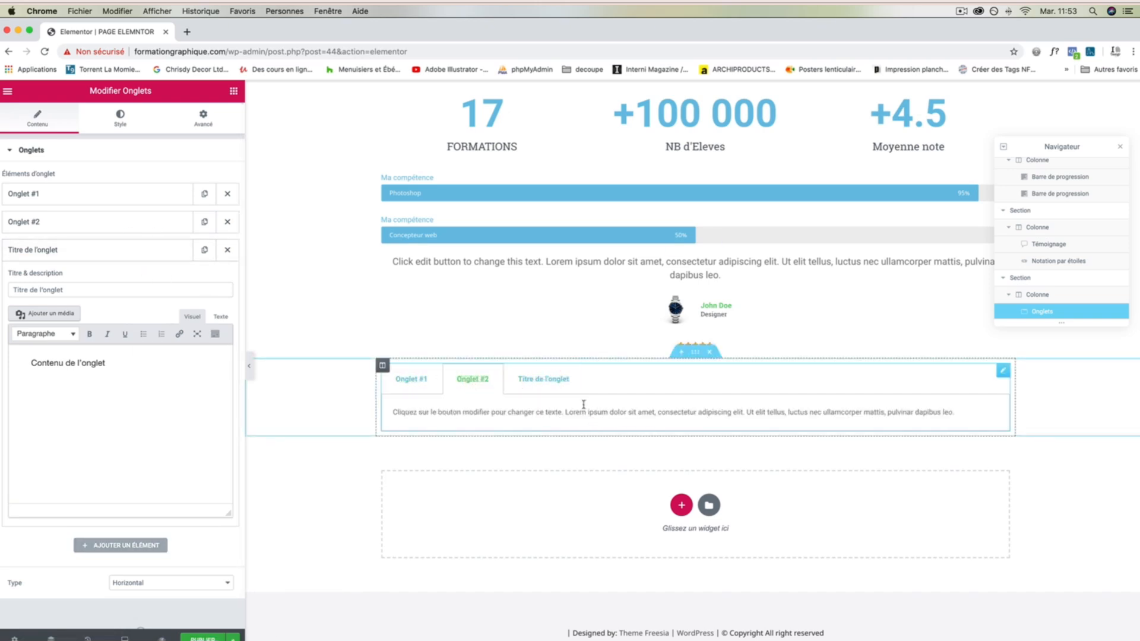
{"action": "left_click", "coordinate": [528, 383]}
{"action": "left_click", "coordinate": [413, 380]}
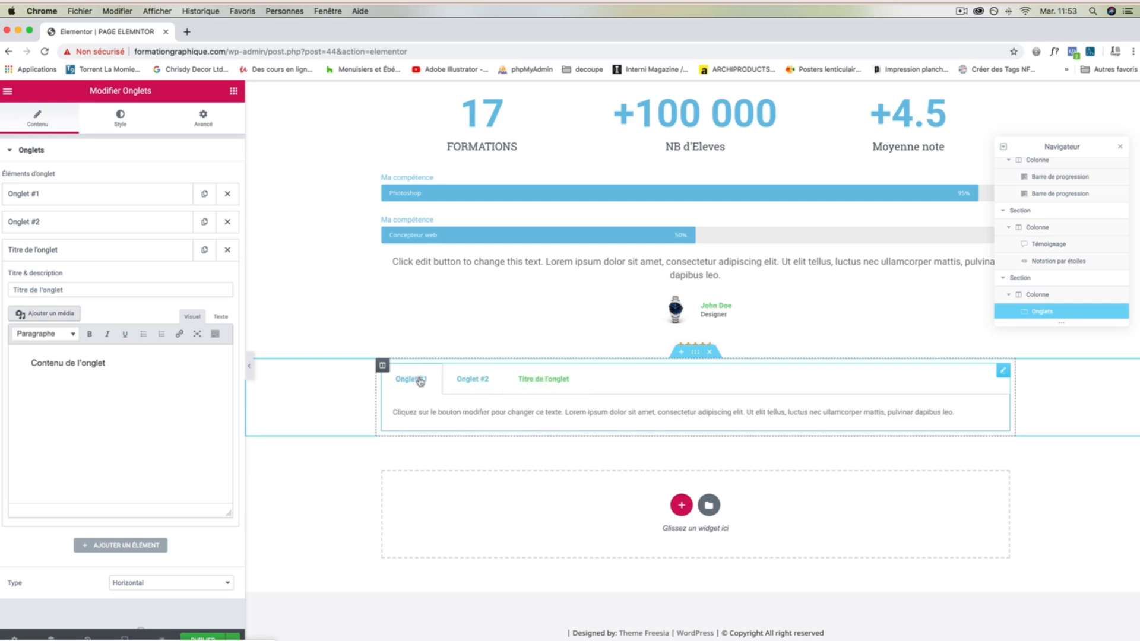
{"action": "left_click", "coordinate": [532, 384]}
{"action": "left_click", "coordinate": [467, 382]}
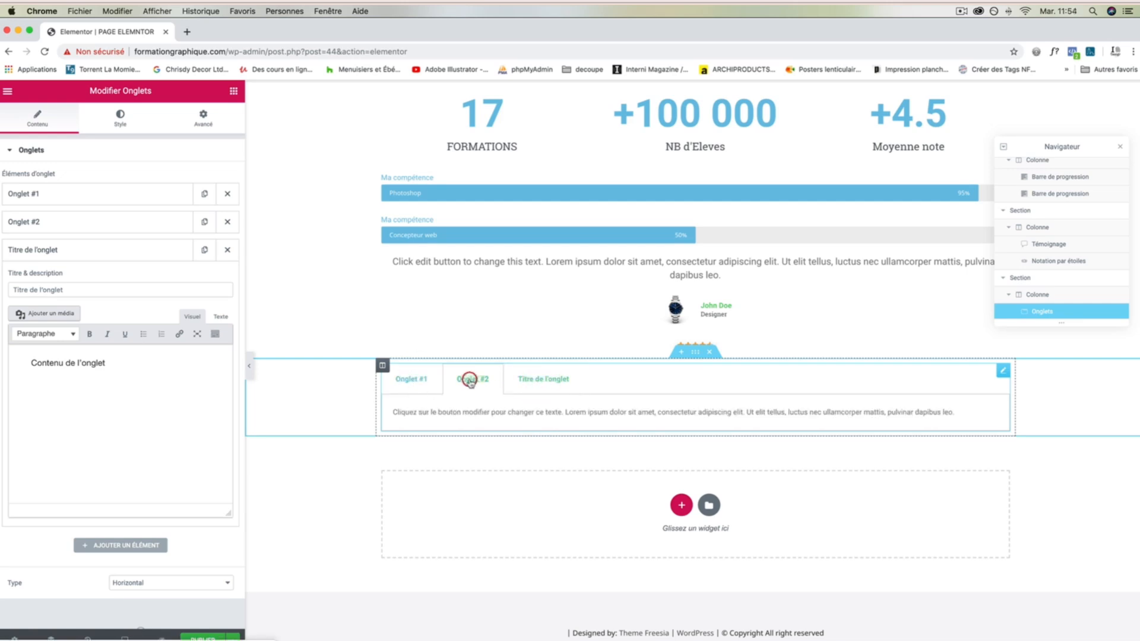
Step: Rename the second tab of the Onglets widget as Formation PSD
{"action": "left_click", "coordinate": [57, 225]}
{"action": "left_click_drag", "start_coordinate": [47, 262], "coordinate": [5, 259]}
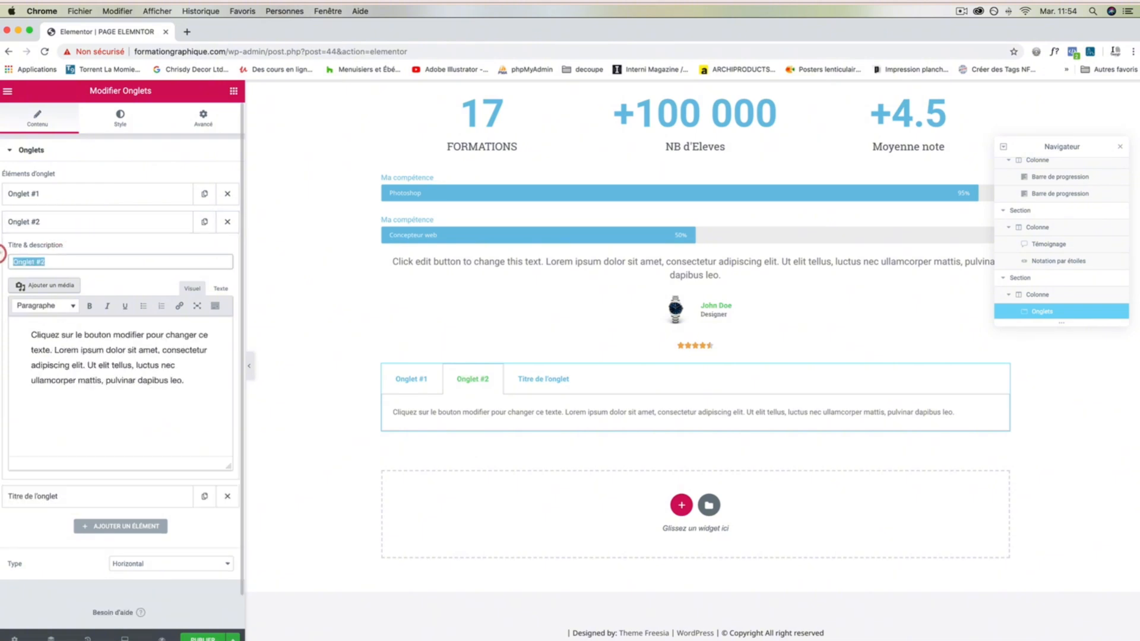
{"action": "type", "text": "Formation PSD"}
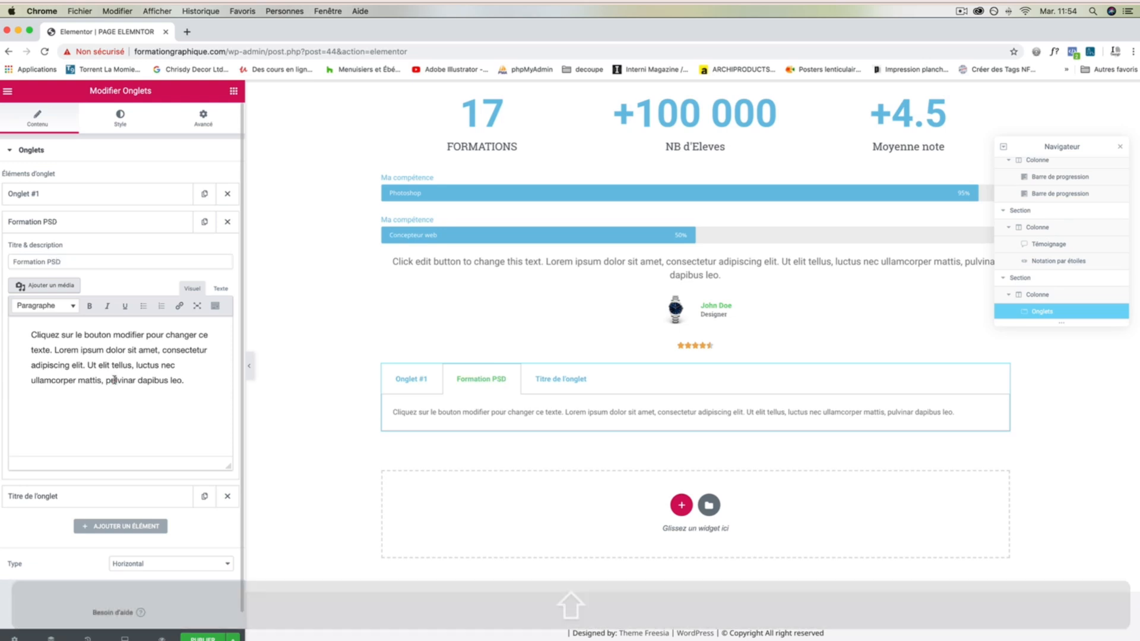
Step: Replace the Formation PSD tab's content with "Ma formation Photoshop" and make the word Photoshop bold
{"action": "left_click_drag", "start_coordinate": [114, 380], "coordinate": [9, 334]}
{"action": "type", "text": "Ma"}
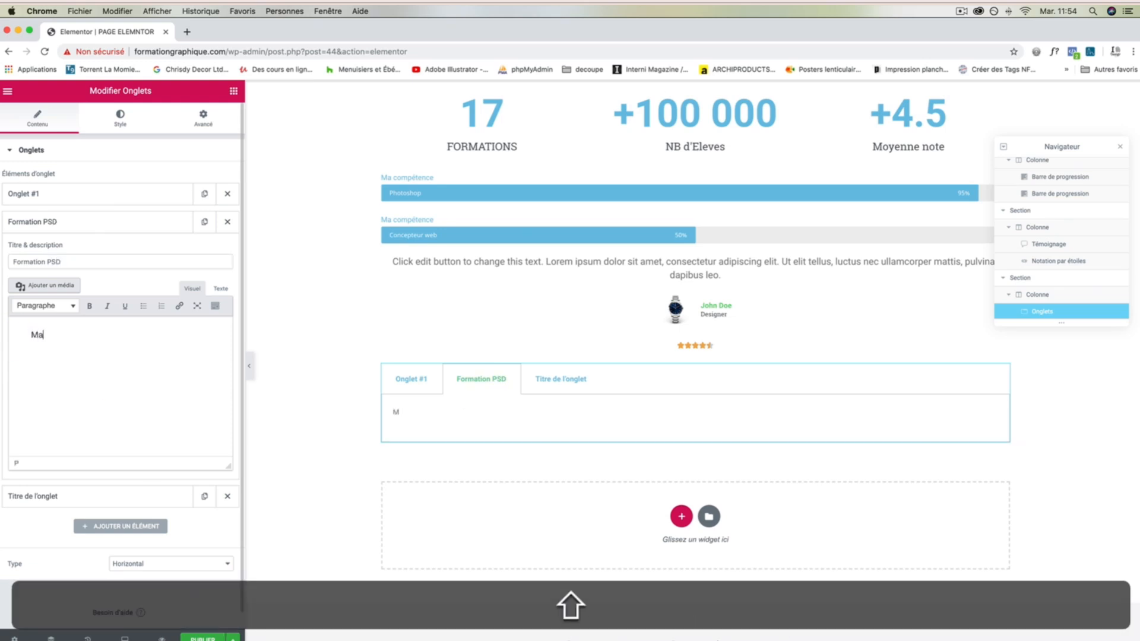
{"action": "type", "text": " formation Photoshop"}
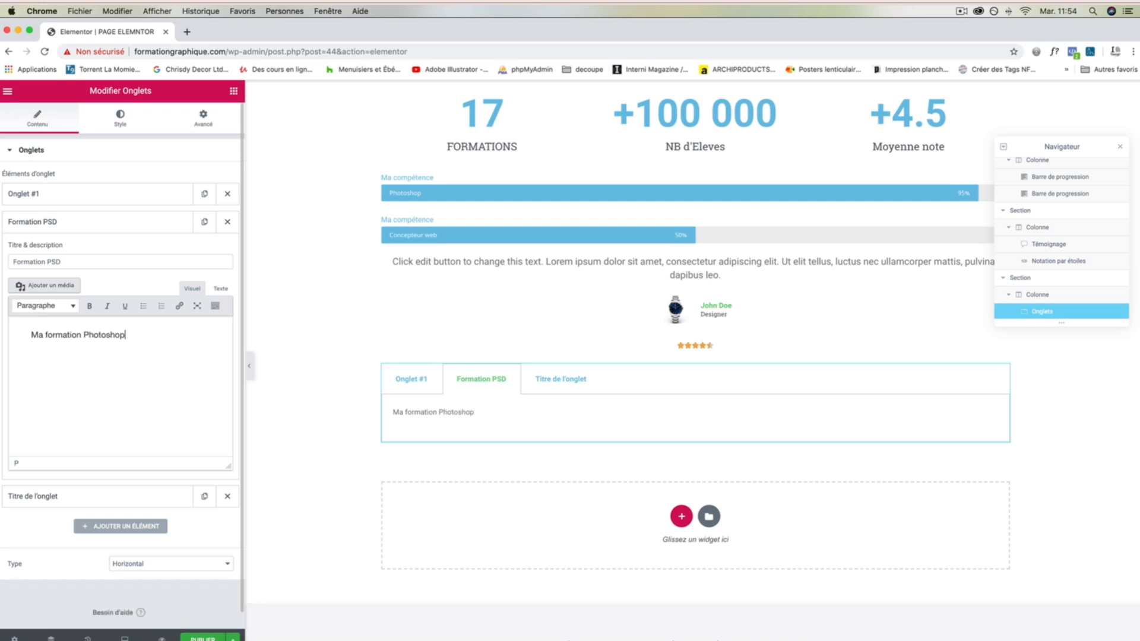
{"action": "left_click_drag", "start_coordinate": [83, 333], "coordinate": [111, 333]}
{"action": "left_click", "coordinate": [90, 305]}
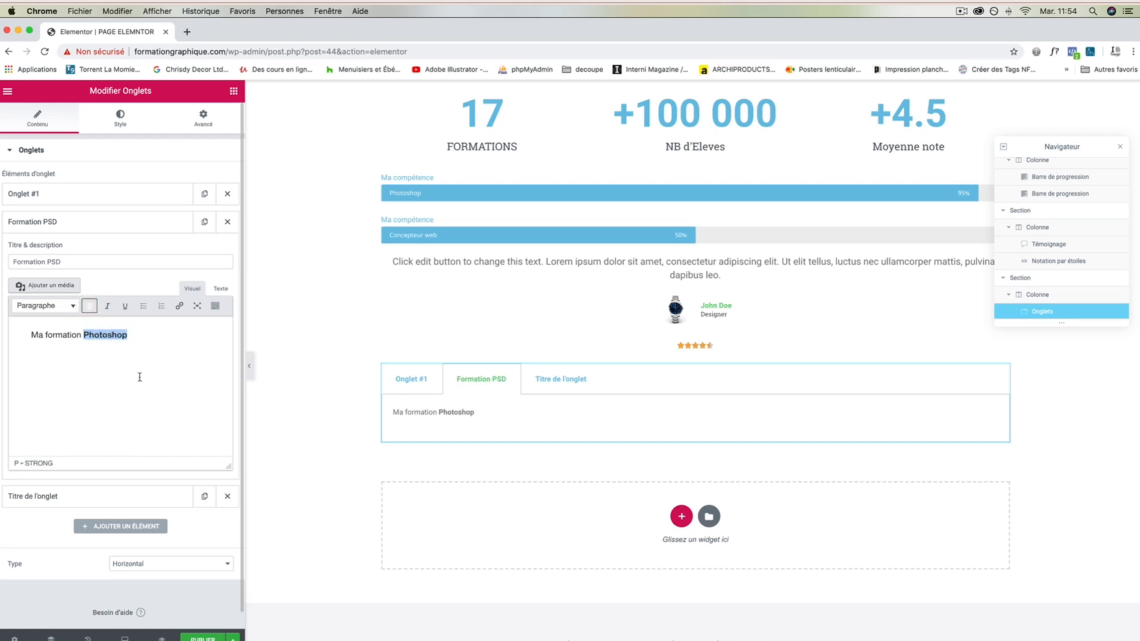
{"action": "left_click", "coordinate": [138, 377]}
Step: Examine the title and content fields of the third tab item and of the Formation PSD item
{"action": "left_click", "coordinate": [157, 501]}
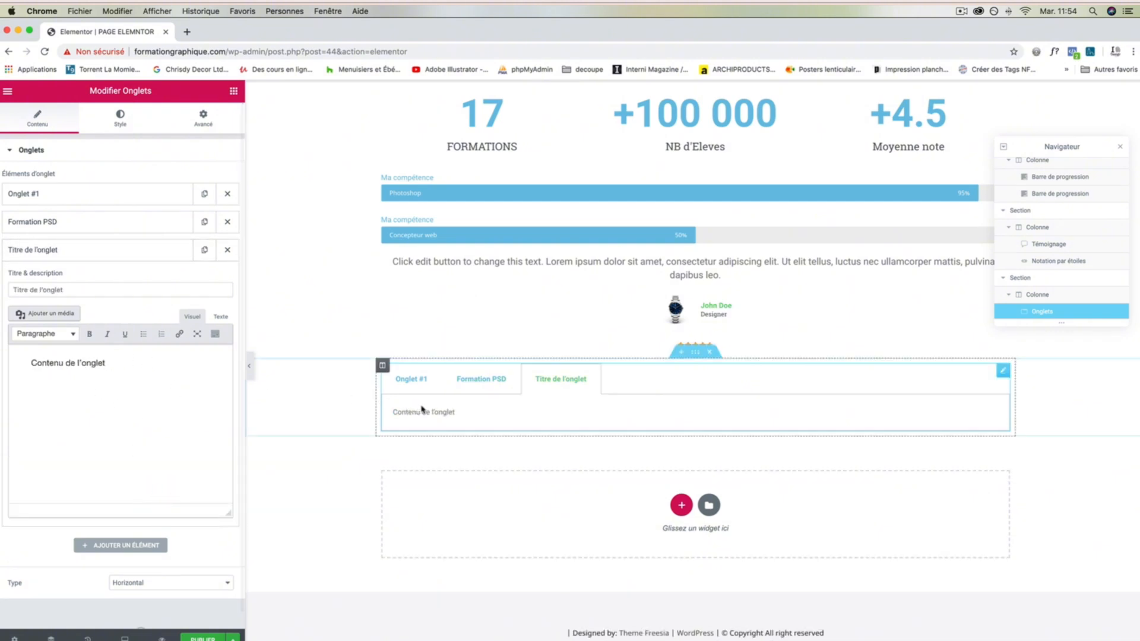
{"action": "scroll", "coordinate": [98, 341], "scroll_direction": "down", "scroll_amount": 1}
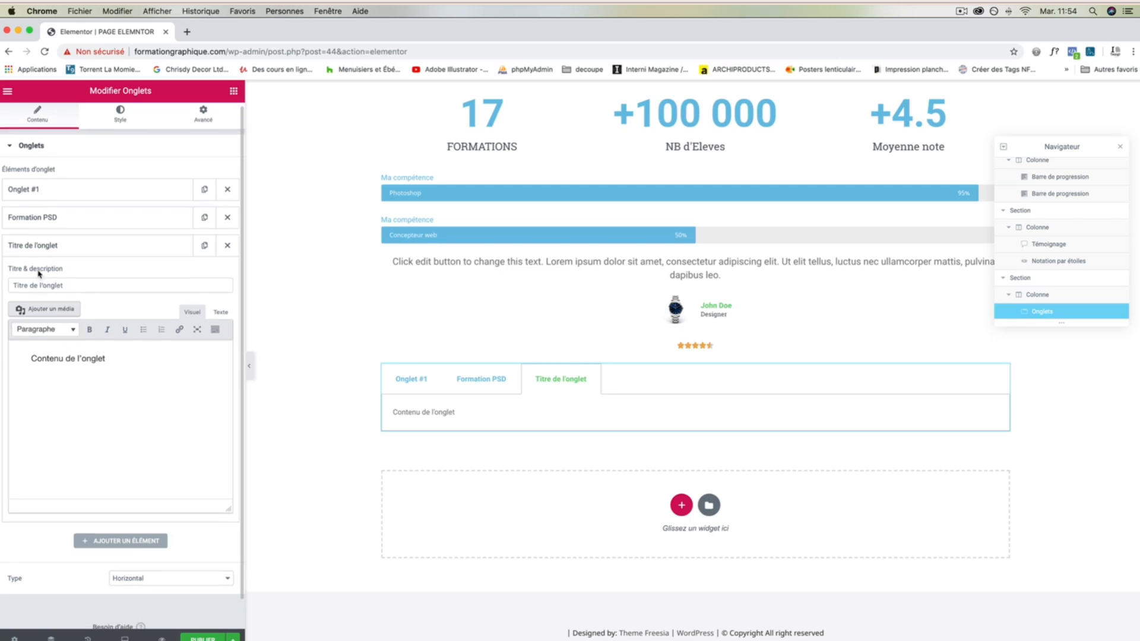
{"action": "scroll", "coordinate": [41, 250], "scroll_direction": "down", "scroll_amount": 1}
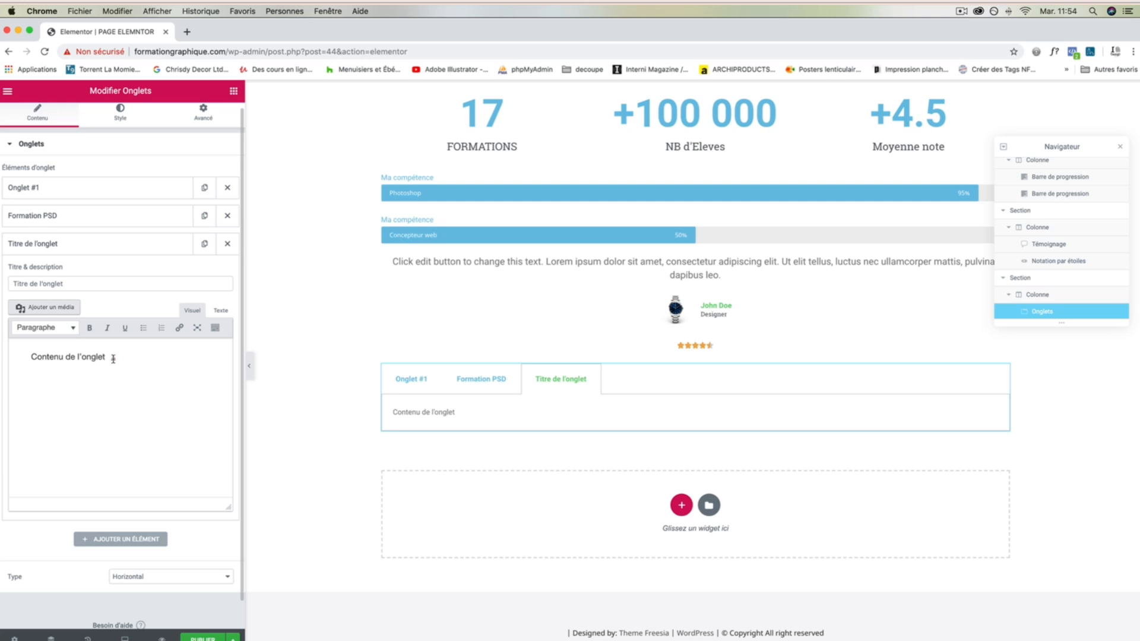
{"action": "left_click_drag", "start_coordinate": [113, 359], "coordinate": [21, 356]}
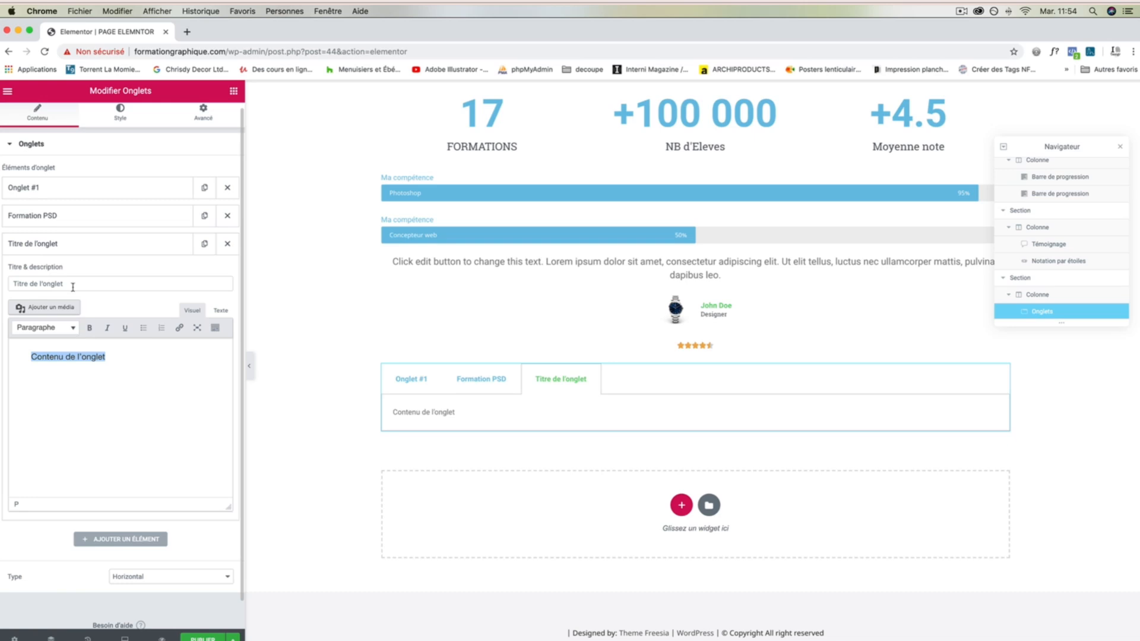
{"action": "left_click", "coordinate": [72, 219]}
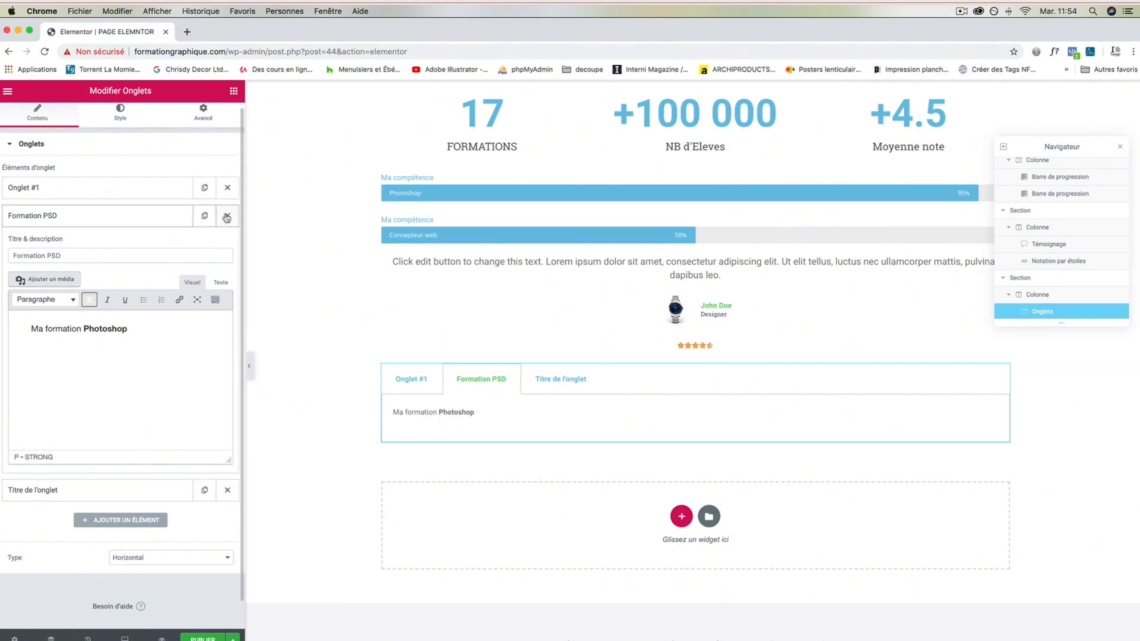
Step: Delete the Onglet #1 item and switch between the two remaining tabs to check them
{"action": "left_click", "coordinate": [227, 188]}
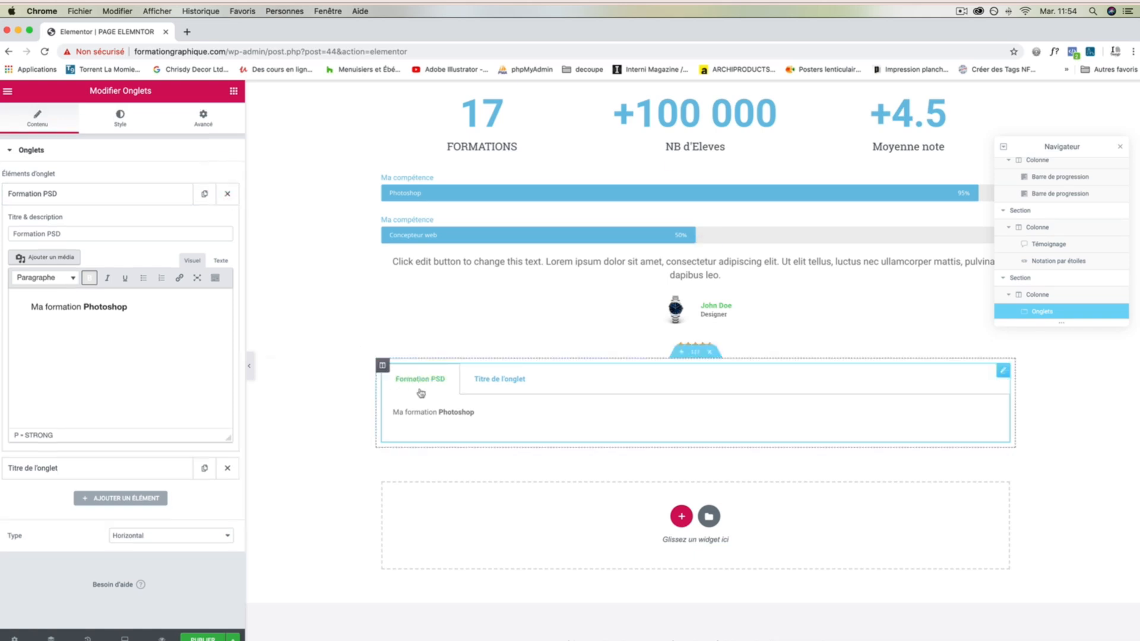
{"action": "left_click", "coordinate": [508, 378]}
{"action": "left_click", "coordinate": [430, 377]}
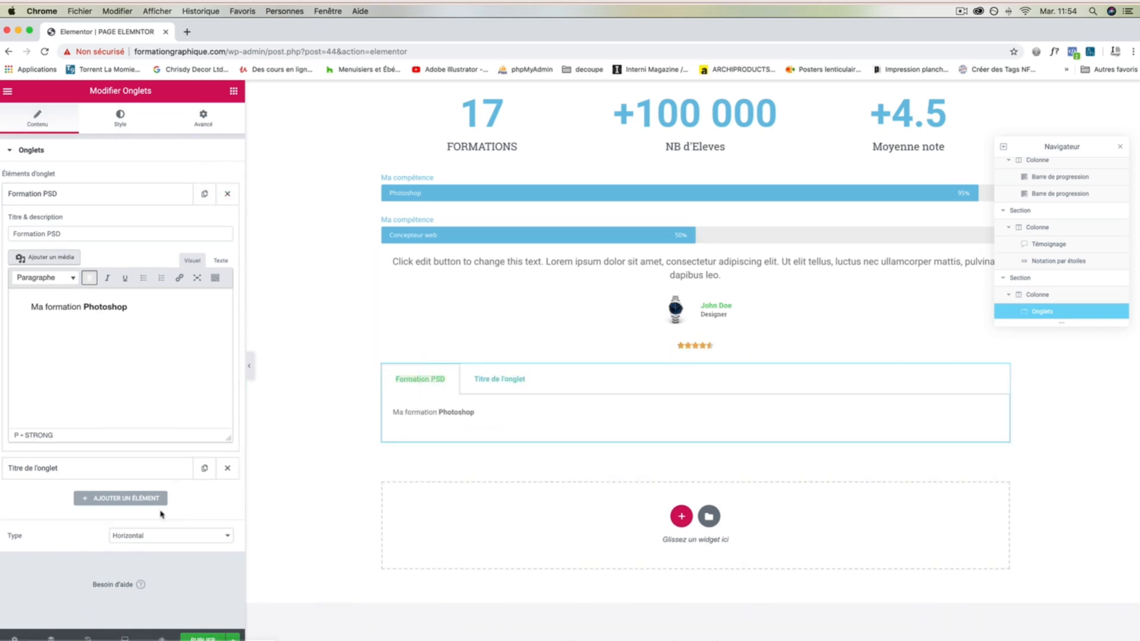
Step: Add two more items to the Onglets widget and switch among the four tabs to check them
{"action": "left_click", "coordinate": [131, 499]}
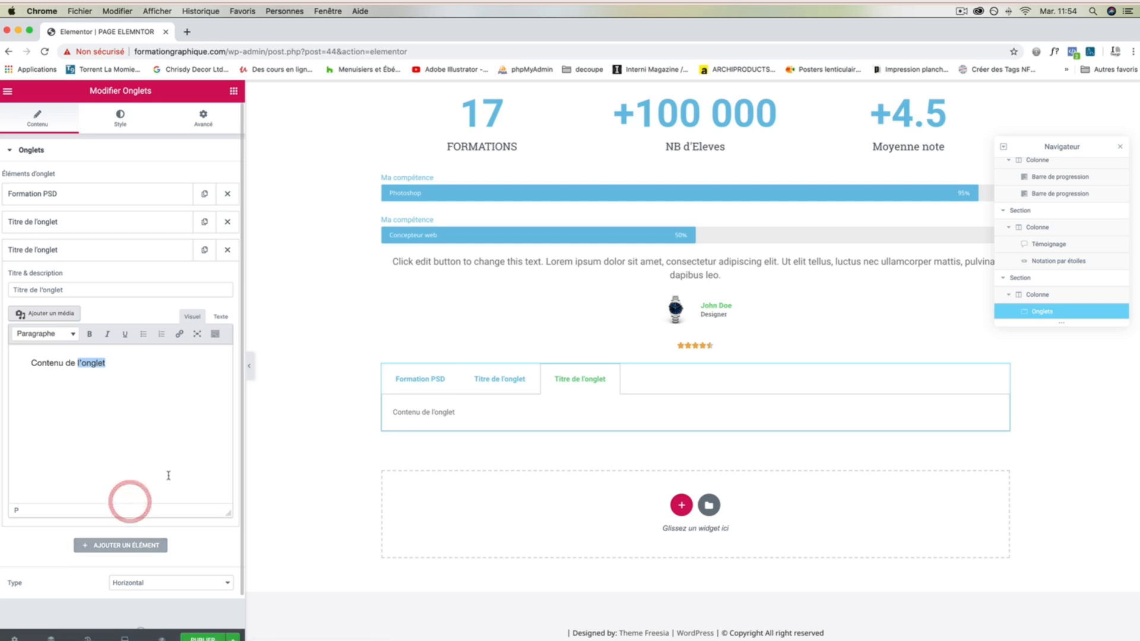
{"action": "left_click", "coordinate": [155, 545]}
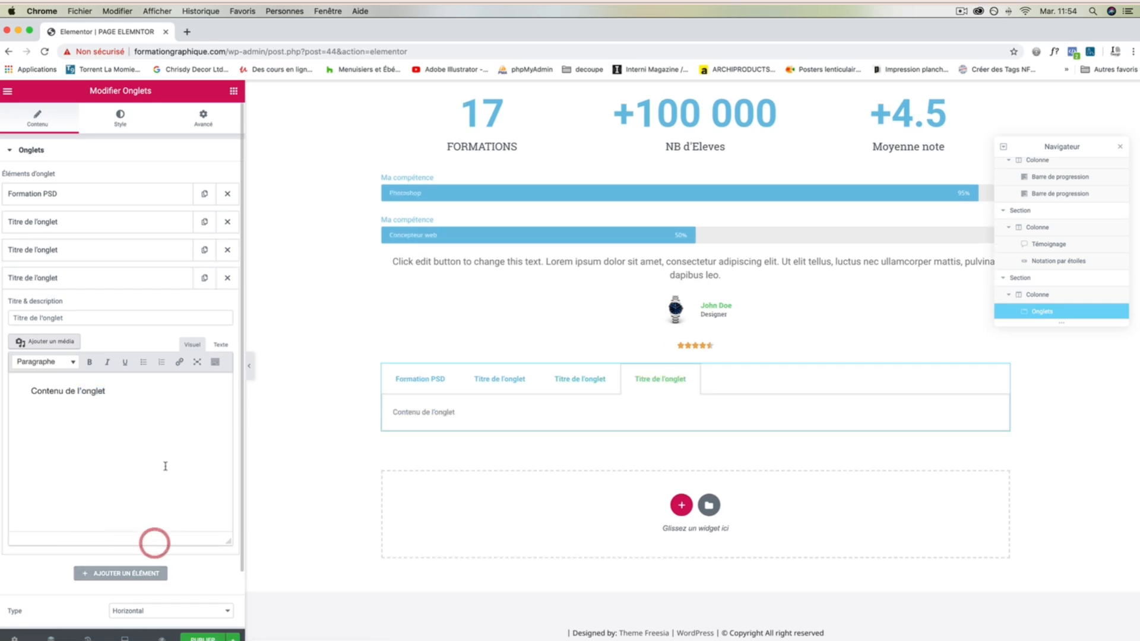
{"action": "left_click", "coordinate": [163, 609]}
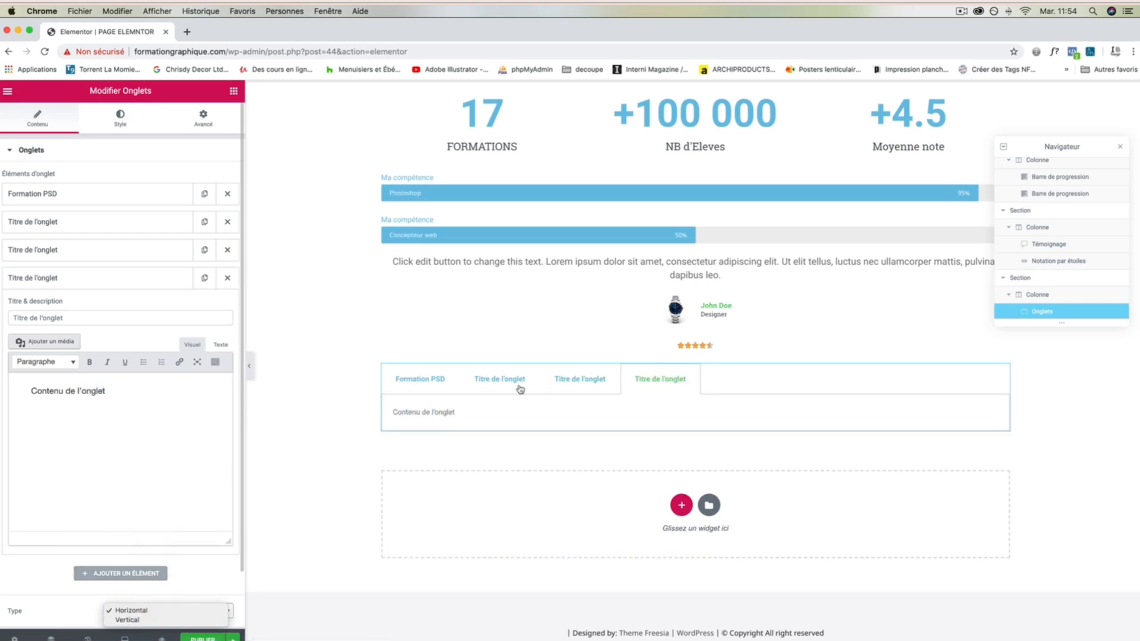
{"action": "left_click", "coordinate": [490, 381]}
{"action": "left_click", "coordinate": [427, 380]}
{"action": "left_click", "coordinate": [502, 379]}
{"action": "left_click", "coordinate": [584, 382]}
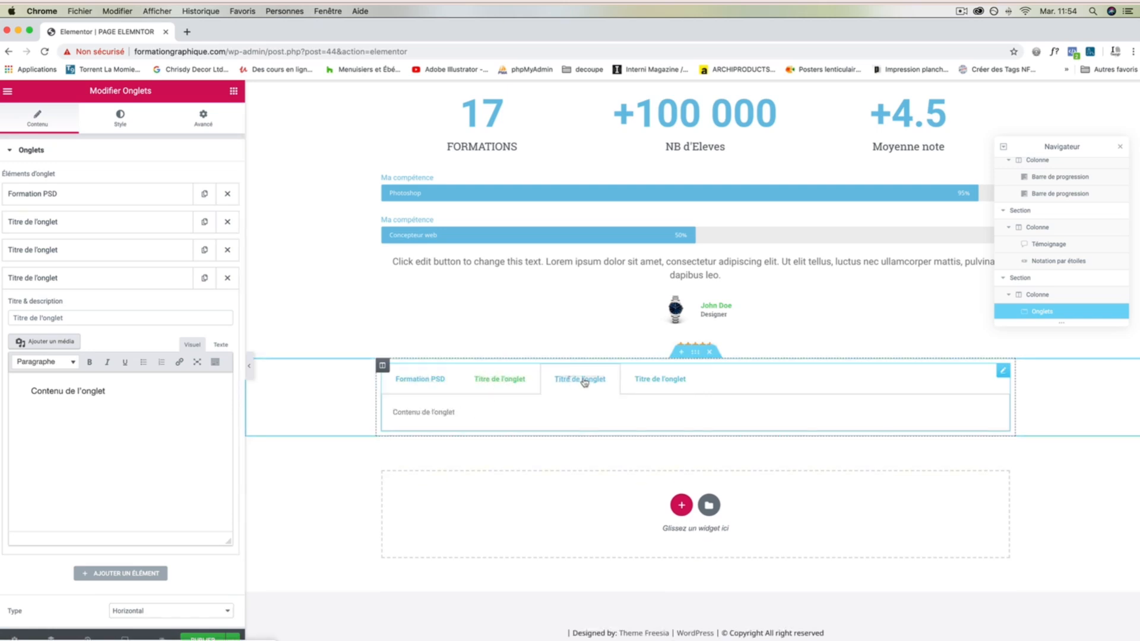
{"action": "left_click", "coordinate": [650, 383]}
{"action": "left_click", "coordinate": [493, 380]}
Step: Set the Onglets widget's type to Vertical and switch among its tabs, ending on Formation PSD
{"action": "left_click", "coordinate": [161, 611]}
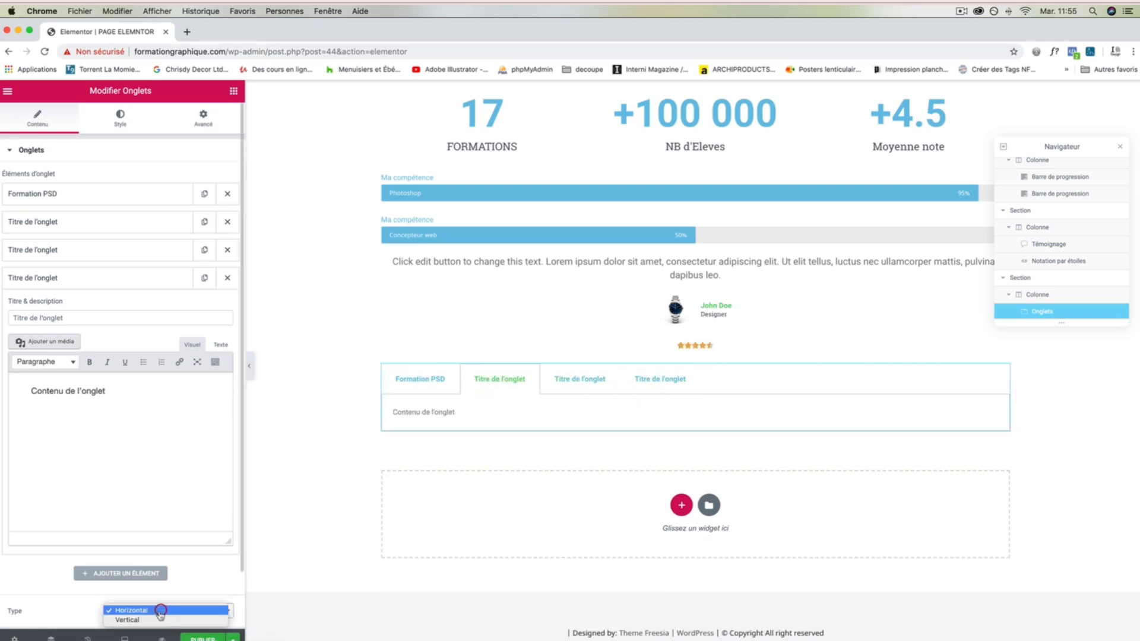
{"action": "left_click", "coordinate": [159, 619]}
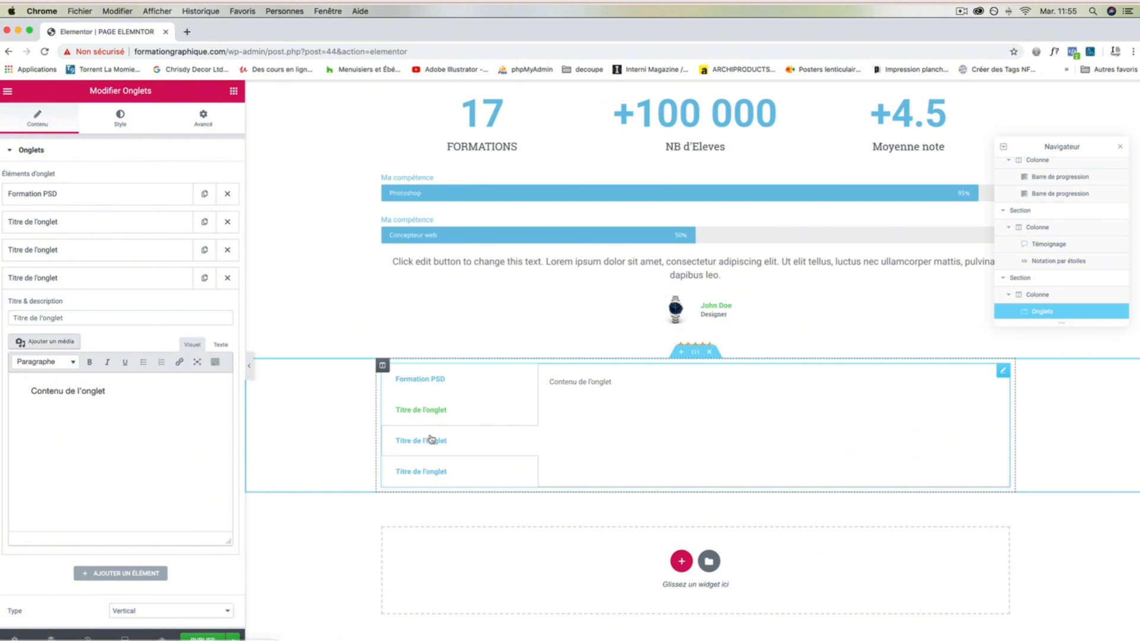
{"action": "left_click", "coordinate": [433, 469]}
{"action": "left_click", "coordinate": [453, 378]}
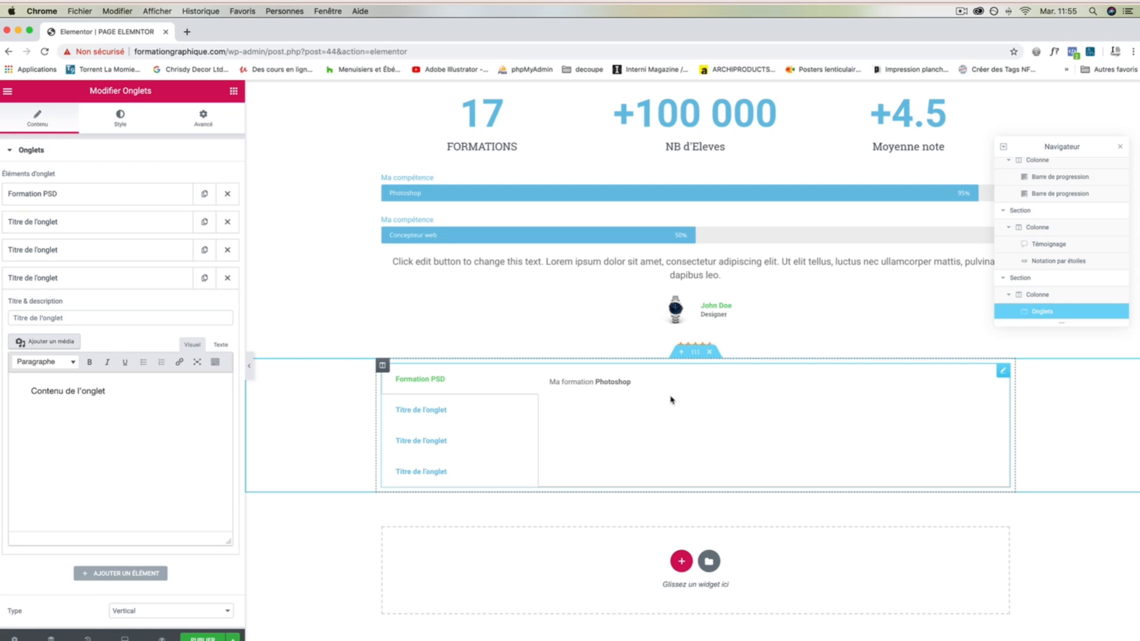
Step: Delete the Onglets widget and add an Accordéon widget in its emptied section
{"action": "right_click", "coordinate": [707, 396]}
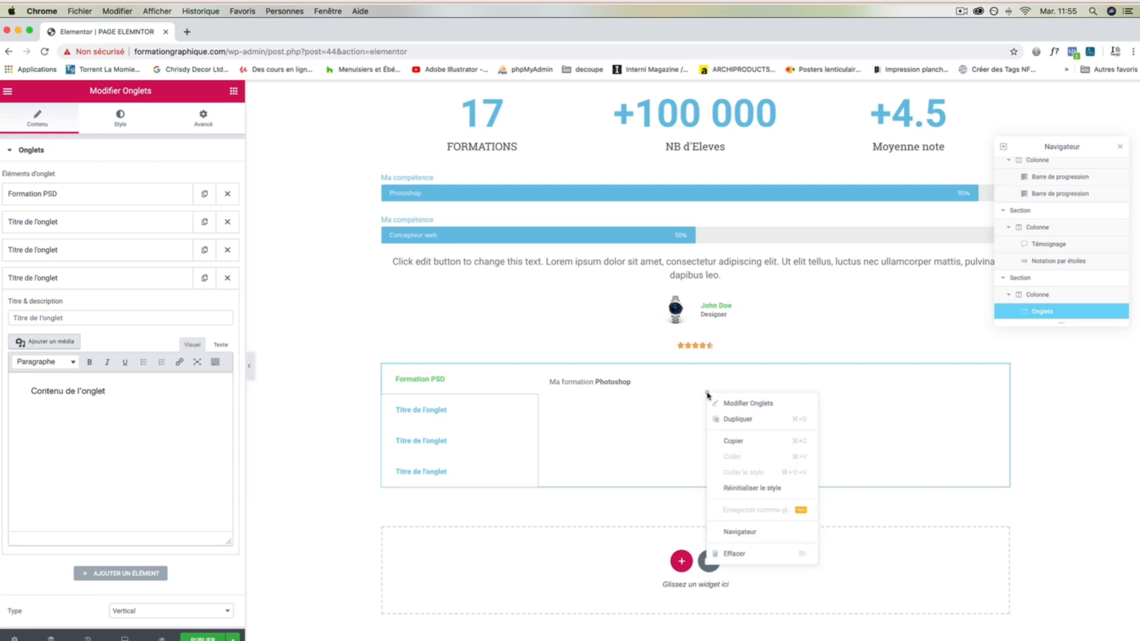
{"action": "left_click", "coordinate": [729, 552]}
{"action": "scroll", "coordinate": [101, 324], "scroll_direction": "down", "scroll_amount": 5}
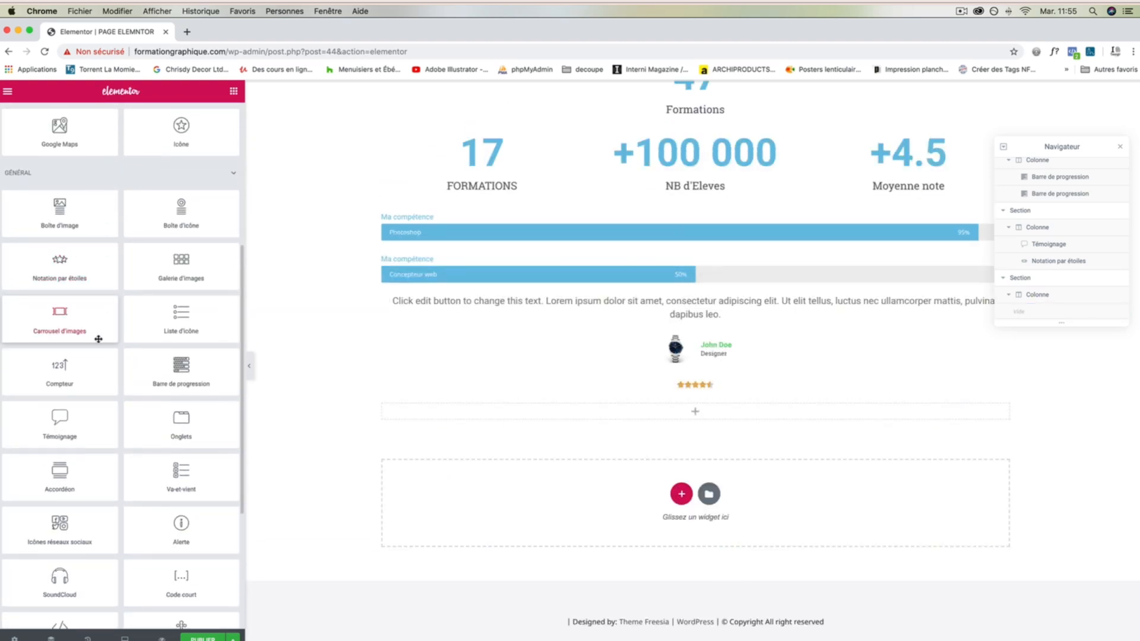
{"action": "scroll", "coordinate": [87, 395], "scroll_direction": "down", "scroll_amount": 1}
{"action": "left_click_drag", "start_coordinate": [54, 442], "coordinate": [482, 410]}
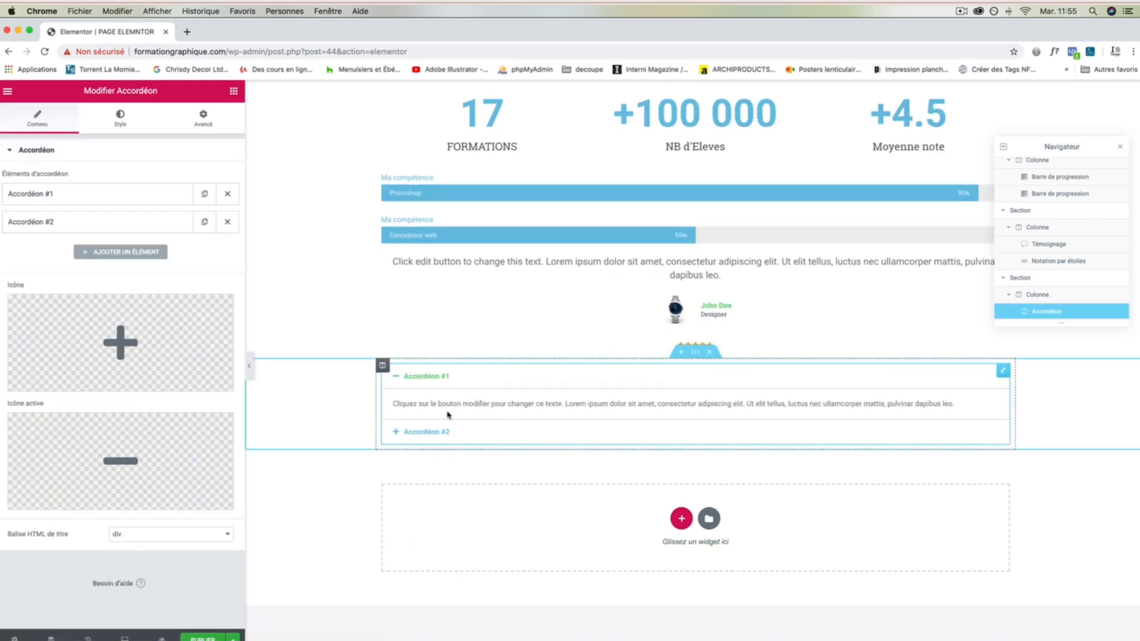
Step: Collapse and expand Accordéon #1 and Accordéon #2 on the page to check how they open and close
{"action": "left_click", "coordinate": [396, 377]}
{"action": "left_click", "coordinate": [395, 375]}
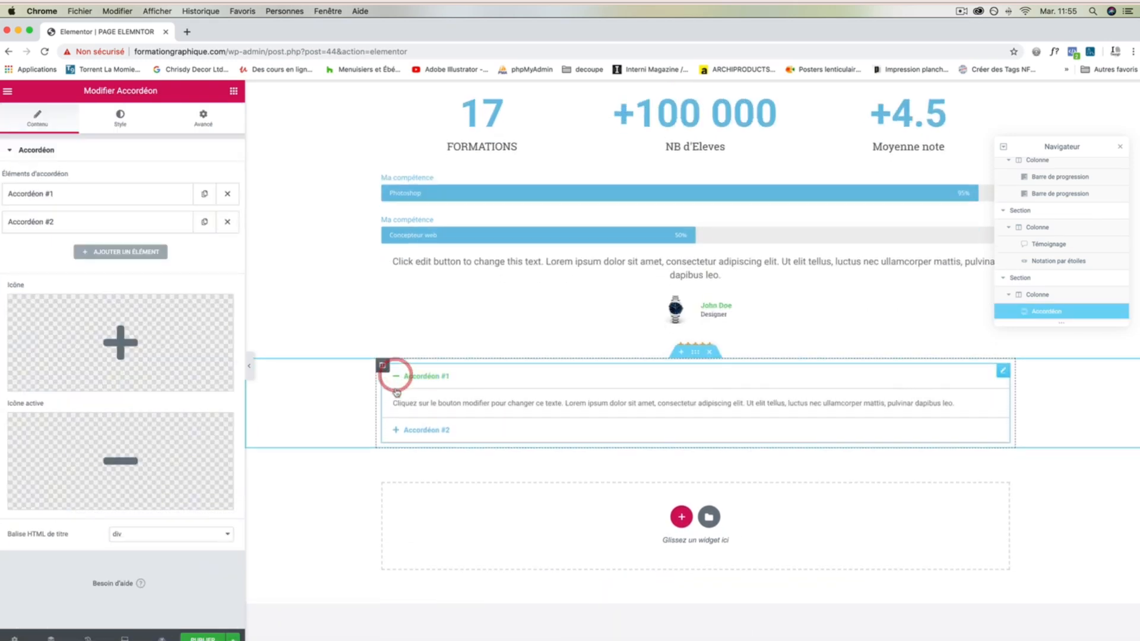
{"action": "left_click", "coordinate": [398, 432]}
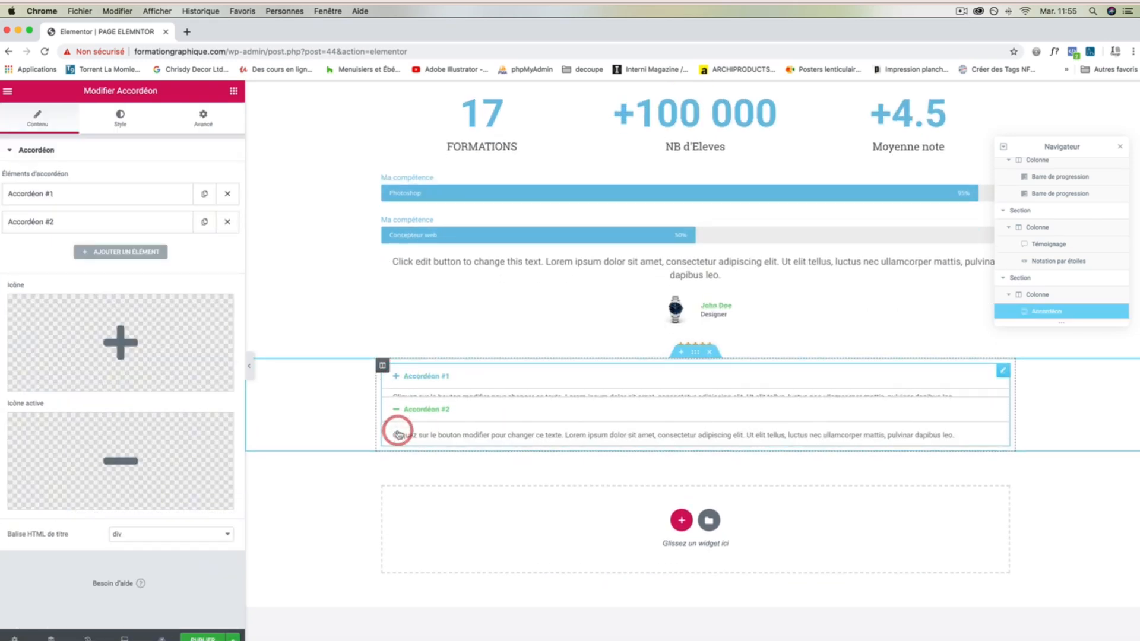
{"action": "left_click", "coordinate": [398, 378]}
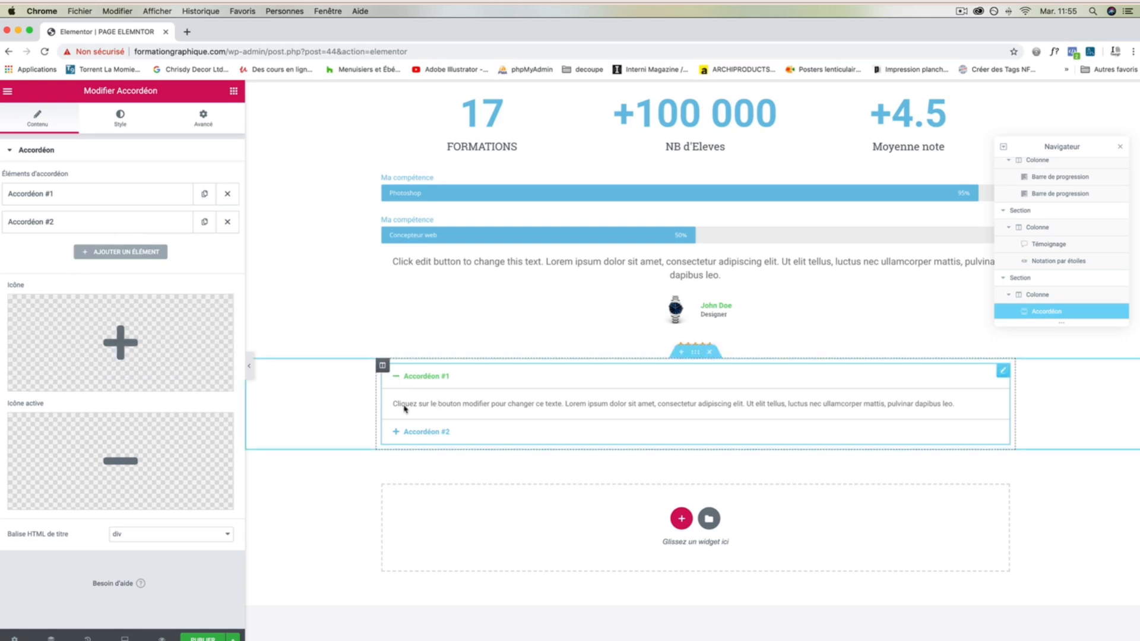
{"action": "left_click", "coordinate": [394, 436]}
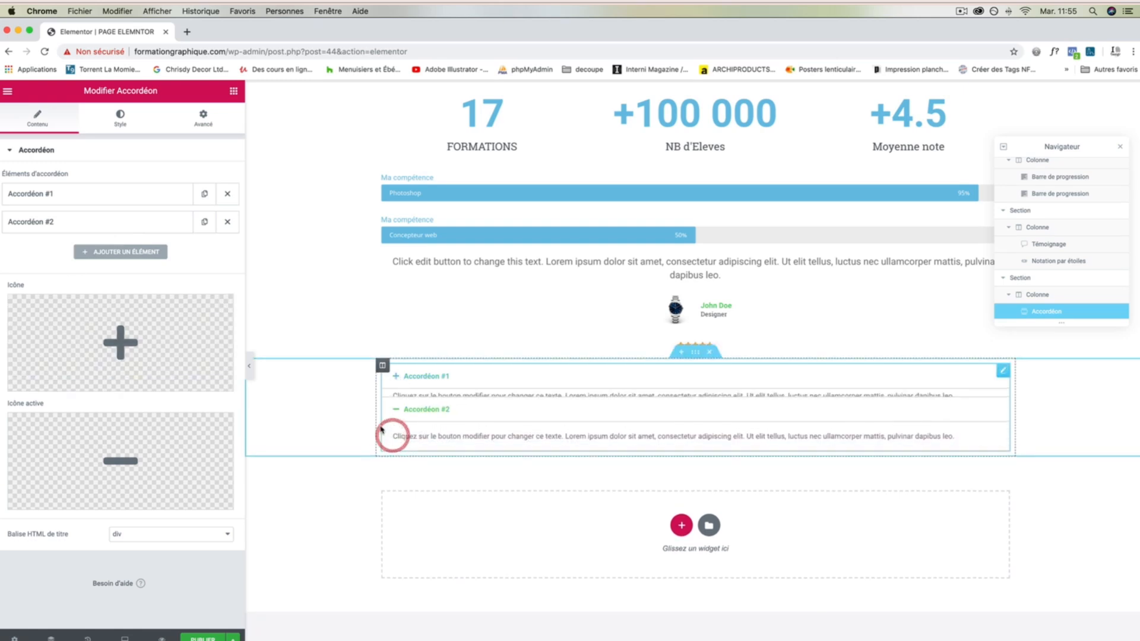
Step: Set the accordion's active icon to the magic wand and collapse Accordéon #1 to check it
{"action": "left_click", "coordinate": [84, 502]}
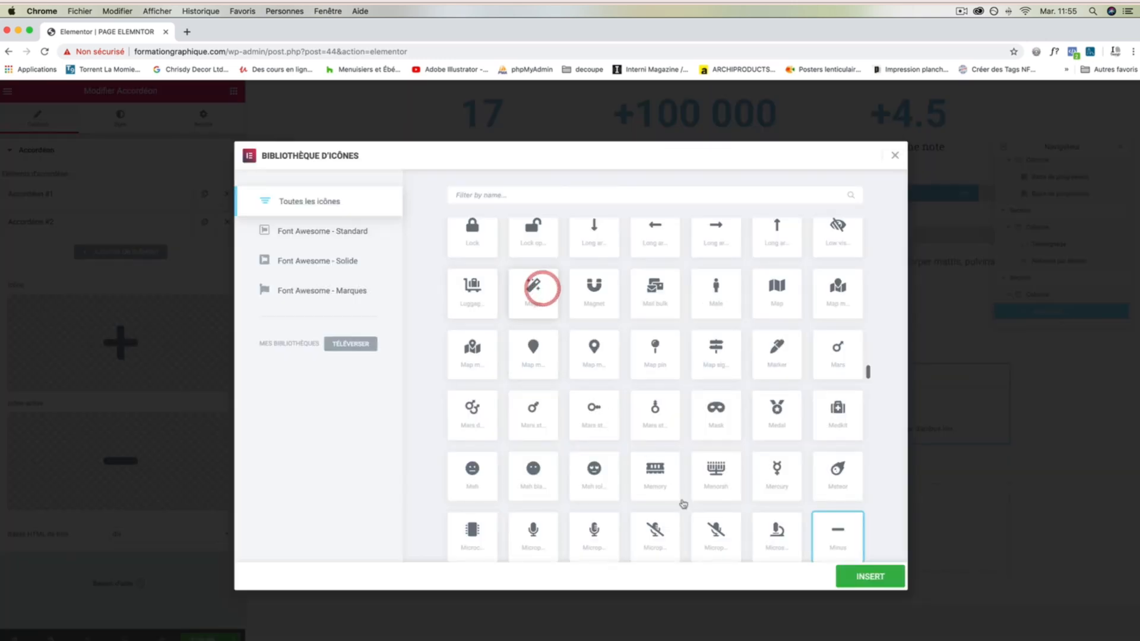
{"action": "left_click", "coordinate": [533, 288]}
{"action": "left_click", "coordinate": [858, 573]}
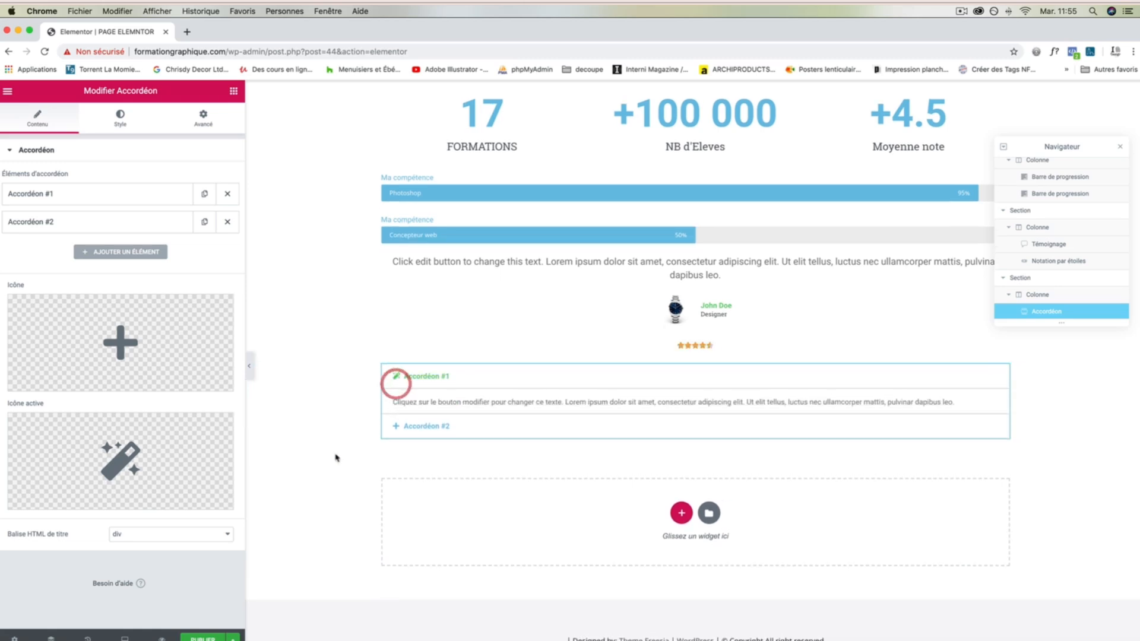
{"action": "left_click", "coordinate": [395, 377]}
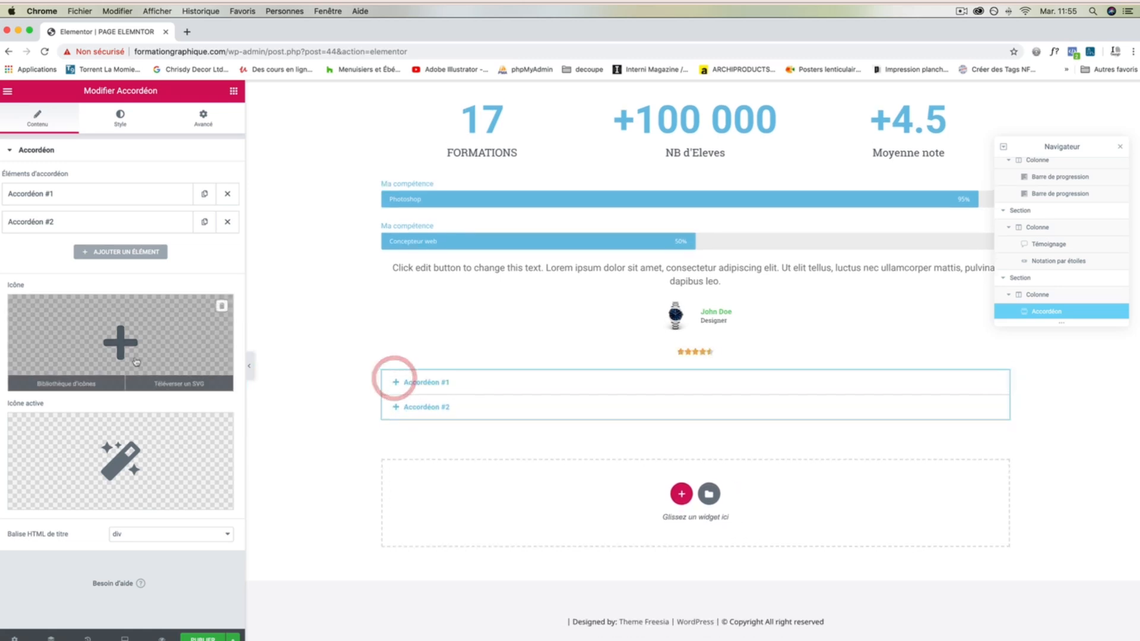
Step: Set the accordion's normal icon to Percent from the icon library
{"action": "left_click", "coordinate": [54, 383]}
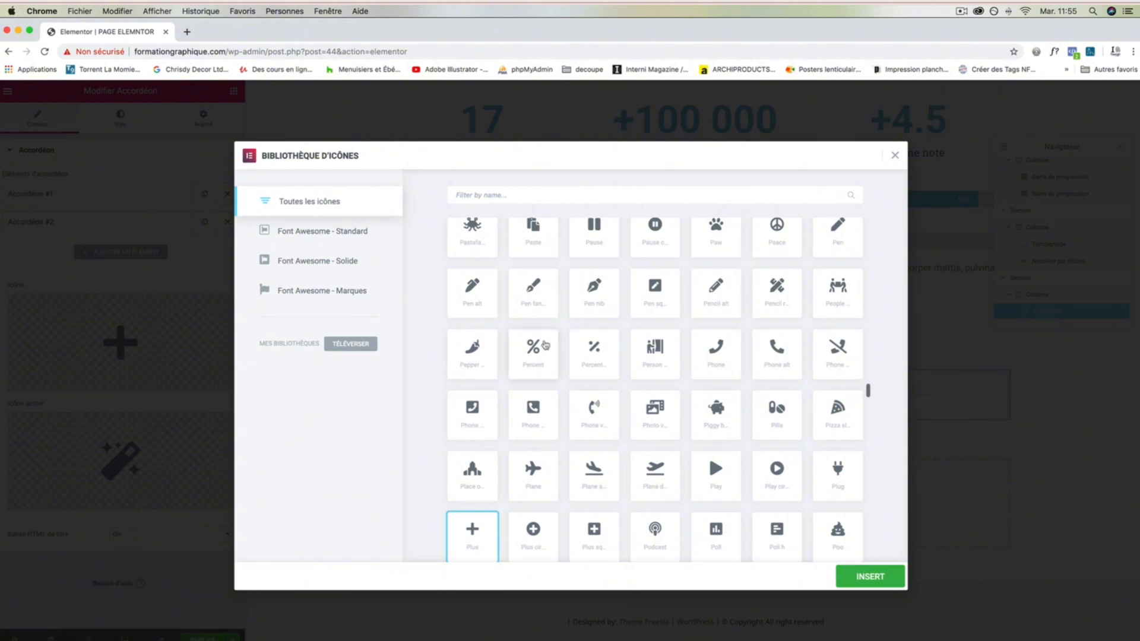
{"action": "left_click", "coordinate": [533, 347]}
{"action": "left_click", "coordinate": [870, 577]}
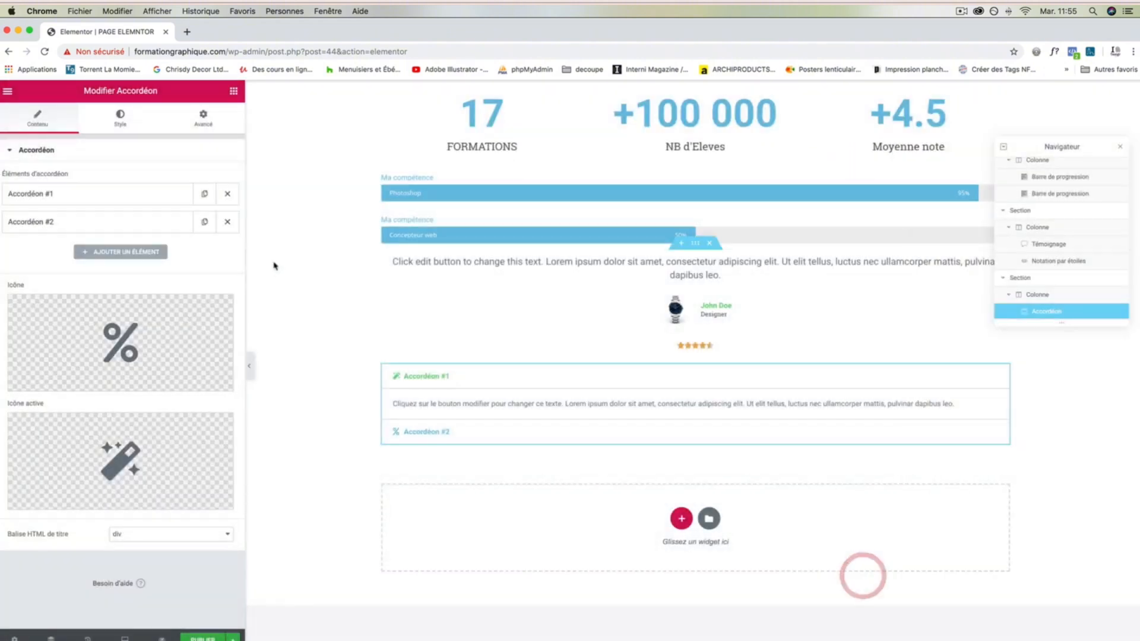
Step: Open and close the two accordion items to check how their normal and active icons switch
{"action": "left_click", "coordinate": [396, 378]}
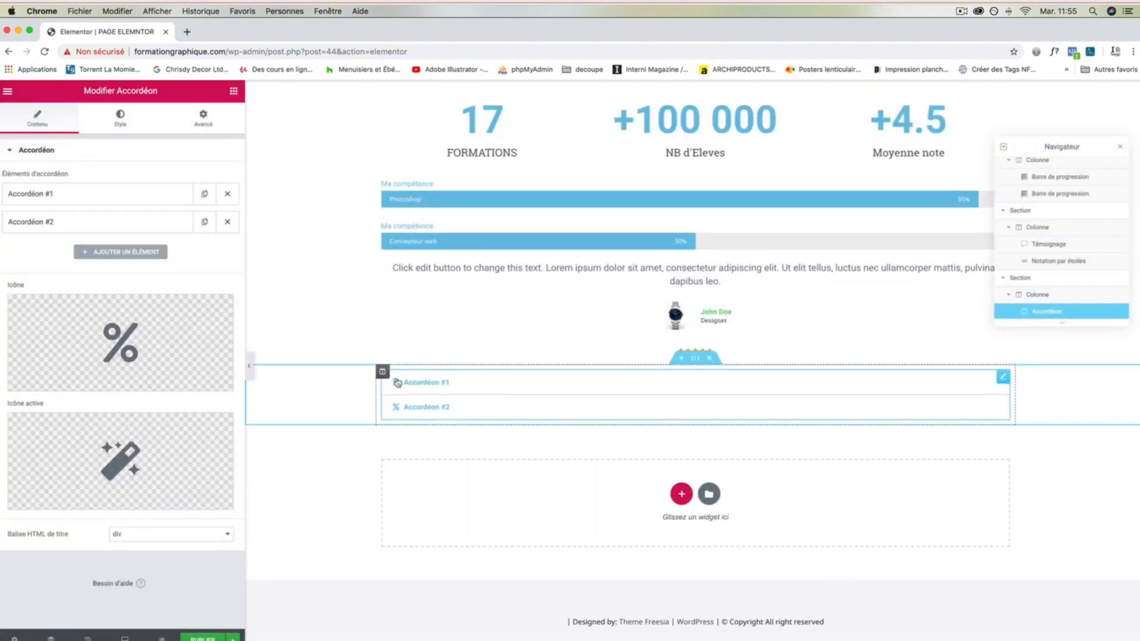
{"action": "left_click", "coordinate": [399, 383]}
{"action": "left_click", "coordinate": [399, 433]}
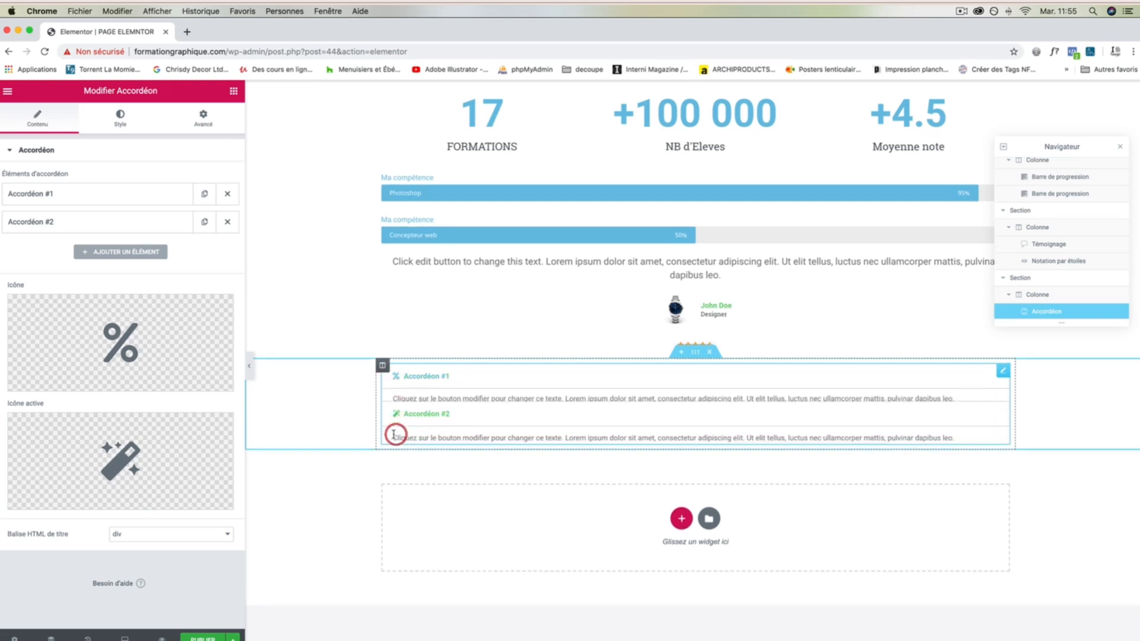
{"action": "left_click", "coordinate": [398, 380]}
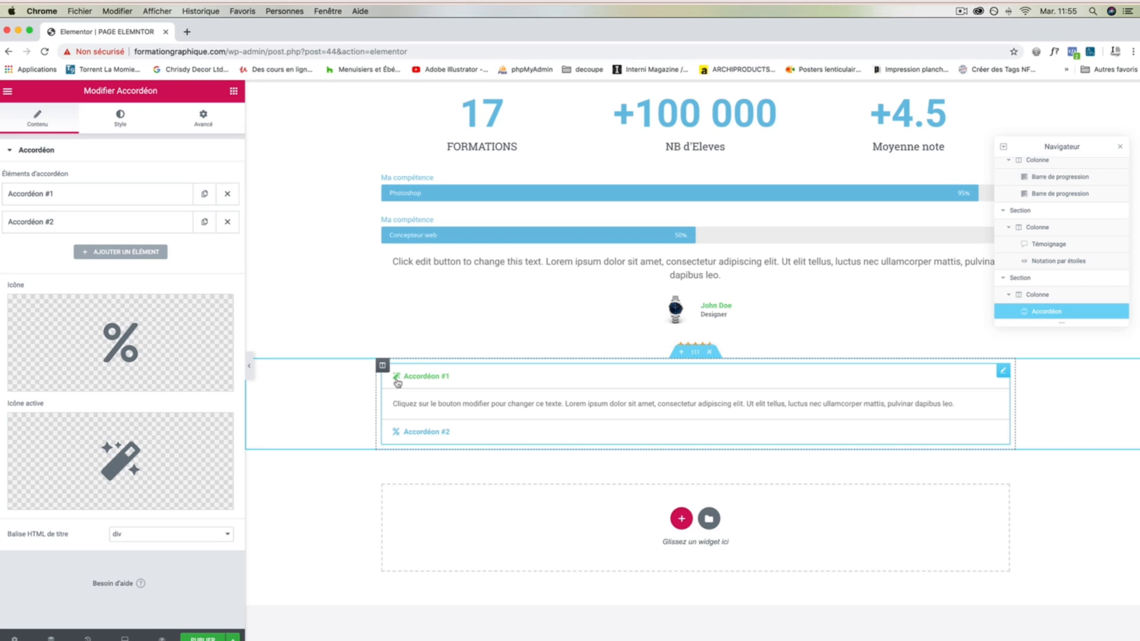
{"action": "scroll", "coordinate": [396, 380], "scroll_direction": "down", "scroll_amount": 1}
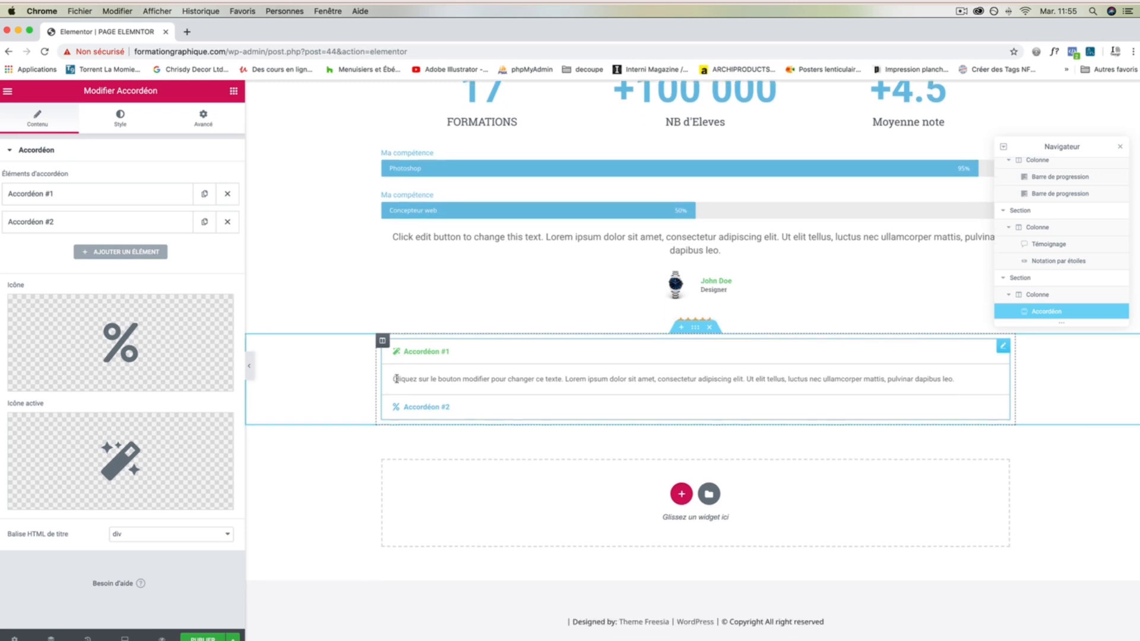
Step: Replace the end of Accordéon #2's description with the text "fghfgh"
{"action": "left_click", "coordinate": [93, 227]}
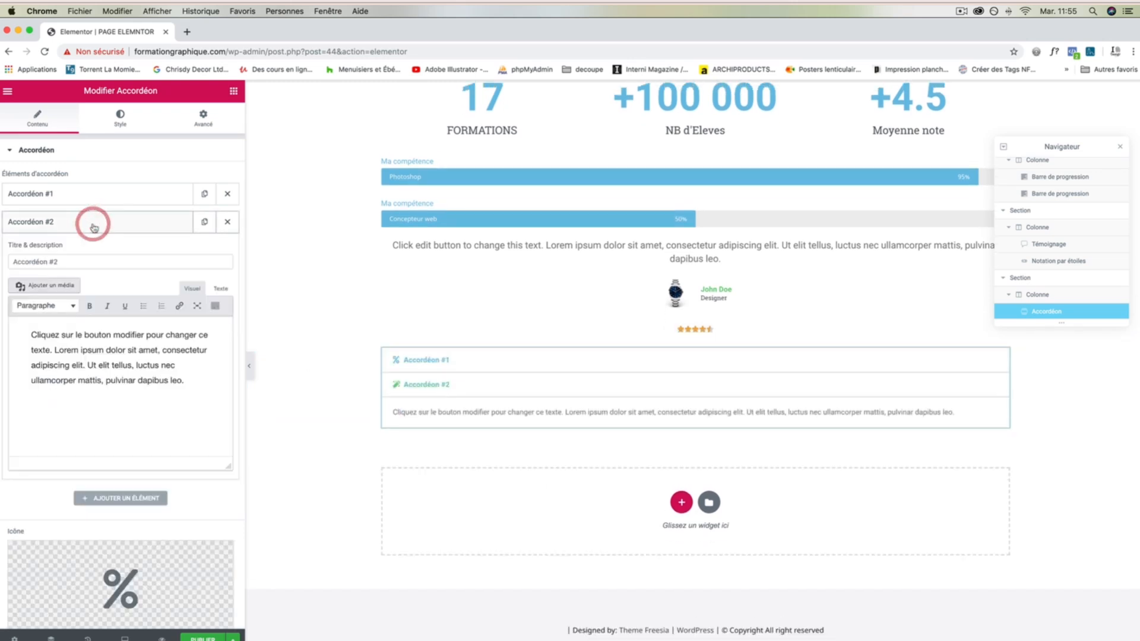
{"action": "left_click_drag", "start_coordinate": [176, 378], "coordinate": [74, 366]}
{"action": "type", "text": "fghfgh."}
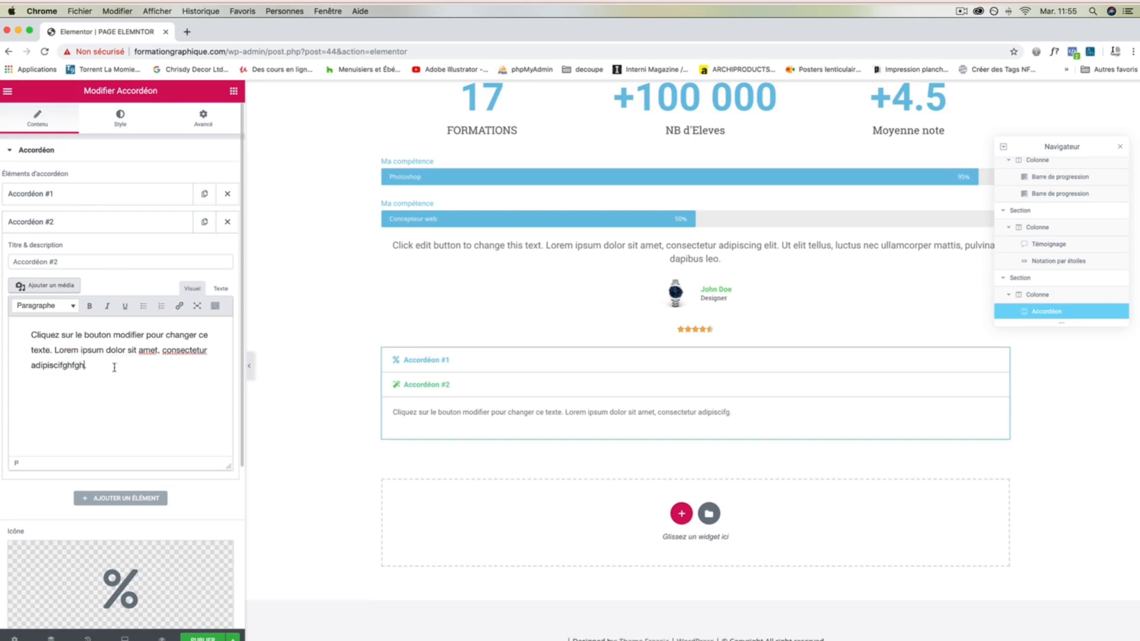
Step: Switch between Accordéon #1 and Accordéon #2 on the page to check how opening one closes the other
{"action": "left_click", "coordinate": [466, 368]}
{"action": "left_click", "coordinate": [465, 409]}
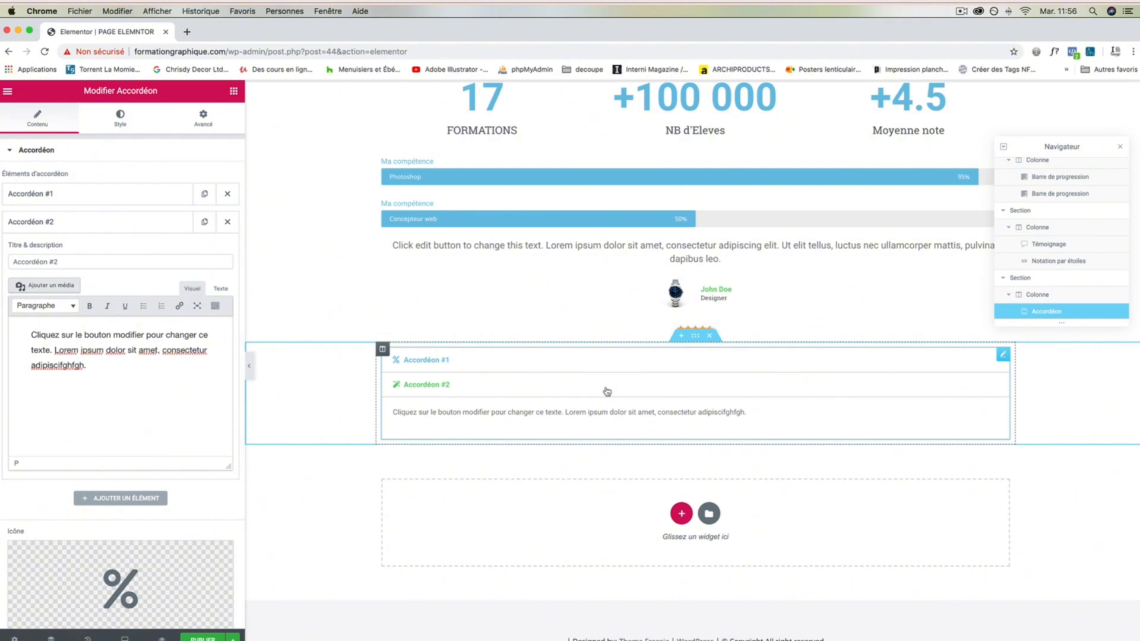
{"action": "left_click", "coordinate": [448, 363]}
{"action": "left_click", "coordinate": [454, 412]}
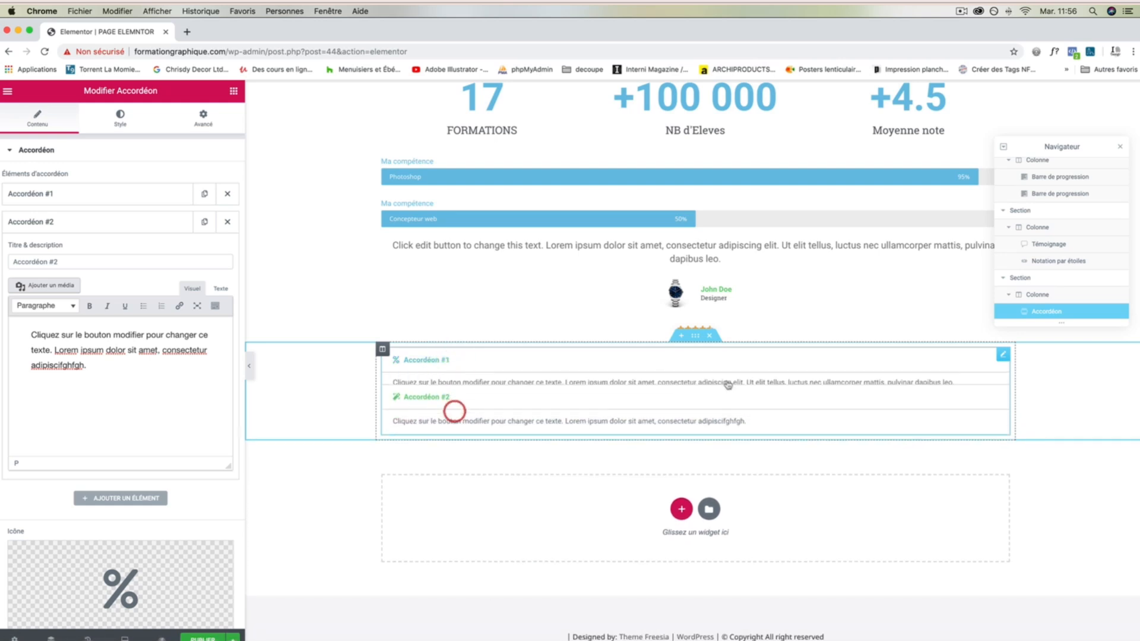
Step: Delete the accordion widget and place a Va-et-vient widget in the emptied column
{"action": "right_click", "coordinate": [761, 388]}
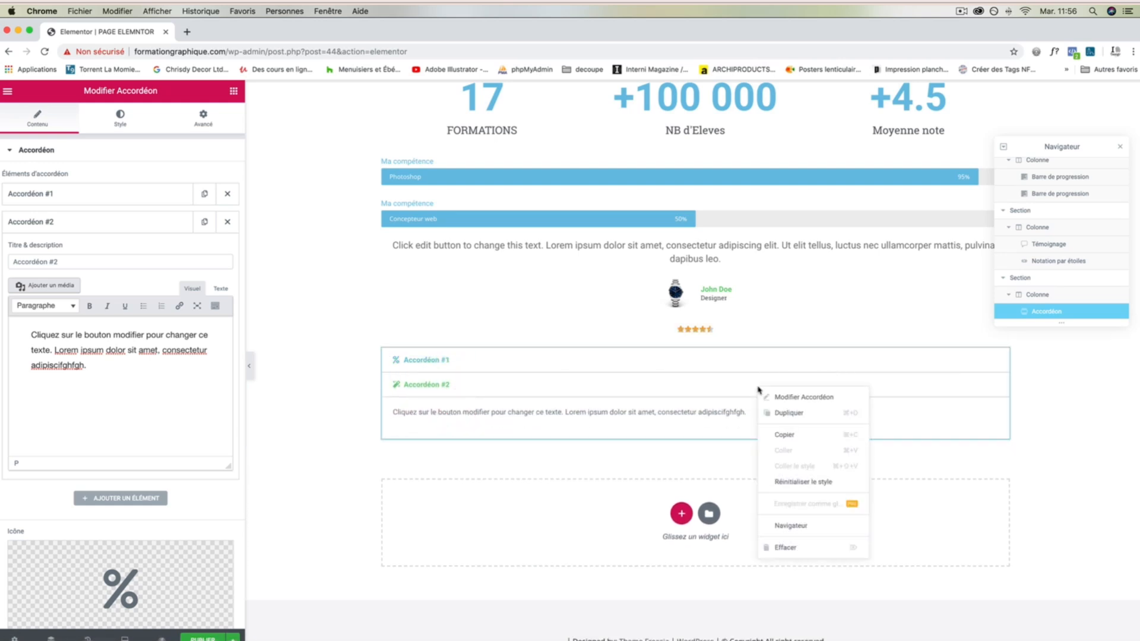
{"action": "left_click", "coordinate": [794, 546]}
{"action": "scroll", "coordinate": [178, 416], "scroll_direction": "down", "scroll_amount": 5}
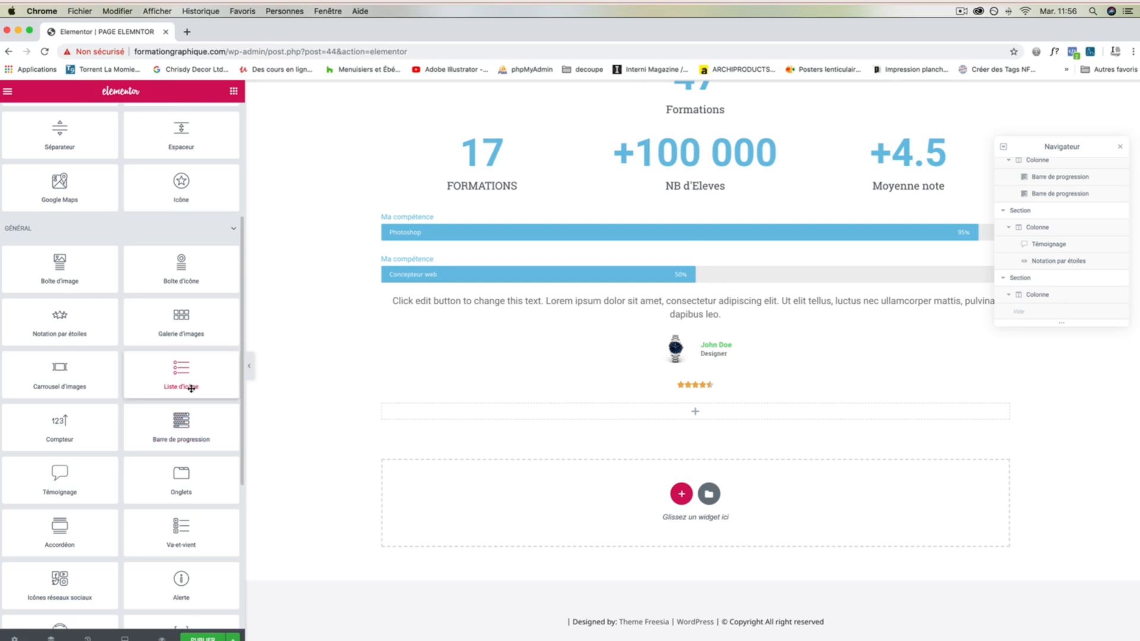
{"action": "left_click_drag", "start_coordinate": [178, 491], "coordinate": [481, 415]}
Step: Open and close Va-et-vient #1 and #2 to check their independent behaviour, and inspect the description of Va-et-vient #2
{"action": "left_click", "coordinate": [390, 360]}
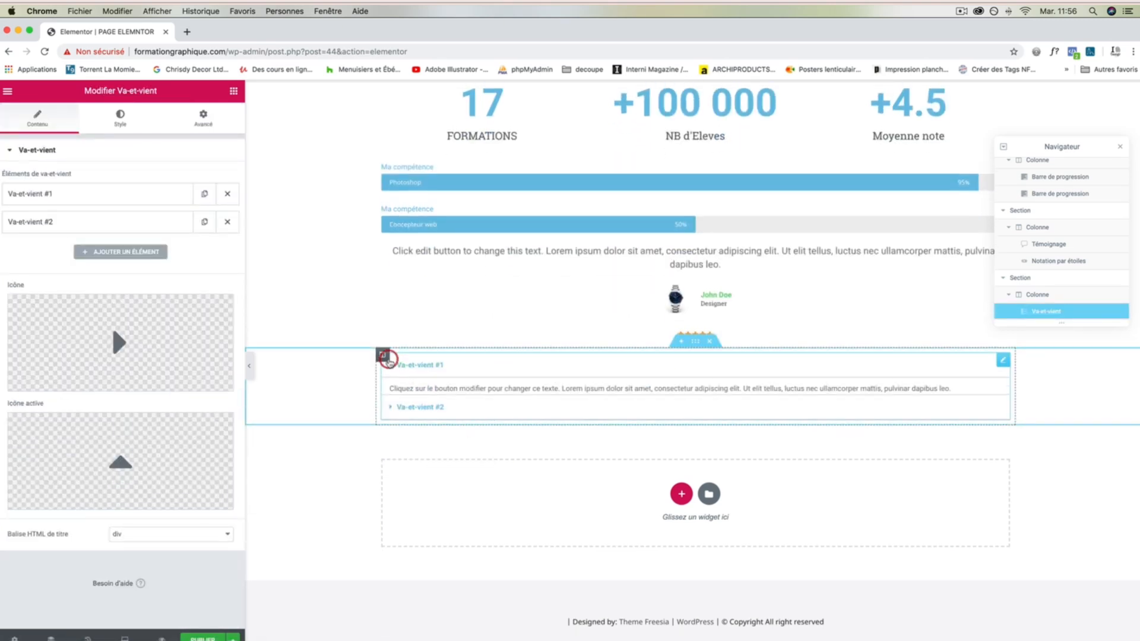
{"action": "left_click", "coordinate": [390, 405]}
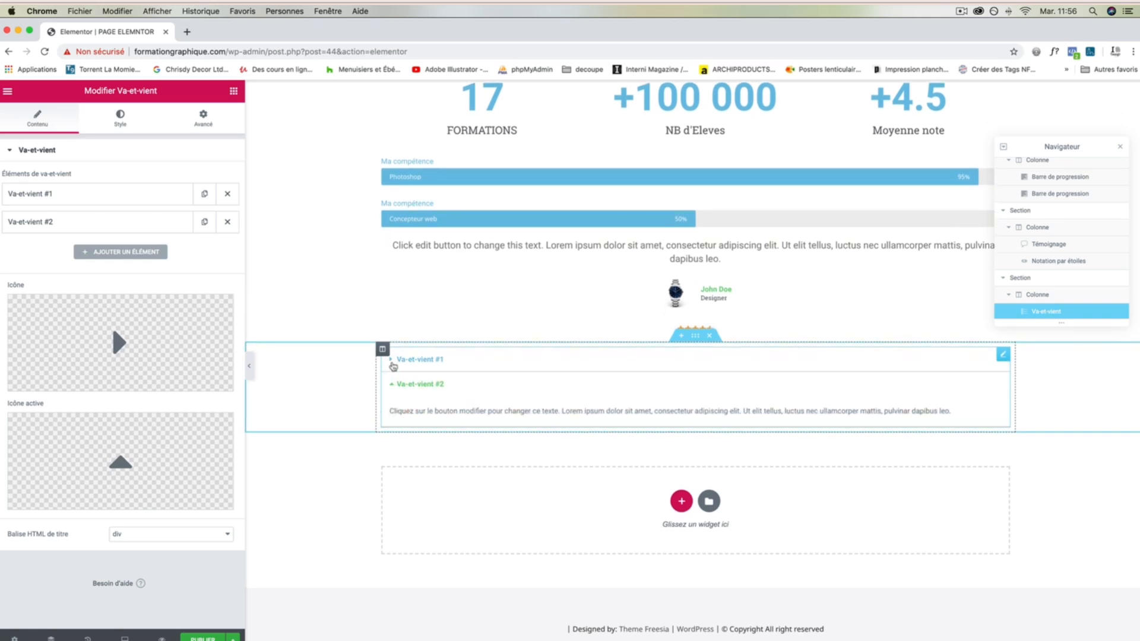
{"action": "left_click", "coordinate": [391, 363]}
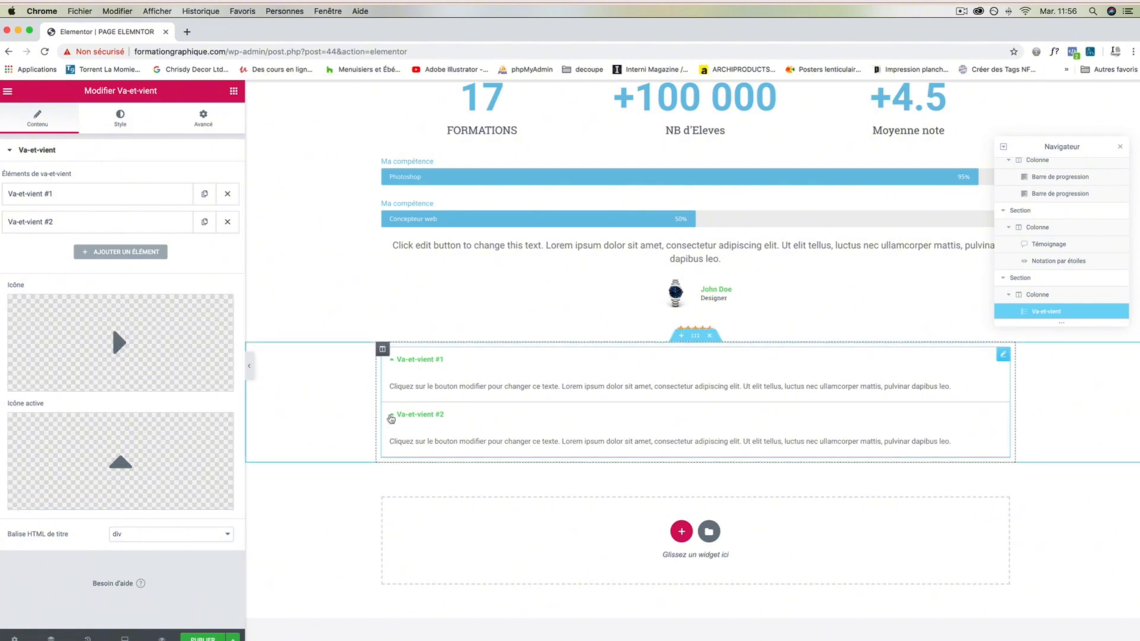
{"action": "left_click", "coordinate": [389, 413]}
{"action": "left_click", "coordinate": [438, 385]}
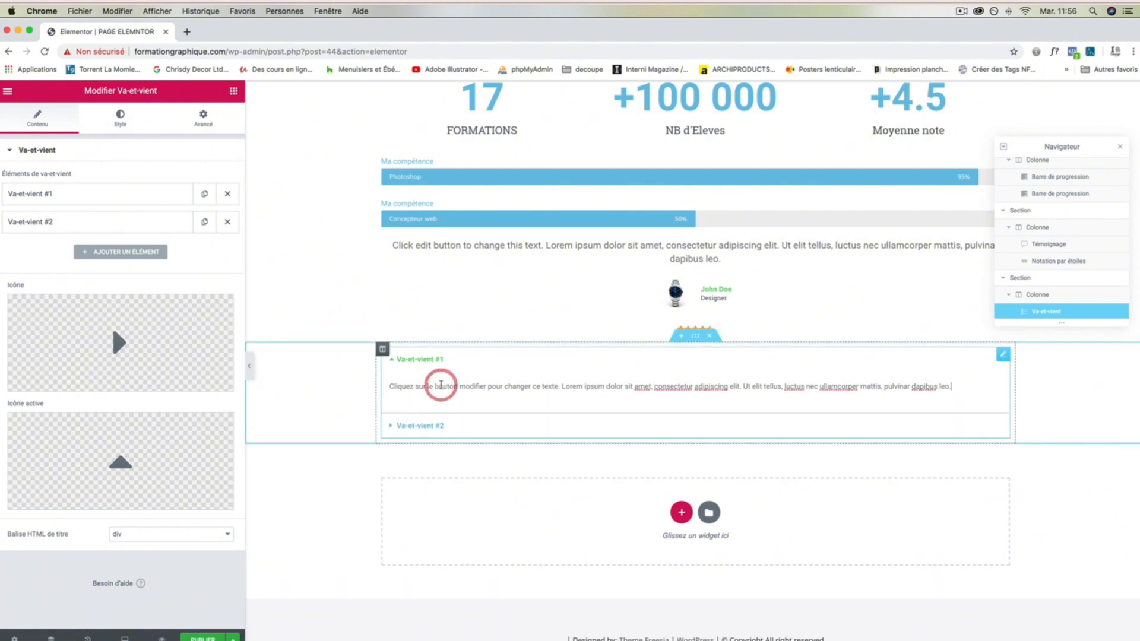
{"action": "left_click", "coordinate": [89, 224]}
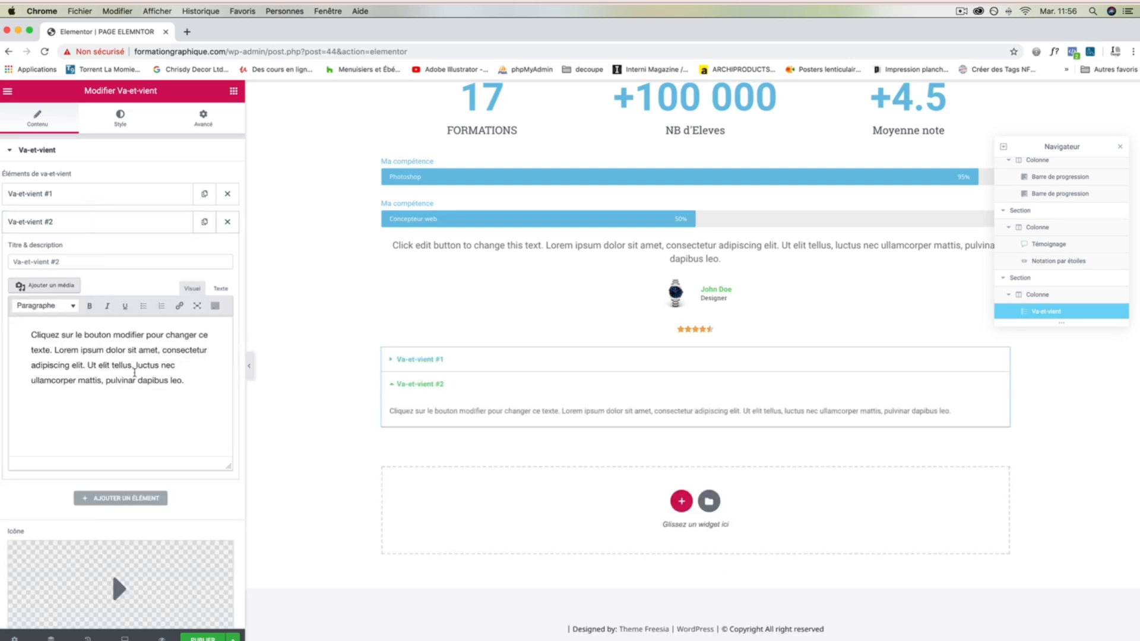
{"action": "left_click_drag", "start_coordinate": [171, 379], "coordinate": [86, 361]}
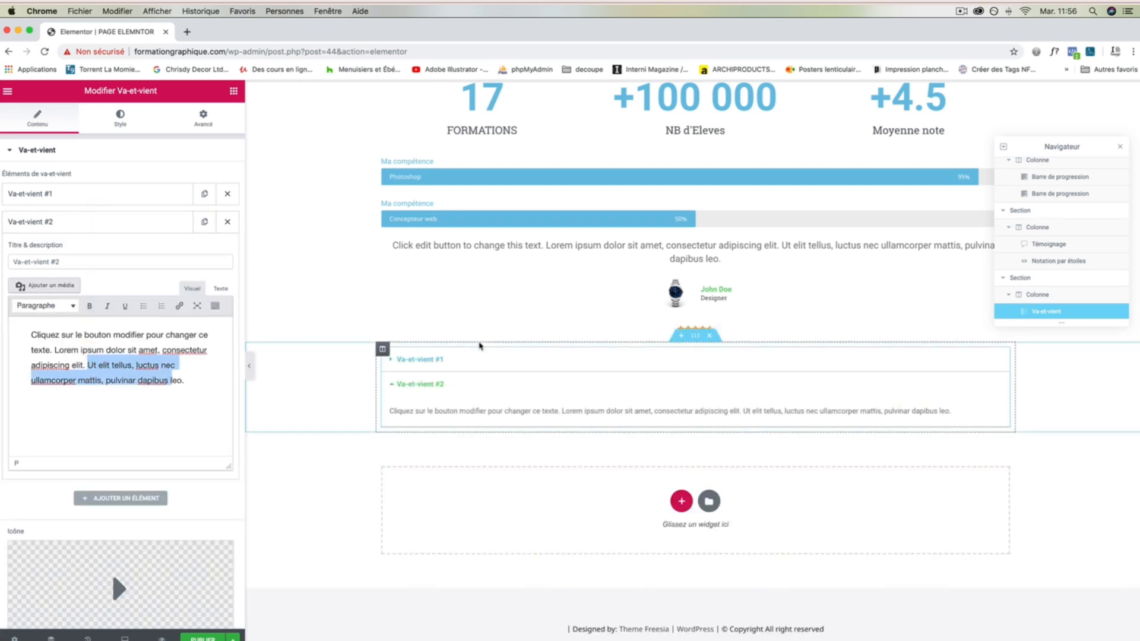
Step: Add an Icônes réseaux sociaux widget in a new section below the Va-et-vient widget
{"action": "left_click", "coordinate": [233, 92]}
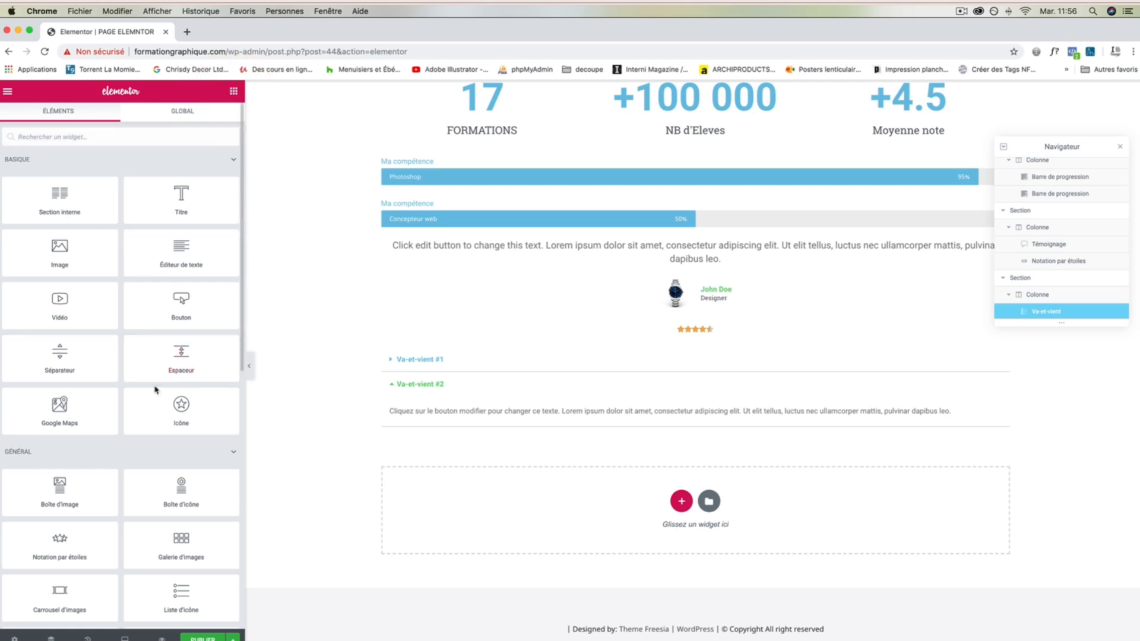
{"action": "scroll", "coordinate": [155, 387], "scroll_direction": "down", "scroll_amount": 10}
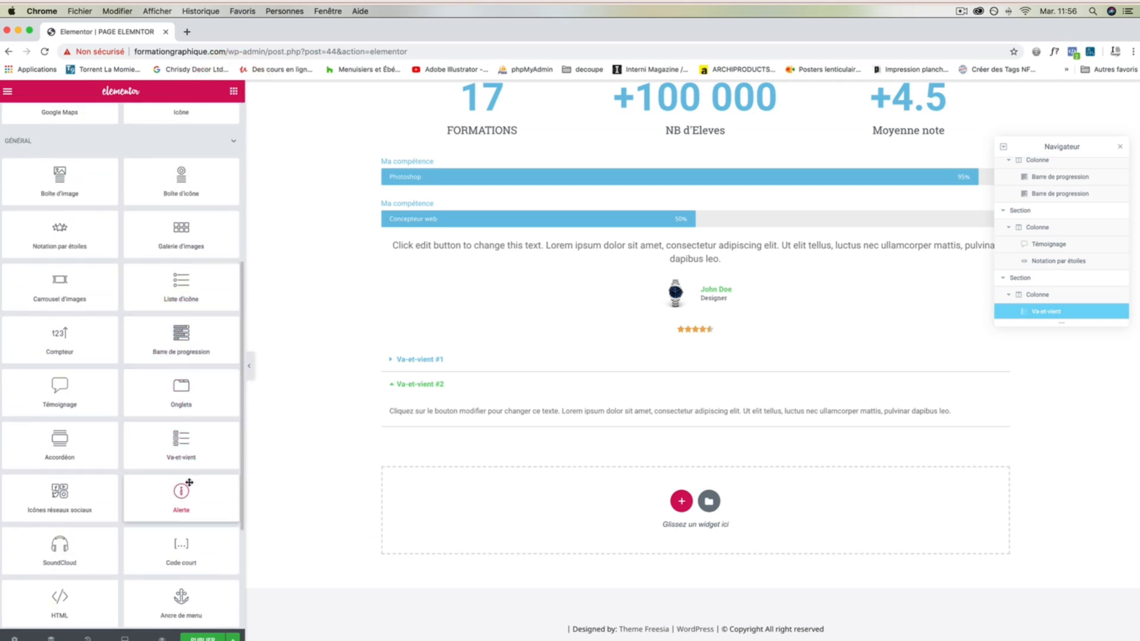
{"action": "scroll", "coordinate": [181, 487], "scroll_direction": "down", "scroll_amount": 1}
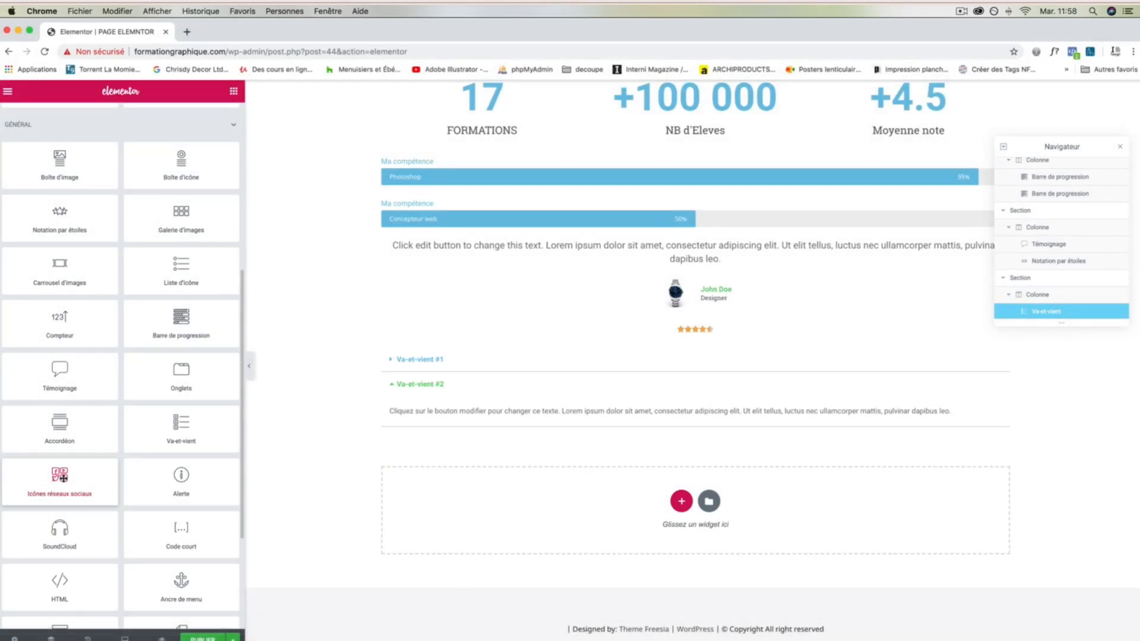
{"action": "scroll", "coordinate": [60, 475], "scroll_direction": "up", "scroll_amount": 10}
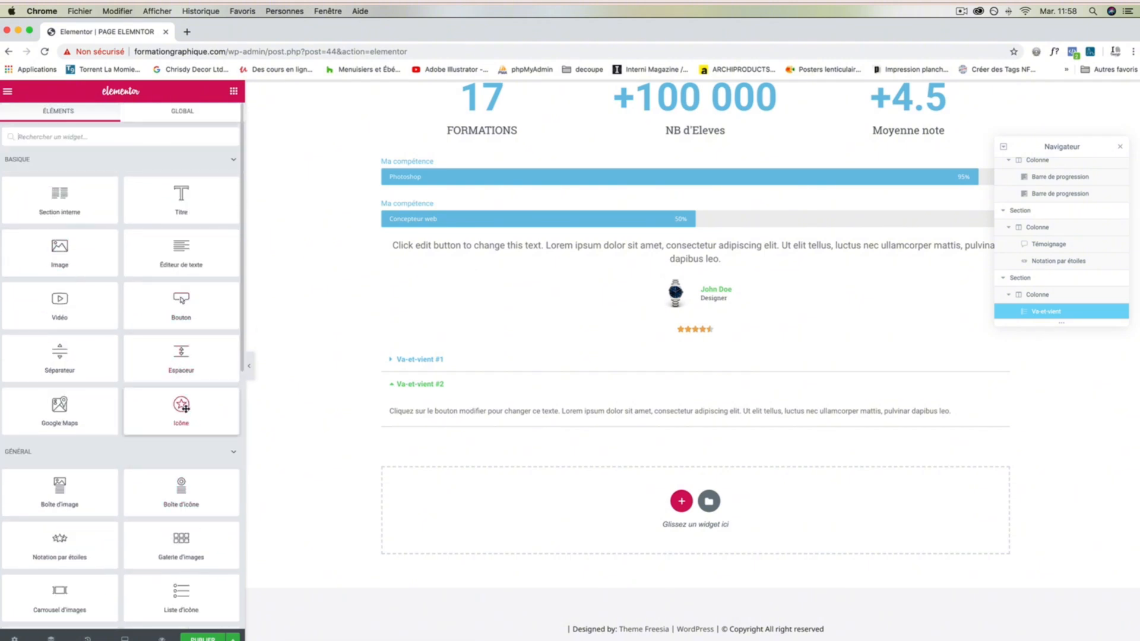
{"action": "scroll", "coordinate": [186, 409], "scroll_direction": "down", "scroll_amount": 1}
{"action": "scroll", "coordinate": [186, 409], "scroll_direction": "down", "scroll_amount": 8}
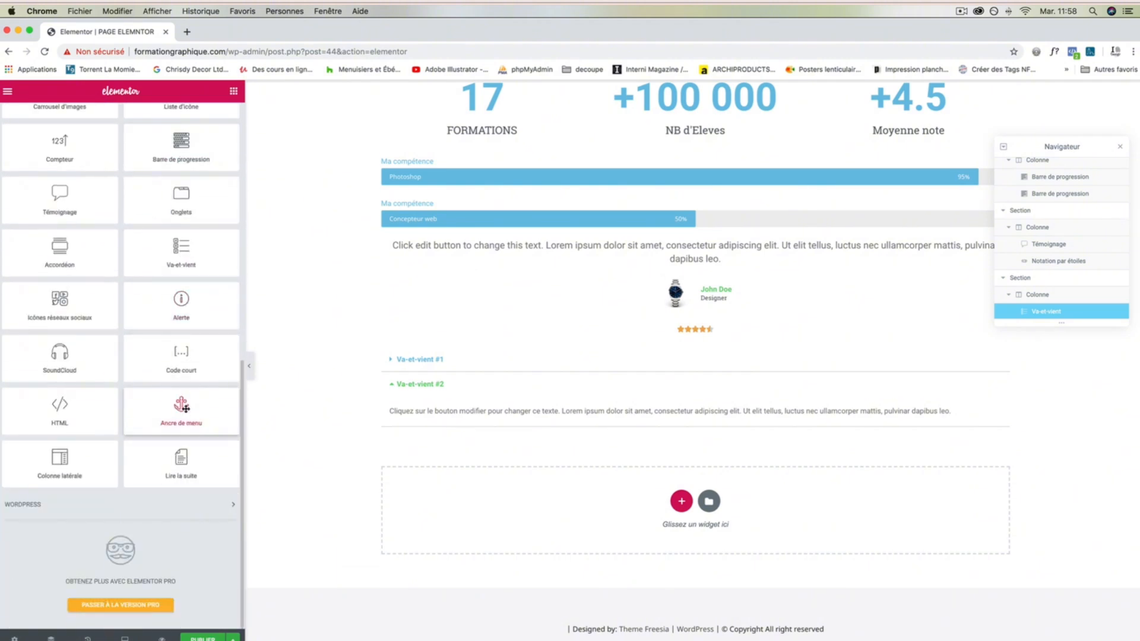
{"action": "scroll", "coordinate": [186, 409], "scroll_direction": "up", "scroll_amount": 1}
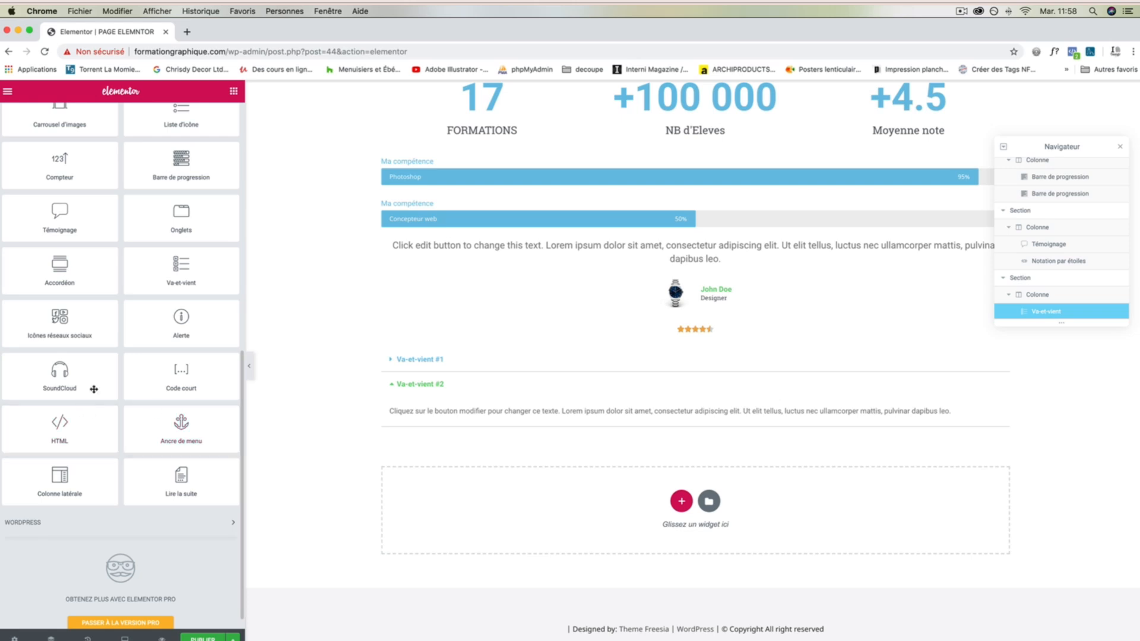
{"action": "left_click_drag", "start_coordinate": [70, 316], "coordinate": [691, 491]}
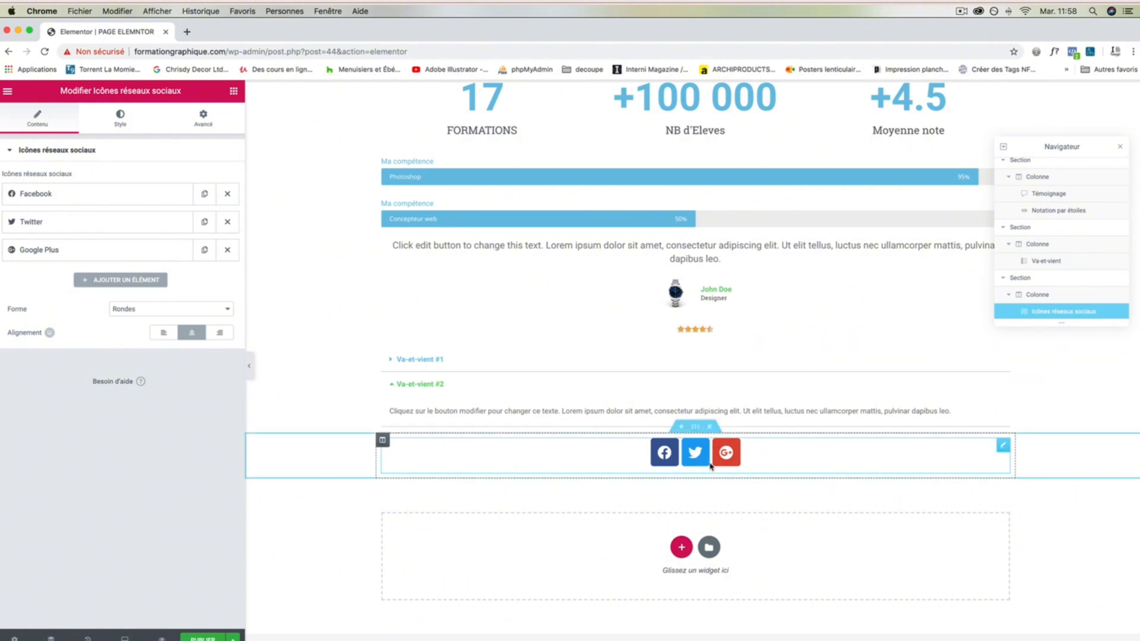
{"action": "left_click", "coordinate": [662, 460]}
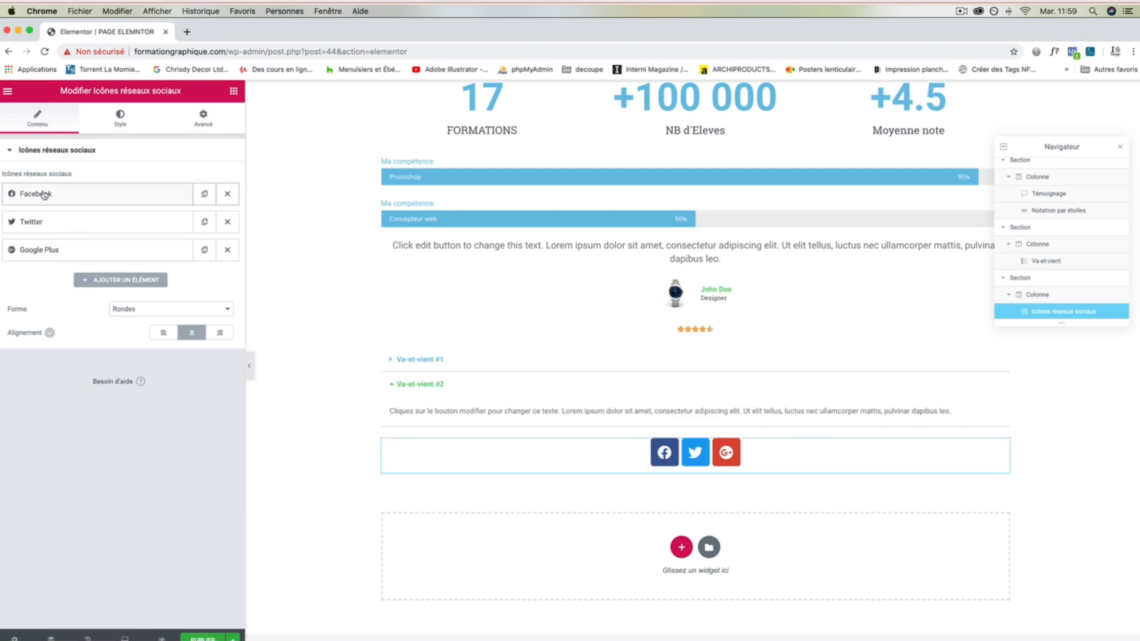
Step: Remove the Google Plus item from the social icons and add a new item with the Instagram icon
{"action": "left_click", "coordinate": [228, 250]}
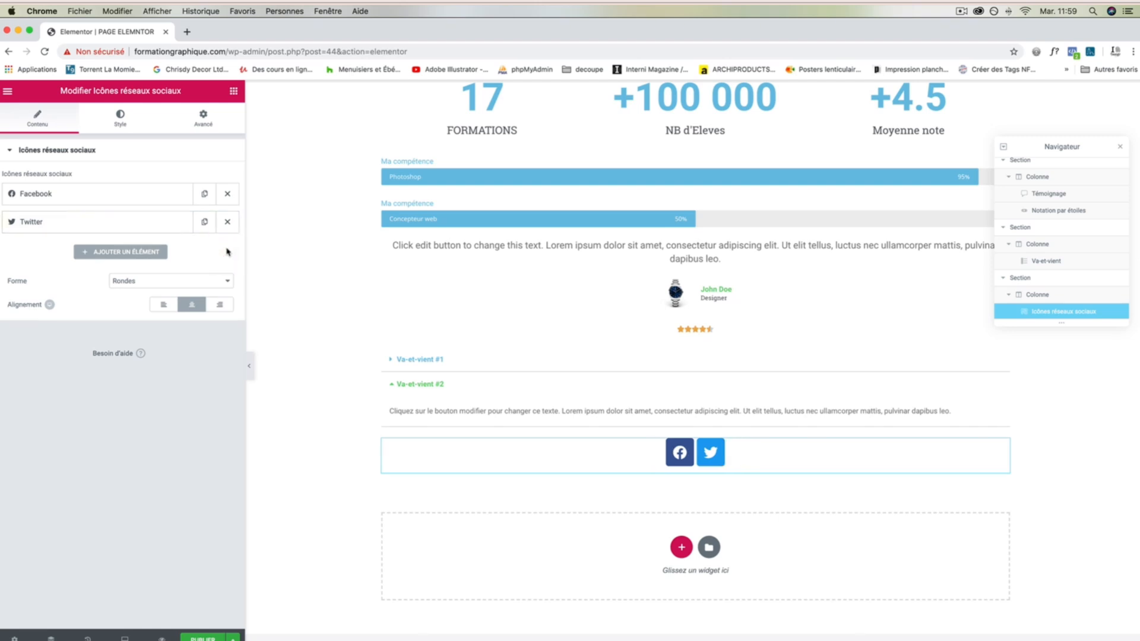
{"action": "left_click", "coordinate": [110, 252]}
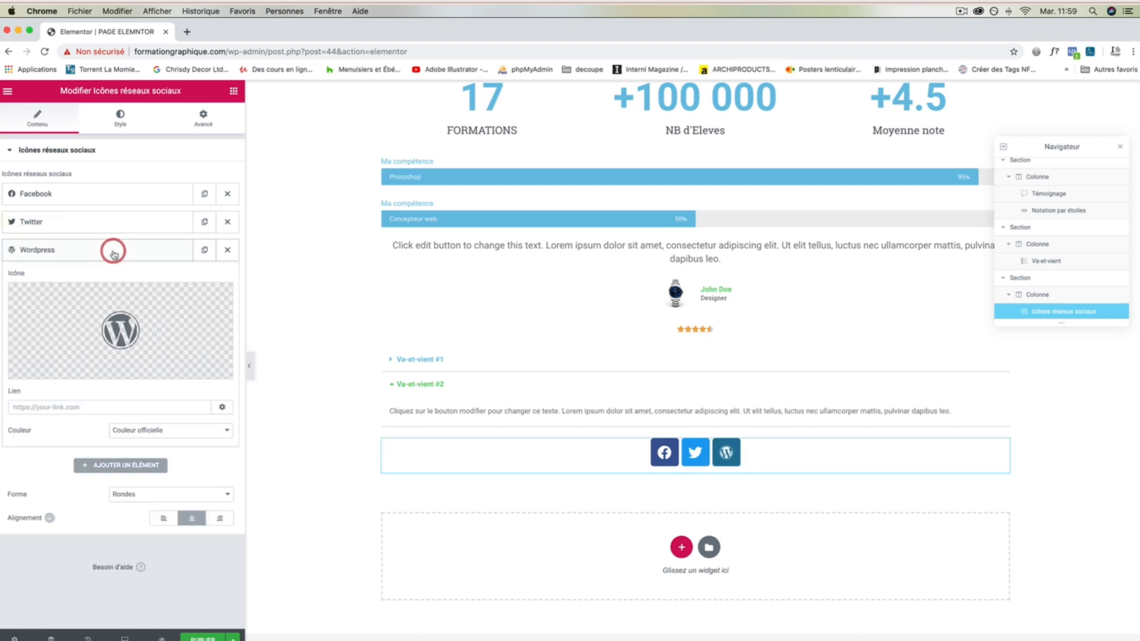
{"action": "mouse_move", "coordinate": [120, 316]}
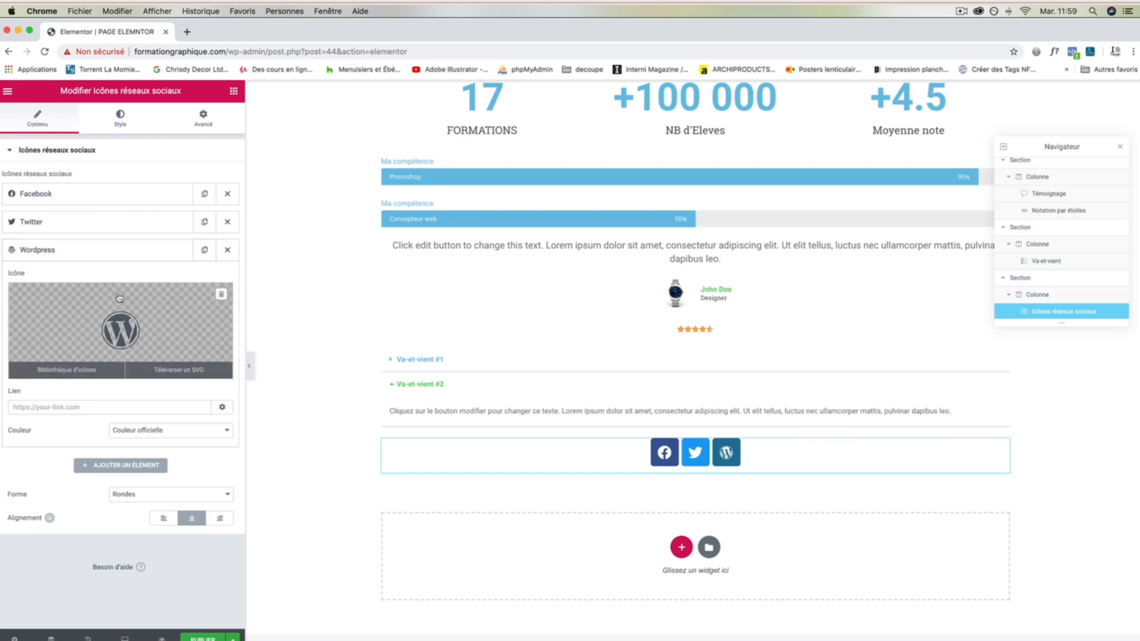
{"action": "left_click", "coordinate": [90, 371]}
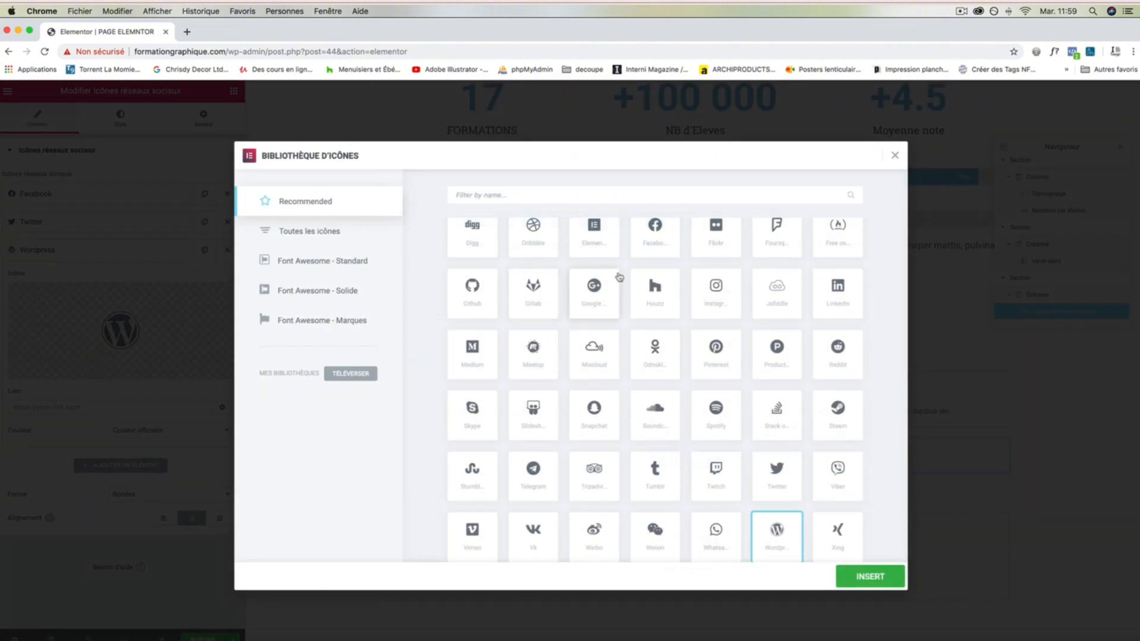
{"action": "left_click", "coordinate": [716, 288]}
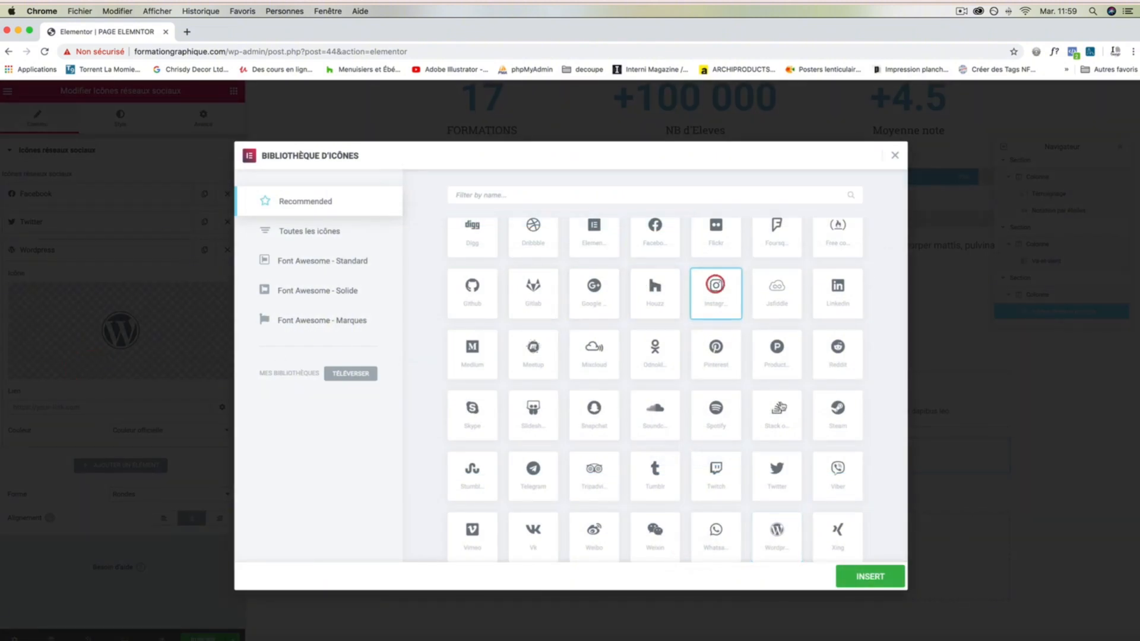
{"action": "left_click", "coordinate": [877, 582]}
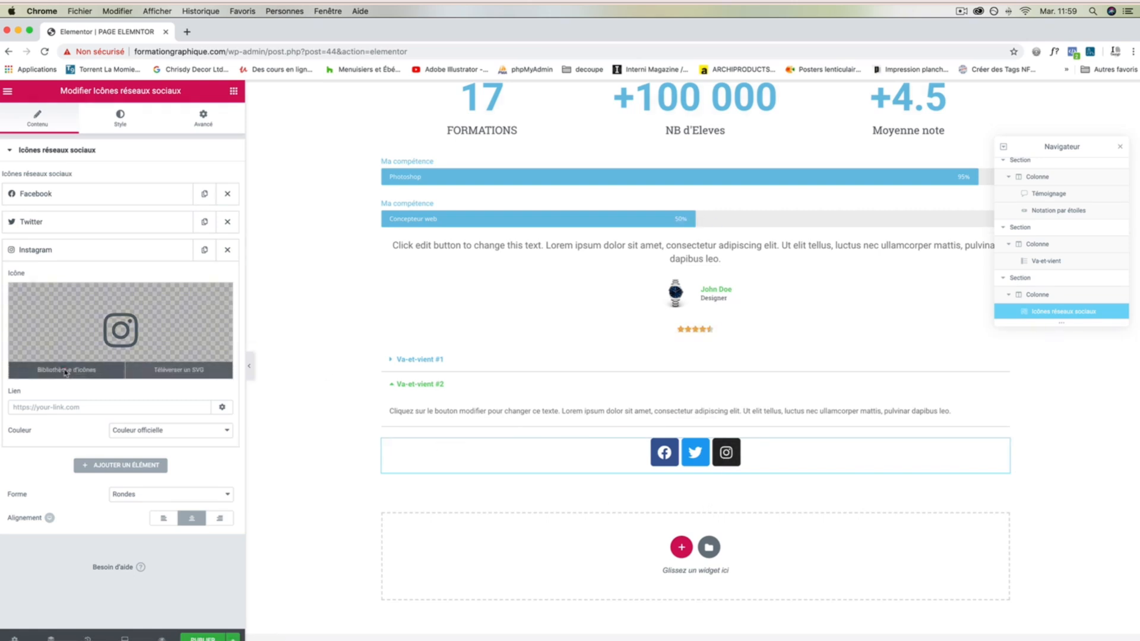
Step: Change the third social item's icon to Pinterest from the icon library
{"action": "left_click", "coordinate": [66, 374]}
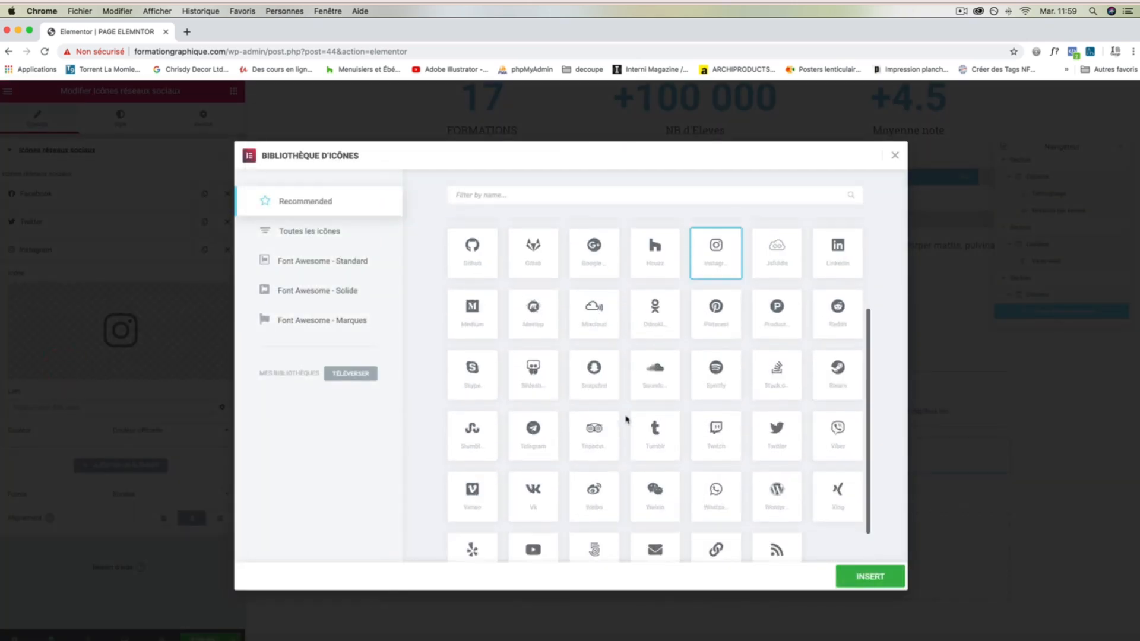
{"action": "scroll", "coordinate": [626, 420], "scroll_direction": "up", "scroll_amount": 3}
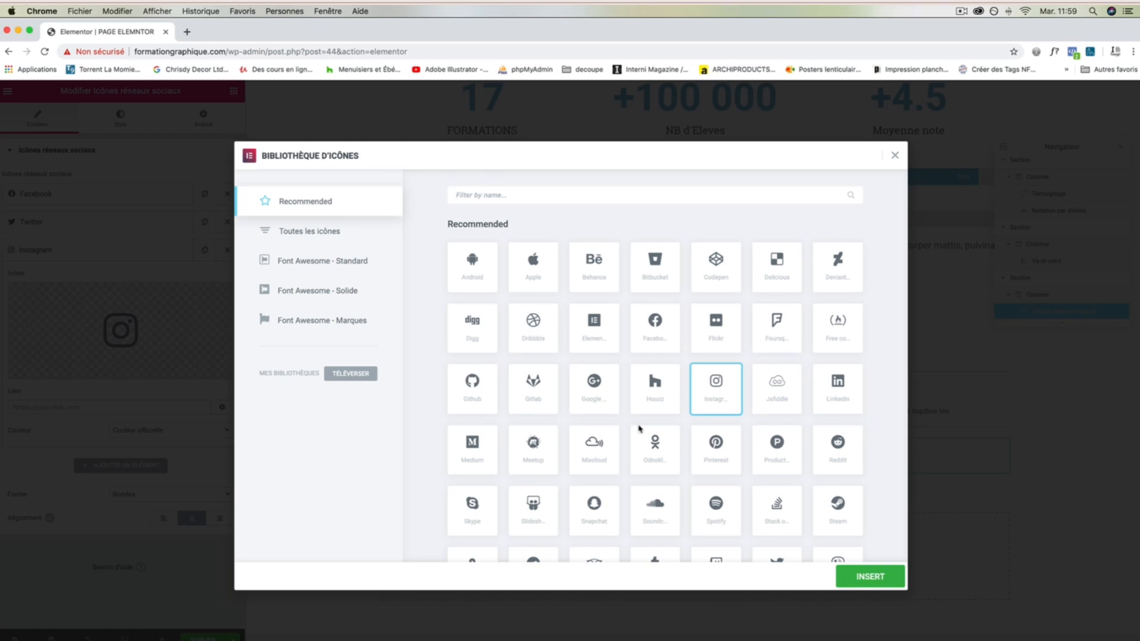
{"action": "left_click", "coordinate": [722, 456]}
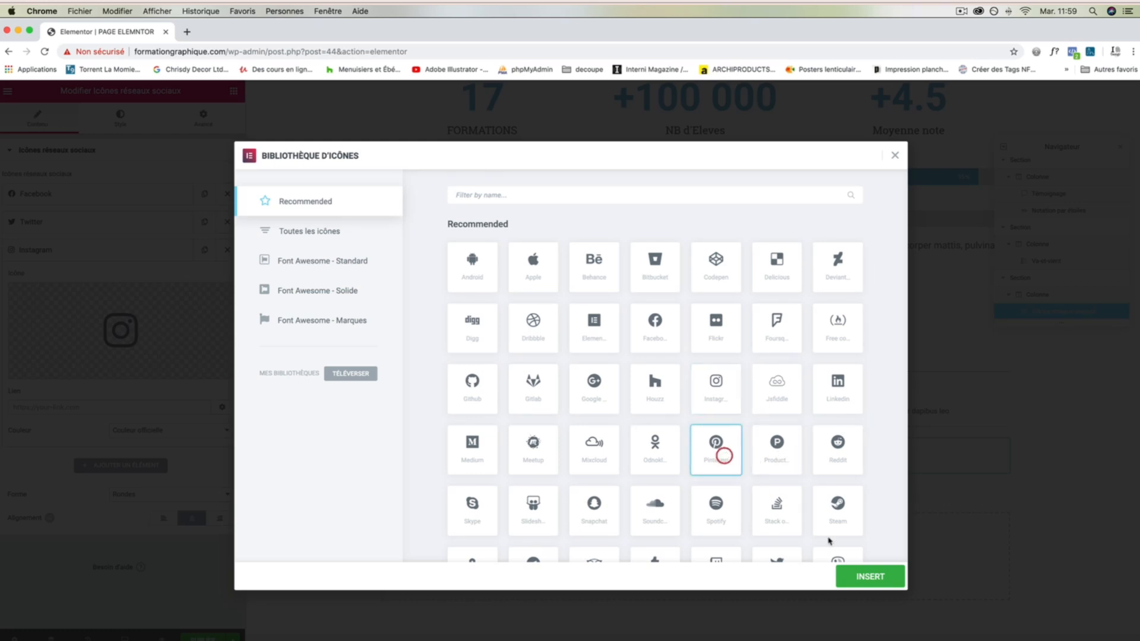
{"action": "left_click", "coordinate": [870, 577]}
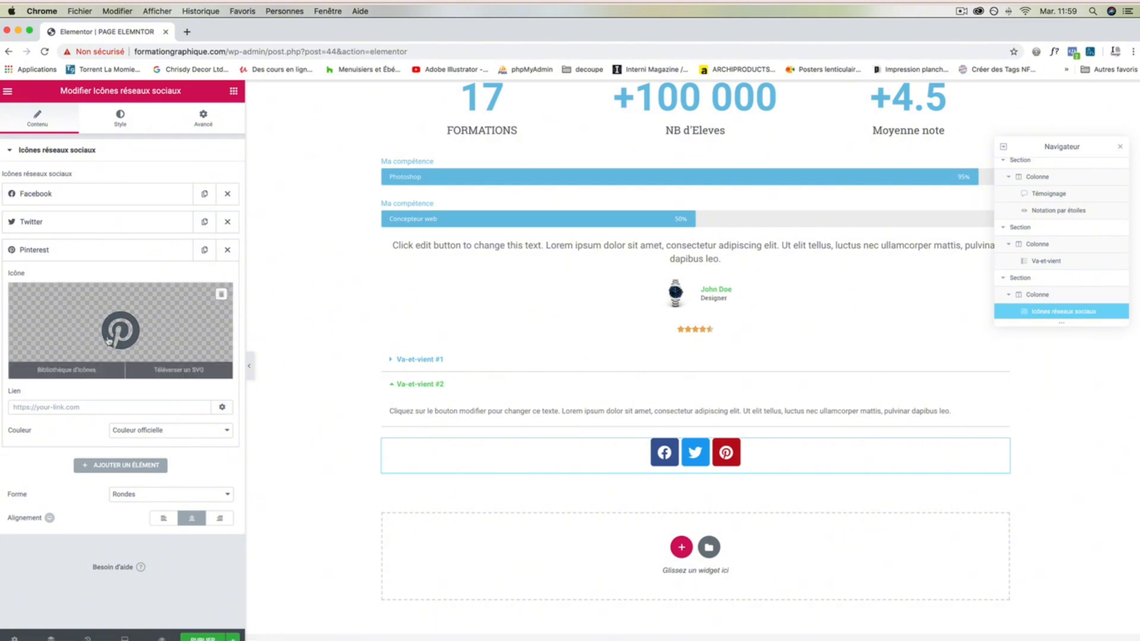
Step: Set the third social item's icon back to Instagram from the icon library
{"action": "left_click", "coordinate": [98, 370]}
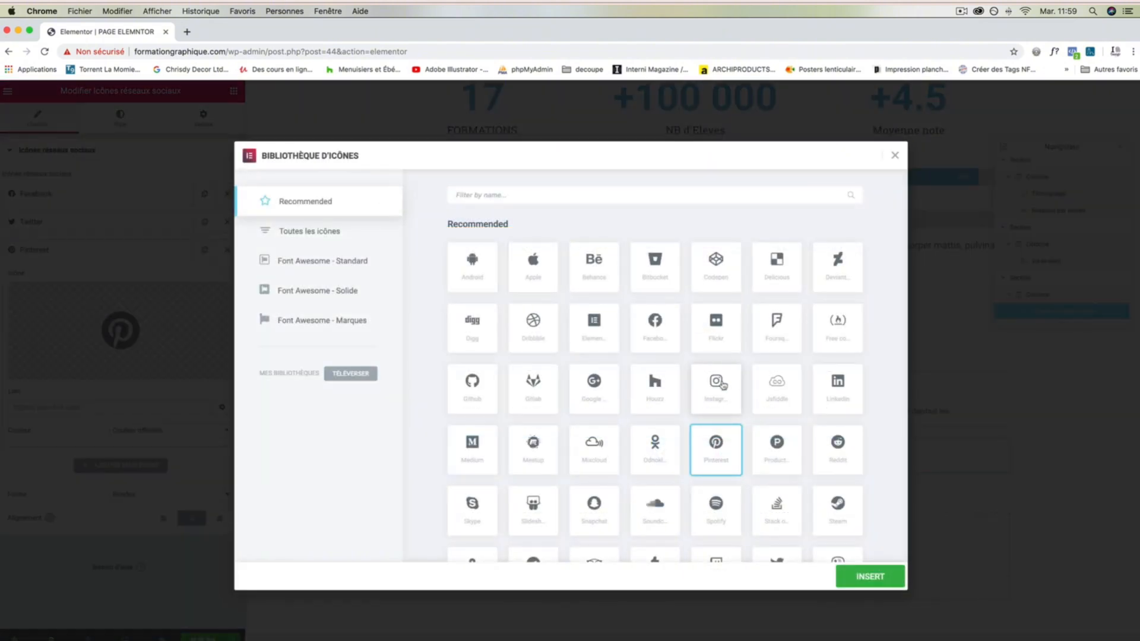
{"action": "left_click", "coordinate": [724, 382]}
{"action": "left_click", "coordinate": [849, 577]}
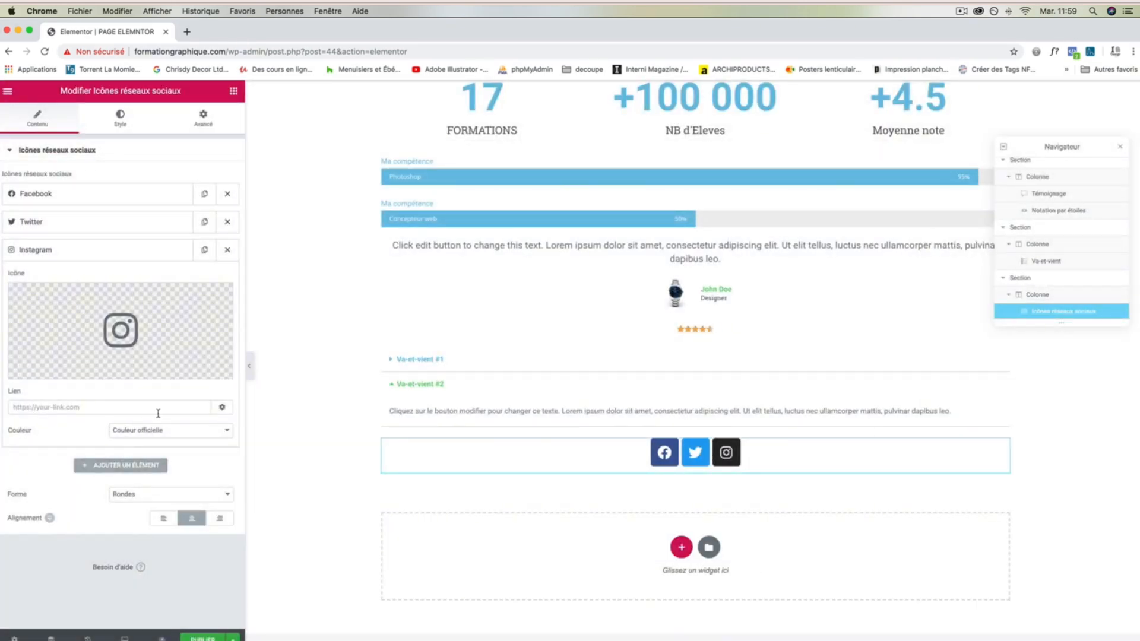
Step: Set the Instagram item's colour to Personnalisé with the dark green swatch as its main colour
{"action": "left_click", "coordinate": [171, 434]}
{"action": "left_click", "coordinate": [172, 440]}
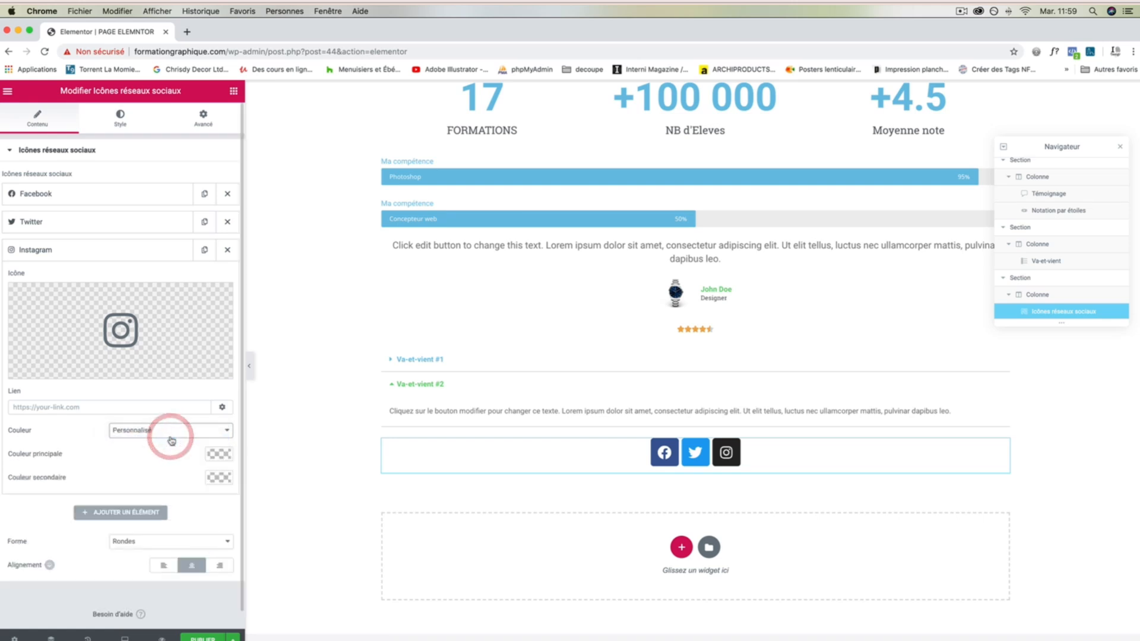
{"action": "left_click", "coordinate": [217, 456]}
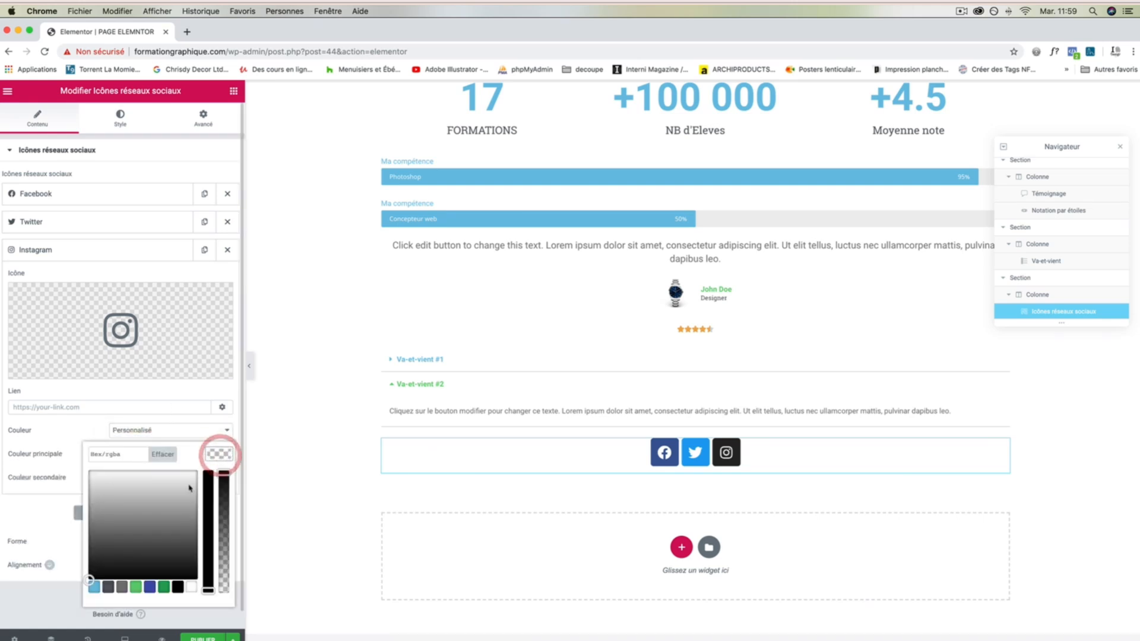
{"action": "left_click", "coordinate": [164, 587]}
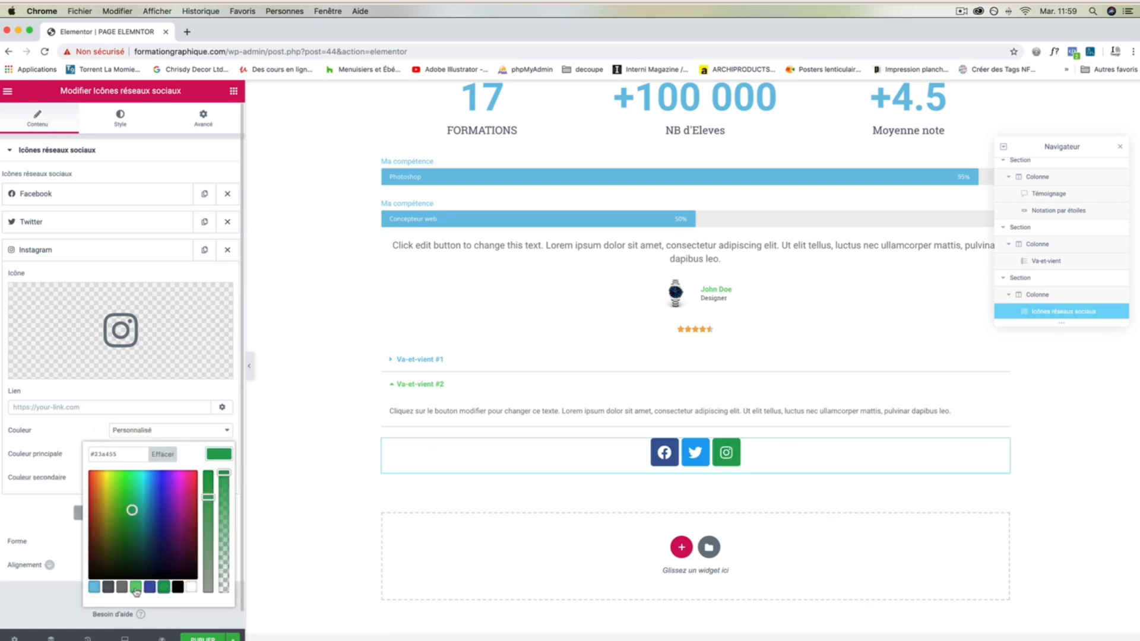
Step: Change the Instagram item's main colour to a bright pink
{"action": "left_click", "coordinate": [136, 587]}
{"action": "left_click", "coordinate": [182, 484]}
{"action": "left_click_drag", "start_coordinate": [184, 485], "coordinate": [208, 462]}
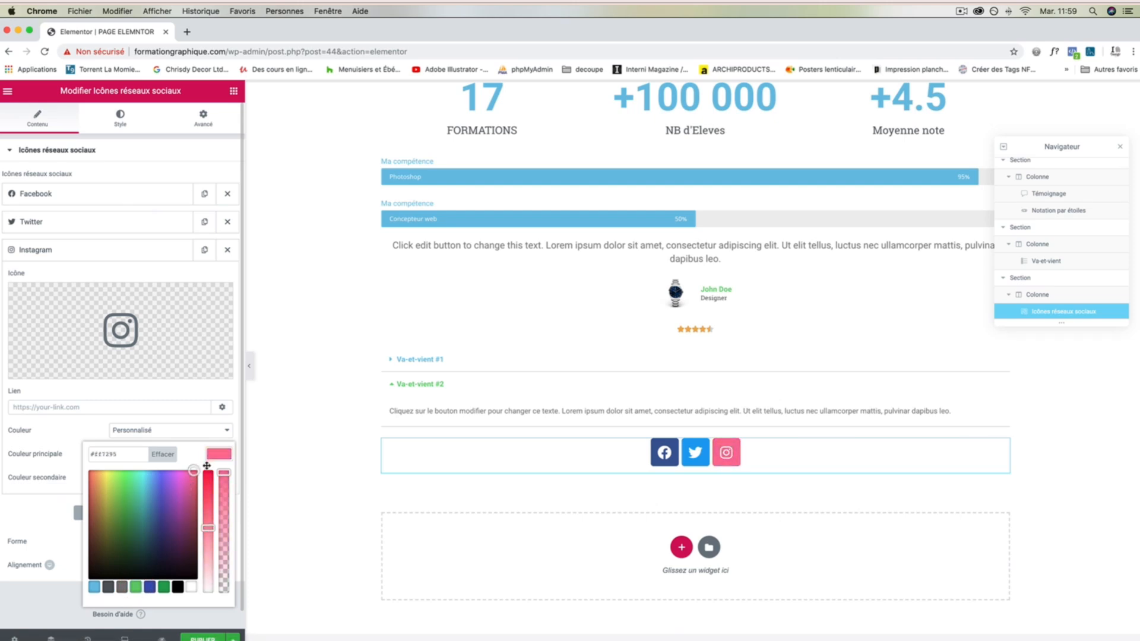
{"action": "left_click", "coordinate": [175, 391]}
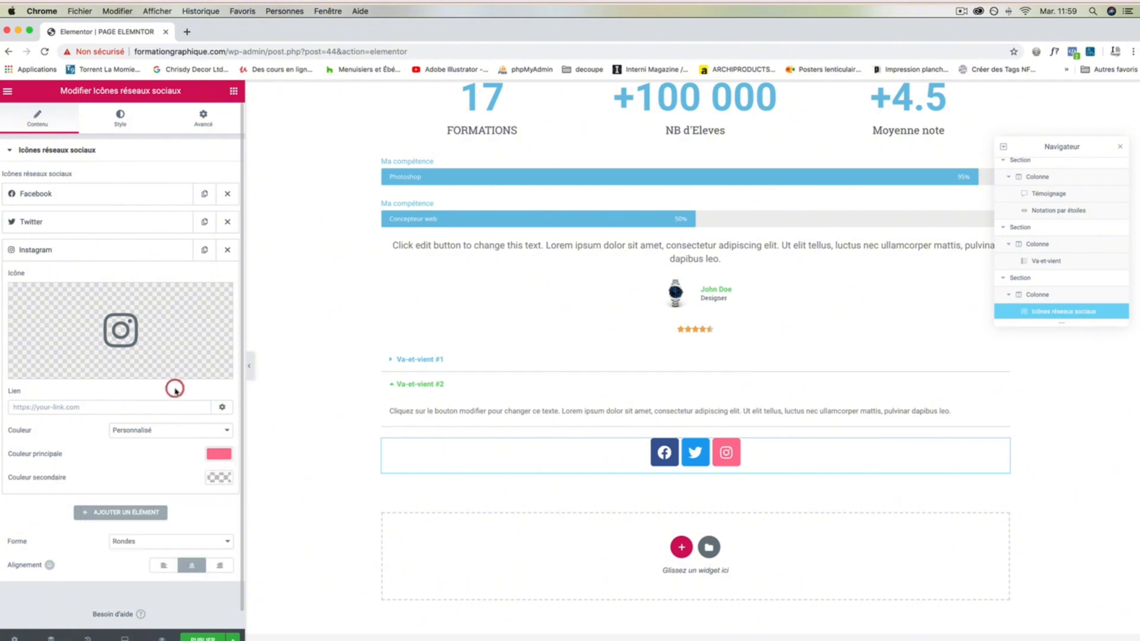
Step: Add a fourth social item and give it the Pinterest icon from the icon library
{"action": "left_click", "coordinate": [142, 513]}
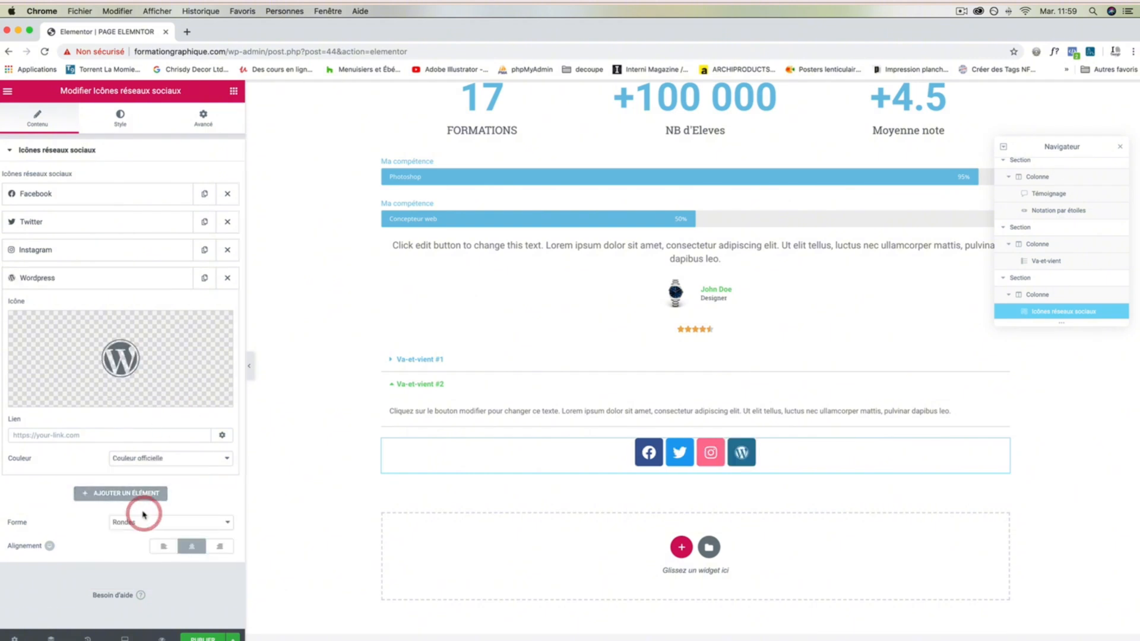
{"action": "left_click", "coordinate": [57, 277]}
{"action": "left_click", "coordinate": [147, 282]}
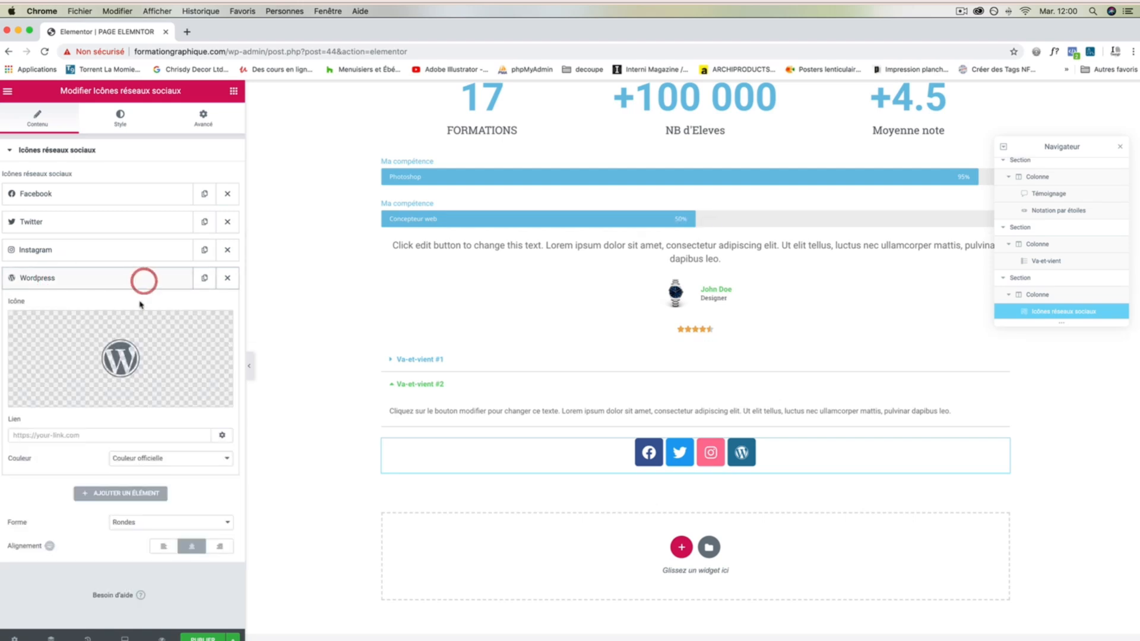
{"action": "left_click", "coordinate": [60, 398]}
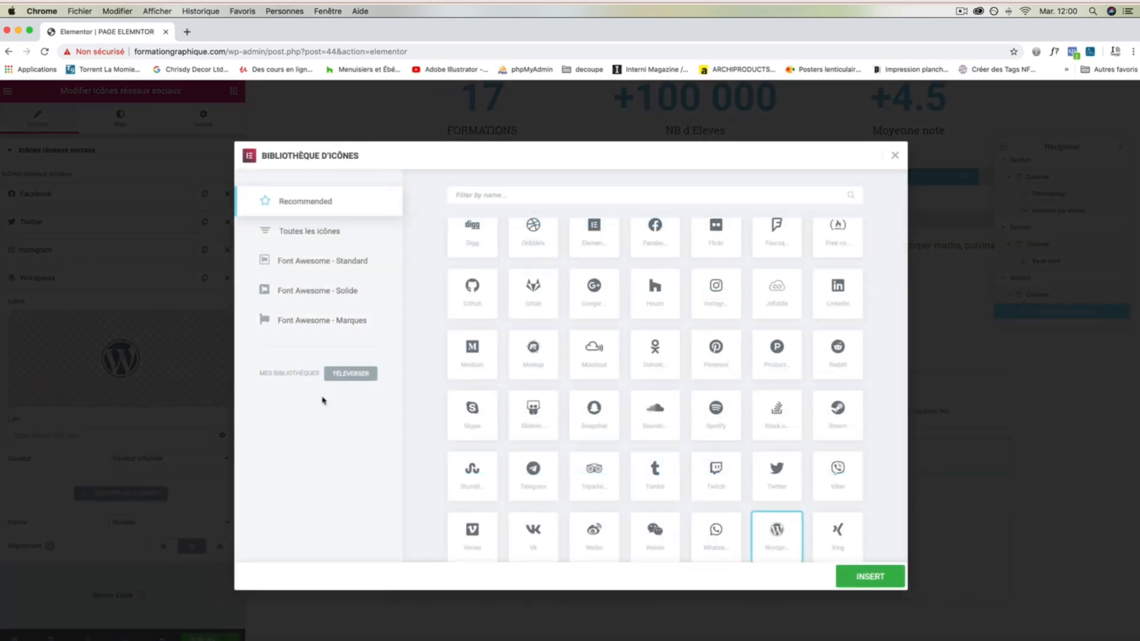
{"action": "left_click", "coordinate": [716, 350]}
{"action": "left_click", "coordinate": [870, 577]}
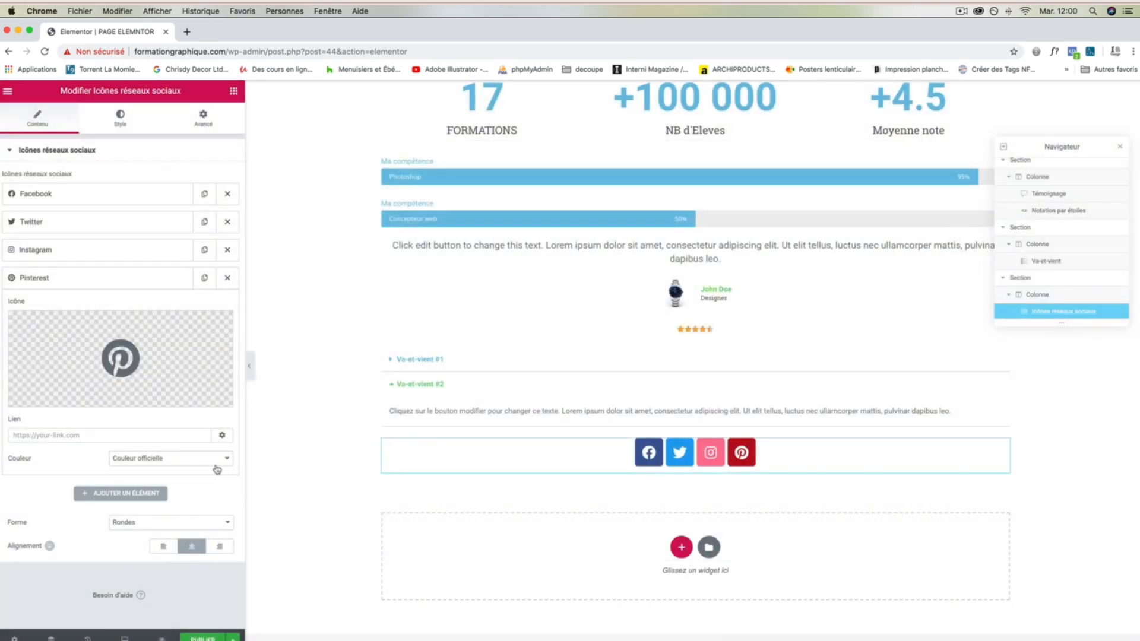
Step: Check the Pinterest item's colour options and the Facebook item's link field
{"action": "left_click", "coordinate": [201, 463]}
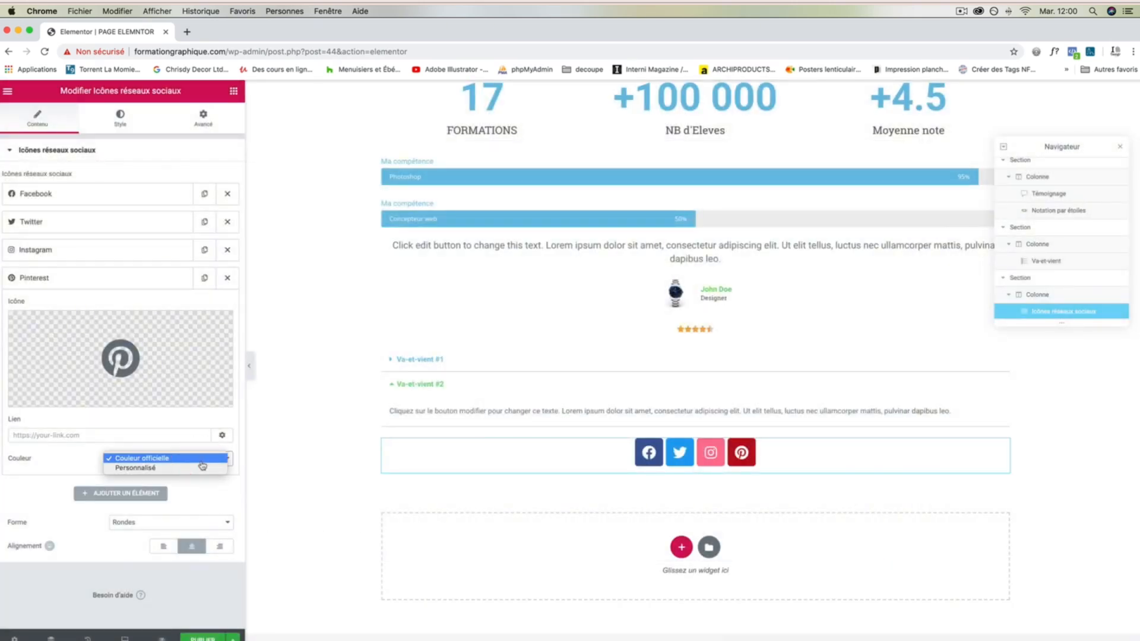
{"action": "left_click", "coordinate": [201, 460]}
{"action": "left_click", "coordinate": [37, 193]}
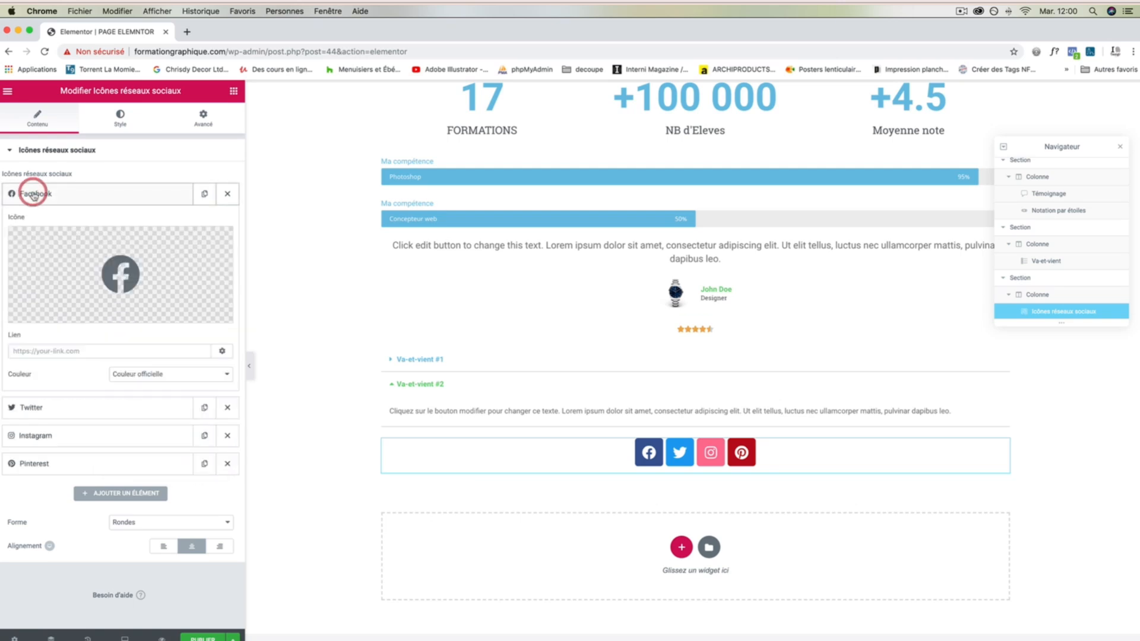
{"action": "left_click", "coordinate": [91, 350]}
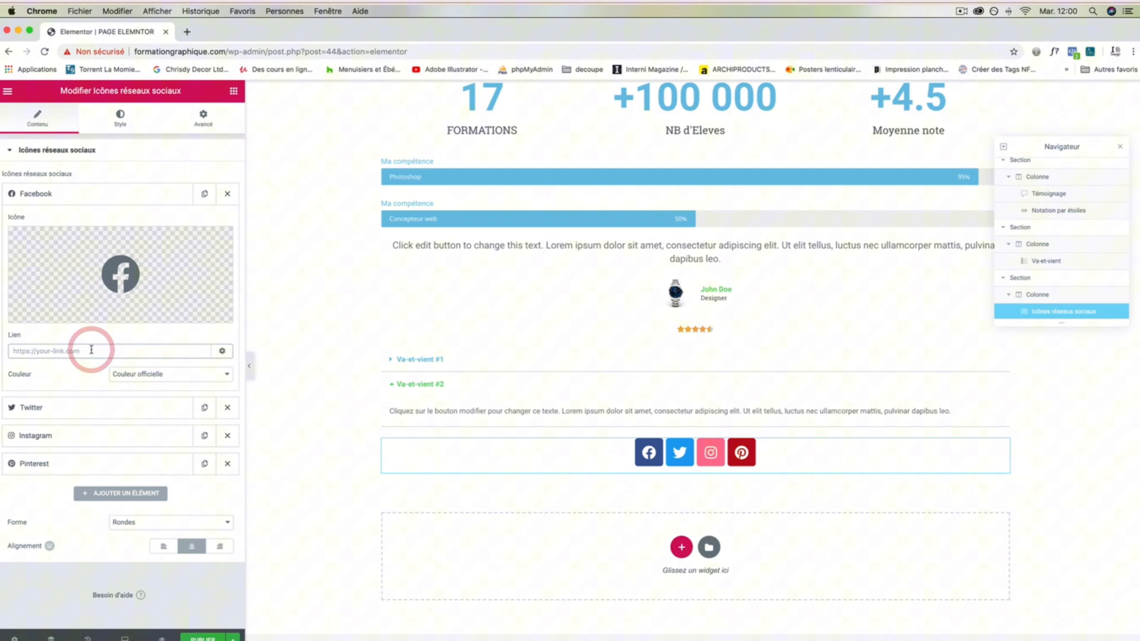
Step: Try the Carré and Rondes shapes on the social icons and settle on Cercle
{"action": "left_click", "coordinate": [196, 525]}
{"action": "left_click", "coordinate": [190, 530]}
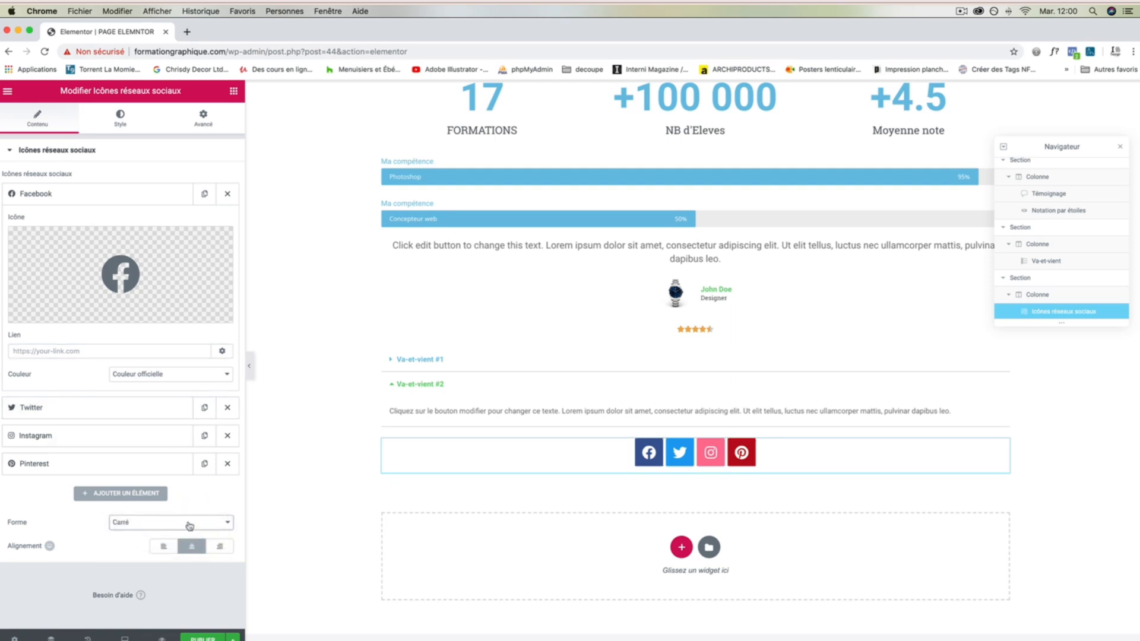
{"action": "left_click", "coordinate": [189, 526]}
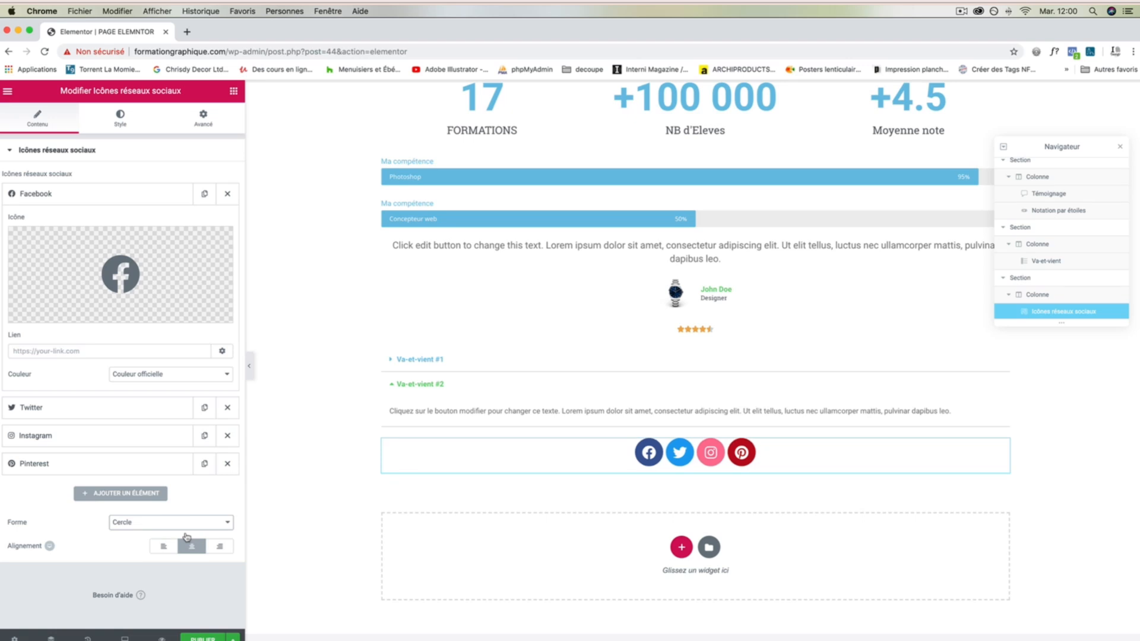
{"action": "left_click", "coordinate": [158, 522]}
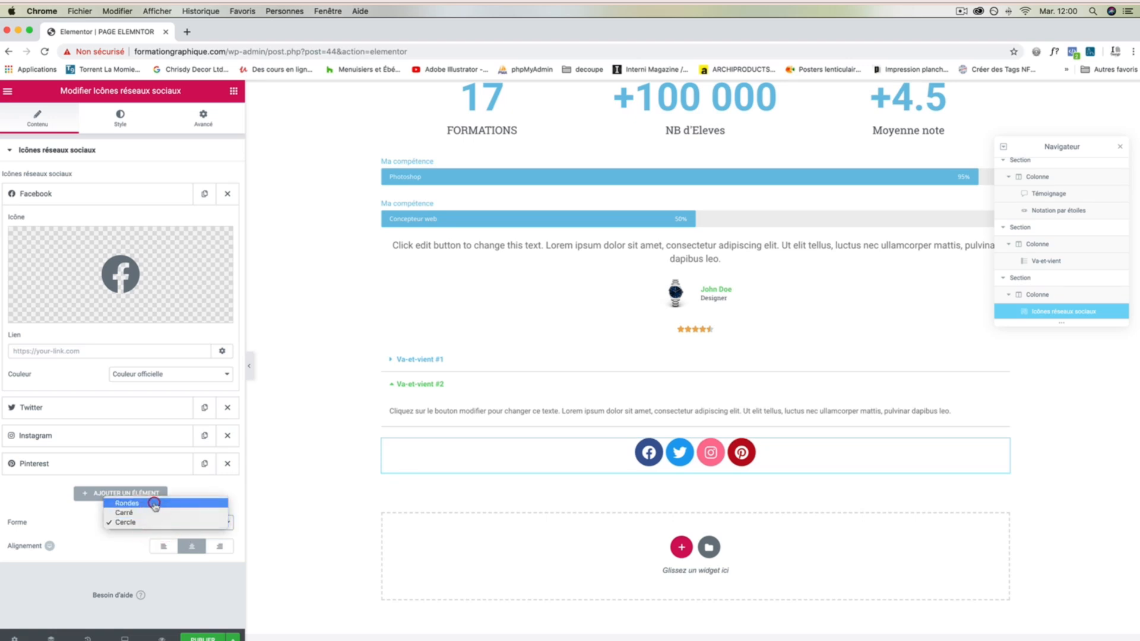
{"action": "left_click", "coordinate": [154, 503]}
{"action": "left_click", "coordinate": [161, 525]}
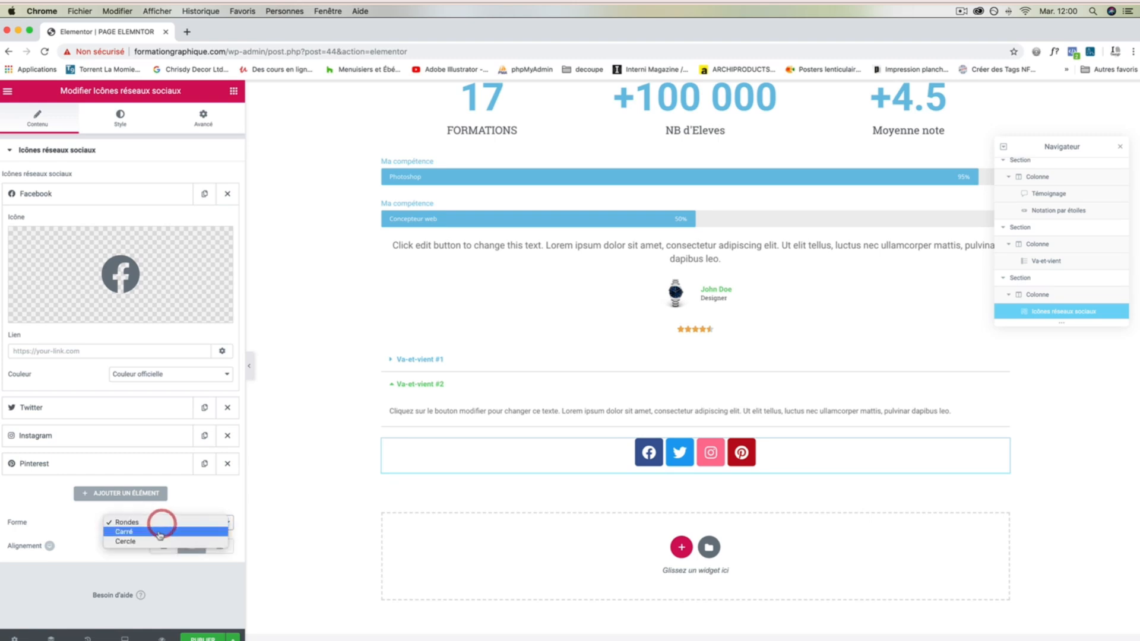
{"action": "left_click", "coordinate": [159, 532]}
{"action": "left_click", "coordinate": [164, 524]}
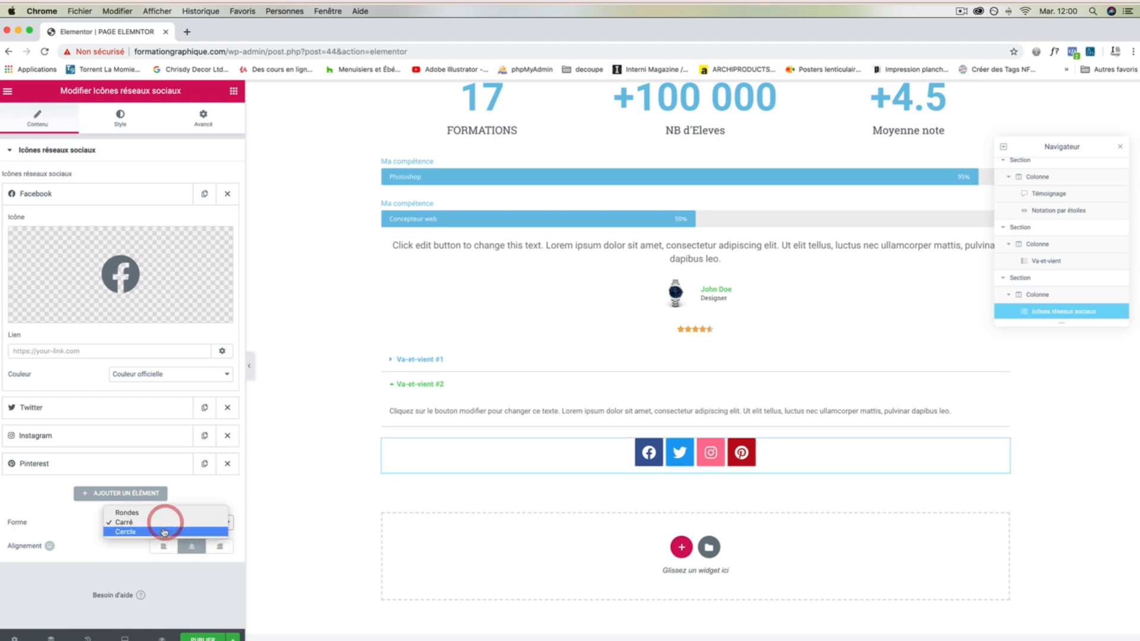
{"action": "left_click", "coordinate": [164, 532]}
Step: Try the centre and right alignments for the social icons and finish with left alignment
{"action": "left_click", "coordinate": [164, 548]}
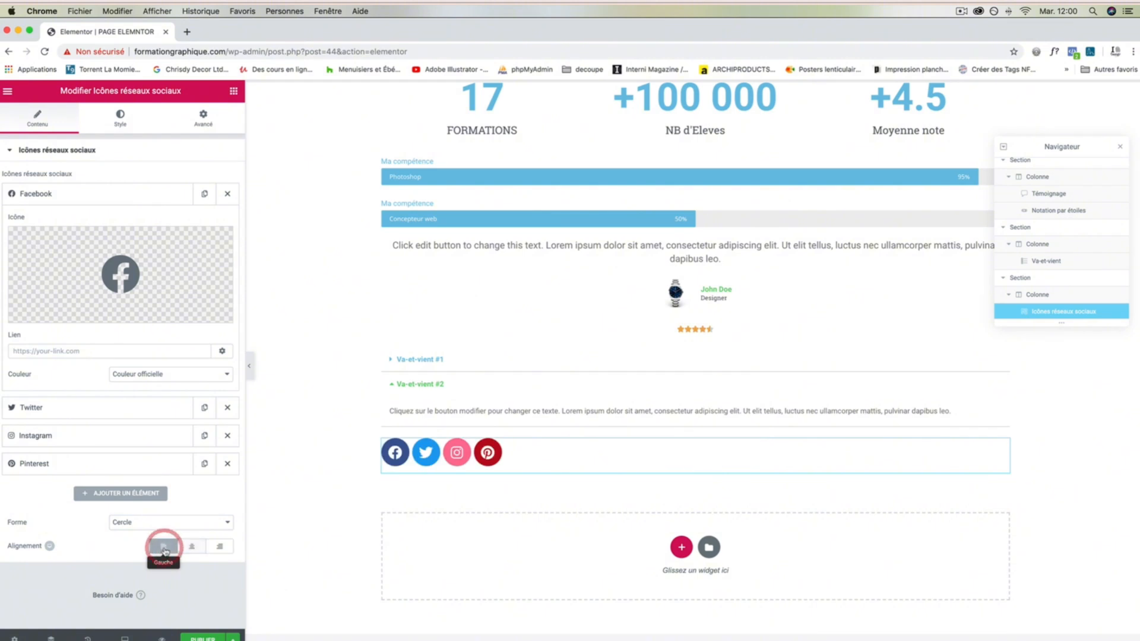
{"action": "left_click", "coordinate": [191, 546]}
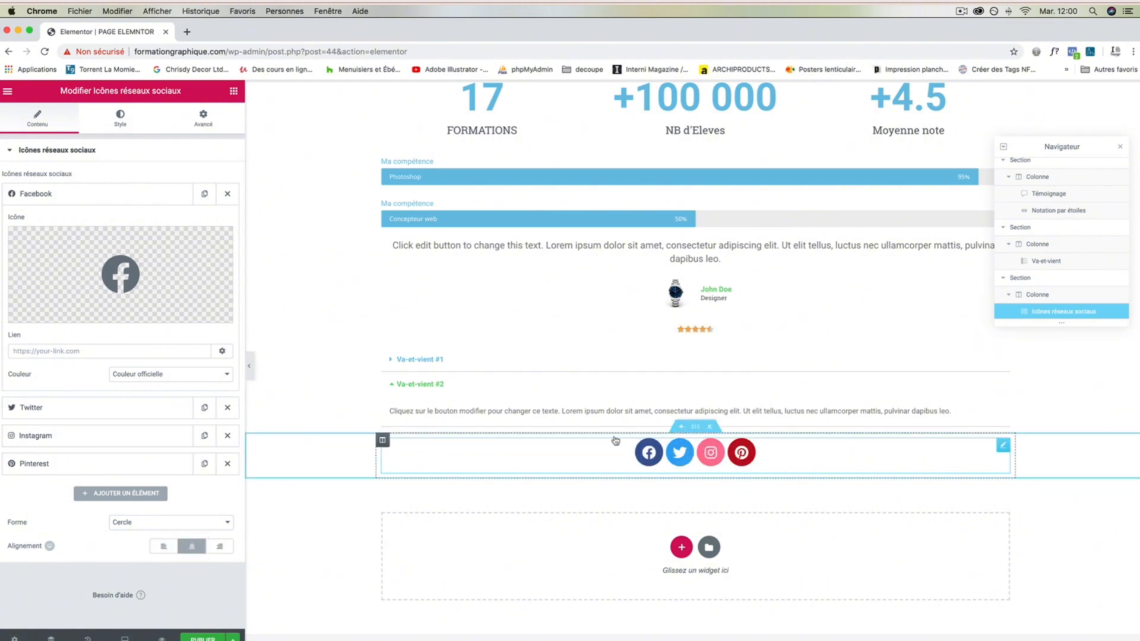
{"action": "left_click", "coordinate": [220, 547]}
{"action": "left_click", "coordinate": [191, 546]}
{"action": "left_click", "coordinate": [163, 547]}
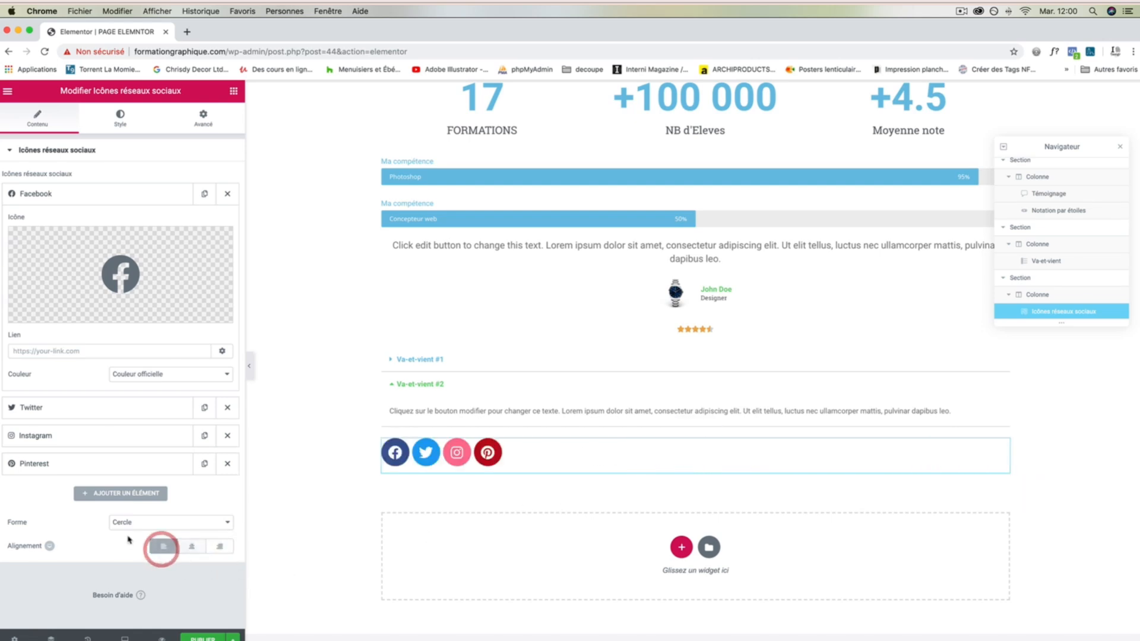
Step: Style the social icons with a size of 19, an inner margin of 0,5 and a spacing of 6
{"action": "left_click", "coordinate": [119, 116]}
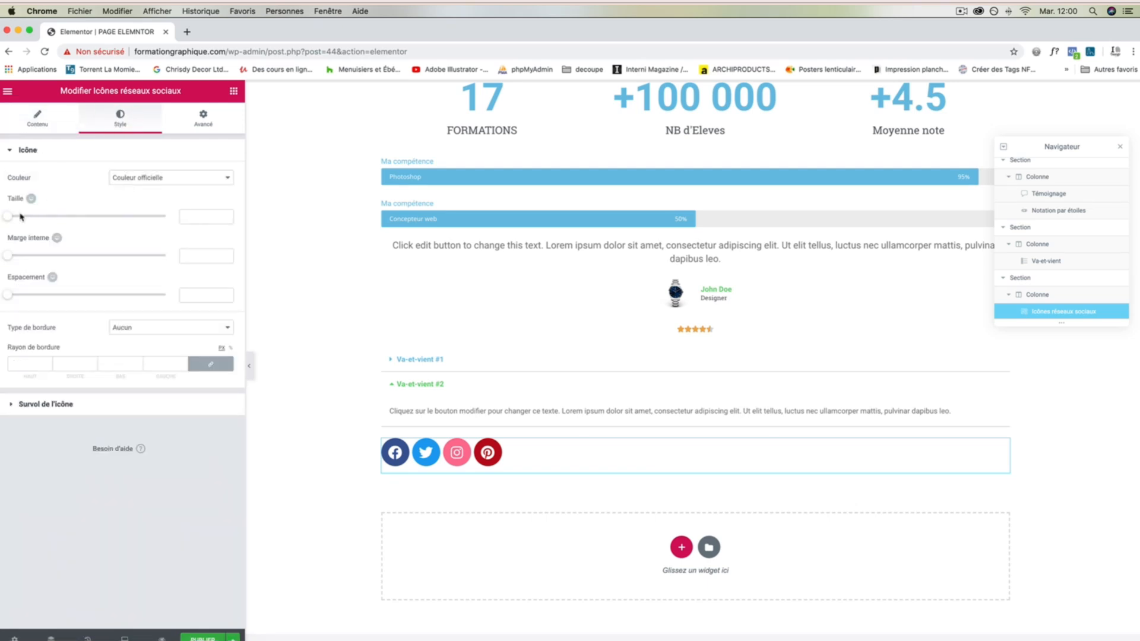
{"action": "mouse_move", "coordinate": [10, 218]}
{"action": "left_mouse_down"}
{"action": "mouse_move", "coordinate": [44, 218]}
{"action": "mouse_move", "coordinate": [14, 218]}
{"action": "left_mouse_up"}
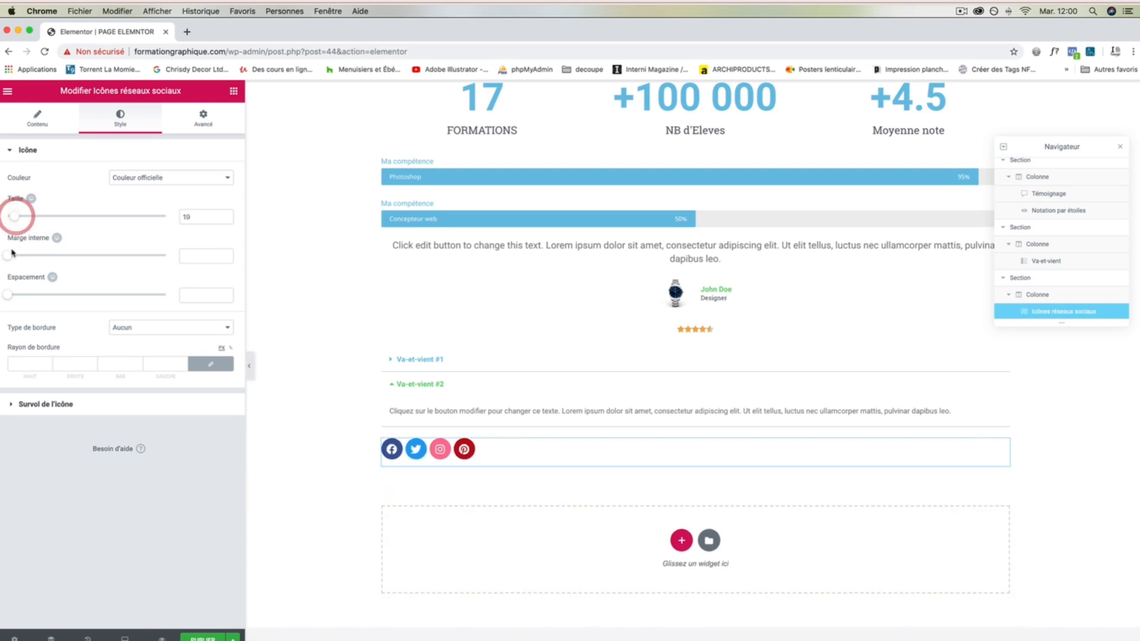
{"action": "mouse_move", "coordinate": [10, 258]}
{"action": "left_mouse_down"}
{"action": "mouse_move", "coordinate": [175, 259]}
{"action": "mouse_move", "coordinate": [1, 256]}
{"action": "mouse_move", "coordinate": [41, 255]}
{"action": "mouse_move", "coordinate": [24, 254]}
{"action": "left_mouse_up"}
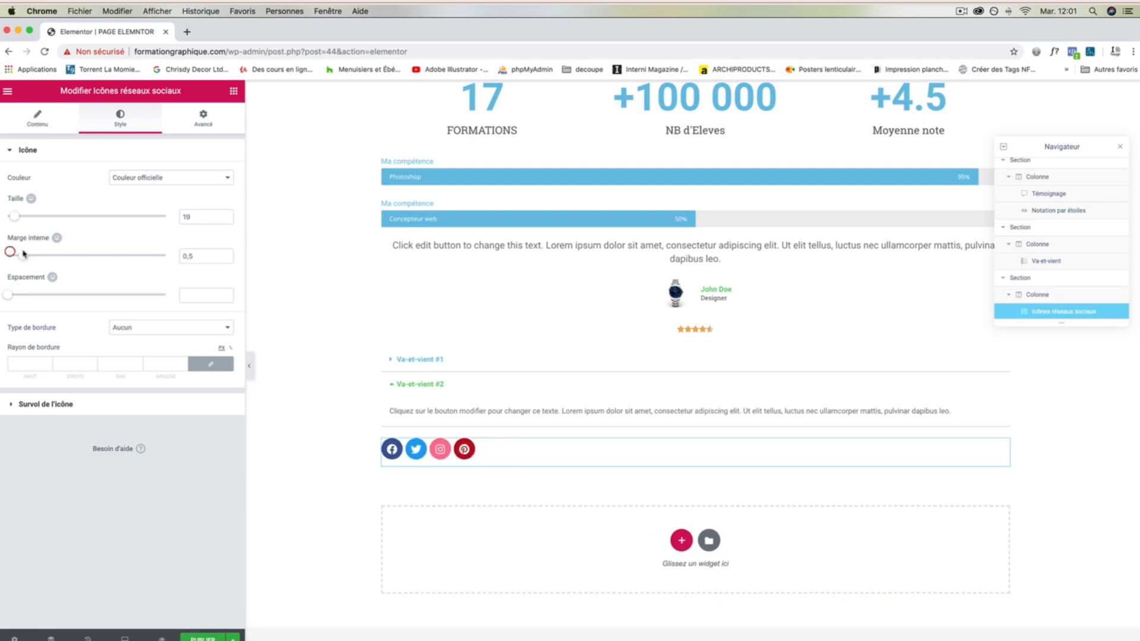
{"action": "left_click_drag", "start_coordinate": [8, 295], "coordinate": [19, 275]}
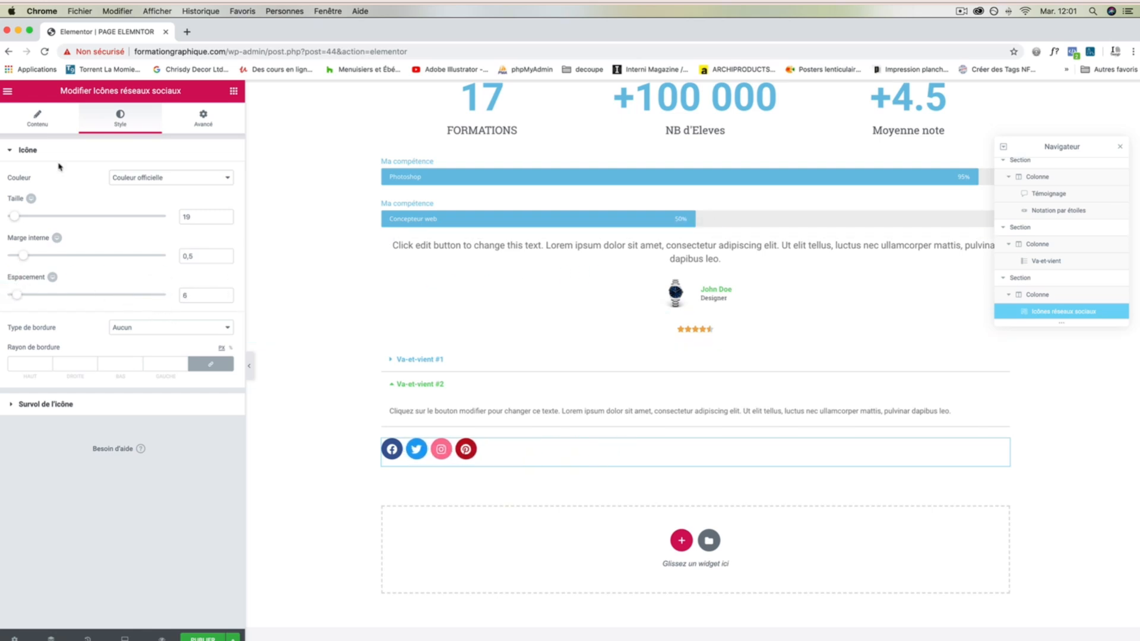
Step: Review the Facebook and Twitter items' content settings, including the Twitter link field
{"action": "left_click", "coordinate": [37, 118]}
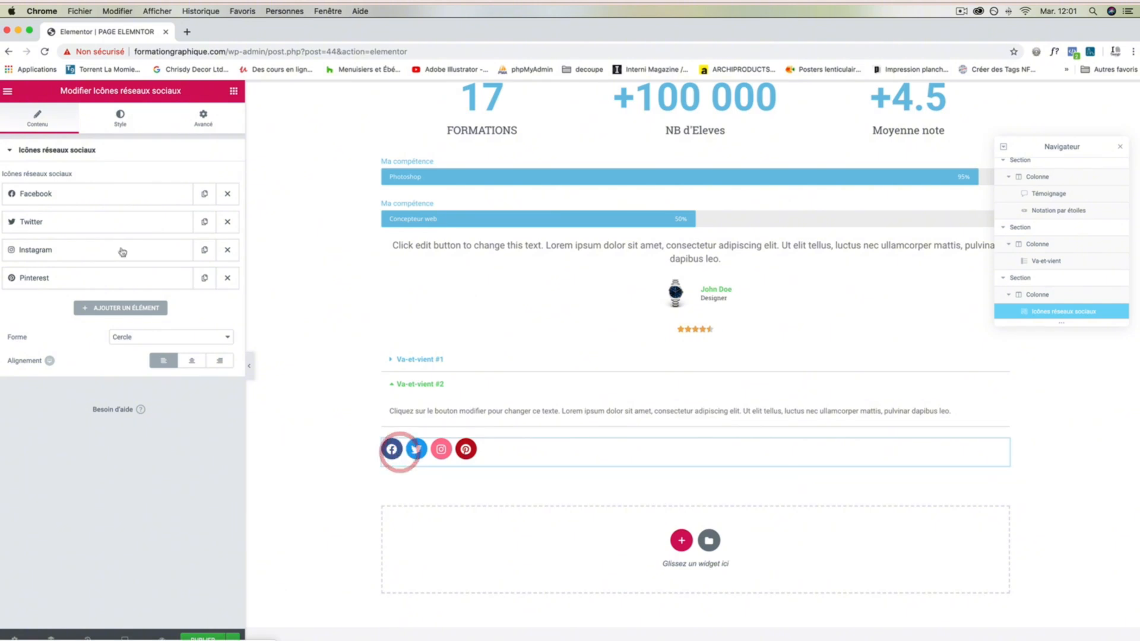
{"action": "left_click", "coordinate": [104, 198]}
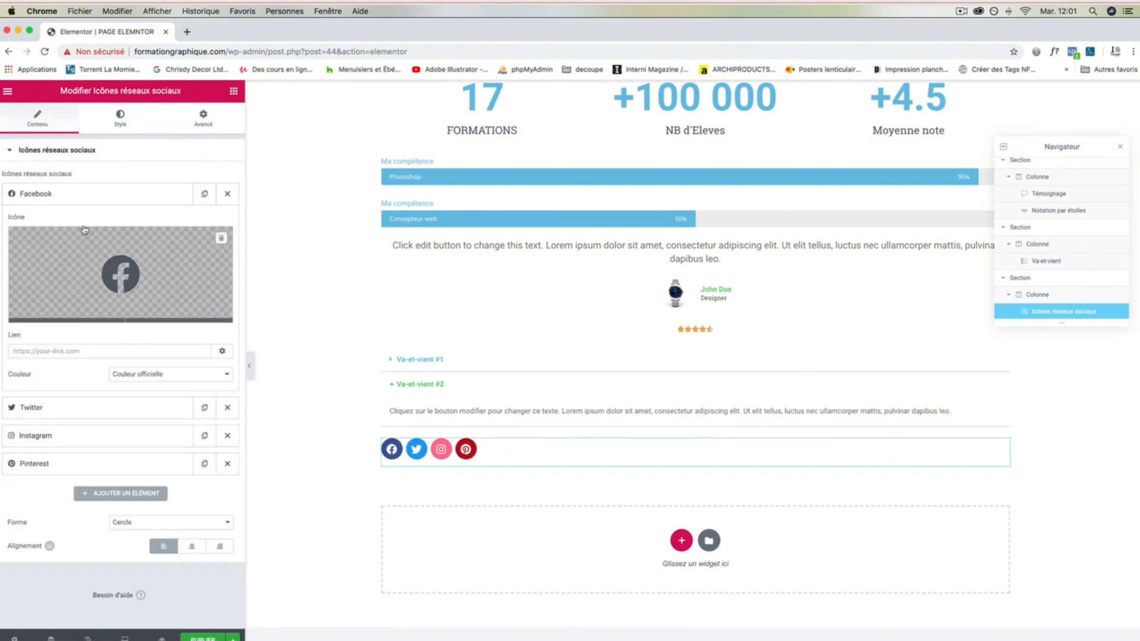
{"action": "left_click", "coordinate": [101, 408]}
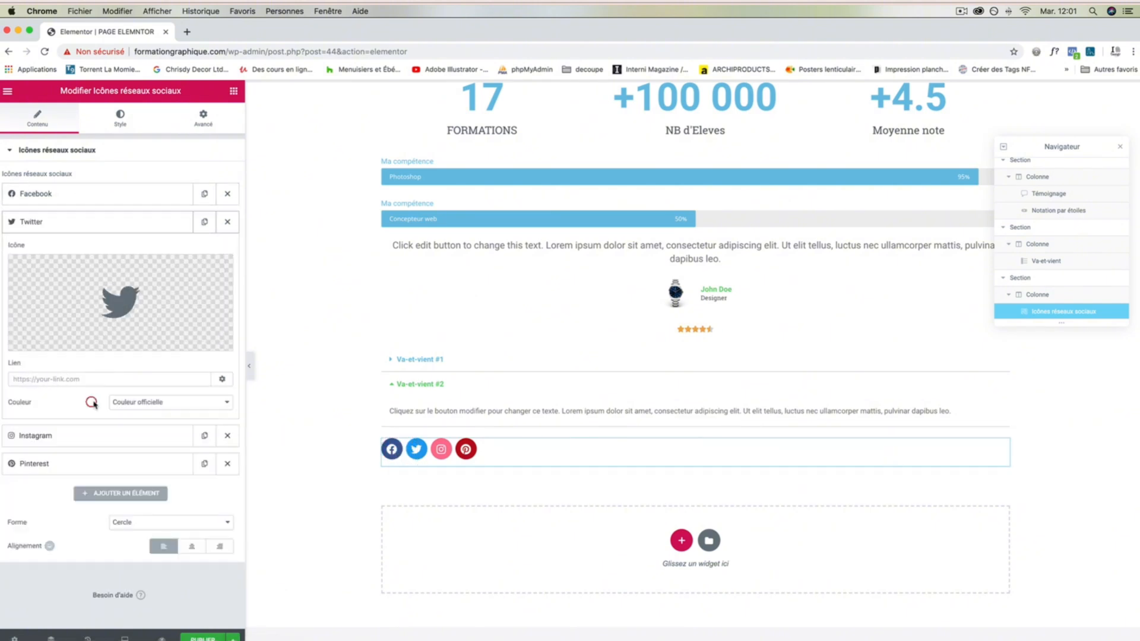
{"action": "left_click", "coordinate": [59, 379]}
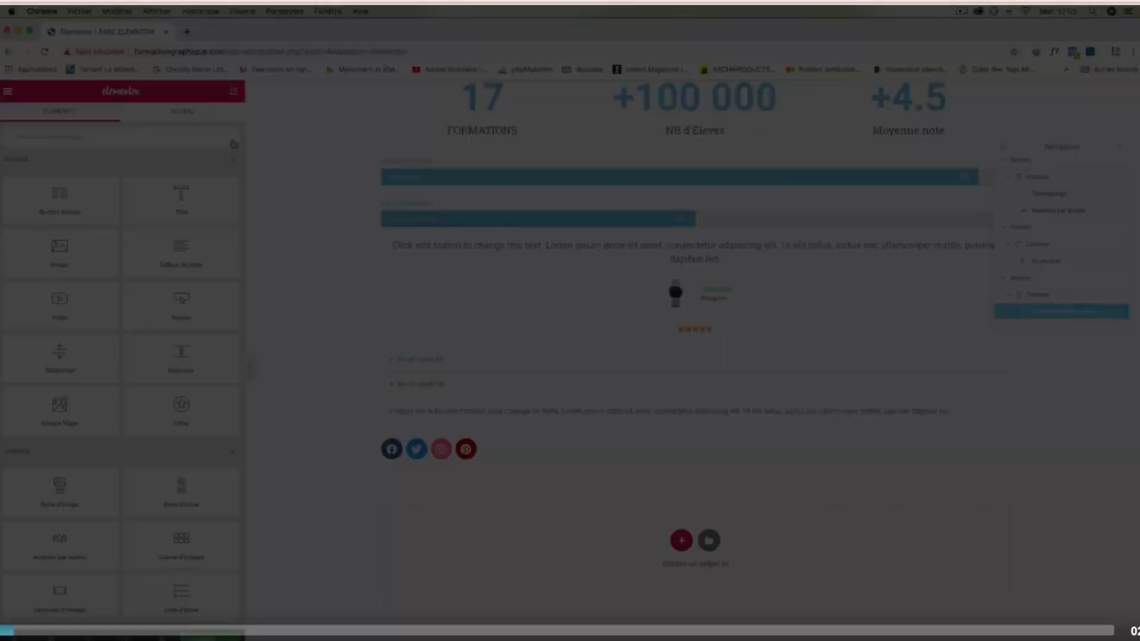
Step: Add an Alerte widget in a new section below the social icons
{"action": "scroll", "coordinate": [174, 368], "scroll_direction": "down", "scroll_amount": 3}
{"action": "scroll", "coordinate": [174, 368], "scroll_direction": "down", "scroll_amount": 5}
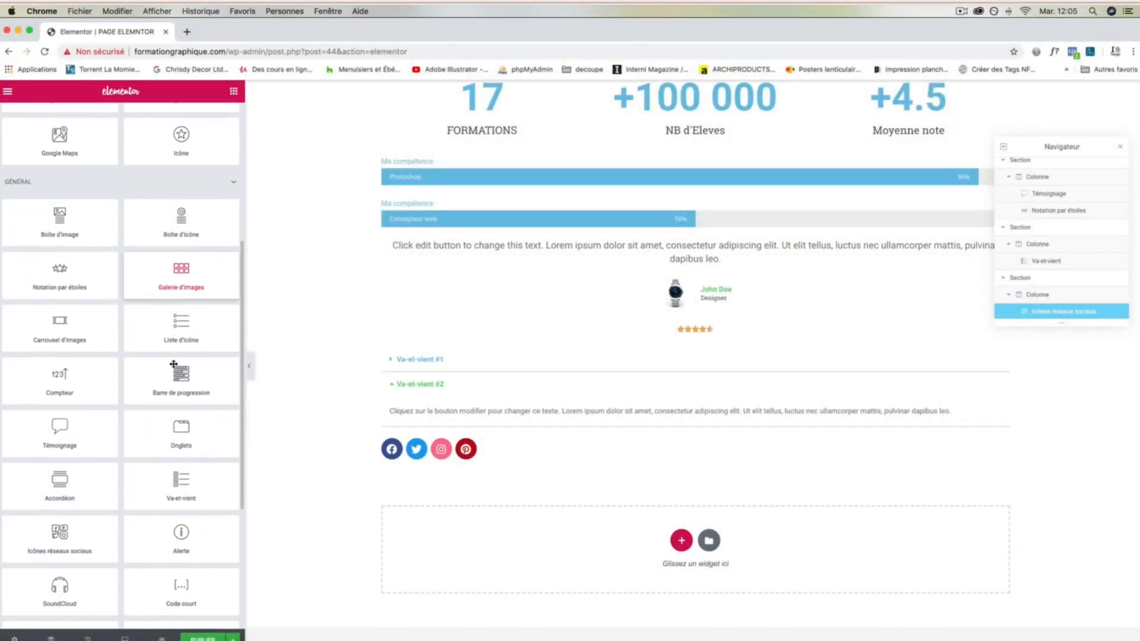
{"action": "scroll", "coordinate": [174, 364], "scroll_direction": "down", "scroll_amount": 1}
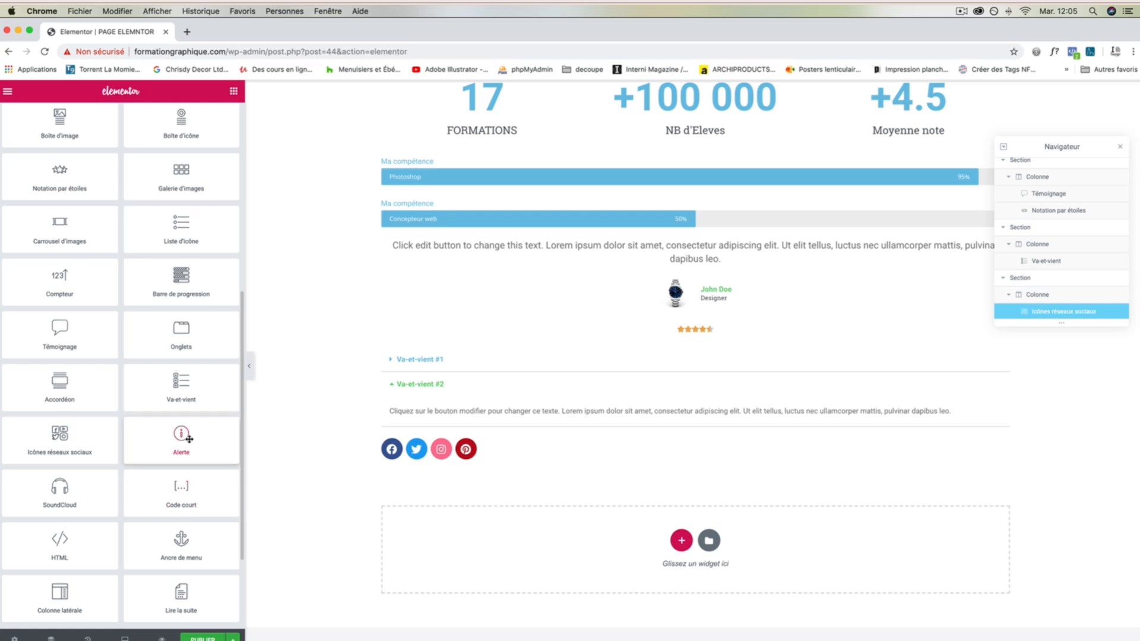
{"action": "left_click_drag", "start_coordinate": [184, 436], "coordinate": [618, 526]}
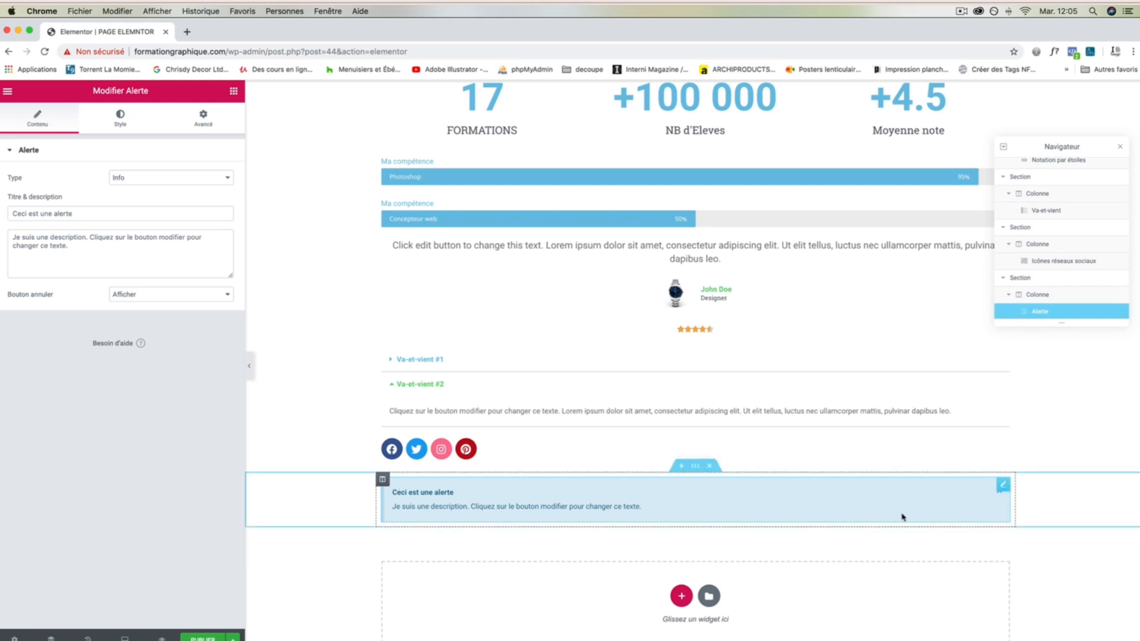
Step: Try the Succès and Avertissement types on the alert and settle on Danger
{"action": "left_click", "coordinate": [133, 178]}
{"action": "left_click", "coordinate": [133, 186]}
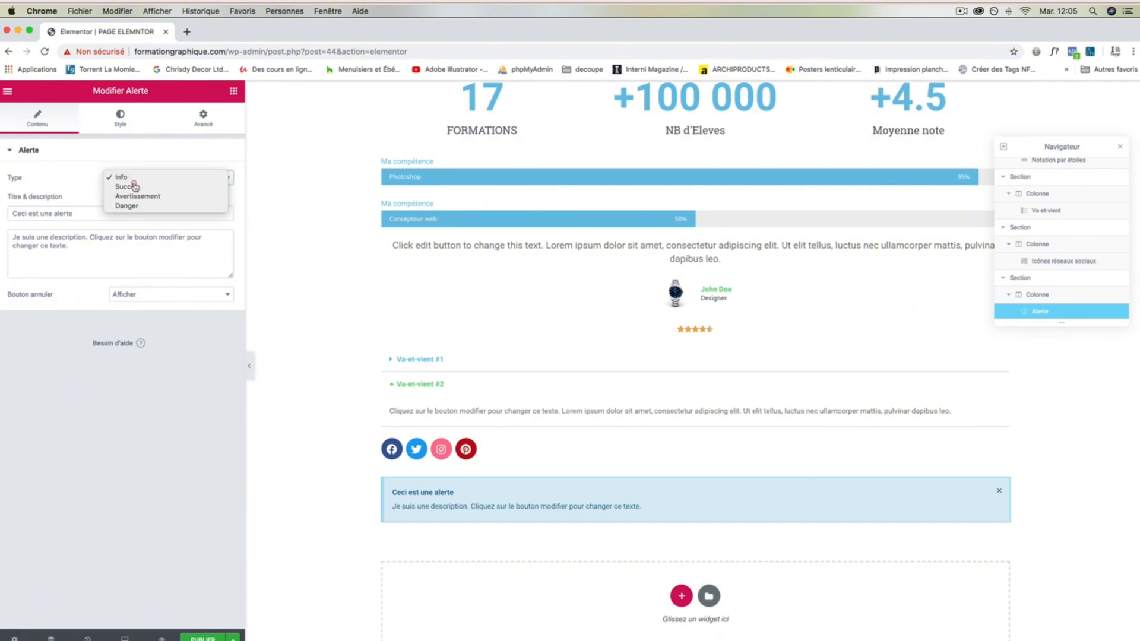
{"action": "left_click", "coordinate": [142, 177]}
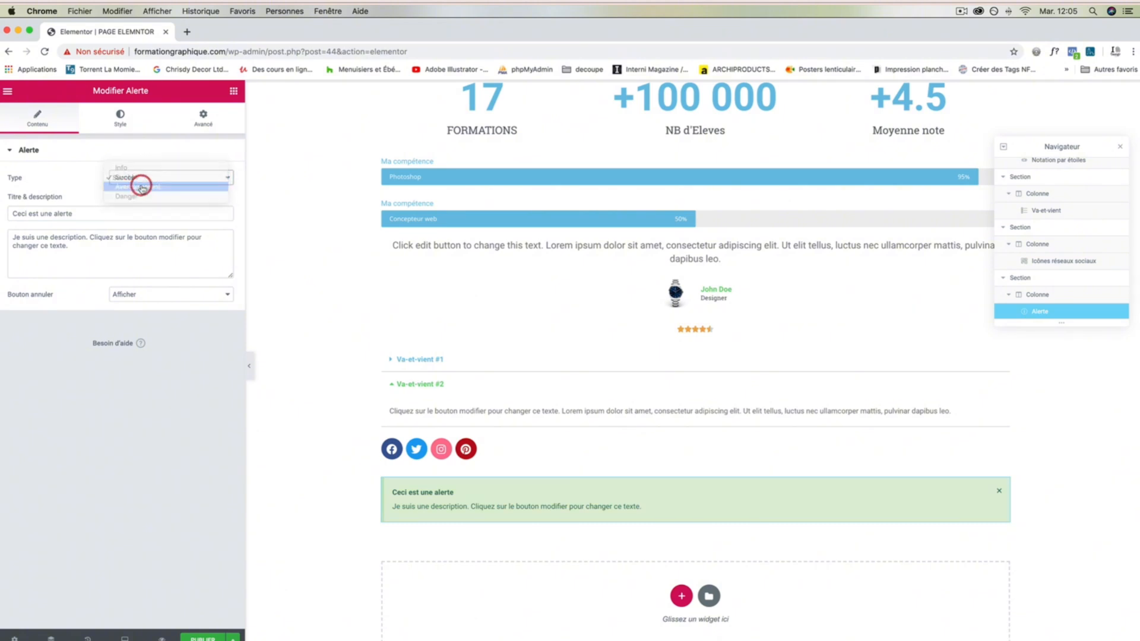
{"action": "left_click", "coordinate": [142, 185]}
{"action": "left_click", "coordinate": [154, 178]}
{"action": "left_click", "coordinate": [158, 186]}
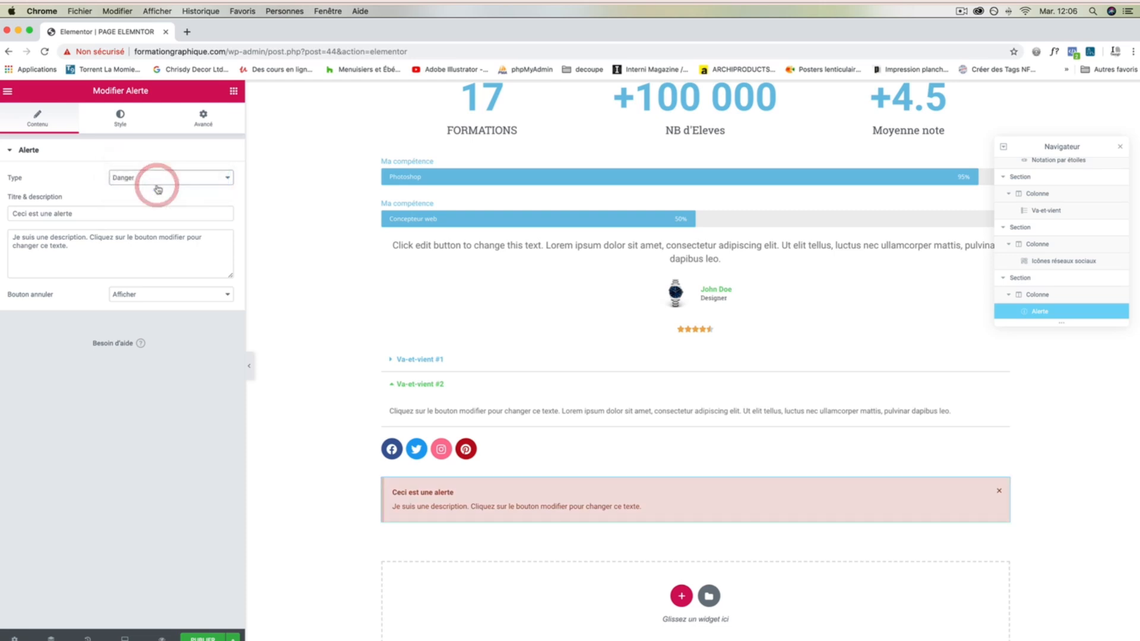
Step: Try the Masquer option for the alert's Bouton annuler and return it to Afficher
{"action": "left_click", "coordinate": [116, 213]}
{"action": "left_click_drag", "start_coordinate": [86, 214], "coordinate": [3, 213]}
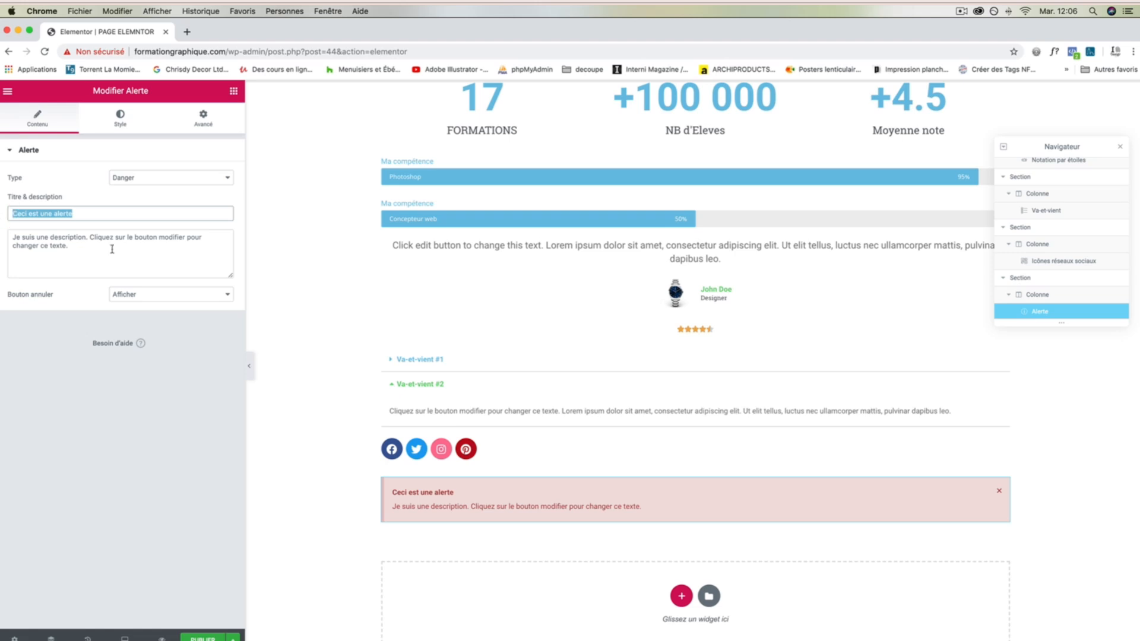
{"action": "left_click", "coordinate": [151, 294]}
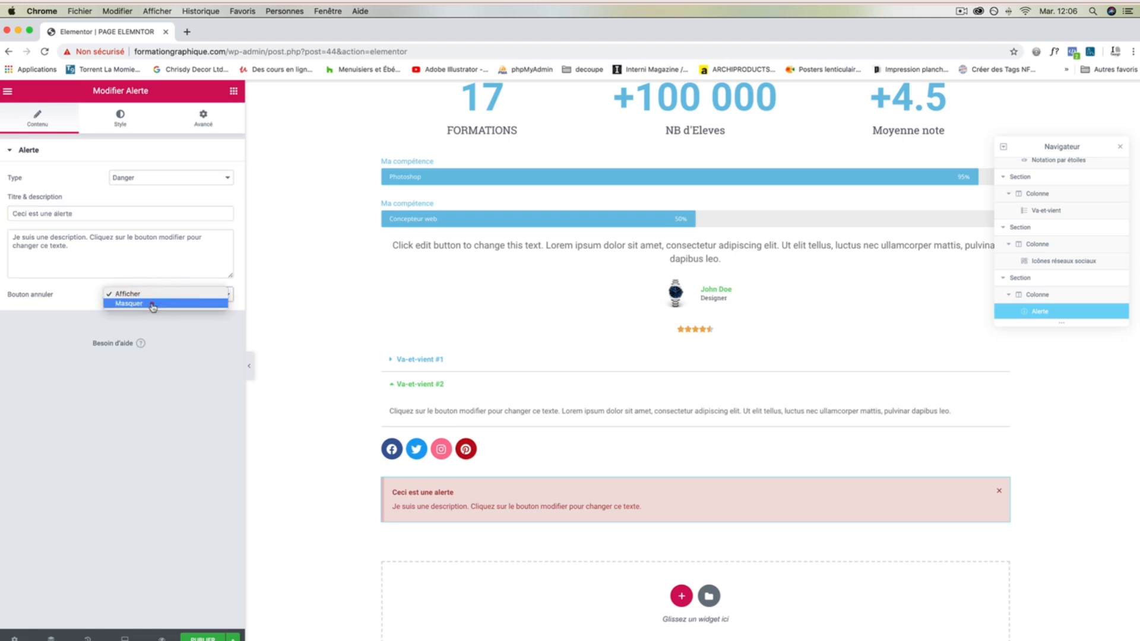
{"action": "left_click", "coordinate": [153, 305]}
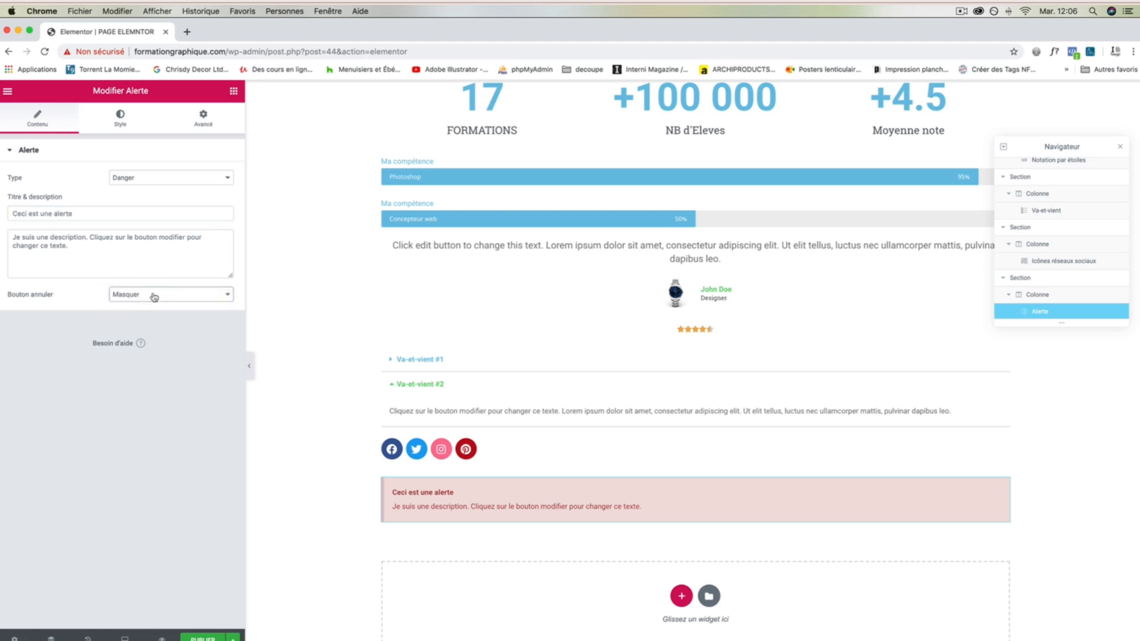
{"action": "left_click", "coordinate": [153, 295]}
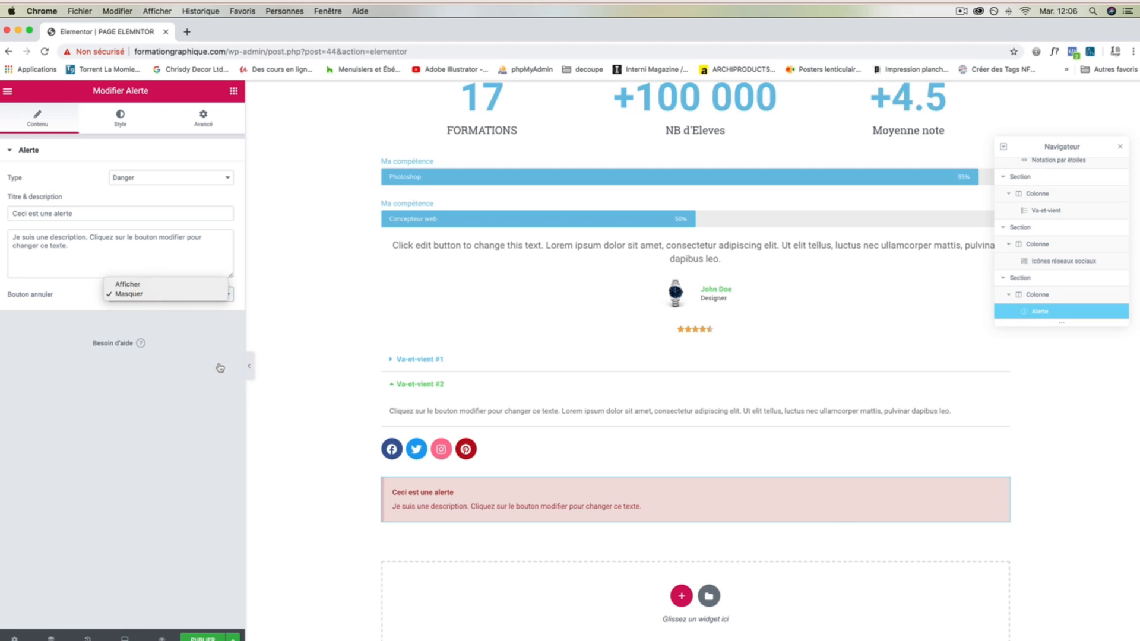
{"action": "left_click", "coordinate": [173, 284]}
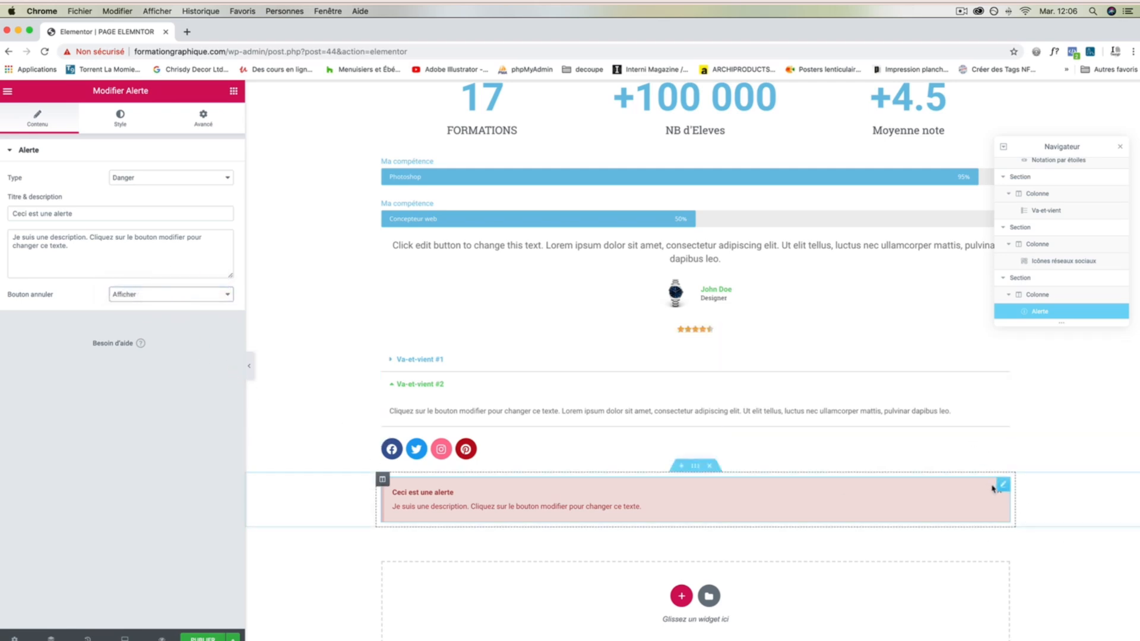
Step: Try a green background colour, #61ce70, on the alert and clear it again
{"action": "left_click", "coordinate": [119, 122]}
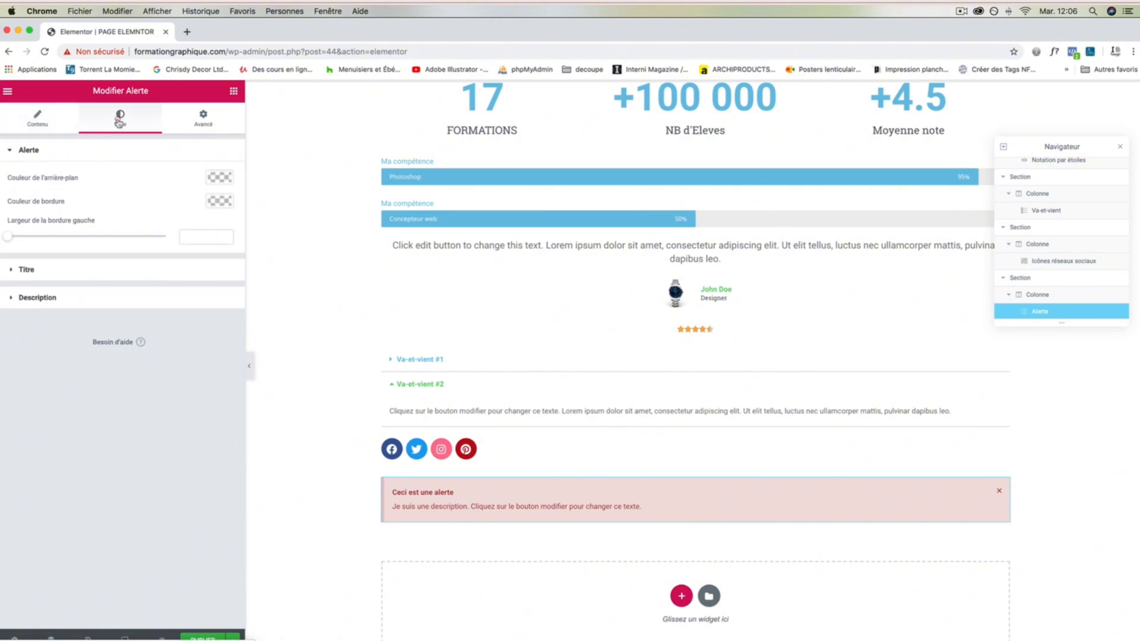
{"action": "left_click", "coordinate": [219, 177]}
{"action": "left_click", "coordinate": [137, 310]}
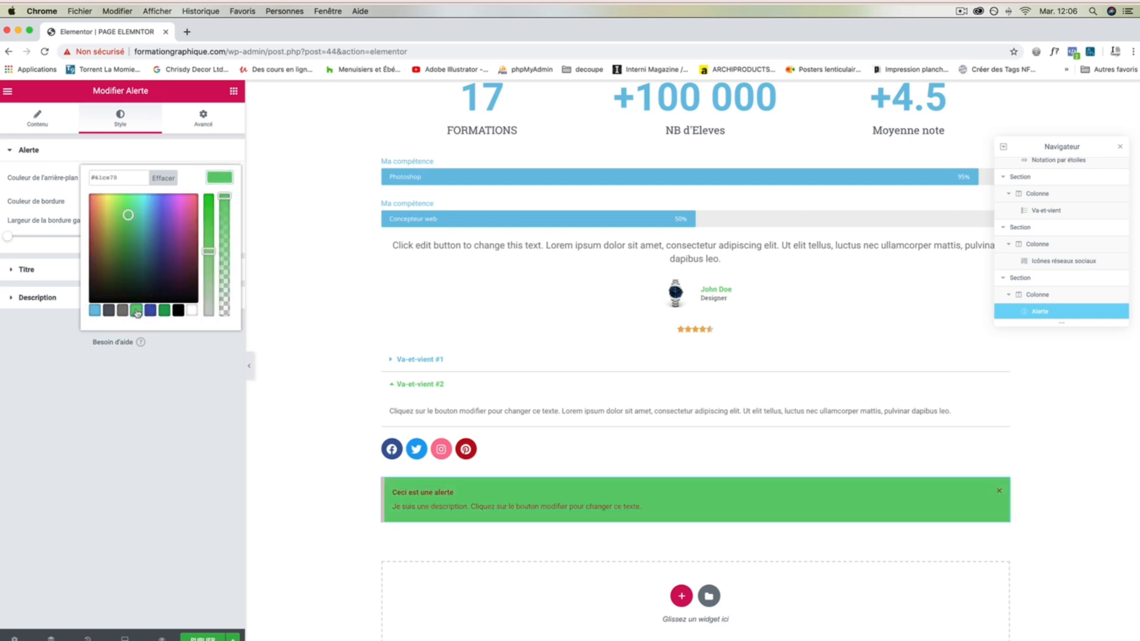
{"action": "left_click", "coordinate": [168, 179]}
{"action": "left_click", "coordinate": [57, 191]}
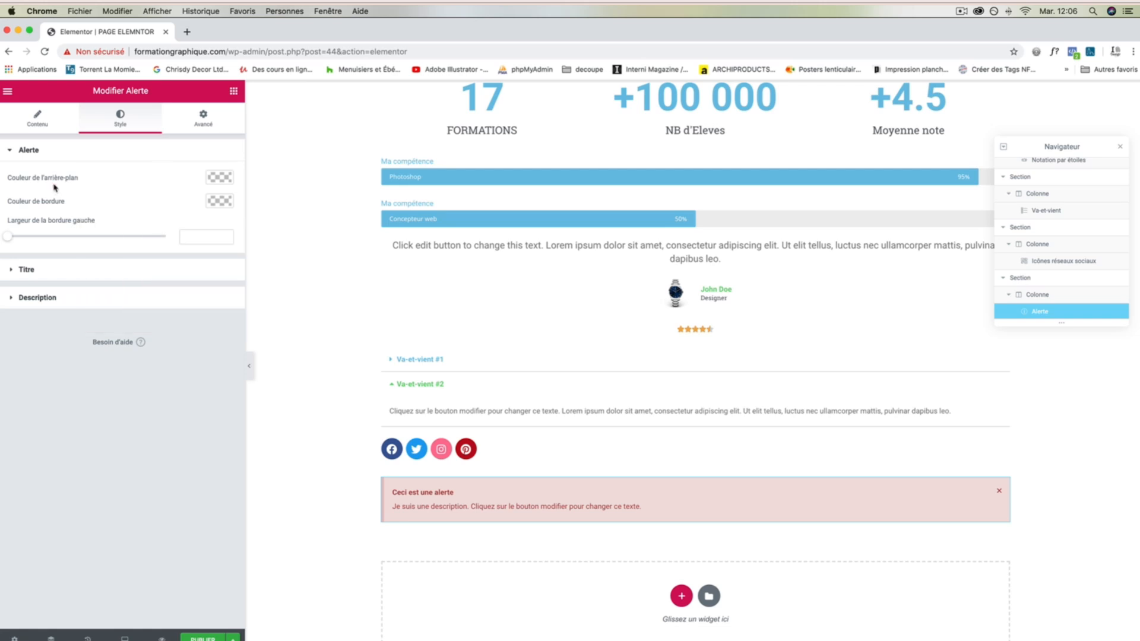
Step: Widen the alert's left border slightly and set its title text colour to black
{"action": "left_click_drag", "start_coordinate": [9, 237], "coordinate": [35, 254]}
{"action": "left_click", "coordinate": [11, 272]}
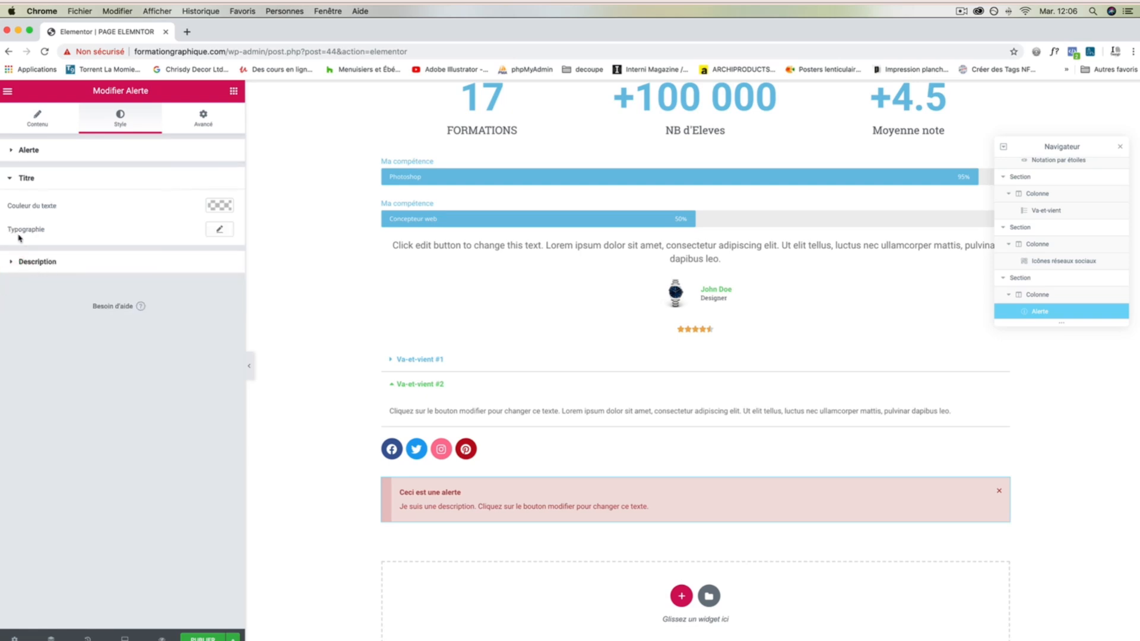
{"action": "left_click", "coordinate": [220, 206]}
{"action": "left_click", "coordinate": [157, 299]}
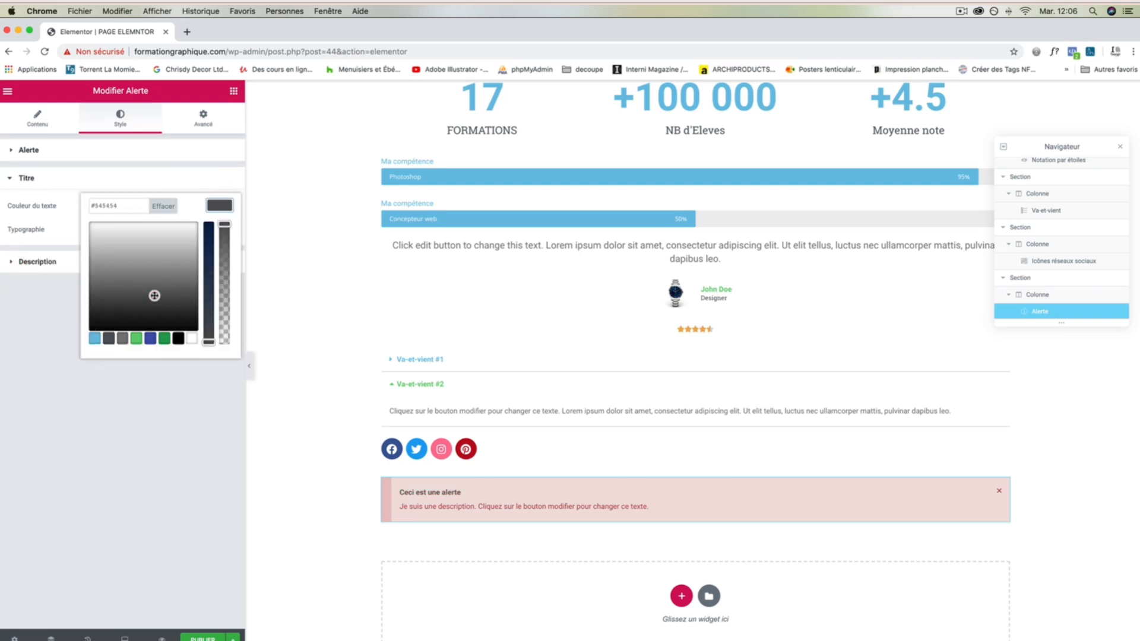
{"action": "left_click", "coordinate": [118, 270]}
{"action": "left_click_drag", "start_coordinate": [128, 248], "coordinate": [173, 266]}
Step: Give the alert's description a very pale text colour and return to the widget's content settings
{"action": "left_click", "coordinate": [9, 263]}
{"action": "left_click", "coordinate": [219, 234]}
{"action": "left_click", "coordinate": [31, 114]}
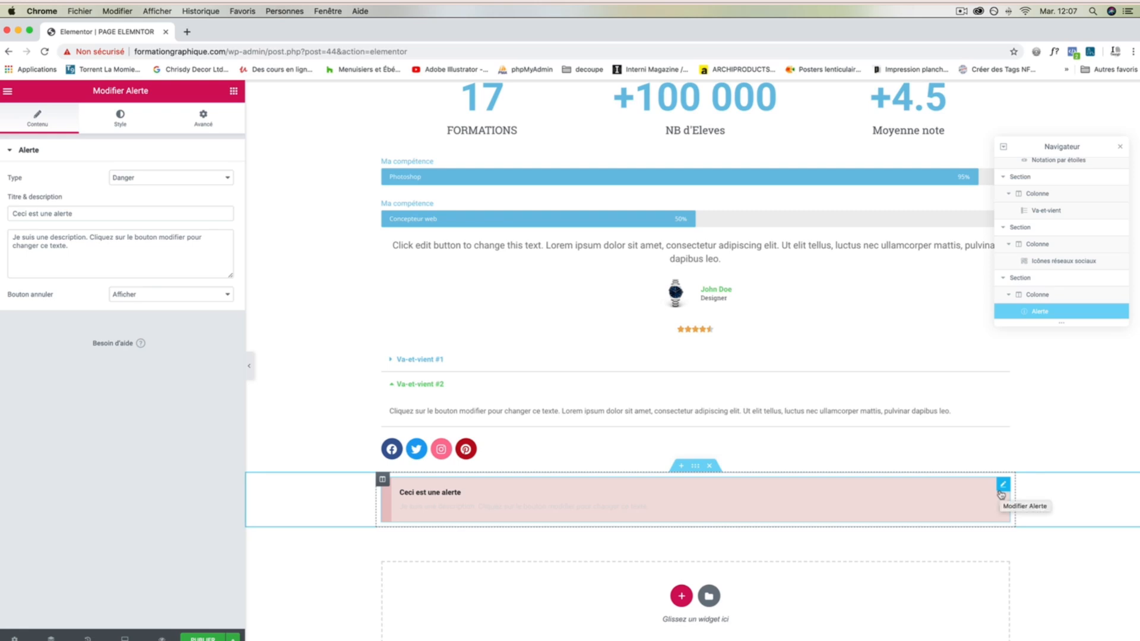
Step: Preview the page in the browser, test dismissing the alert before and after a reload, and return to the editor
{"action": "left_click", "coordinate": [161, 638]}
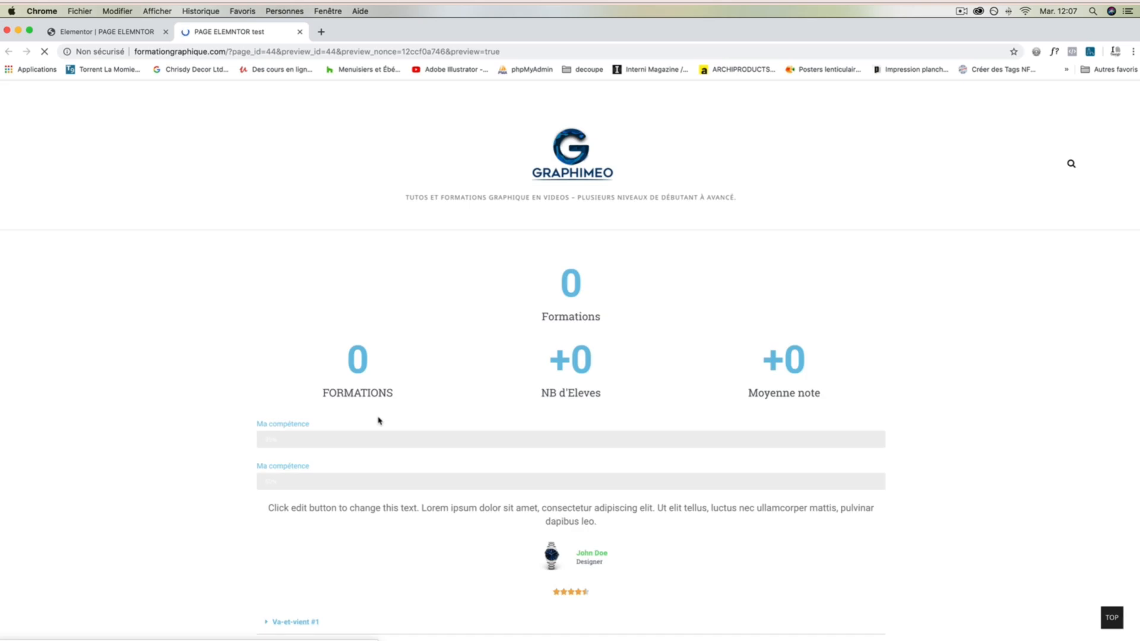
{"action": "scroll", "coordinate": [378, 420], "scroll_direction": "down", "scroll_amount": 5}
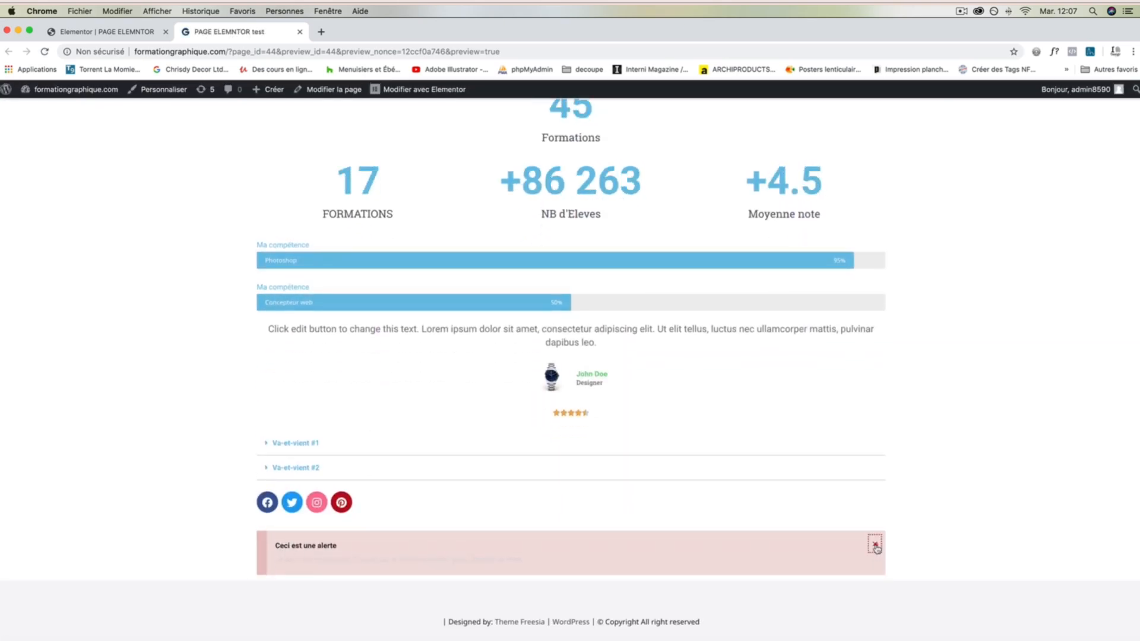
{"action": "left_click", "coordinate": [876, 549]}
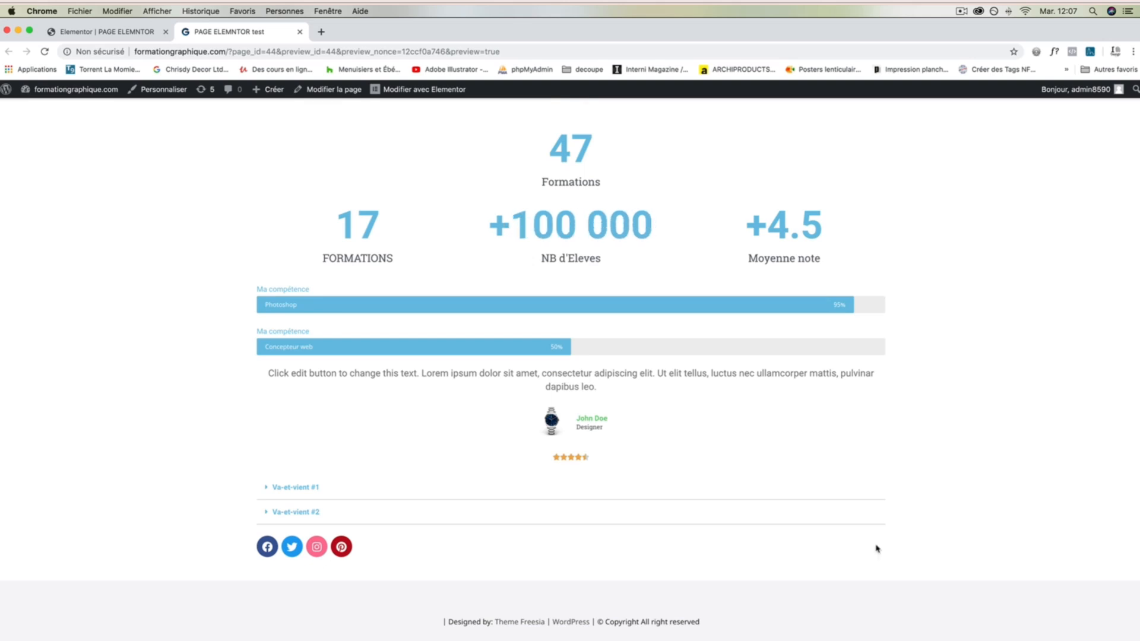
{"action": "key", "text": "super+r"}
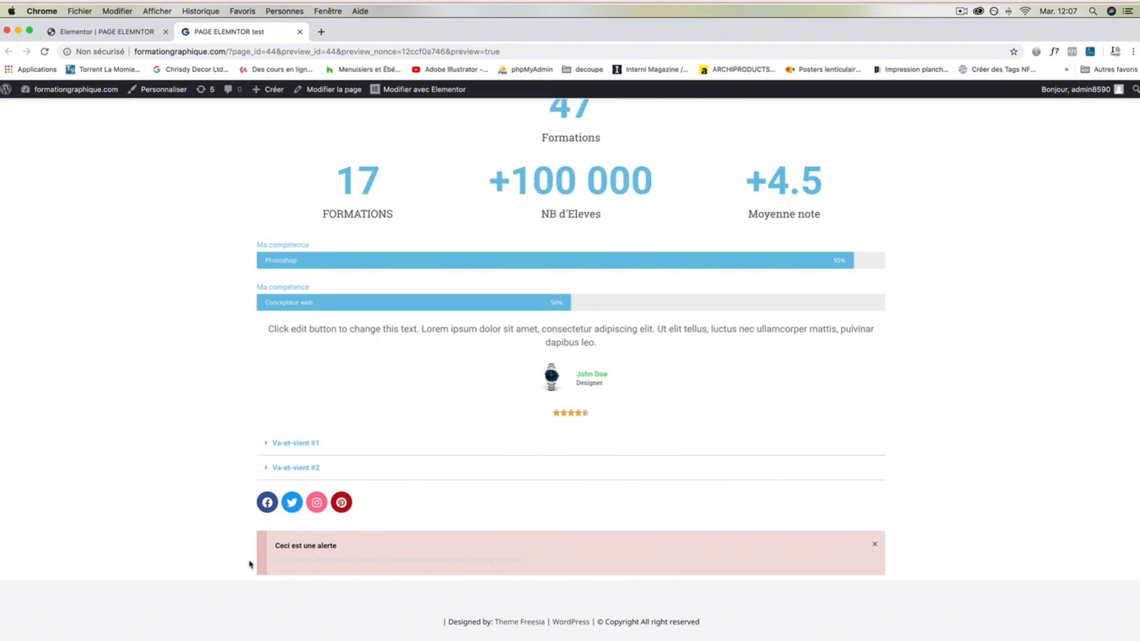
{"action": "left_click", "coordinate": [875, 544]}
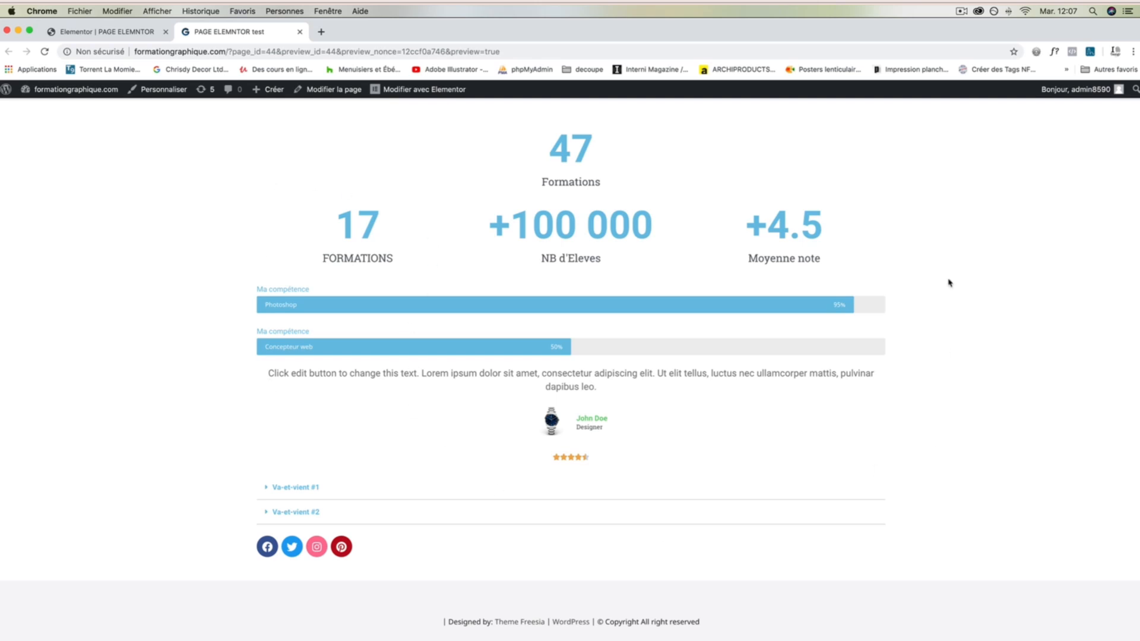
{"action": "left_click", "coordinate": [130, 28]}
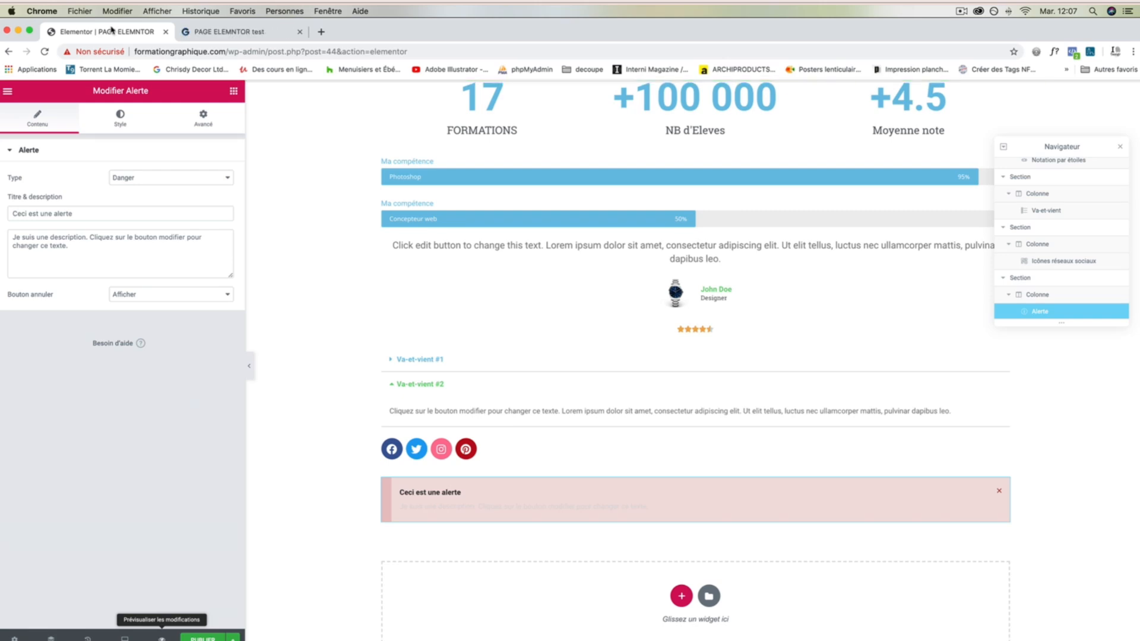
Step: Try a SoundCloud widget in a new section below the alert and delete that section
{"action": "left_click", "coordinate": [233, 90]}
{"action": "scroll", "coordinate": [181, 475], "scroll_direction": "down", "scroll_amount": 5}
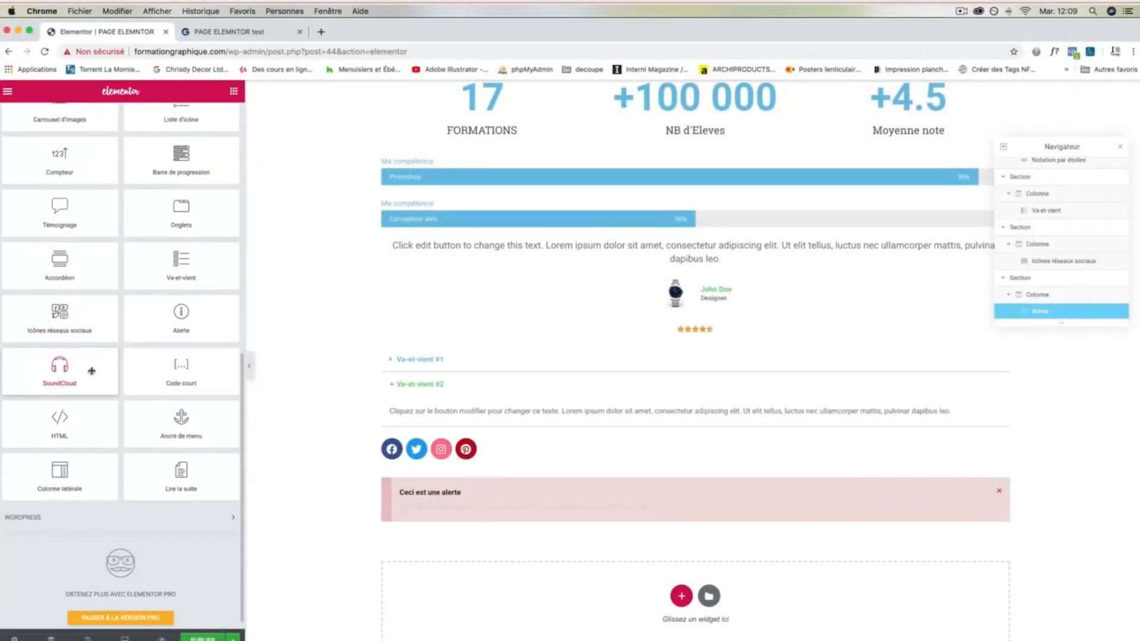
{"action": "left_click_drag", "start_coordinate": [69, 368], "coordinate": [650, 585]}
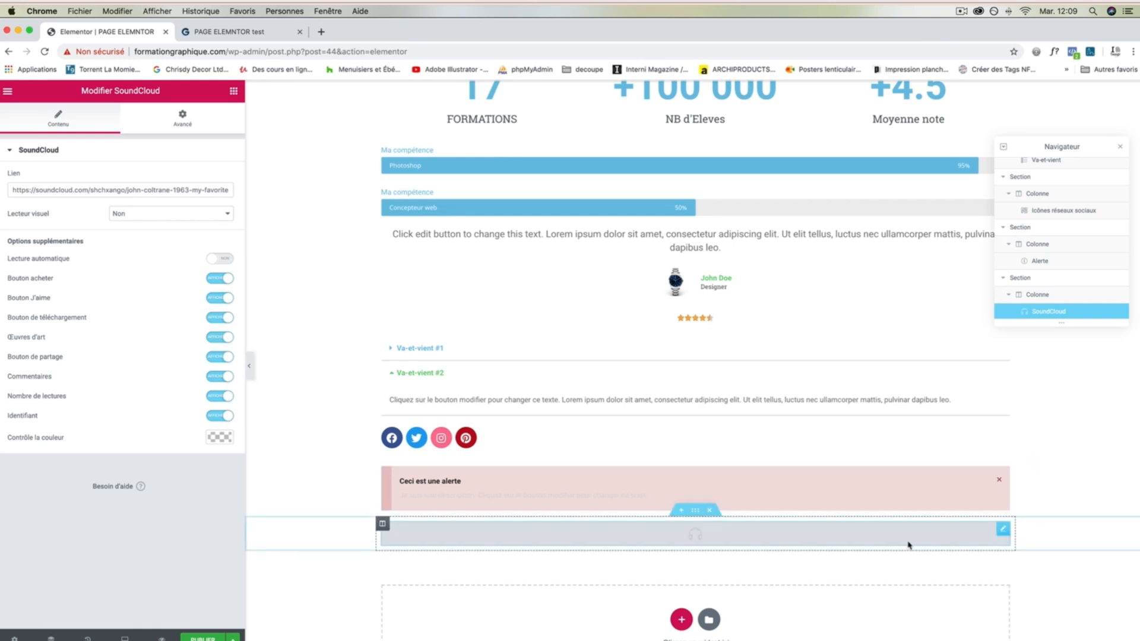
{"action": "left_click", "coordinate": [709, 512]}
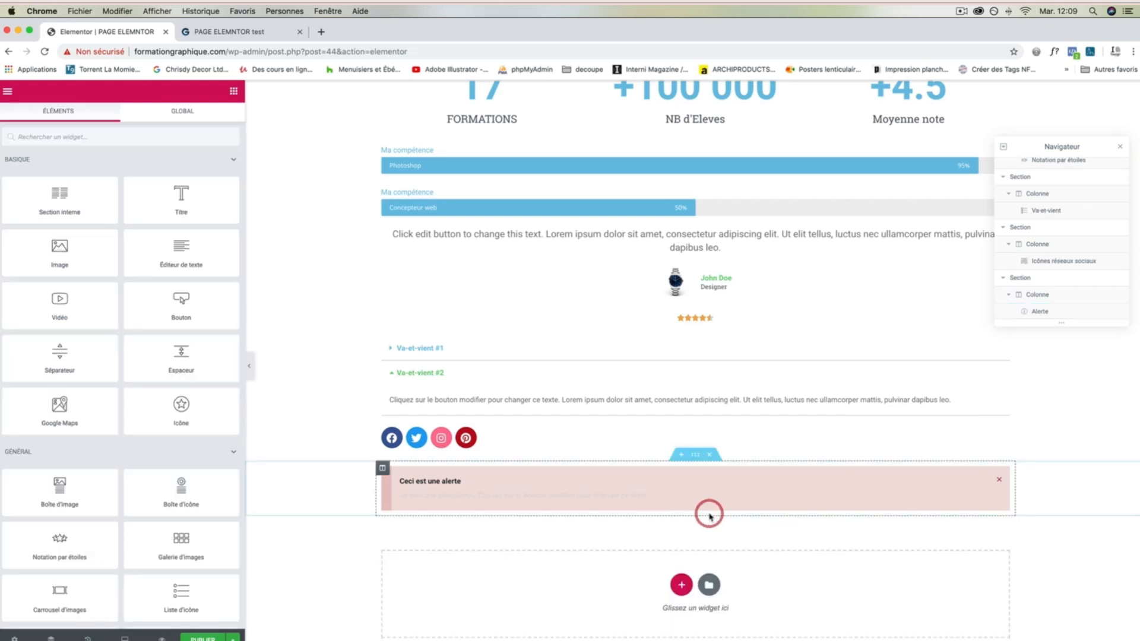
Step: Place the SoundCloud widget under the alert once more and remove its section again
{"action": "scroll", "coordinate": [156, 409], "scroll_direction": "down", "scroll_amount": 5}
{"action": "scroll", "coordinate": [156, 408], "scroll_direction": "down", "scroll_amount": 5}
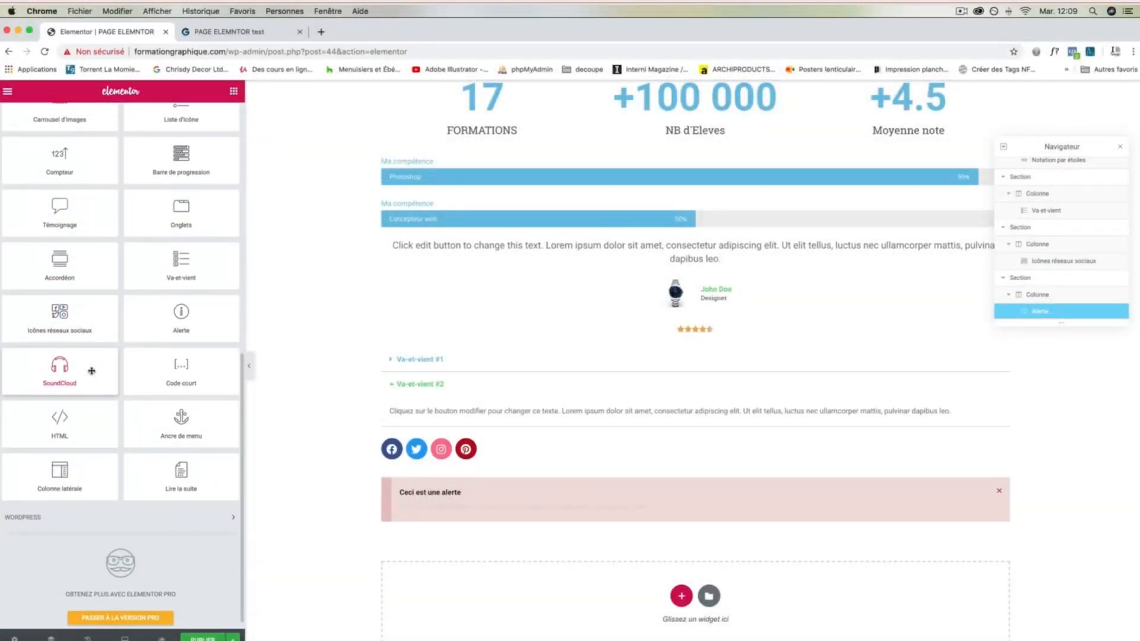
{"action": "left_click_drag", "start_coordinate": [70, 368], "coordinate": [651, 579]}
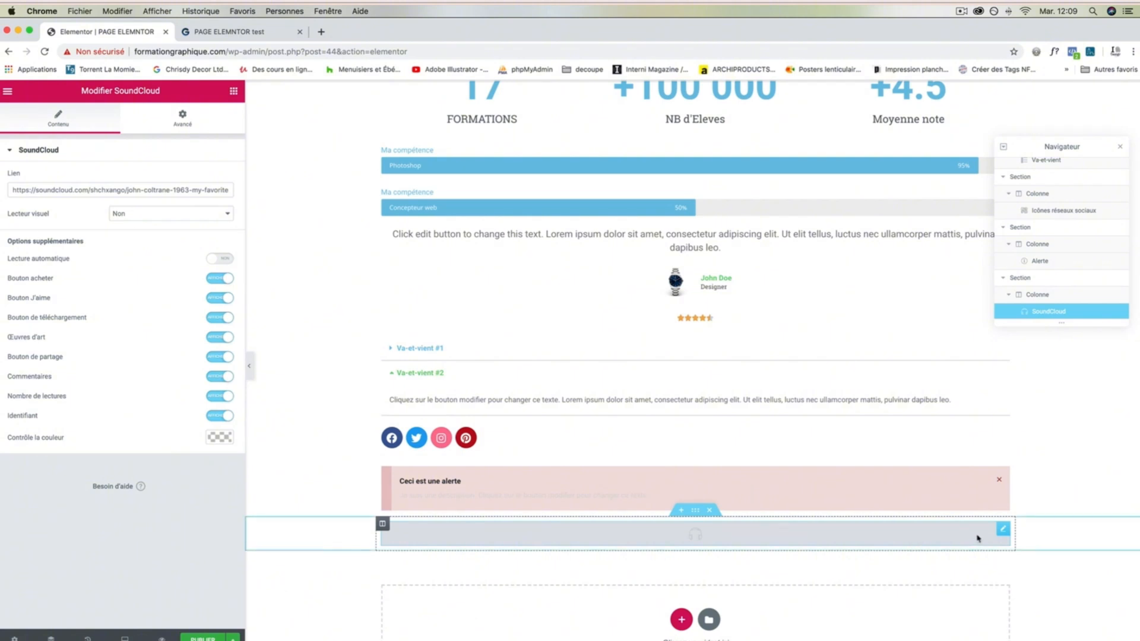
{"action": "left_click", "coordinate": [710, 510]}
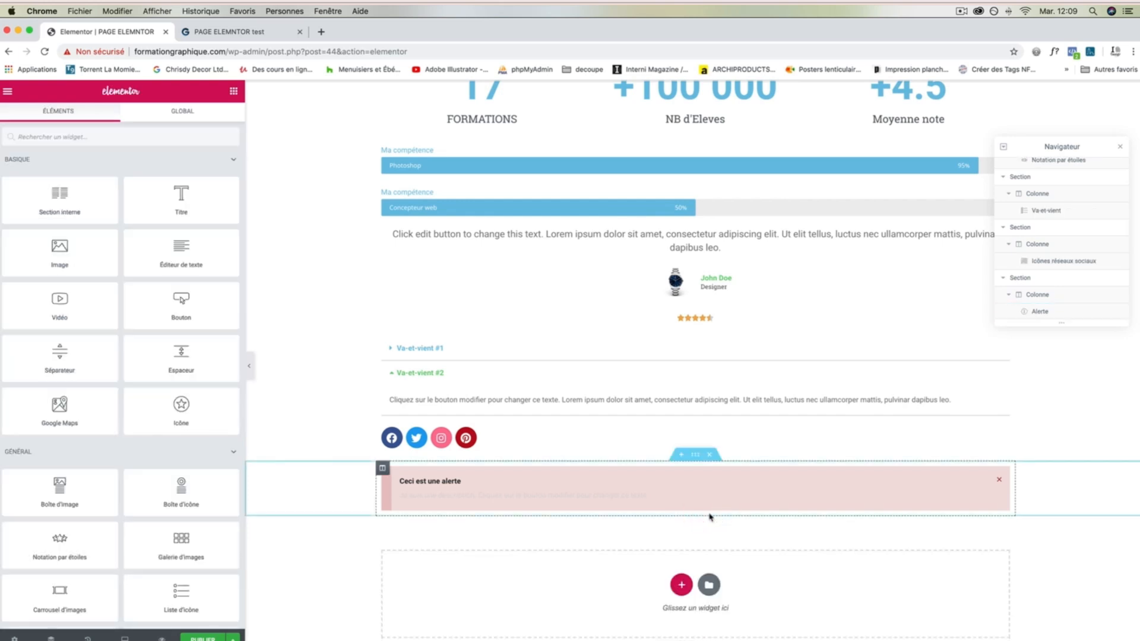
Step: Add a Code court widget in a new section below the alert and put the cursor in its shortcode field
{"action": "scroll", "coordinate": [156, 408], "scroll_direction": "down", "scroll_amount": 1}
{"action": "scroll", "coordinate": [156, 408], "scroll_direction": "down", "scroll_amount": 8}
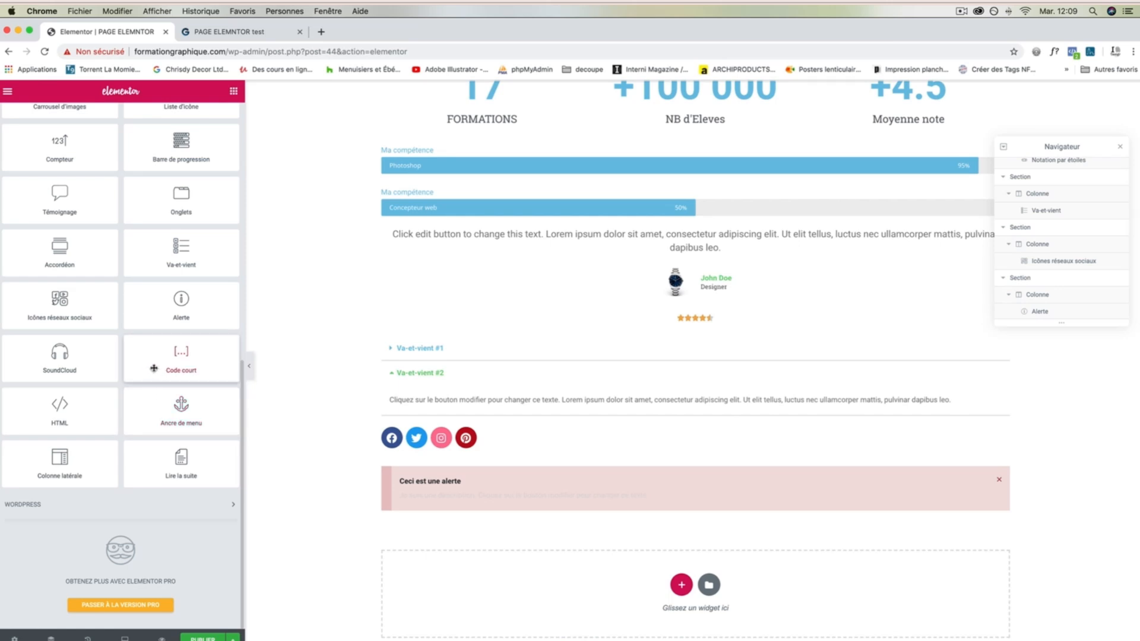
{"action": "left_click_drag", "start_coordinate": [154, 360], "coordinate": [552, 534]}
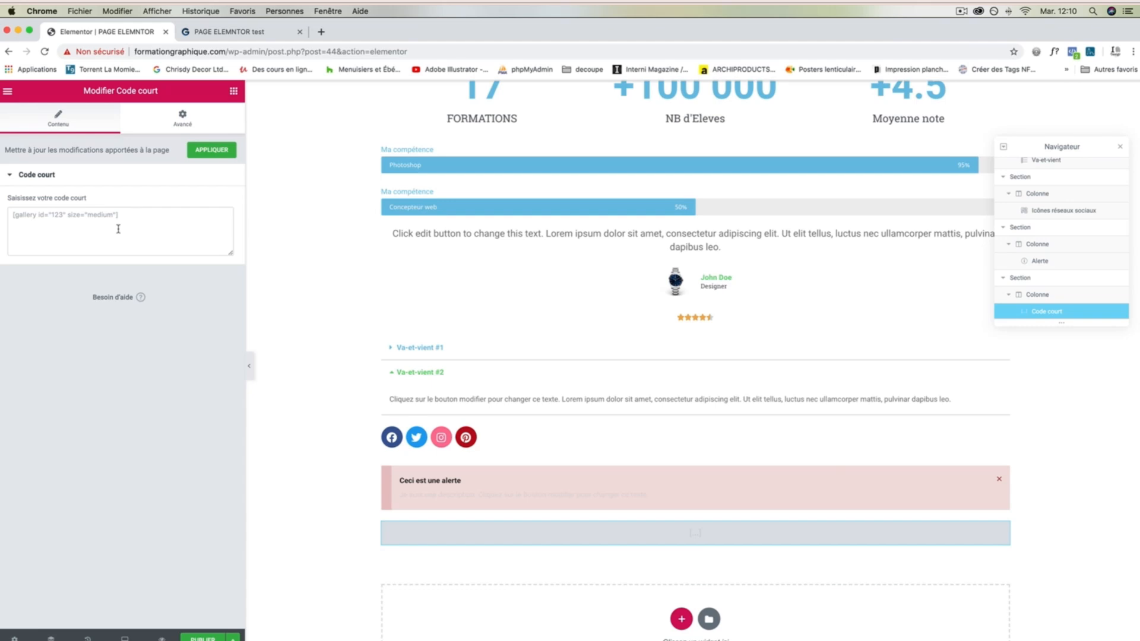
{"action": "left_click_drag", "start_coordinate": [131, 217], "coordinate": [11, 208]}
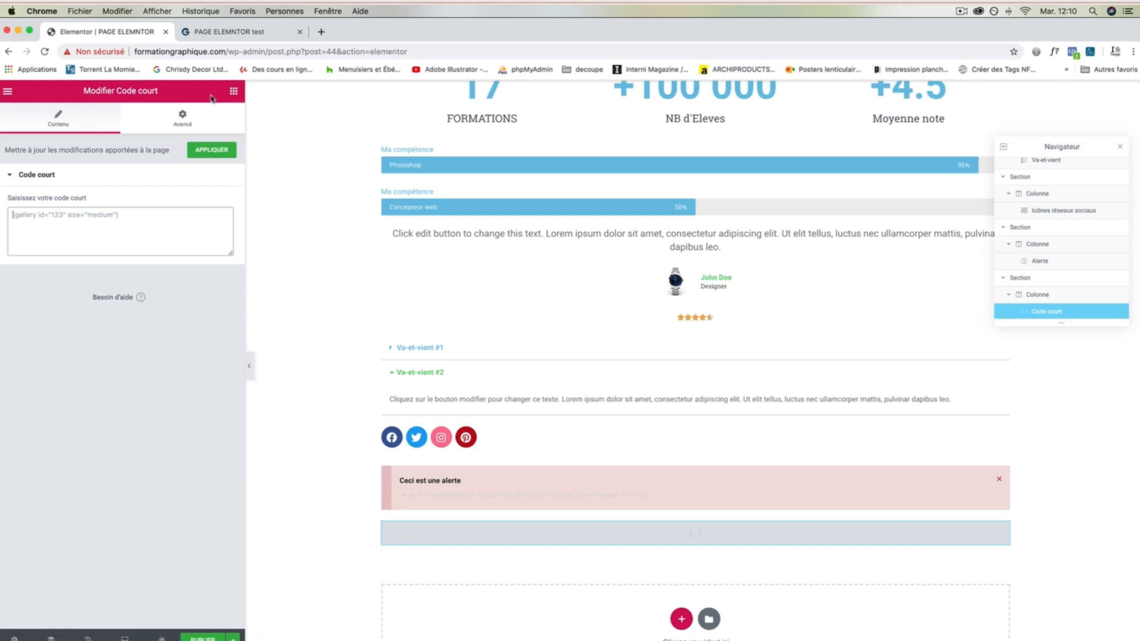
Step: Add an HTML widget in a new section below the Code court widget
{"action": "left_click", "coordinate": [233, 91]}
{"action": "scroll", "coordinate": [140, 424], "scroll_direction": "down", "scroll_amount": 10}
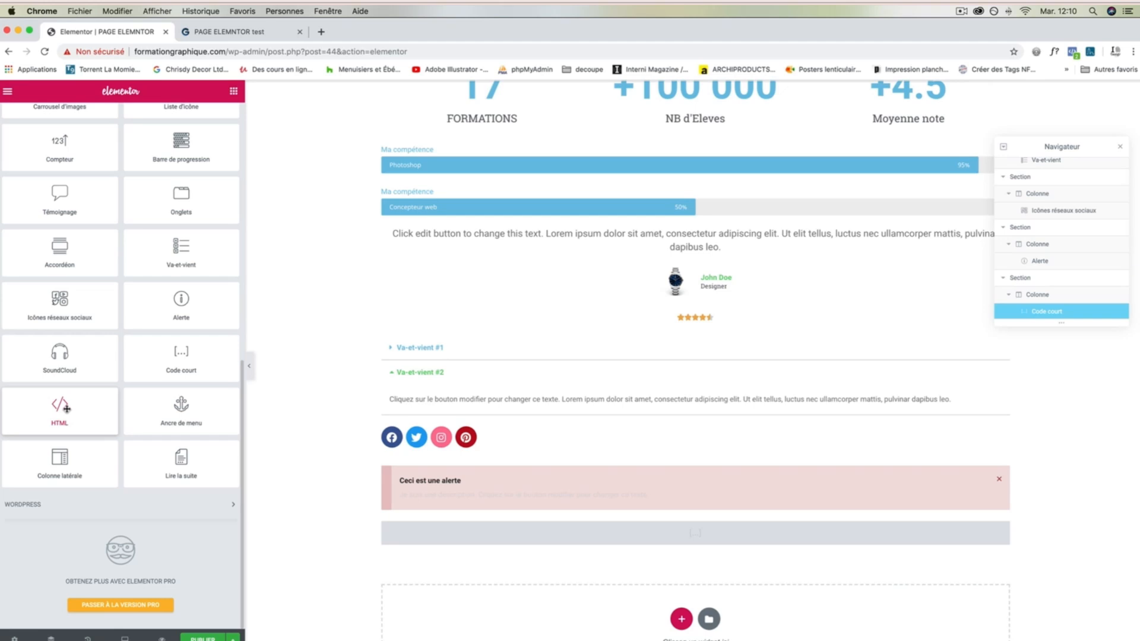
{"action": "left_click_drag", "start_coordinate": [67, 408], "coordinate": [709, 603]}
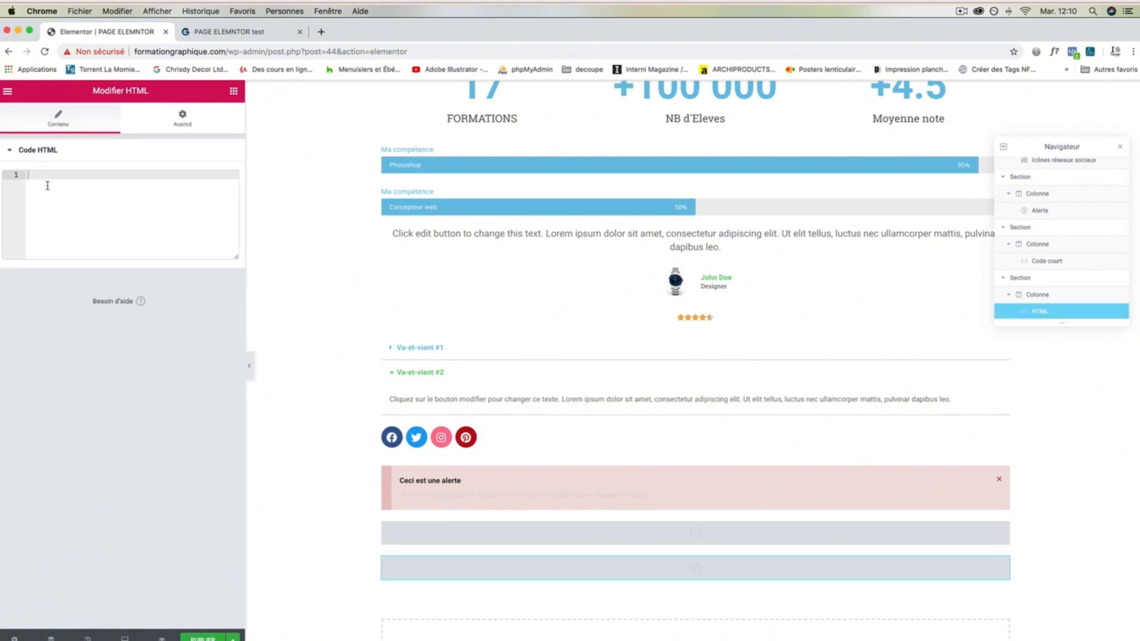
Step: Add an Ancre de menu widget in a new section below the HTML widget and activate its anchor ID field
{"action": "left_click", "coordinate": [233, 90]}
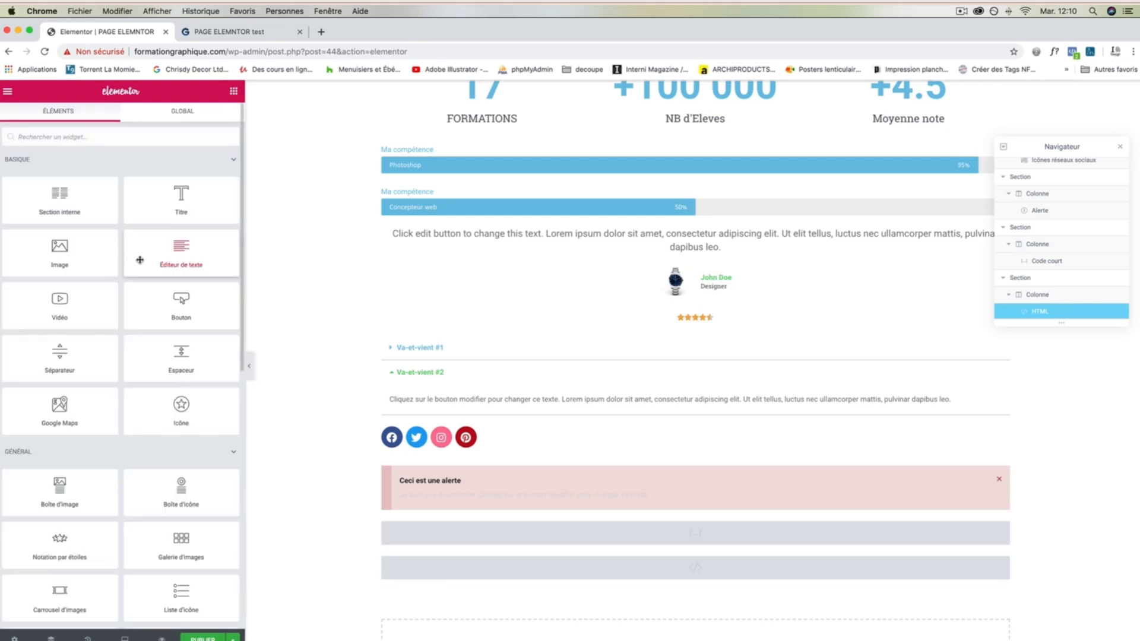
{"action": "scroll", "coordinate": [140, 259], "scroll_direction": "down", "scroll_amount": 10}
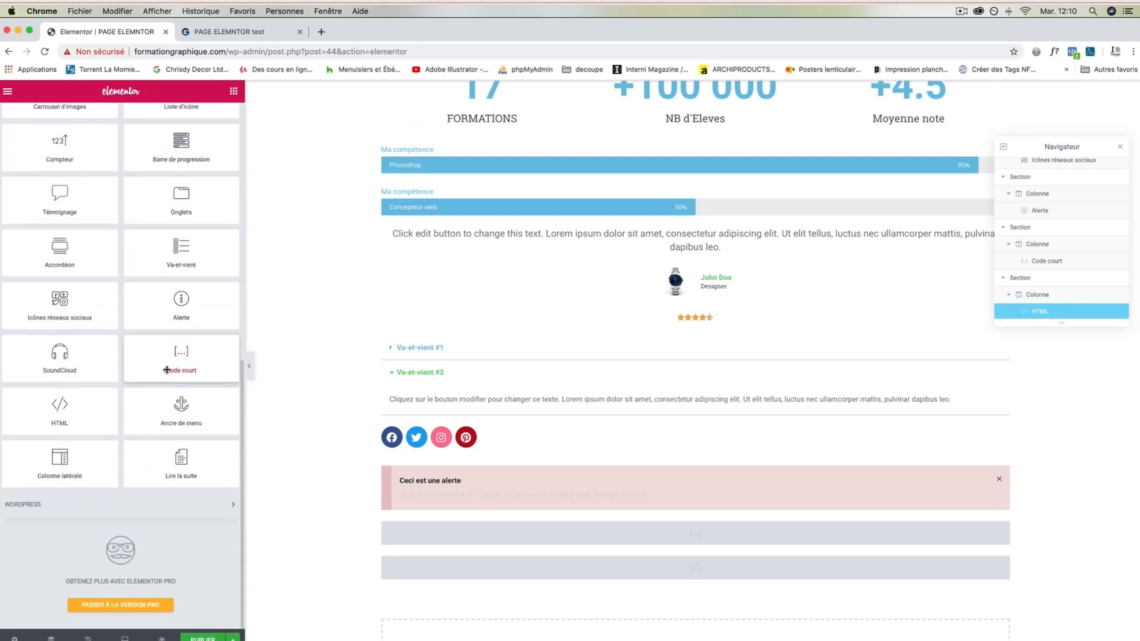
{"action": "left_click_drag", "start_coordinate": [207, 410], "coordinate": [626, 618]}
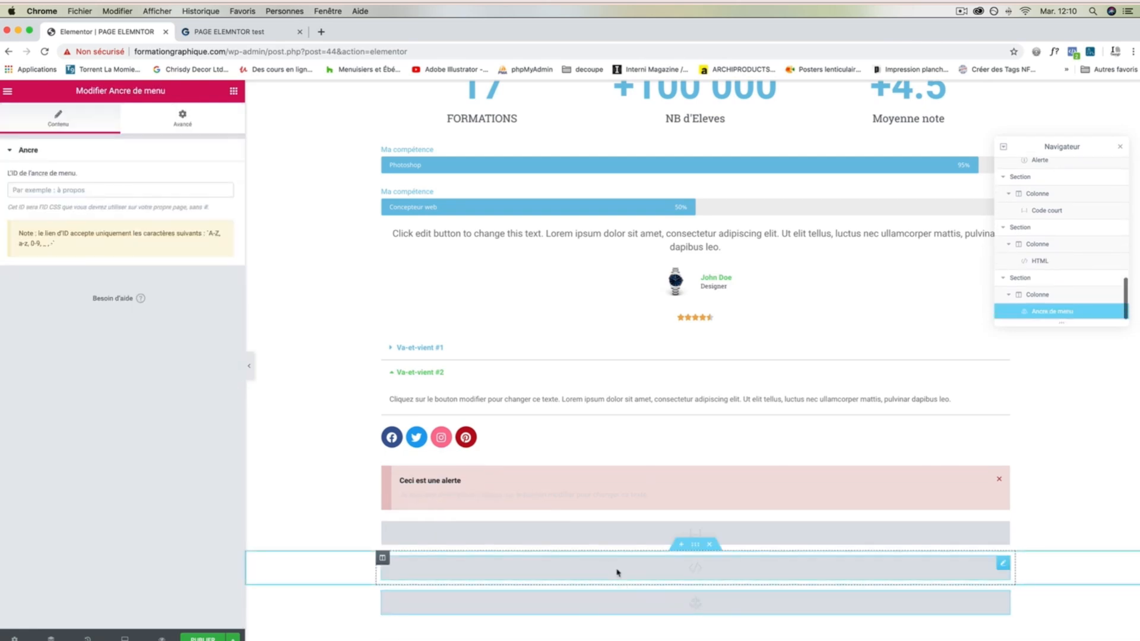
{"action": "left_click", "coordinate": [86, 188]}
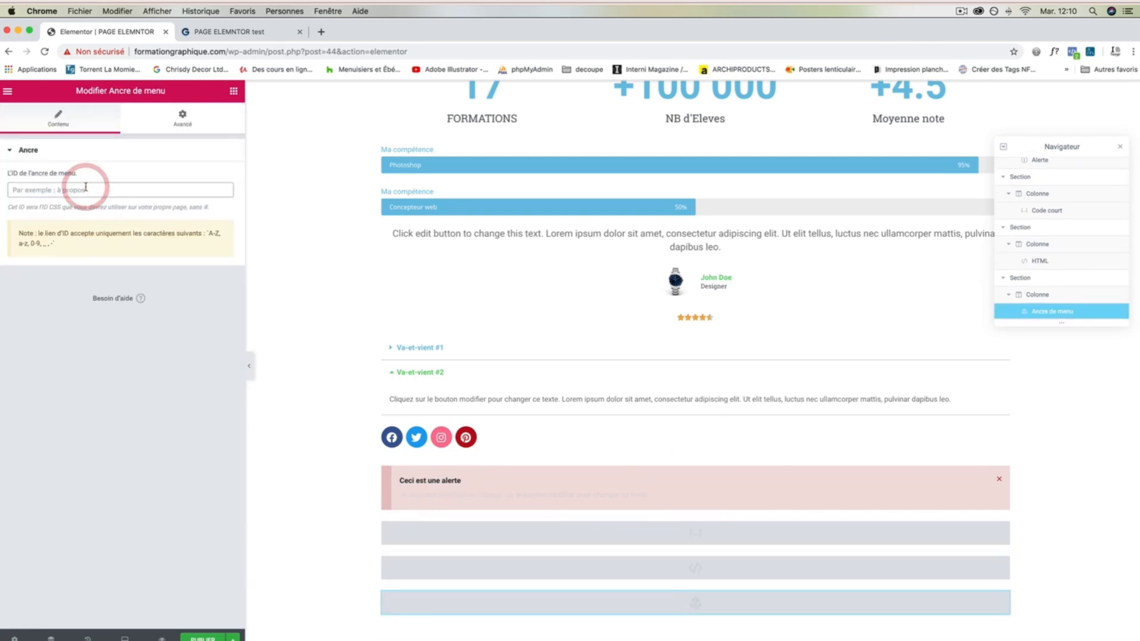
Step: Open the formation-graphique.com website in a new browser tab
{"action": "scroll", "coordinate": [456, 196], "scroll_direction": "up", "scroll_amount": 5}
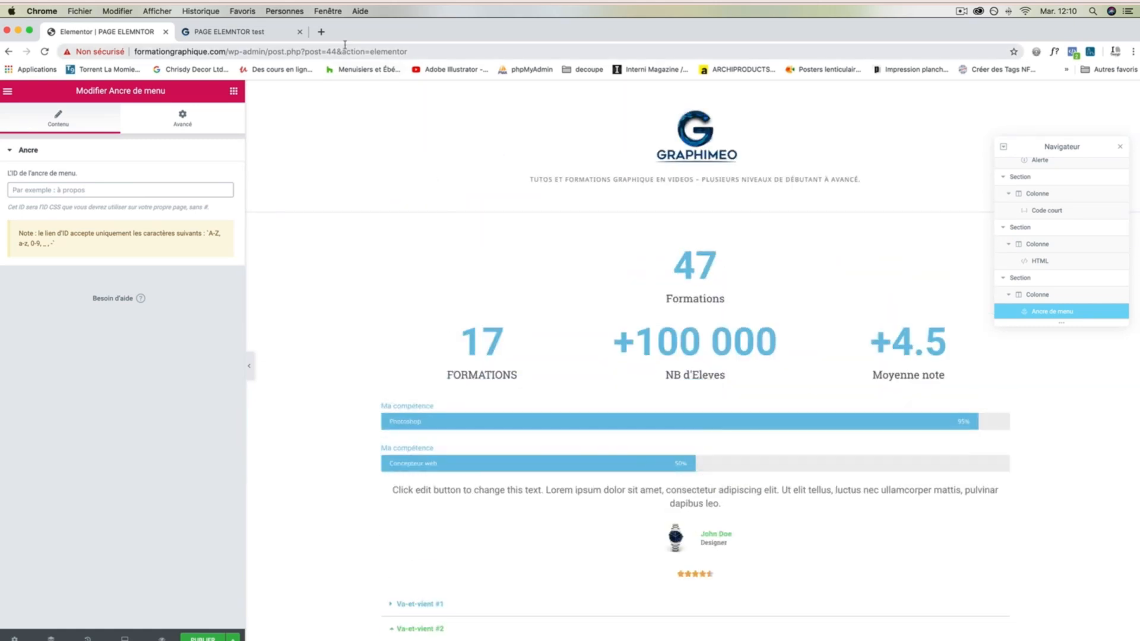
{"action": "left_click", "coordinate": [321, 32]}
{"action": "type", "text": "formatin"}
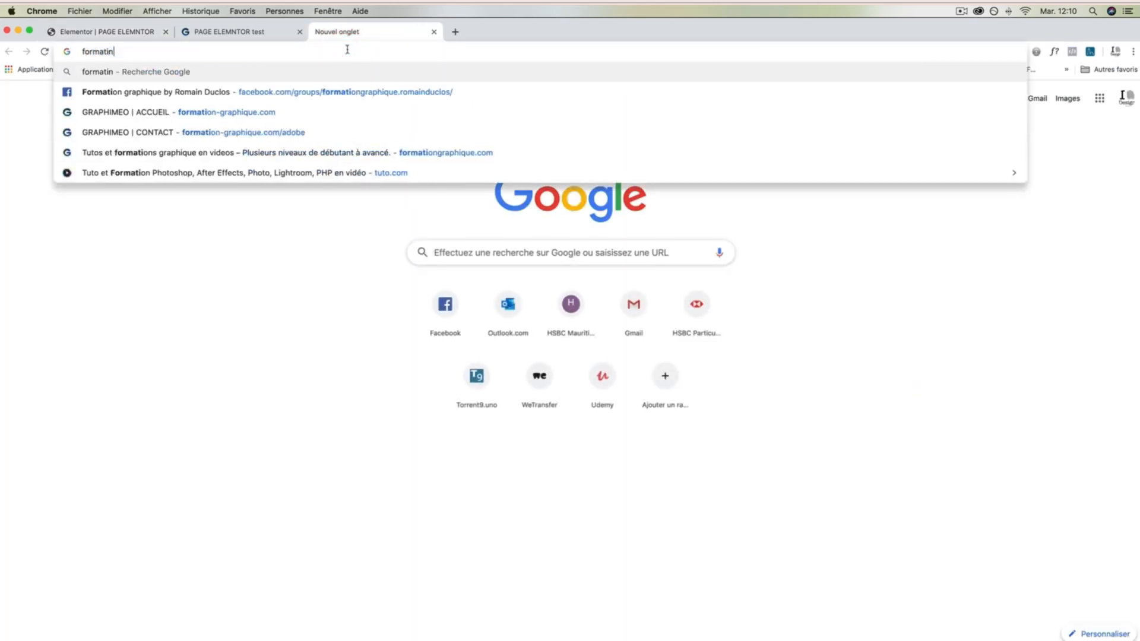
{"action": "key", "text": "Return"}
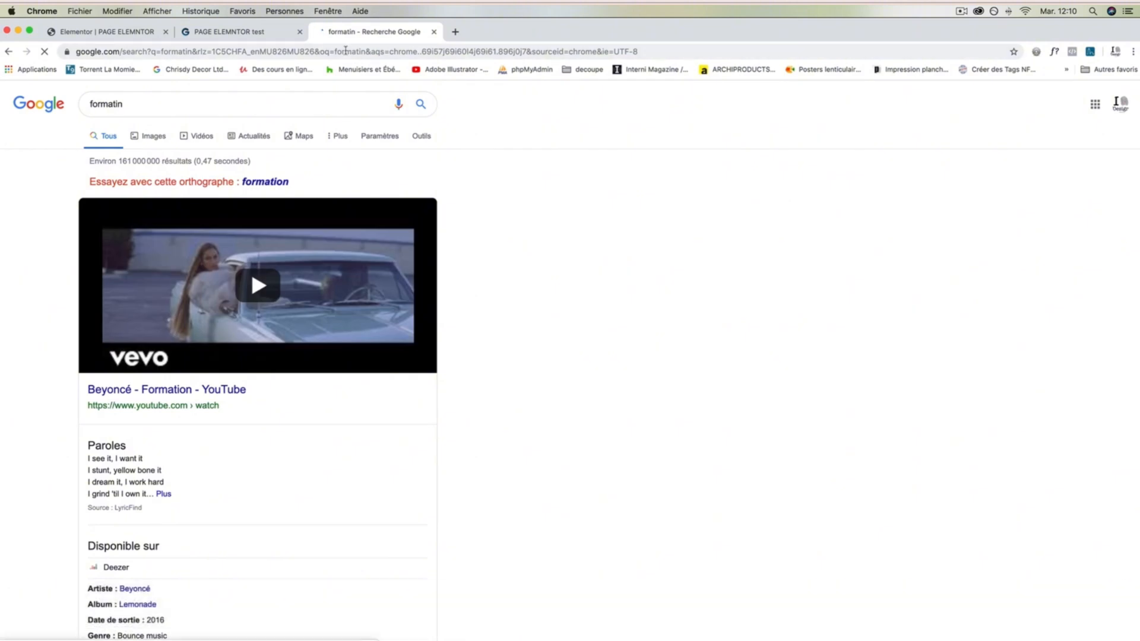
{"action": "left_click", "coordinate": [347, 51]}
{"action": "type", "text": "formation-graphique.com"}
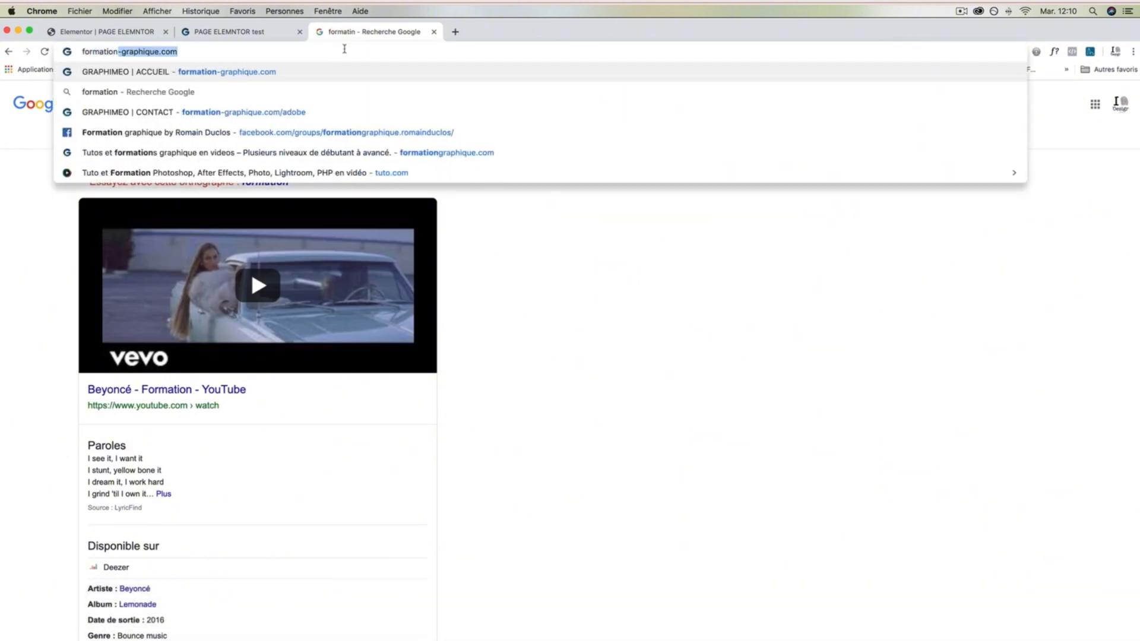
{"action": "key", "text": "Return"}
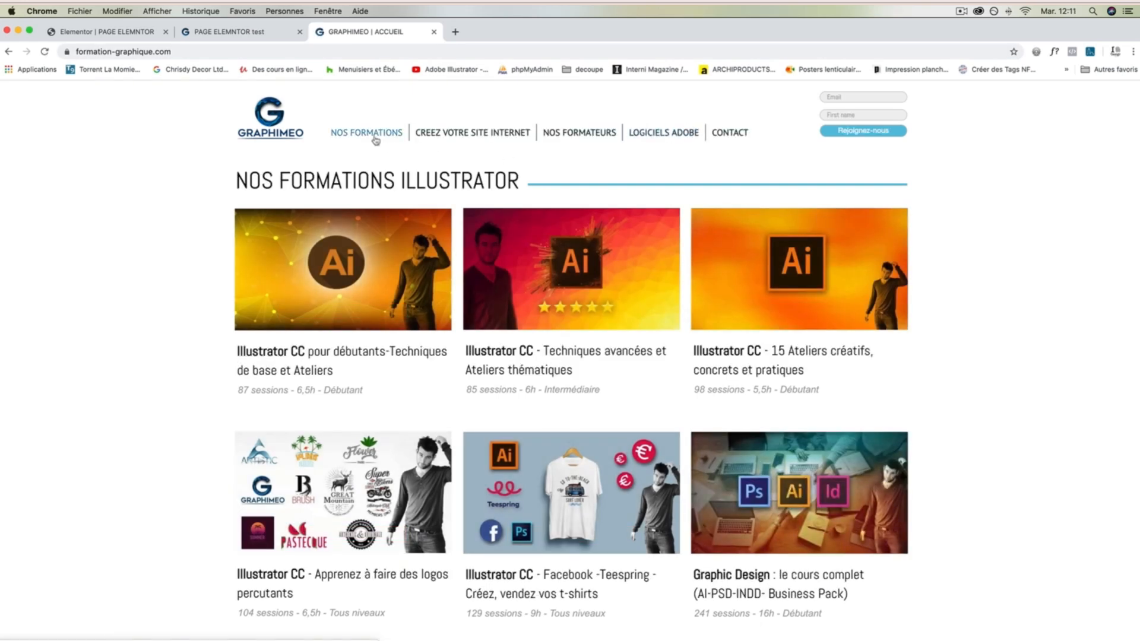
Step: Try the anchor links in the NOS FORMATIONS submenu to jump to different course sections of the page
{"action": "mouse_move", "coordinate": [374, 135]}
{"action": "left_click", "coordinate": [371, 204]}
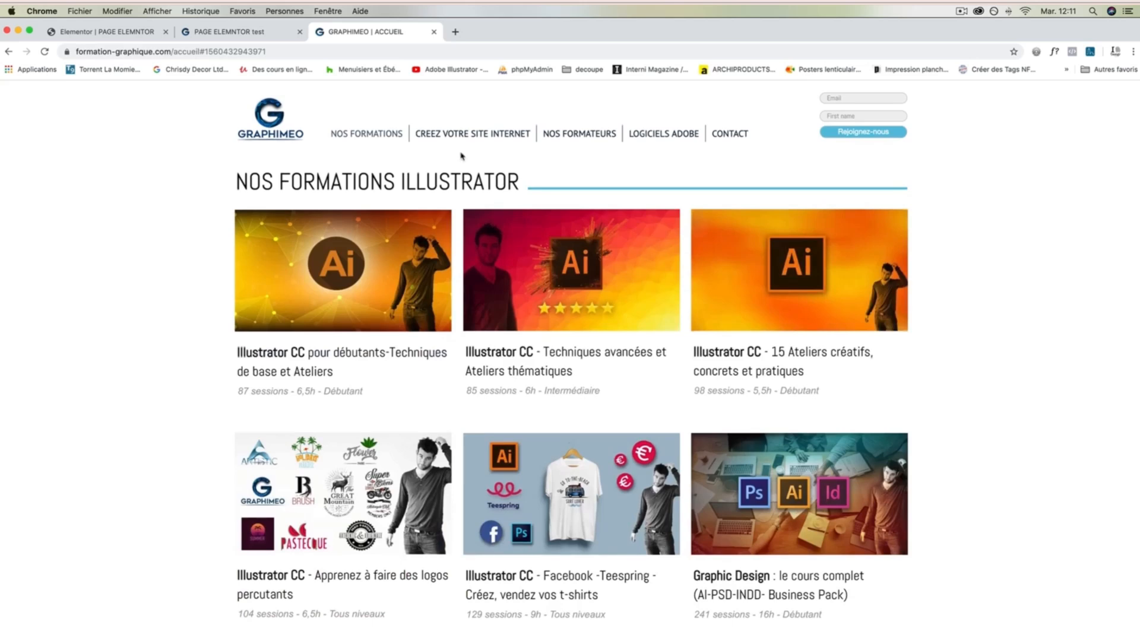
{"action": "mouse_move", "coordinate": [369, 132]}
{"action": "left_click", "coordinate": [373, 204]}
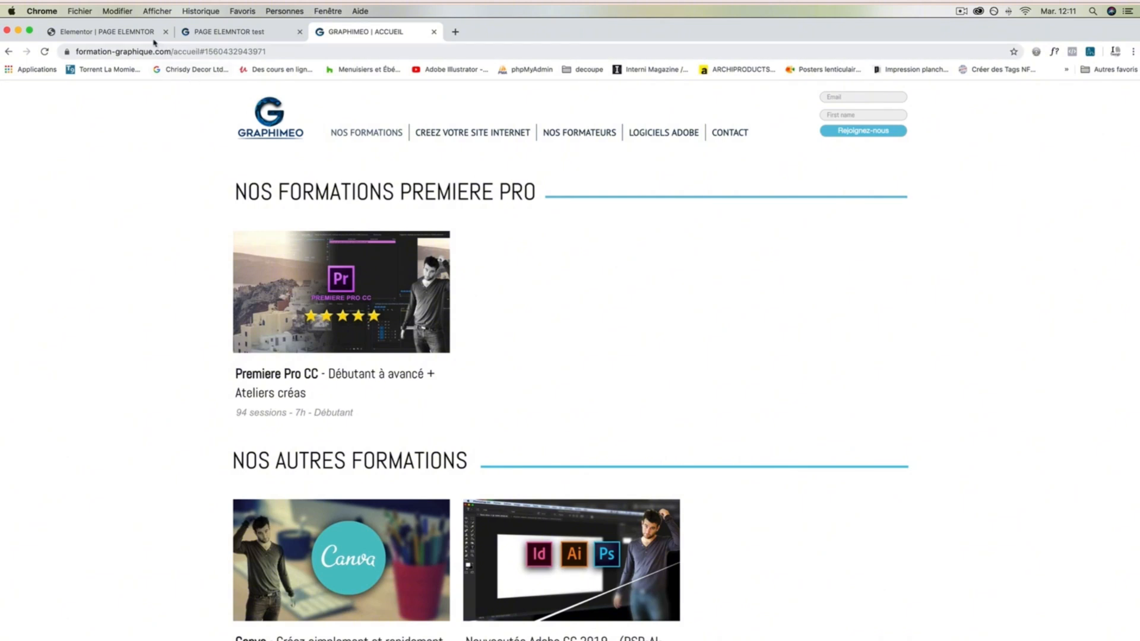
Step: Return to the Elementor editor and set the menu anchor widget's ID to PSD
{"action": "left_click", "coordinate": [102, 33]}
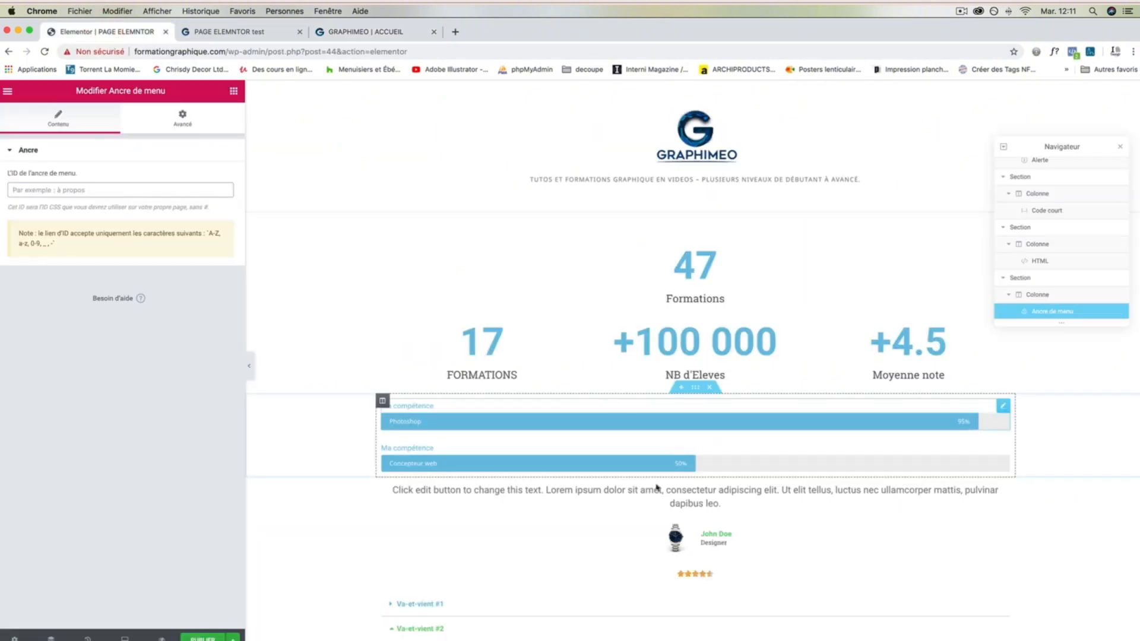
{"action": "scroll", "coordinate": [602, 473], "scroll_direction": "down", "scroll_amount": 7}
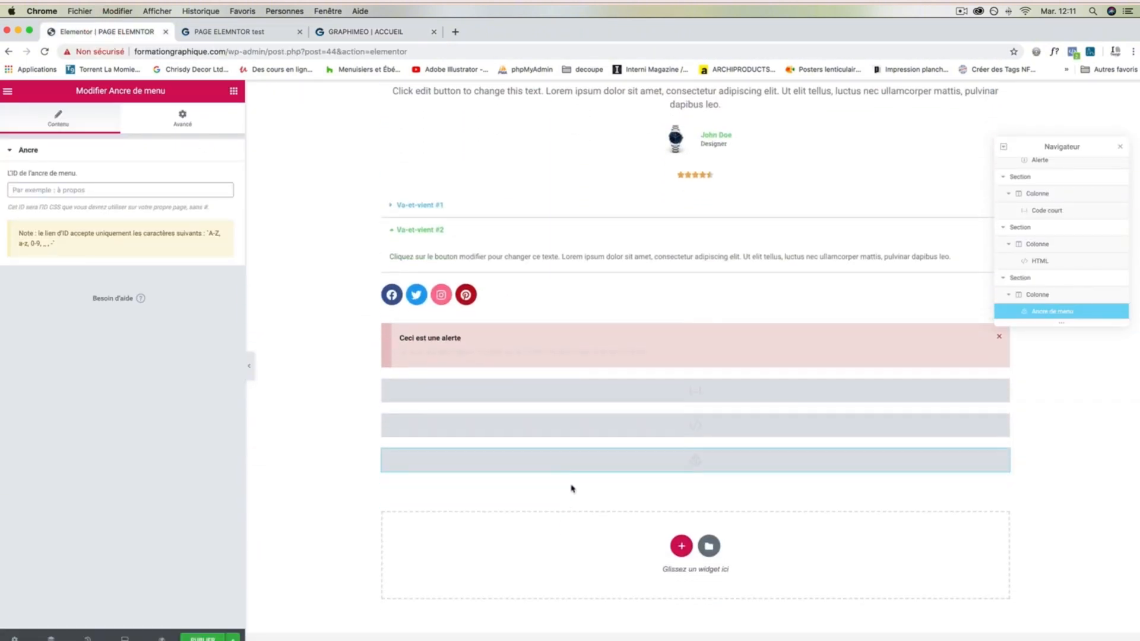
{"action": "left_click", "coordinate": [571, 449]}
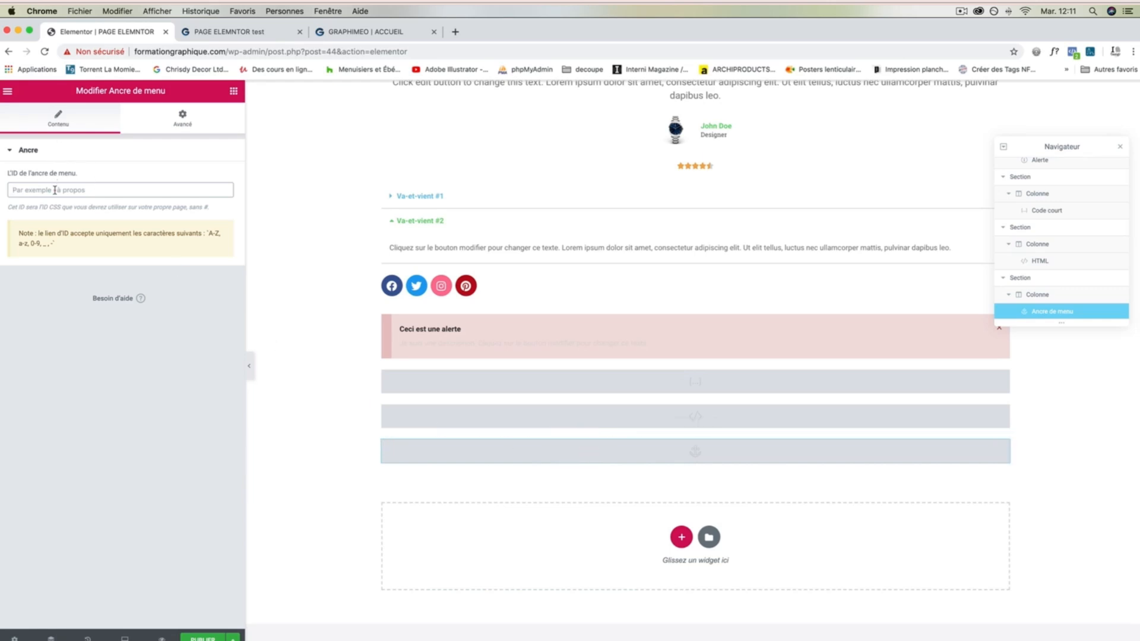
{"action": "left_click", "coordinate": [55, 190]}
{"action": "type", "text": "PSD"}
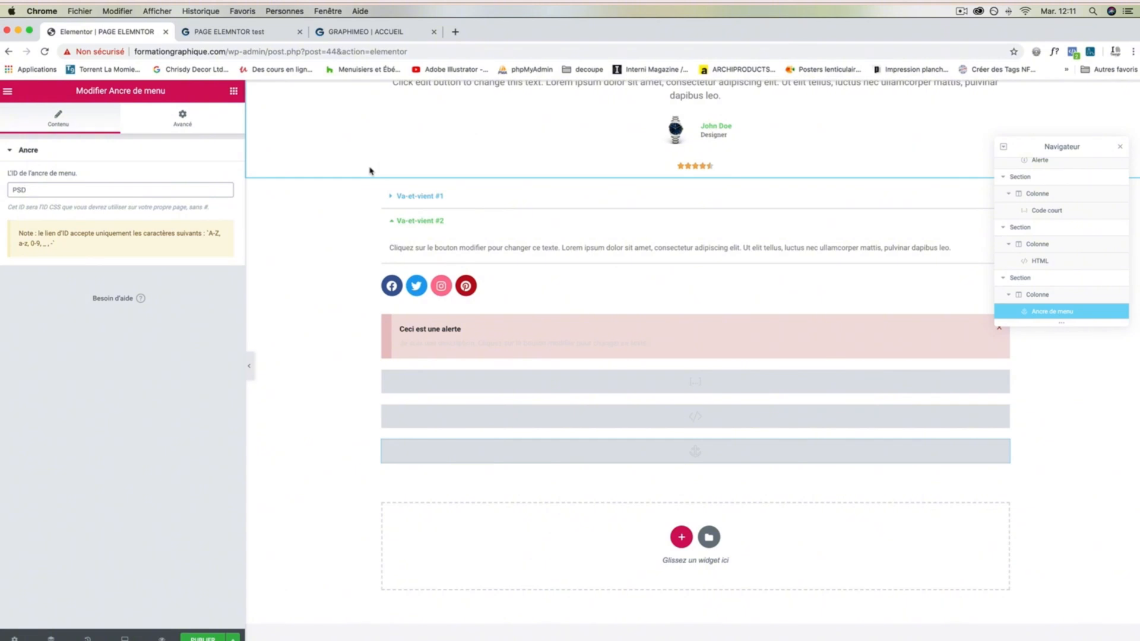
{"action": "scroll", "coordinate": [369, 171], "scroll_direction": "up", "scroll_amount": 7}
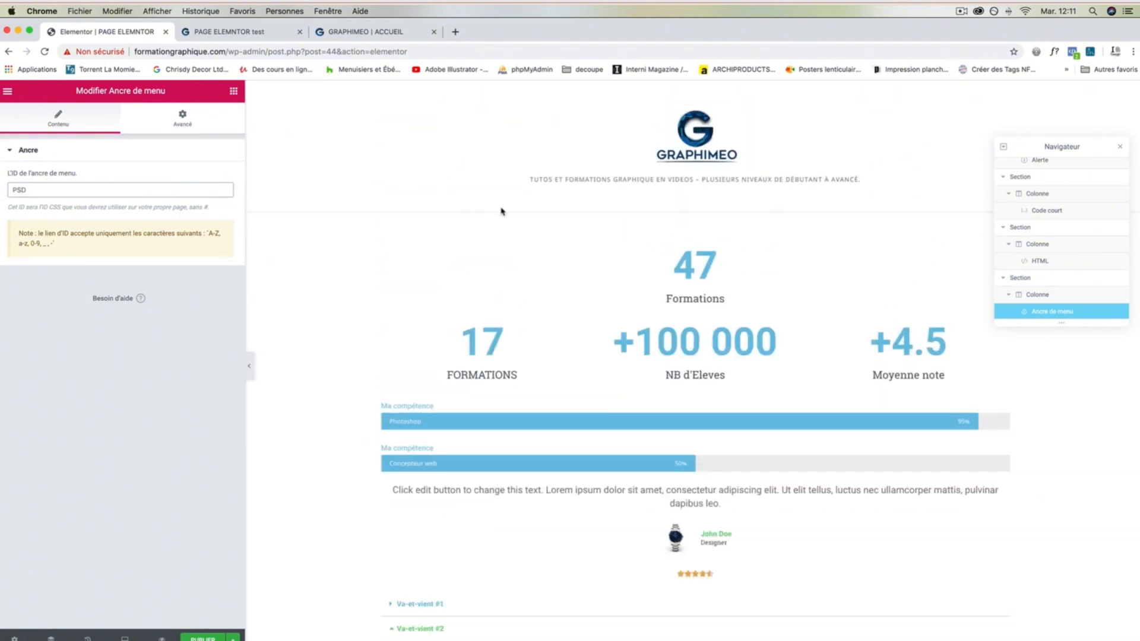
{"action": "scroll", "coordinate": [501, 211], "scroll_direction": "down", "scroll_amount": 8}
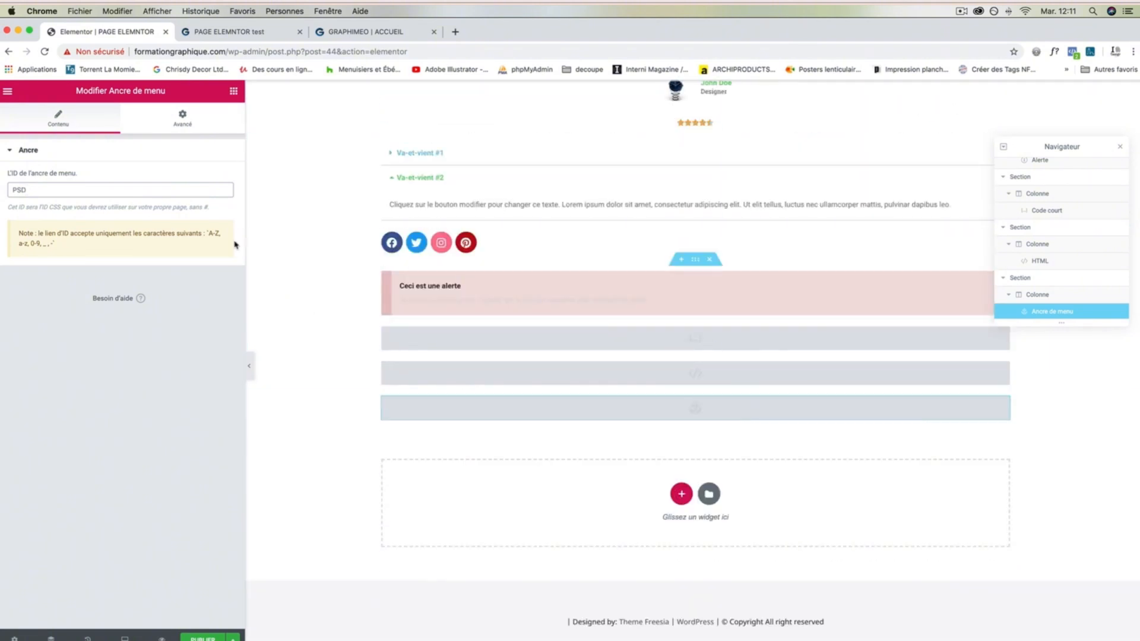
Step: Add a Colonne latérale widget in a new section below the menu anchor and view its available sidebars without choosing one
{"action": "left_click", "coordinate": [232, 91]}
{"action": "scroll", "coordinate": [158, 350], "scroll_direction": "down", "scroll_amount": 8}
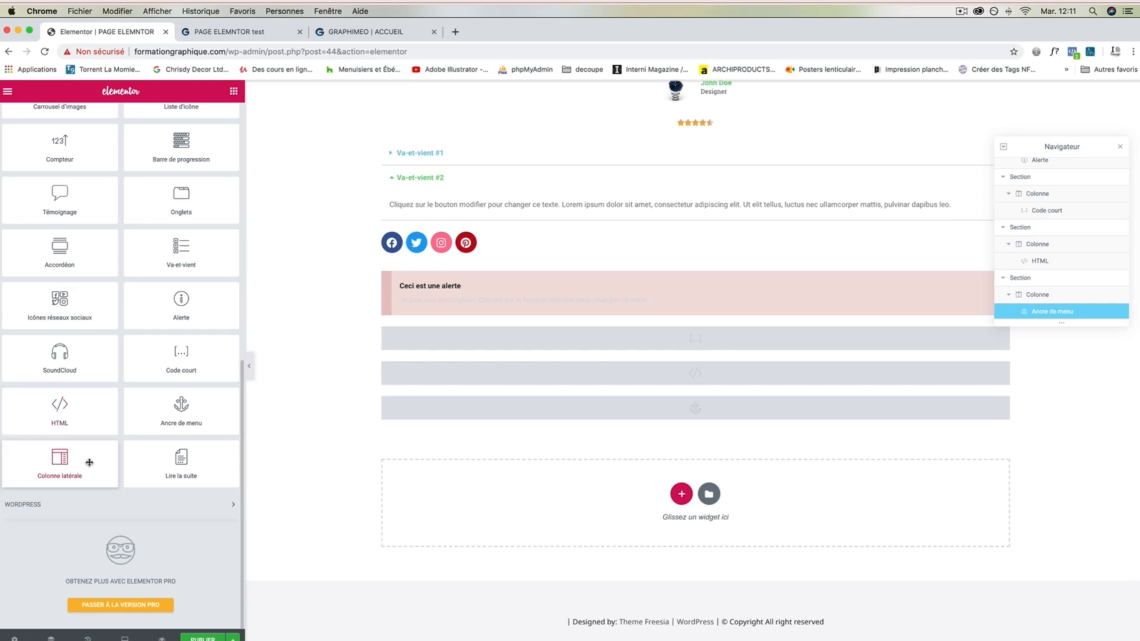
{"action": "left_click_drag", "start_coordinate": [90, 462], "coordinate": [557, 497]}
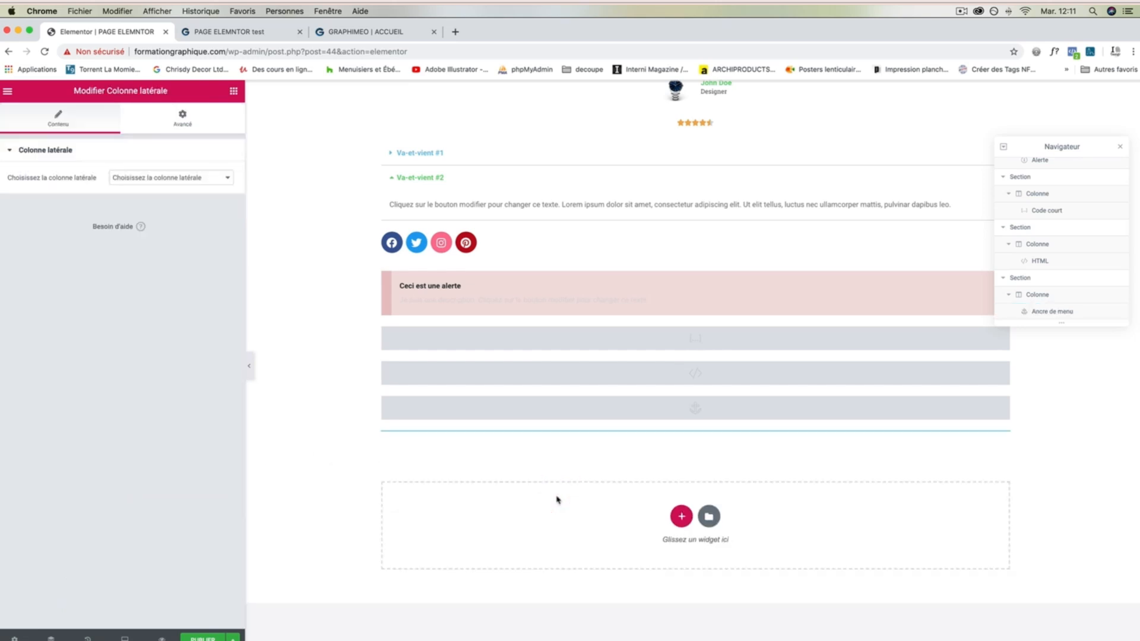
{"action": "left_click", "coordinate": [156, 178]}
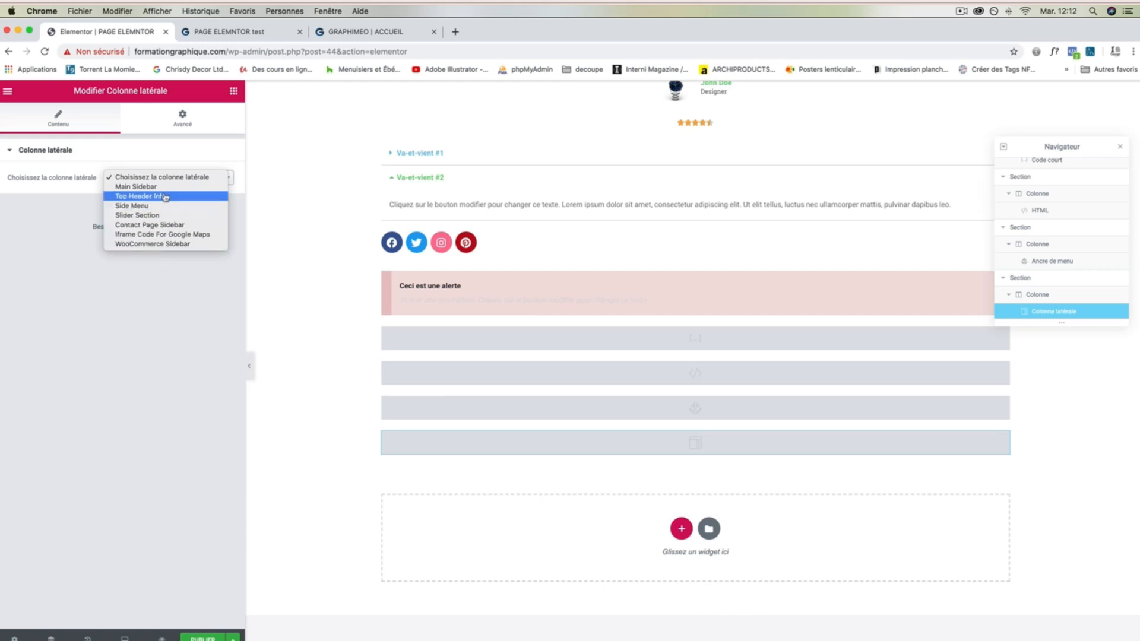
{"action": "left_click", "coordinate": [8, 92]}
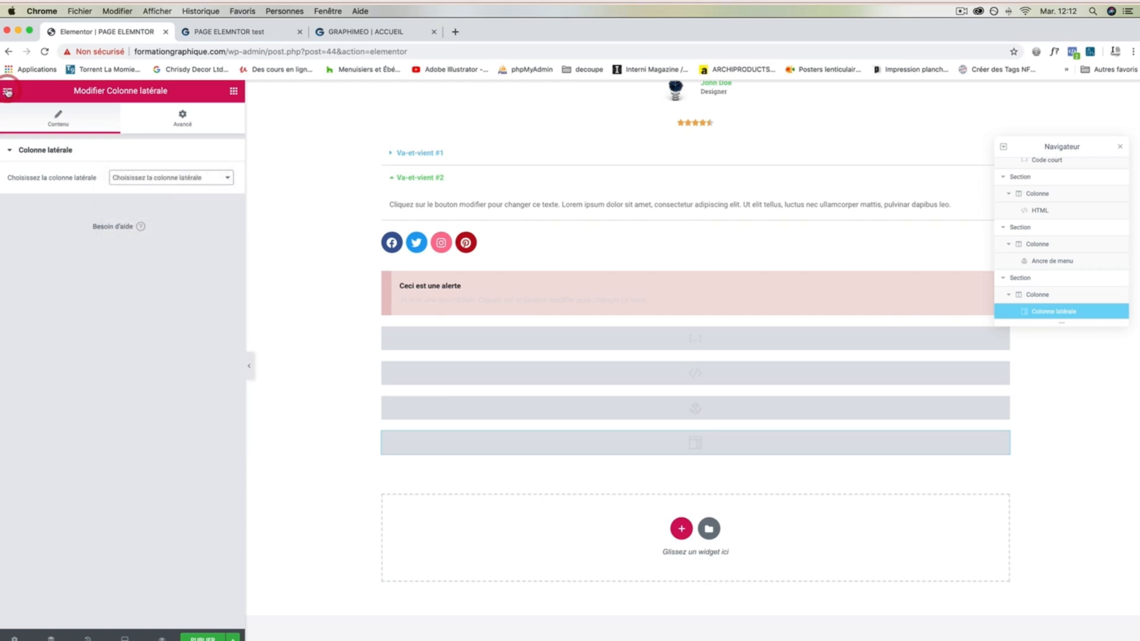
Step: Add a Lire la suite widget in a new section below the Colonne latérale widget
{"action": "left_click", "coordinate": [234, 91]}
{"action": "scroll", "coordinate": [150, 288], "scroll_direction": "down", "scroll_amount": 10}
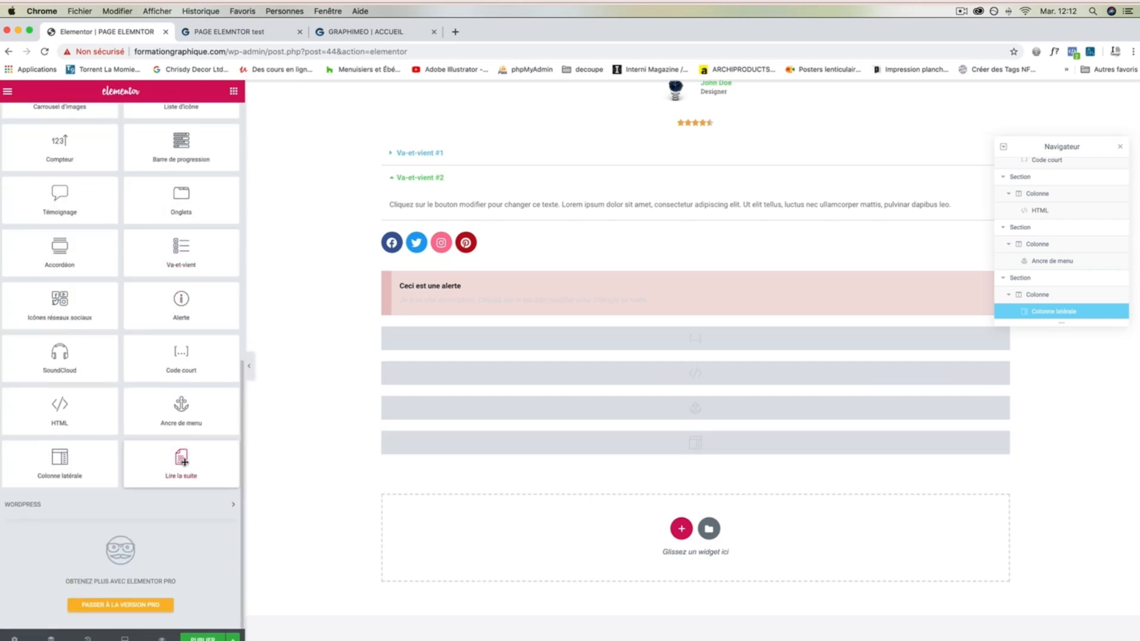
{"action": "left_click_drag", "start_coordinate": [184, 462], "coordinate": [583, 523]}
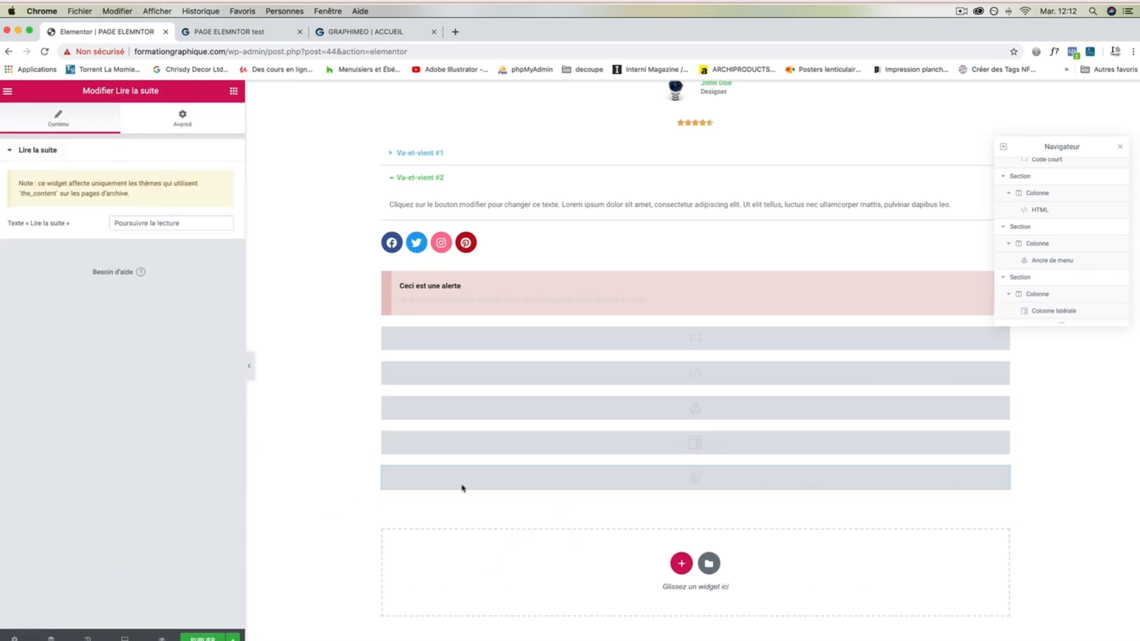
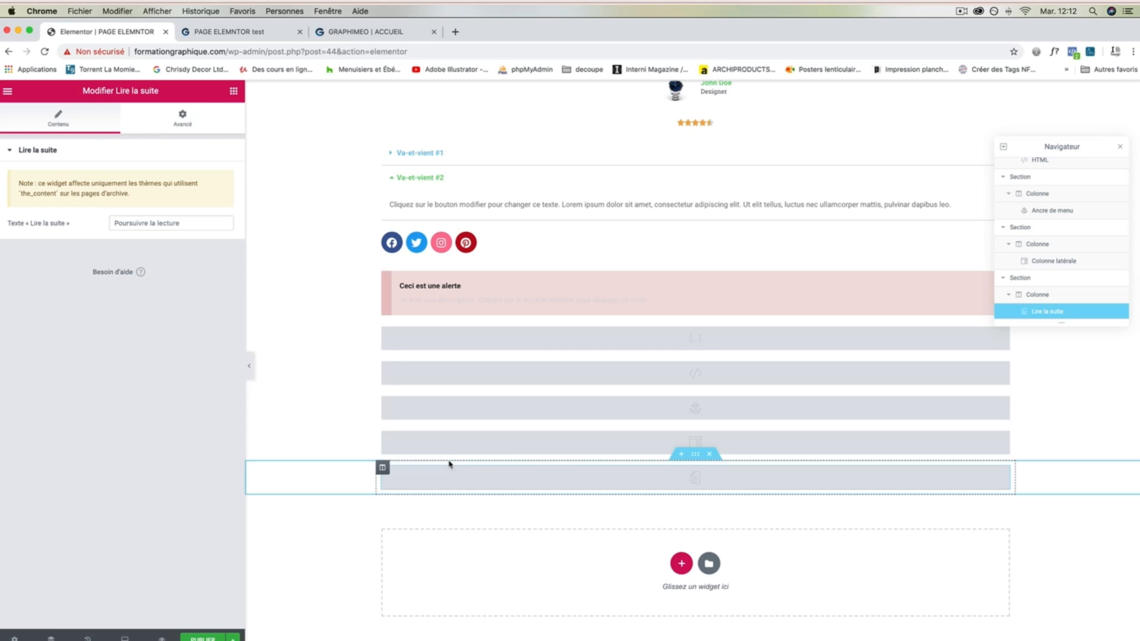
{"action": "left_click", "coordinate": [234, 93]}
{"action": "scroll", "coordinate": [130, 273], "scroll_direction": "down", "scroll_amount": 8}
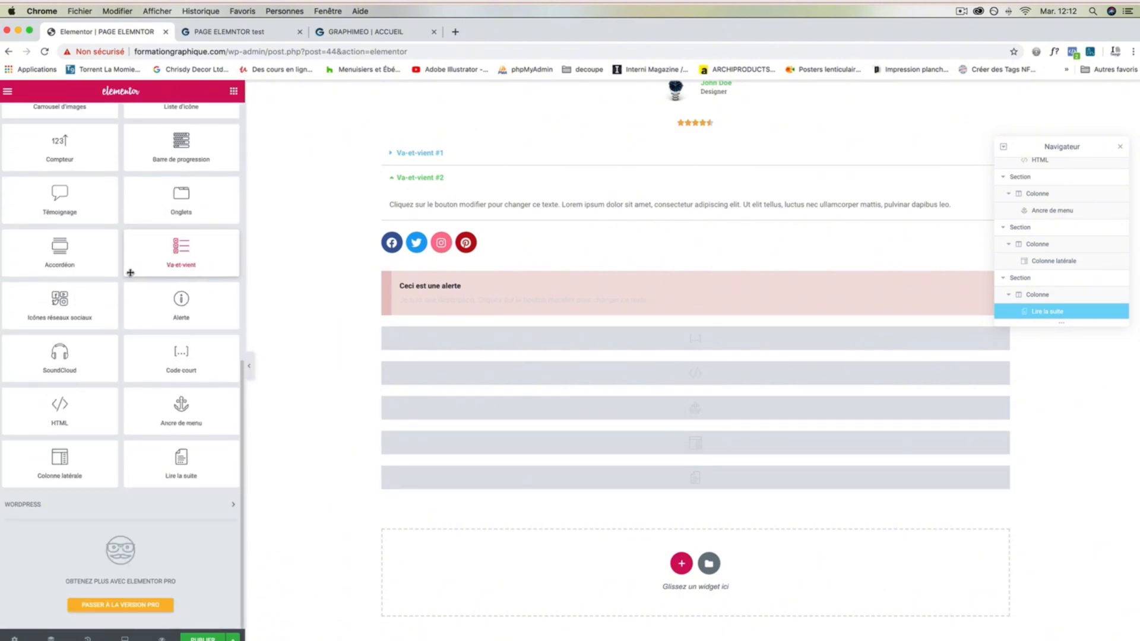
{"action": "scroll", "coordinate": [130, 273], "scroll_direction": "up", "scroll_amount": 10}
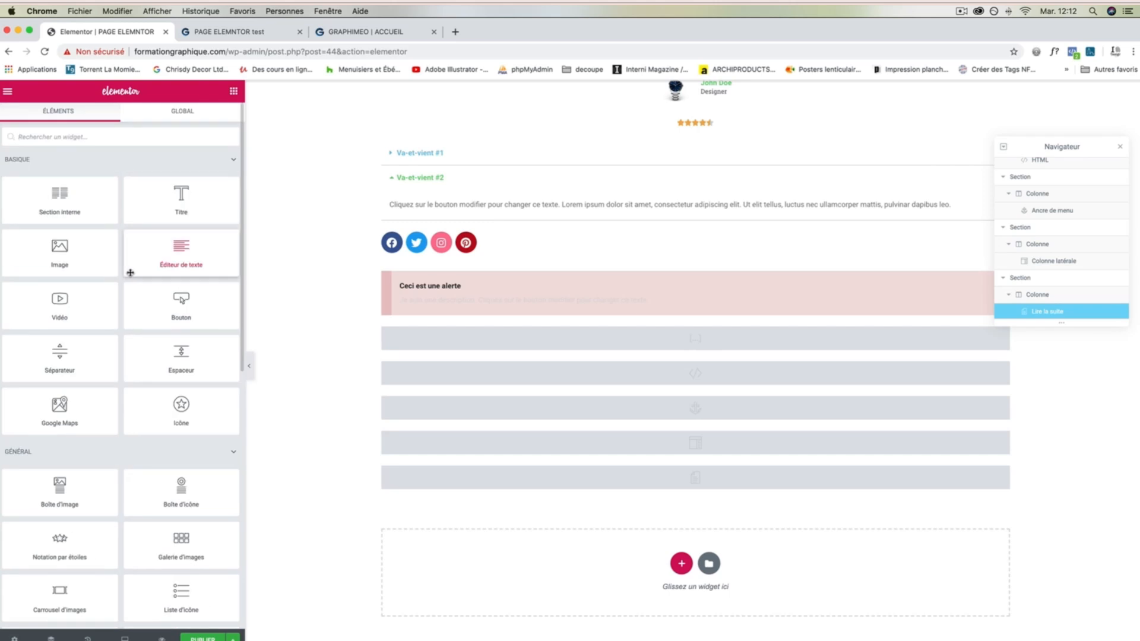
{"action": "scroll", "coordinate": [130, 273], "scroll_direction": "down", "scroll_amount": 6}
{"action": "scroll", "coordinate": [130, 272], "scroll_direction": "up", "scroll_amount": 6}
{"action": "scroll", "coordinate": [130, 273], "scroll_direction": "down", "scroll_amount": 4}
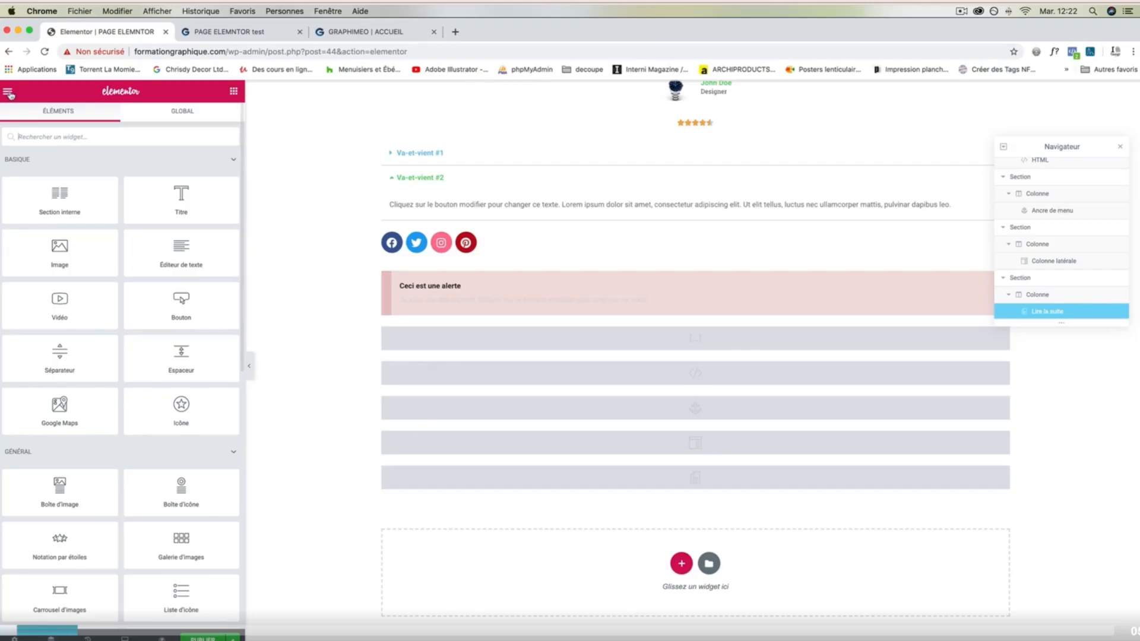
Step: Leave Elementor for the WordPress editor without saving the changes, and open the list of all pages
{"action": "left_click", "coordinate": [9, 93]}
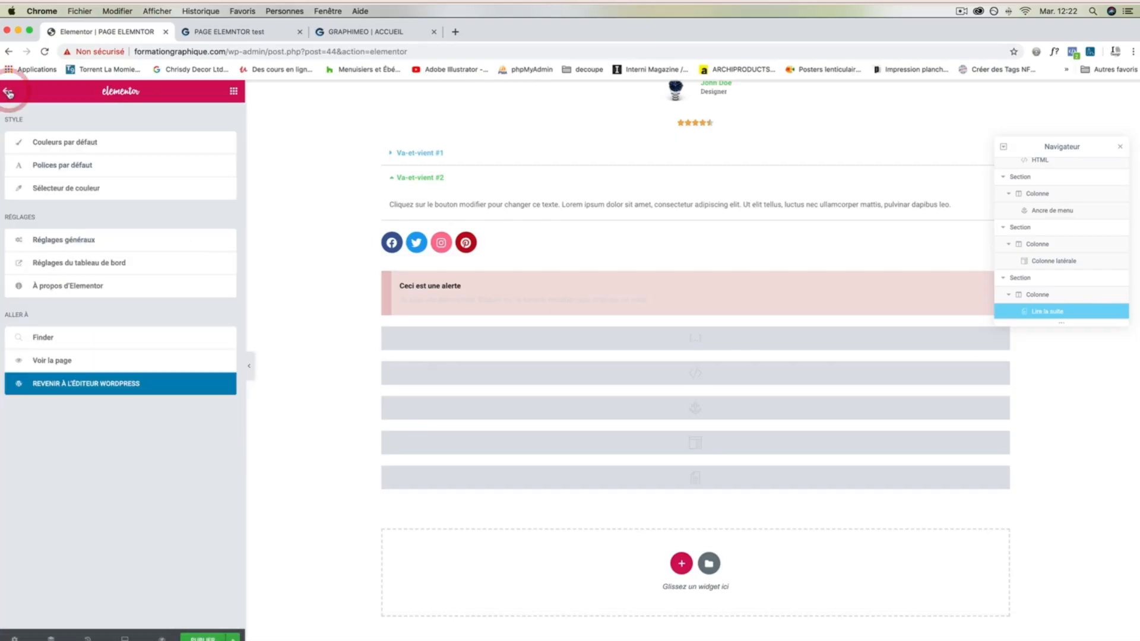
{"action": "left_click", "coordinate": [66, 387]}
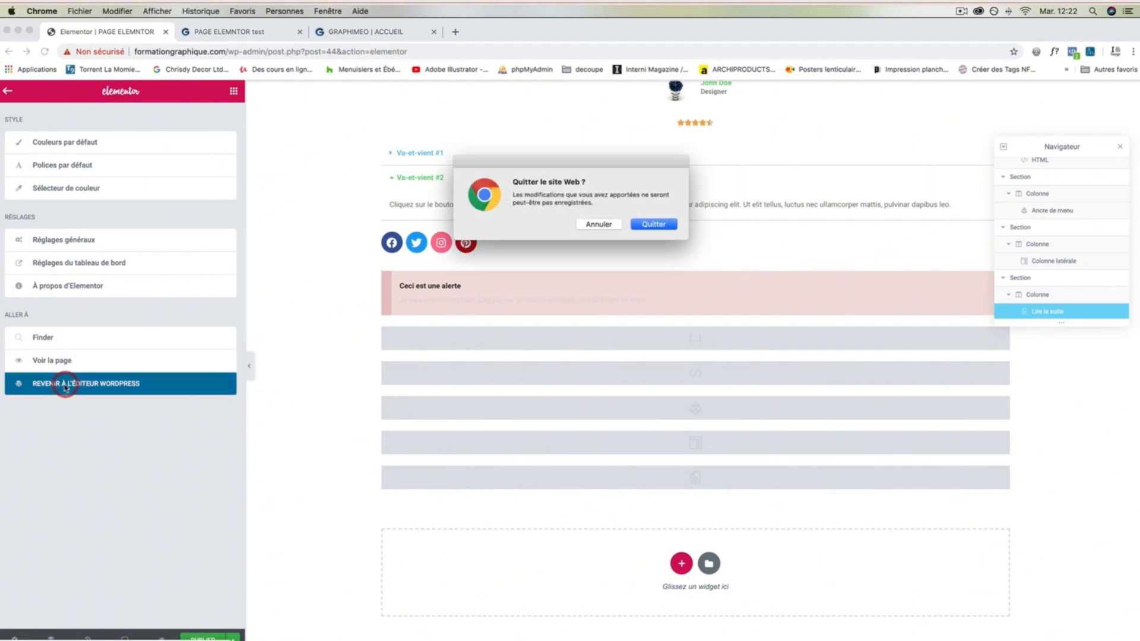
{"action": "left_click", "coordinate": [653, 225]}
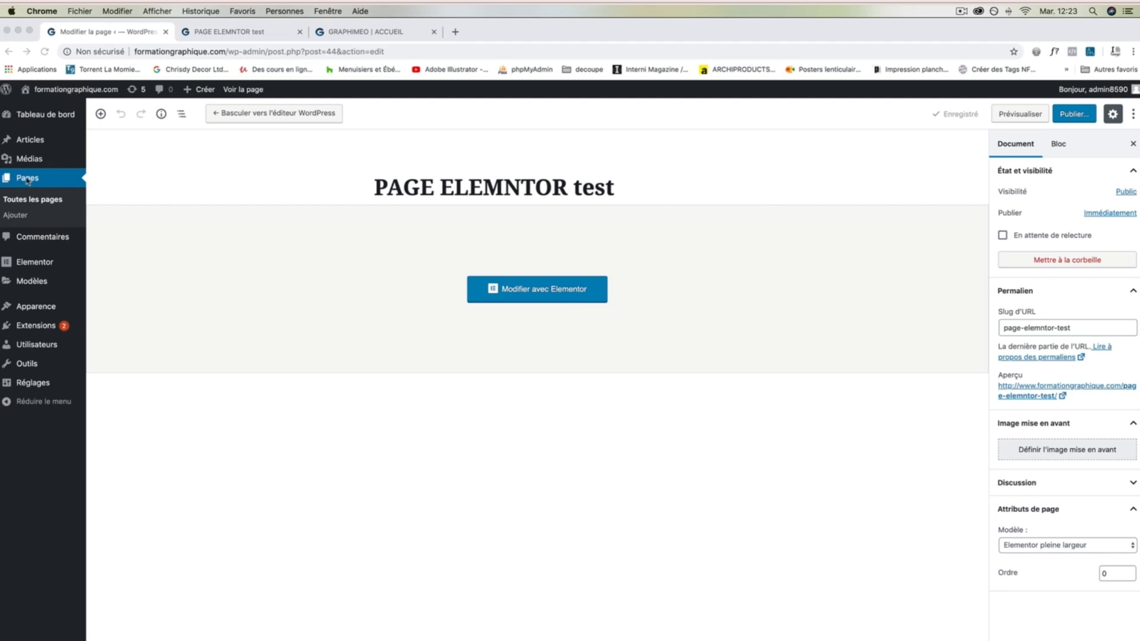
{"action": "left_click", "coordinate": [29, 205]}
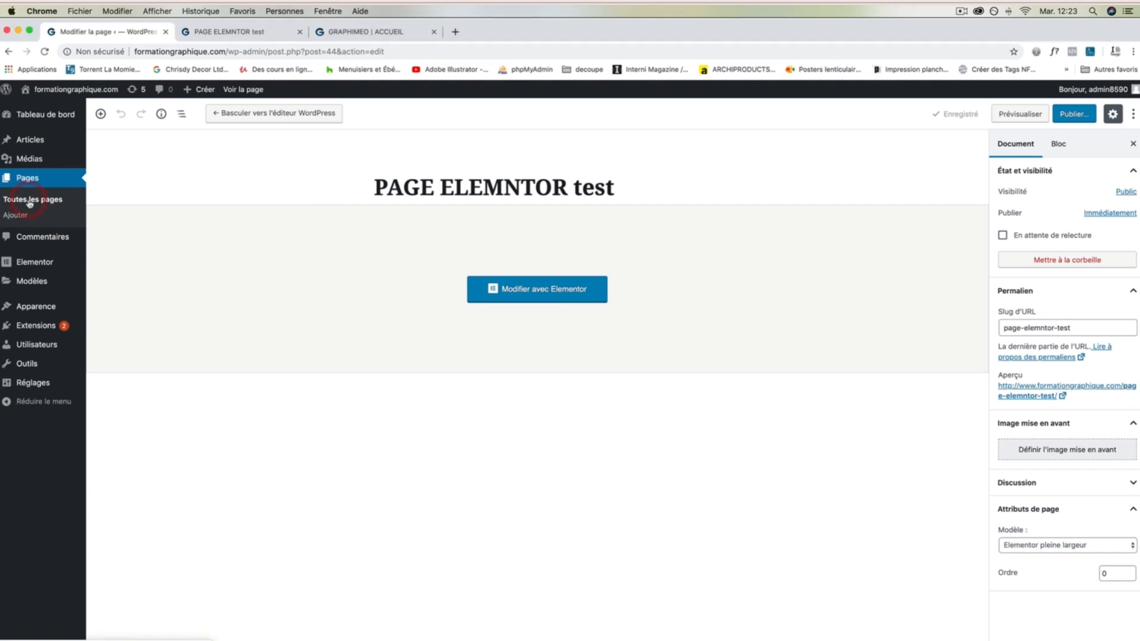
{"action": "left_click", "coordinate": [29, 202]}
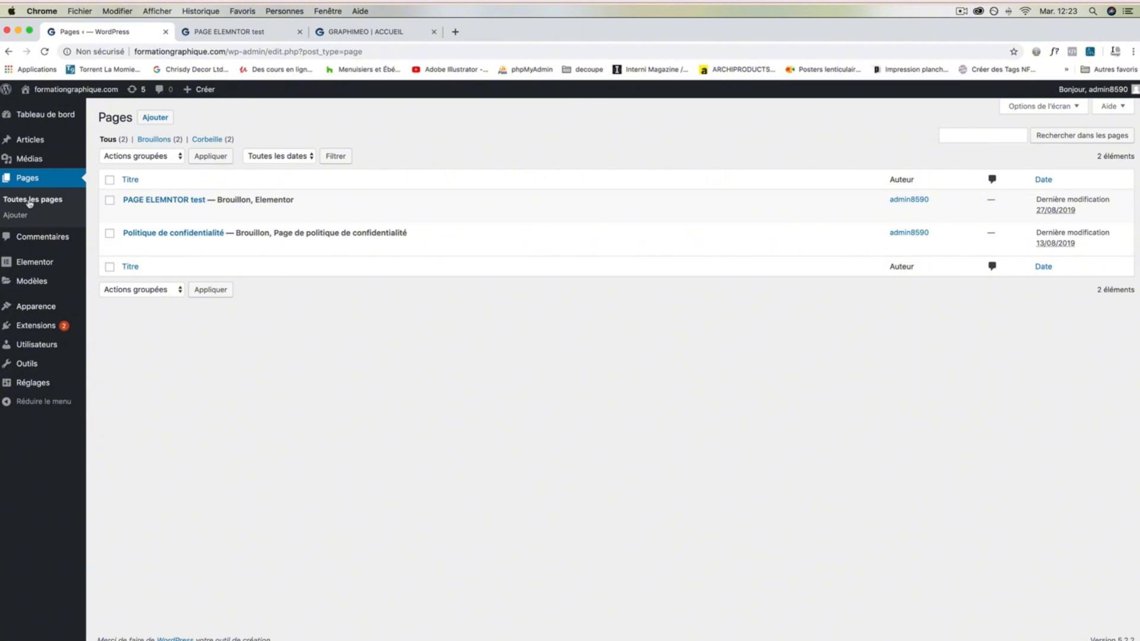
Step: Browse the GRAPHIMEO site's website creation, trainers, Adobe software and contact pages, and go back to NOS FORMATIONS
{"action": "left_click", "coordinate": [376, 36]}
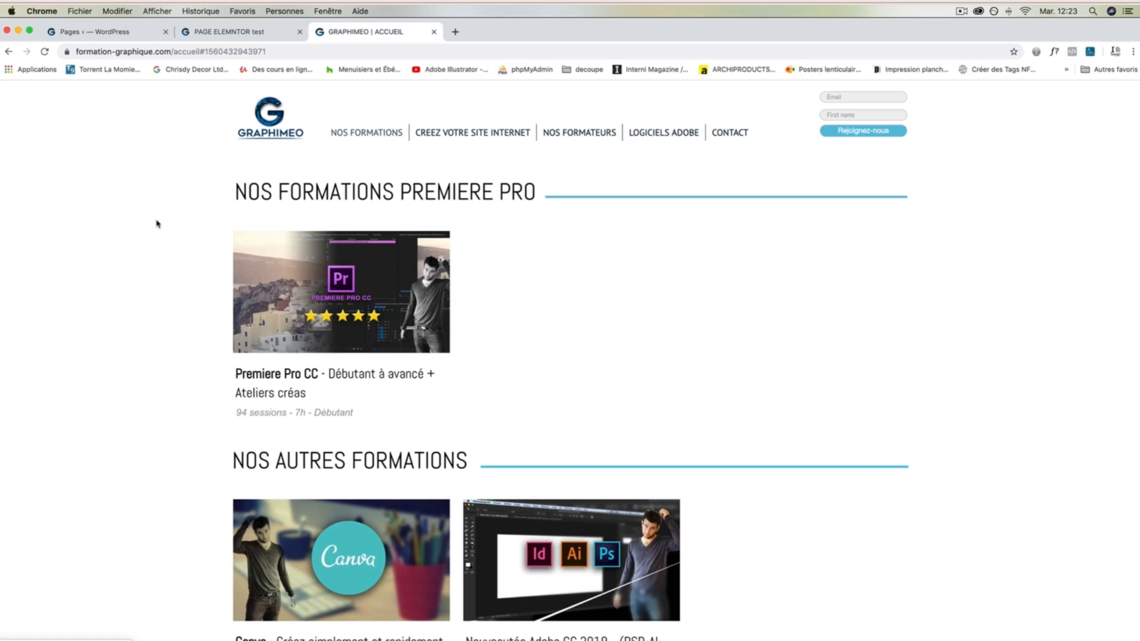
{"action": "mouse_move", "coordinate": [482, 137]}
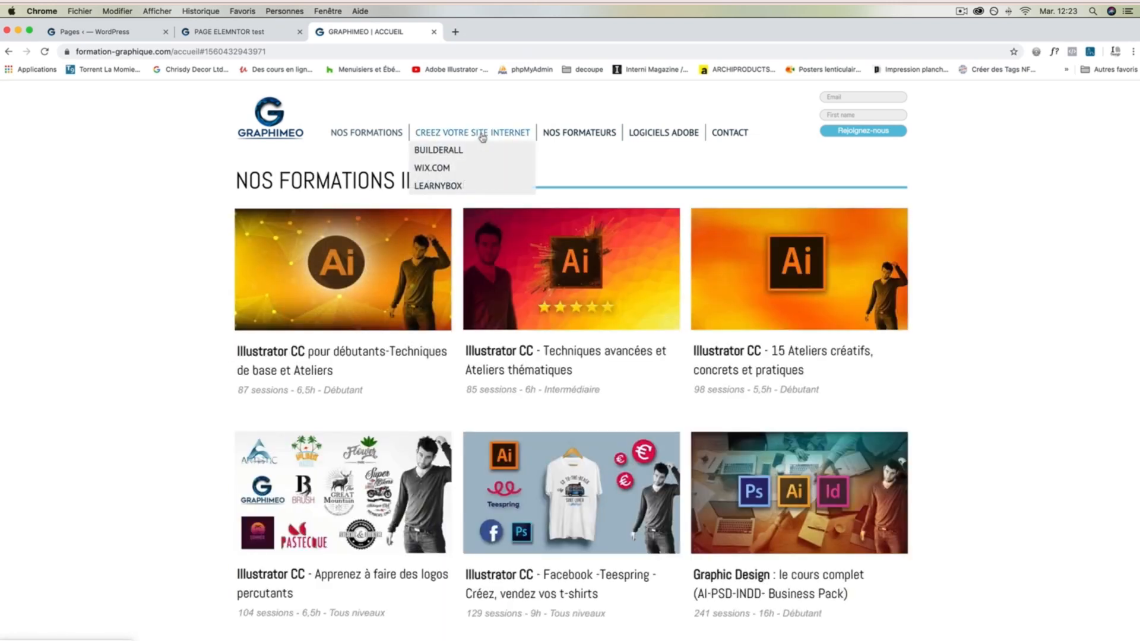
{"action": "left_click", "coordinate": [482, 137]}
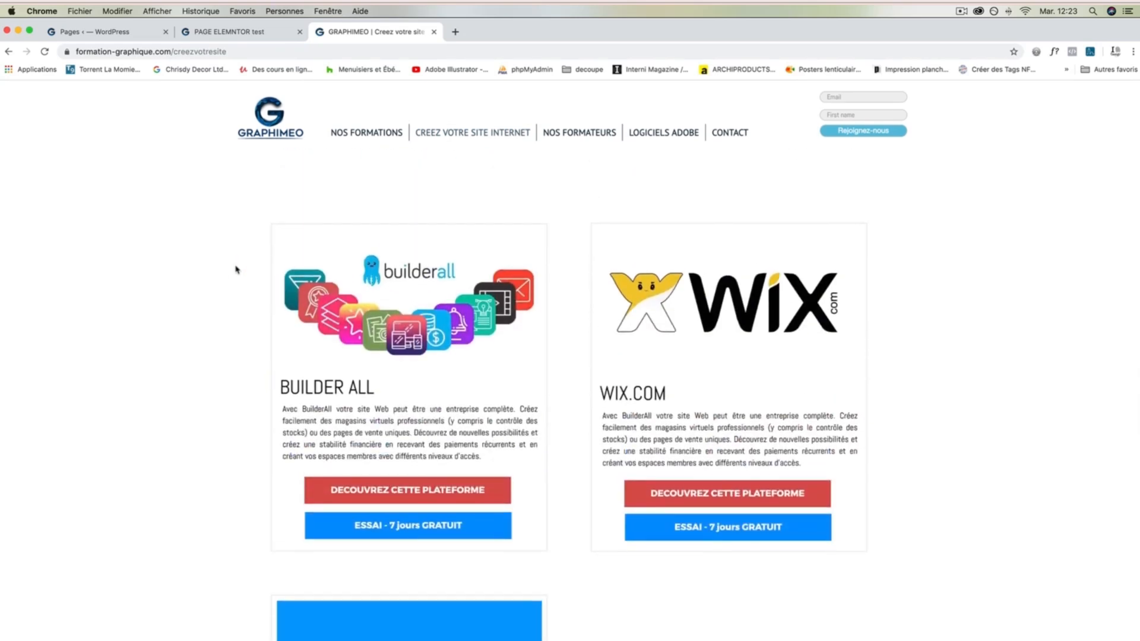
{"action": "left_click", "coordinate": [579, 132]}
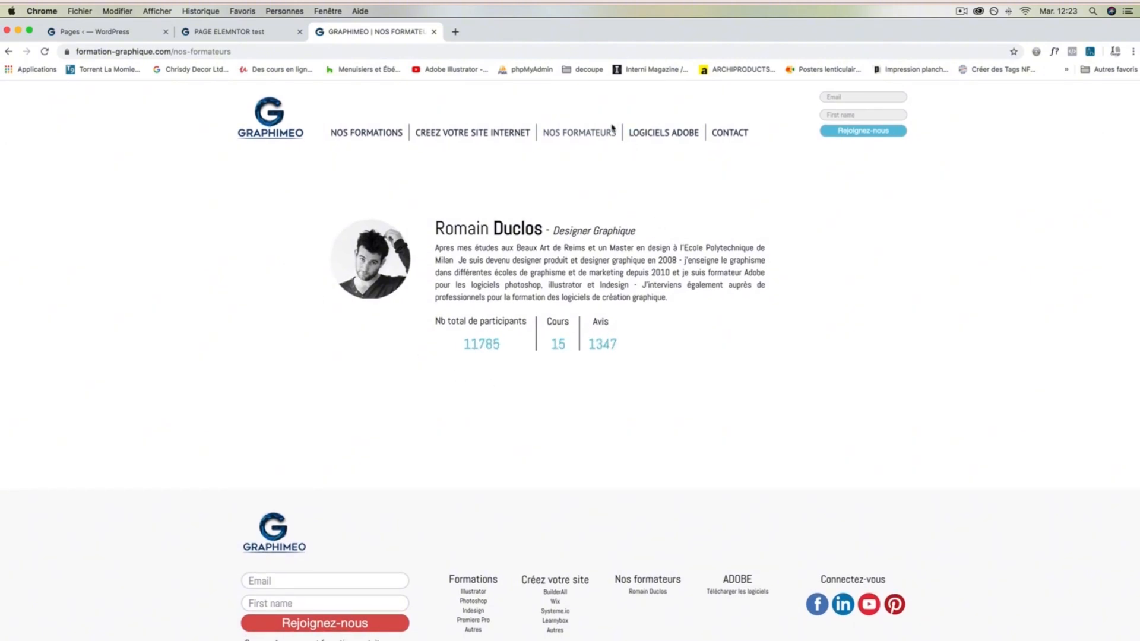
{"action": "left_click", "coordinate": [656, 134]}
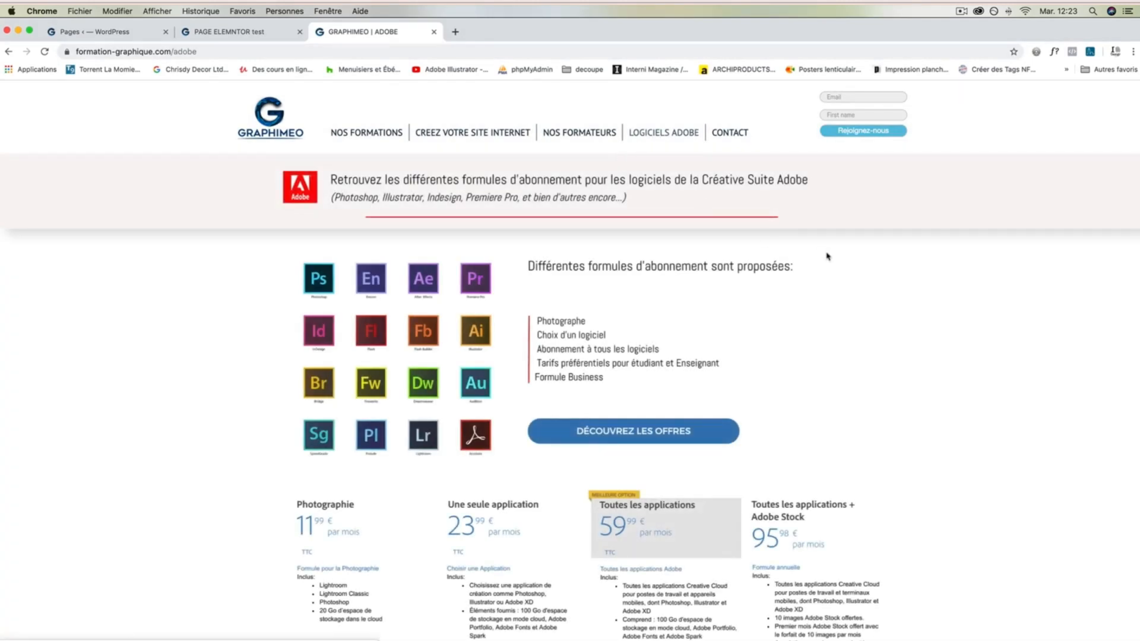
{"action": "scroll", "coordinate": [827, 256], "scroll_direction": "down", "scroll_amount": 6}
{"action": "scroll", "coordinate": [827, 256], "scroll_direction": "up", "scroll_amount": 6}
{"action": "left_click", "coordinate": [729, 131]}
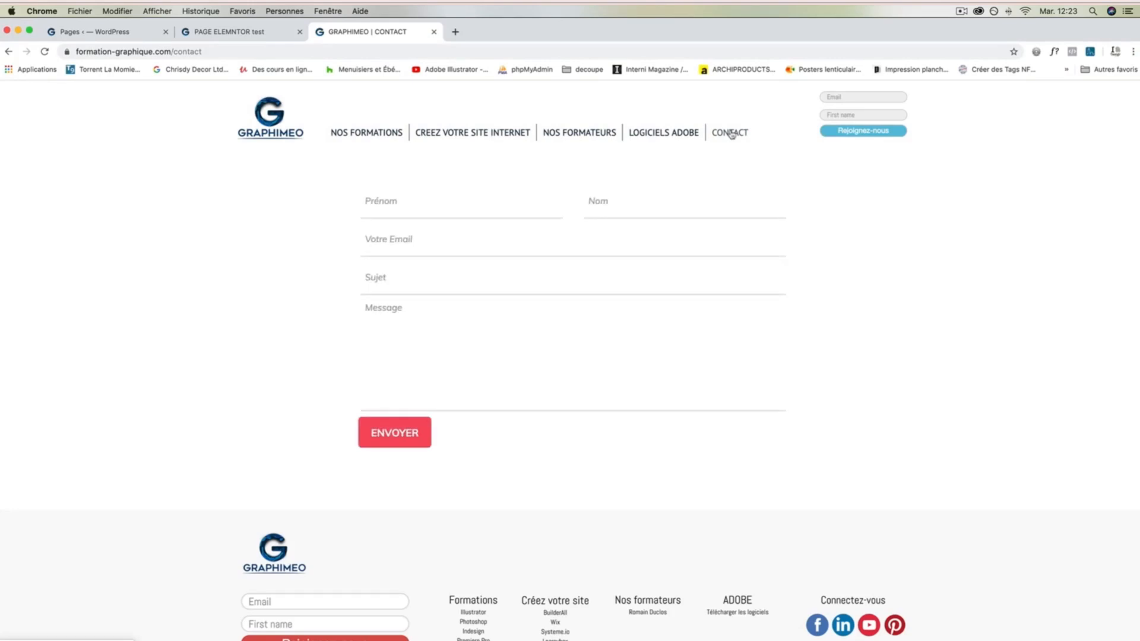
{"action": "left_click", "coordinate": [357, 132]}
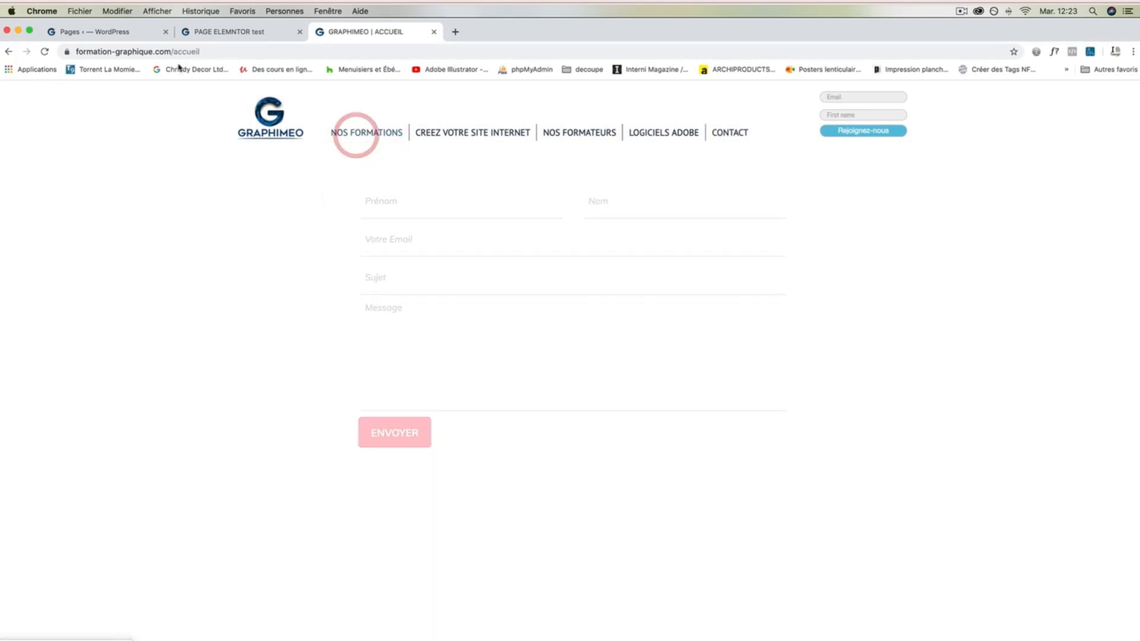
Step: Return to the WordPress page list, start a new page and title it "Logiciels Adobe"
{"action": "left_click", "coordinate": [132, 34]}
{"action": "mouse_move", "coordinate": [124, 199]}
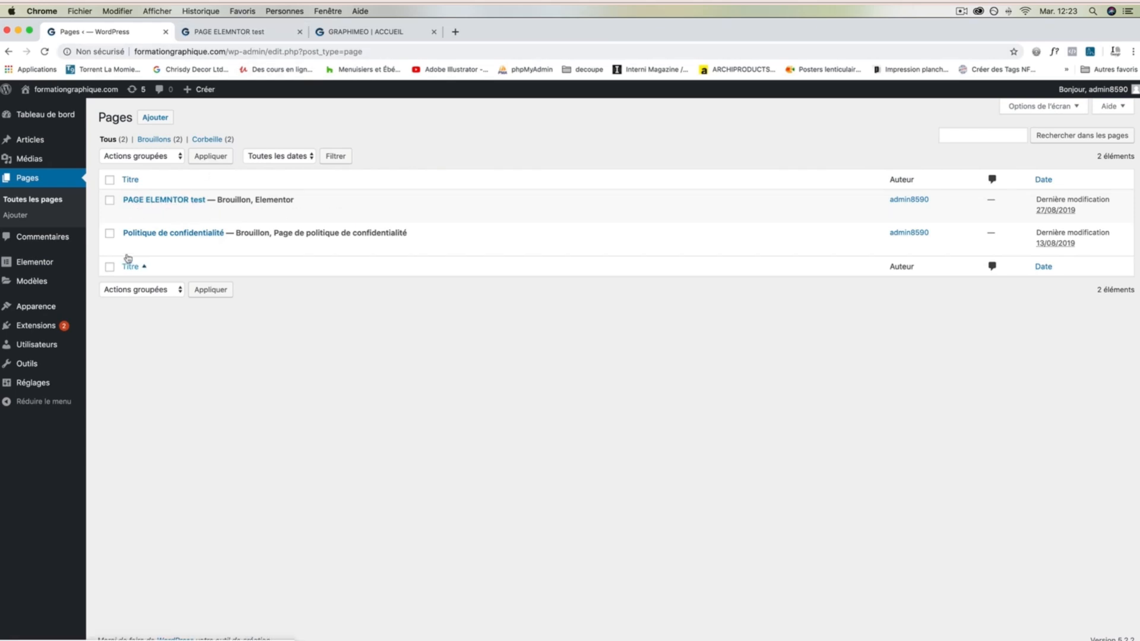
{"action": "left_click", "coordinate": [155, 117]}
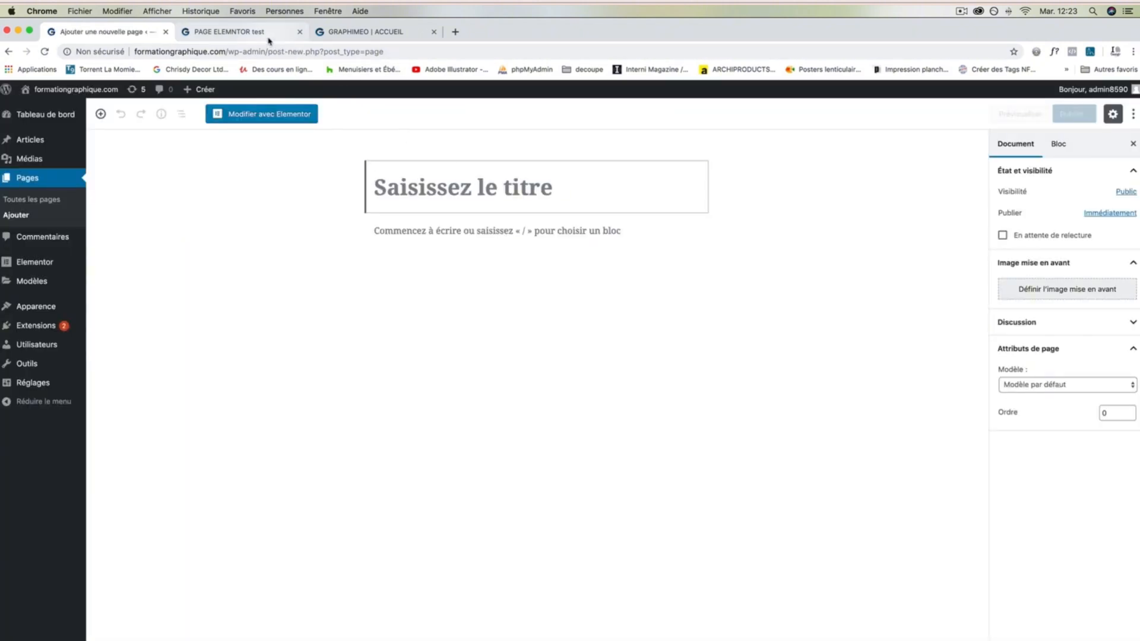
{"action": "left_click", "coordinate": [238, 31]}
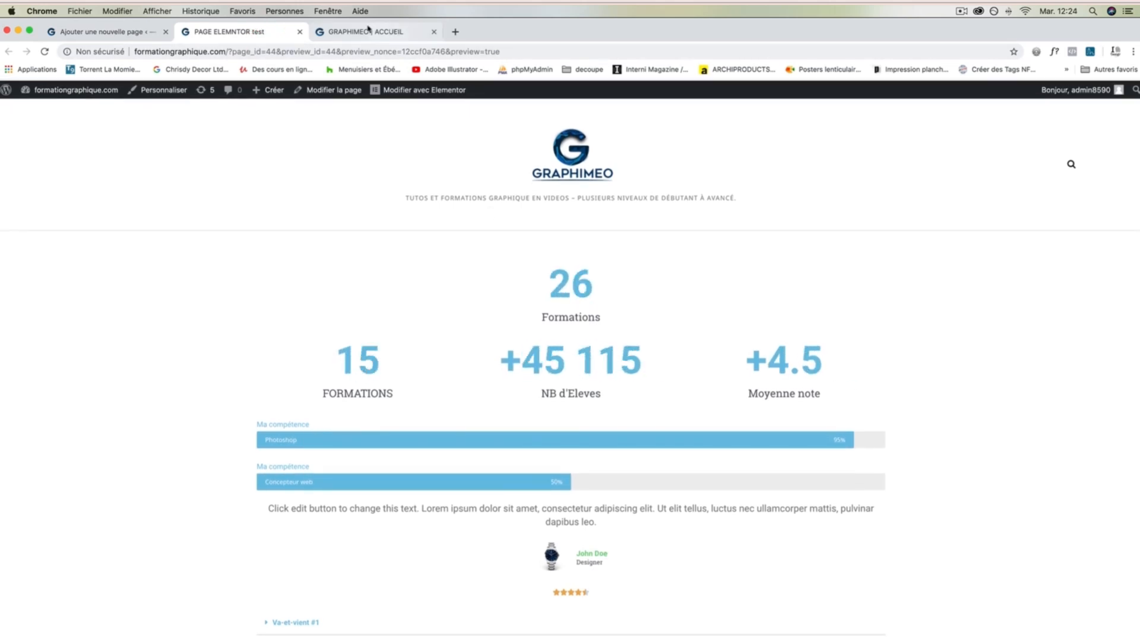
{"action": "left_click", "coordinate": [369, 32]}
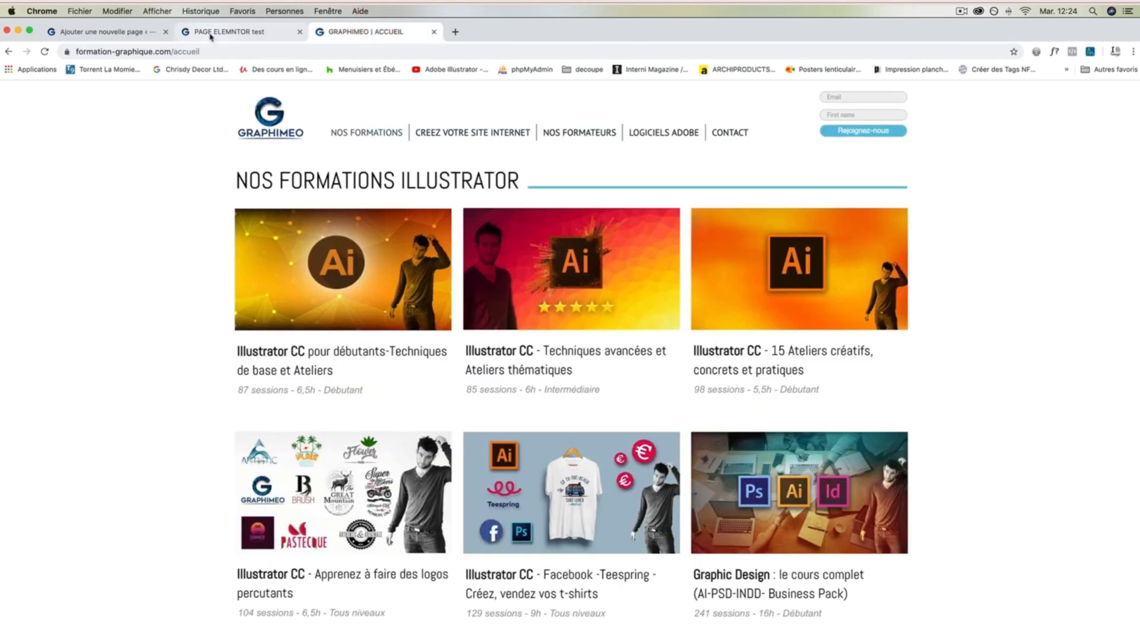
{"action": "left_click", "coordinate": [110, 32]}
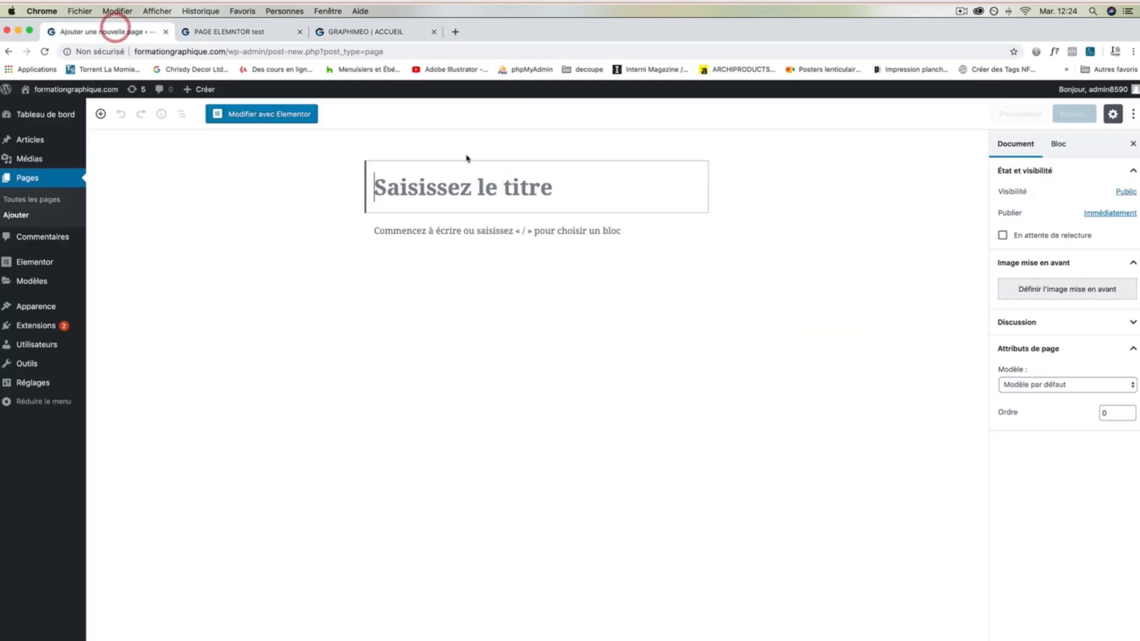
{"action": "type", "text": "Logiciel"}
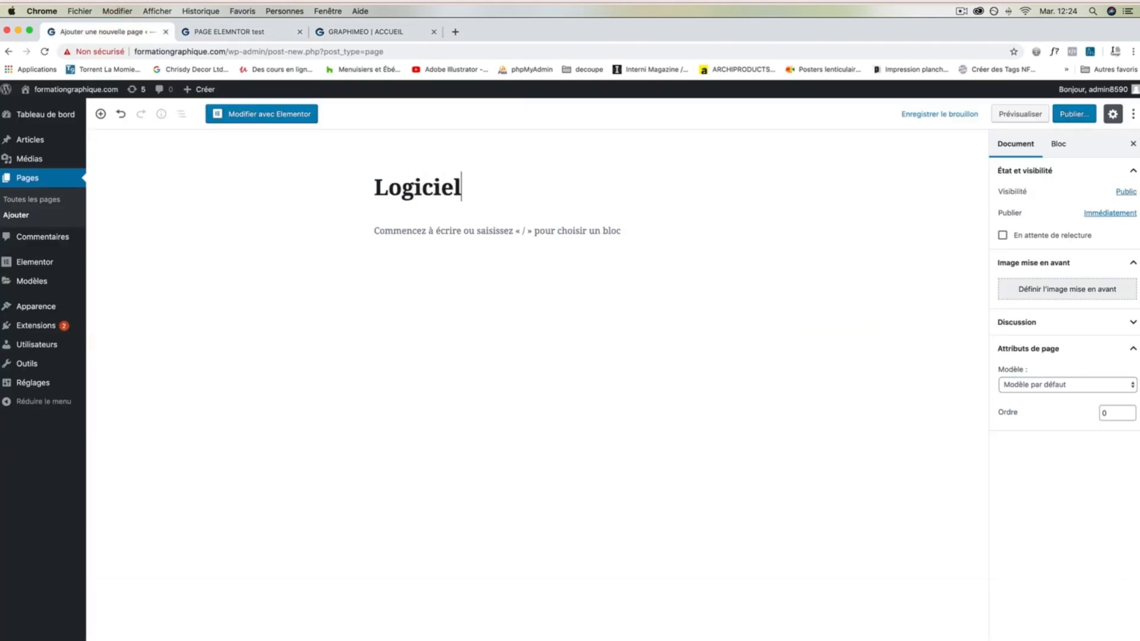
{"action": "type", "text": "s Adobe"}
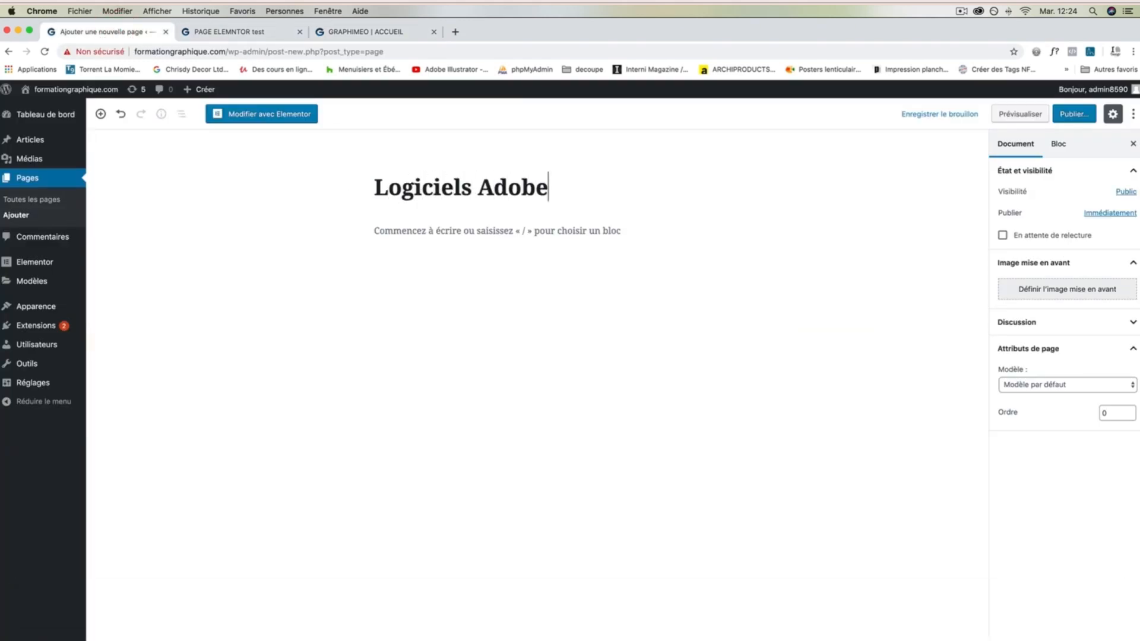
Step: Publish the Logiciels Adobe page immediately with public visibility and return to the list of all pages
{"action": "left_click", "coordinate": [1078, 115]}
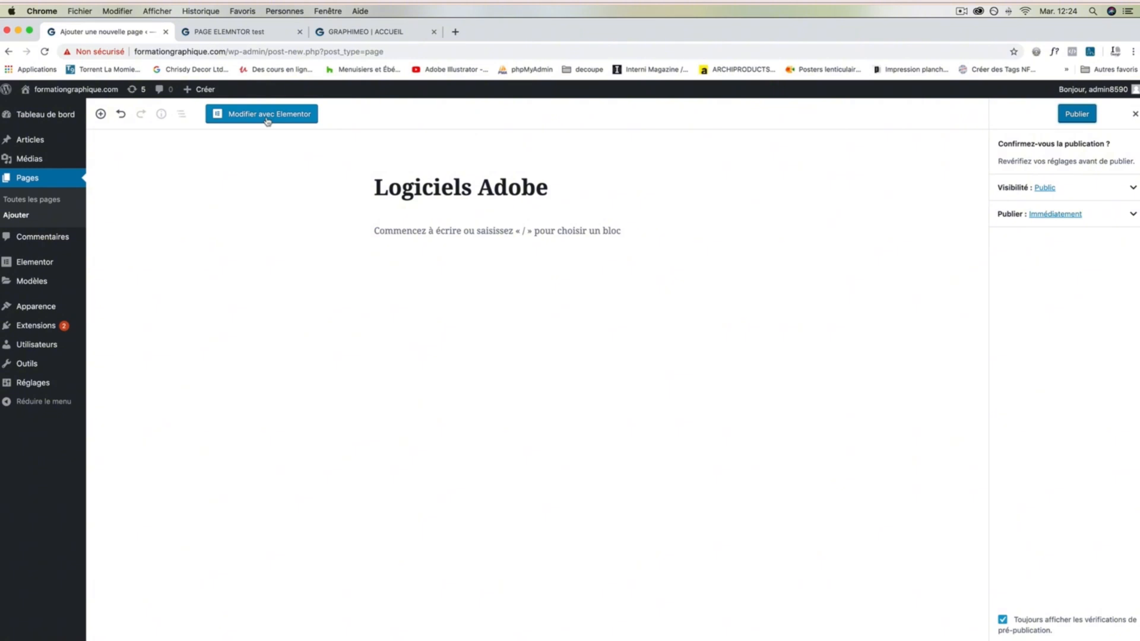
{"action": "left_click", "coordinate": [1077, 116]}
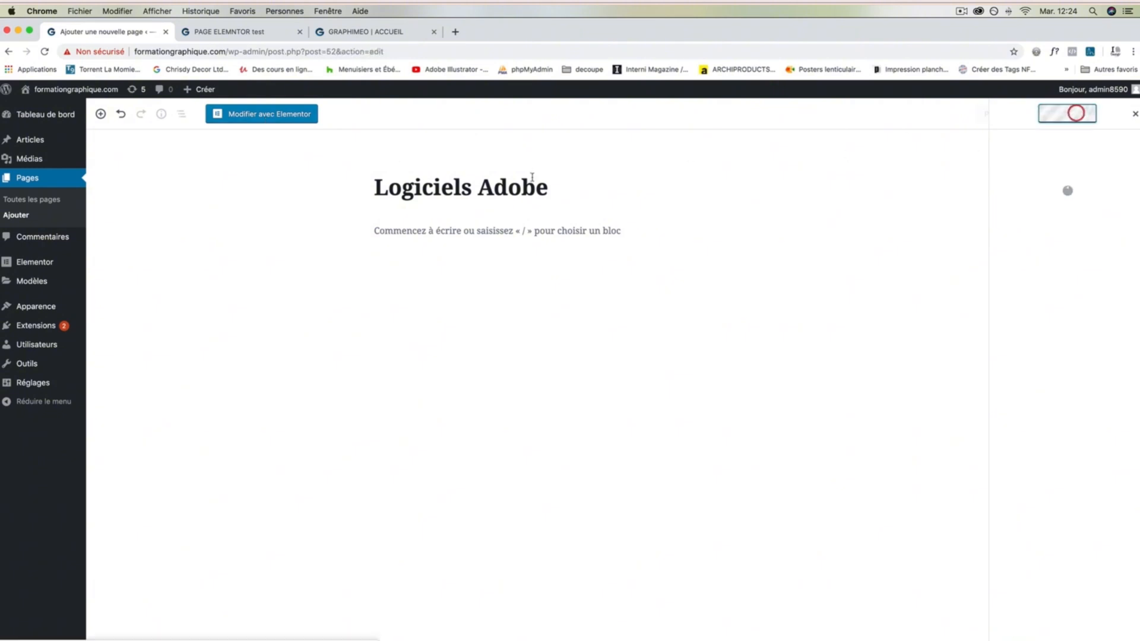
{"action": "left_click", "coordinate": [28, 202]}
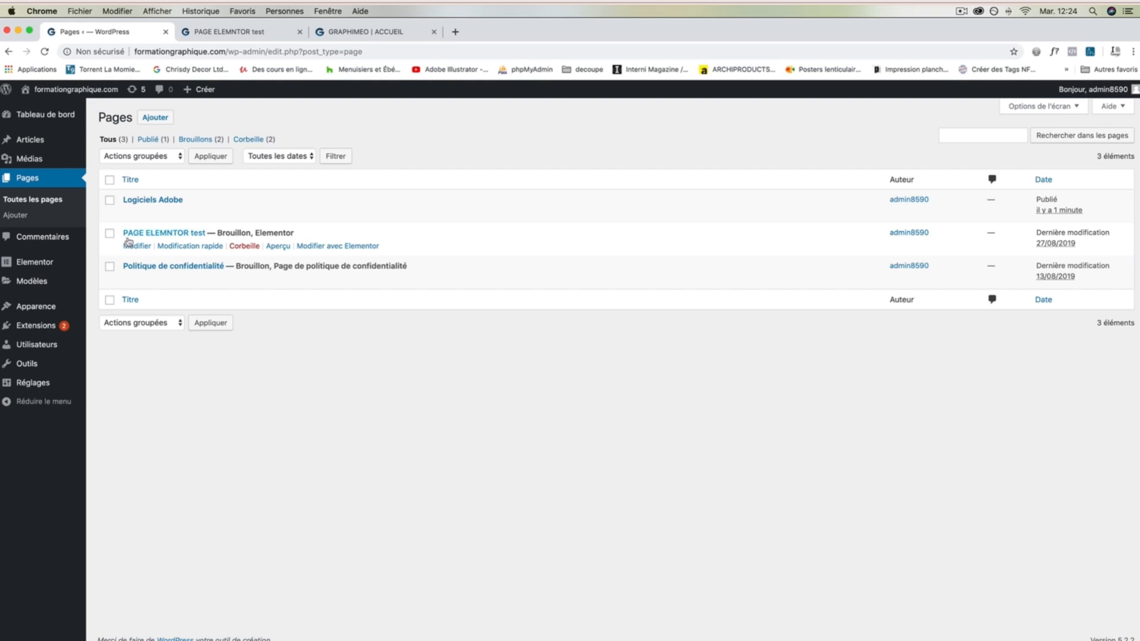
Step: Open the list of articles, glance at the GRAPHIMEO site's courses, and open the article "Bonjour tout le monde !" for editing
{"action": "mouse_move", "coordinate": [34, 145]}
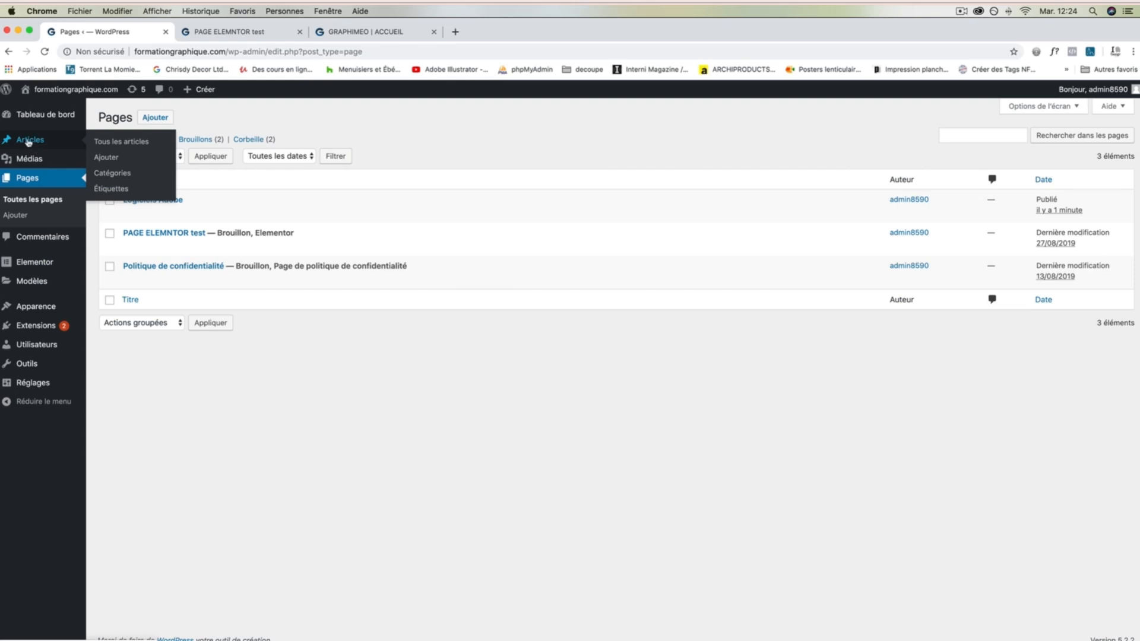
{"action": "left_click", "coordinate": [28, 140]}
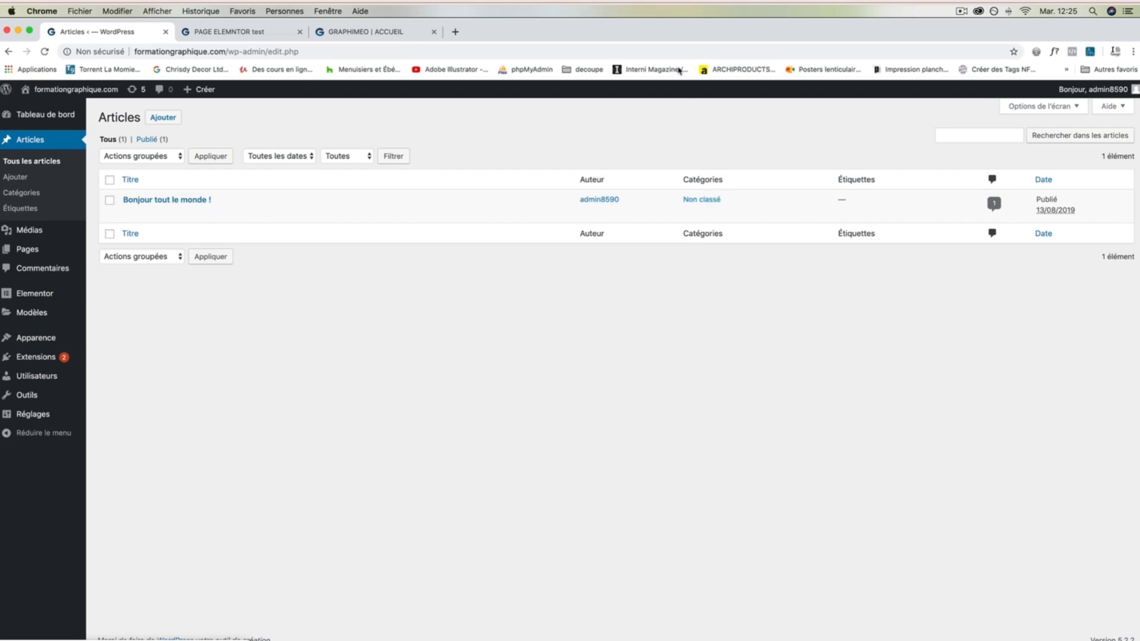
{"action": "left_click", "coordinate": [363, 32]}
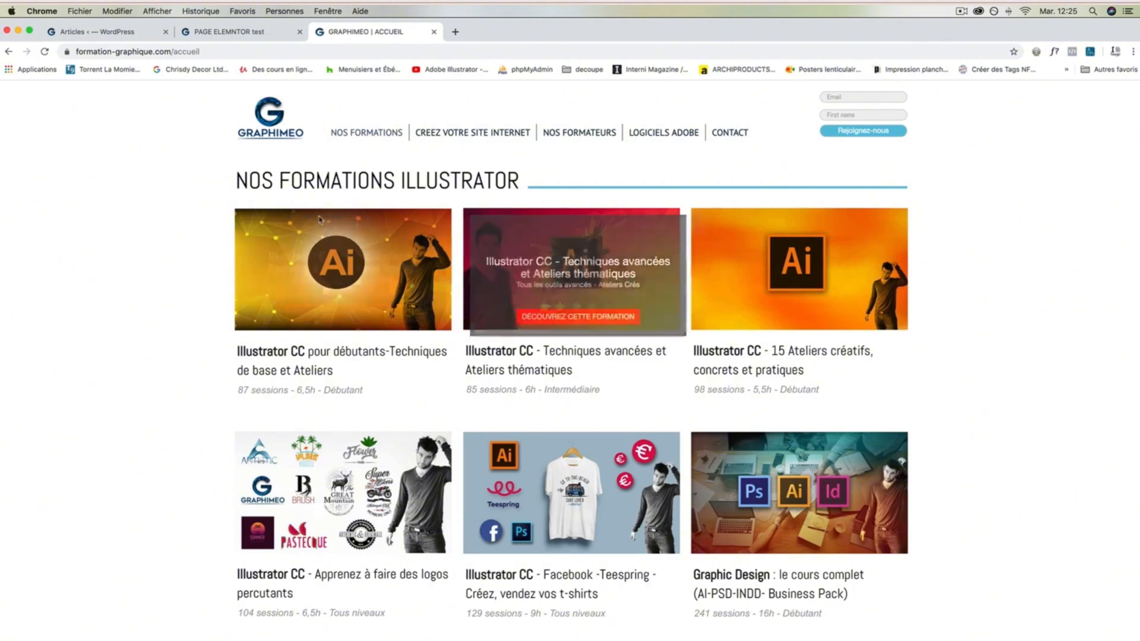
{"action": "left_click", "coordinate": [112, 32]}
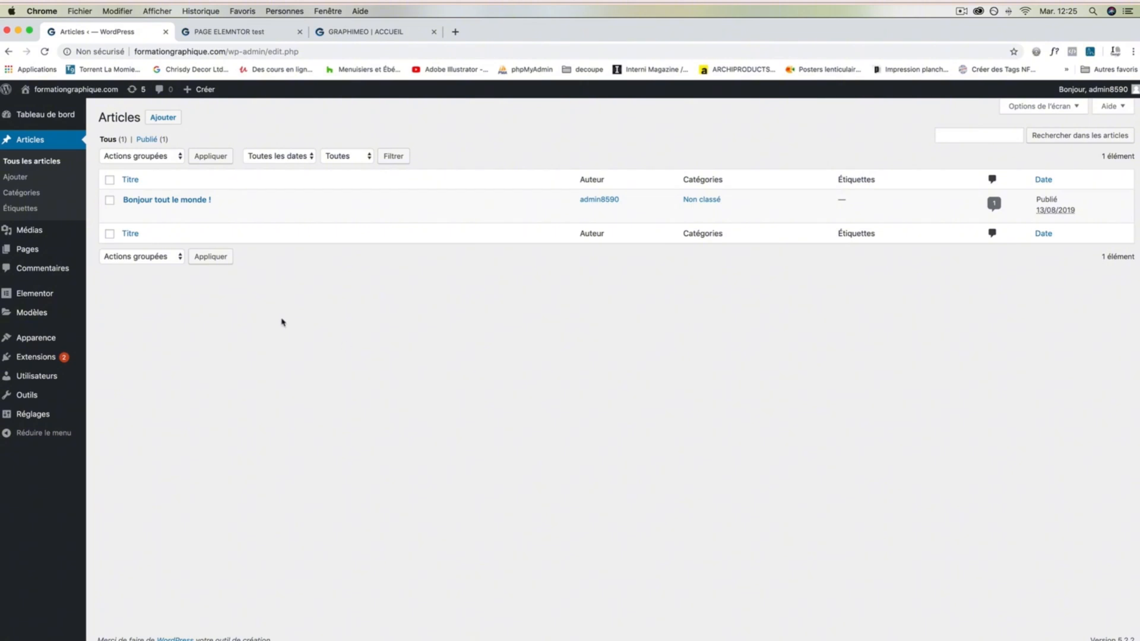
{"action": "mouse_move", "coordinate": [181, 214]}
{"action": "left_click", "coordinate": [138, 213]}
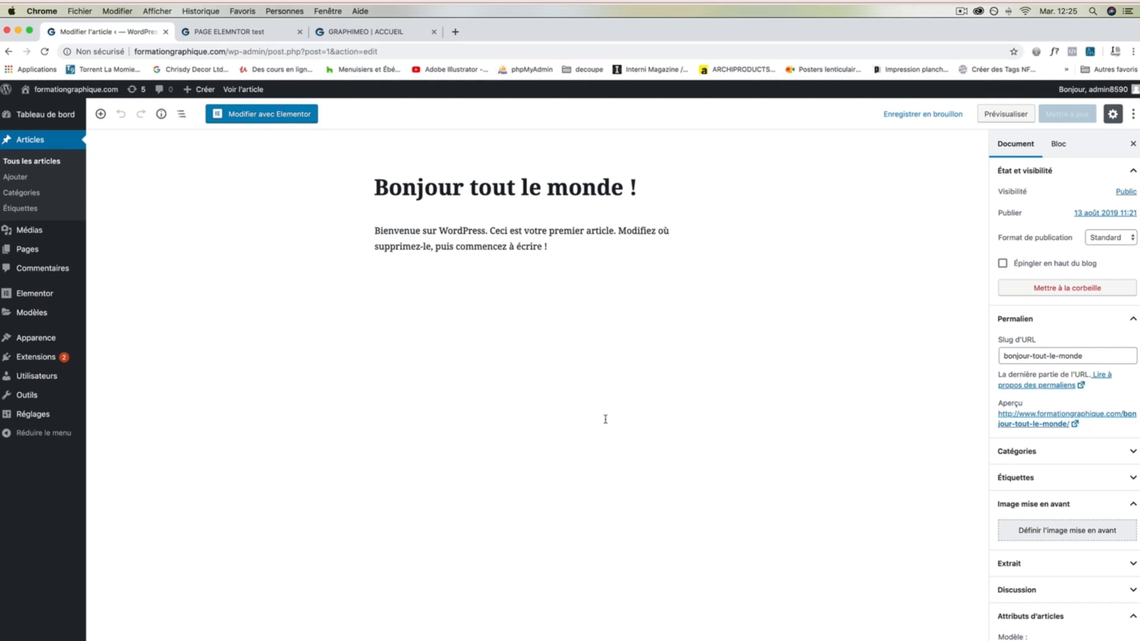
Step: Add a new category named Photoshop from the article's category settings, without a parent category
{"action": "scroll", "coordinate": [1078, 247], "scroll_direction": "down", "scroll_amount": 1}
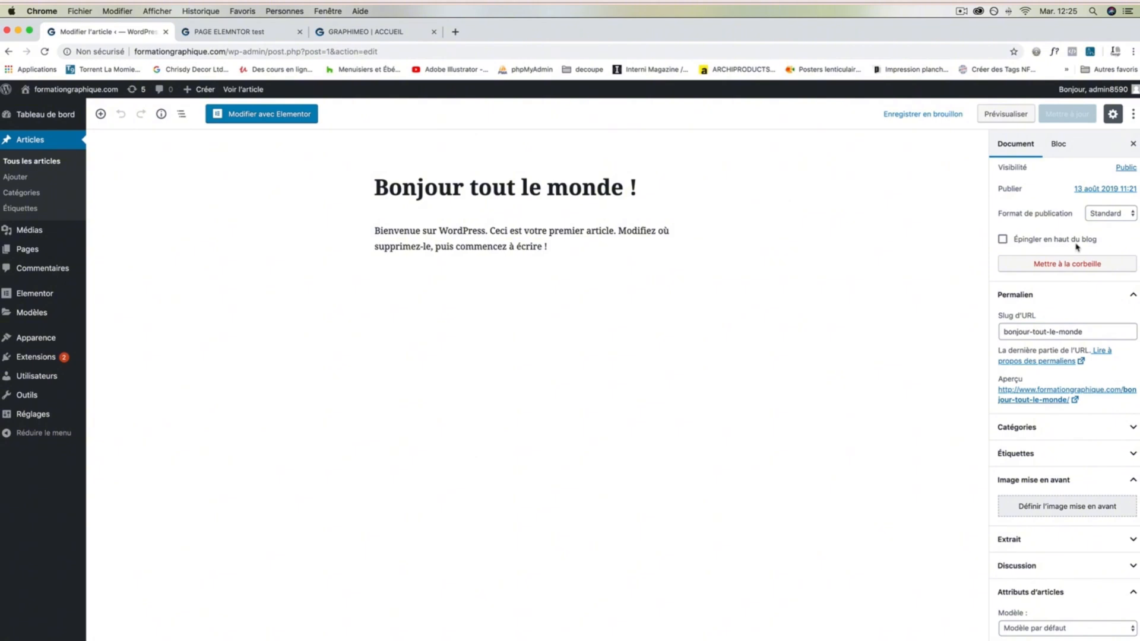
{"action": "left_click", "coordinate": [1063, 428]}
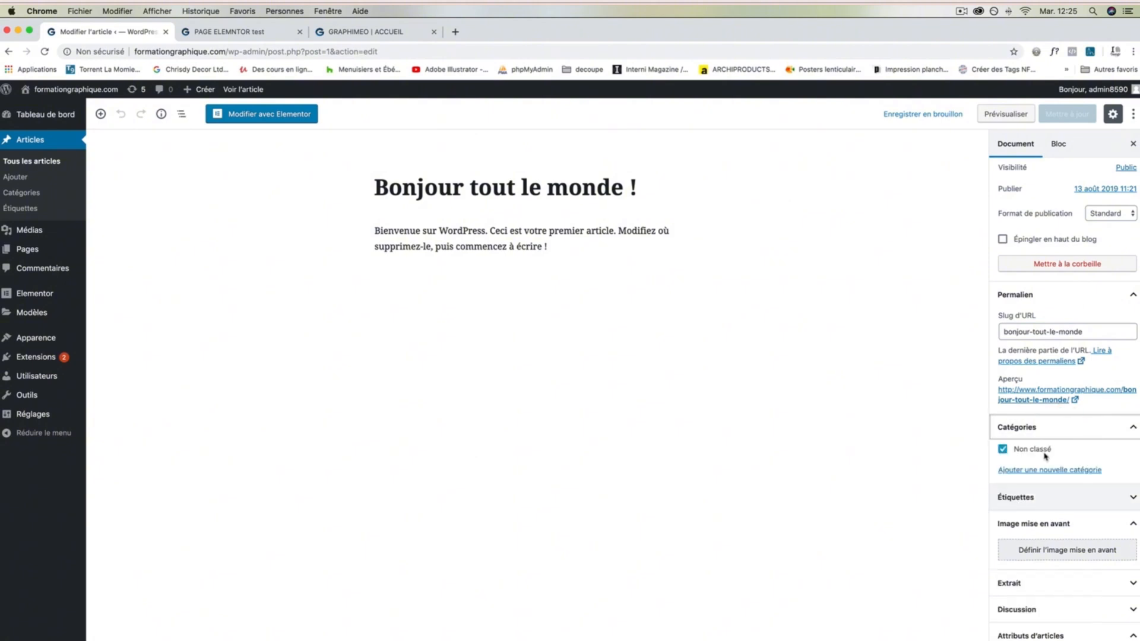
{"action": "left_click", "coordinate": [1070, 471]}
{"action": "left_click", "coordinate": [1069, 505]}
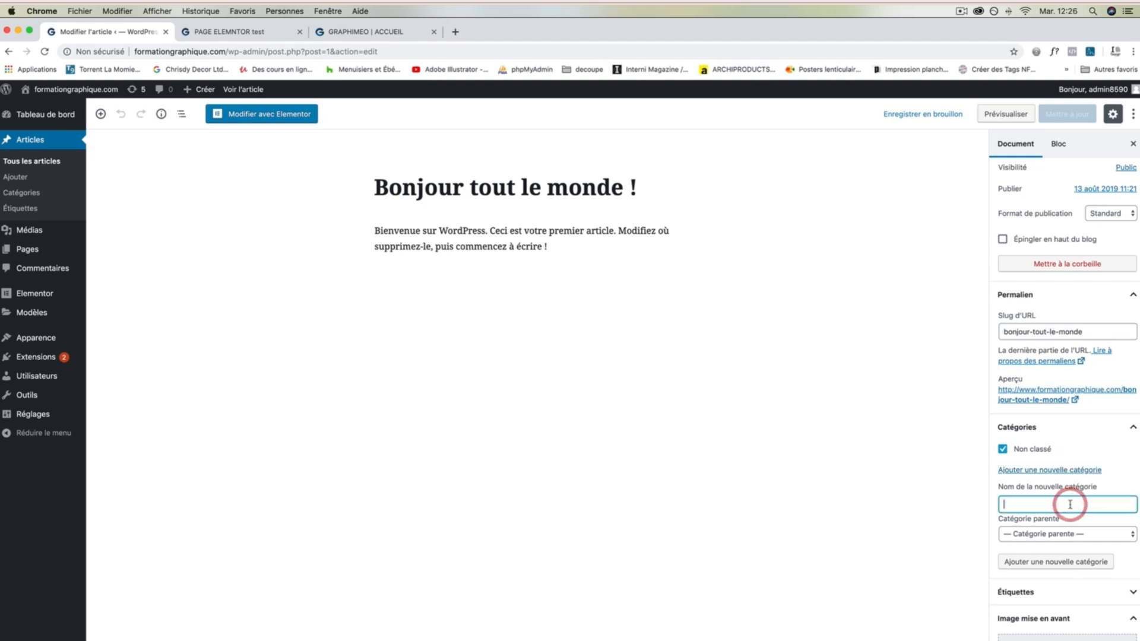
{"action": "type", "text": "Photoshop"}
{"action": "left_click", "coordinate": [1063, 561]}
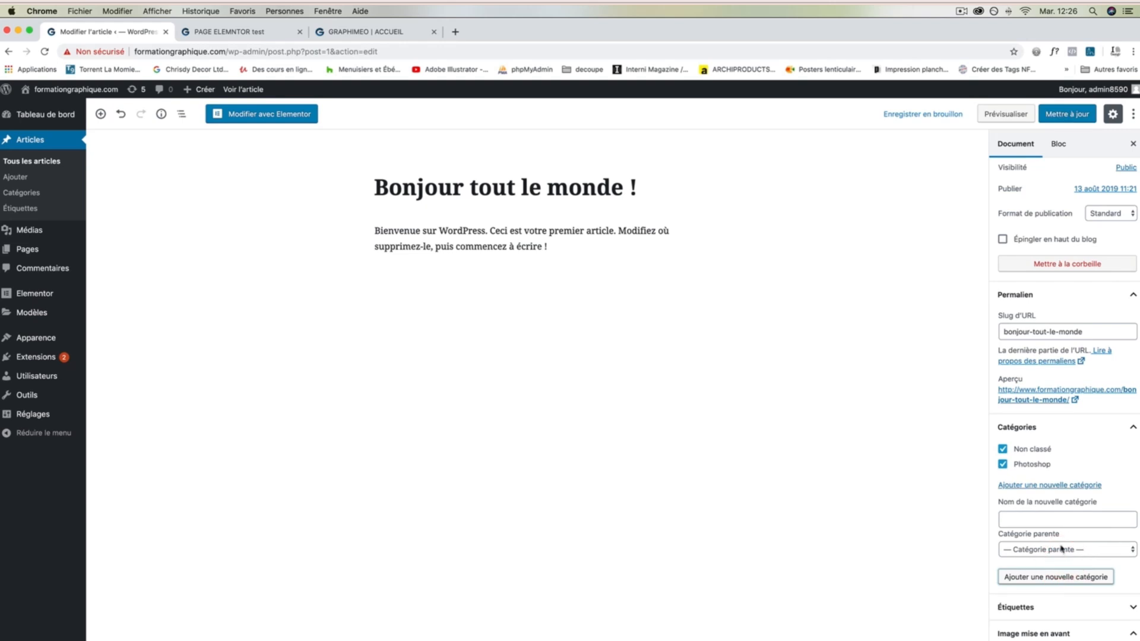
Step: Add a second new category named Illustrator to the article, without a parent category
{"action": "left_click", "coordinate": [1063, 521]}
{"action": "type", "text": "Illu"}
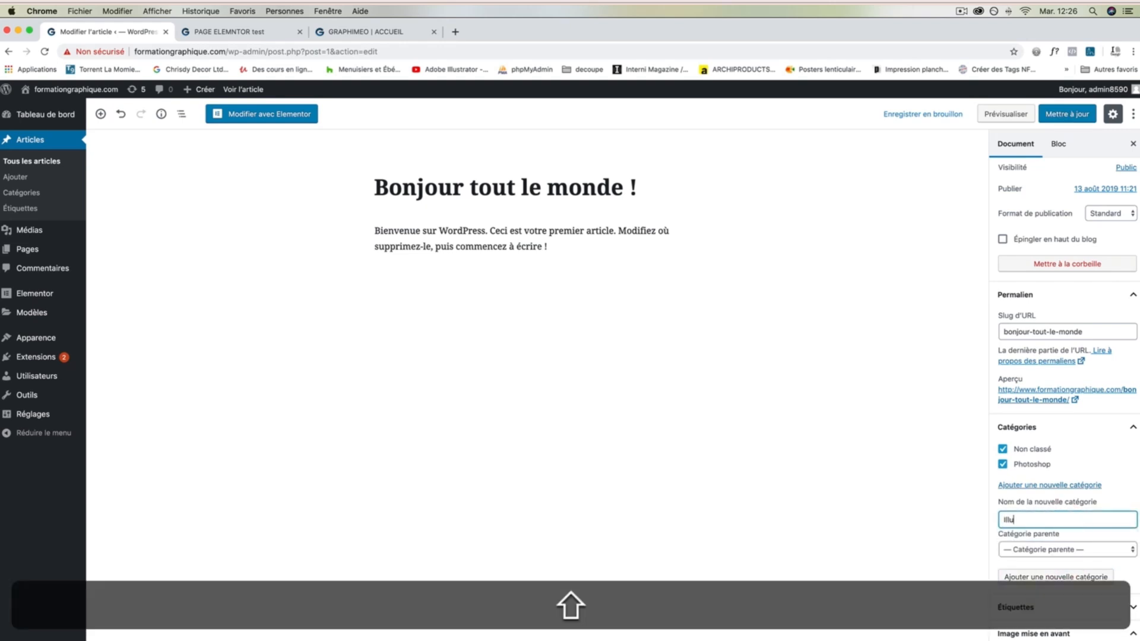
{"action": "type", "text": "strator"}
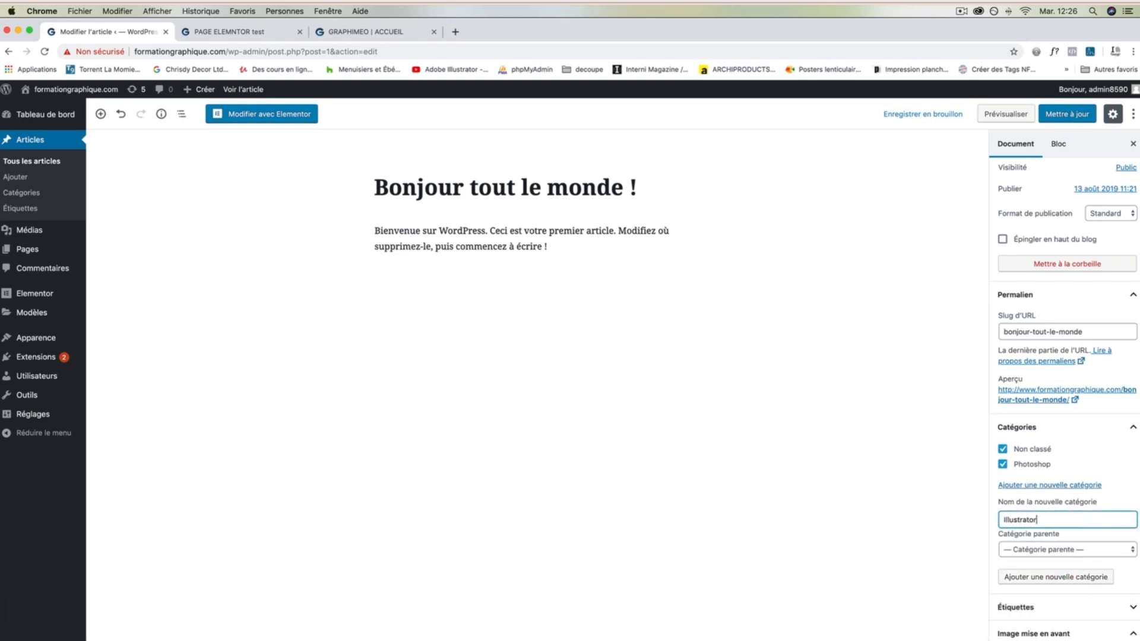
{"action": "left_click", "coordinate": [1055, 577]}
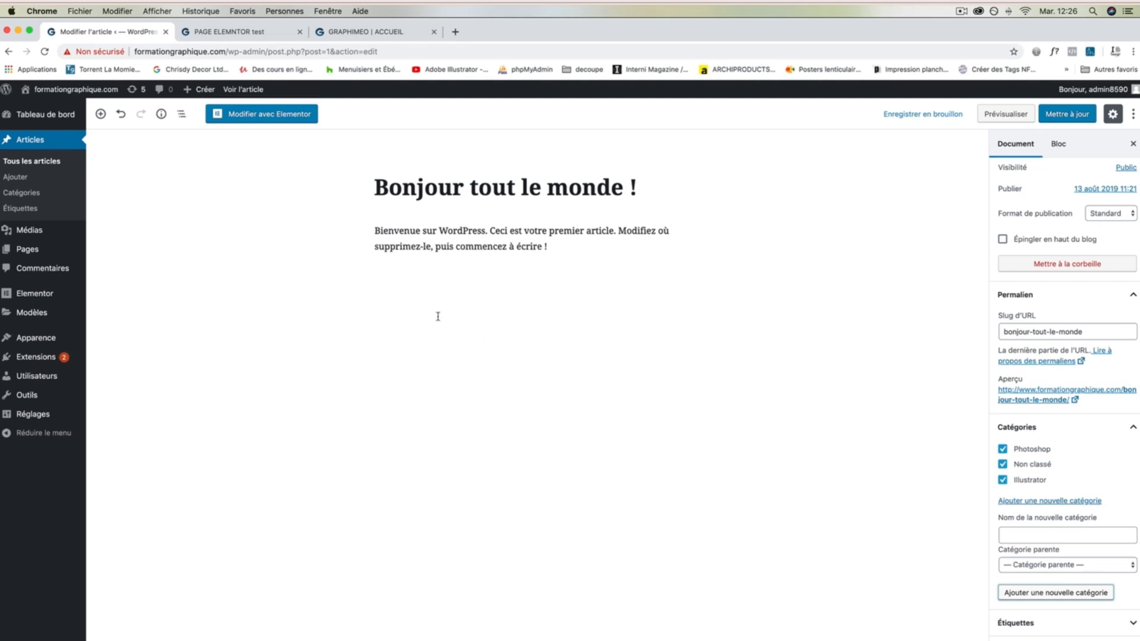
Step: Review the Illustrator courses on the GRAPHIMEO site, and leave the article without updating it to open the page list
{"action": "left_click", "coordinate": [399, 32]}
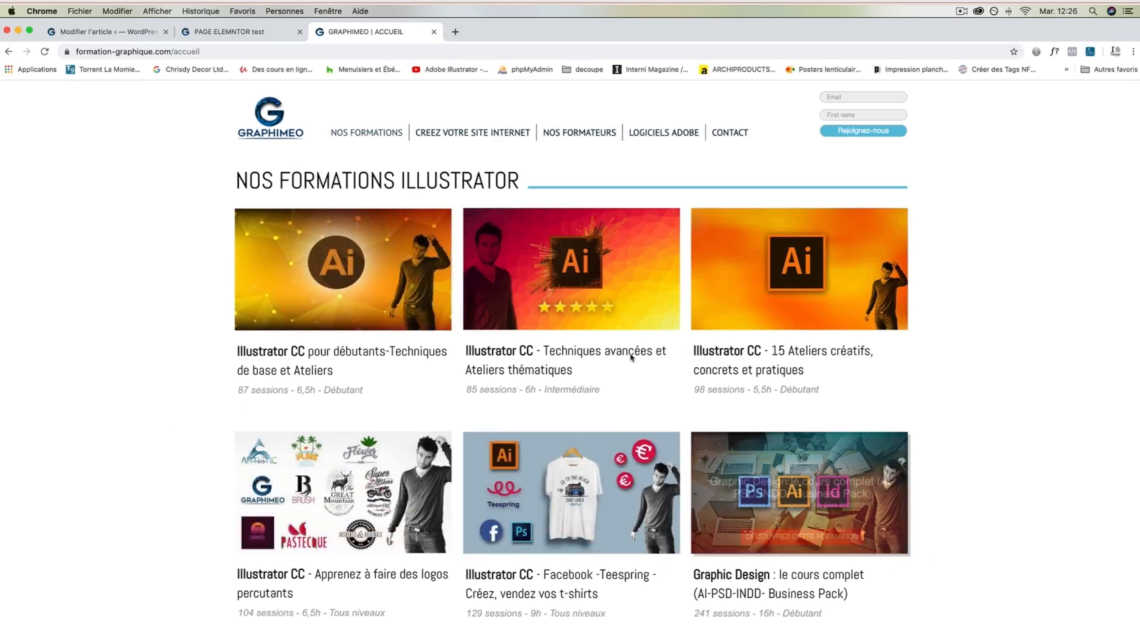
{"action": "left_click", "coordinate": [113, 31]}
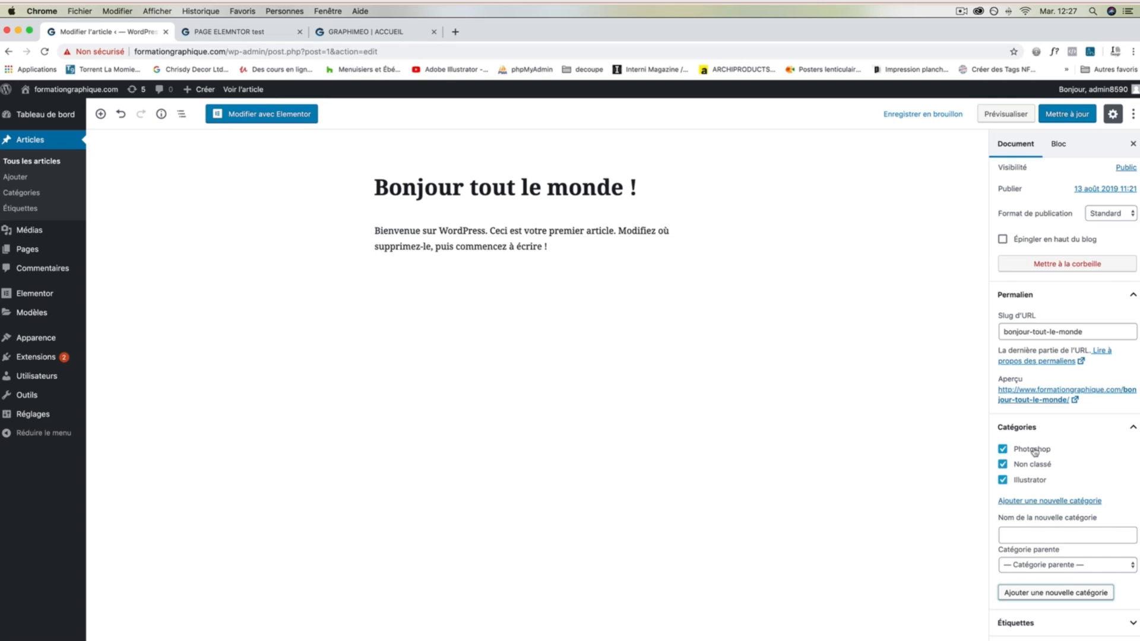
{"action": "left_click", "coordinate": [23, 255]}
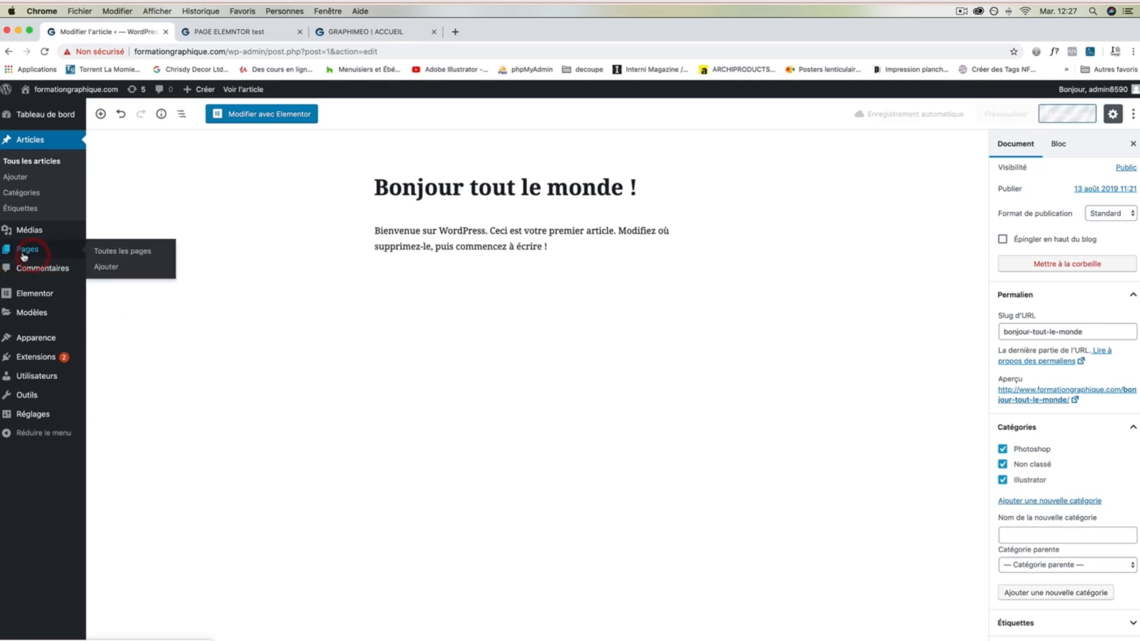
{"action": "left_click", "coordinate": [651, 225]}
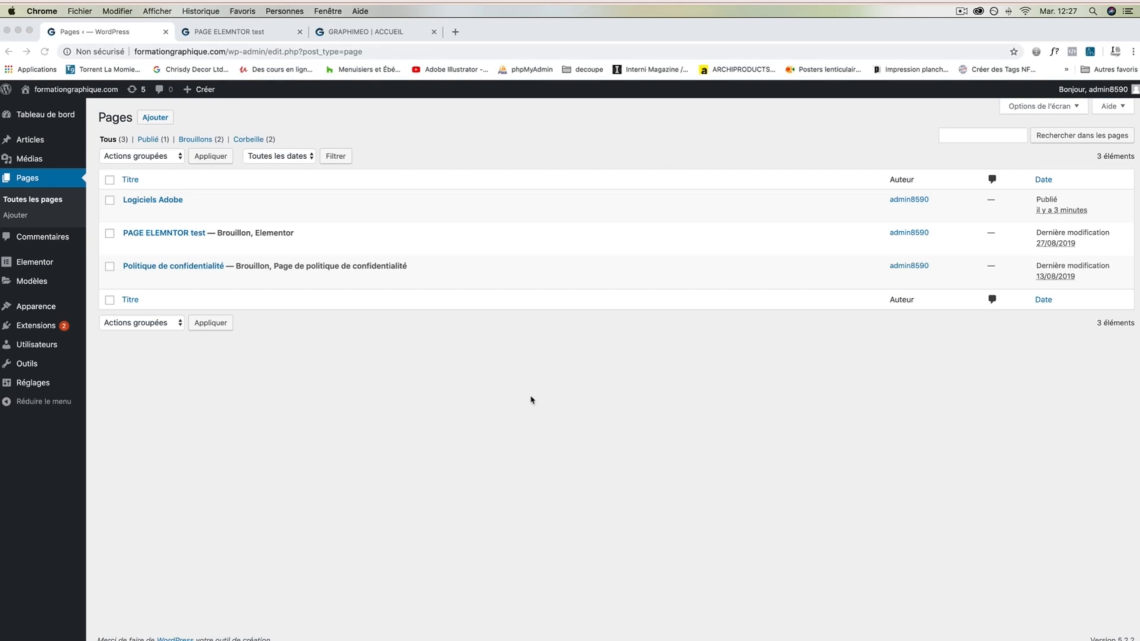
Step: View the CREEZ VOTRE SITE INTERNET subpages on the GRAPHIMEO site and return to the WordPress page list
{"action": "left_click", "coordinate": [381, 31]}
{"action": "mouse_move", "coordinate": [440, 138]}
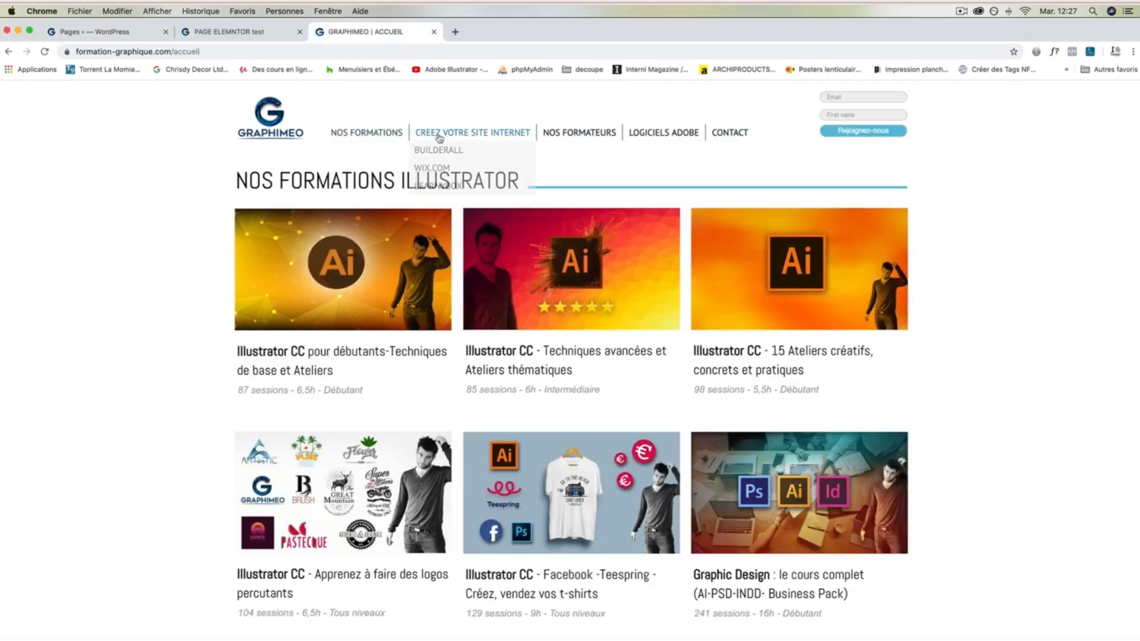
{"action": "left_click", "coordinate": [108, 37]}
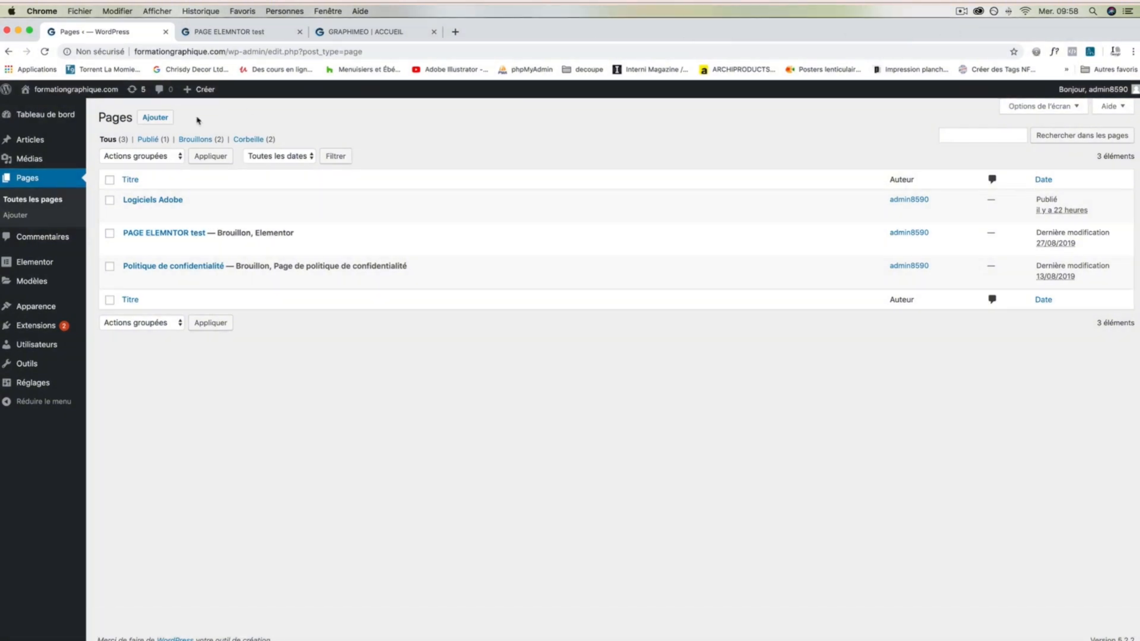
Step: Open the articles section and a blank new article to view its editor and category choices
{"action": "left_click", "coordinate": [29, 143]}
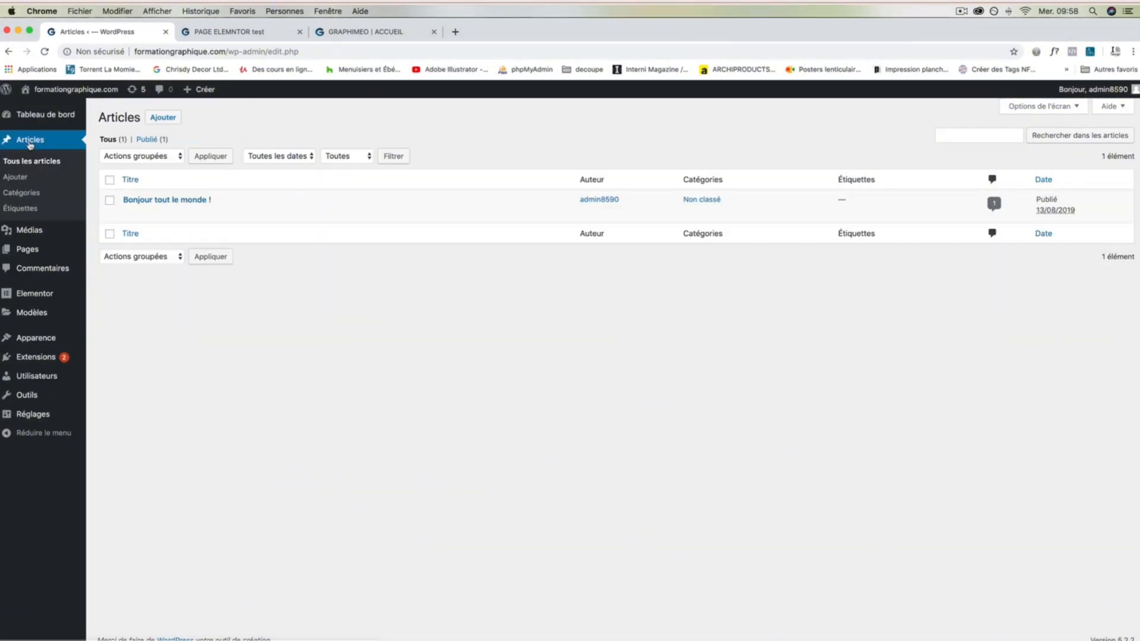
{"action": "left_click", "coordinate": [30, 142]}
{"action": "left_click", "coordinate": [25, 177]}
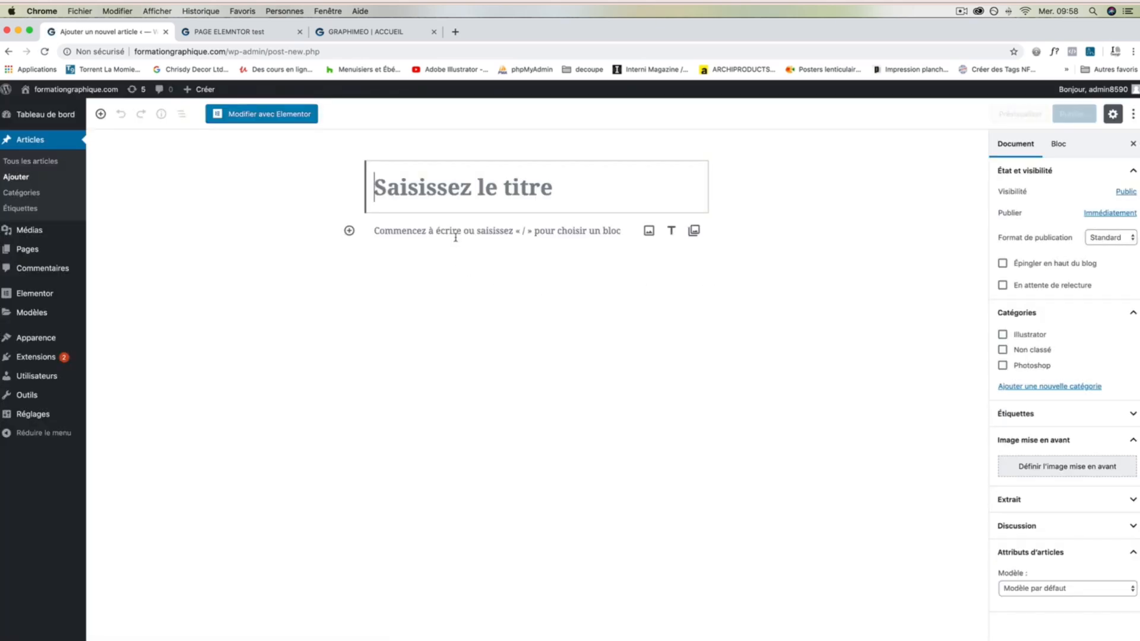
Step: Open the article categories and add a new category named INDESIGN without a parent category
{"action": "left_click", "coordinate": [30, 193]}
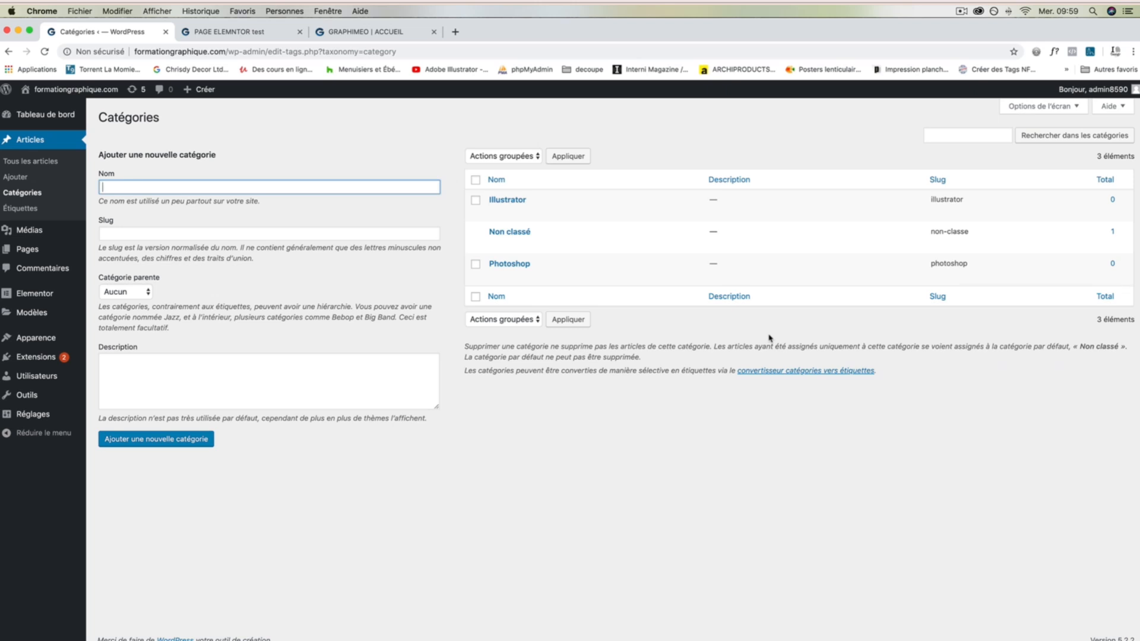
{"action": "left_click", "coordinate": [226, 185]}
{"action": "type", "text": "INDESIGN"}
{"action": "left_click", "coordinate": [138, 233]}
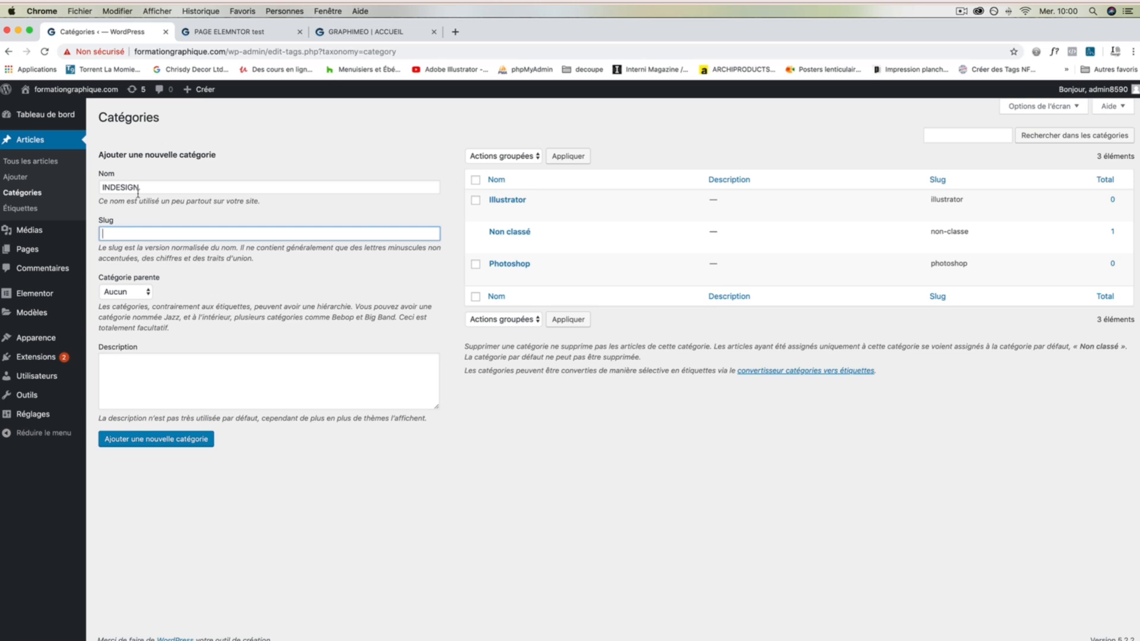
{"action": "left_click", "coordinate": [141, 293]}
{"action": "left_click", "coordinate": [141, 294]}
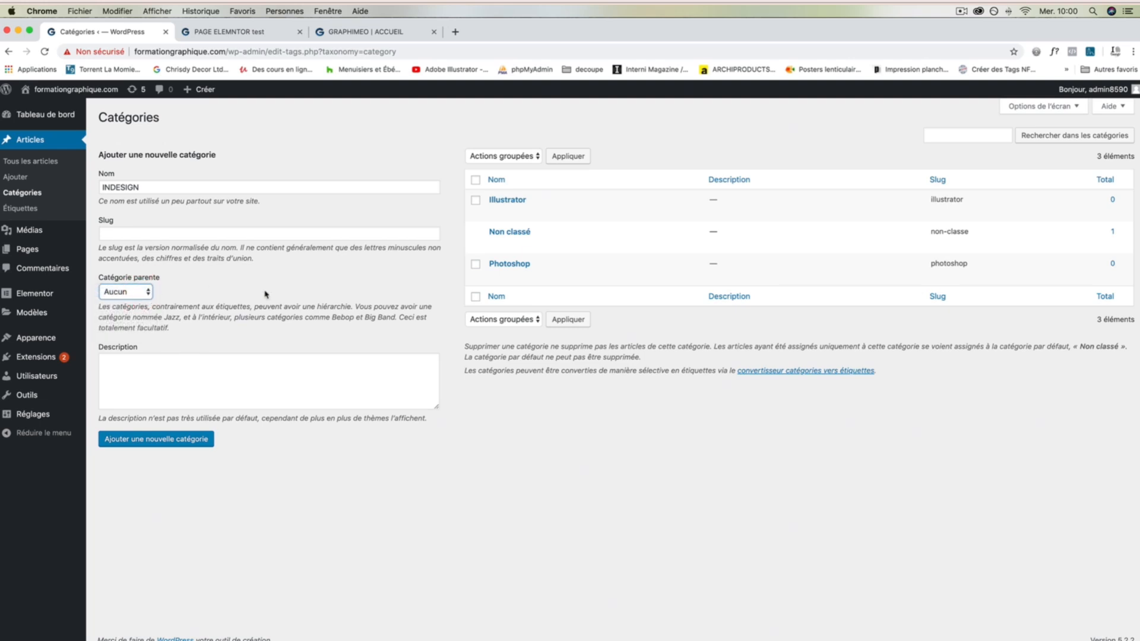
{"action": "left_click", "coordinate": [123, 292]}
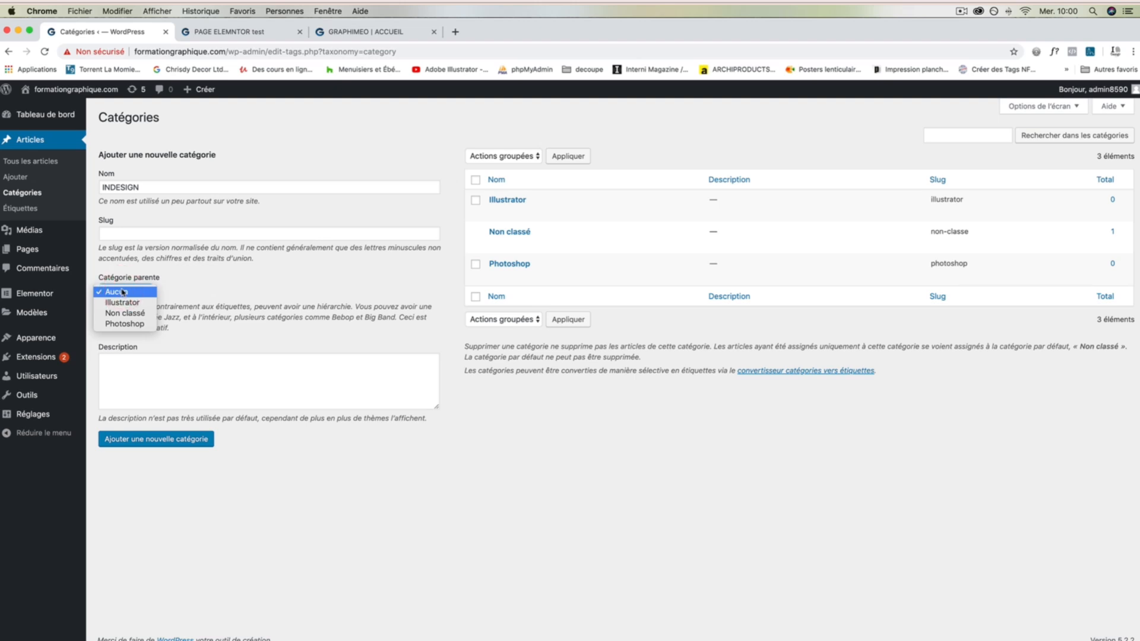
{"action": "left_click", "coordinate": [142, 169]}
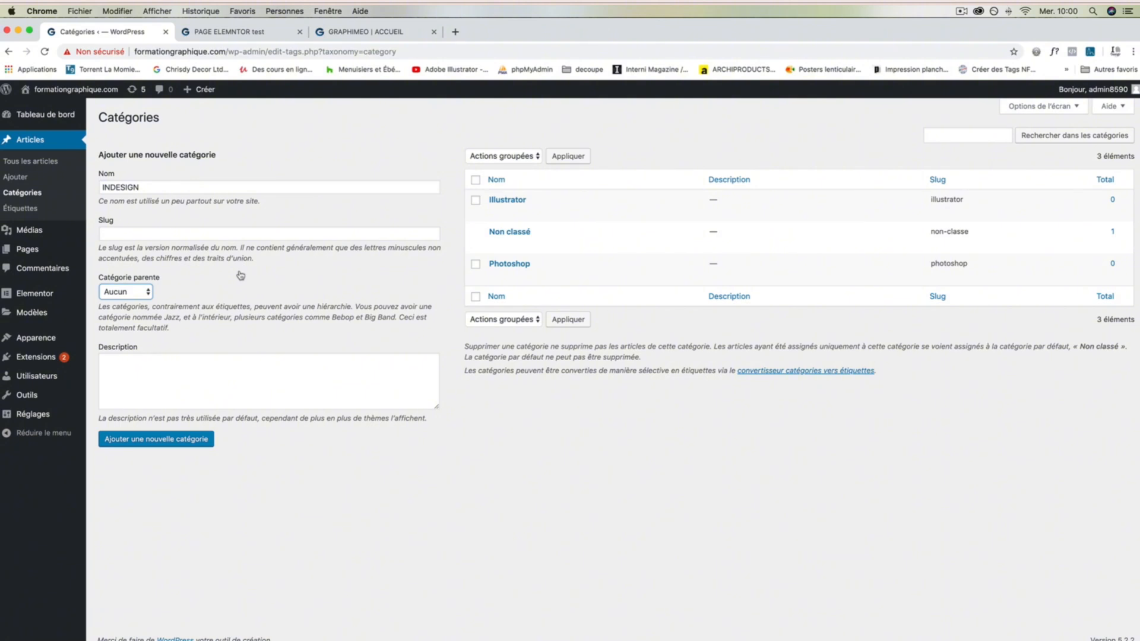
{"action": "left_click", "coordinate": [242, 375]}
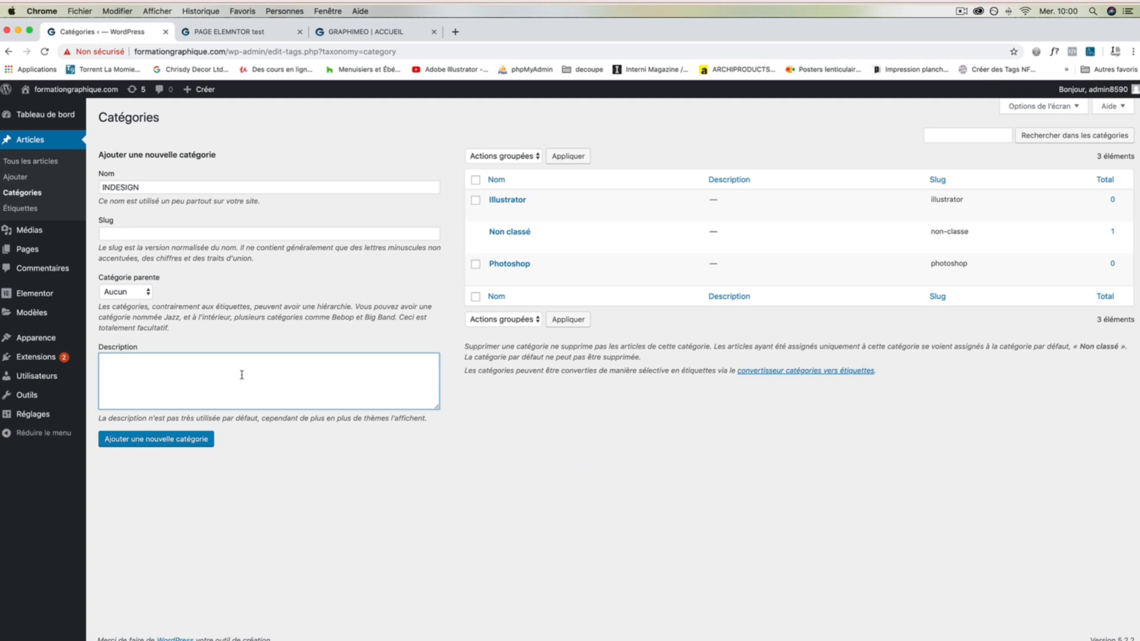
{"action": "left_click", "coordinate": [168, 440]}
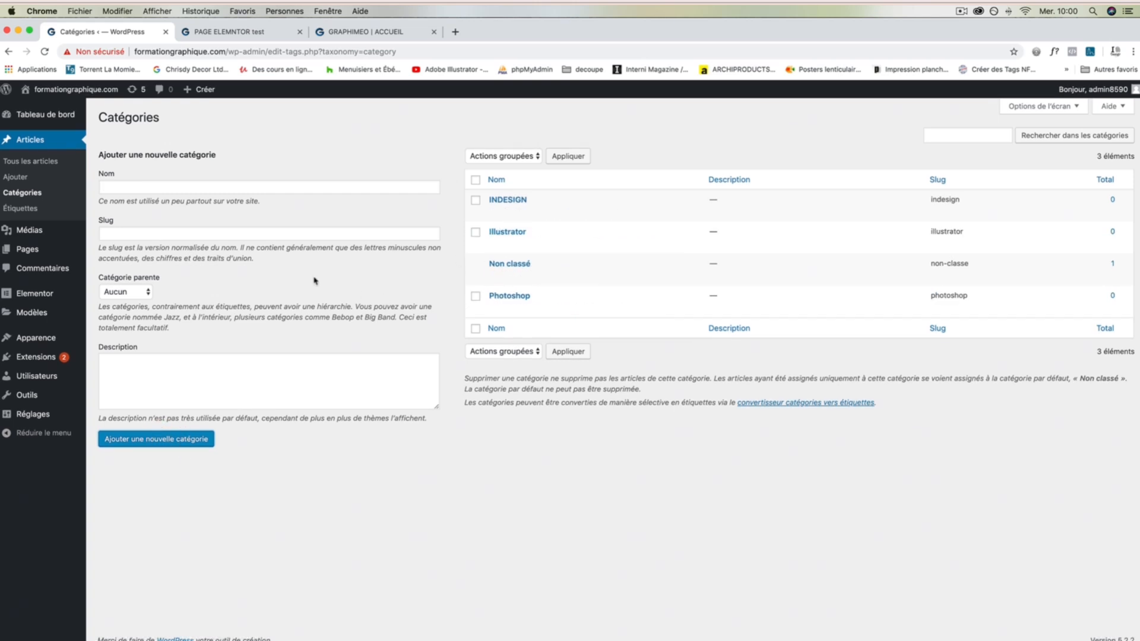
Step: Add a category named Carte de visite with INDESIGN as its parent category
{"action": "left_click", "coordinate": [166, 186]}
{"action": "type", "text": "C"}
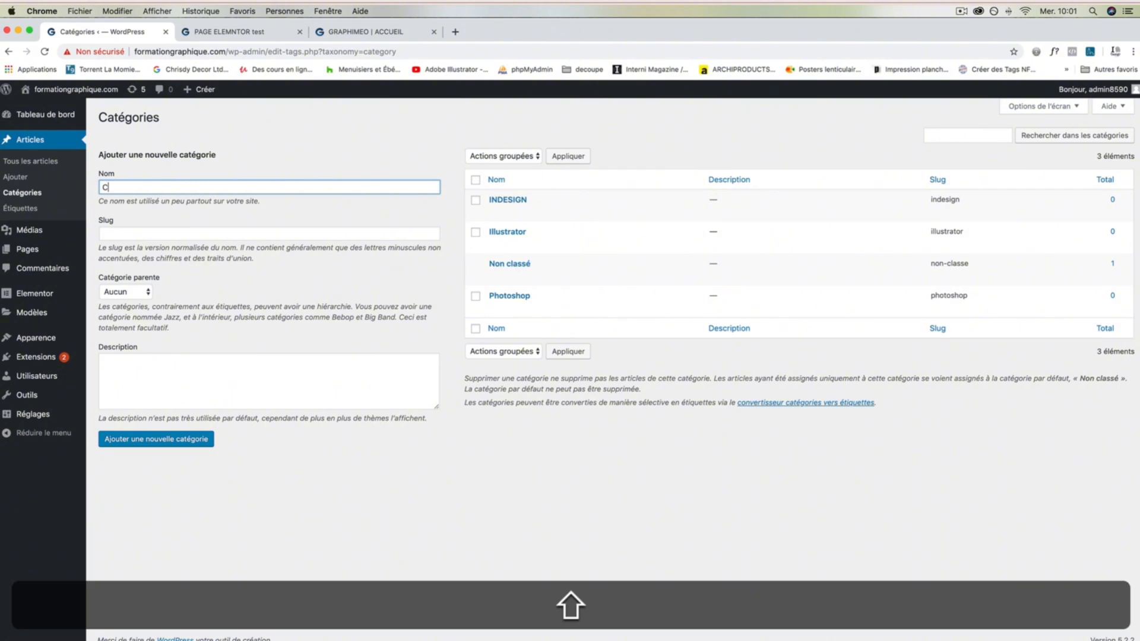
{"action": "type", "text": "arte de visite"}
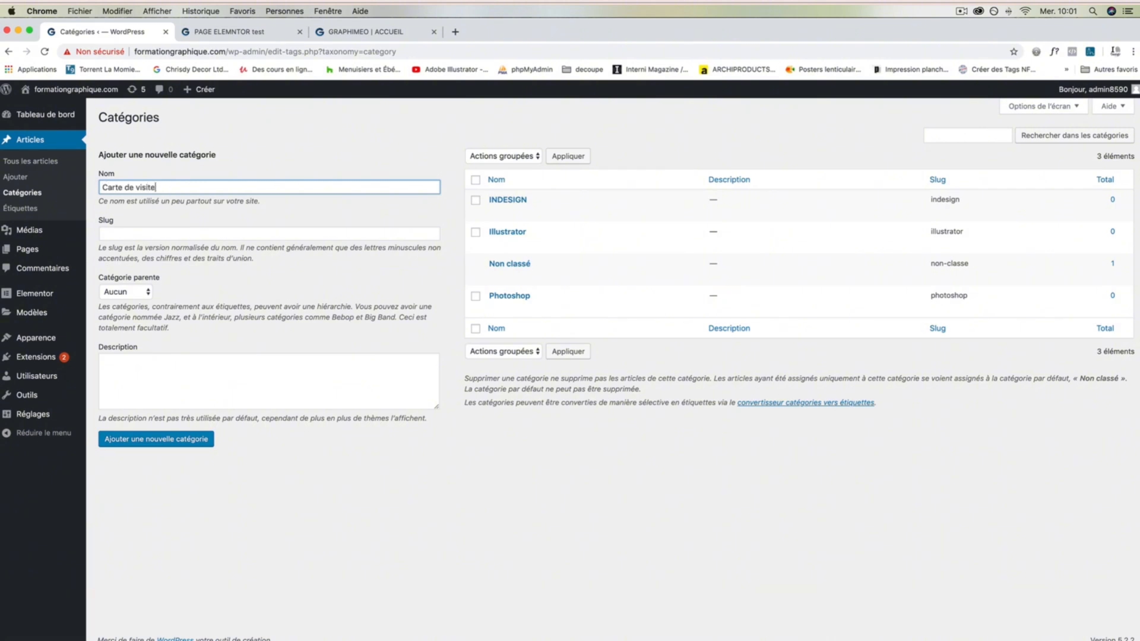
{"action": "left_click", "coordinate": [116, 292]}
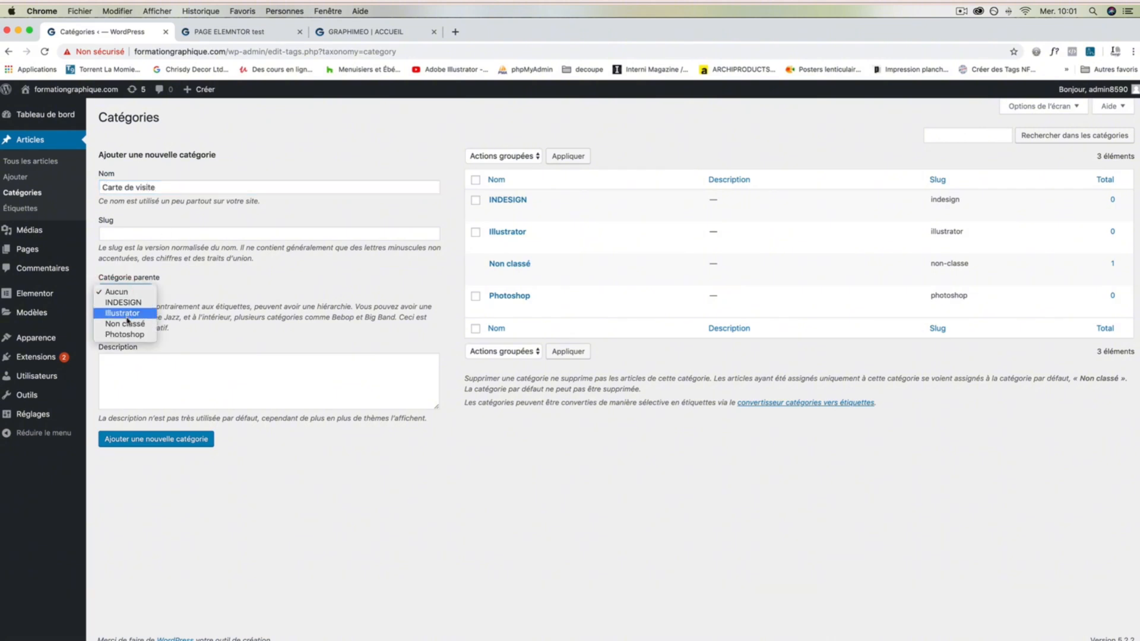
{"action": "left_click", "coordinate": [126, 302]}
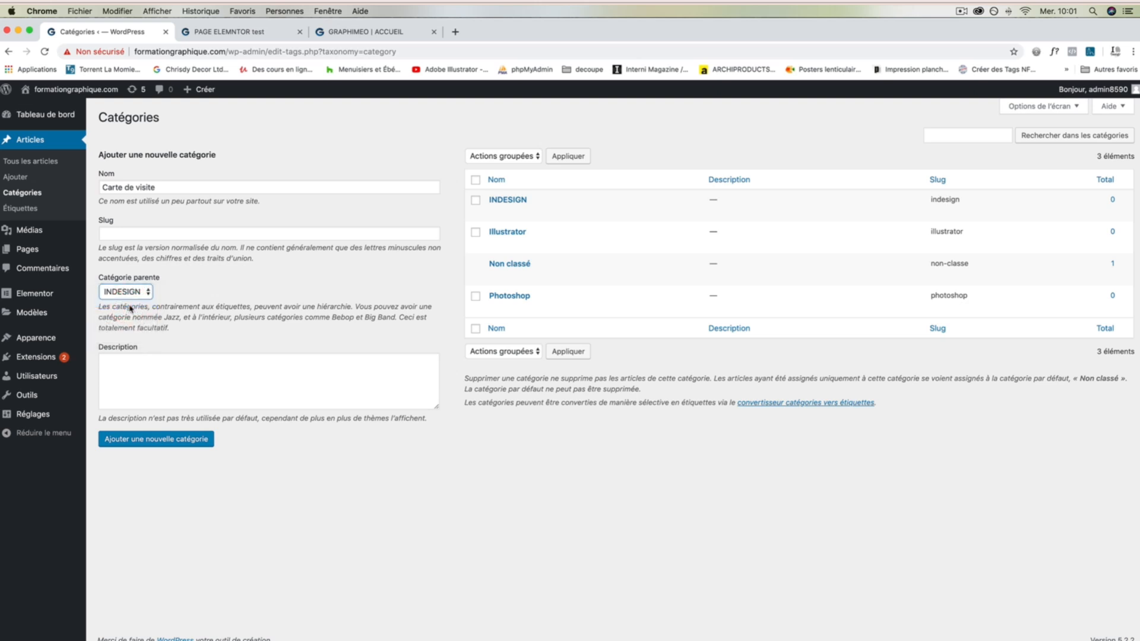
{"action": "left_click", "coordinate": [172, 440]}
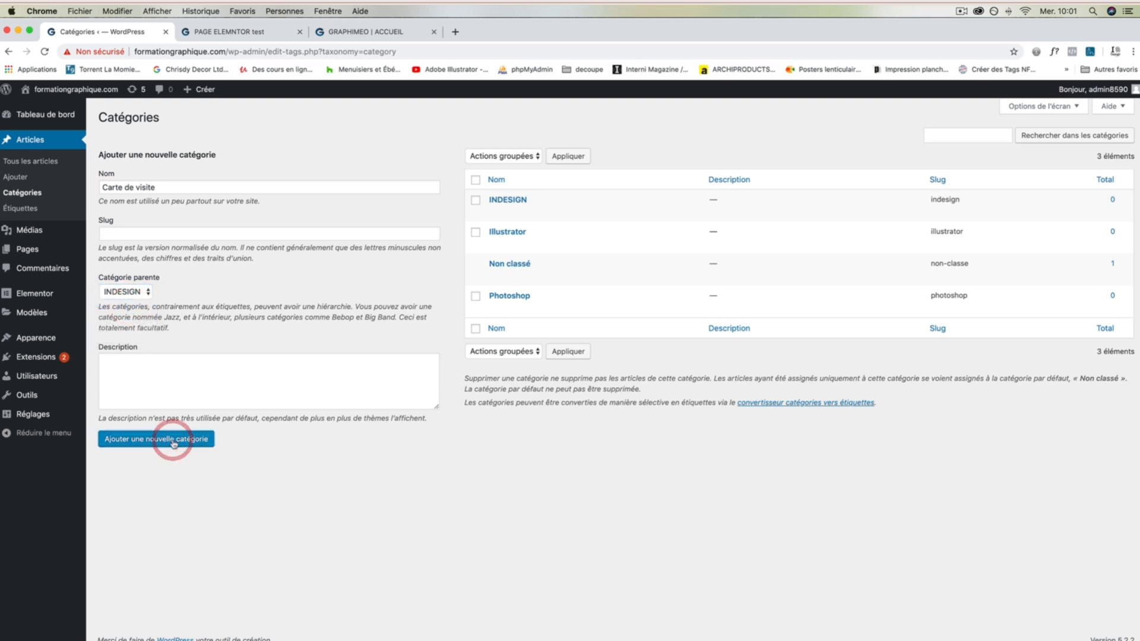
{"action": "mouse_move", "coordinate": [503, 241]}
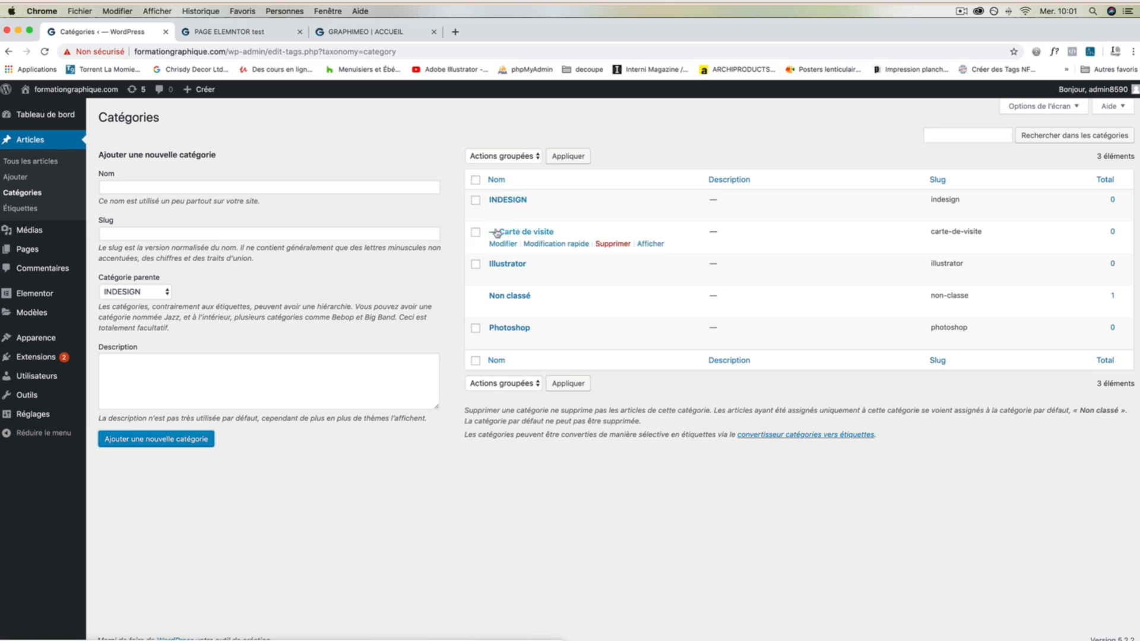
{"action": "mouse_move", "coordinate": [501, 207]}
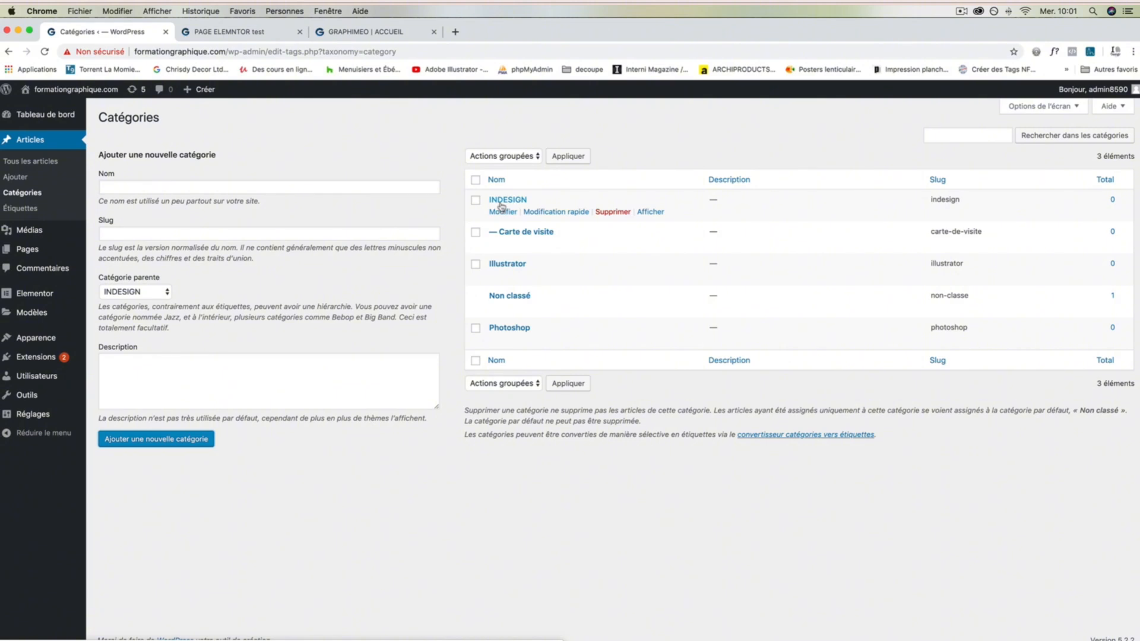
Step: Add a category named retouche photo with Photoshop as its parent category
{"action": "left_click", "coordinate": [159, 187]}
{"action": "type", "text": "retouche "}
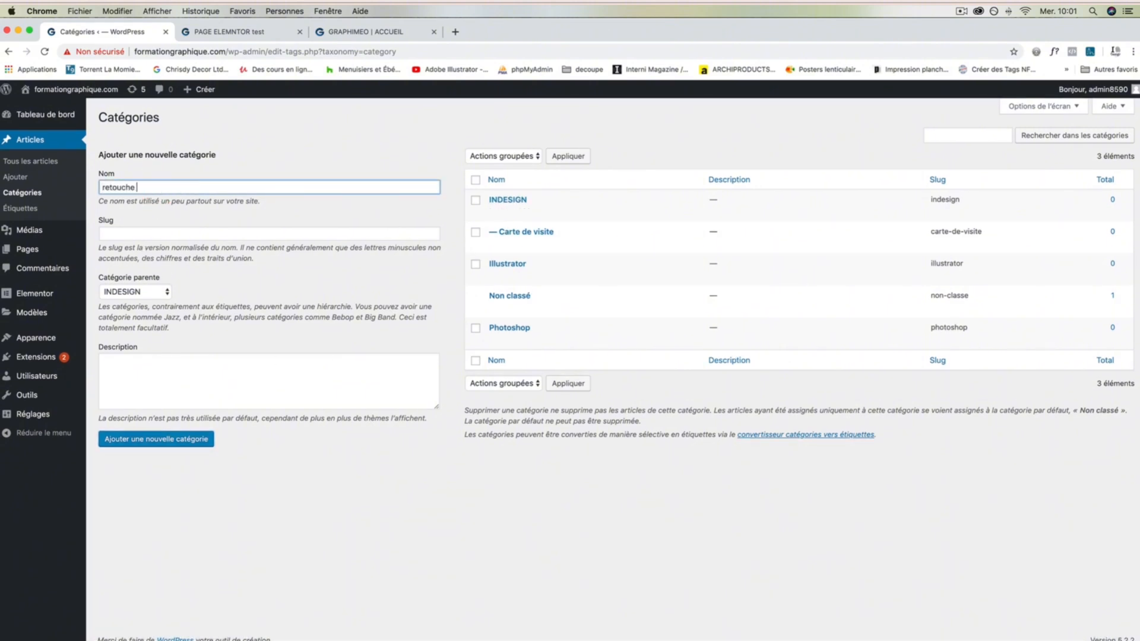
{"action": "type", "text": "photo"}
{"action": "left_click", "coordinate": [140, 292]}
{"action": "left_click", "coordinate": [143, 335]}
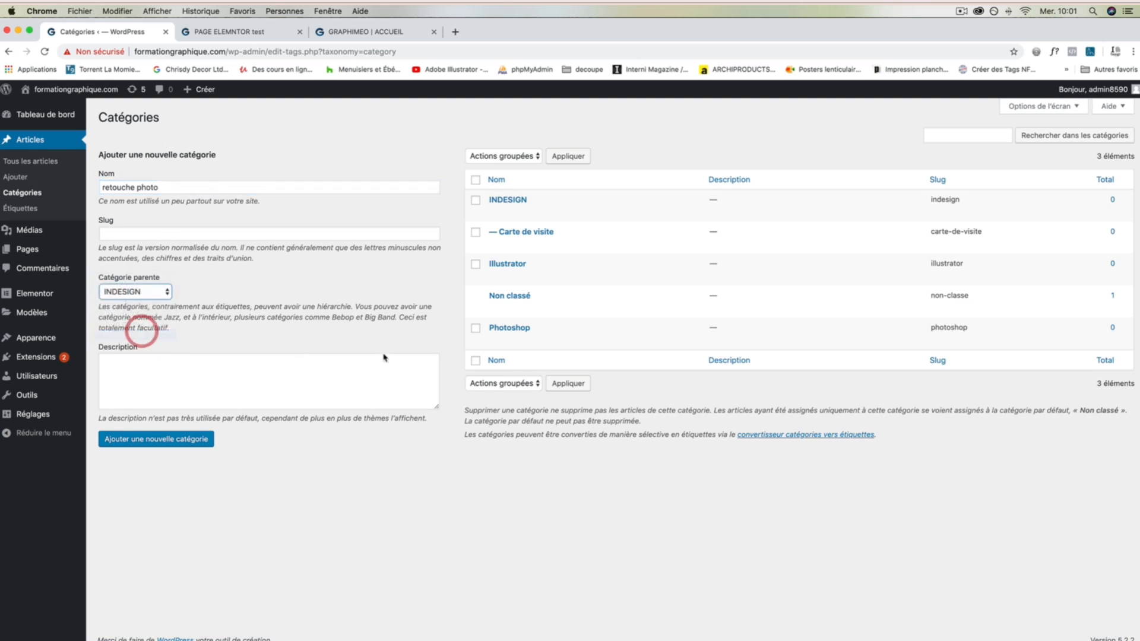
{"action": "left_click", "coordinate": [132, 445]}
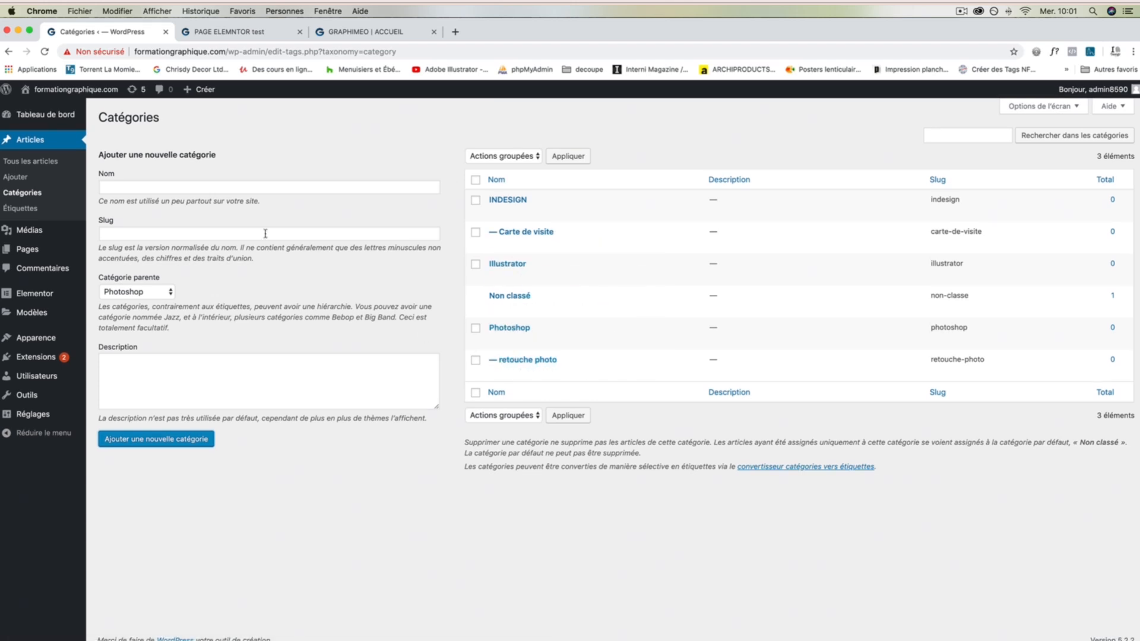
Step: Add a category named Numerique nested under the retouche photo subcategory
{"action": "left_click", "coordinate": [211, 185]}
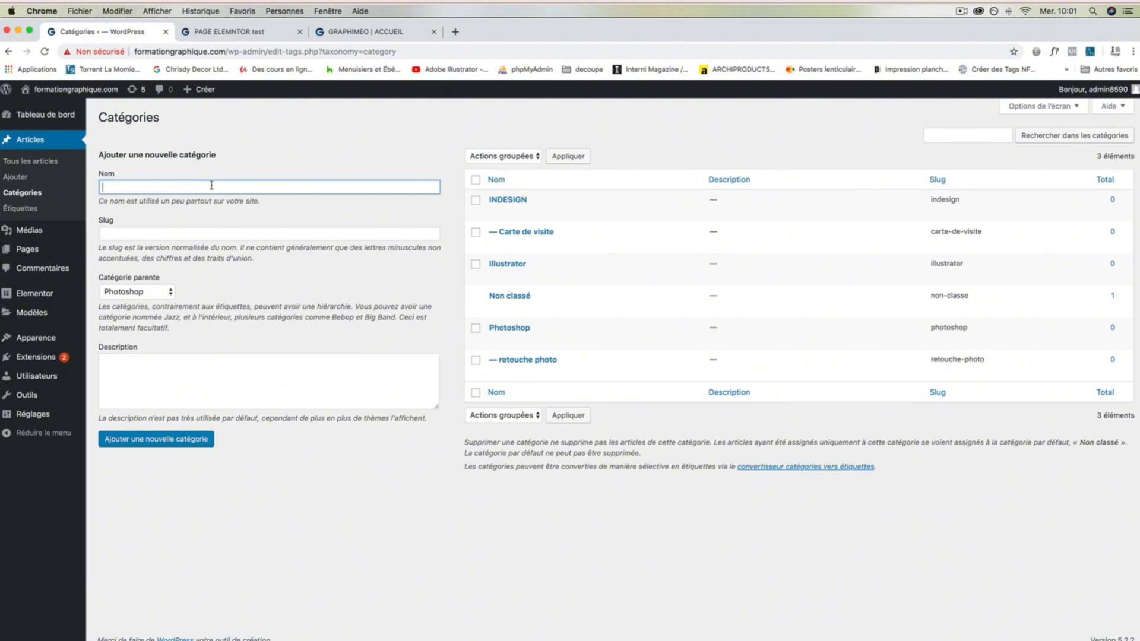
{"action": "type", "text": "Numerique"}
{"action": "left_click", "coordinate": [136, 292]}
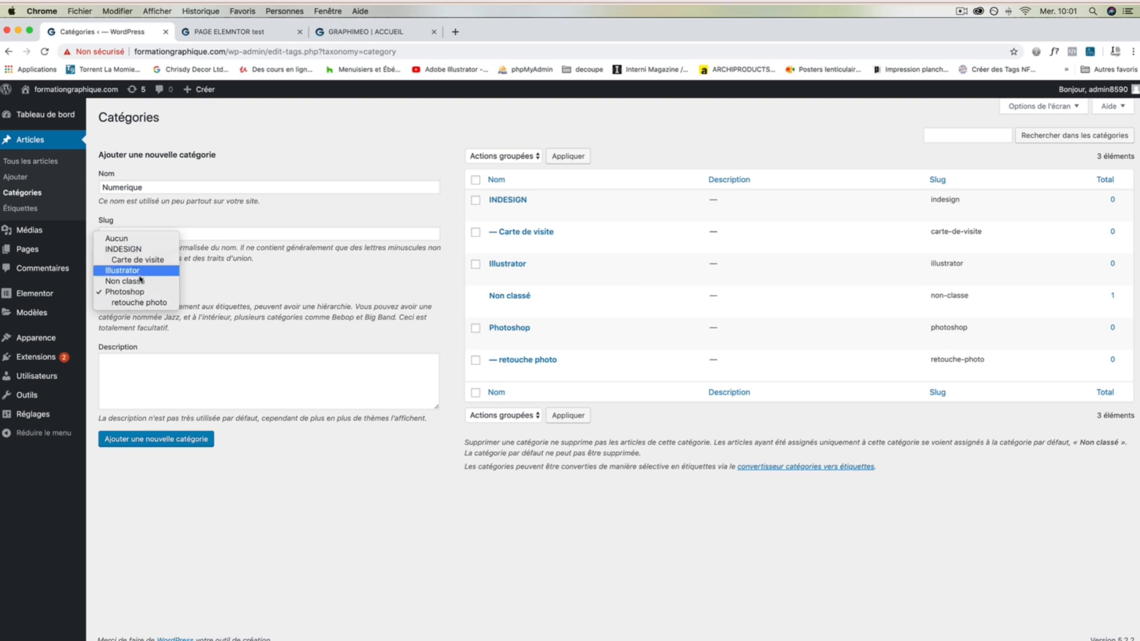
{"action": "left_click", "coordinate": [142, 304]}
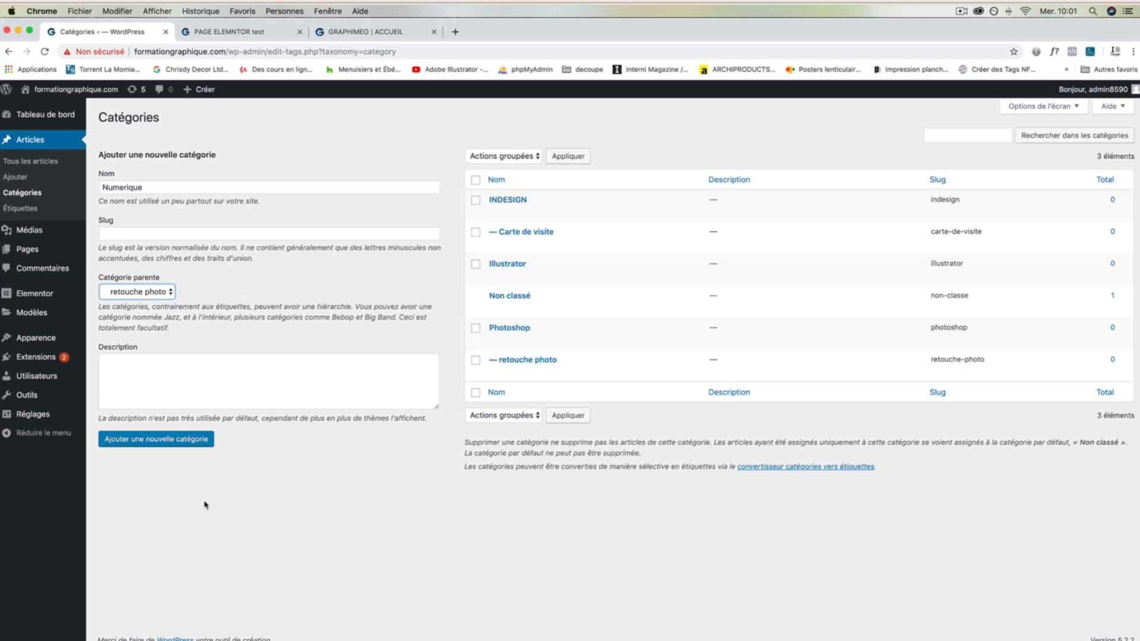
{"action": "left_click", "coordinate": [160, 442]}
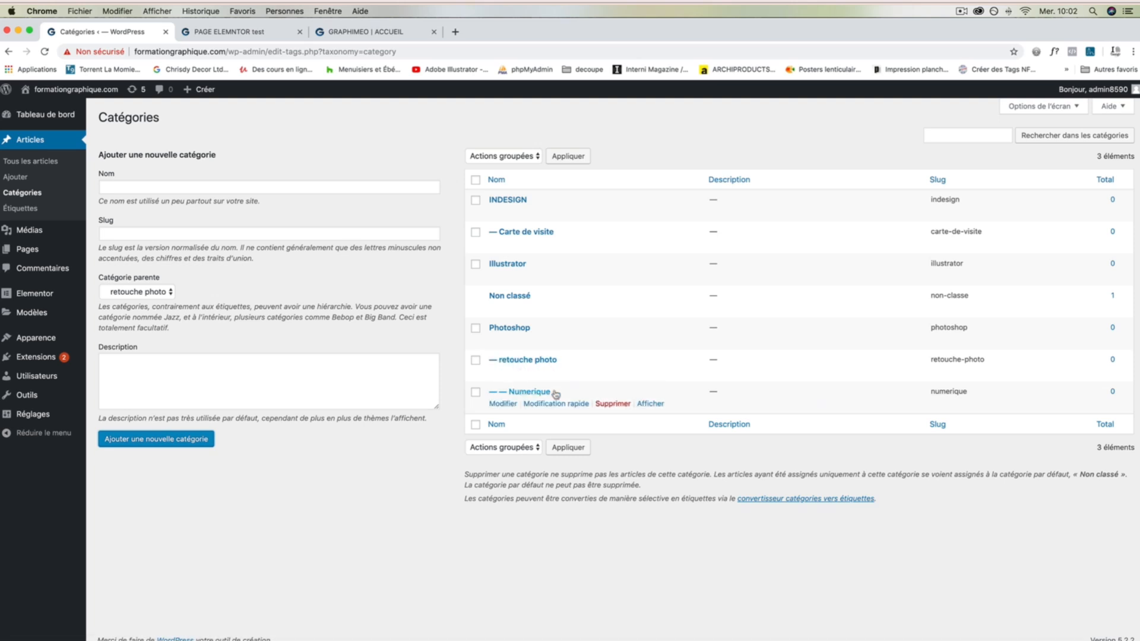
Step: Delete the Numerique category, and view the retouche photo category's edit form before returning to the category list
{"action": "left_click", "coordinate": [612, 404]}
{"action": "key", "text": "Return"}
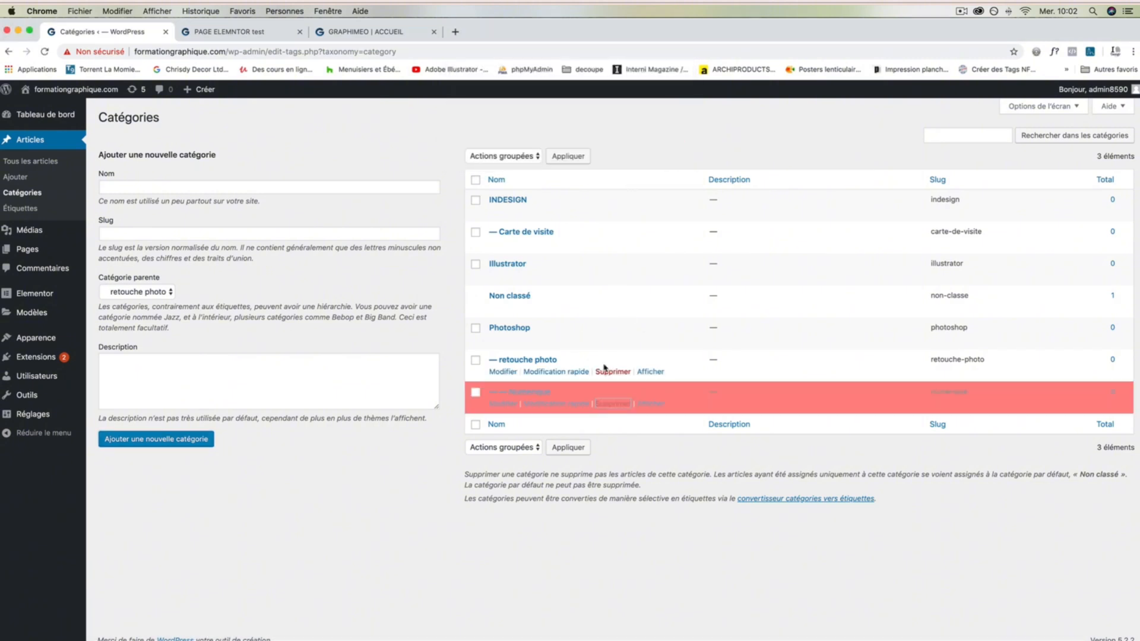
{"action": "left_click", "coordinate": [503, 372]}
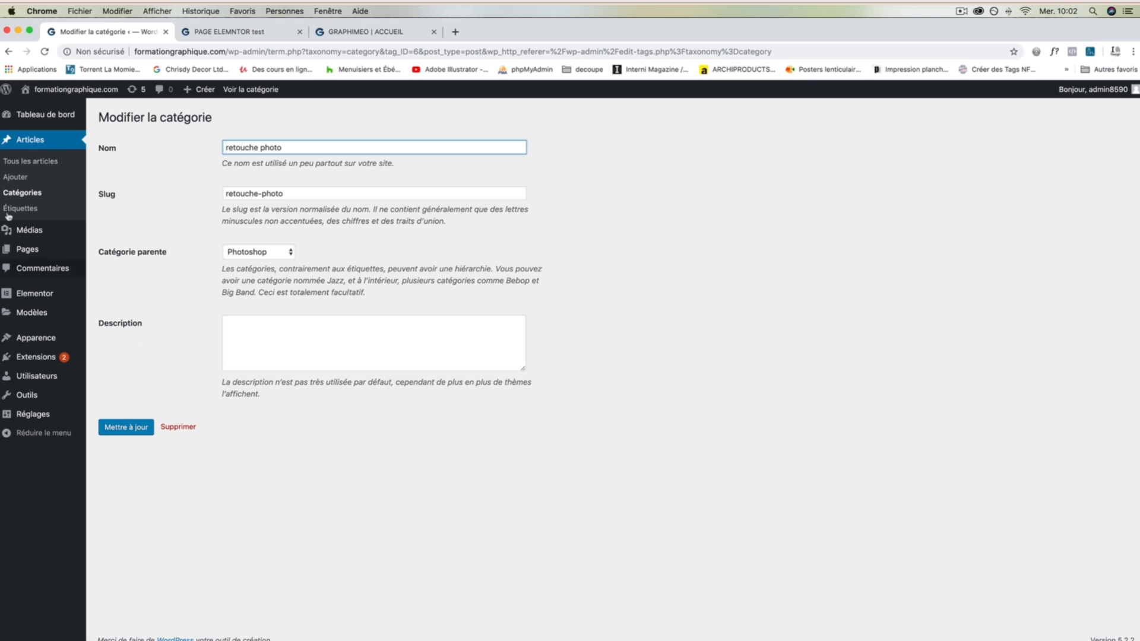
{"action": "left_click", "coordinate": [22, 194]}
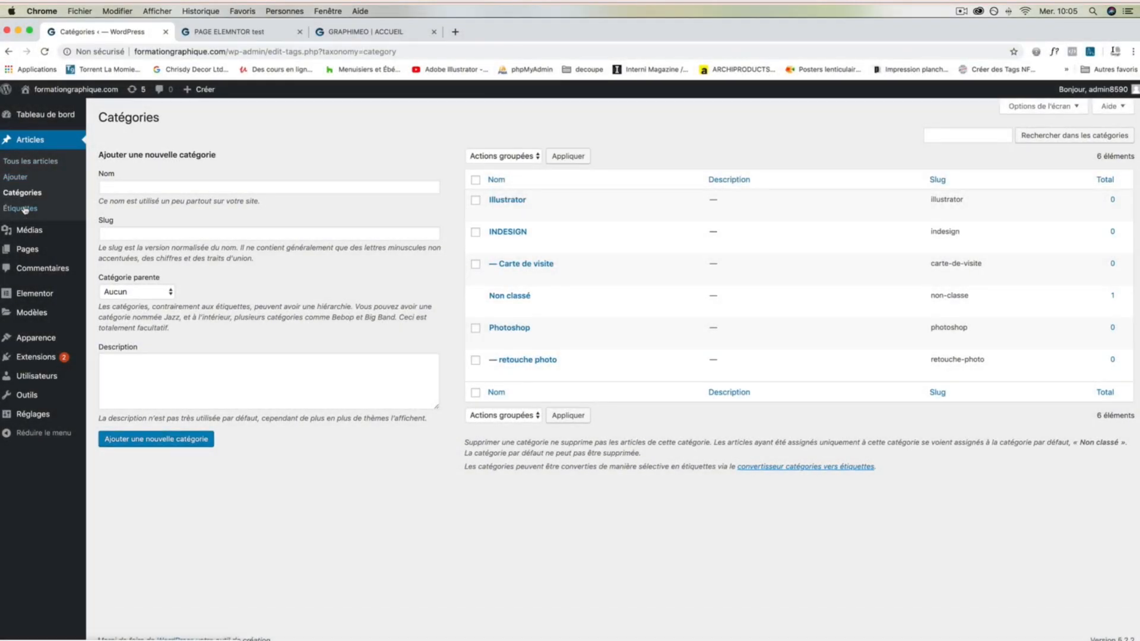
Step: Open the article tags and add a new tag named photoshop
{"action": "left_click", "coordinate": [24, 208]}
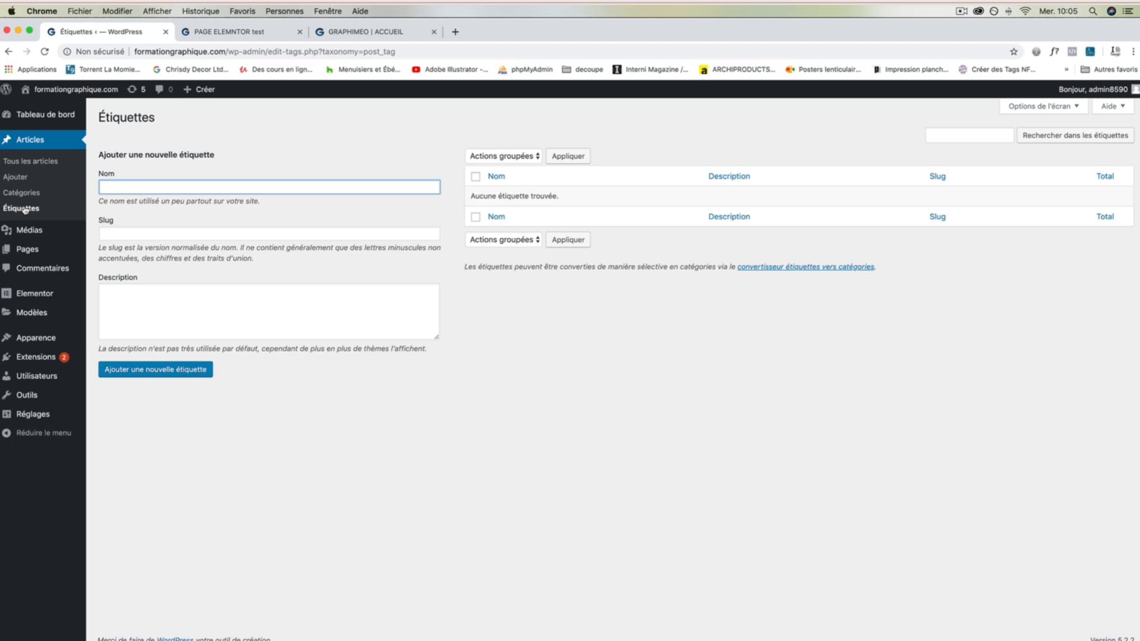
{"action": "left_click", "coordinate": [136, 189]}
{"action": "type", "text": "phto"}
{"action": "key", "text": "BackSpace"}
{"action": "key", "text": "BackSpace"}
{"action": "type", "text": "otoshop"}
{"action": "left_click", "coordinate": [178, 370]}
Step: Add a second article tag named formation, leaving its slug and description empty
{"action": "left_click", "coordinate": [153, 188]}
{"action": "type", "text": "formation"}
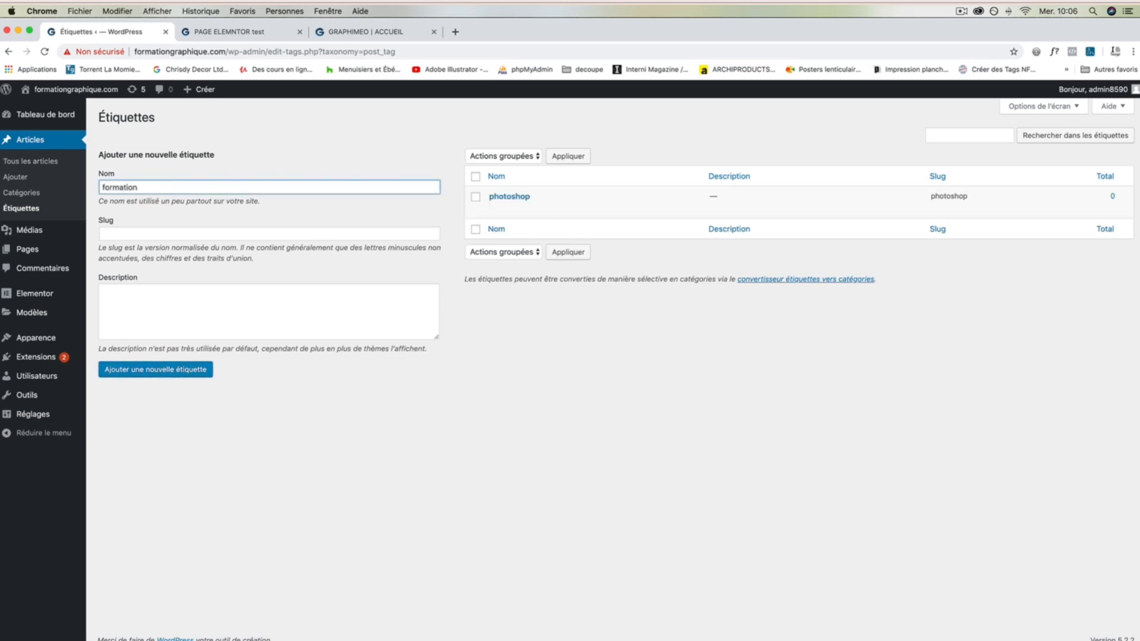
{"action": "left_click", "coordinate": [164, 368]}
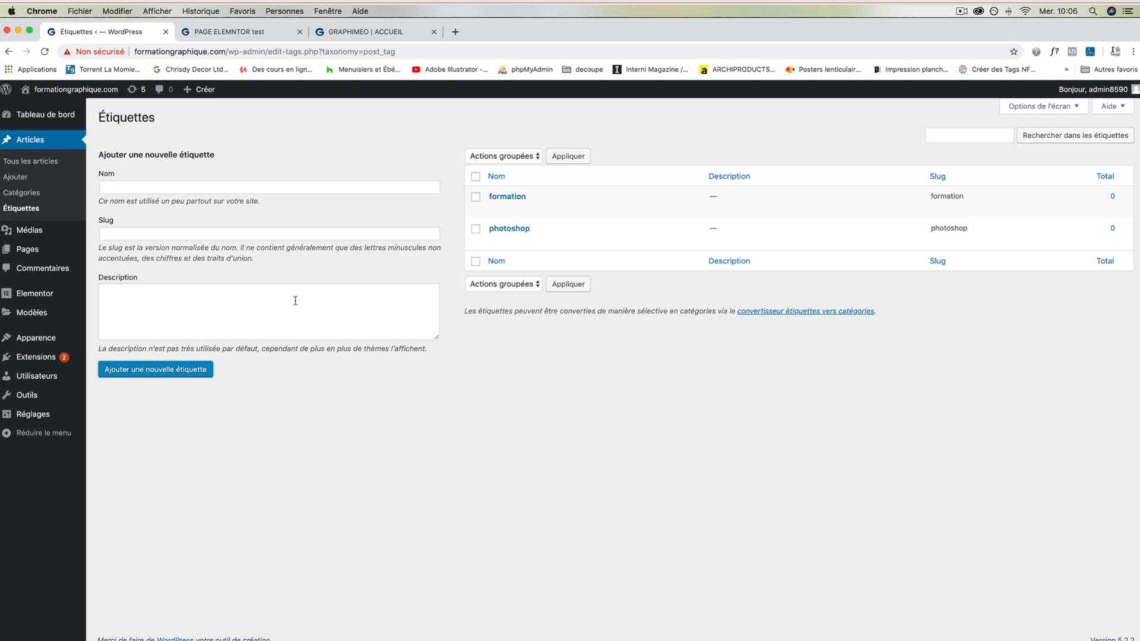
{"action": "left_click", "coordinate": [252, 302]}
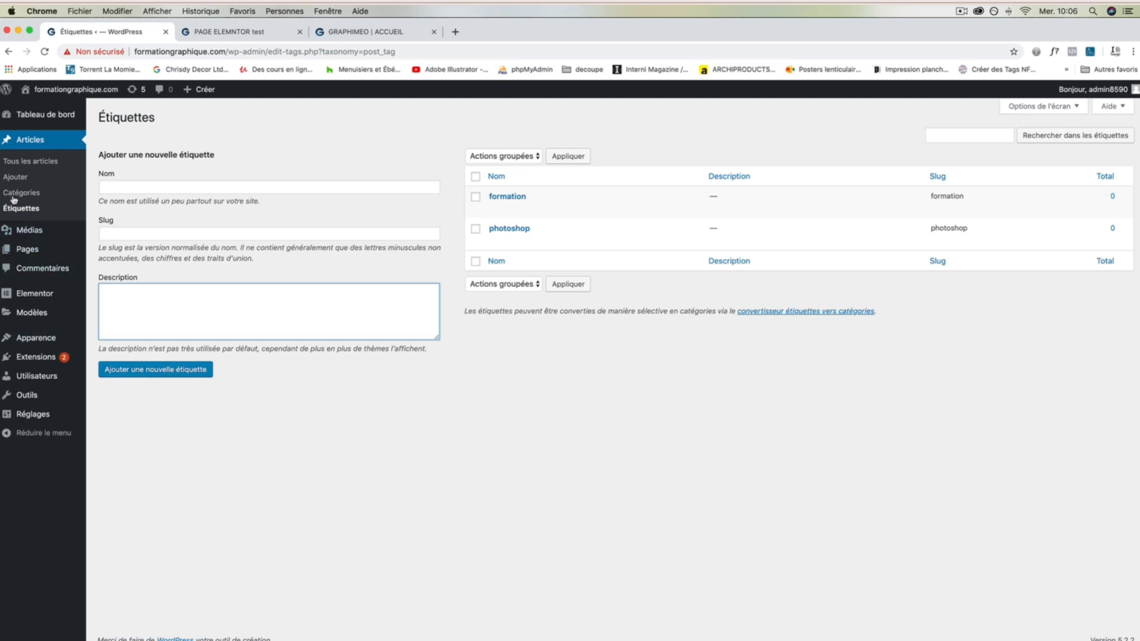
Step: Start a new article and title it Photoshop
{"action": "left_click", "coordinate": [14, 177]}
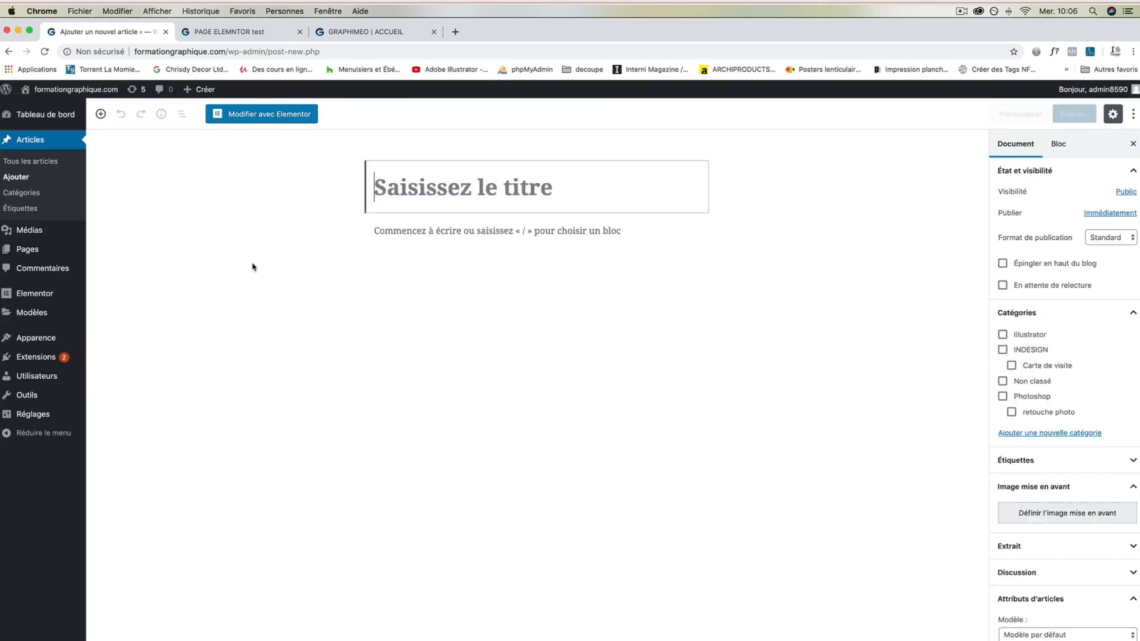
{"action": "type", "text": "Phtooshop"}
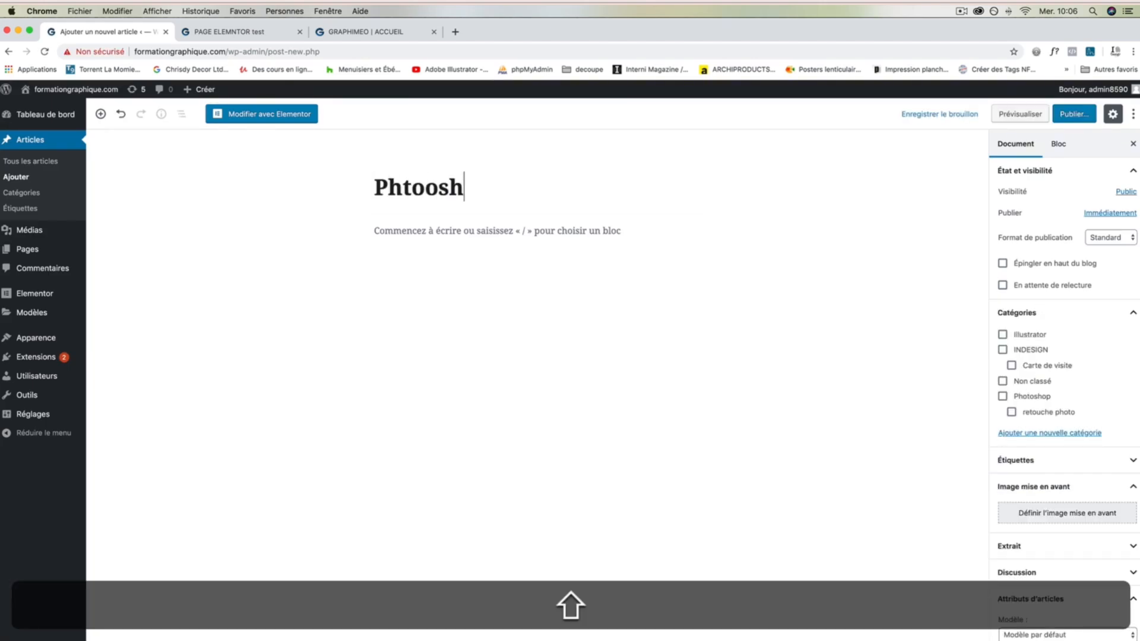
{"action": "left_click", "coordinate": [423, 189]}
{"action": "key", "text": "BackSpace"}
{"action": "key", "text": "BackSpace"}
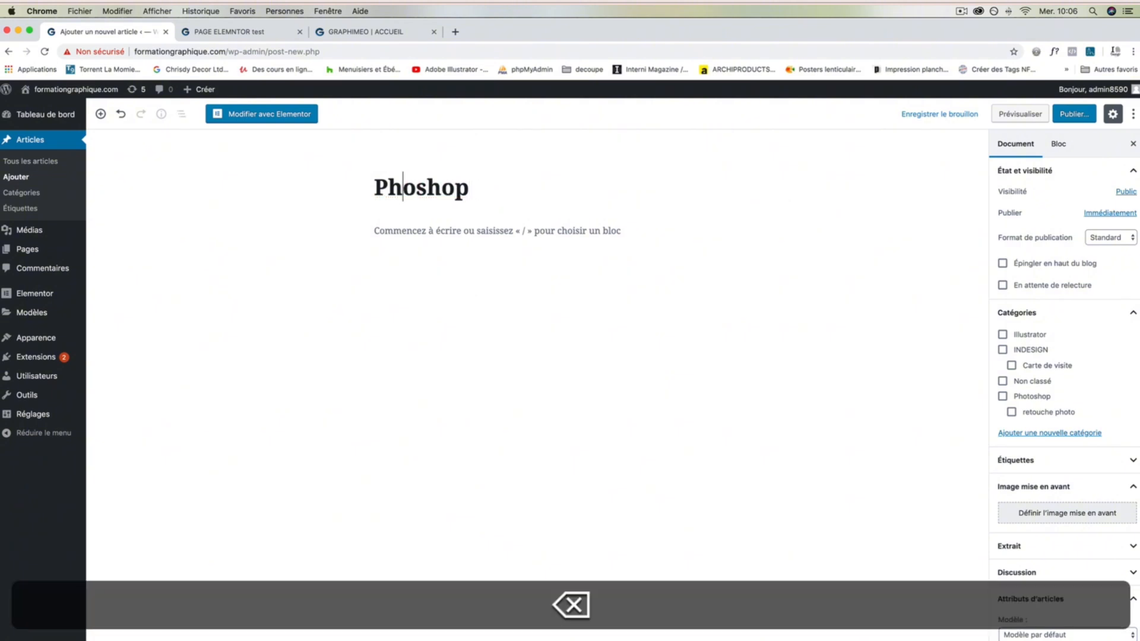
{"action": "type", "text": "ot"}
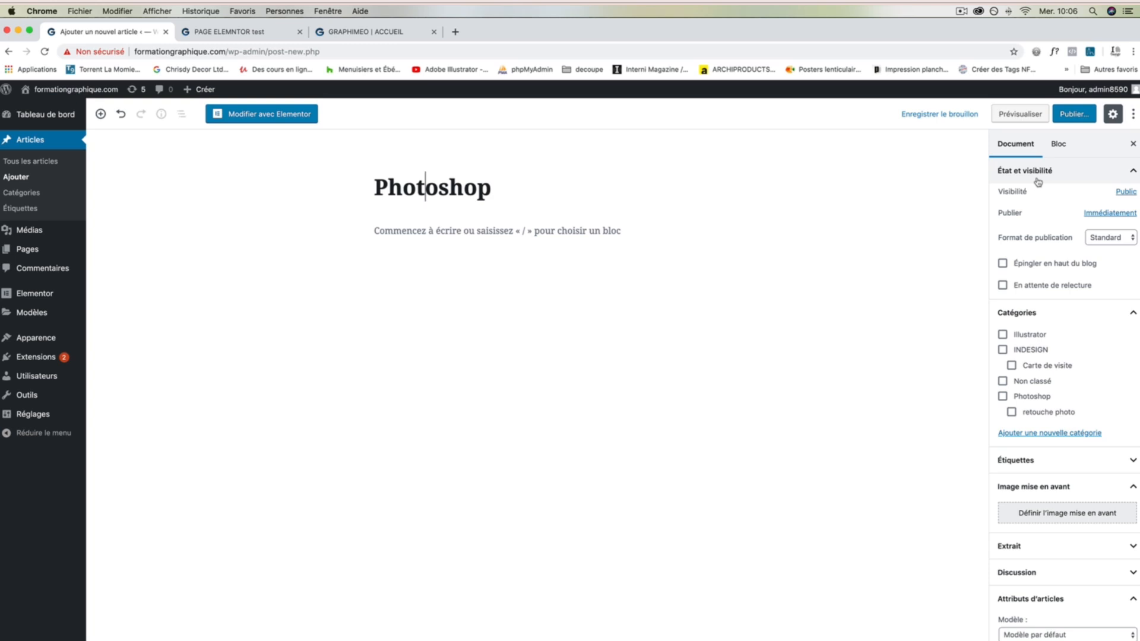
Step: View the article's visibility options without changing them, and collapse and reopen the status and visibility settings
{"action": "left_click", "coordinate": [1122, 192]}
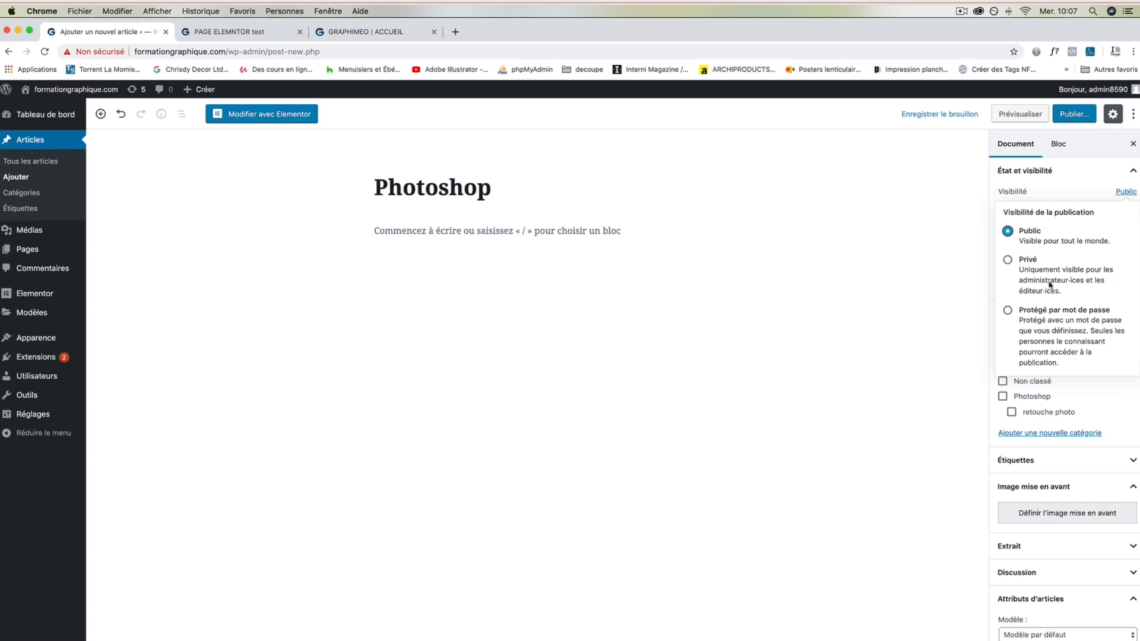
{"action": "left_click", "coordinate": [1079, 178]}
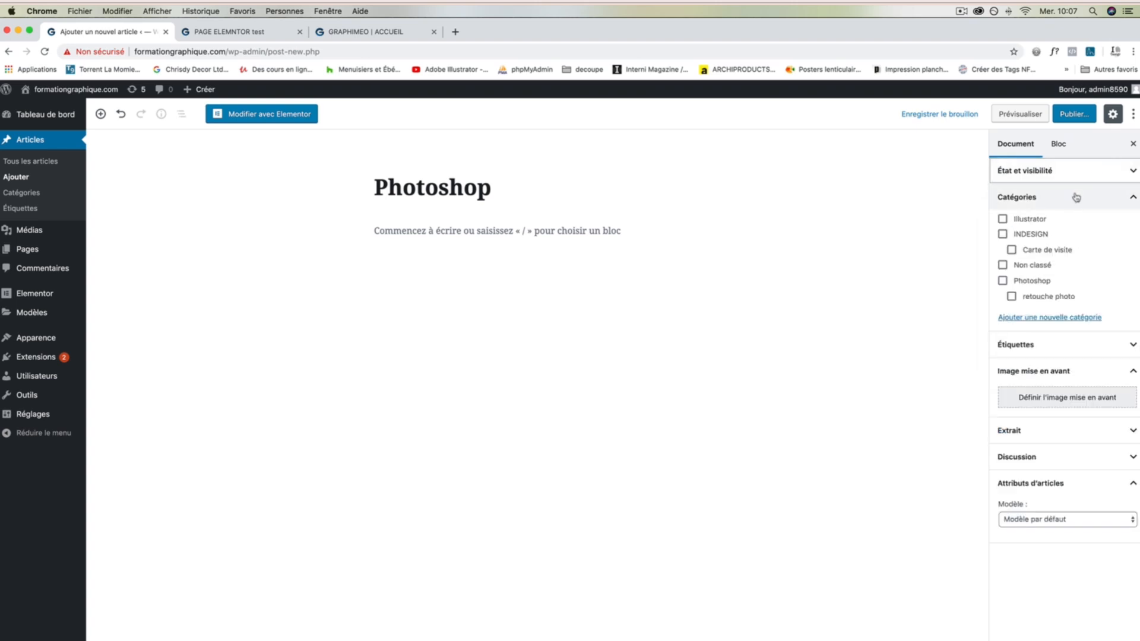
{"action": "left_click", "coordinate": [1080, 176]}
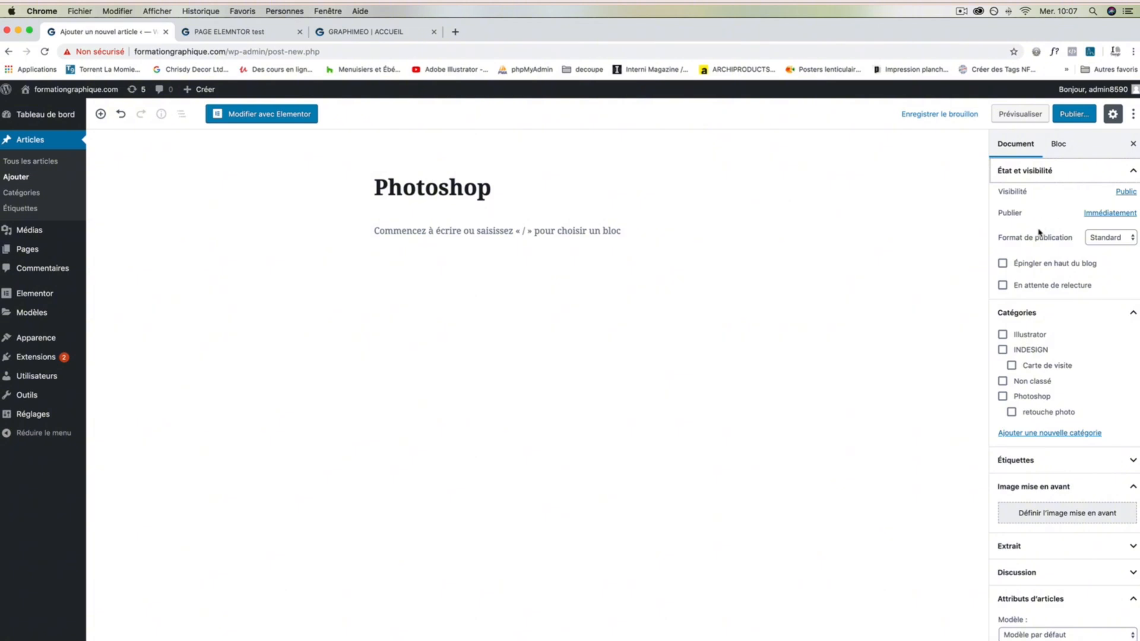
Step: Keep the article's publication format as Standard and assign the article to the Photoshop category
{"action": "left_click", "coordinate": [1112, 238]}
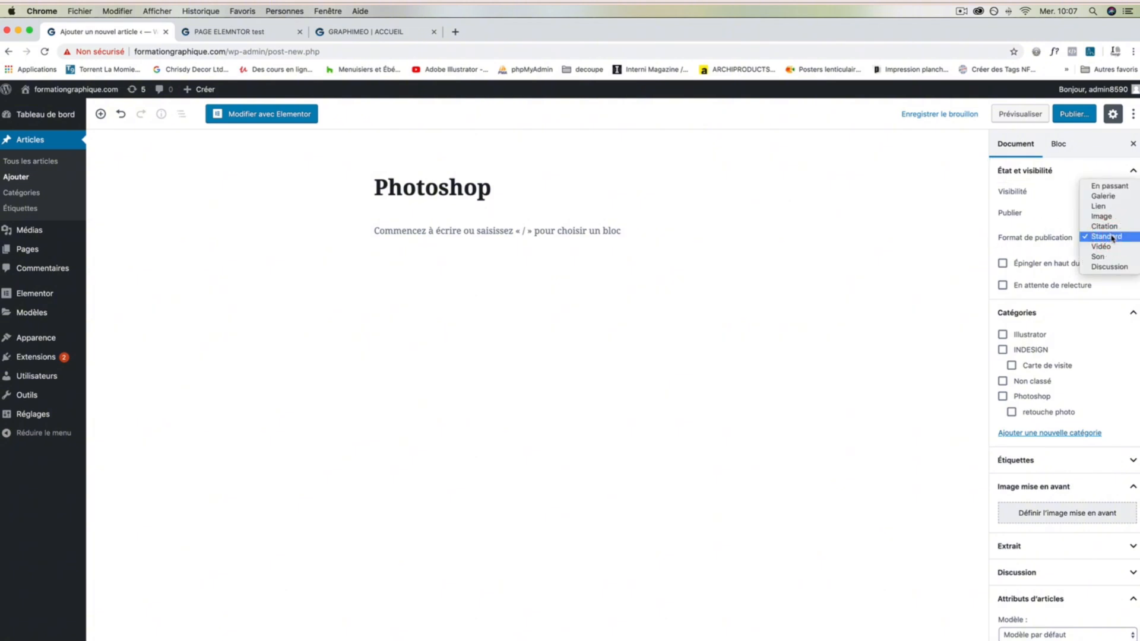
{"action": "left_click", "coordinate": [1112, 238]}
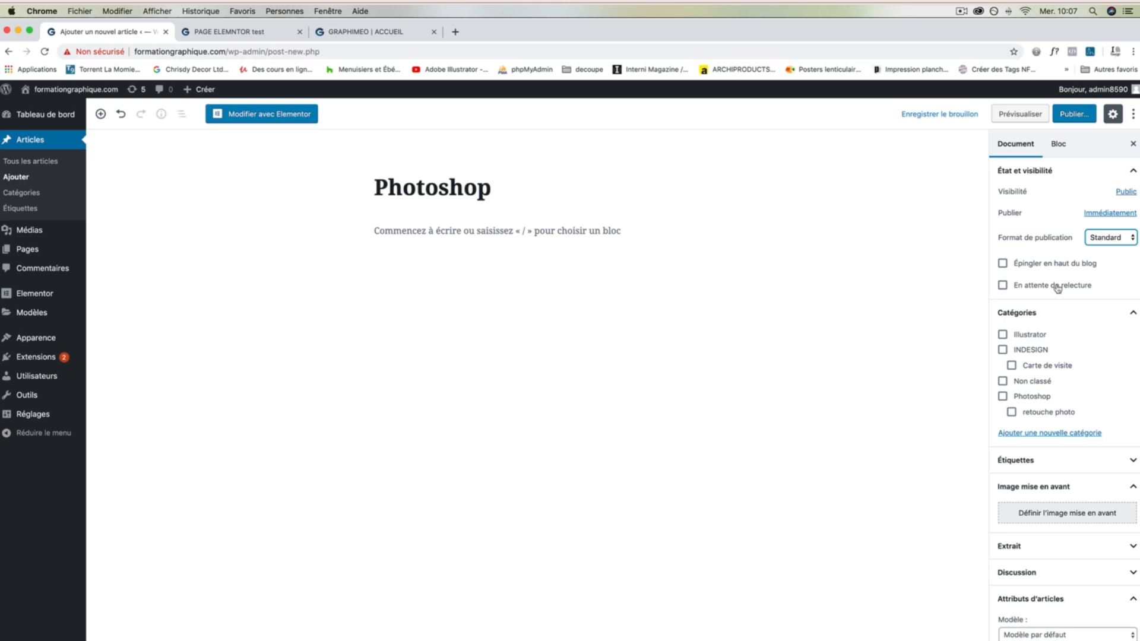
{"action": "scroll", "coordinate": [1056, 287], "scroll_direction": "down", "scroll_amount": 1}
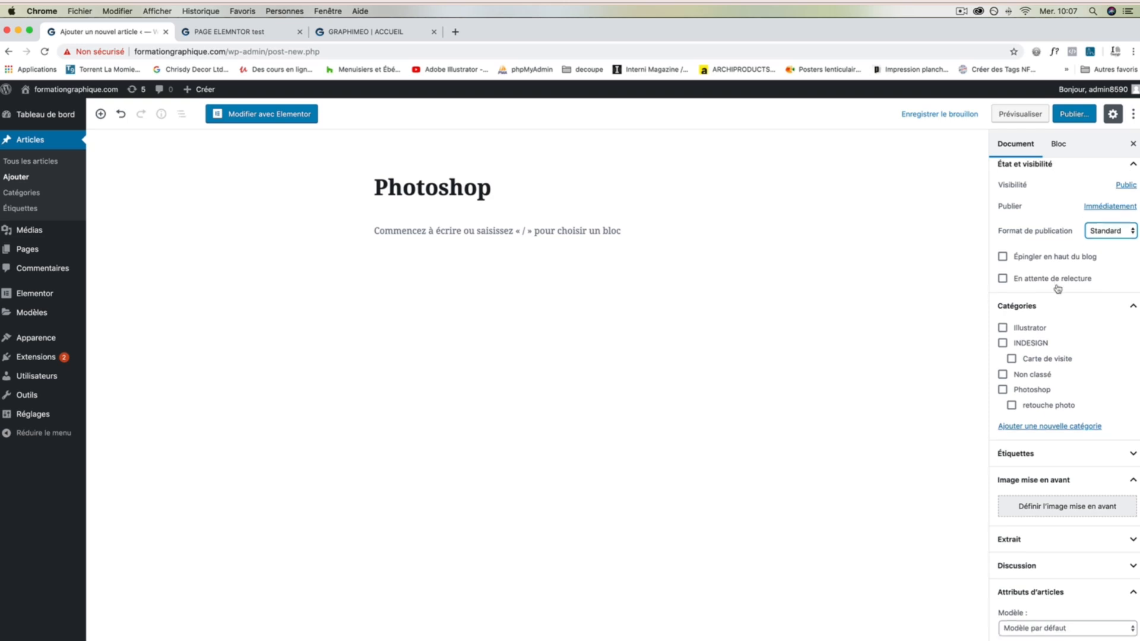
{"action": "left_click", "coordinate": [1002, 390]}
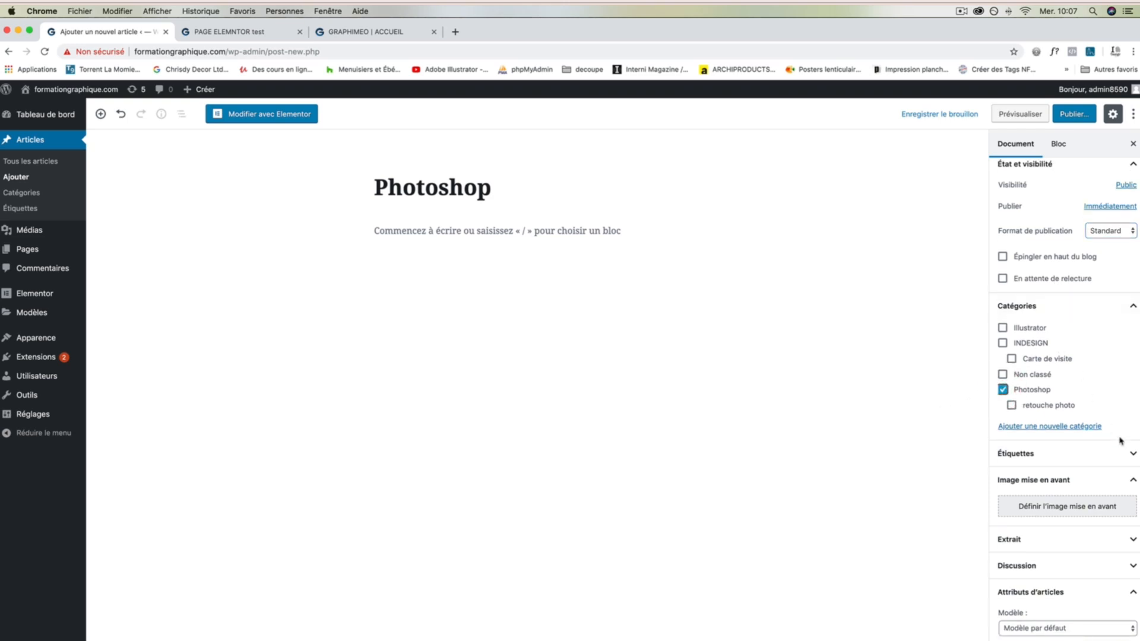
Step: Tag the article with PSD and formation
{"action": "left_click", "coordinate": [1120, 457]}
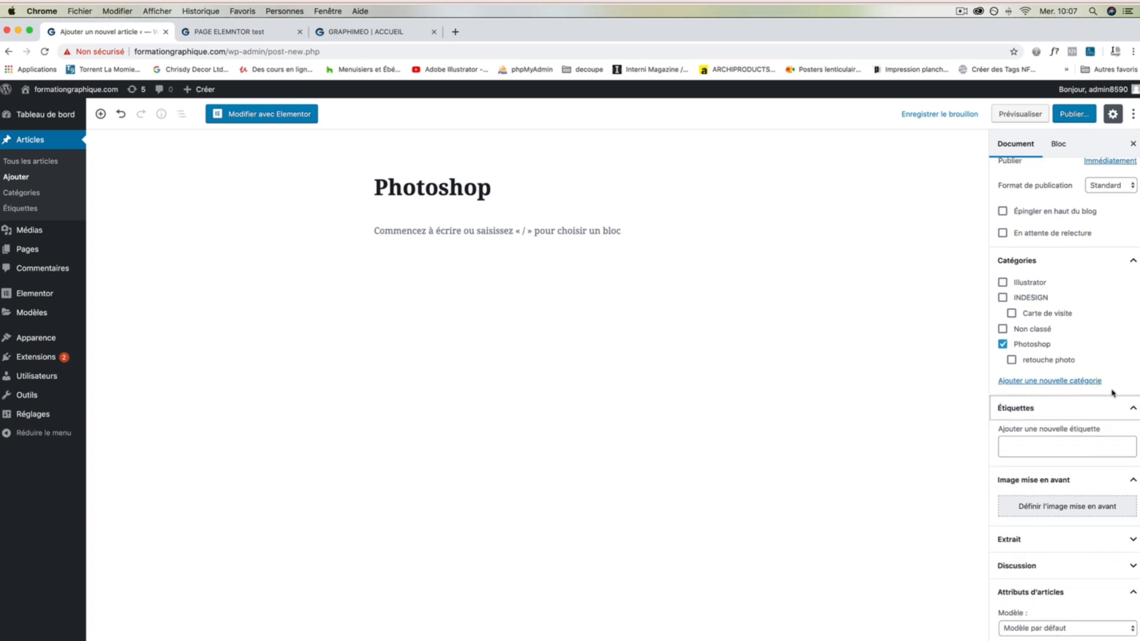
{"action": "left_click", "coordinate": [1078, 447]}
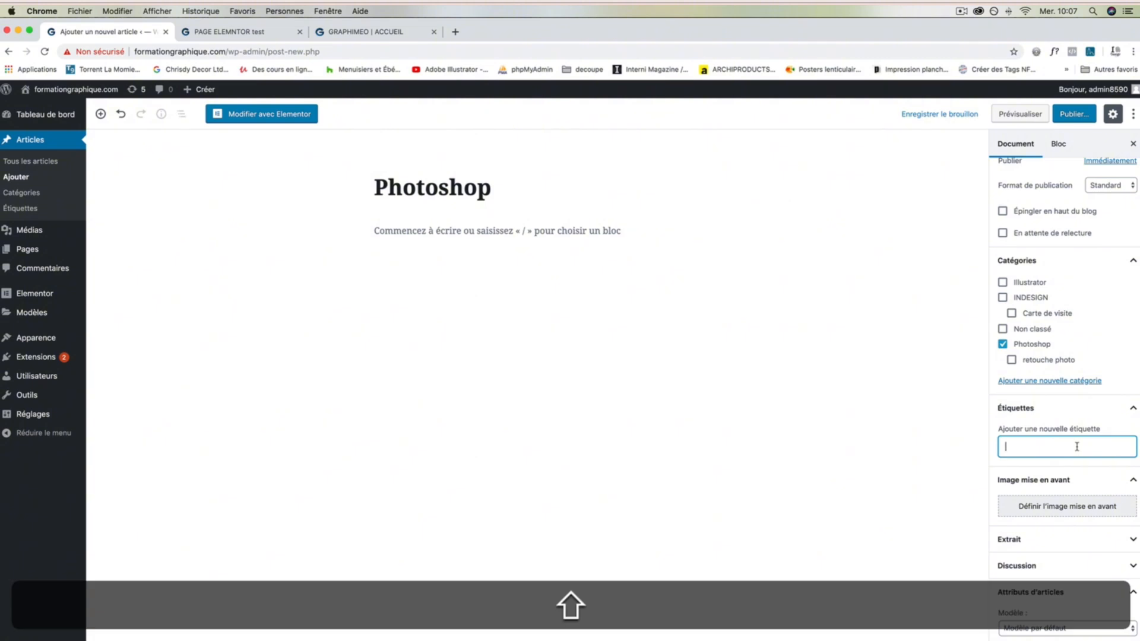
{"action": "type", "text": "PSD"}
{"action": "key", "text": "Return"}
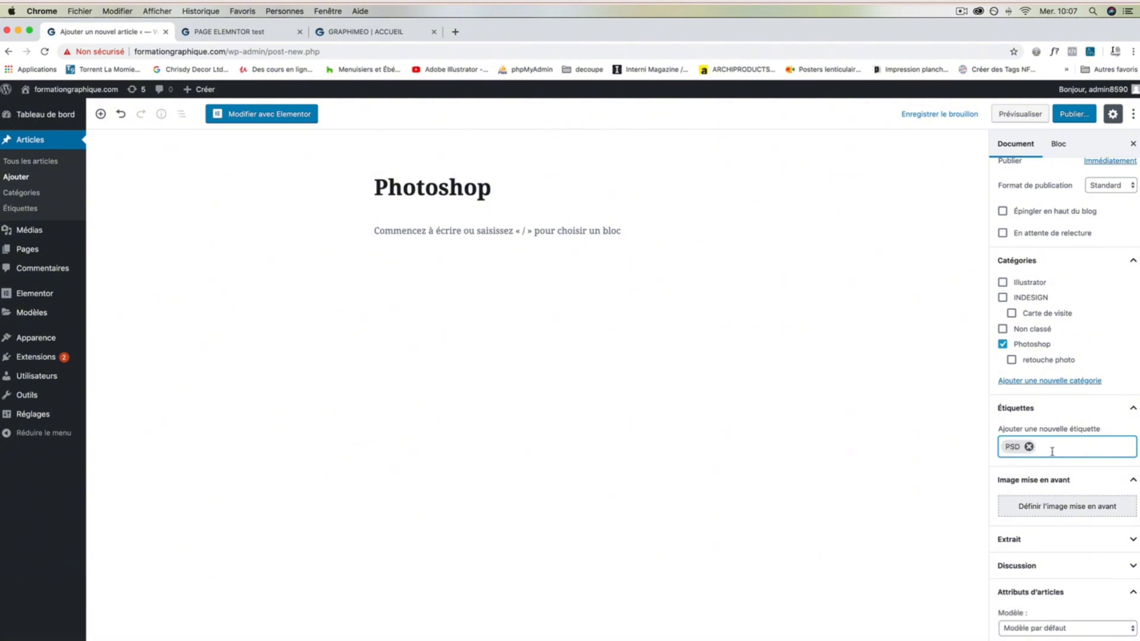
{"action": "type", "text": "Formation"}
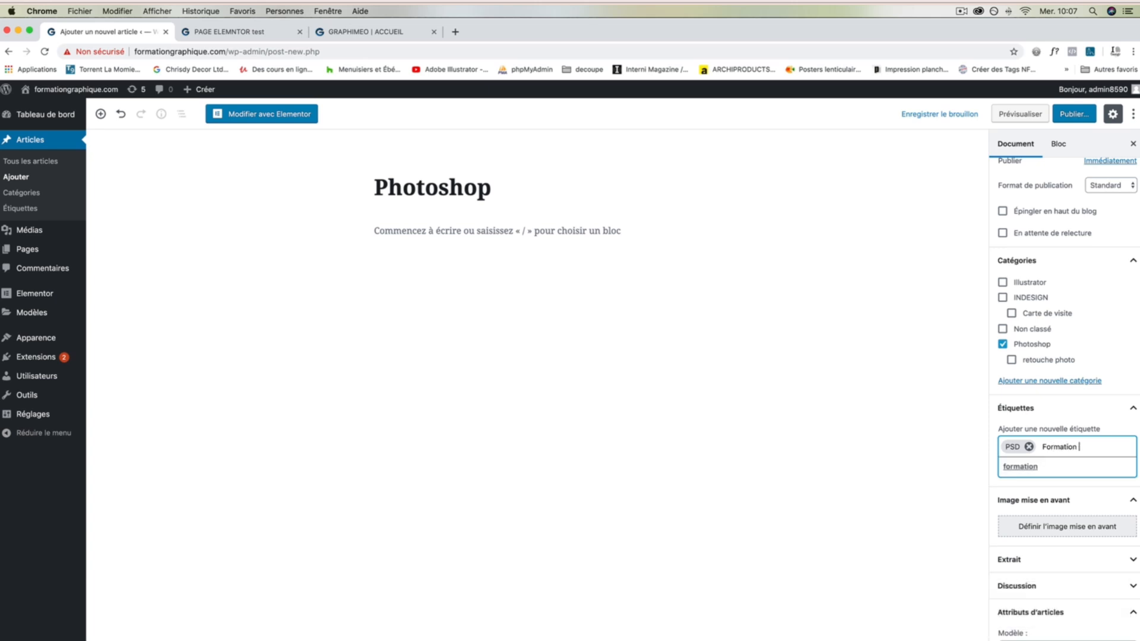
{"action": "key", "text": "Return"}
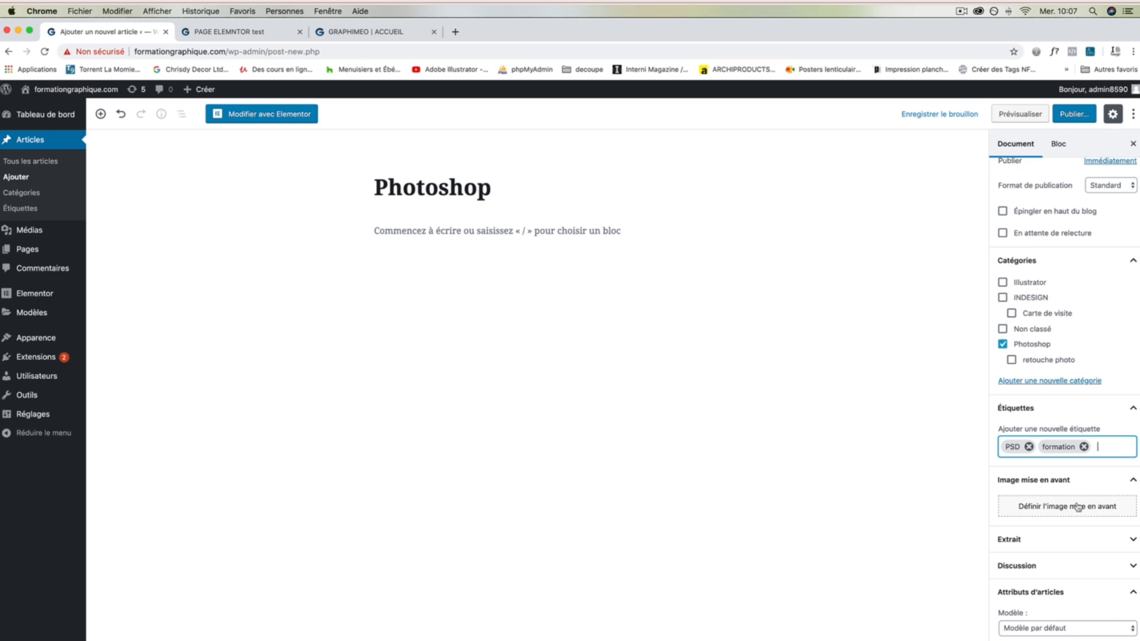
Step: Examine the article's excerpt, discussion and template options, leaving comments disallowed and the default template selected
{"action": "left_click", "coordinate": [1128, 538]}
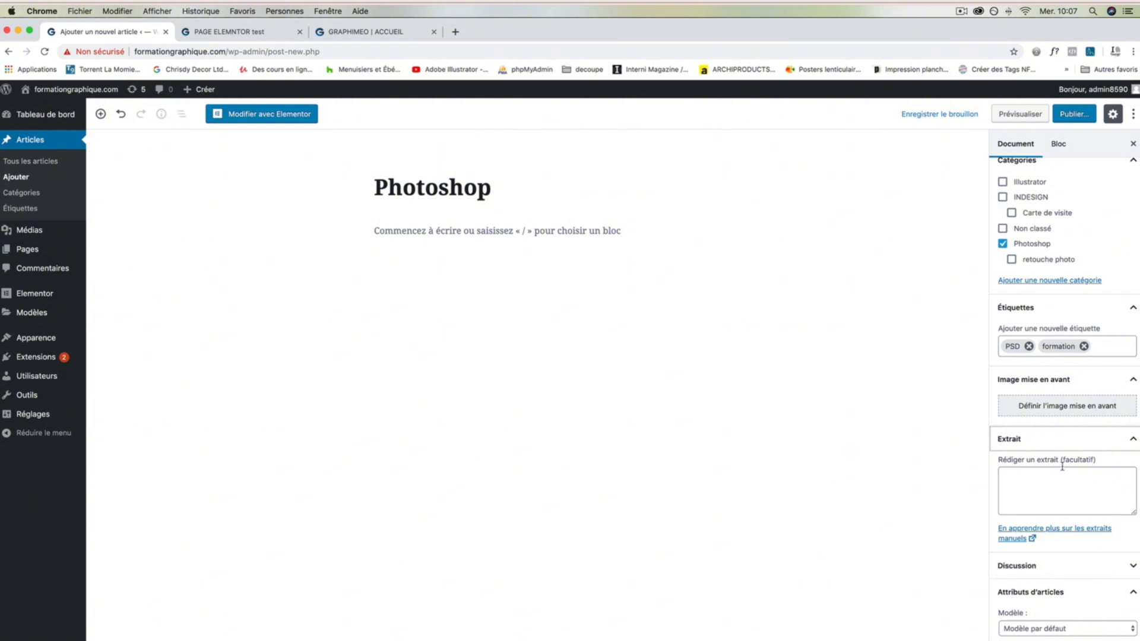
{"action": "scroll", "coordinate": [1062, 467], "scroll_direction": "down", "scroll_amount": 1}
{"action": "left_click", "coordinate": [1132, 565]}
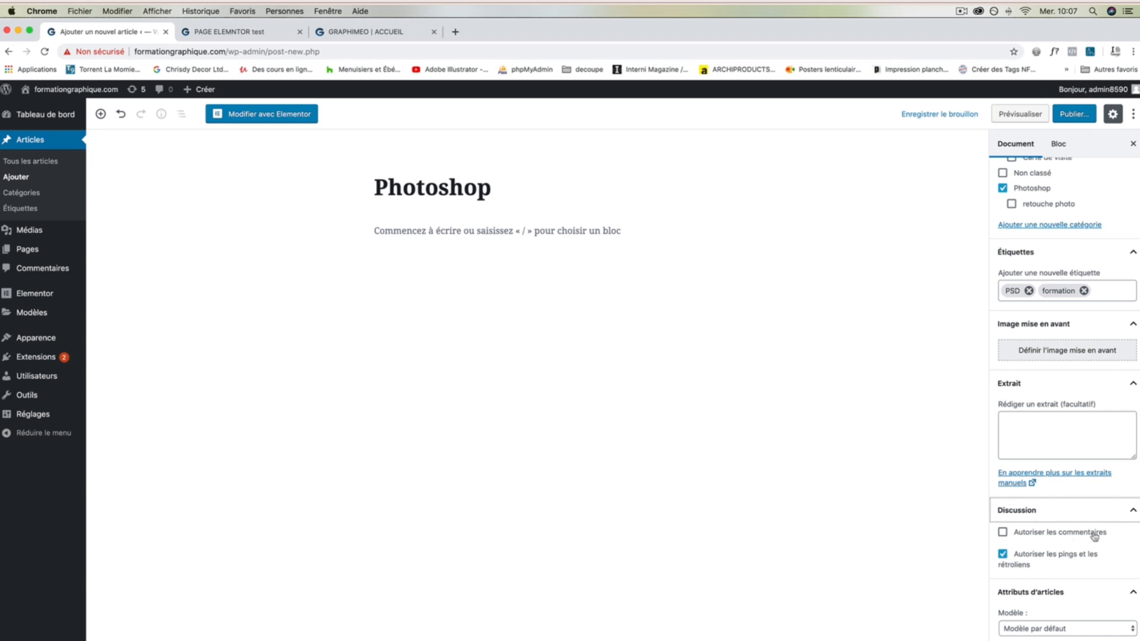
{"action": "left_click", "coordinate": [1004, 534]}
{"action": "left_click", "coordinate": [1003, 535]}
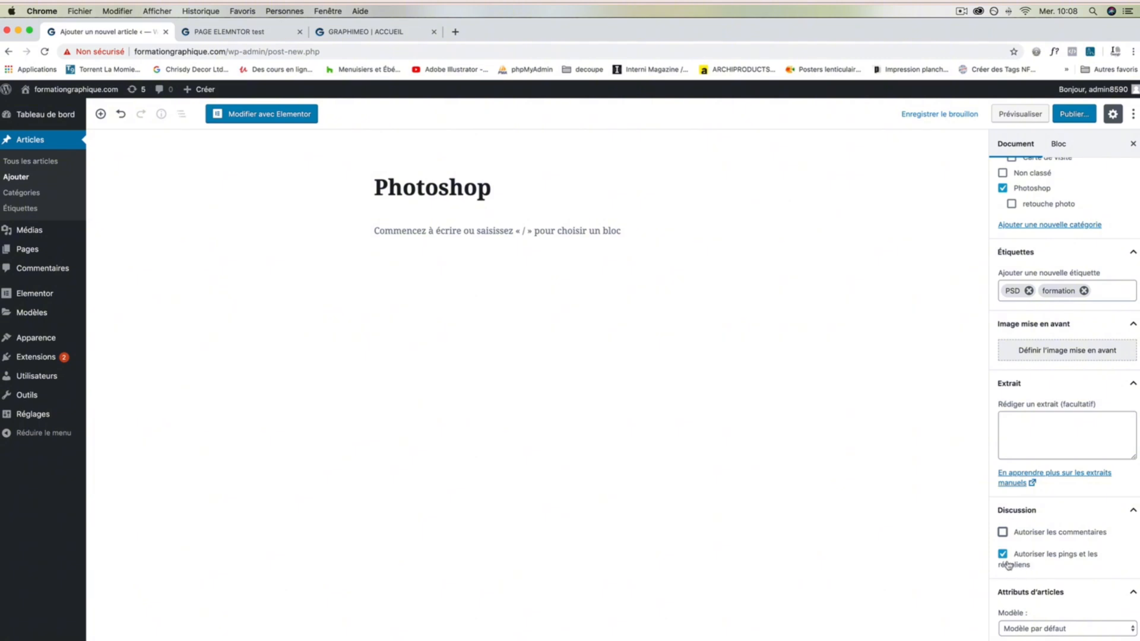
{"action": "left_click", "coordinate": [1108, 629]}
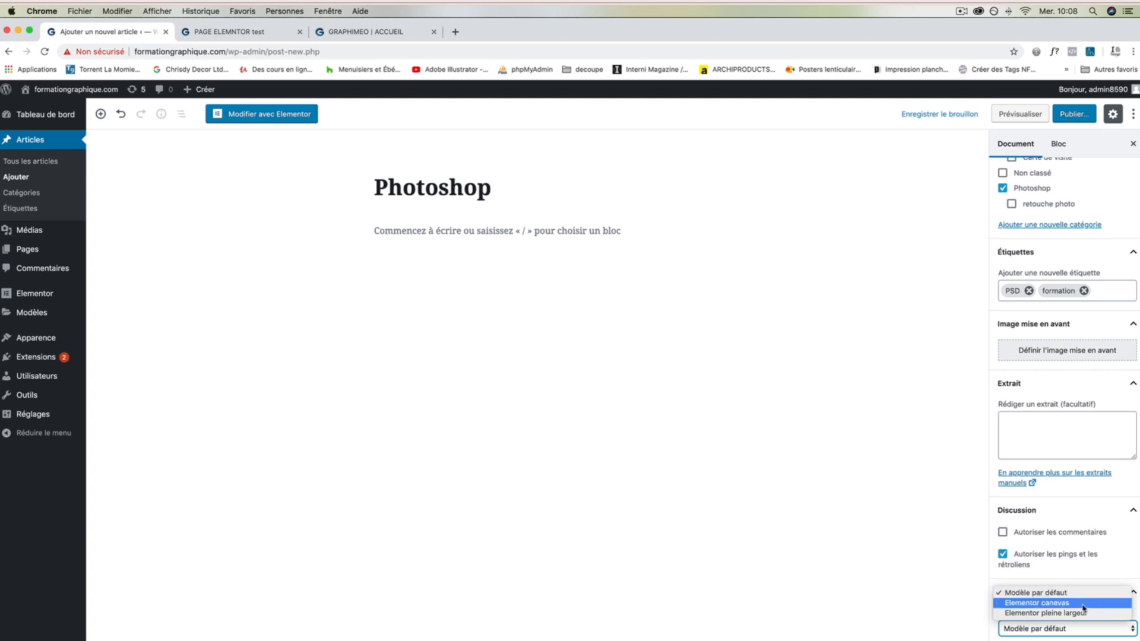
{"action": "left_click", "coordinate": [1111, 569]}
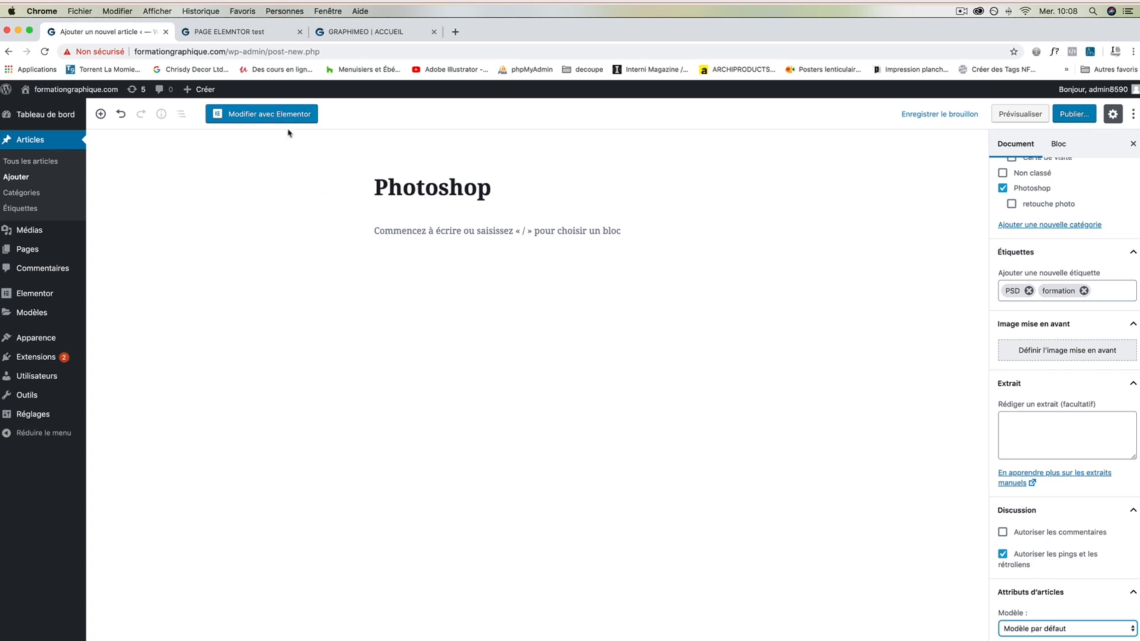
Step: Preview the Photoshop article on the site
{"action": "scroll", "coordinate": [1033, 469], "scroll_direction": "up", "scroll_amount": 5}
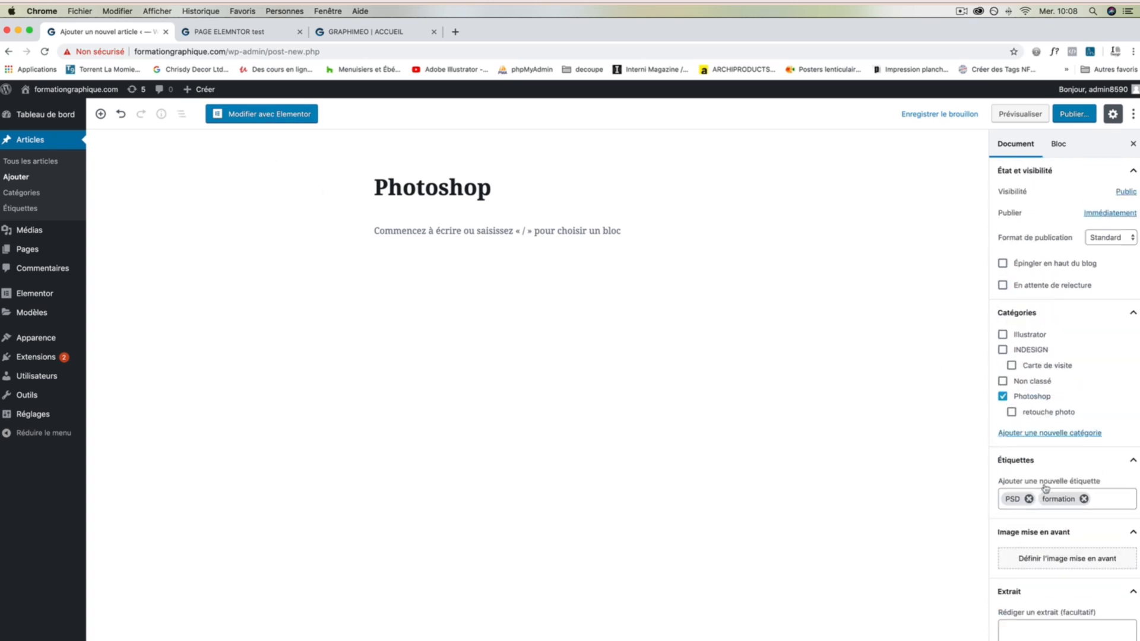
{"action": "left_click", "coordinate": [1019, 115]}
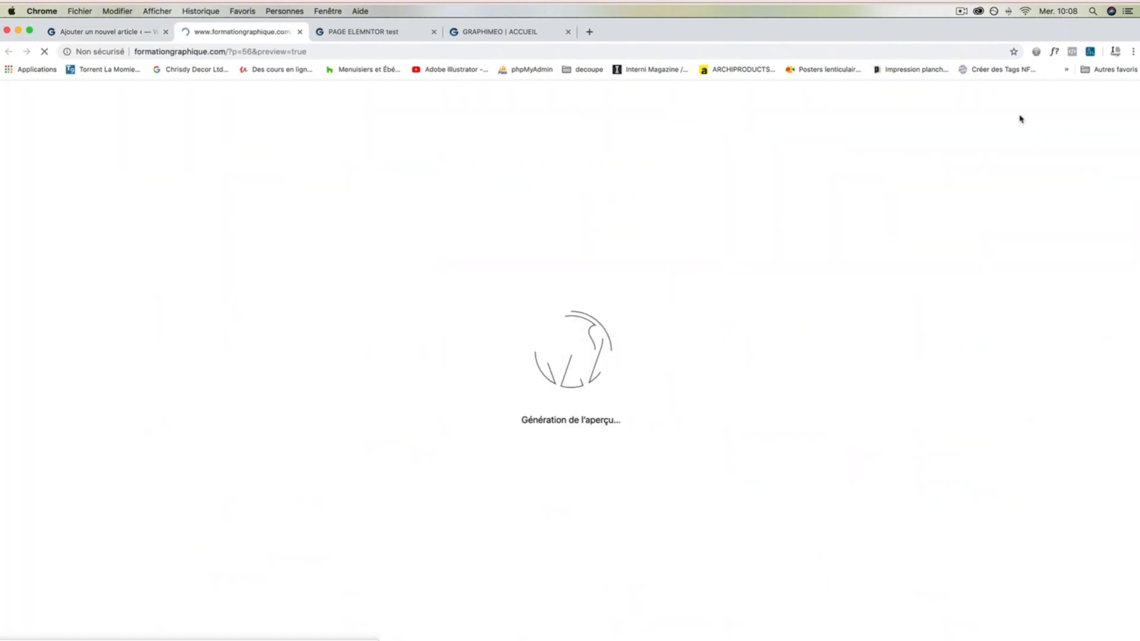
{"action": "scroll", "coordinate": [522, 360], "scroll_direction": "down", "scroll_amount": 2}
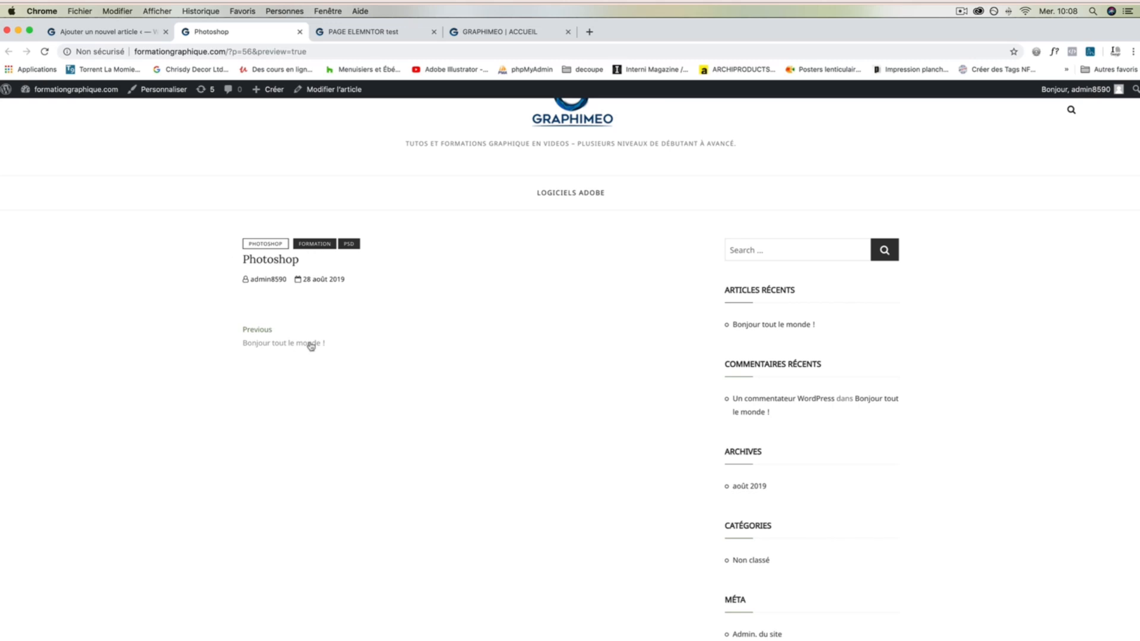
Step: View the archives of the article's formation tag and Photoshop category, returning to the article preview after each
{"action": "left_click", "coordinate": [308, 248]}
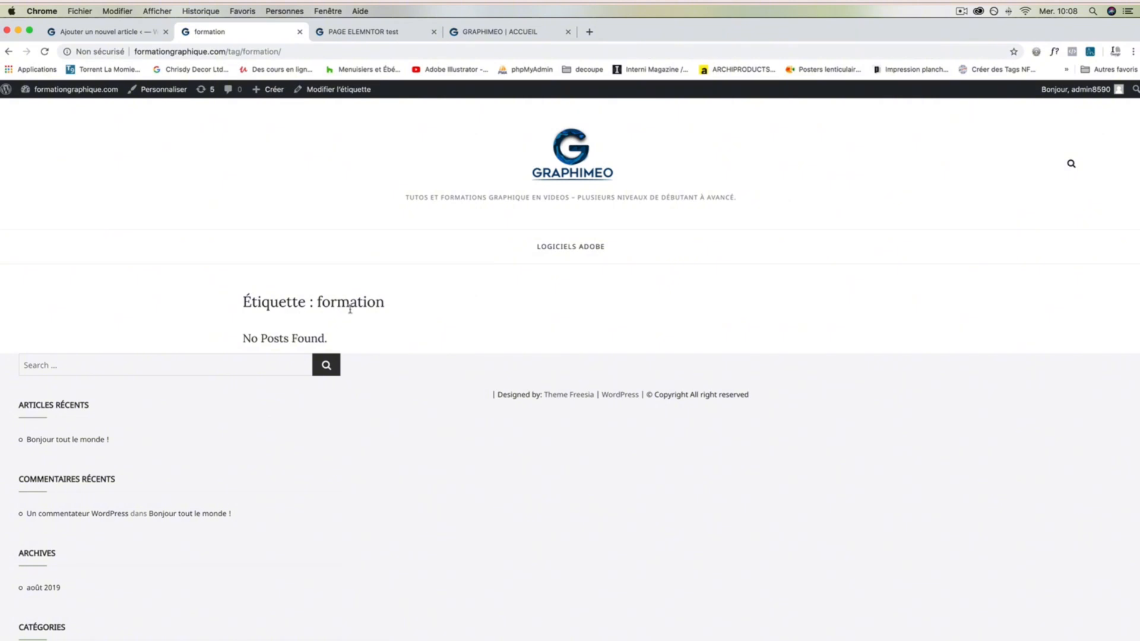
{"action": "left_click", "coordinate": [9, 51]}
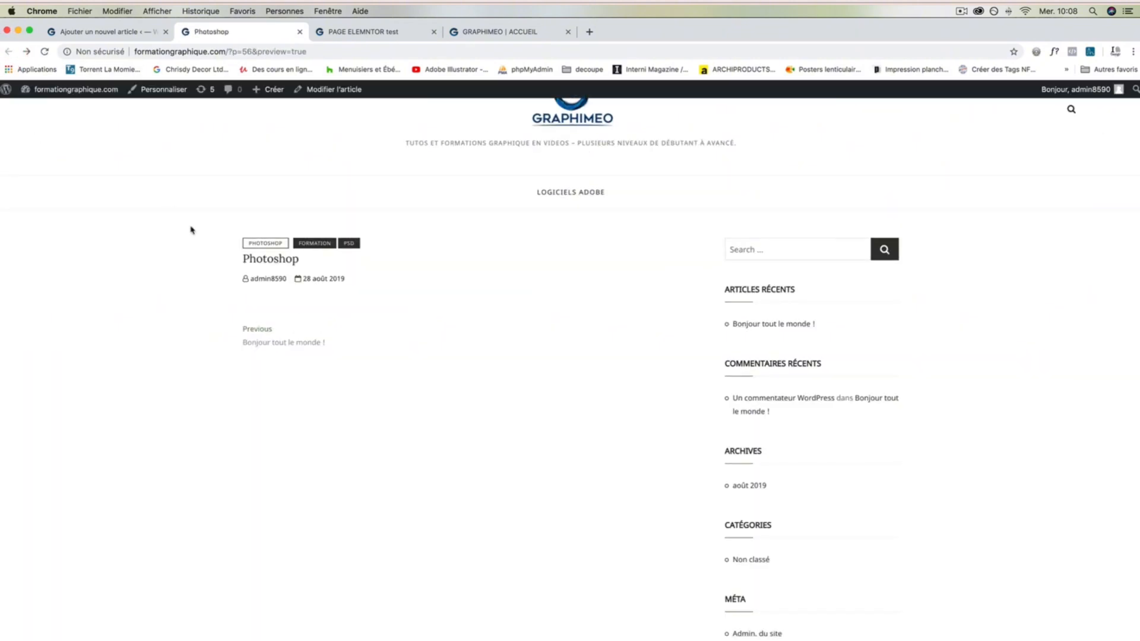
{"action": "left_click", "coordinate": [277, 245]}
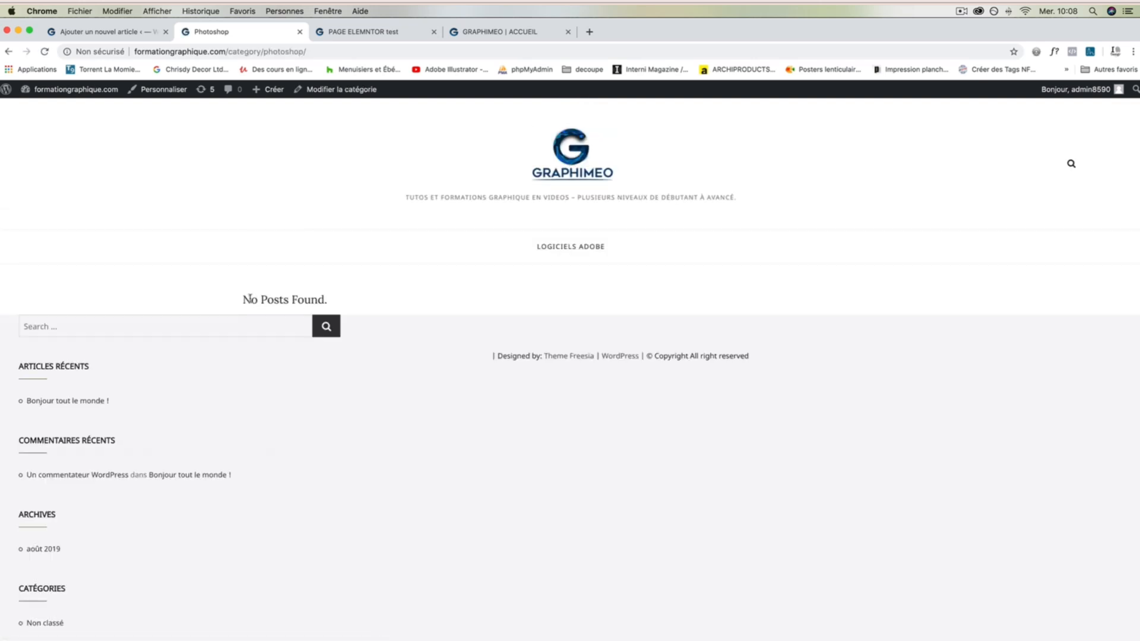
{"action": "left_click", "coordinate": [9, 52]}
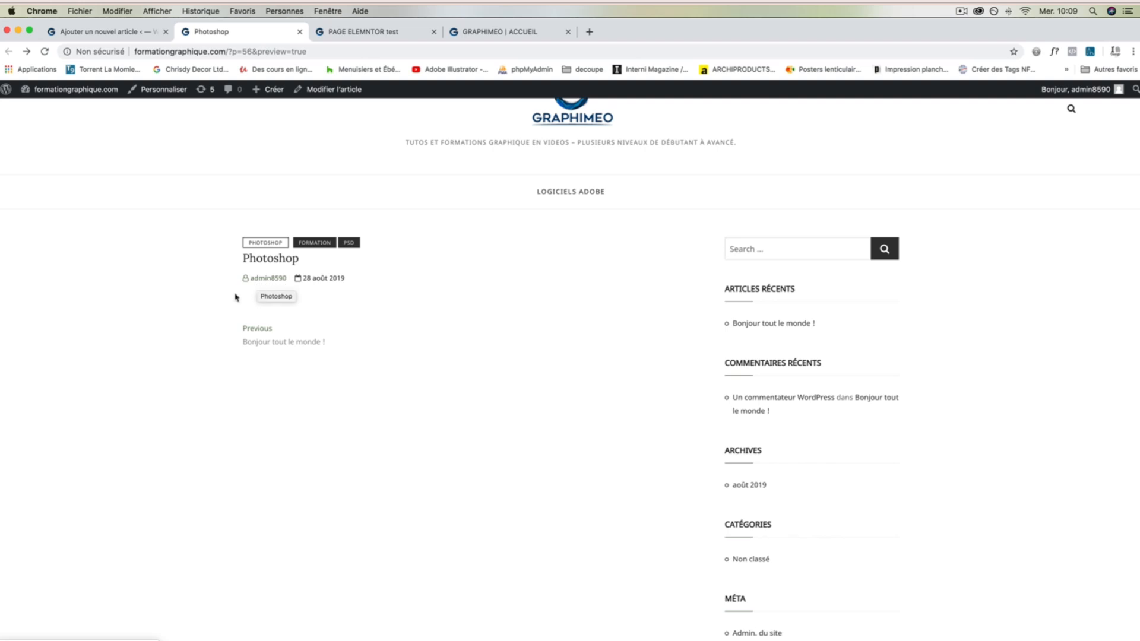
Step: Compare the article in the editor with its preview and return to the editor
{"action": "left_click", "coordinate": [95, 33]}
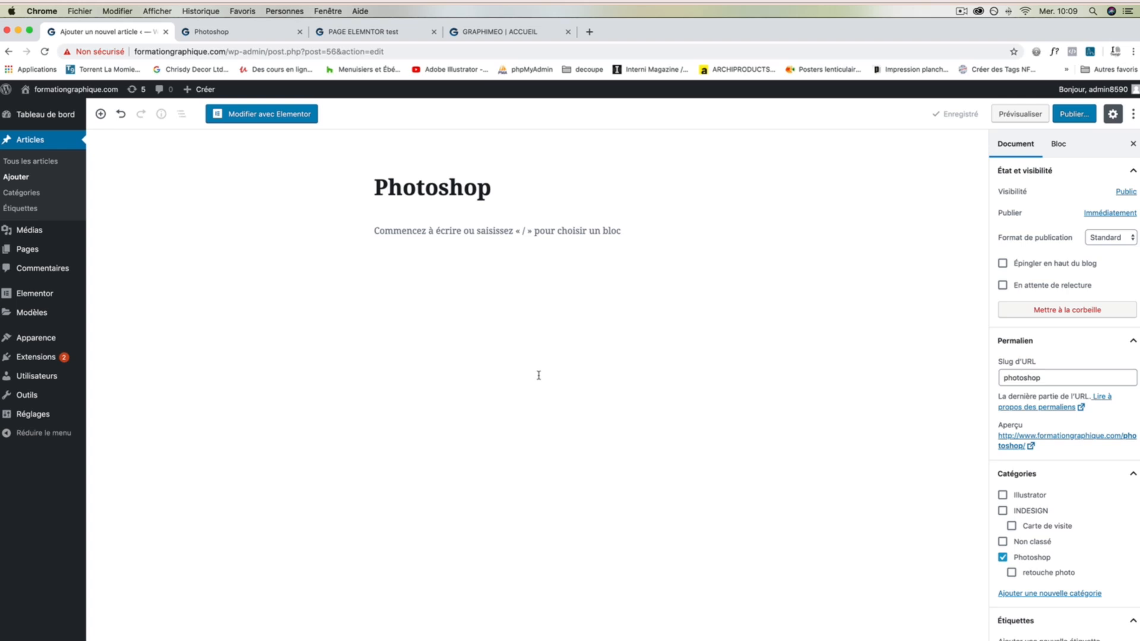
{"action": "left_click", "coordinate": [229, 32]}
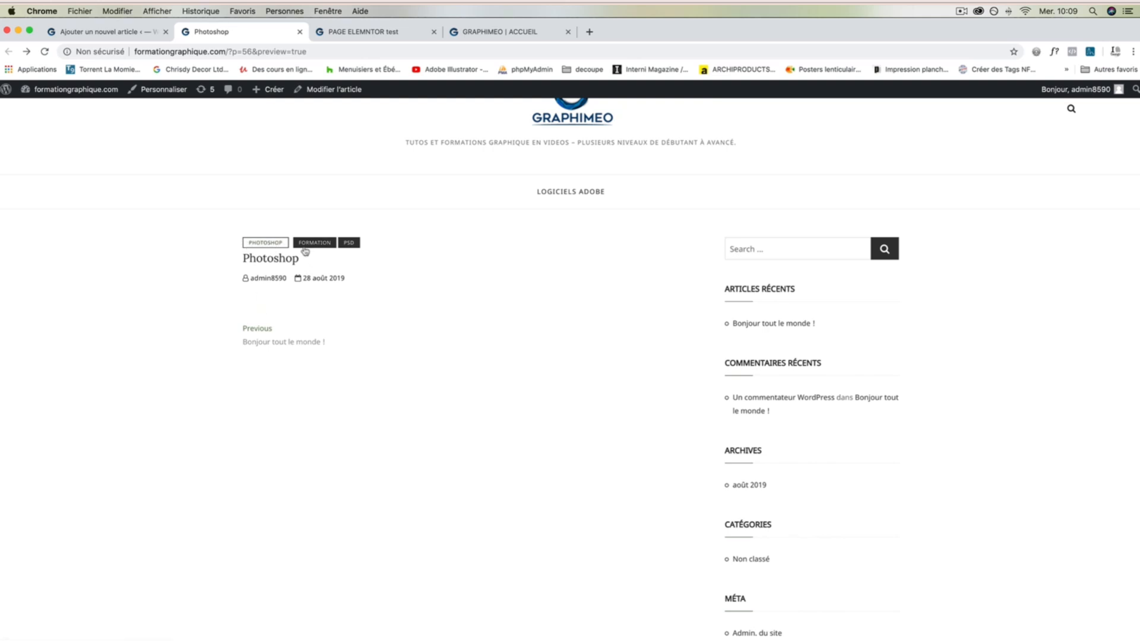
{"action": "left_click", "coordinate": [93, 33]}
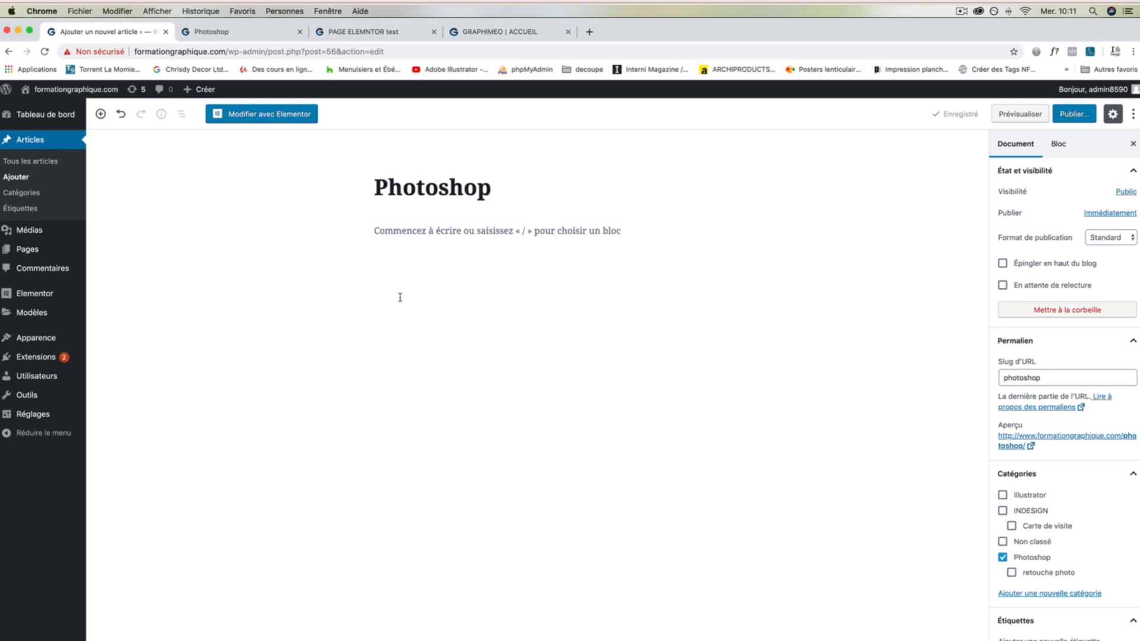
Step: Open the media library and compare its grid and list displays, leaving it in list view
{"action": "left_click", "coordinate": [36, 230]}
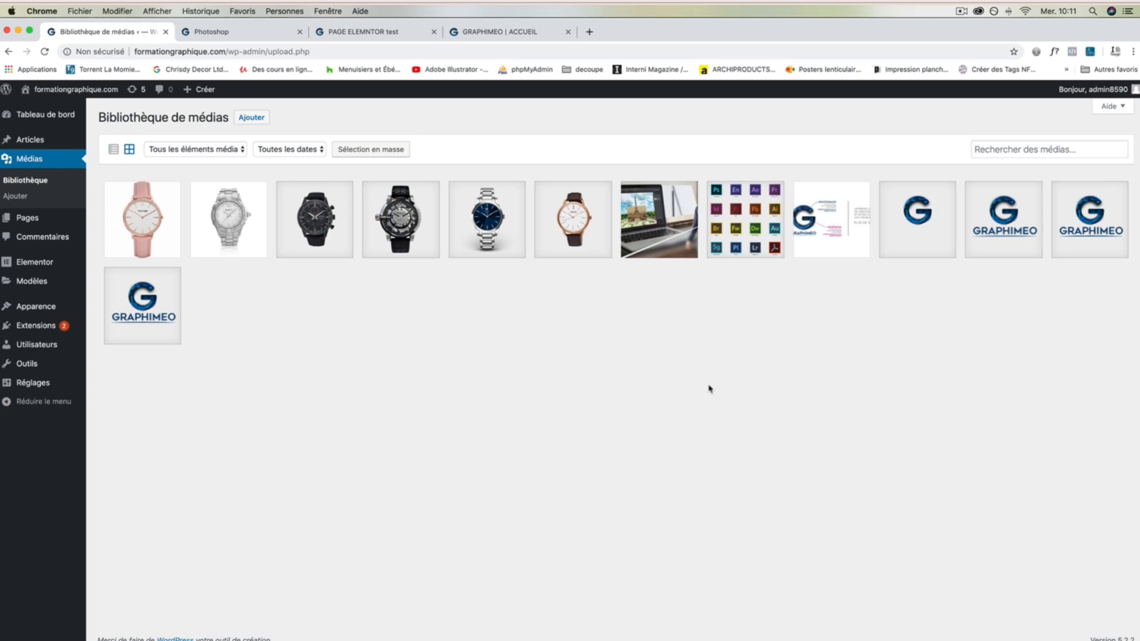
{"action": "left_click", "coordinate": [112, 152]}
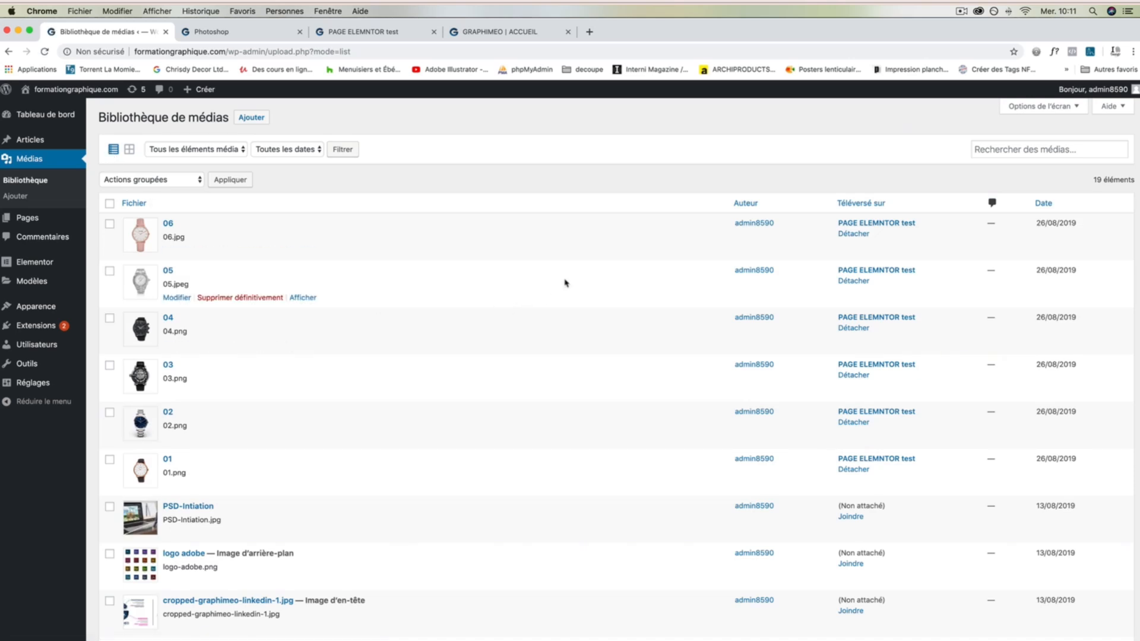
{"action": "left_click", "coordinate": [128, 150]}
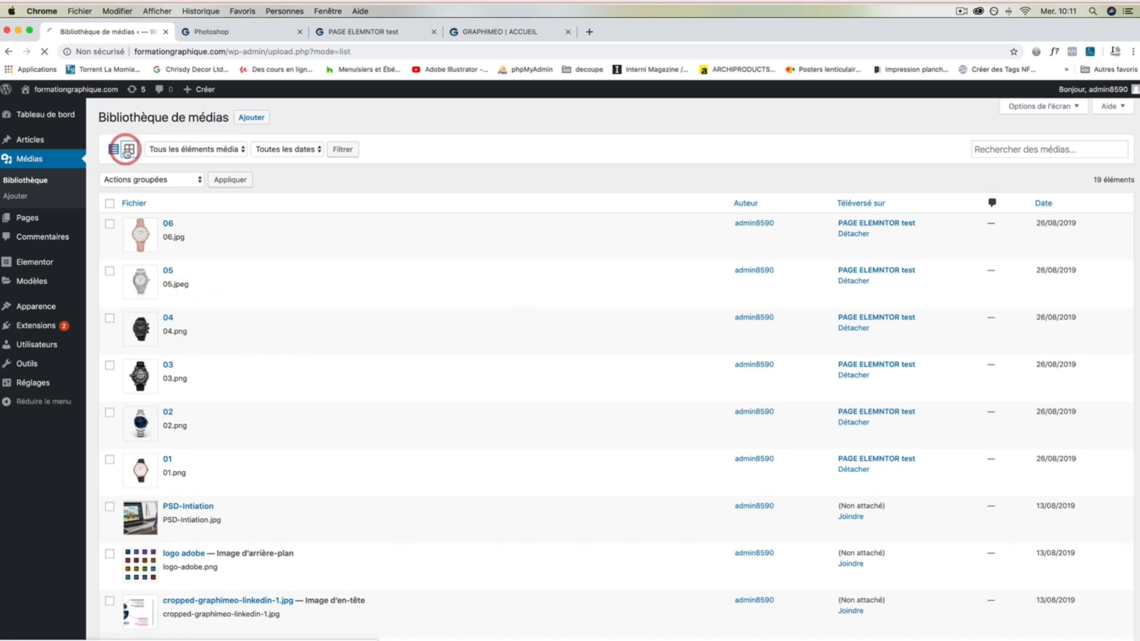
{"action": "left_click", "coordinate": [112, 150]}
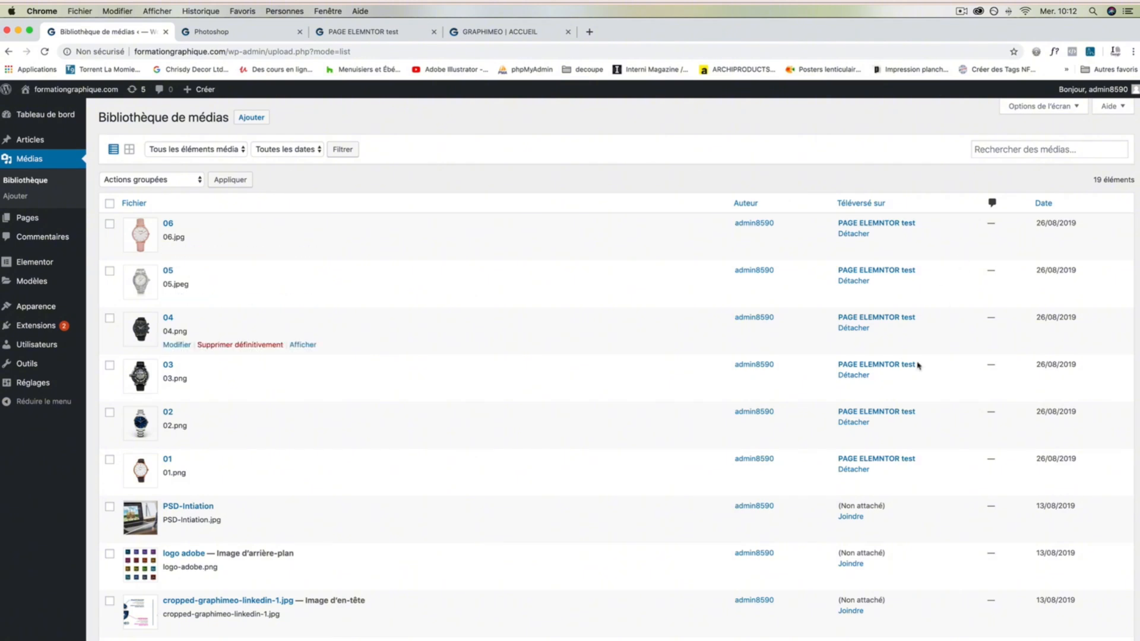
{"action": "scroll", "coordinate": [891, 380], "scroll_direction": "down", "scroll_amount": 3}
{"action": "scroll", "coordinate": [873, 357], "scroll_direction": "up", "scroll_amount": 3}
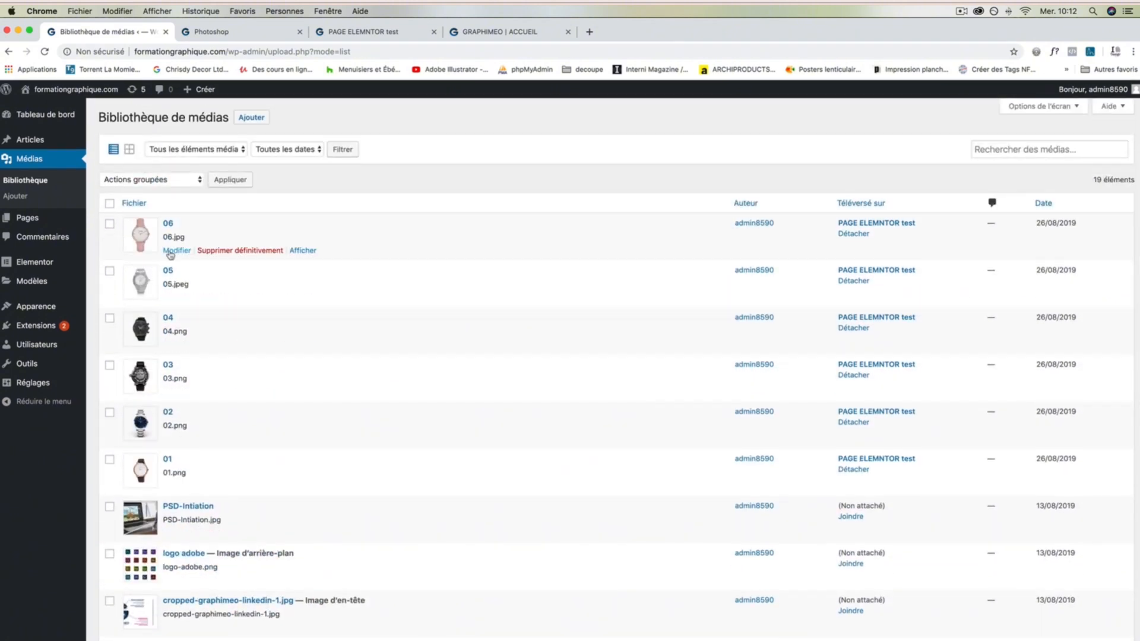
Step: Open the 06.jpg image for editing and change its title to Montre Rose
{"action": "left_click", "coordinate": [170, 252]}
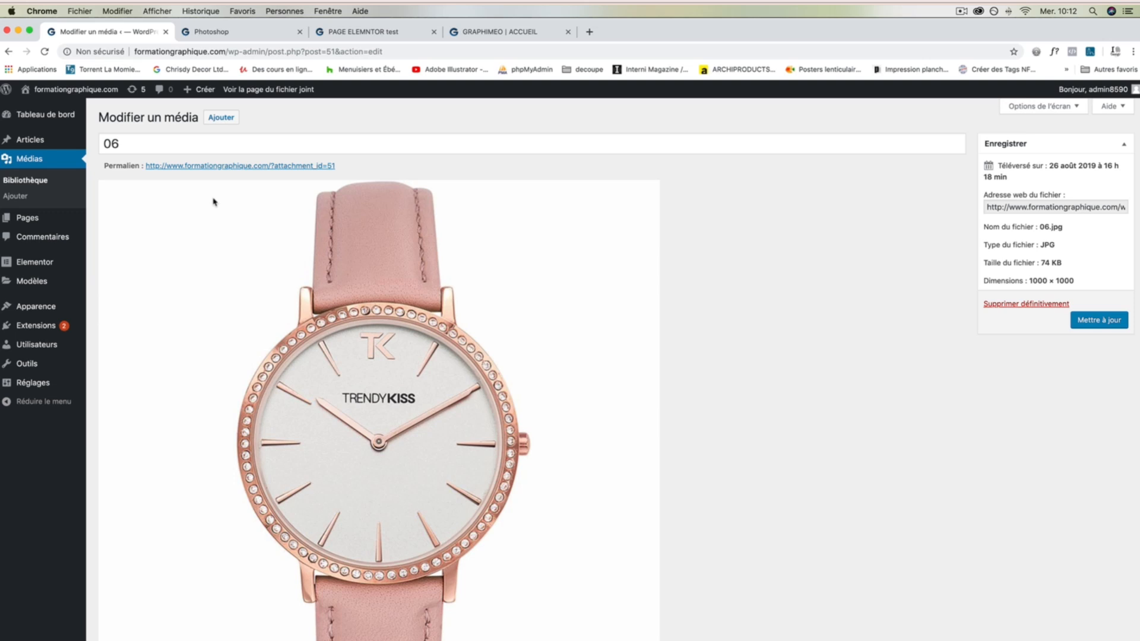
{"action": "left_click_drag", "start_coordinate": [126, 142], "coordinate": [89, 146]}
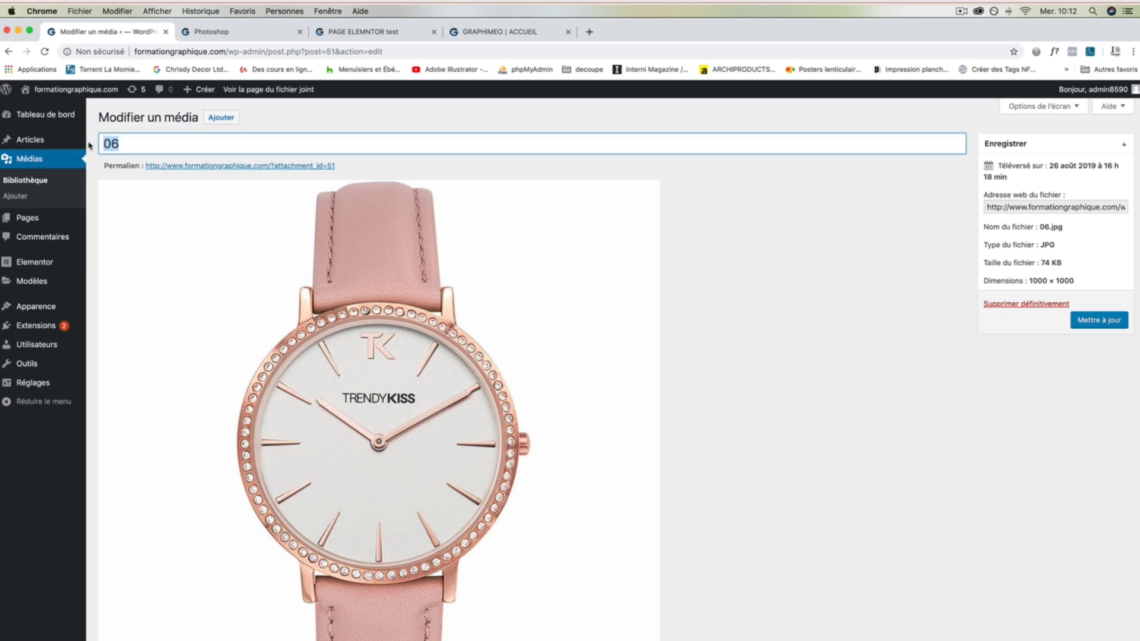
{"action": "type", "text": "Montre Ros"}
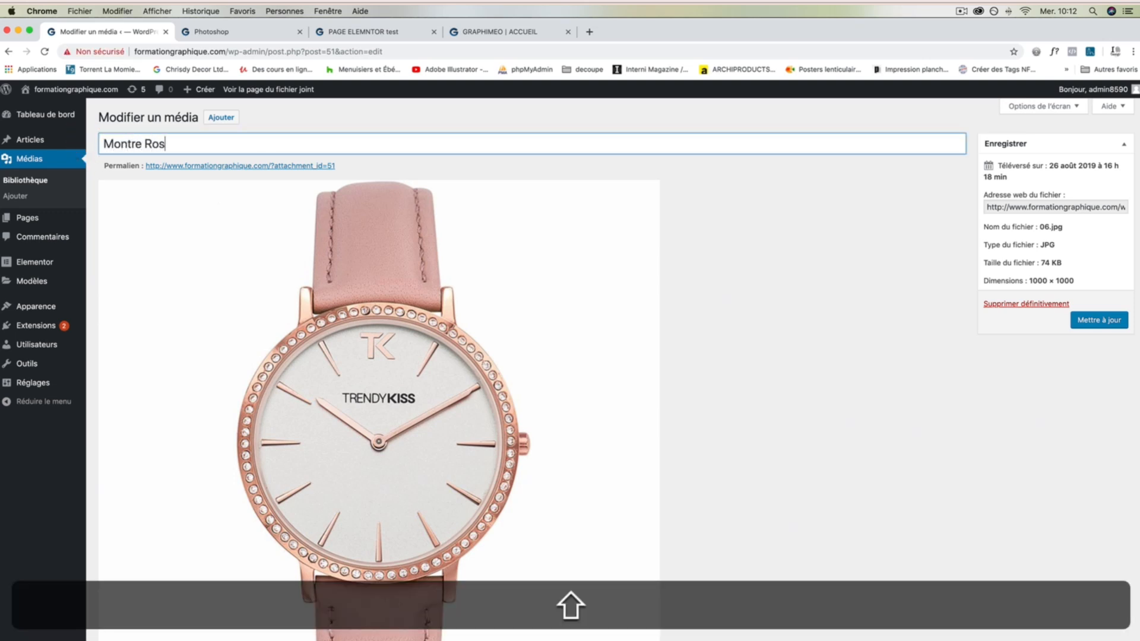
{"action": "type", "text": "e"}
{"action": "left_click", "coordinate": [714, 270]}
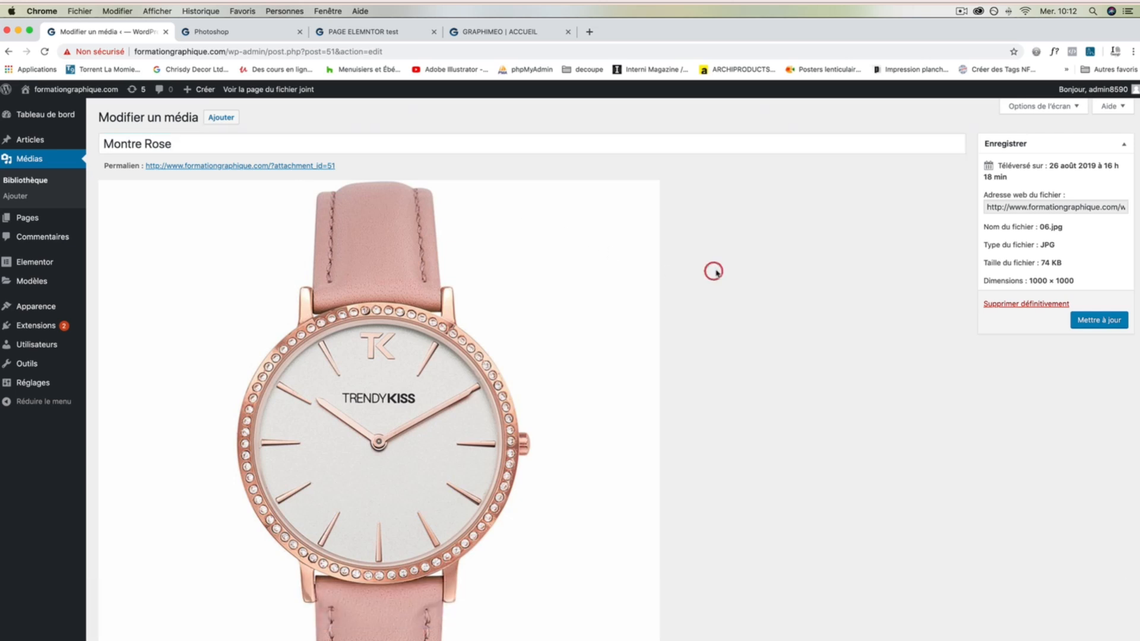
Step: Select the image's file web address and update the media entry
{"action": "left_click", "coordinate": [1055, 208]}
{"action": "key", "text": "super+a"}
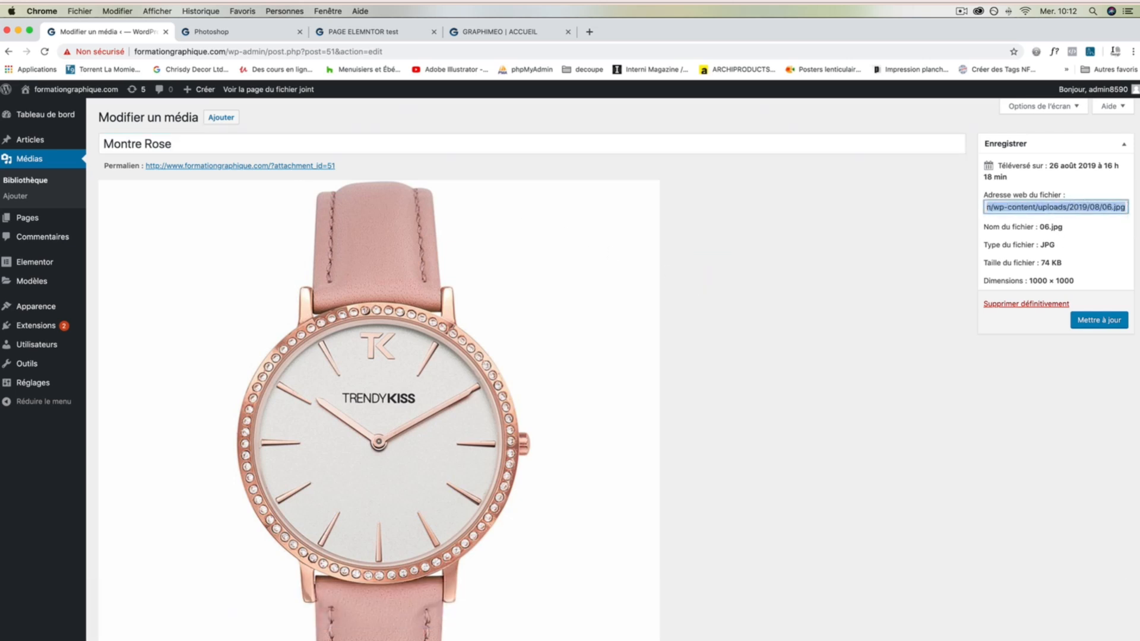
{"action": "left_click", "coordinate": [1084, 321]}
{"action": "scroll", "coordinate": [747, 392], "scroll_direction": "down", "scroll_amount": 5}
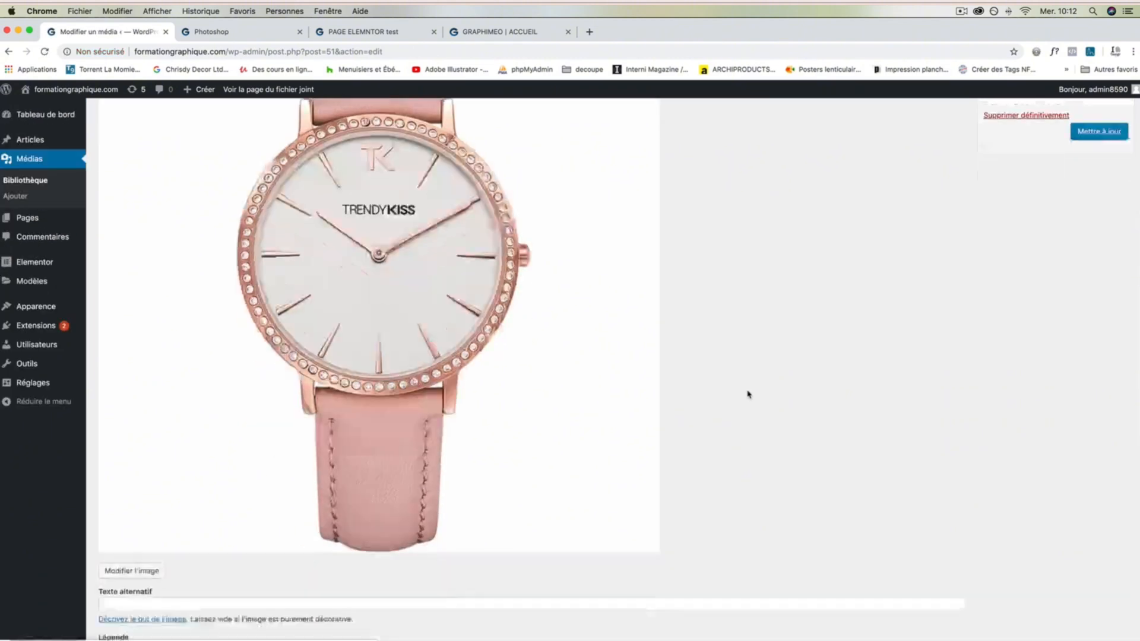
Step: Review the Montre Rose image's alternative text, caption and description fields, selecting the caption Montre 6
{"action": "scroll", "coordinate": [747, 394], "scroll_direction": "down", "scroll_amount": 5}
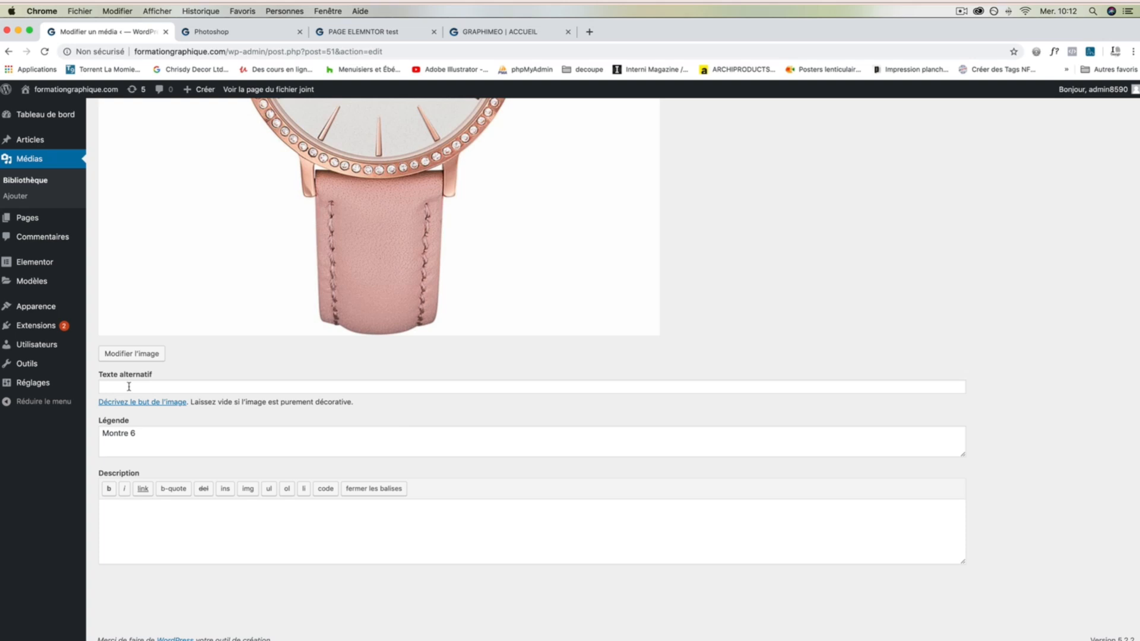
{"action": "triple_click", "coordinate": [143, 437]}
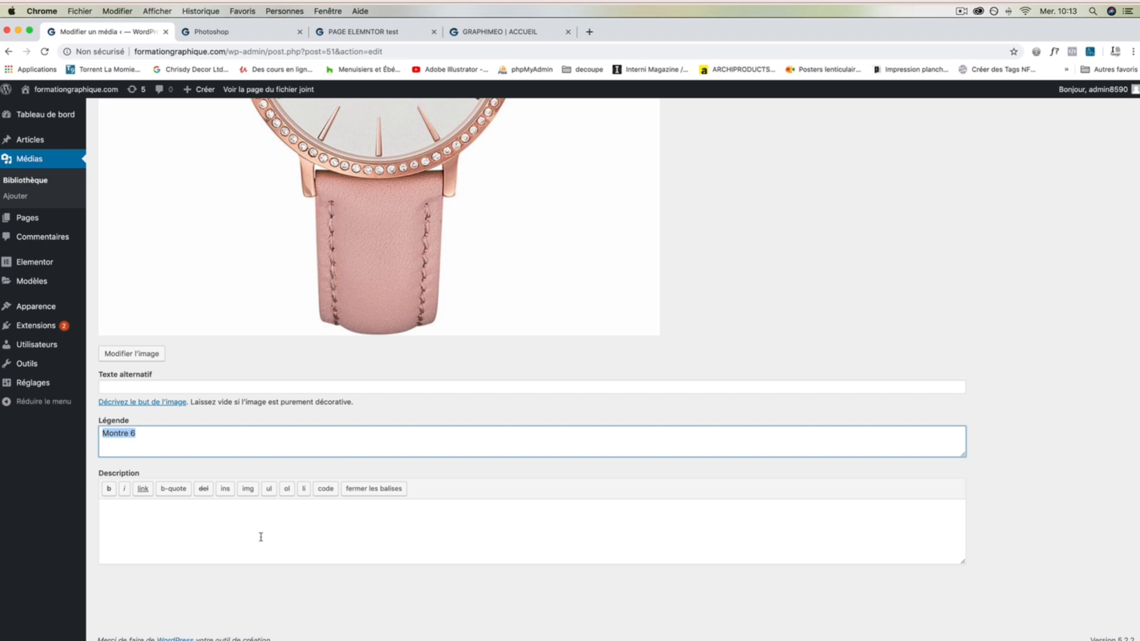
{"action": "scroll", "coordinate": [260, 537], "scroll_direction": "up", "scroll_amount": 7}
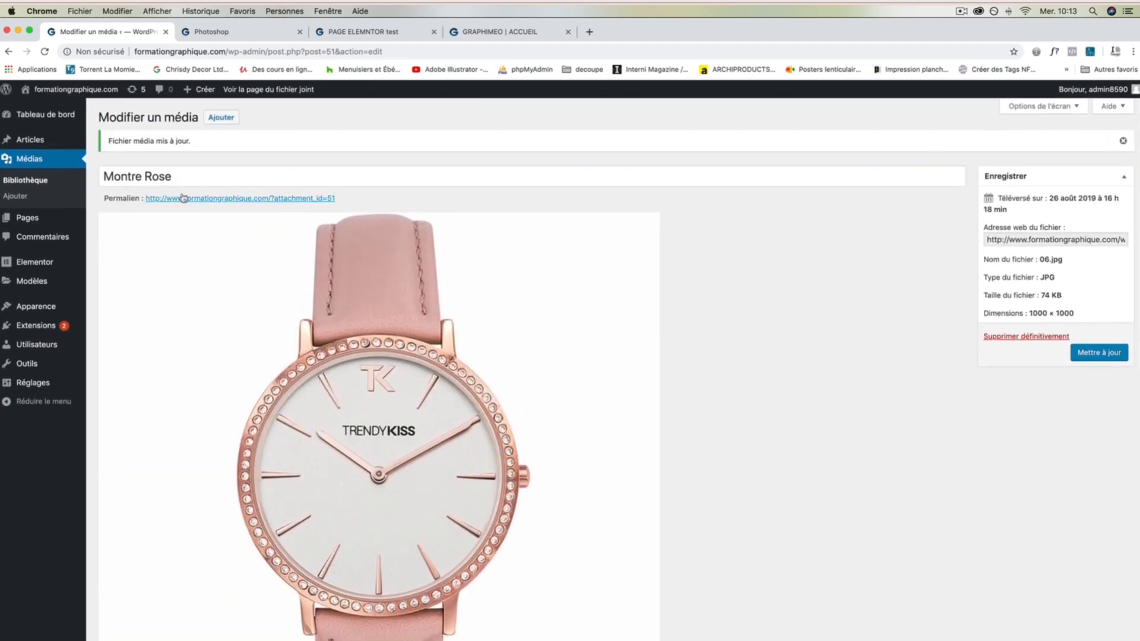
Step: Open the new media upload page, view the file chooser and cancel without picking a file
{"action": "left_click", "coordinate": [222, 117]}
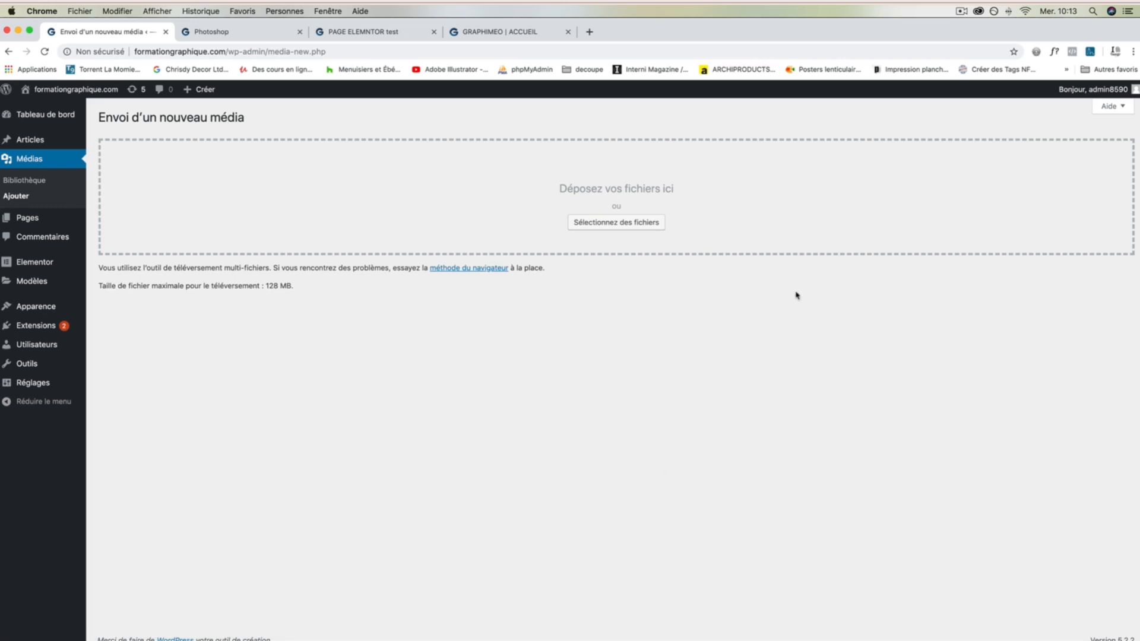
{"action": "left_click", "coordinate": [617, 222]}
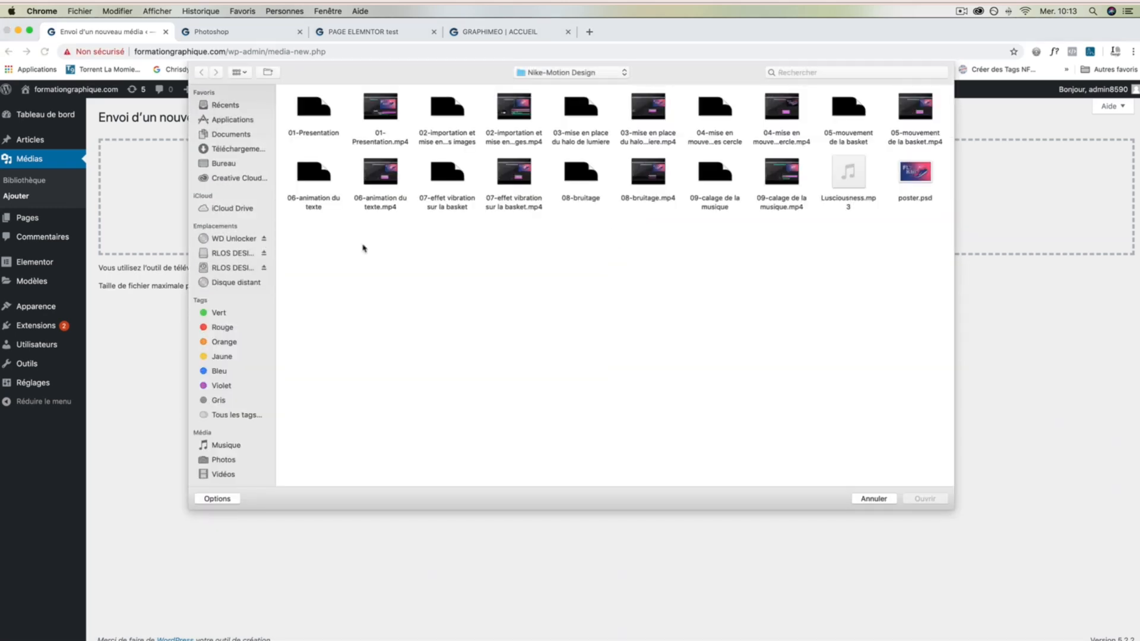
{"action": "left_click", "coordinate": [875, 498]}
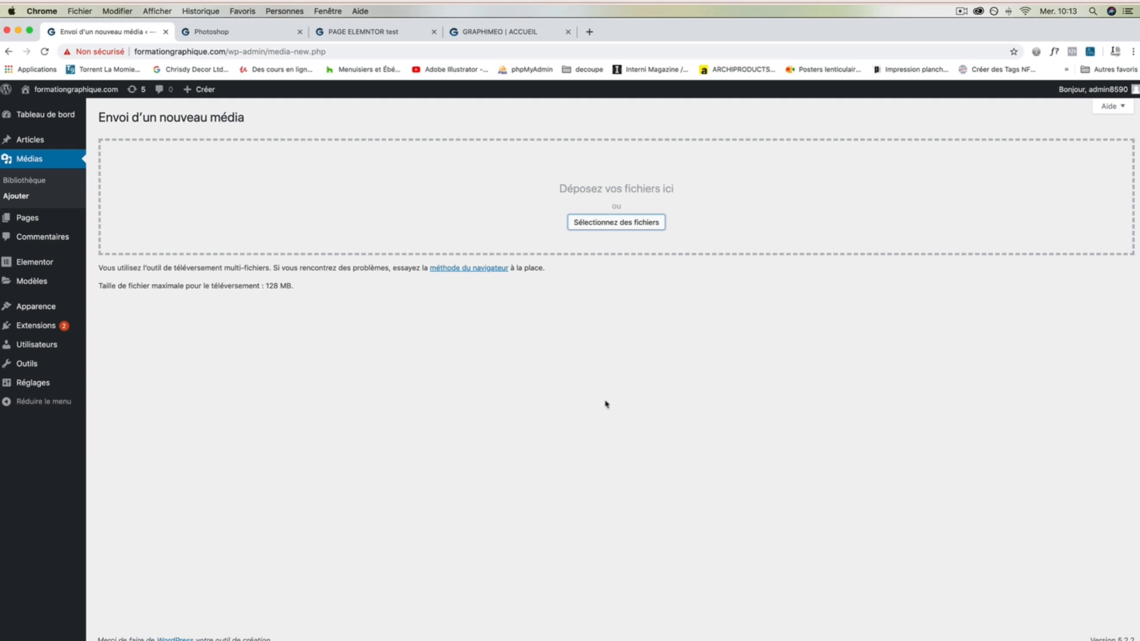
Step: Return to the media library and view its media type filter, date filter and bulk action options
{"action": "left_click", "coordinate": [41, 184]}
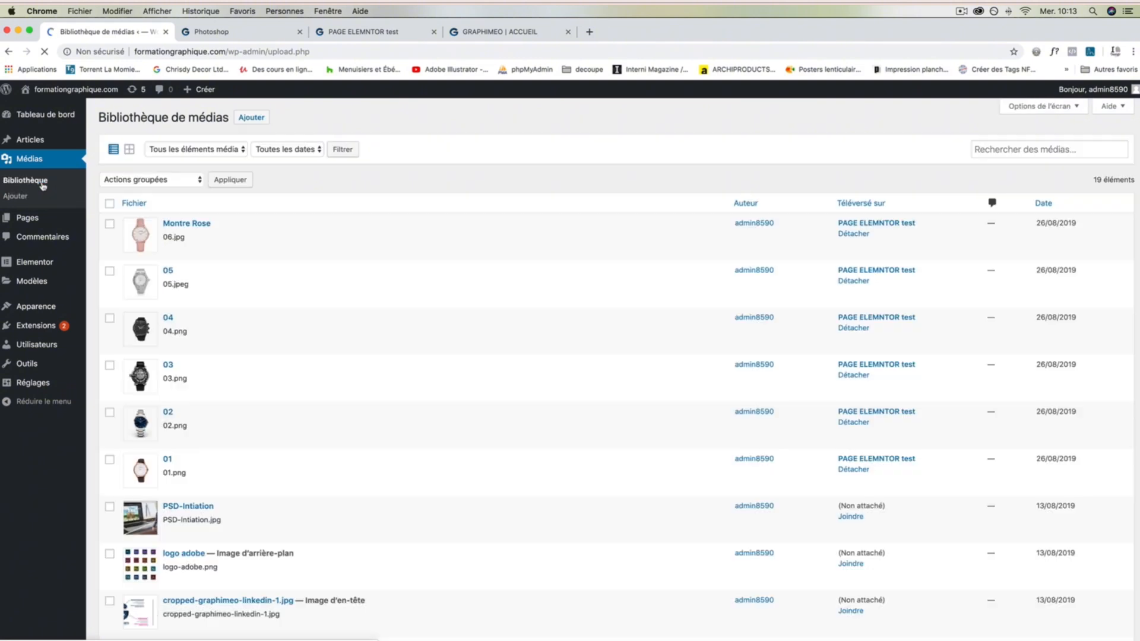
{"action": "left_click", "coordinate": [196, 150]}
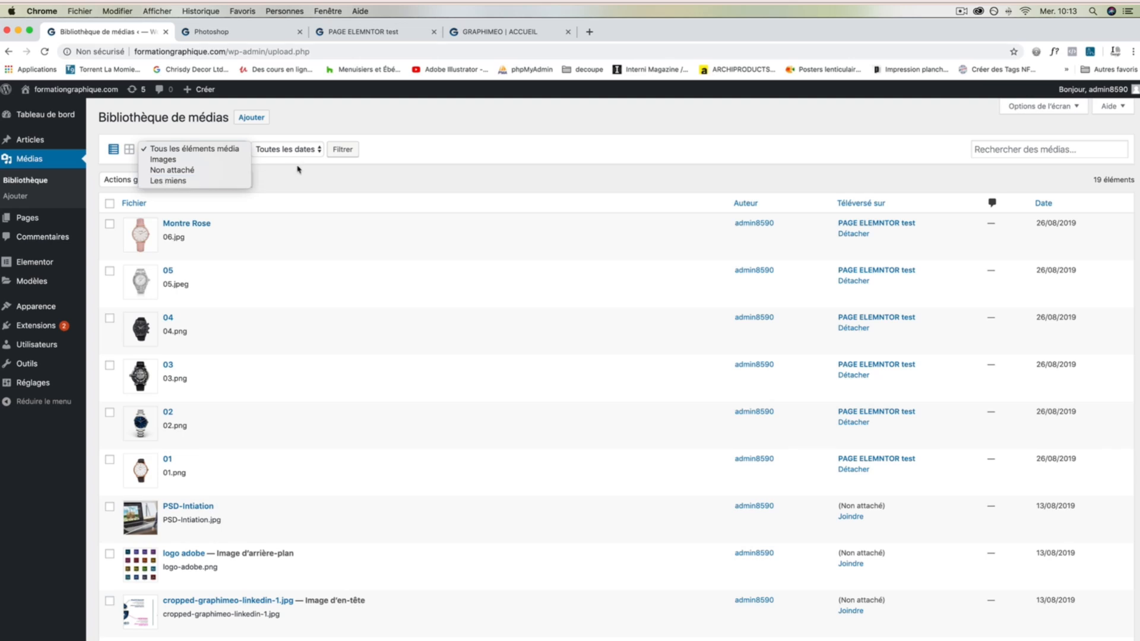
{"action": "left_click", "coordinate": [292, 183]}
{"action": "scroll", "coordinate": [291, 178], "scroll_direction": "down", "scroll_amount": 1}
{"action": "left_click", "coordinate": [286, 145]}
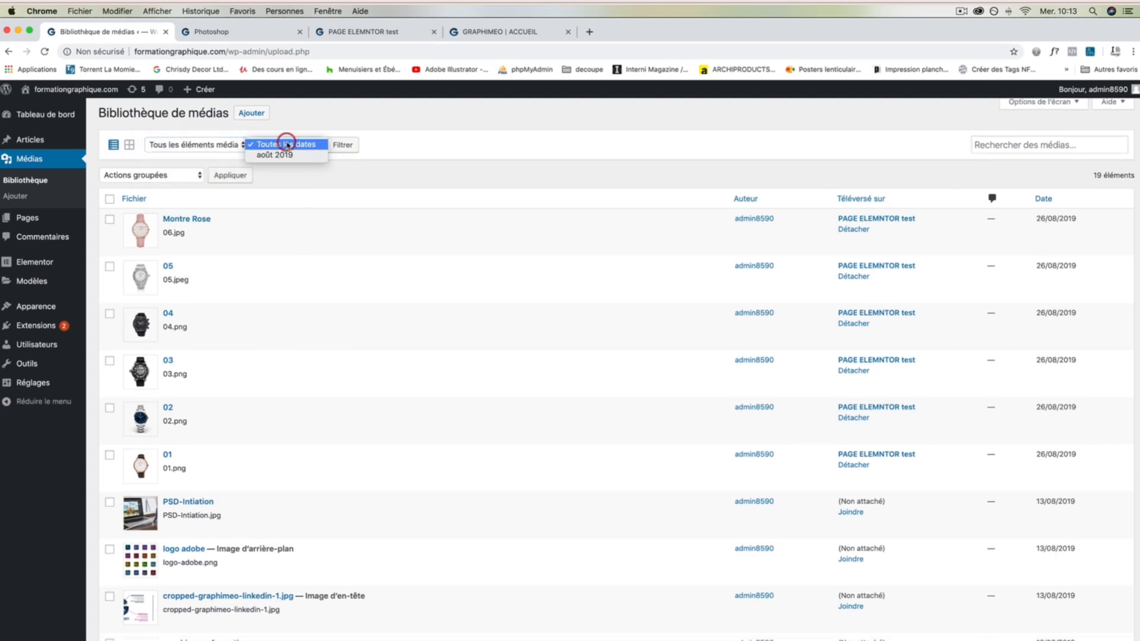
{"action": "left_click", "coordinate": [286, 145]}
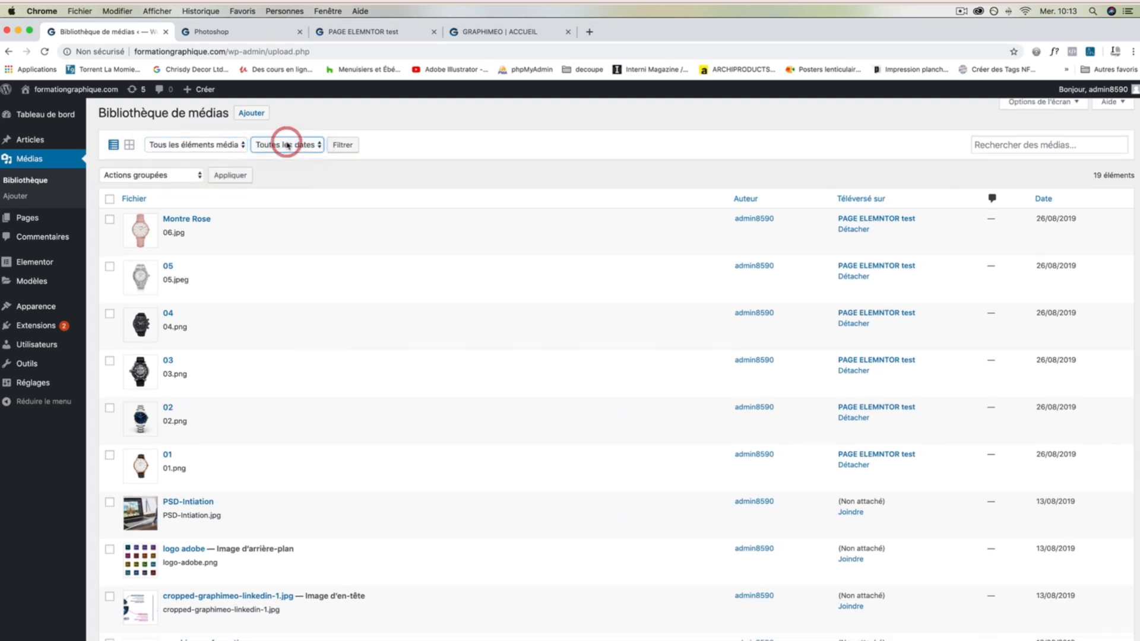
{"action": "left_click", "coordinate": [171, 176]}
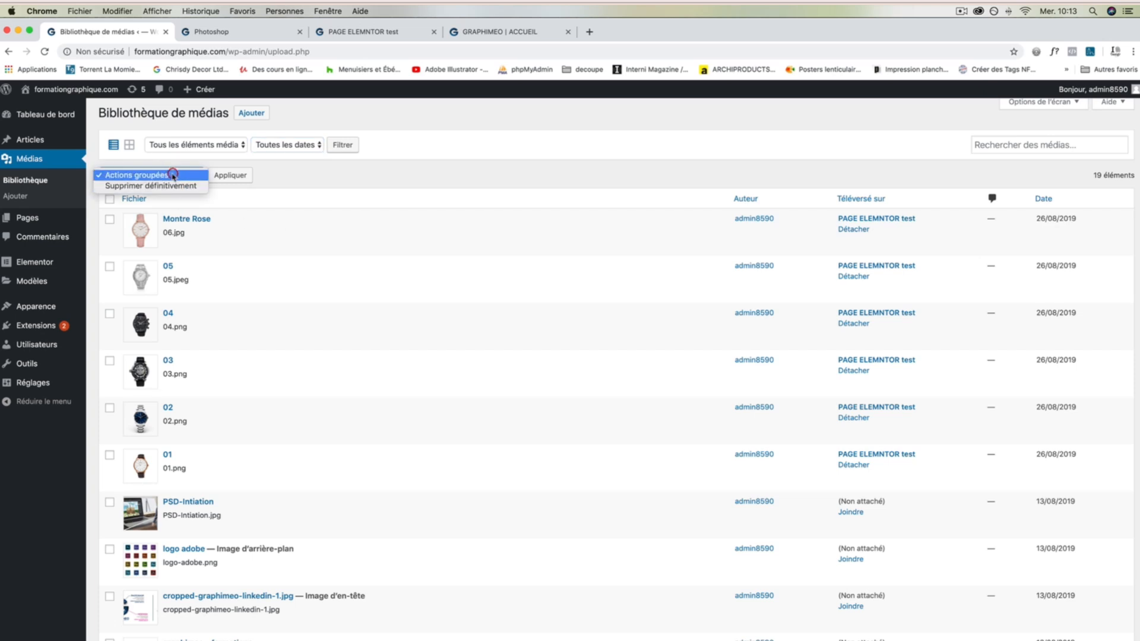
{"action": "left_click", "coordinate": [174, 176]}
Step: Select the Montre Rose and 05 images, check the bulk action options and deselect both images
{"action": "left_click", "coordinate": [110, 219]}
{"action": "left_click", "coordinate": [110, 266]}
{"action": "left_click", "coordinate": [140, 178]}
{"action": "left_click", "coordinate": [147, 175]}
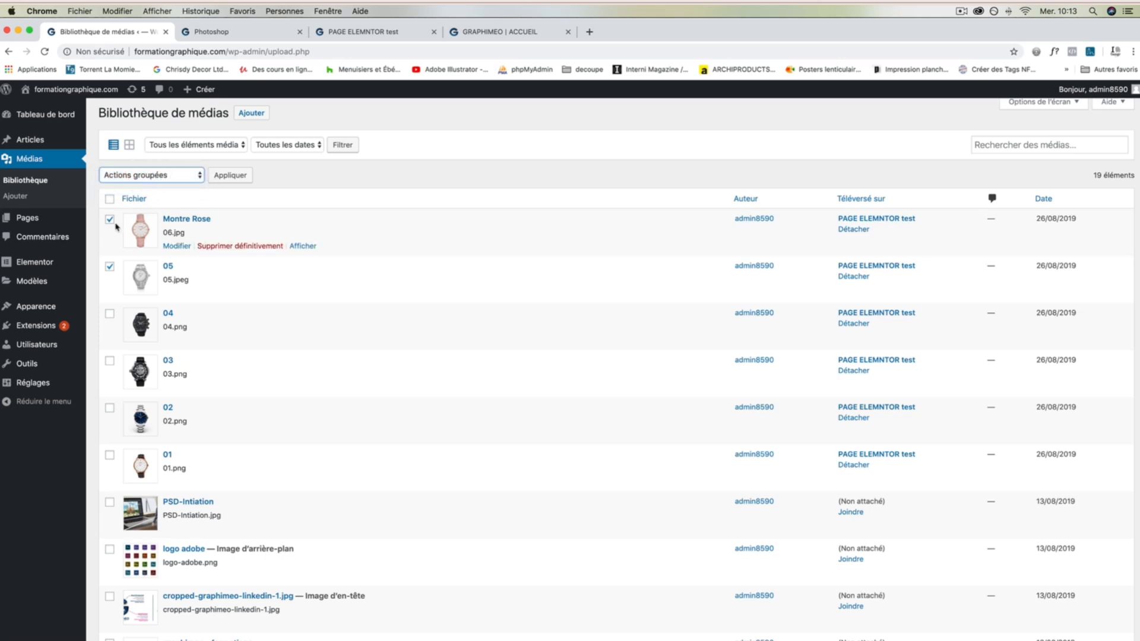
{"action": "left_click", "coordinate": [110, 219]}
{"action": "left_click", "coordinate": [110, 267]}
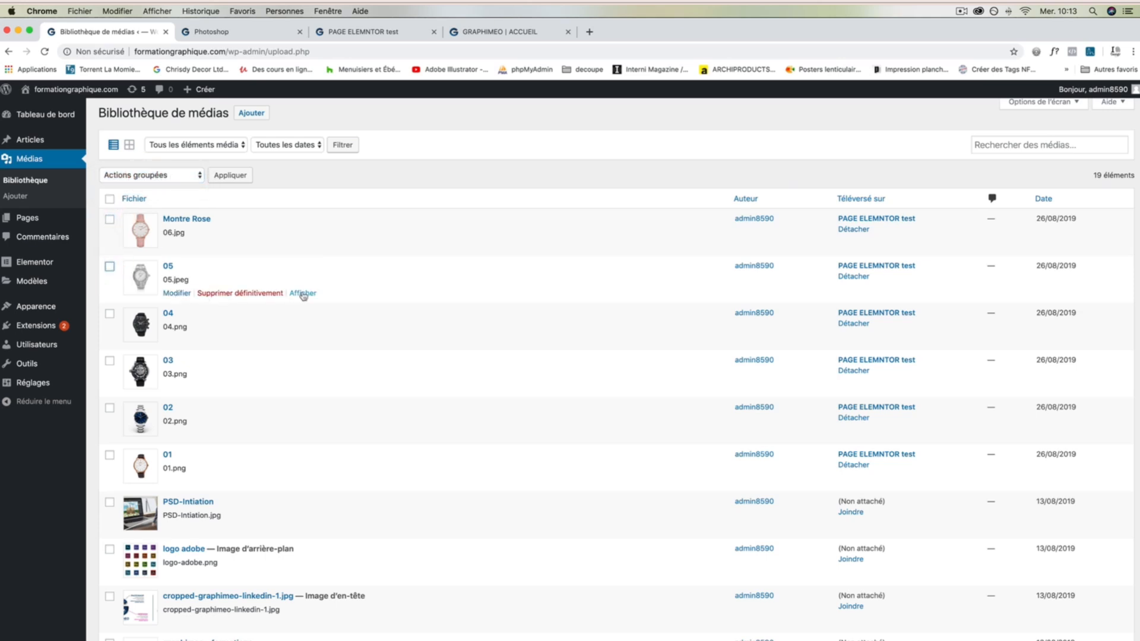
Step: Open the comments list, view the quick edit form of the comment on Bonjour tout le monde ! and reload the list
{"action": "scroll", "coordinate": [260, 287], "scroll_direction": "down", "scroll_amount": 1}
{"action": "scroll", "coordinate": [259, 288], "scroll_direction": "down", "scroll_amount": 9}
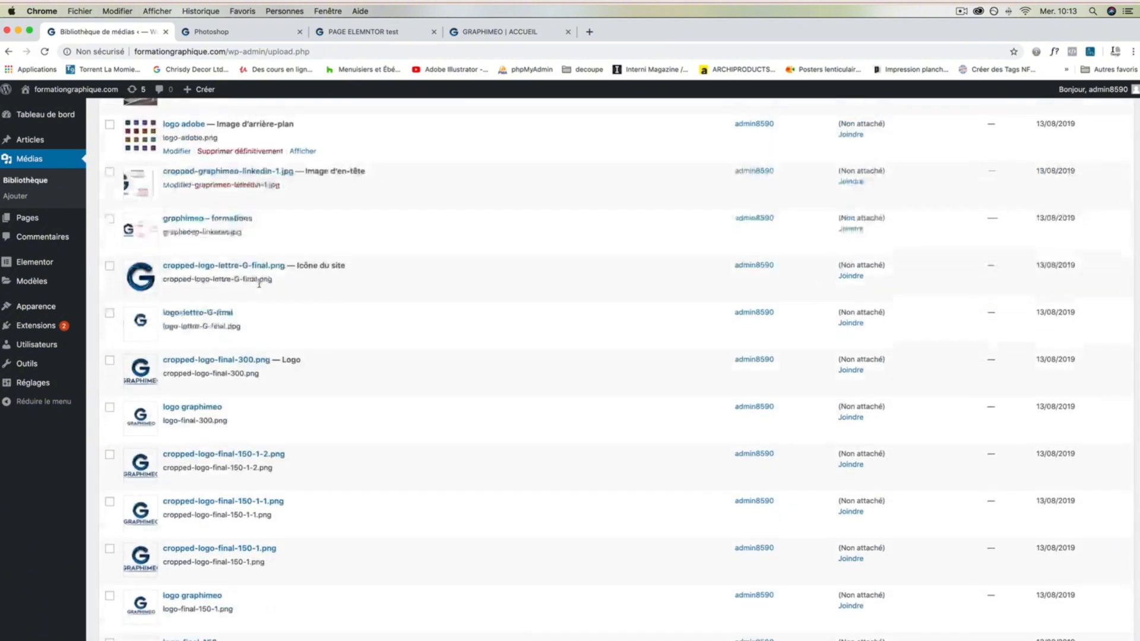
{"action": "scroll", "coordinate": [644, 407], "scroll_direction": "up", "scroll_amount": 10}
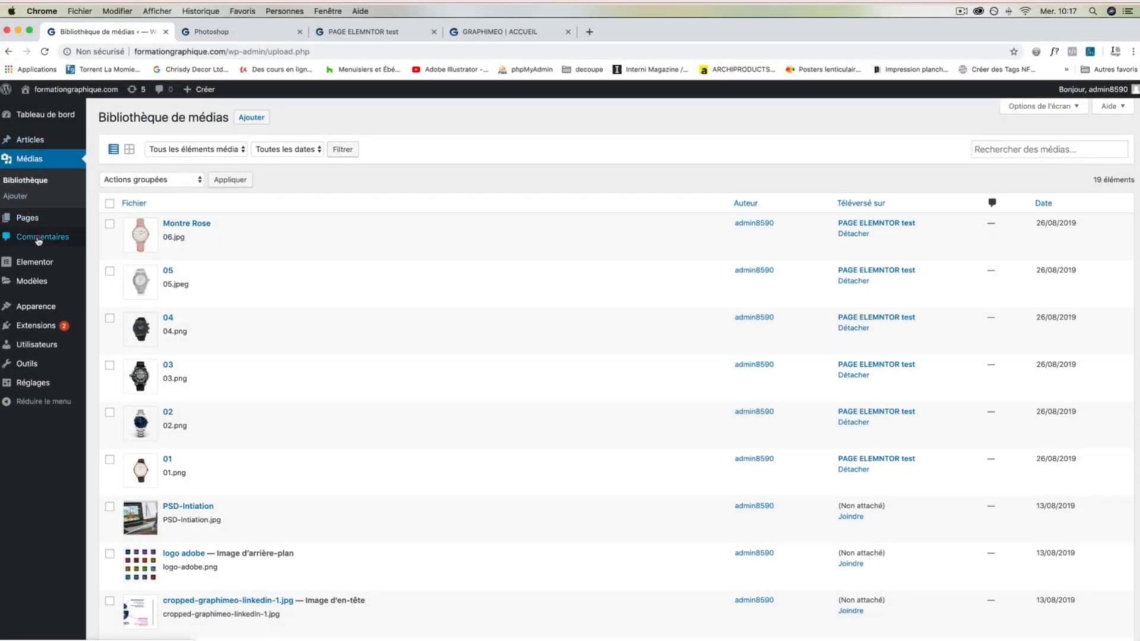
{"action": "left_click", "coordinate": [39, 238]}
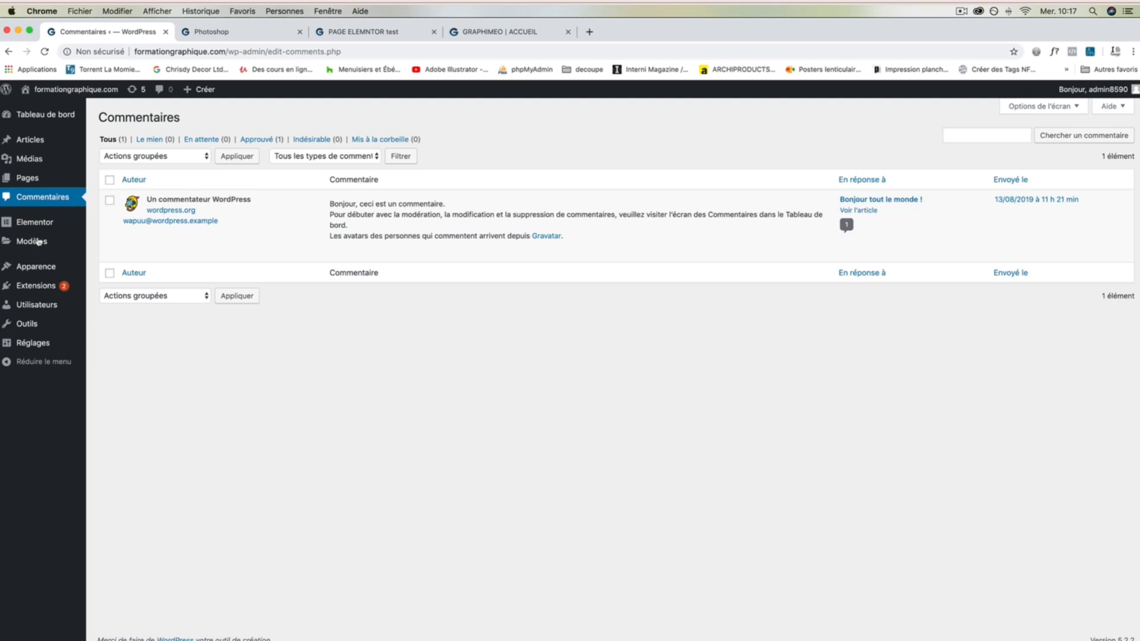
{"action": "mouse_move", "coordinate": [309, 237]}
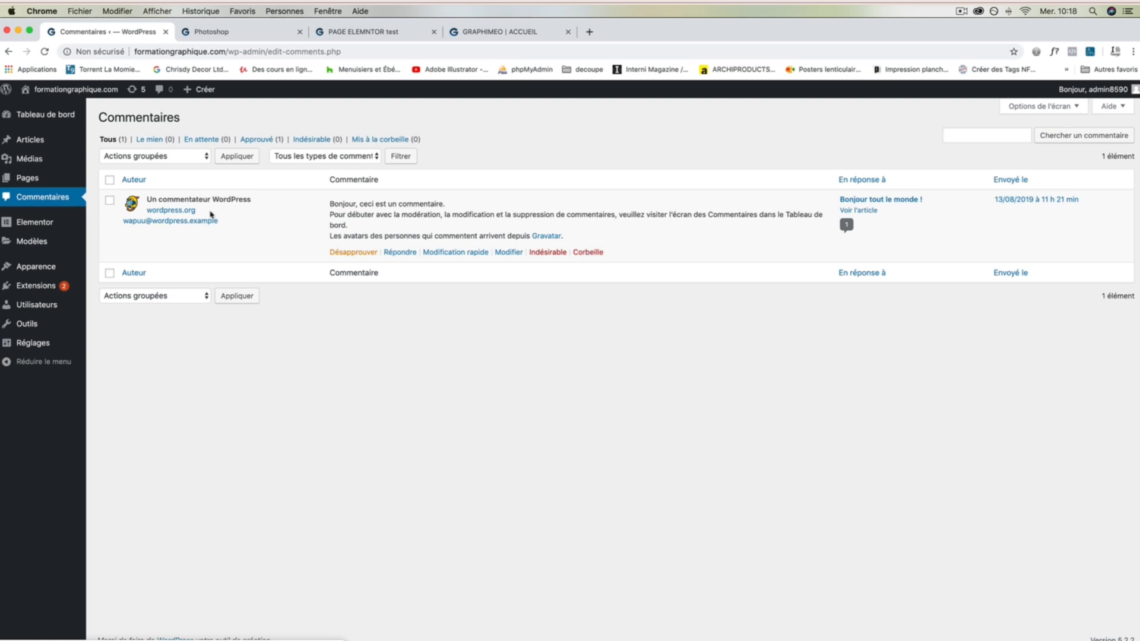
{"action": "left_click", "coordinate": [460, 253]}
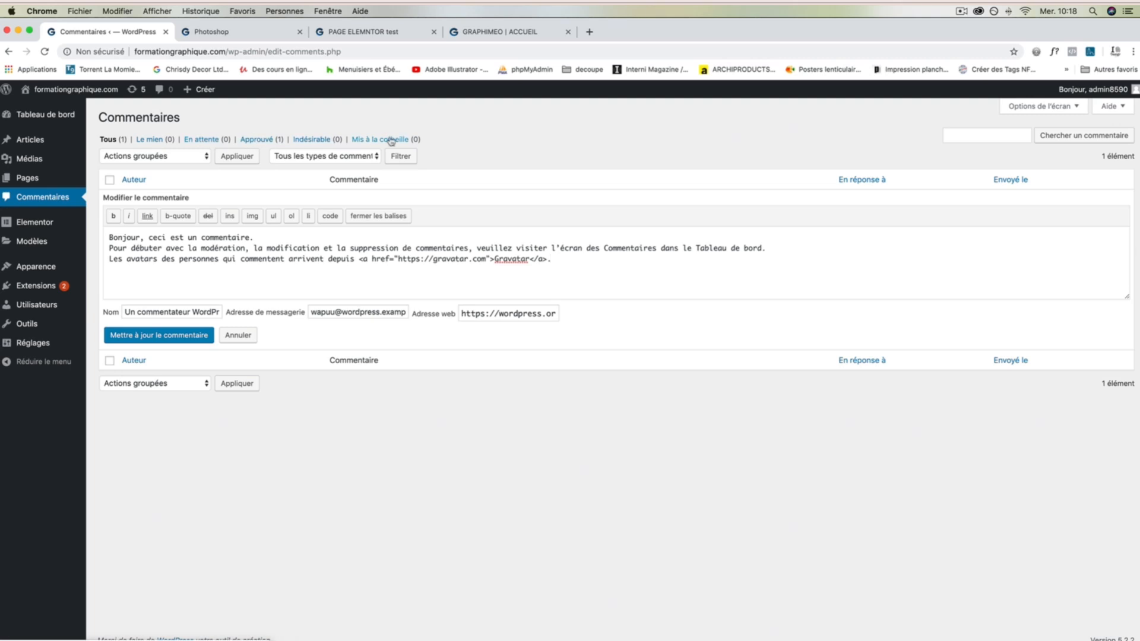
{"action": "left_click", "coordinate": [32, 200]}
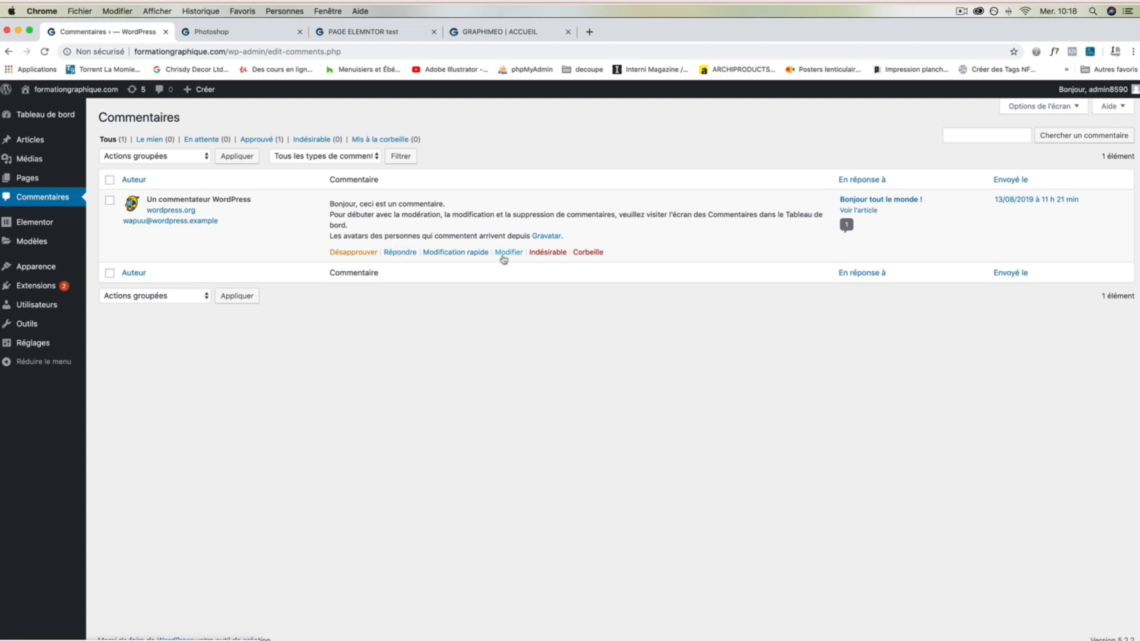
Step: Mark the comment as spam and undo it, and try unapproving and reapproving the comment
{"action": "left_click", "coordinate": [537, 253]}
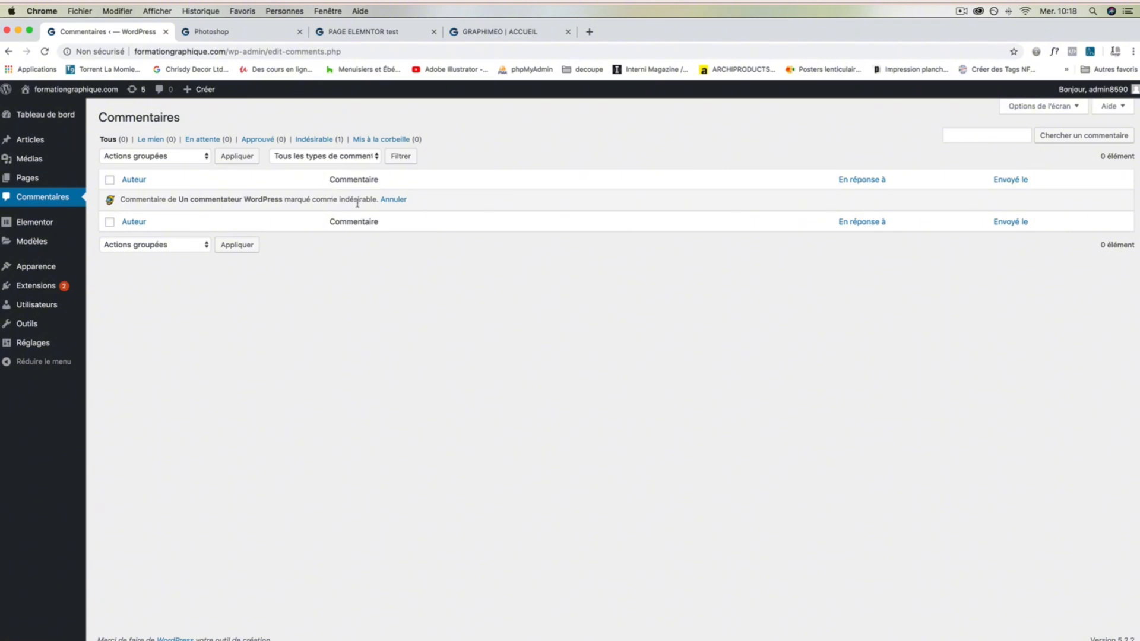
{"action": "left_click", "coordinate": [393, 199]}
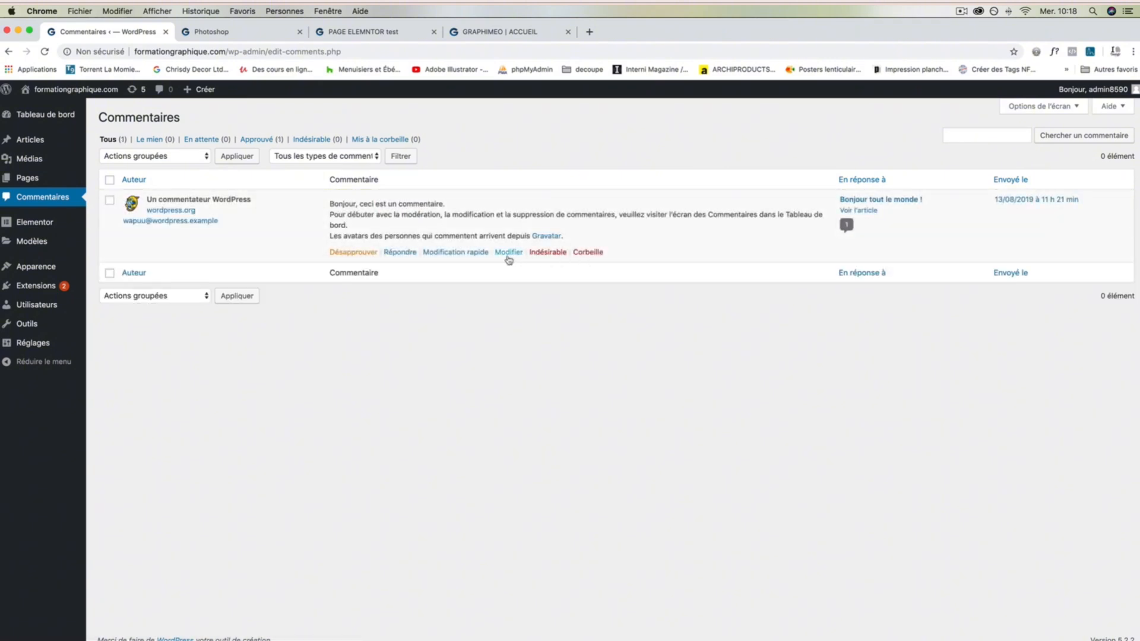
{"action": "left_click", "coordinate": [364, 253]}
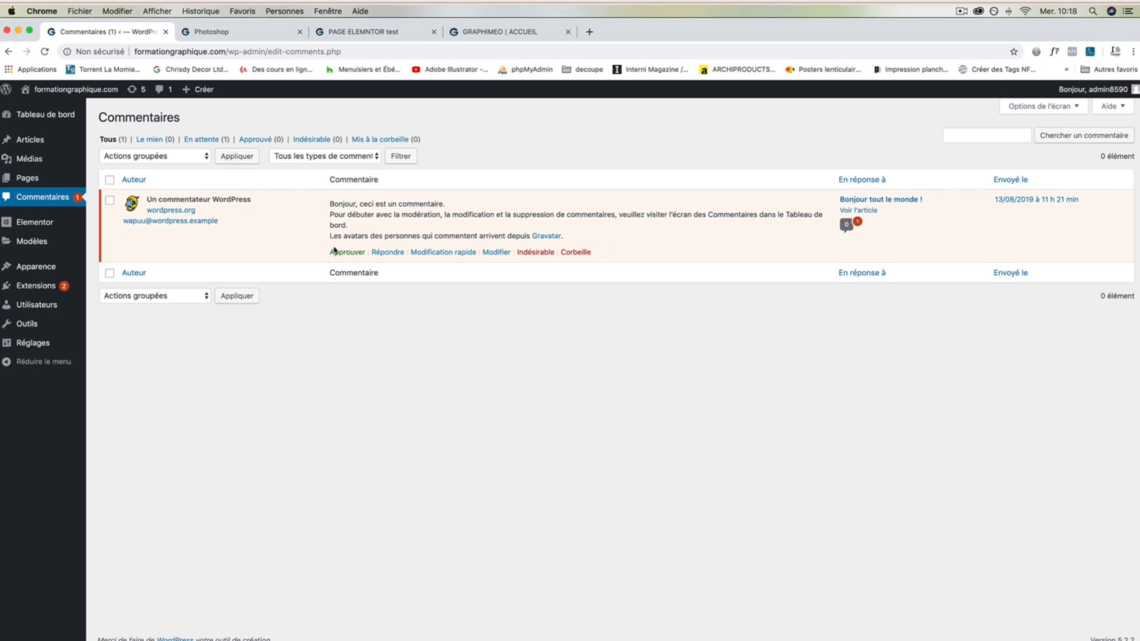
{"action": "left_click", "coordinate": [337, 253]}
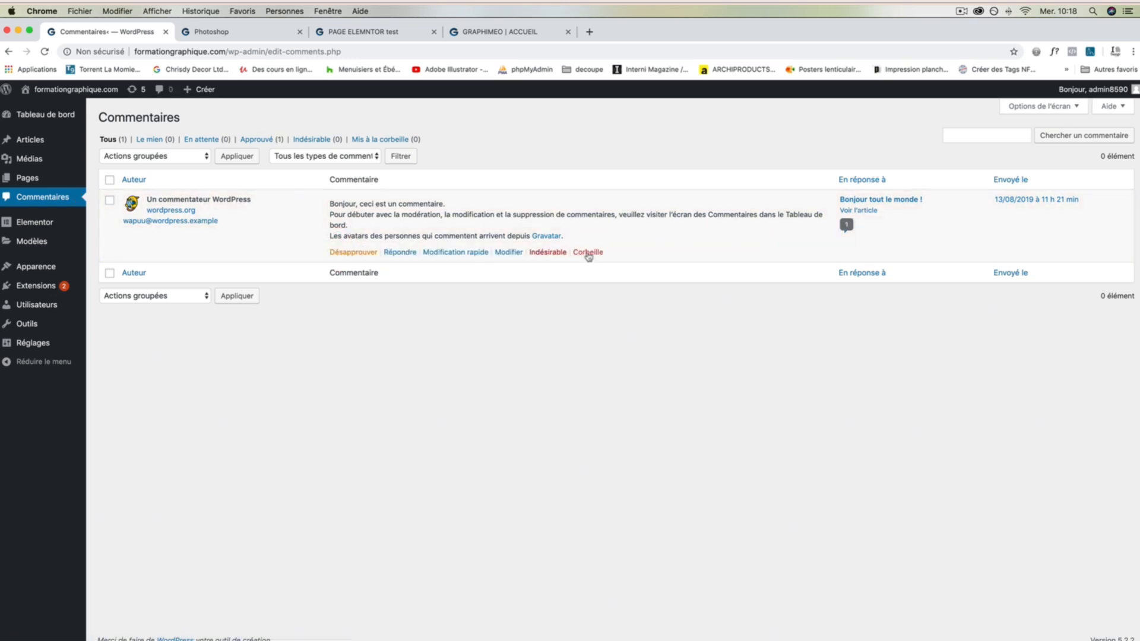
Step: Move the comment to the trash and restore it, and switch its approval off and on again
{"action": "left_click", "coordinate": [587, 253]}
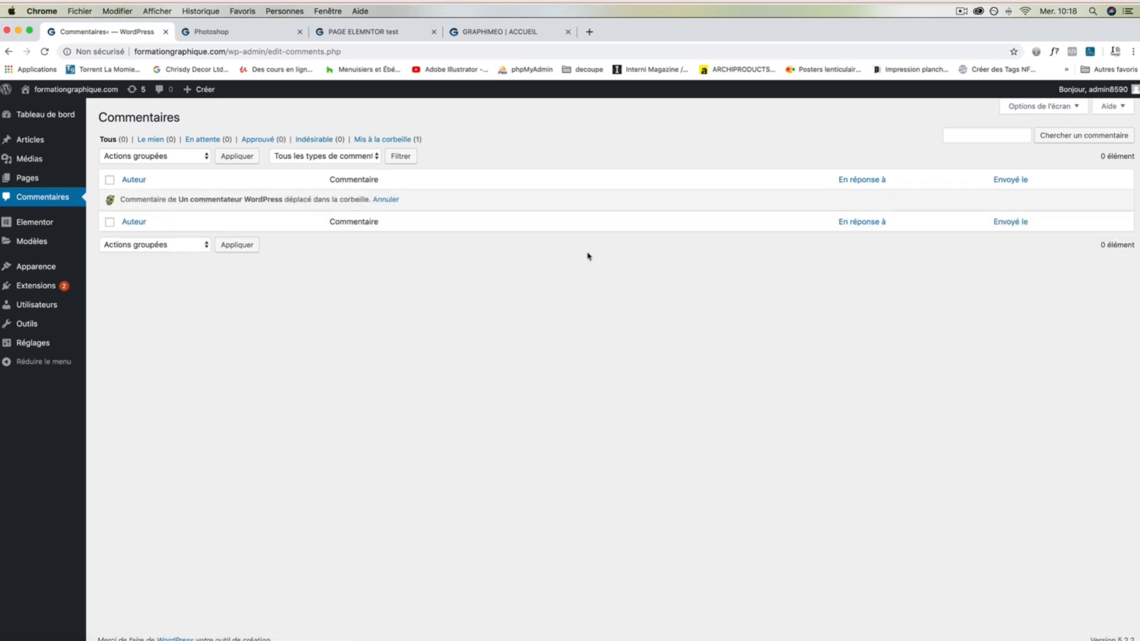
{"action": "left_click", "coordinate": [386, 200]}
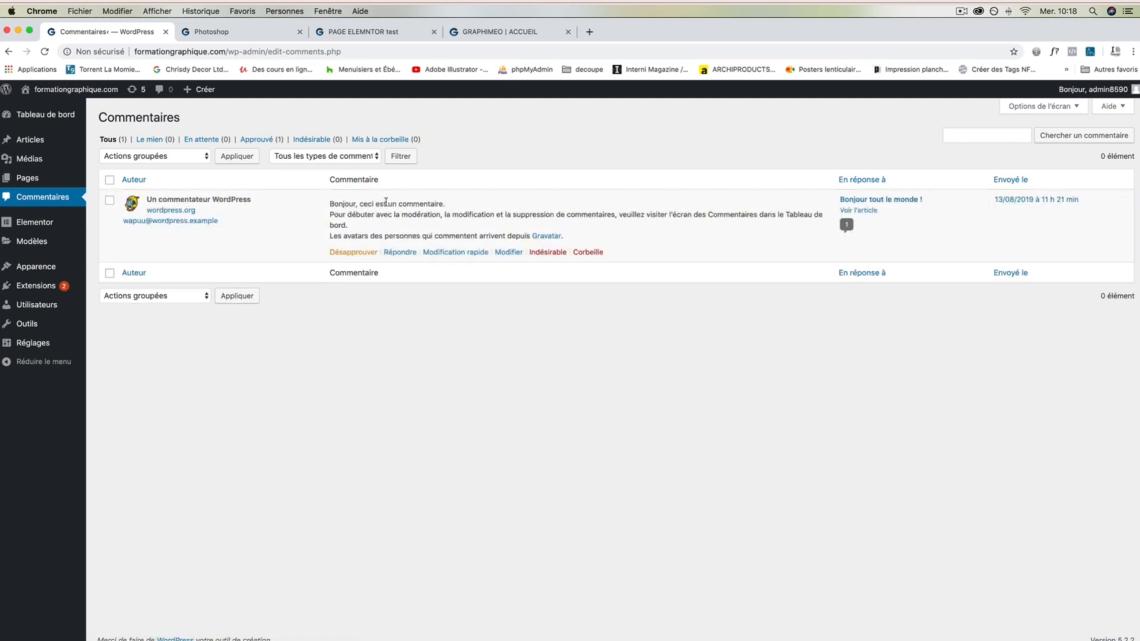
{"action": "left_click", "coordinate": [364, 252]}
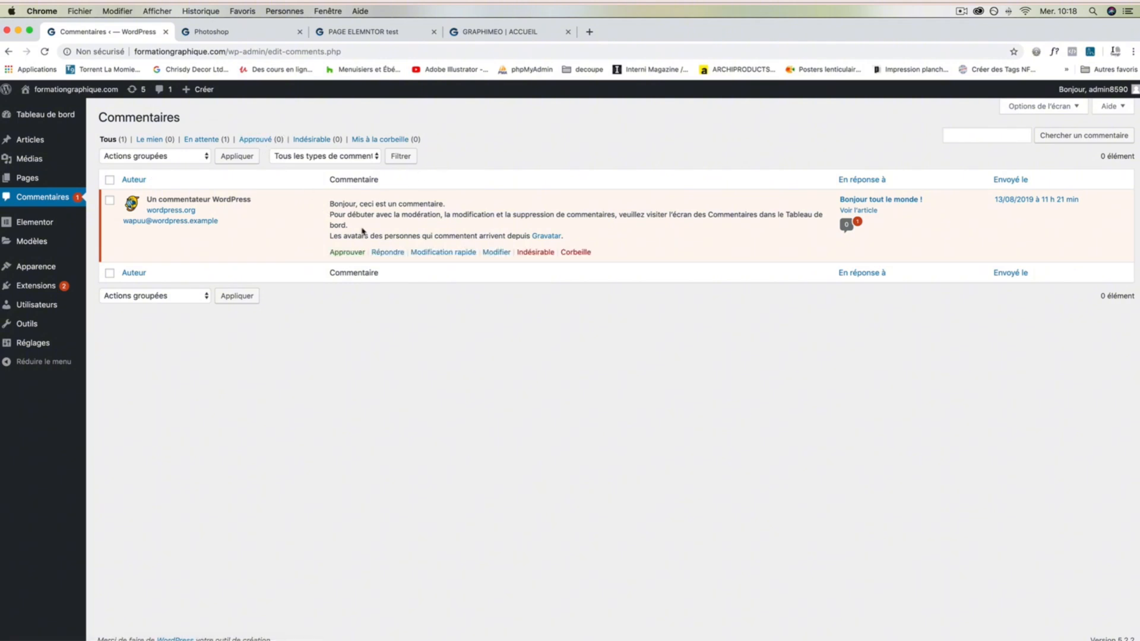
{"action": "left_click", "coordinate": [355, 253]}
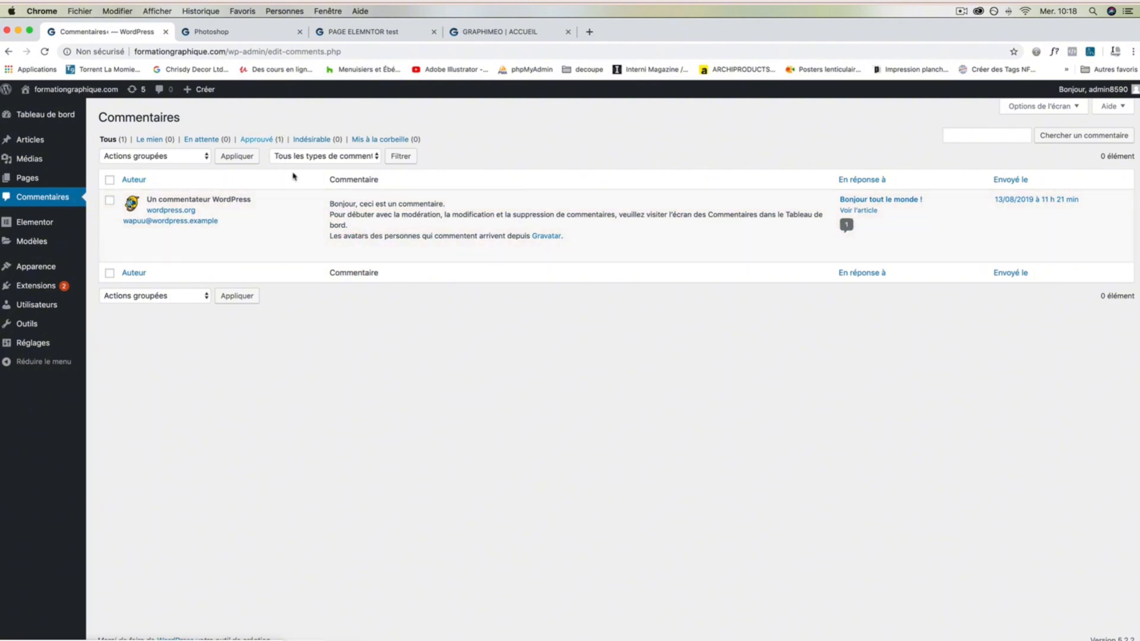
Step: Toggle the comment between pending and approved, reload the comments list and leave the comment approved
{"action": "left_click", "coordinate": [359, 252]}
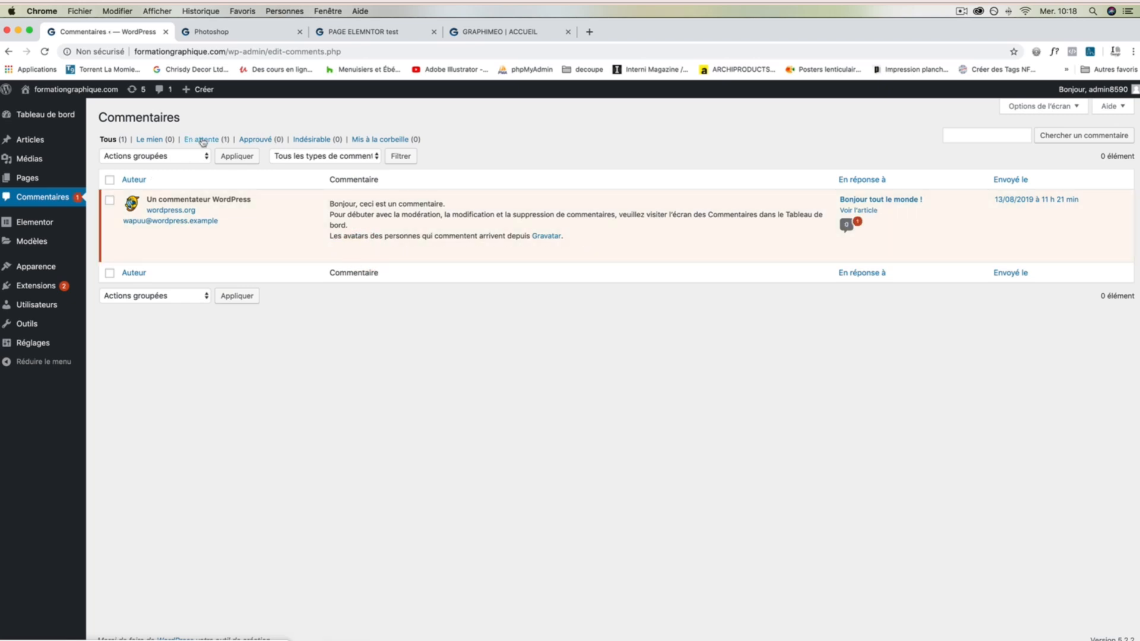
{"action": "mouse_move", "coordinate": [298, 191]}
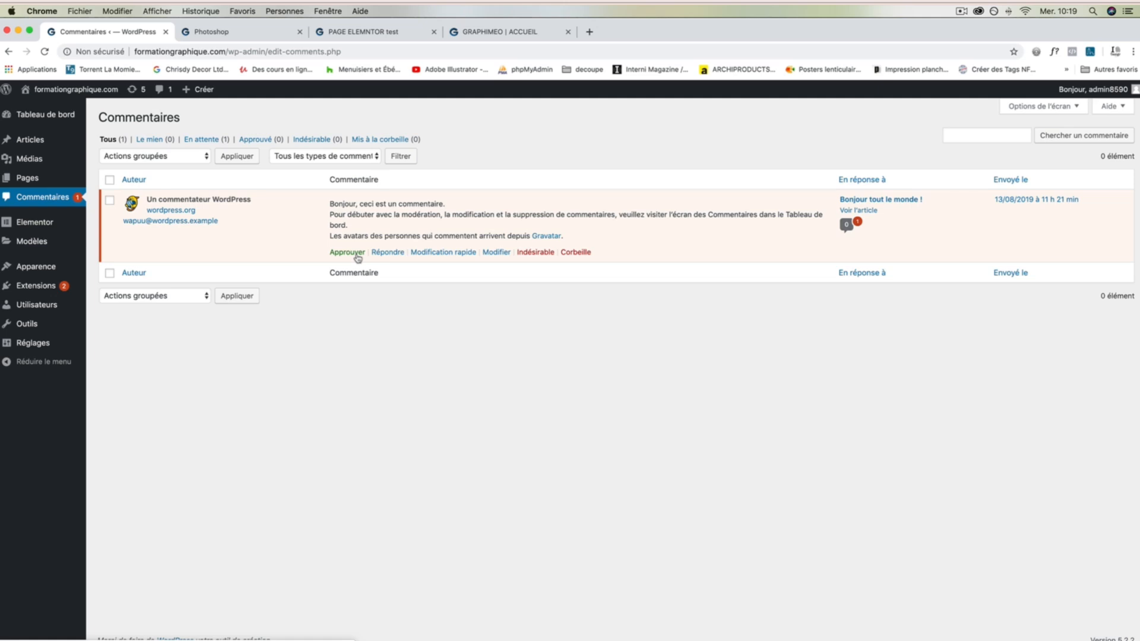
{"action": "left_click", "coordinate": [348, 252]}
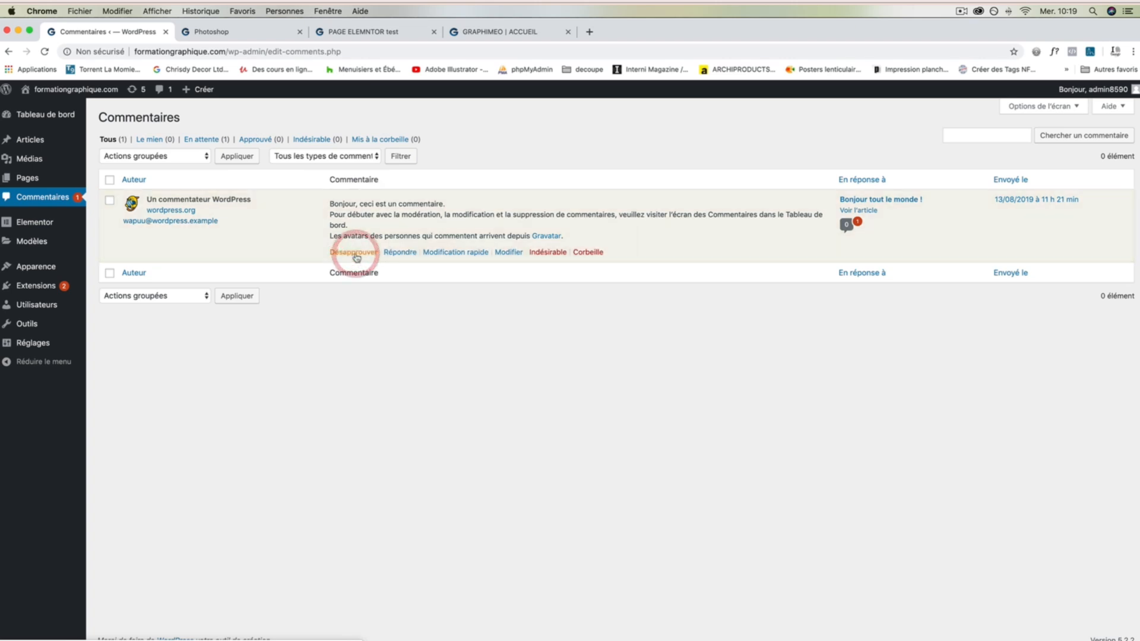
{"action": "left_click", "coordinate": [356, 253]}
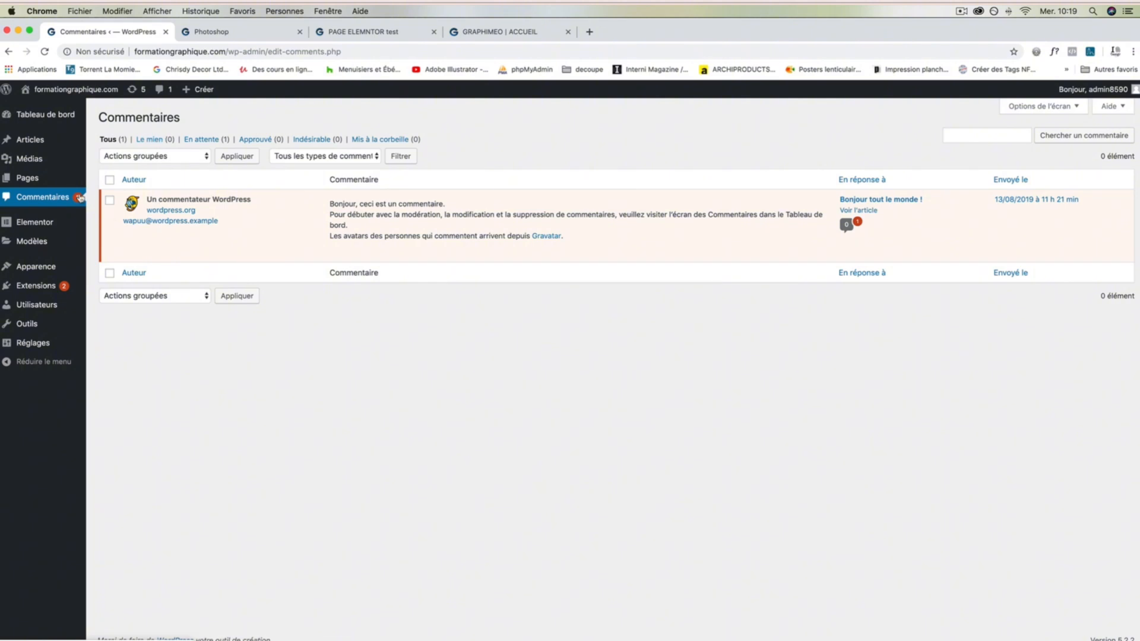
{"action": "mouse_move", "coordinate": [32, 118]}
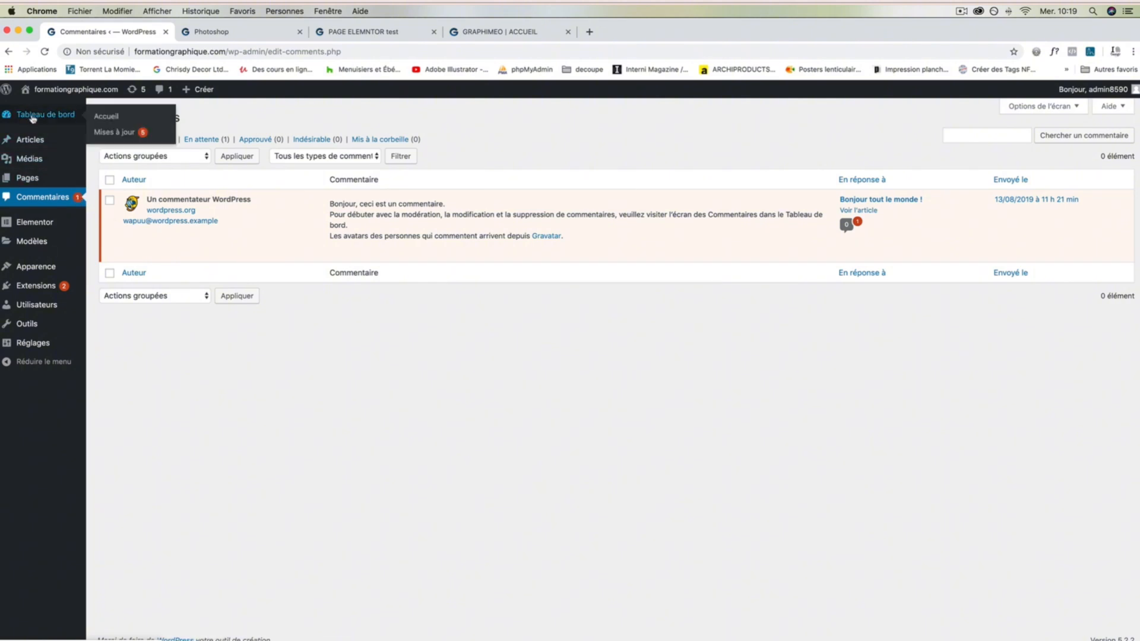
{"action": "left_click", "coordinate": [75, 201]}
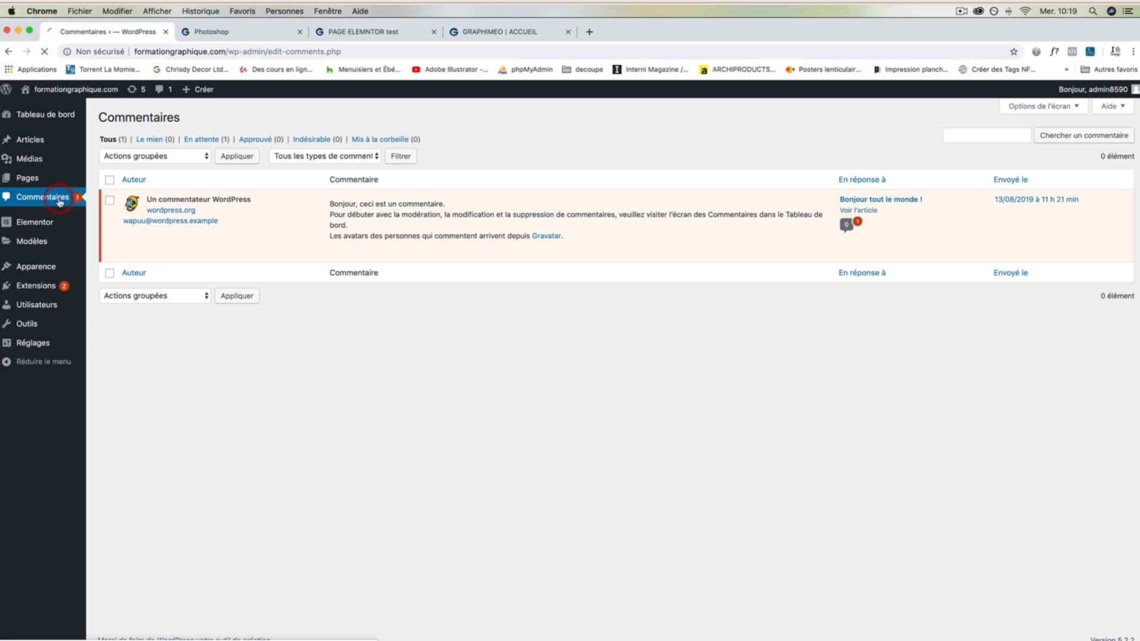
{"action": "left_click", "coordinate": [354, 258]}
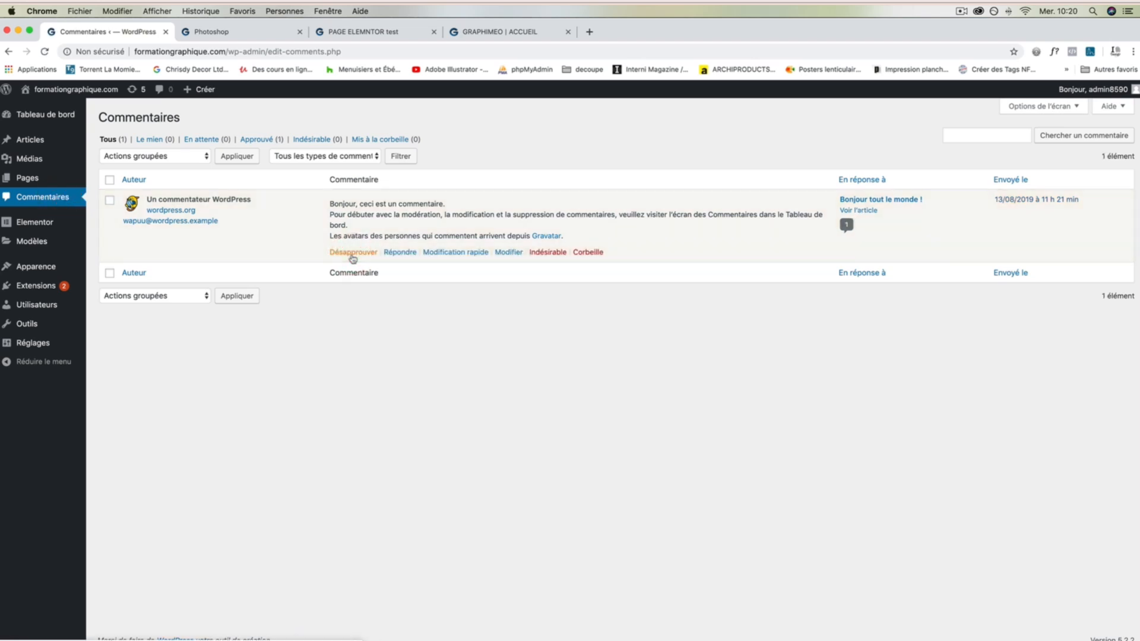